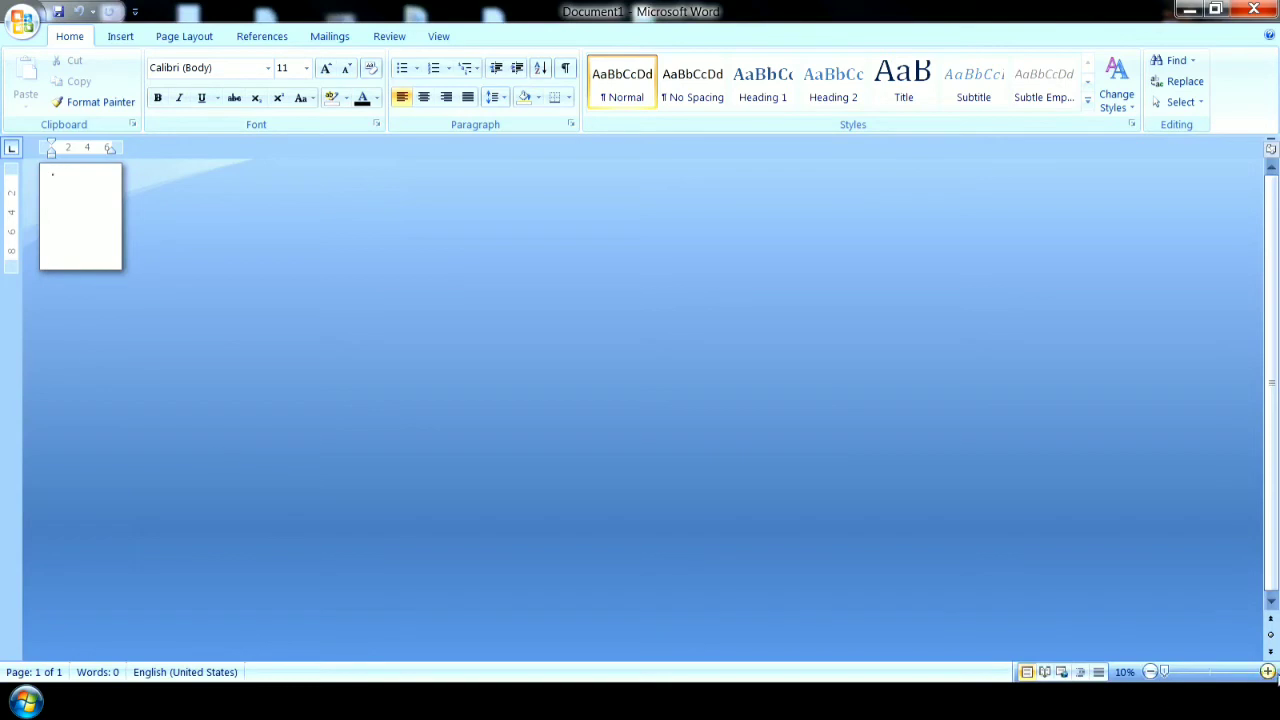
Set the blank document's zoom level to 100%.
click(1268, 672)
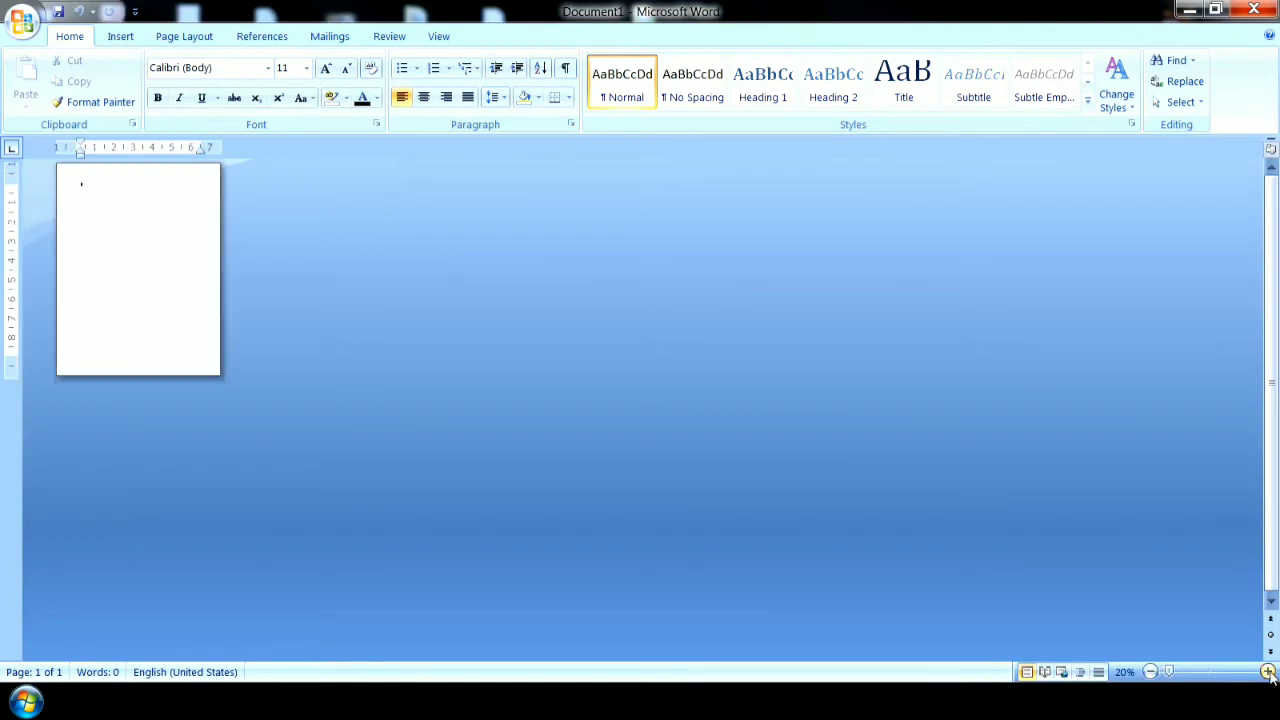
click(1268, 672)
click(1268, 672)
click(1268, 672)
click(1268, 672)
click(1268, 672)
click(1268, 672)
click(1268, 672)
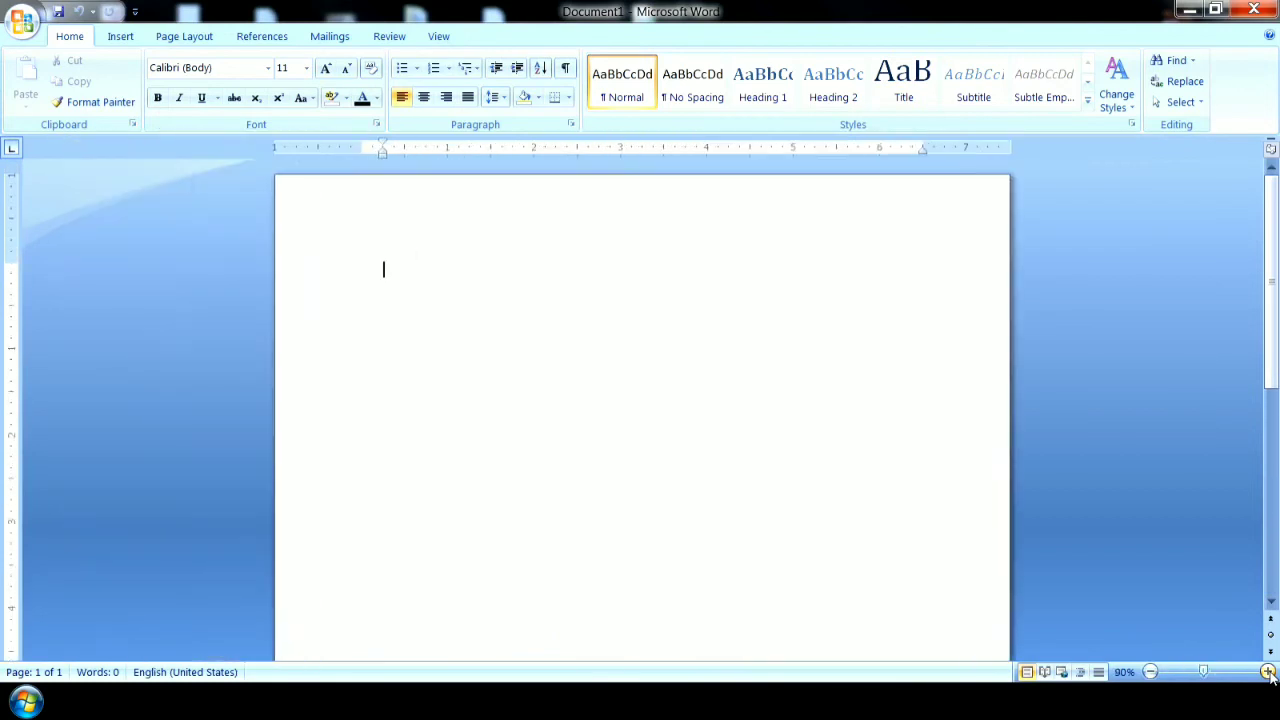
click(1268, 672)
click(1268, 672)
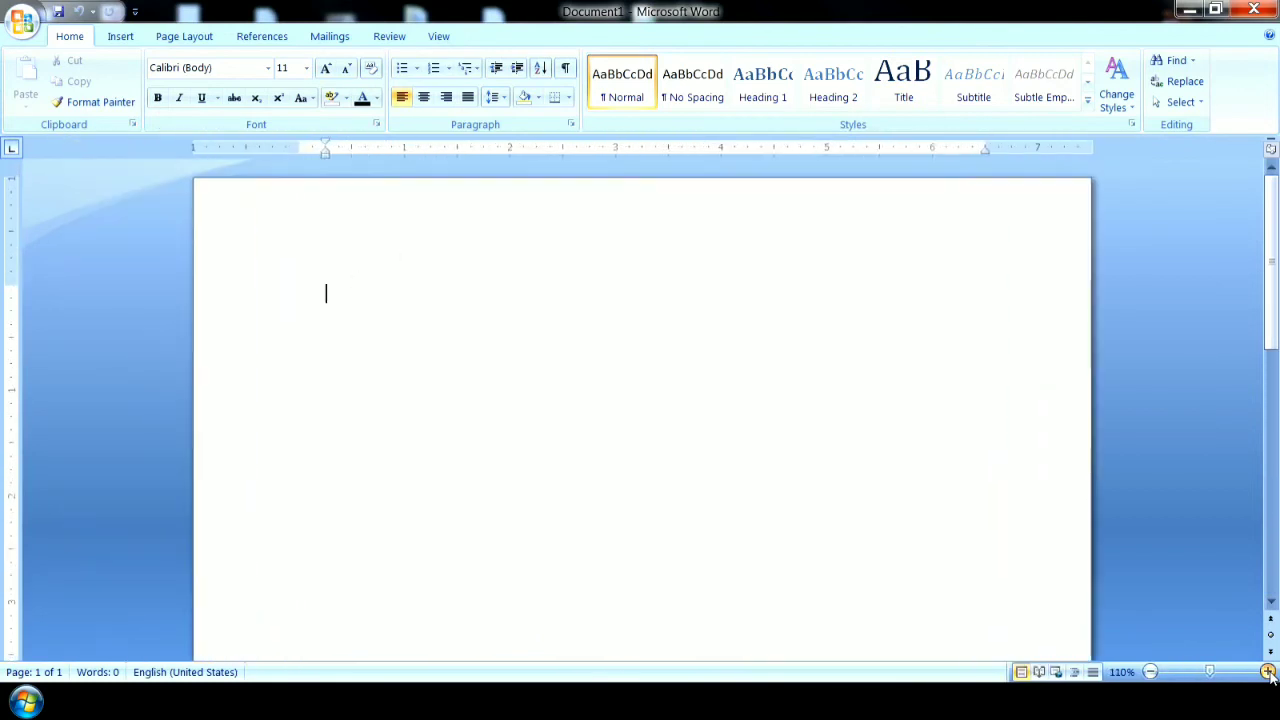
click(1150, 672)
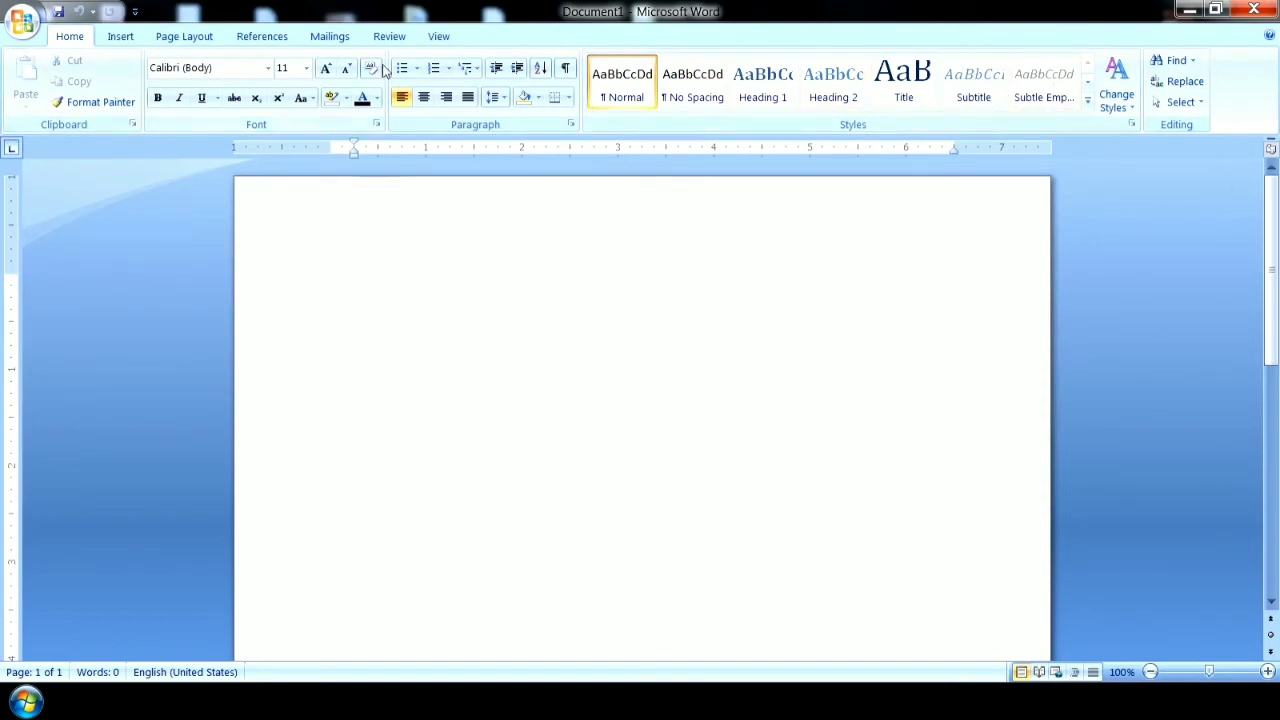
Browse the built-in cover page designs and close the gallery without inserting one.
click(119, 37)
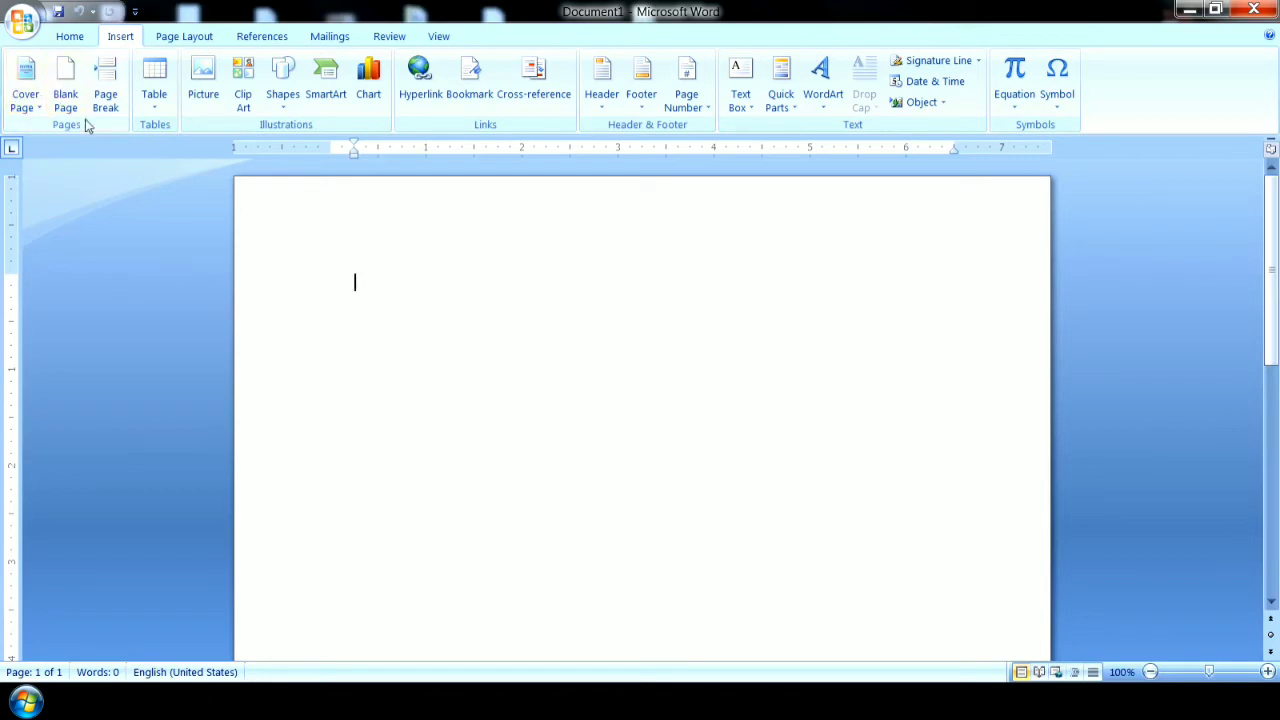
click(27, 110)
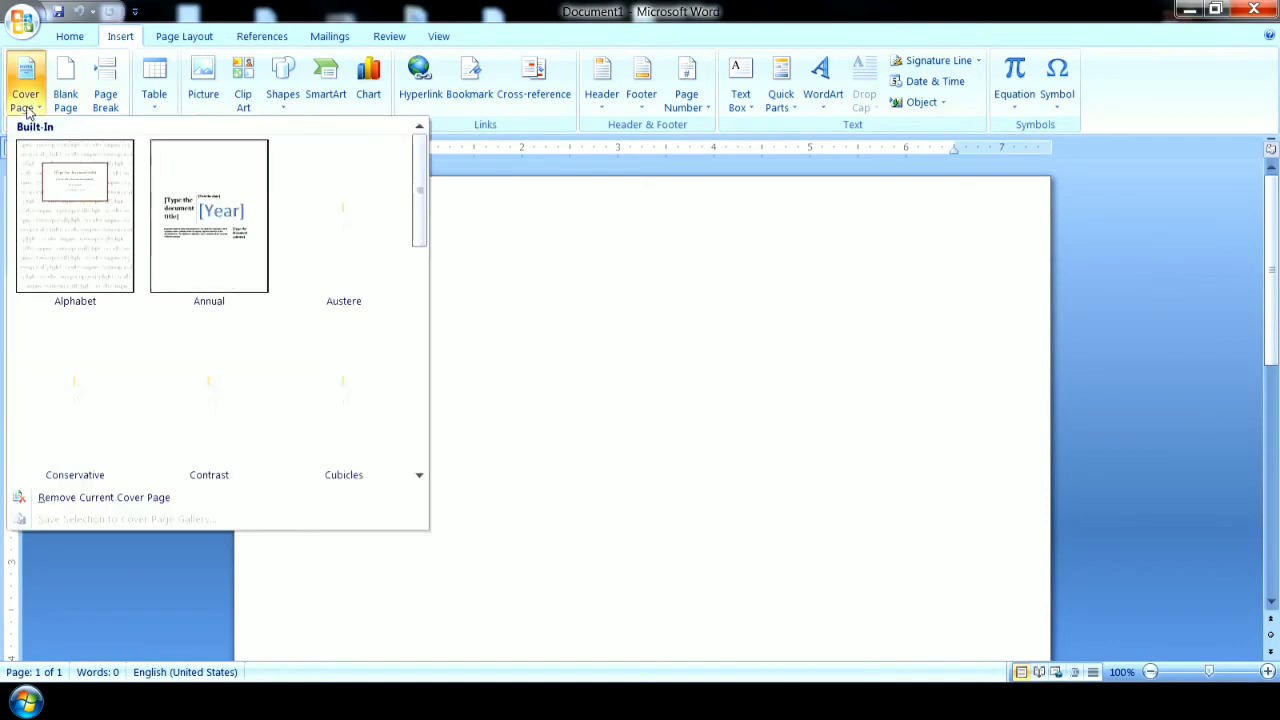
mouse_move(418, 226)
mouse_down()
mouse_move(414, 447)
mouse_move(416, 210)
mouse_up()
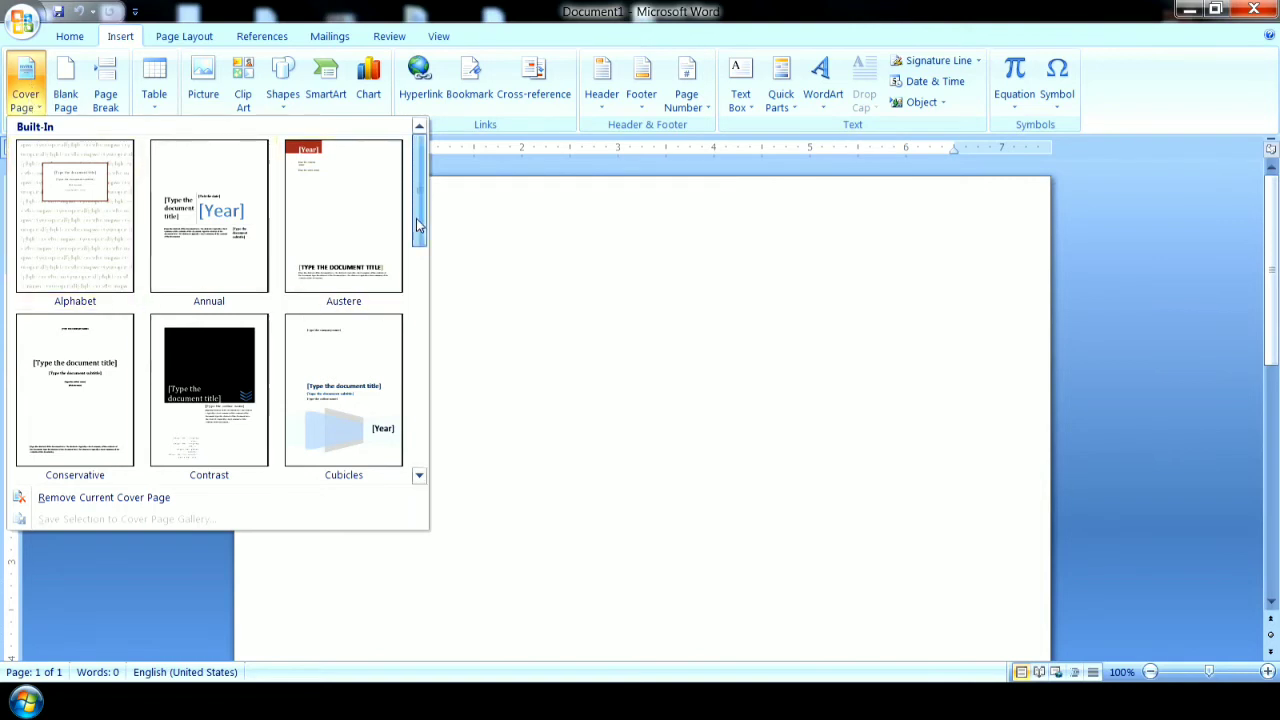
drag(420, 214, 417, 128)
click(470, 298)
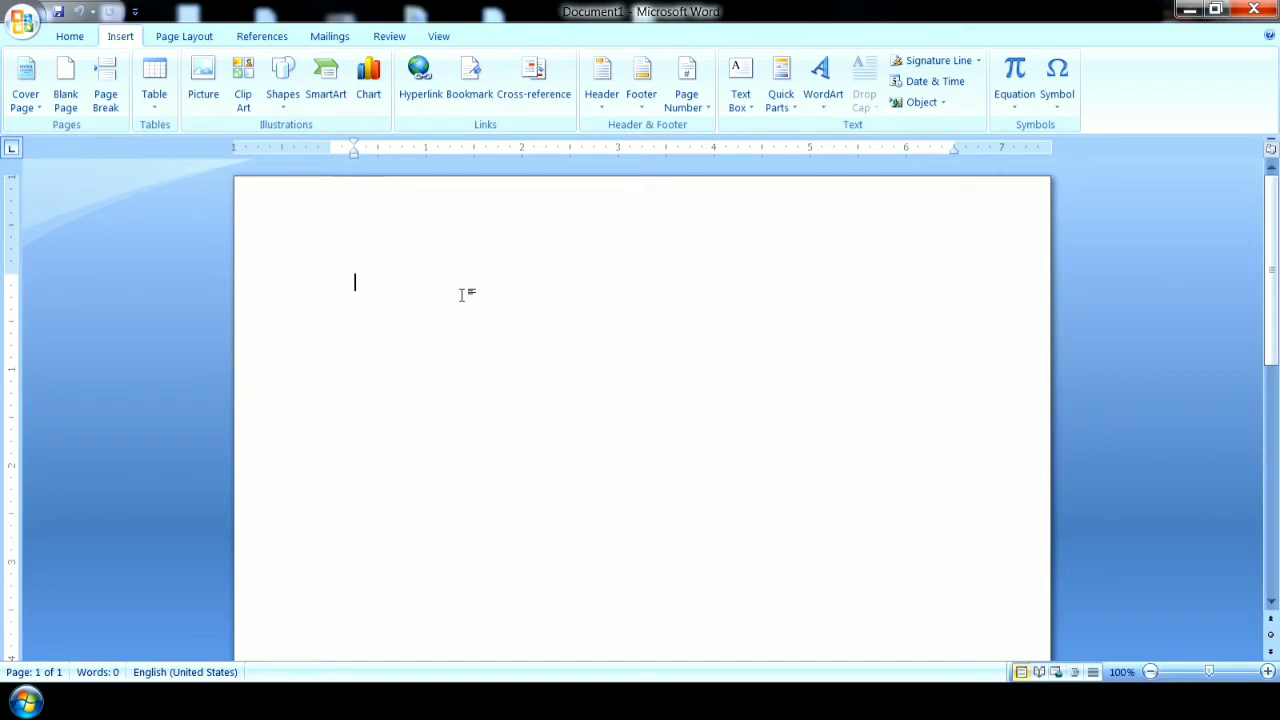
Generate sample paragraphs in the empty document with the =rand() function.
text(=ra)
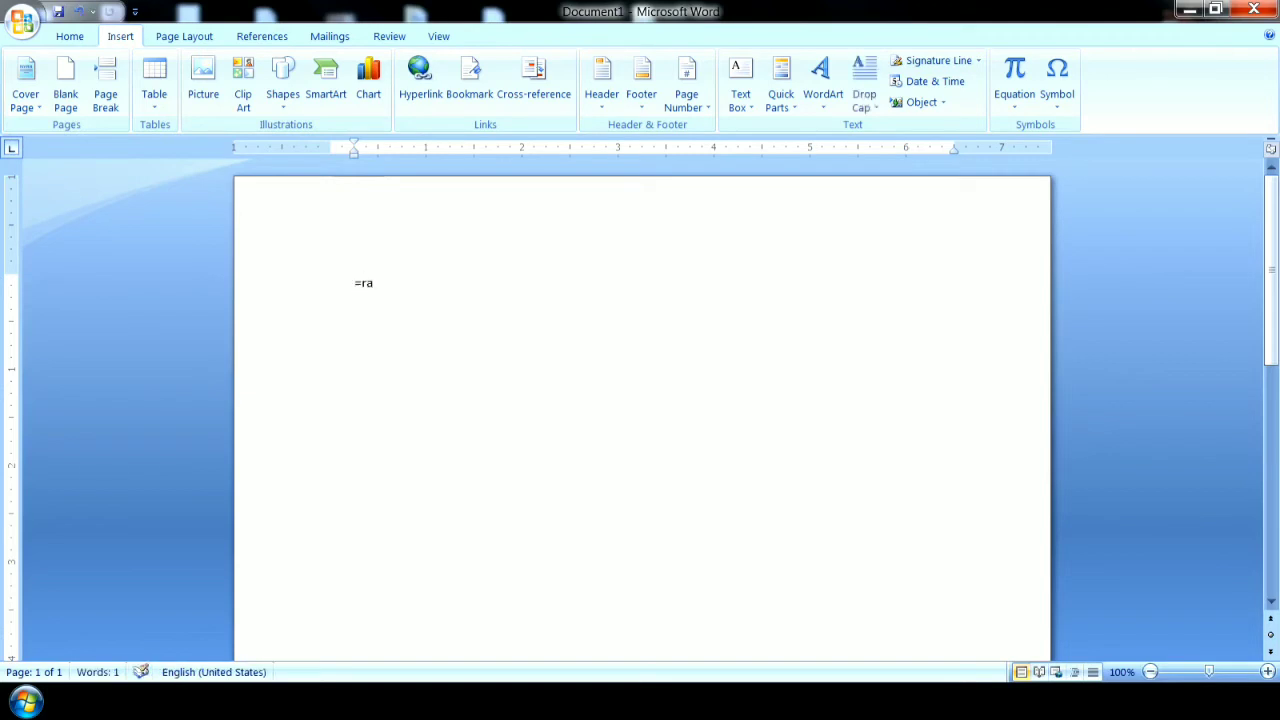
text(nd())
key(Return)
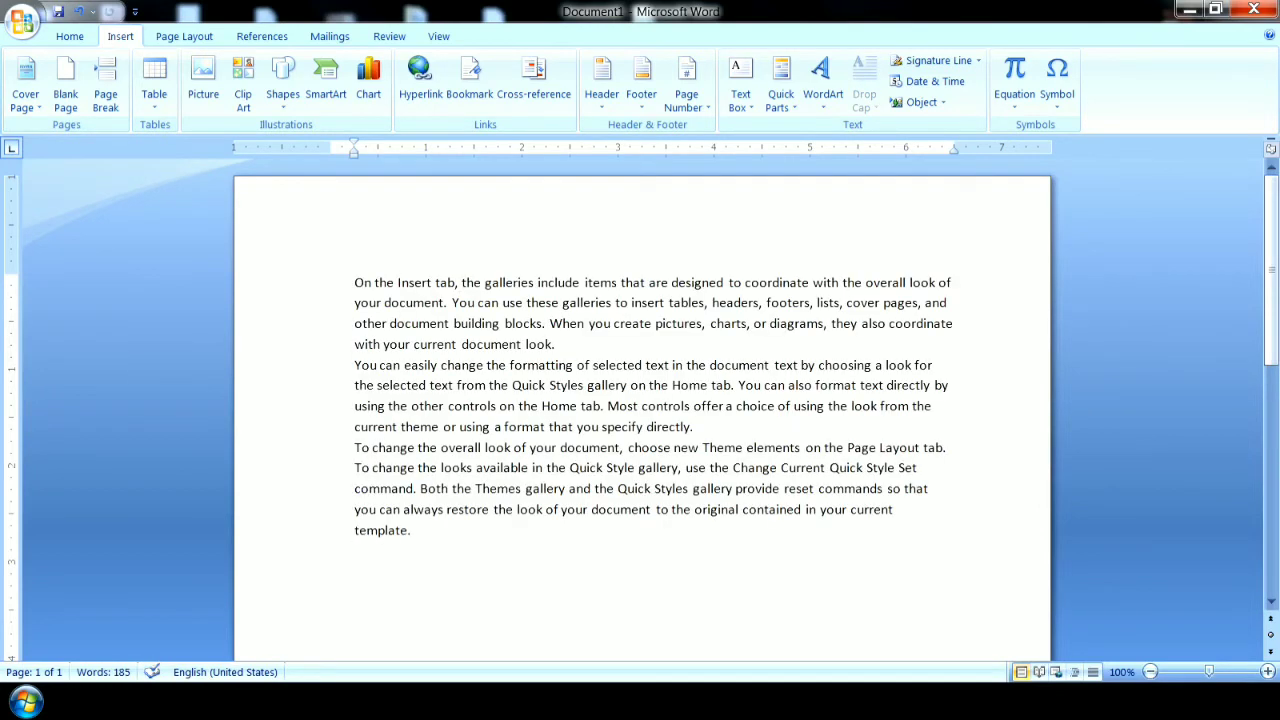
Copy all the sample paragraphs and paste them repeatedly at the end of the document until it reaches three pages.
key(shift+Up)
key(shift+Up)
key(shift+Up)
key(shift+Up)
key(shift+Up)
key(shift+Up)
key(shift+Up)
key(shift+Up)
key(shift+Up)
key(shift+Up)
key(shift+Up)
key(shift+Up)
key(shift+Up)
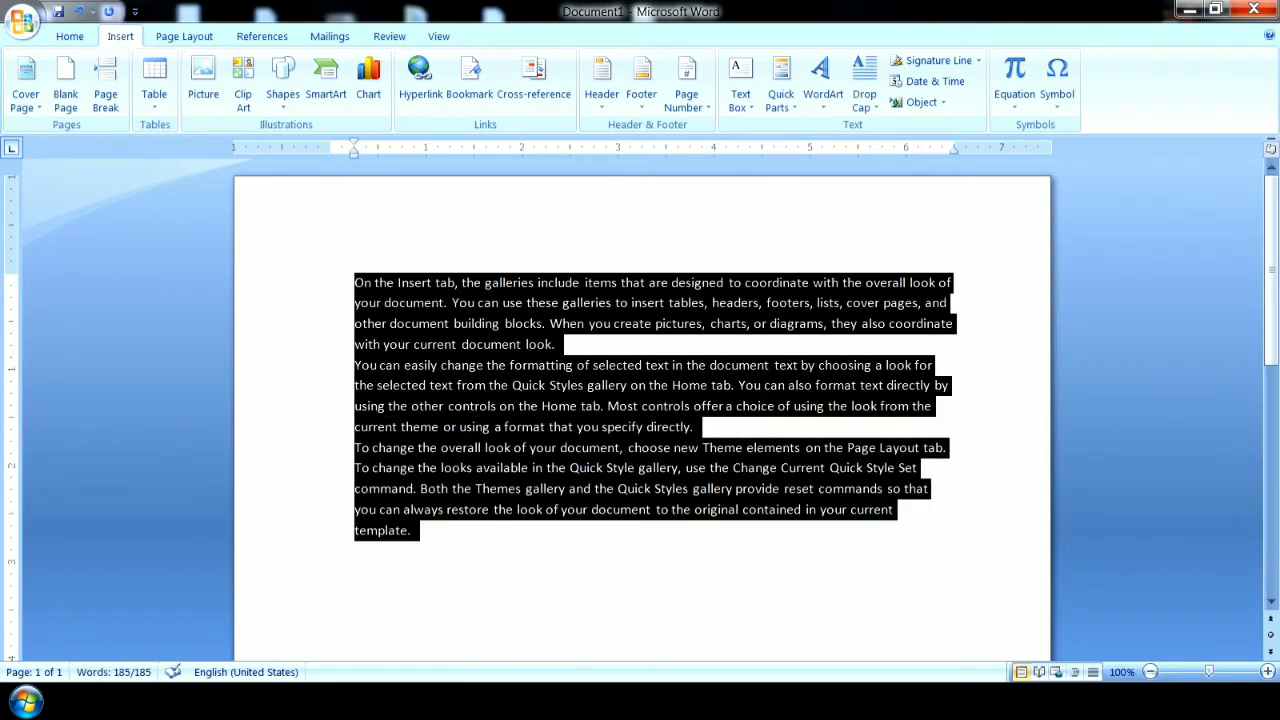
key(ctrl+c)
key(ctrl+End)
key(ctrl+v)
key(ctrl+v)
key(ctrl+v)
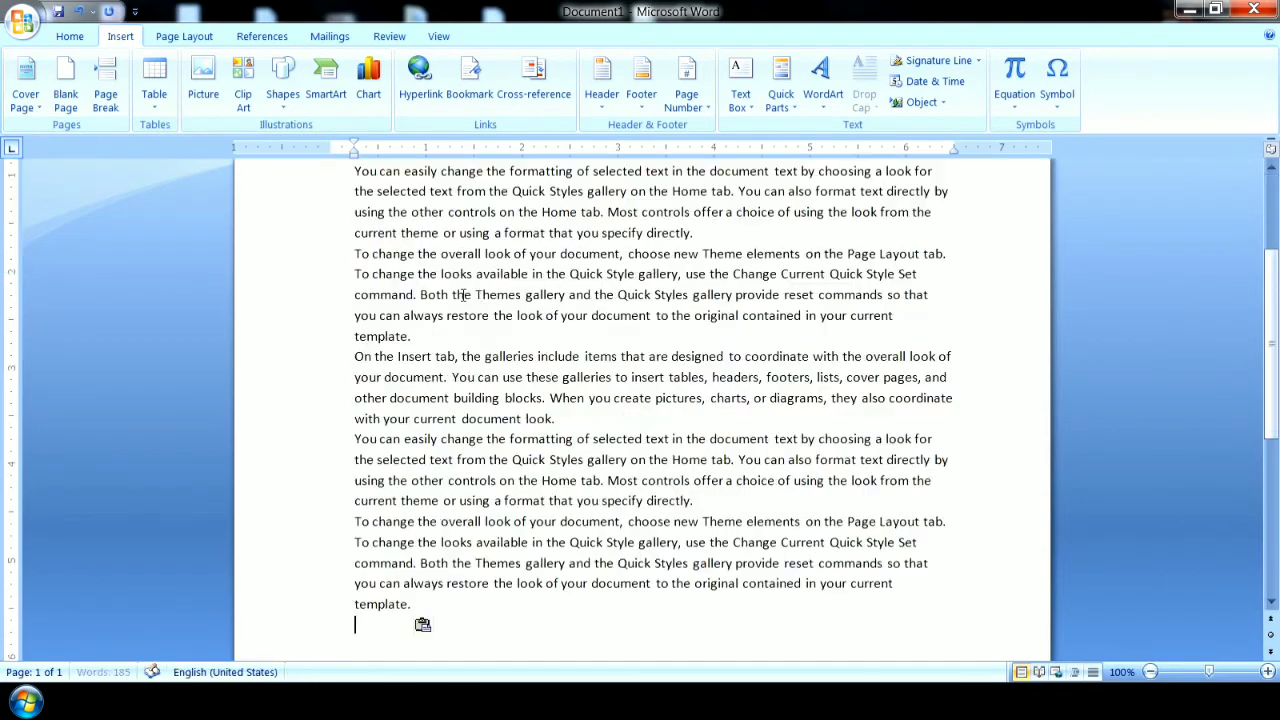
key(ctrl+v)
key(ctrl+v)
key(ctrl+v)
key(ctrl+v)
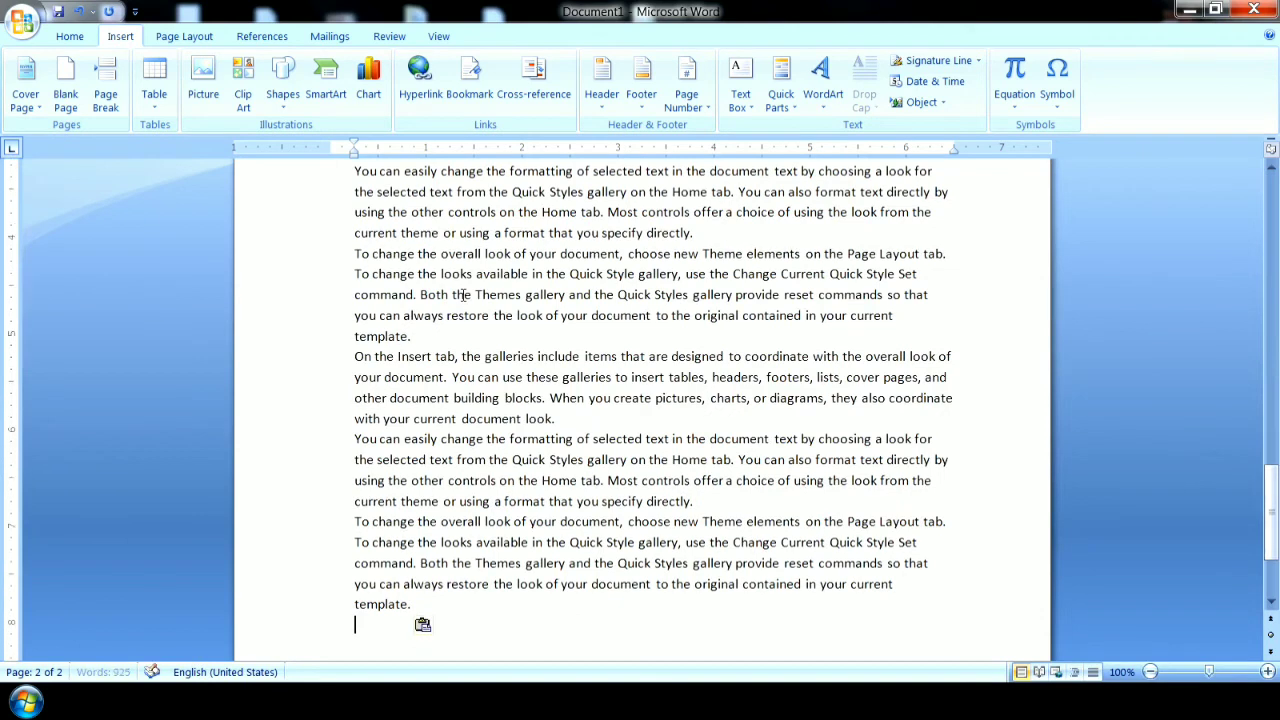
key(ctrl+v)
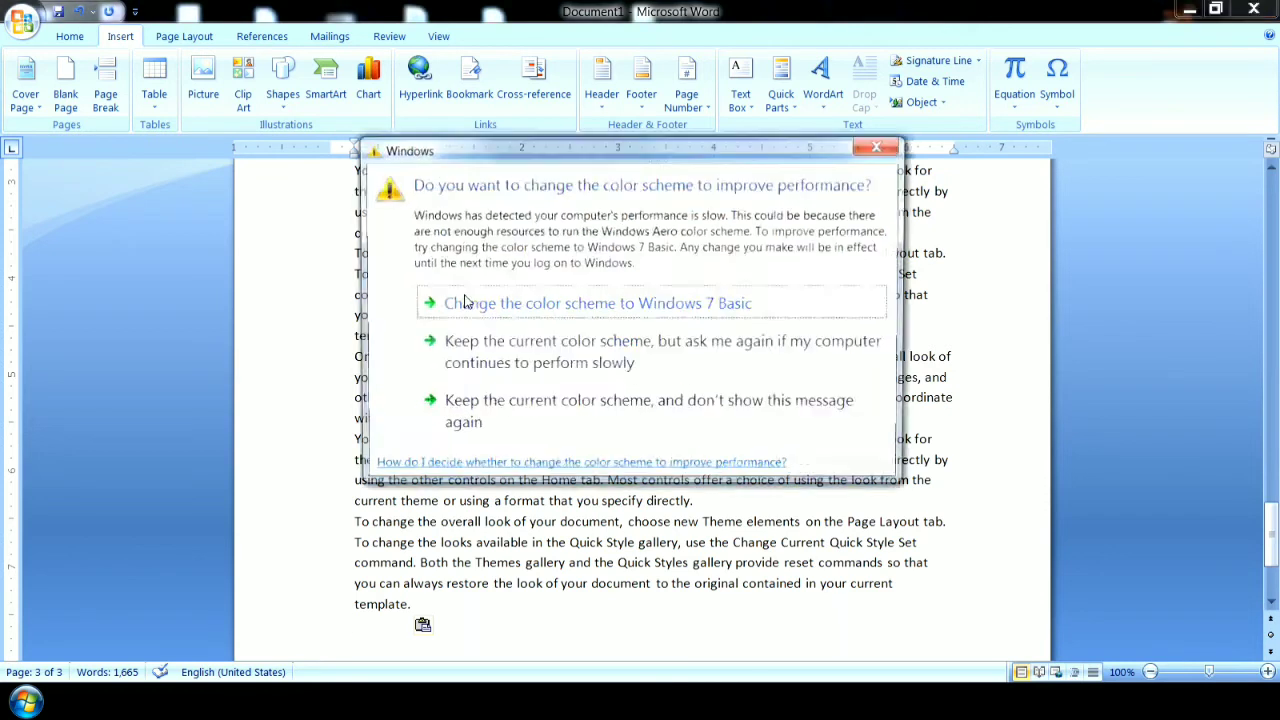
Dismiss the Windows color scheme prompt and keep pasting the copied paragraphs until the document spans six pages.
click(881, 147)
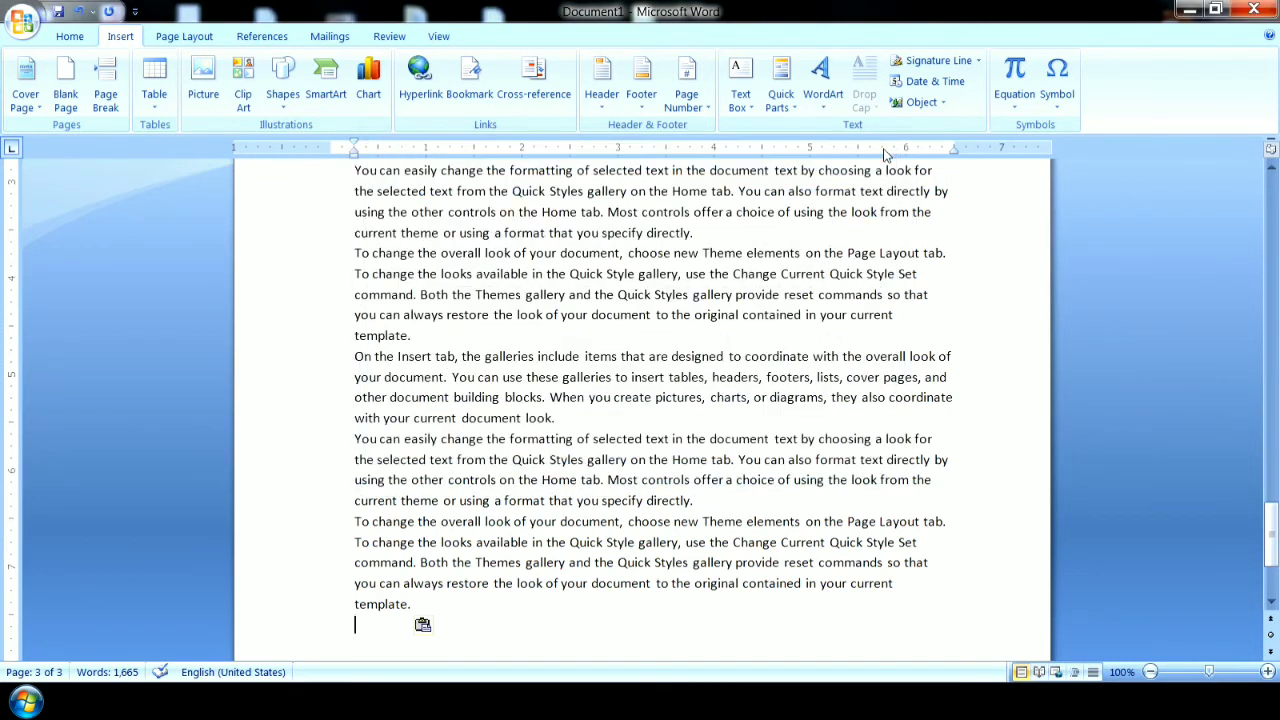
key(ctrl+v)
key(ctrl+v)
key(ctrl+v)
key(ctrl+v)
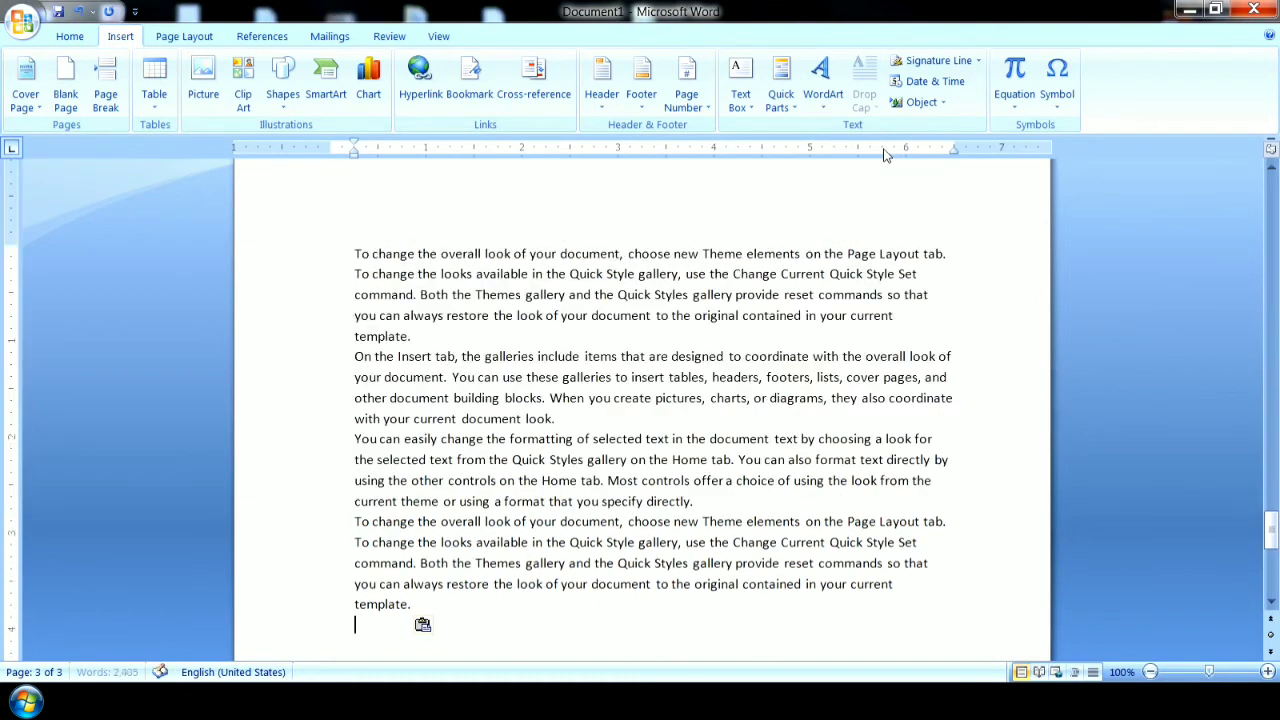
key(ctrl+v)
key(ctrl+v)
key(ctrl+v)
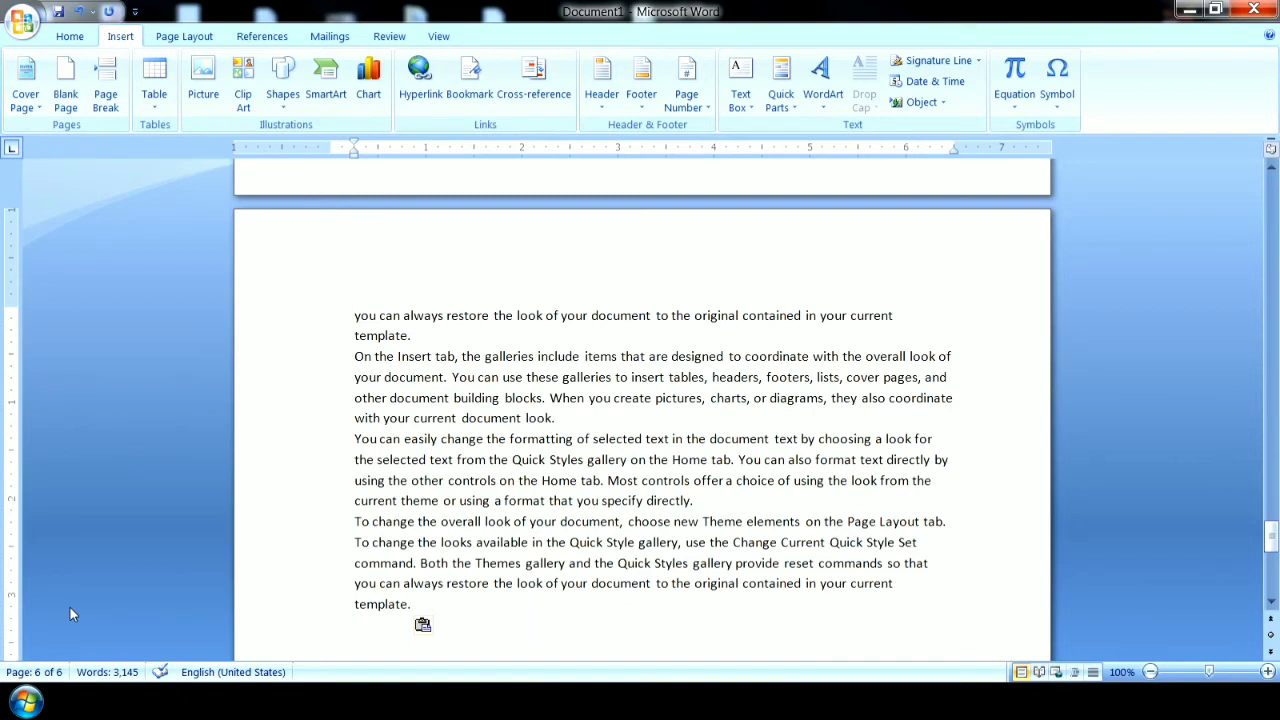
Zoom out to 20% to view all the document's pages side by side.
drag(1272, 538, 1272, 292)
click(550, 262)
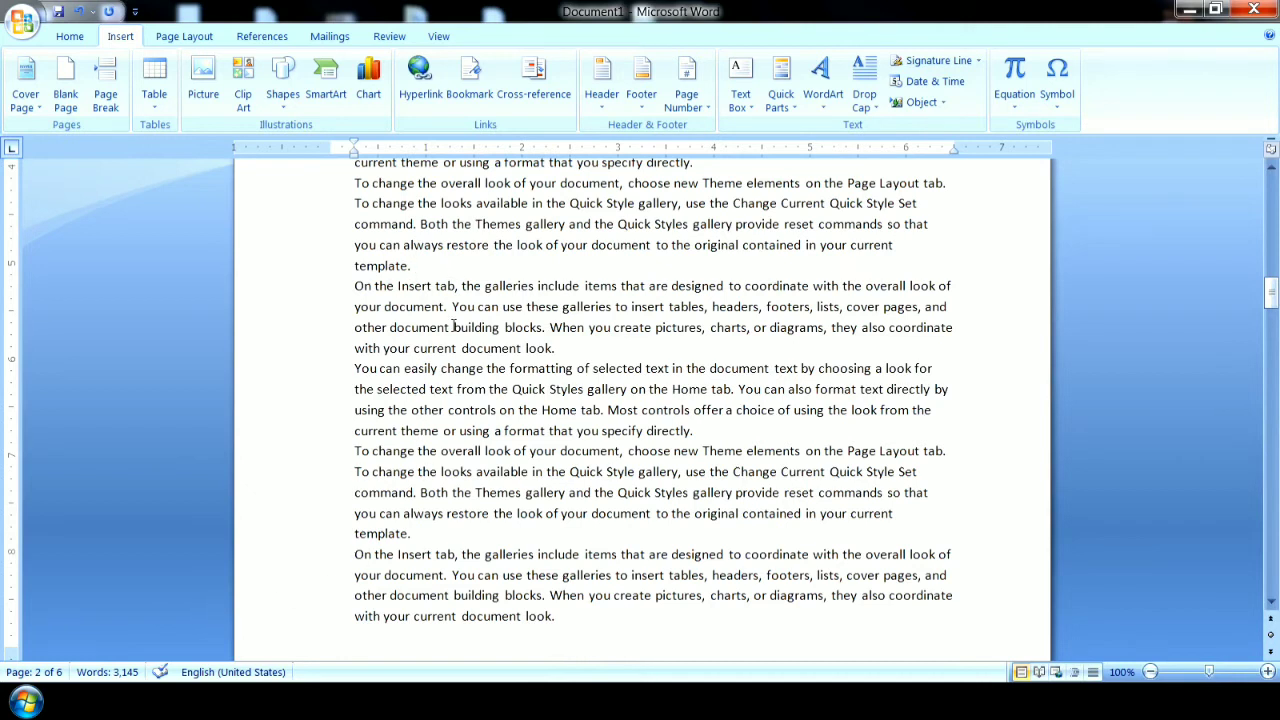
click(1150, 672)
click(1150, 672)
click(1150, 672)
click(1150, 672)
click(1150, 672)
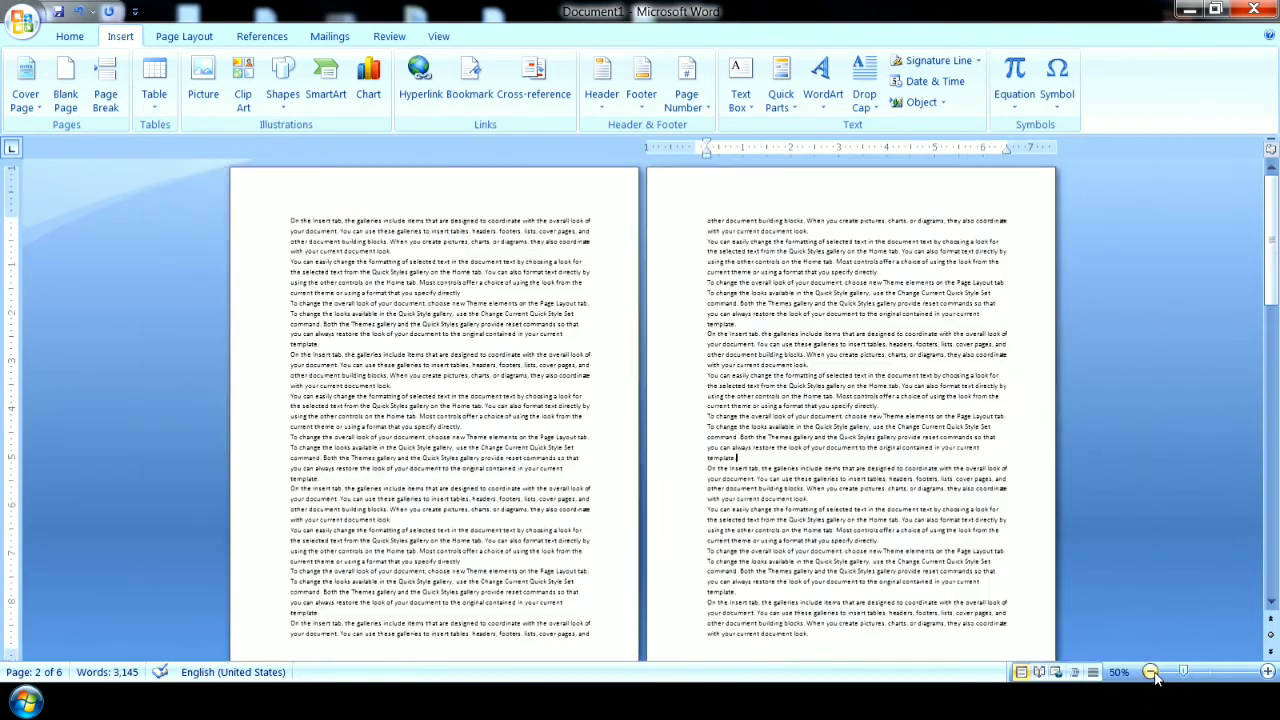
click(1150, 672)
click(1150, 672)
click(1150, 672)
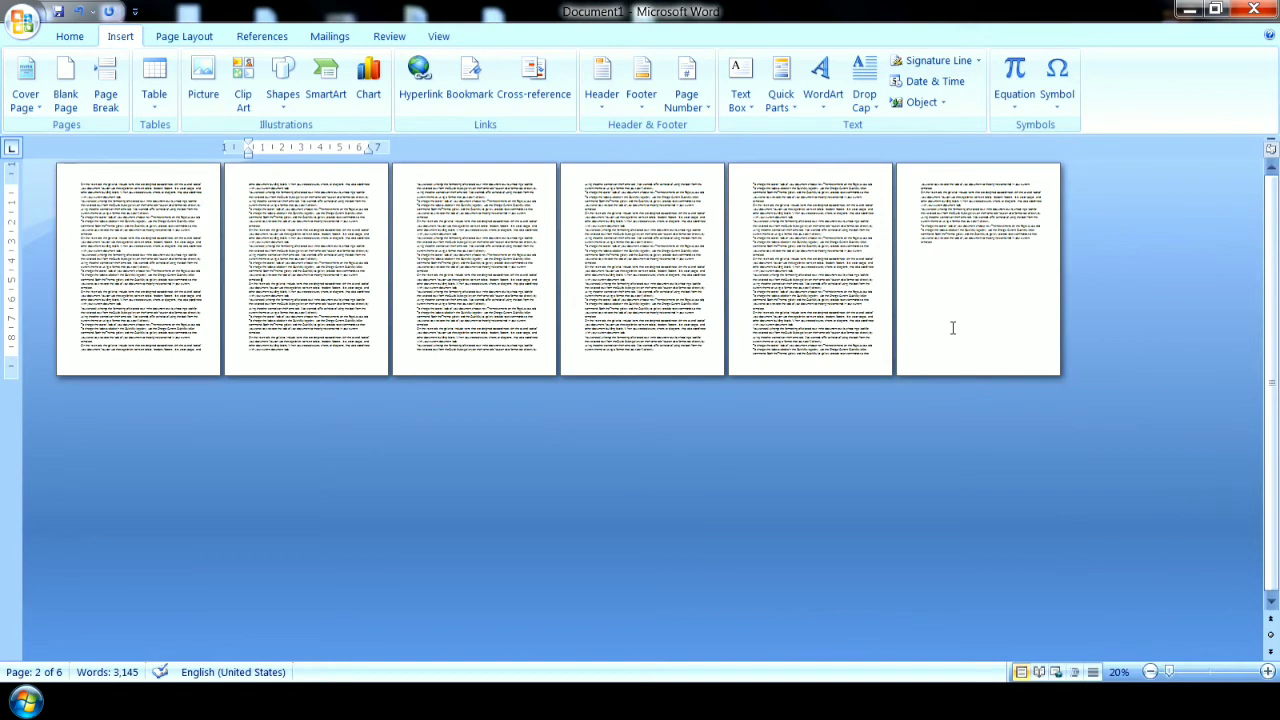
With the cursor on the last page, insert the Exposure cover page.
click(960, 252)
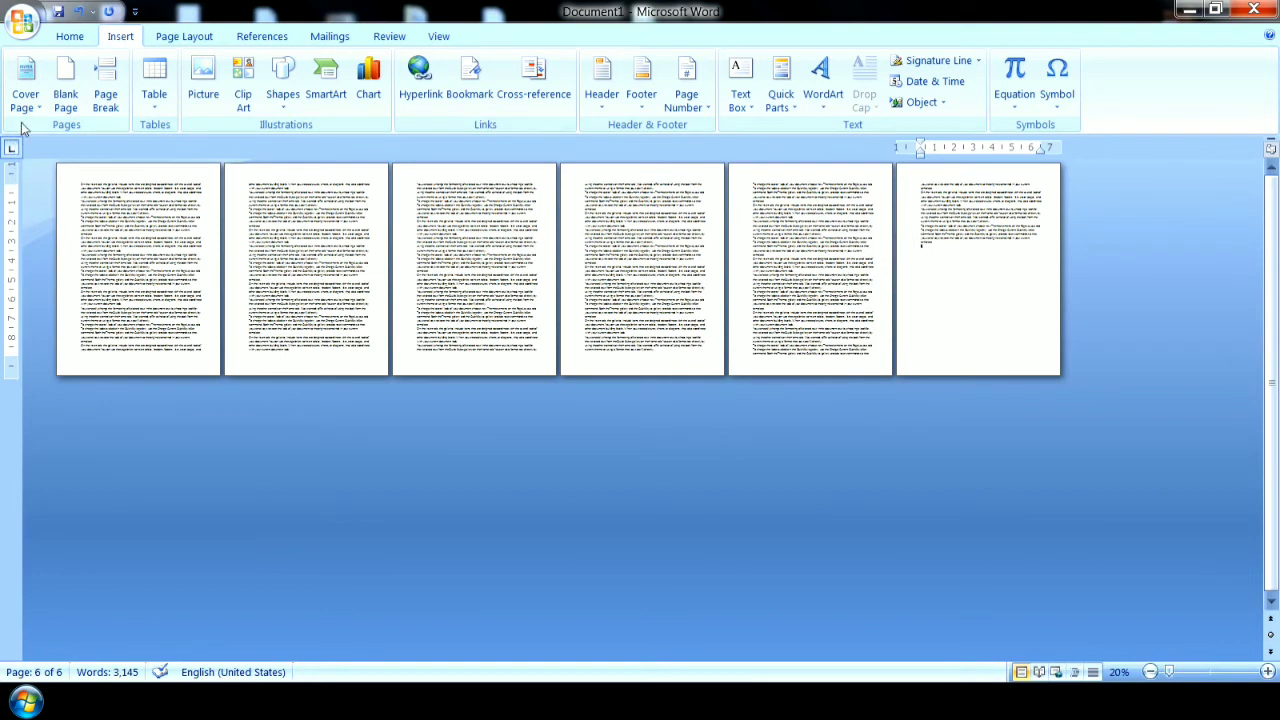
click(25, 90)
drag(416, 215, 417, 290)
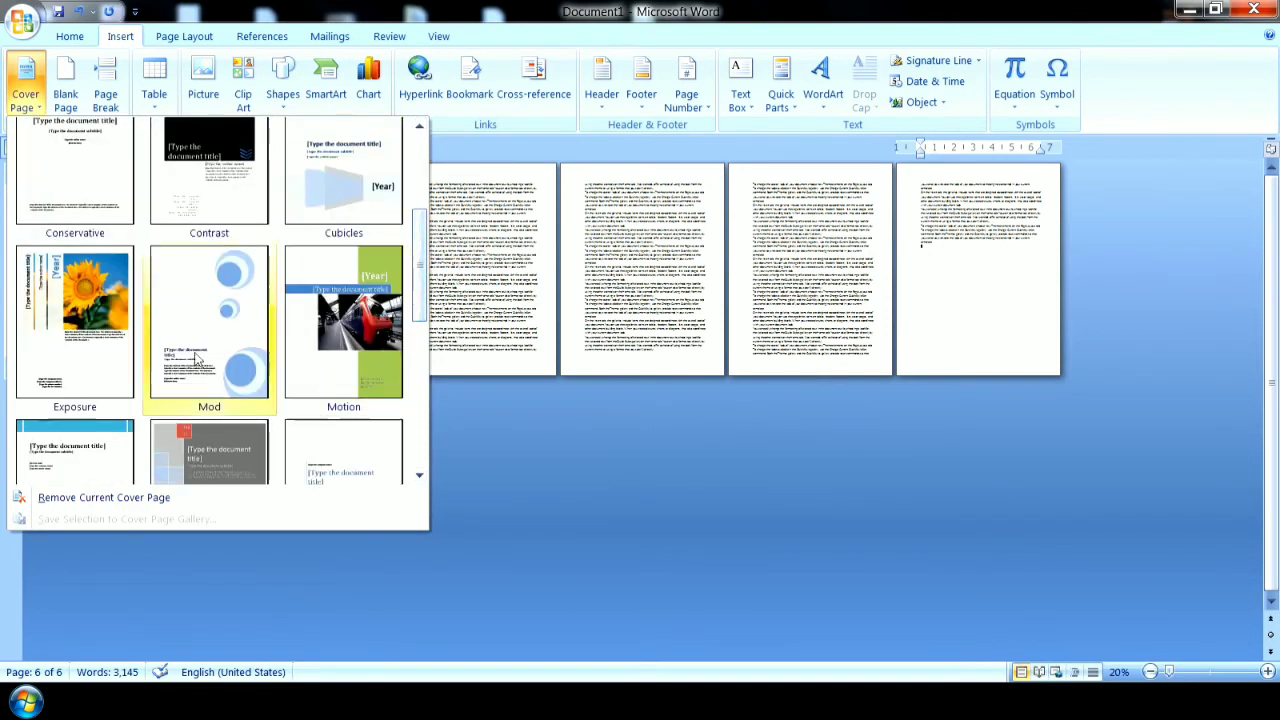
click(95, 372)
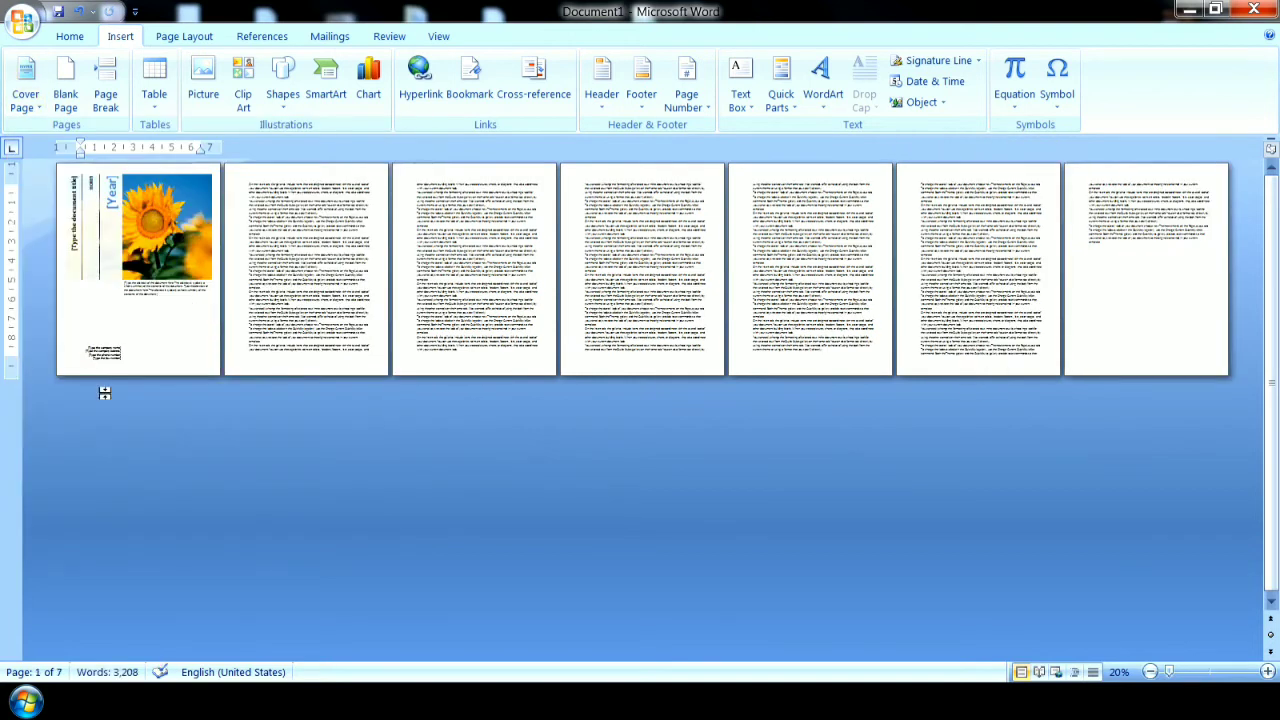
Place the cursor on the last page and look through the cover page designs again without choosing one.
click(1128, 248)
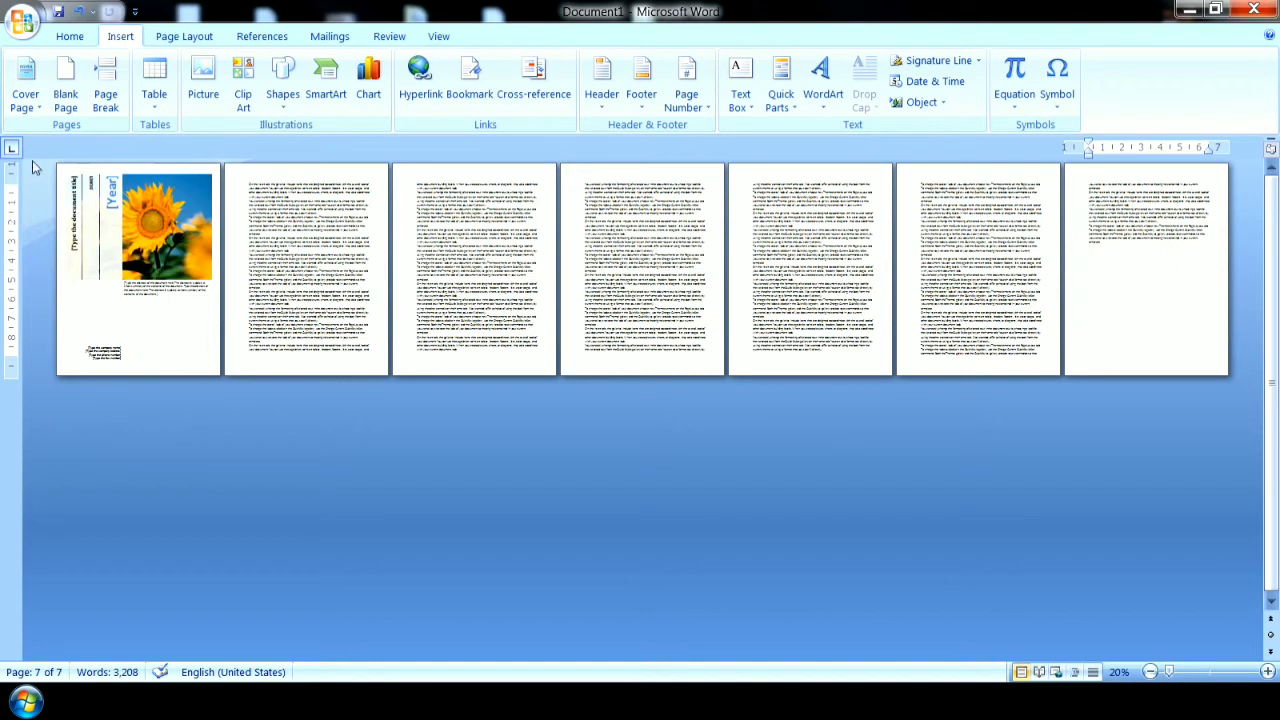
click(25, 85)
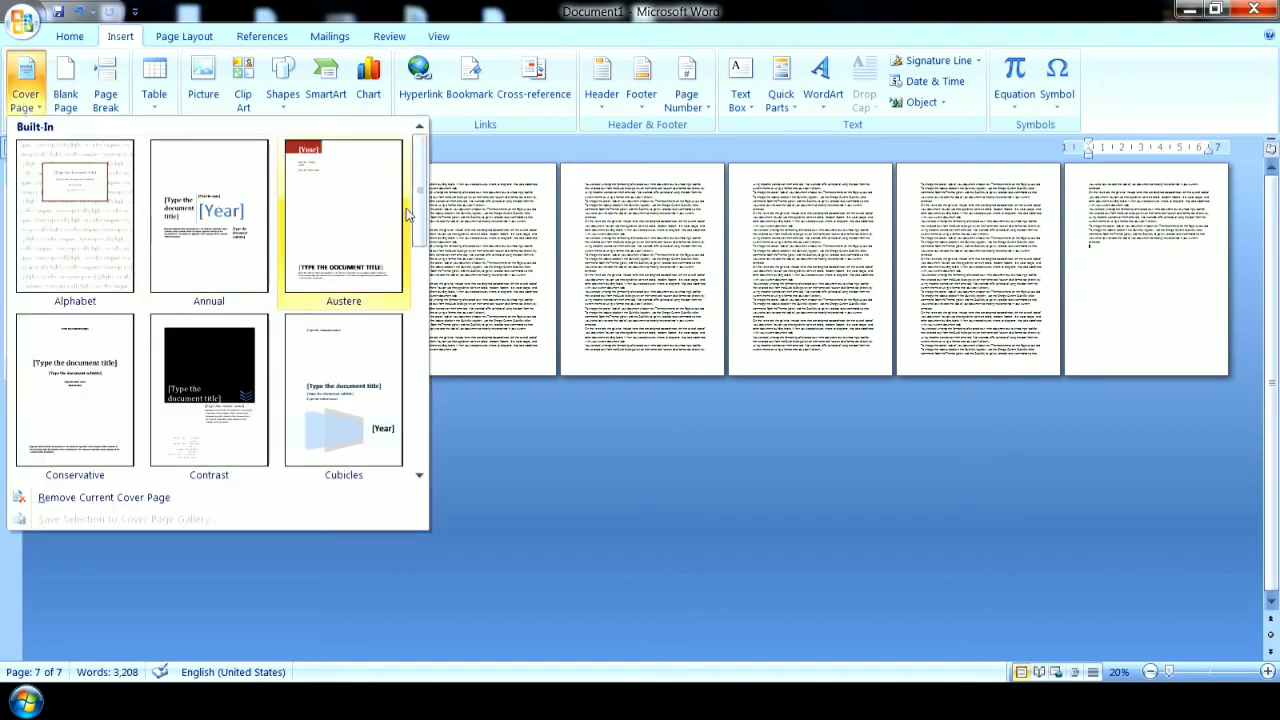
mouse_move(419, 214)
mouse_down()
mouse_move(423, 460)
mouse_move(397, 213)
mouse_up()
click(503, 143)
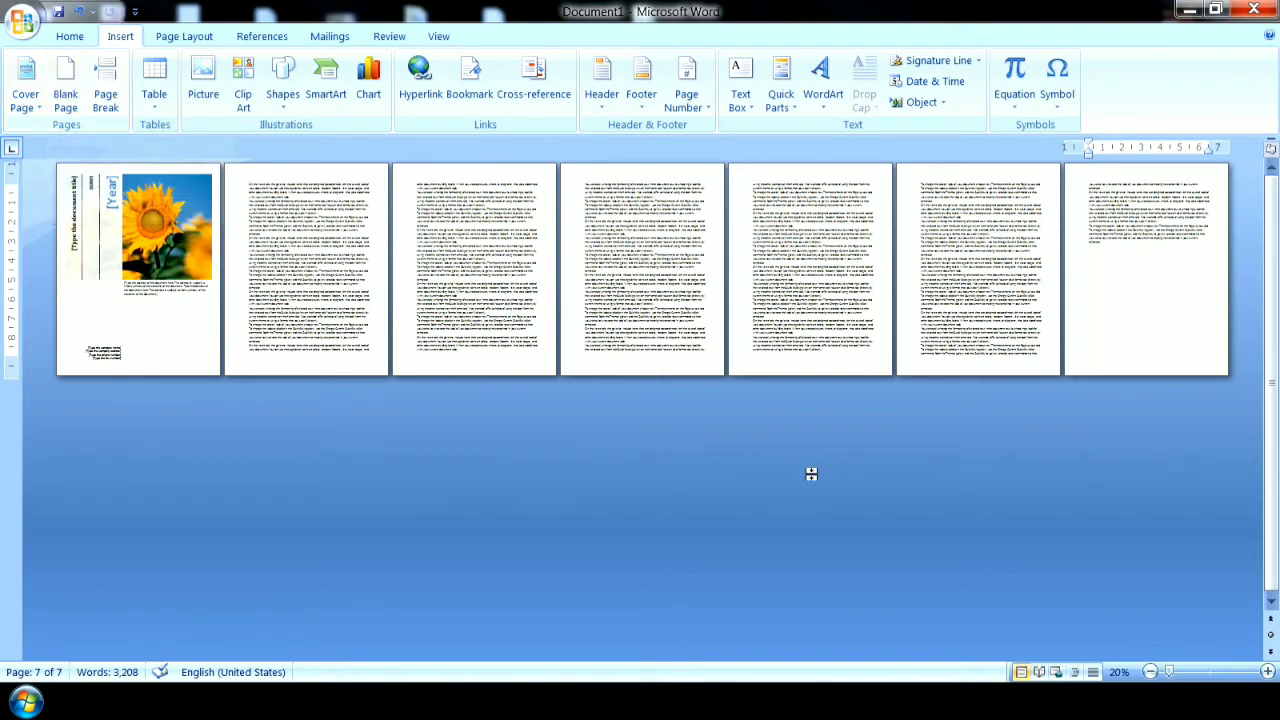
Try inserting a blank page after the last line of the document, and undo it.
click(1267, 672)
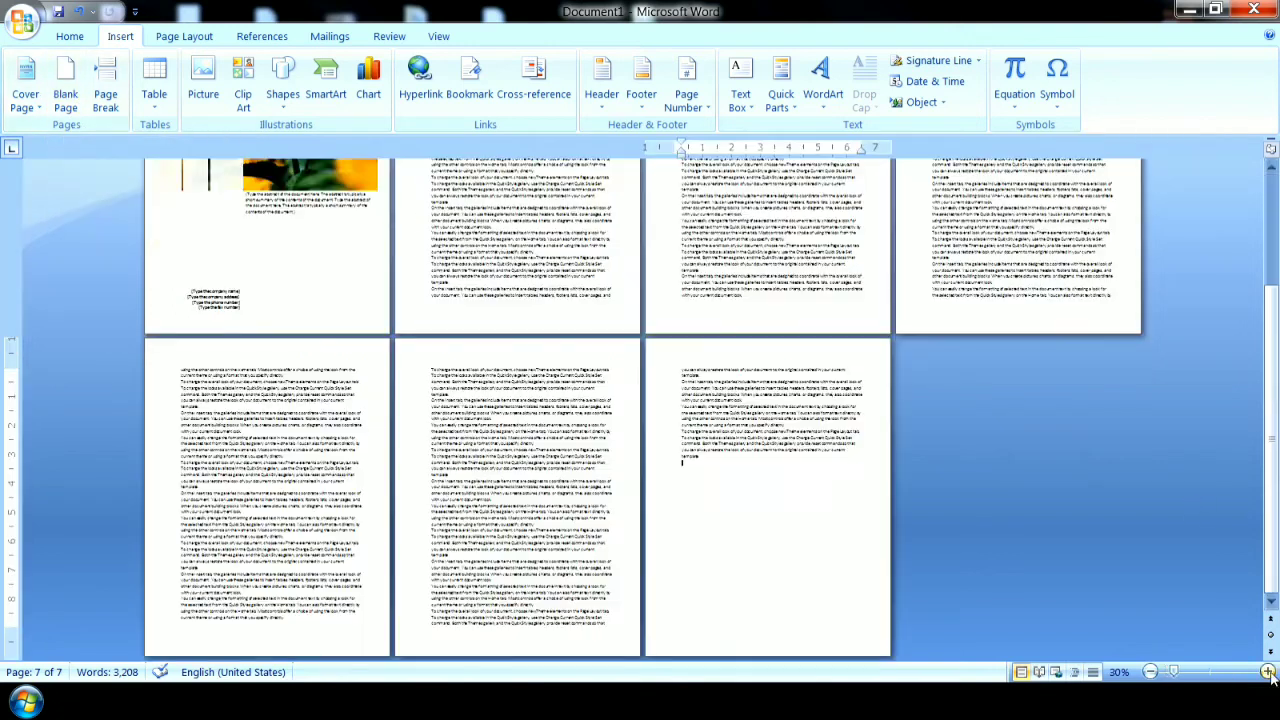
click(1267, 672)
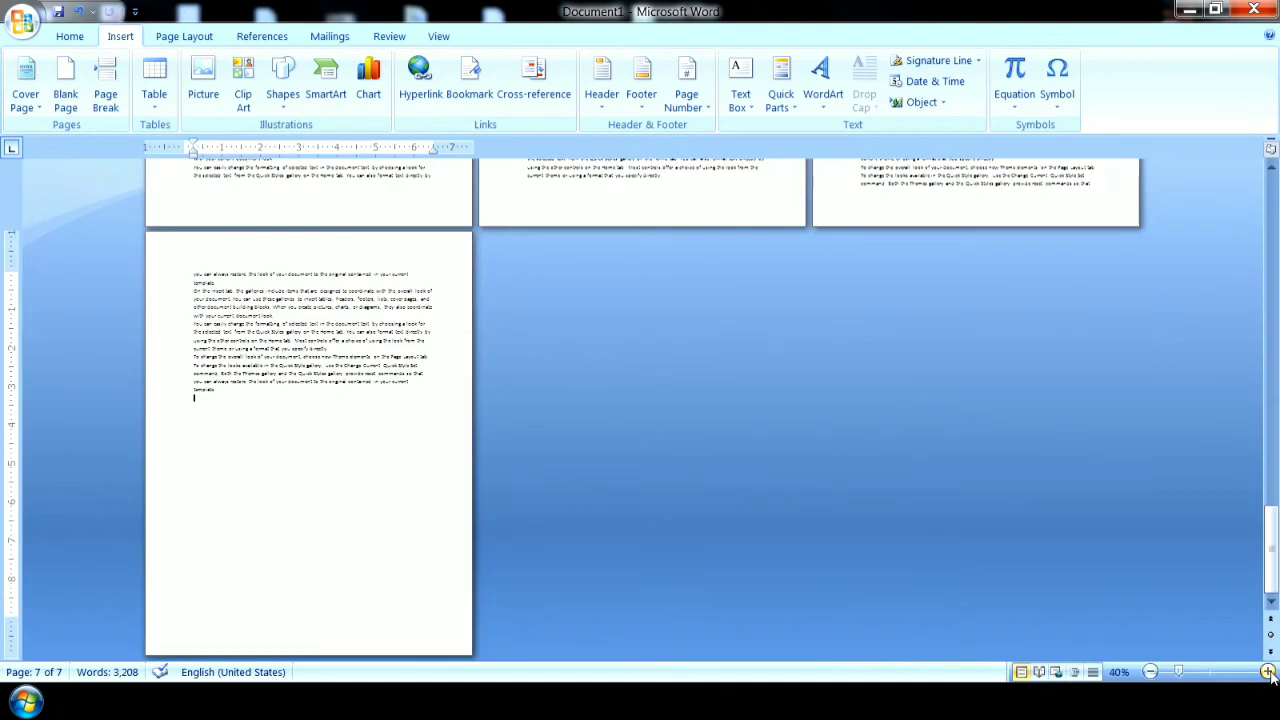
drag(189, 400, 183, 294)
click(224, 405)
click(290, 316)
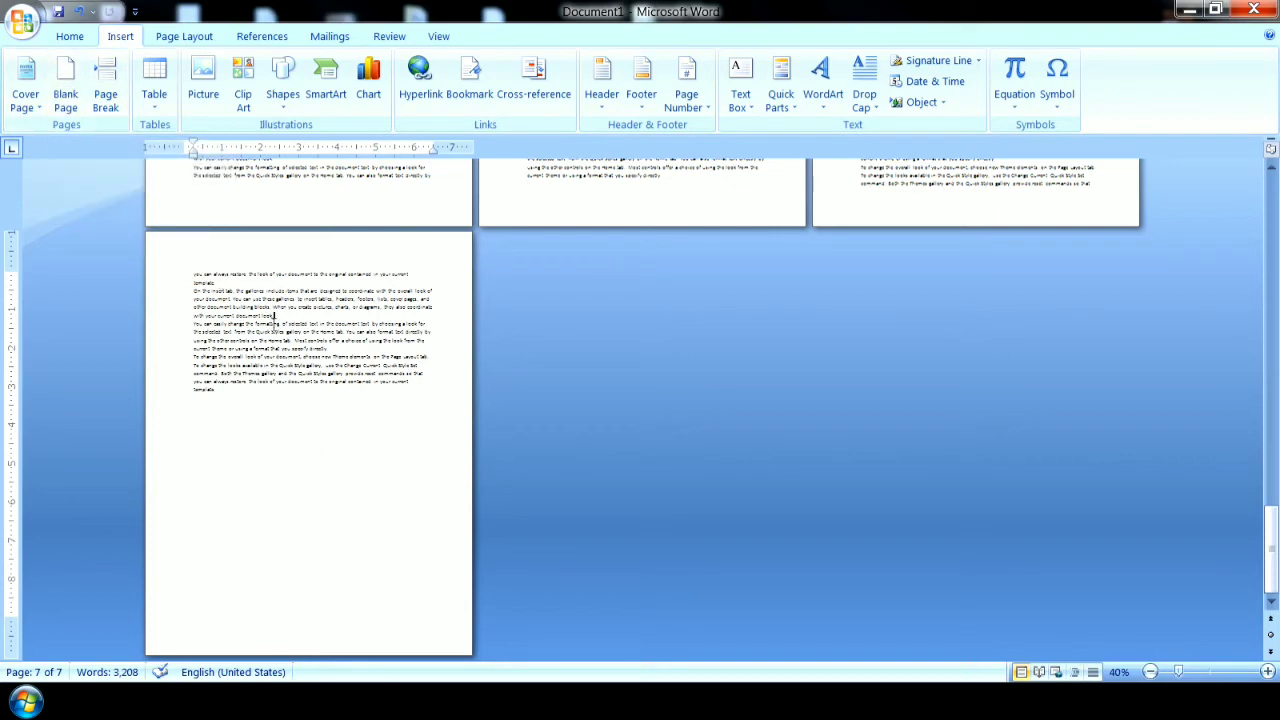
click(286, 319)
click(222, 394)
click(65, 85)
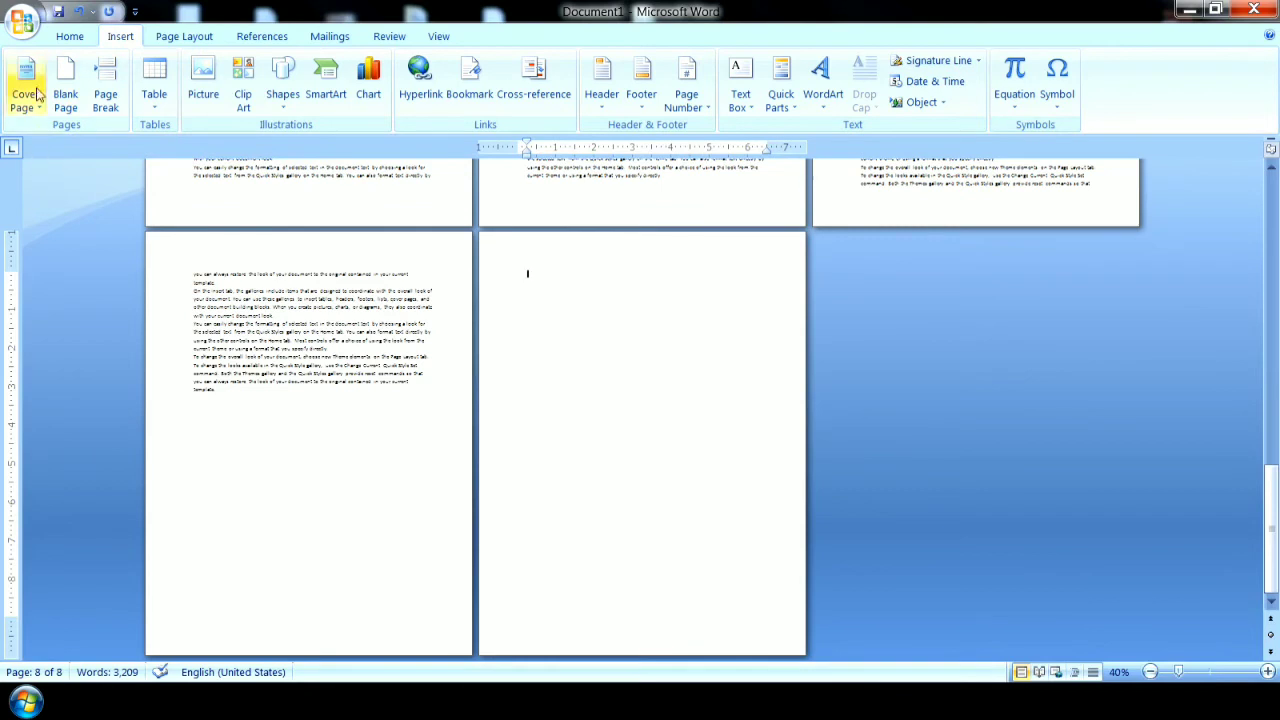
click(80, 12)
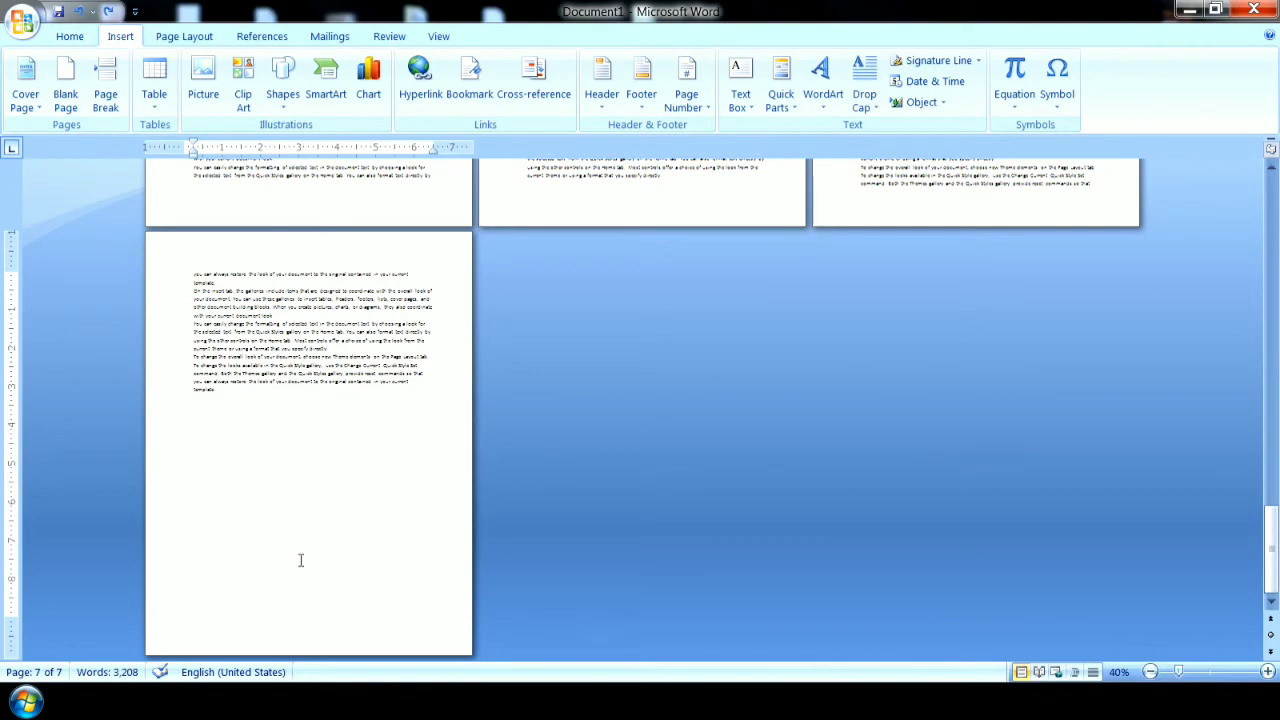
Try inserting a blank page after the paragraph ending "with your current document look." on the last page, and undo it.
drag(275, 314, 214, 223)
click(283, 480)
drag(282, 318, 281, 393)
click(283, 402)
click(288, 315)
click(64, 86)
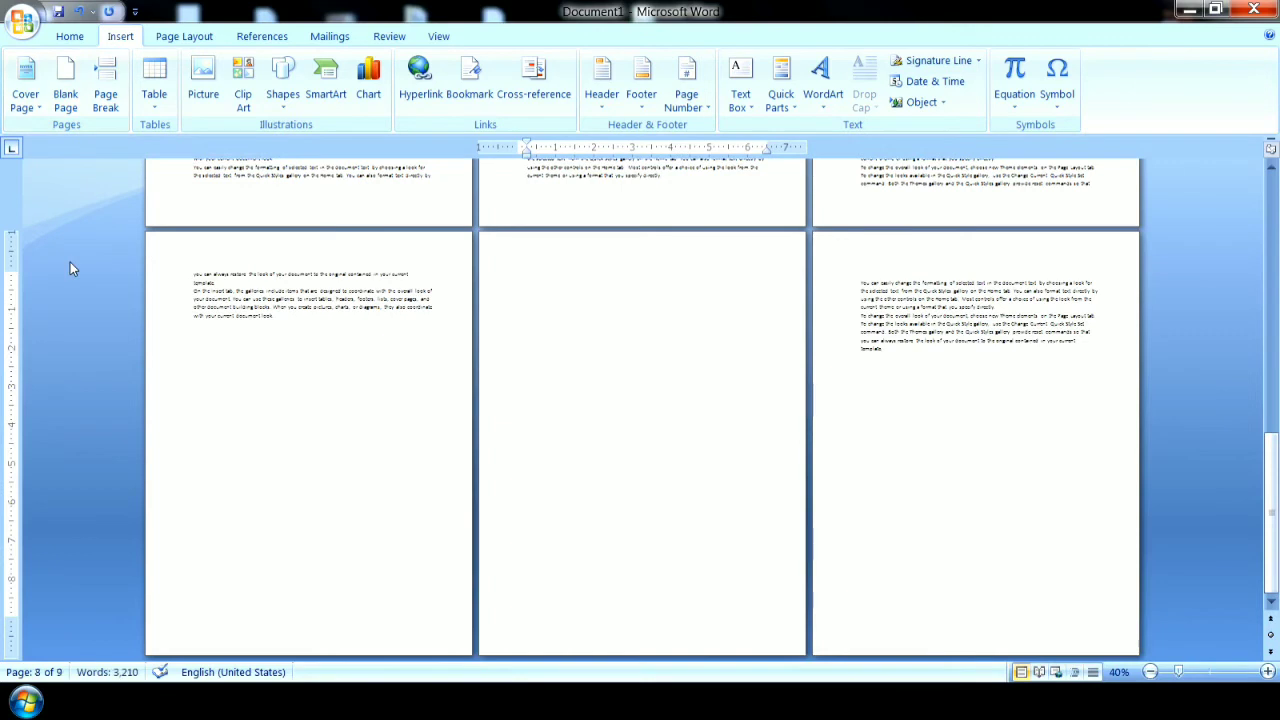
click(80, 11)
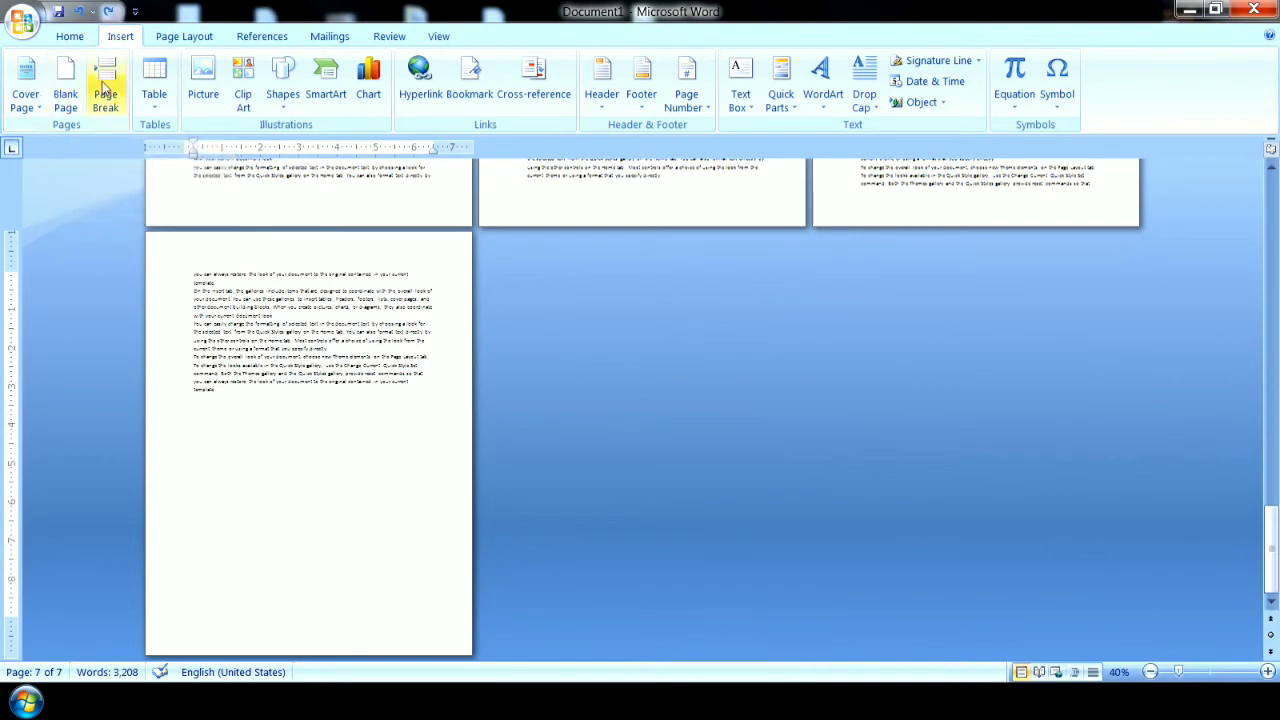
Insert a page break after the paragraph ending "with your current document look." on the last page.
click(279, 315)
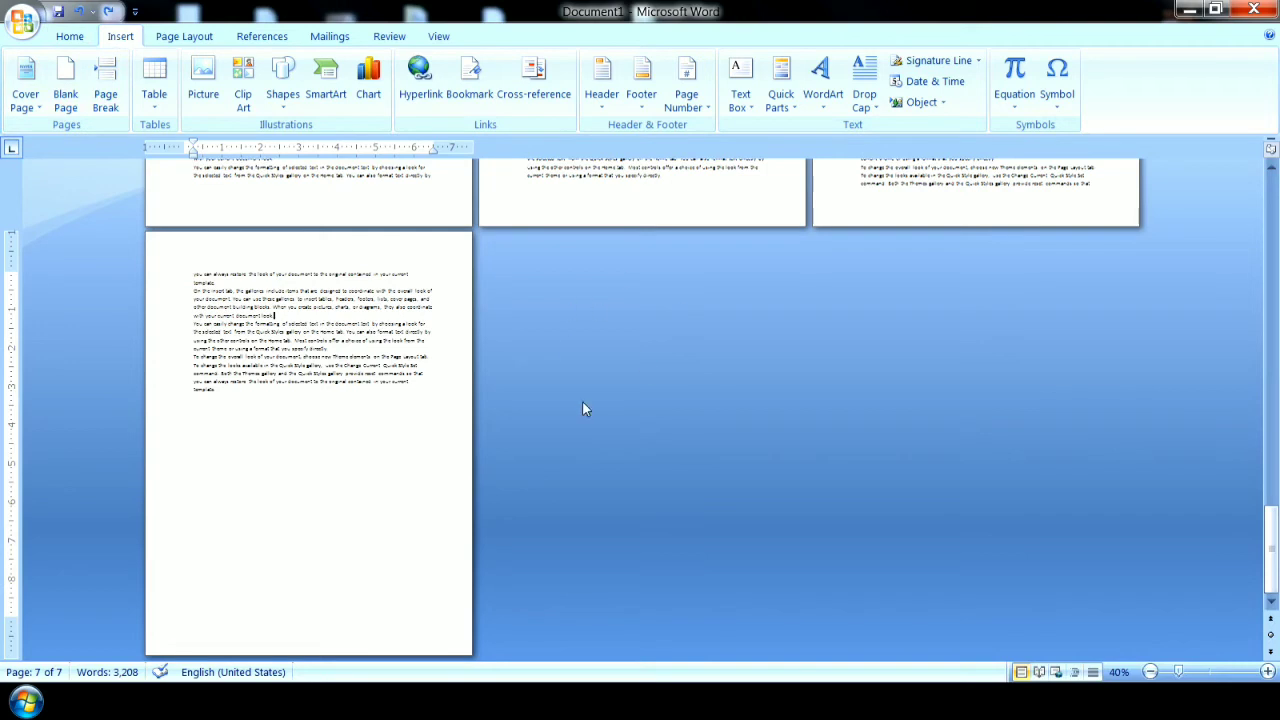
click(105, 92)
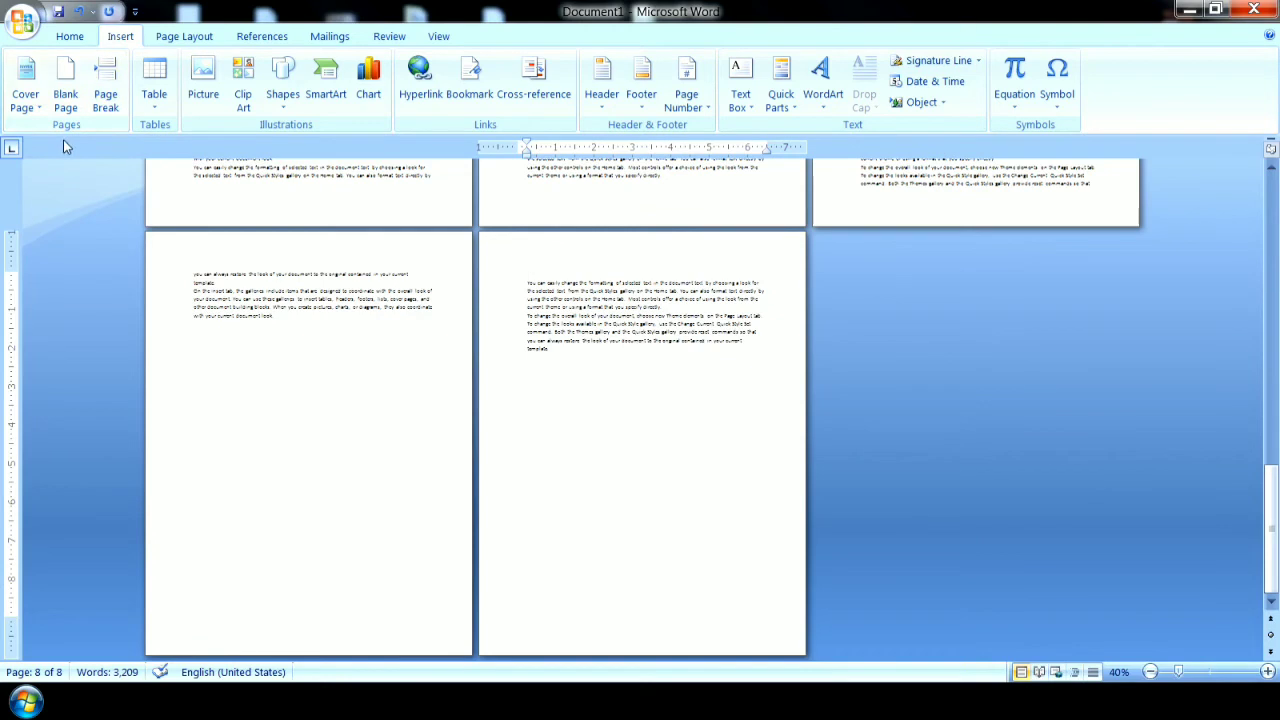
Undo the page break and save the document to the Desktop as a Word Document named aa.
click(58, 11)
click(604, 14)
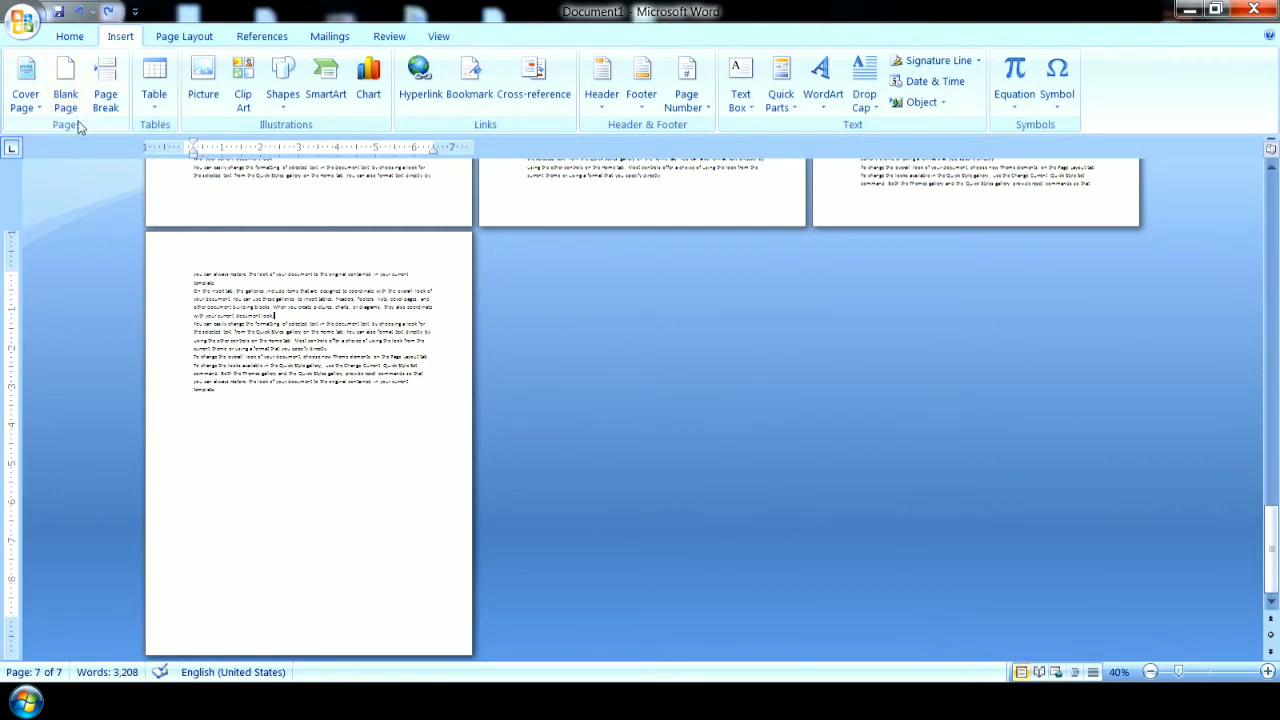
click(22, 22)
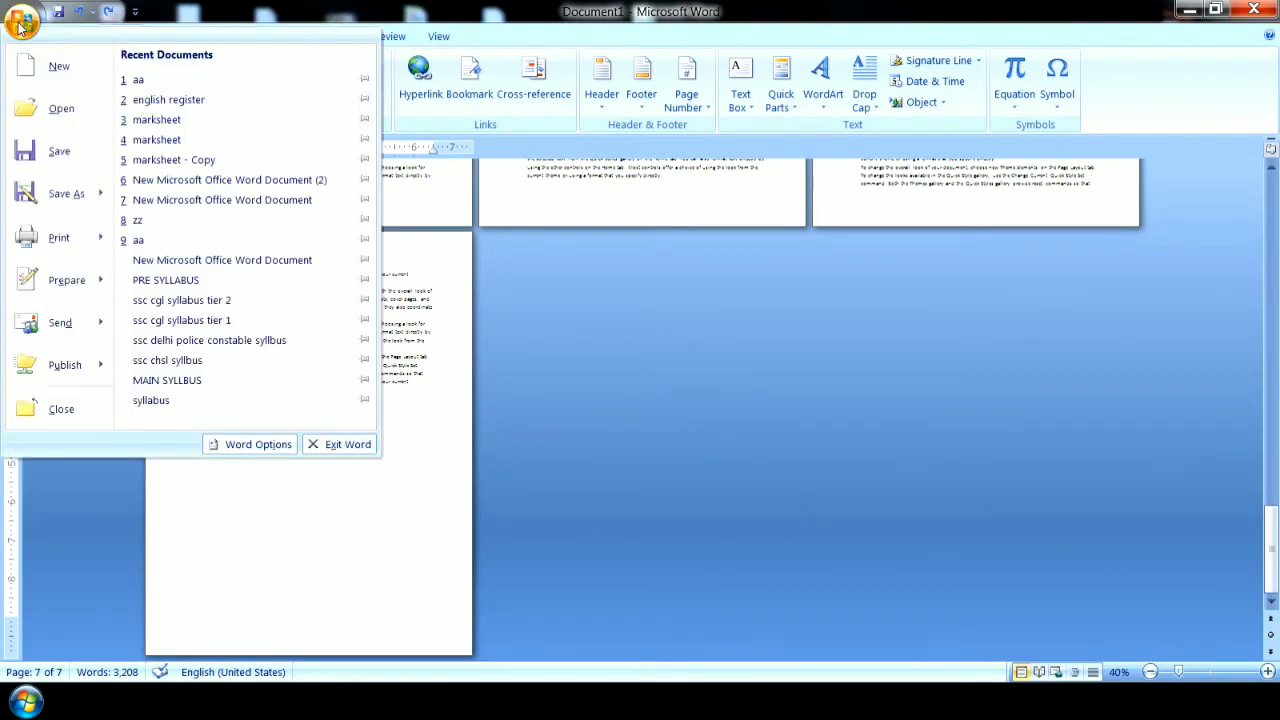
click(60, 152)
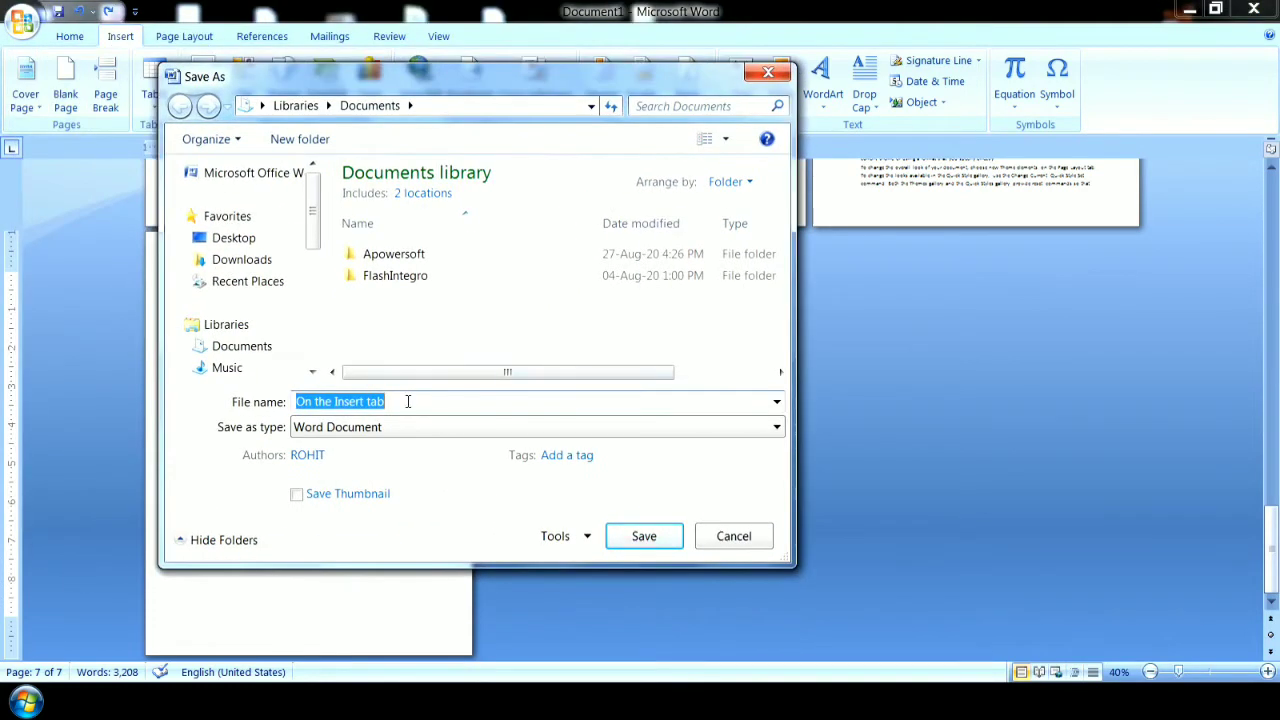
text(aa)
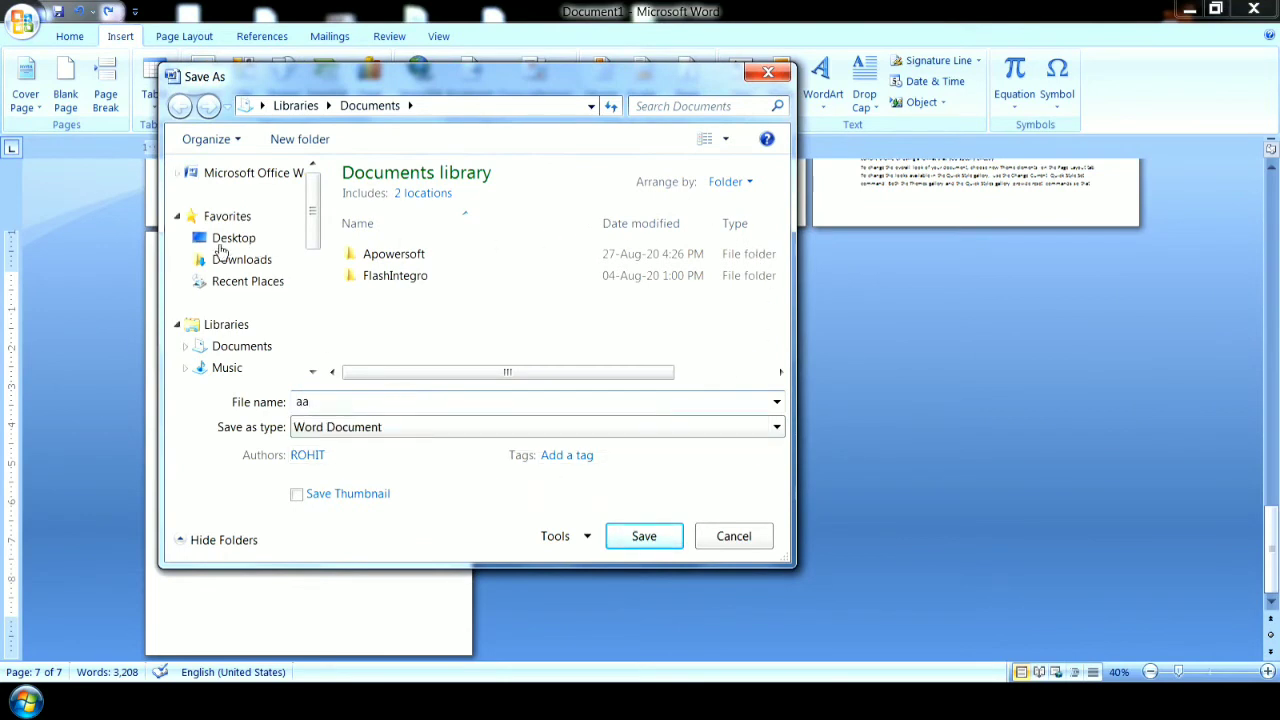
click(232, 241)
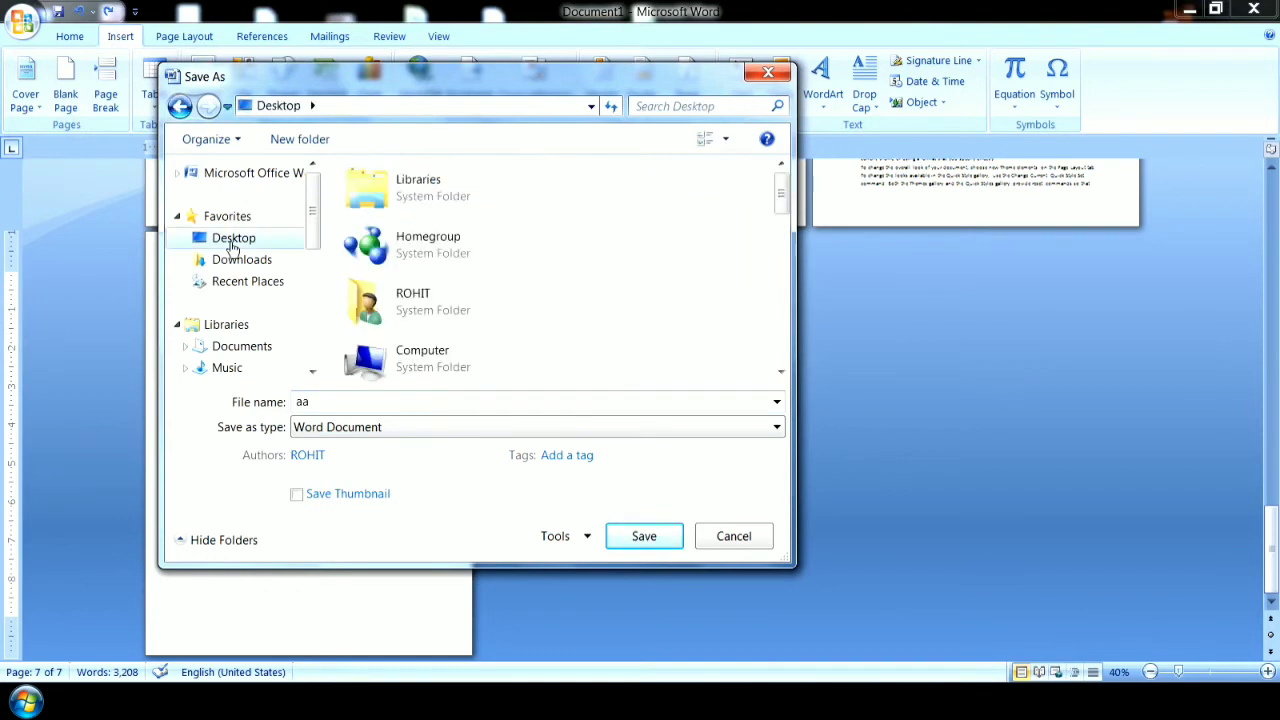
click(644, 540)
Delete the entire content of the document, including the cover page.
click(600, 393)
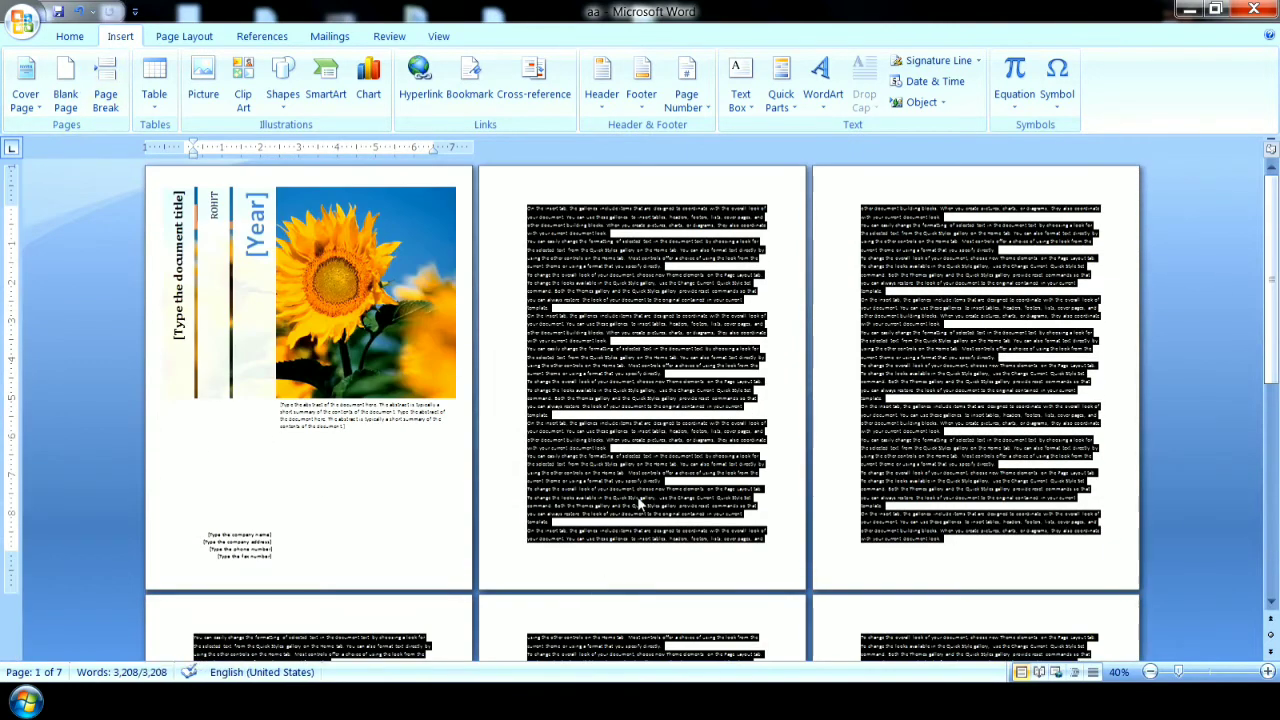
key(Delete)
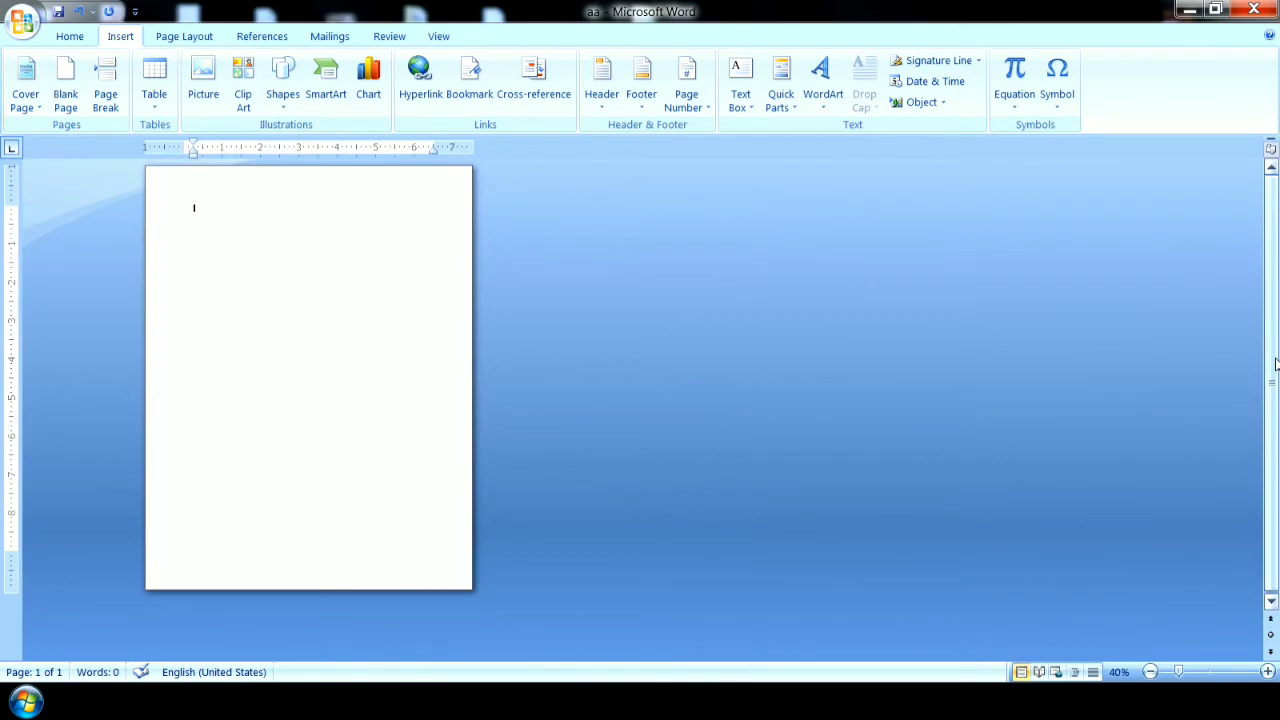
Insert a 7x5 table at the start of the empty page using the table size grid.
click(155, 95)
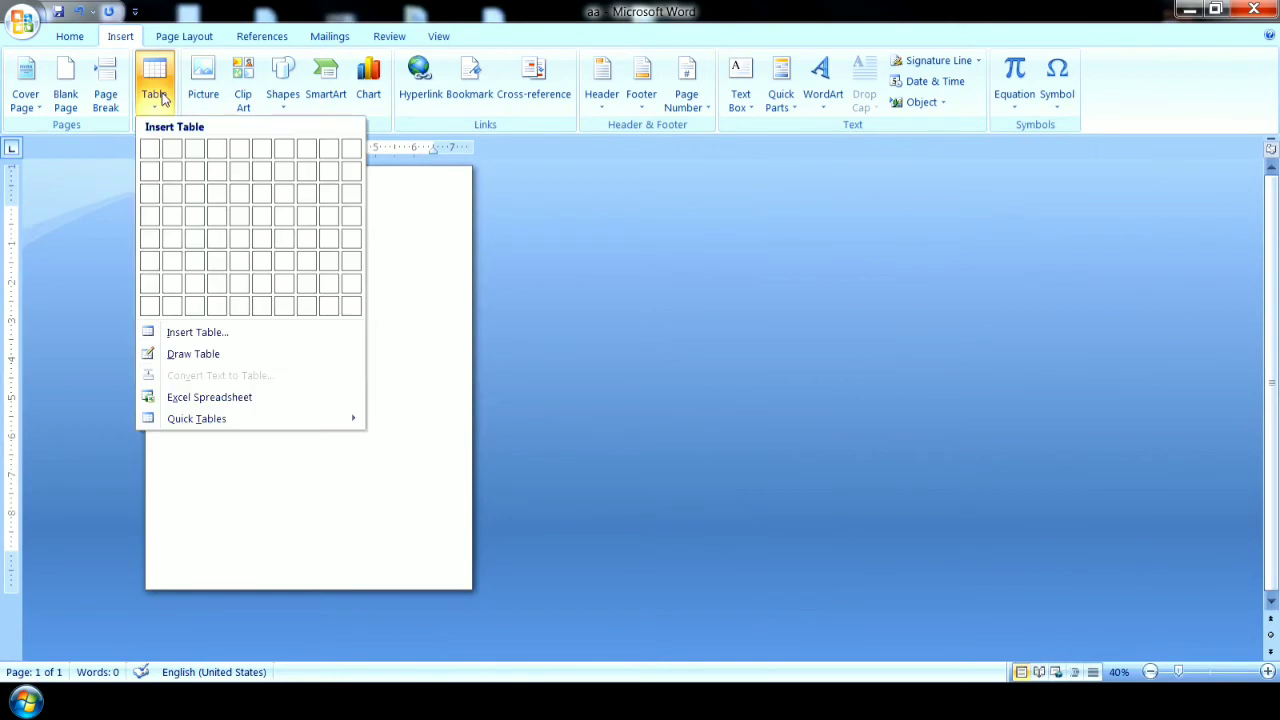
click(389, 393)
click(1266, 672)
click(1266, 672)
click(1266, 672)
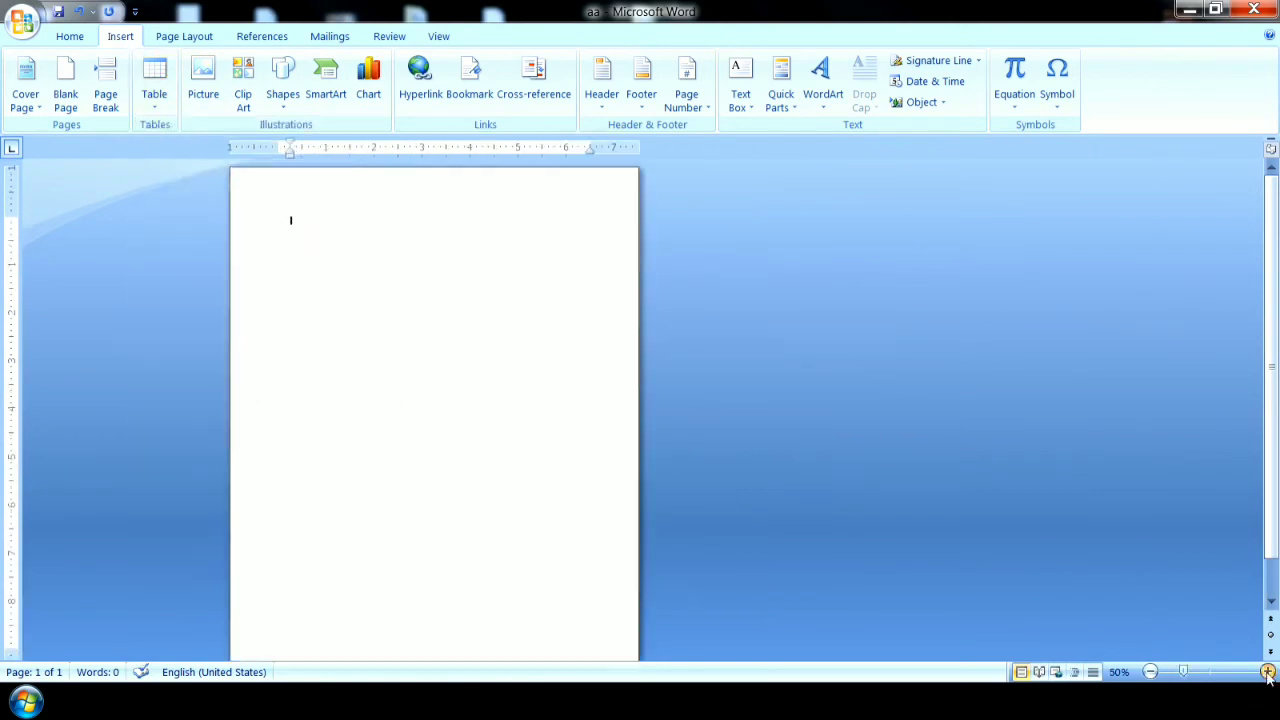
click(1266, 672)
click(1266, 672)
click(1266, 672)
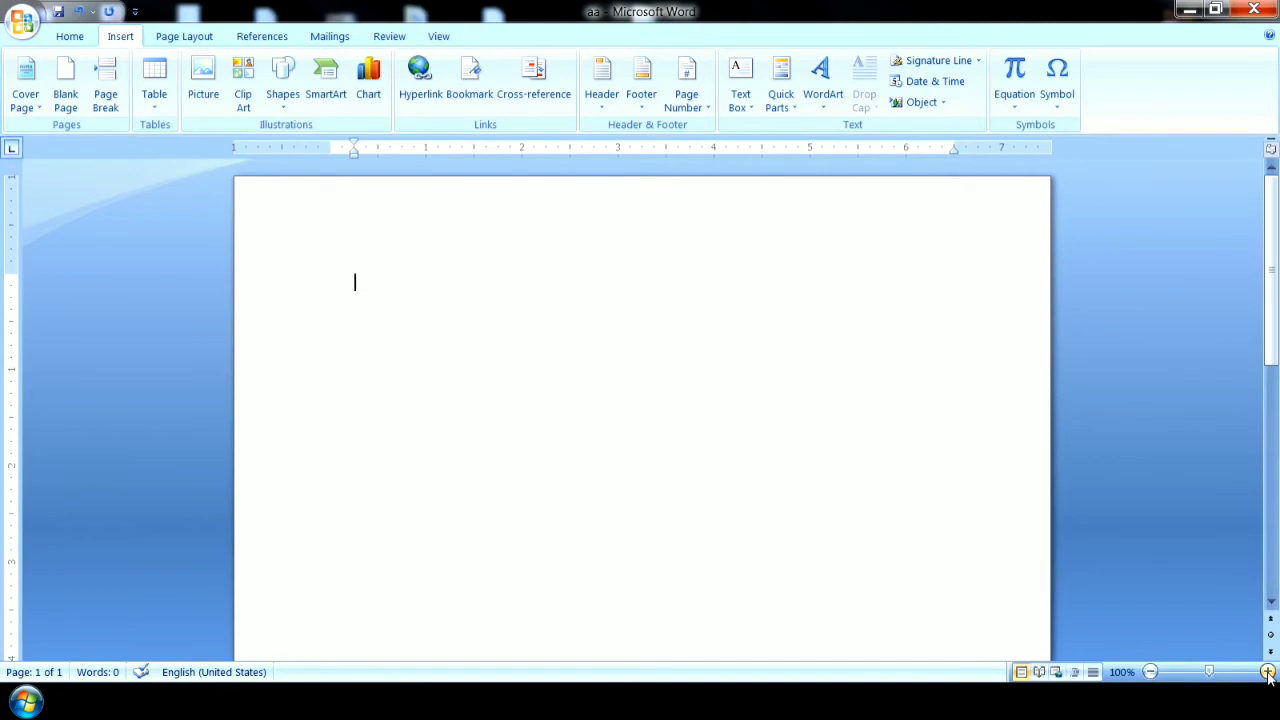
click(154, 93)
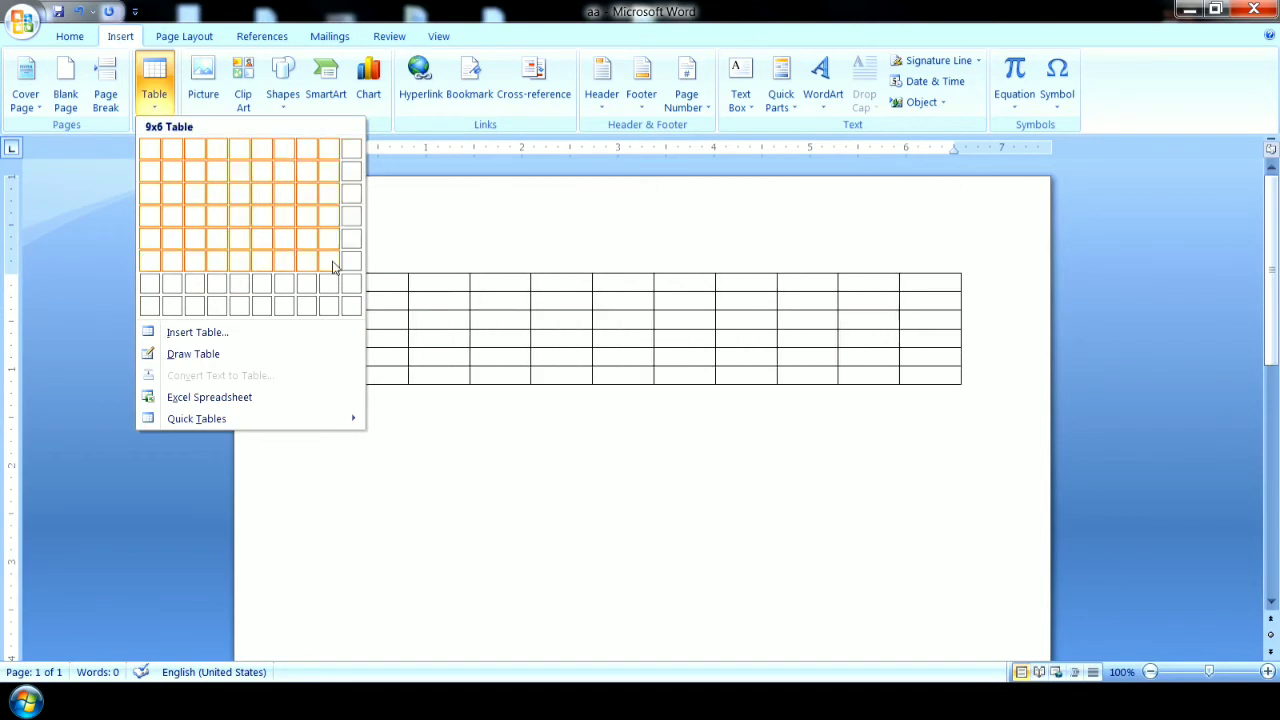
click(280, 246)
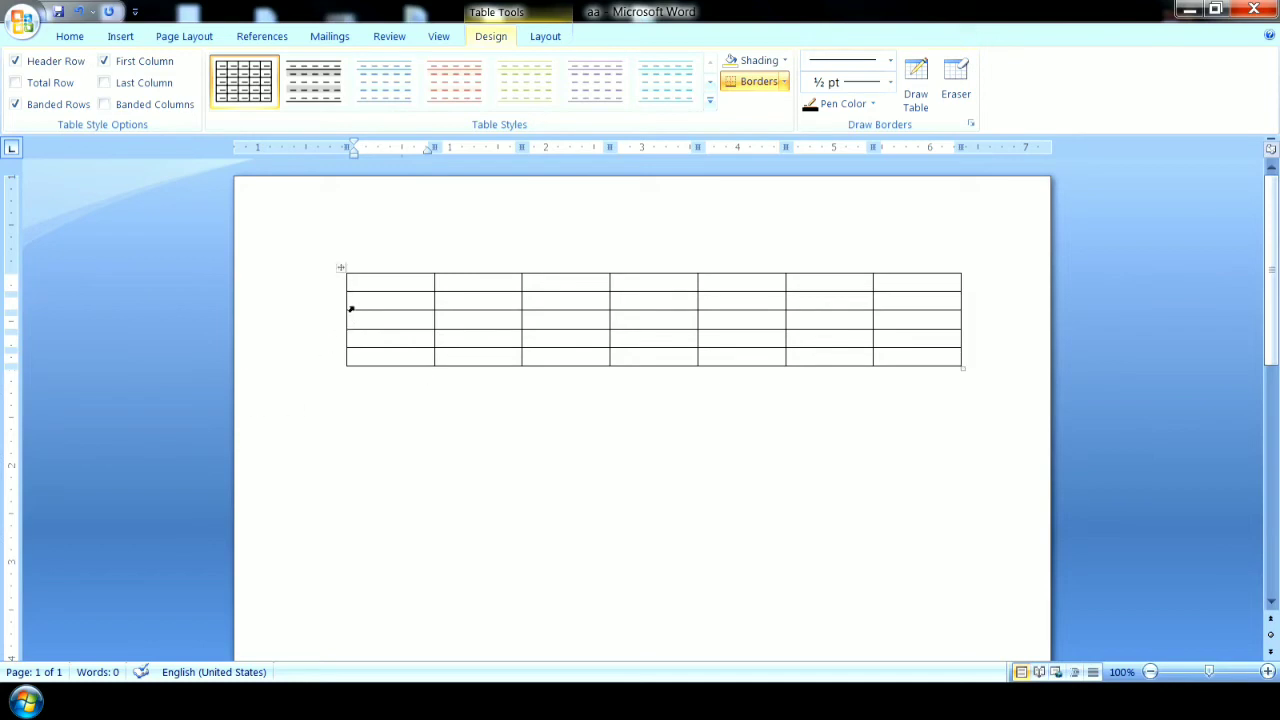
Move the table down the page and back up near the top margin, and stretch its rows taller from the corner.
drag(340, 270, 357, 540)
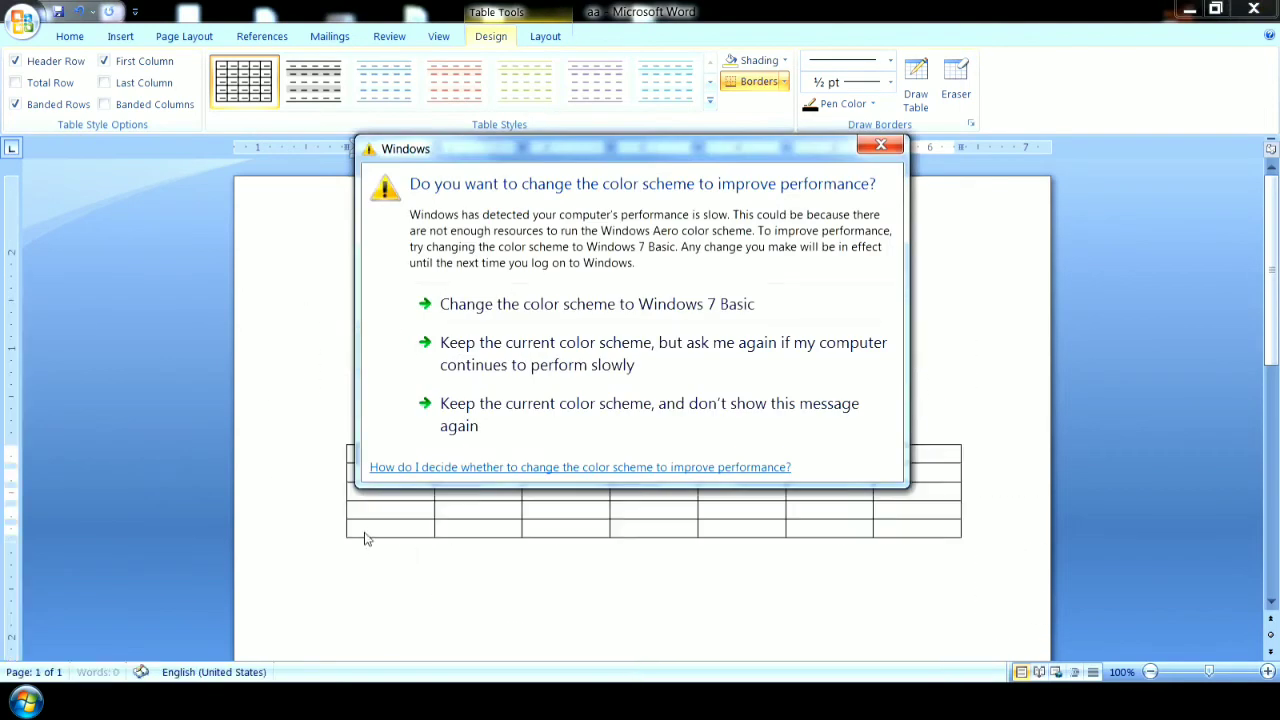
drag(341, 439, 345, 257)
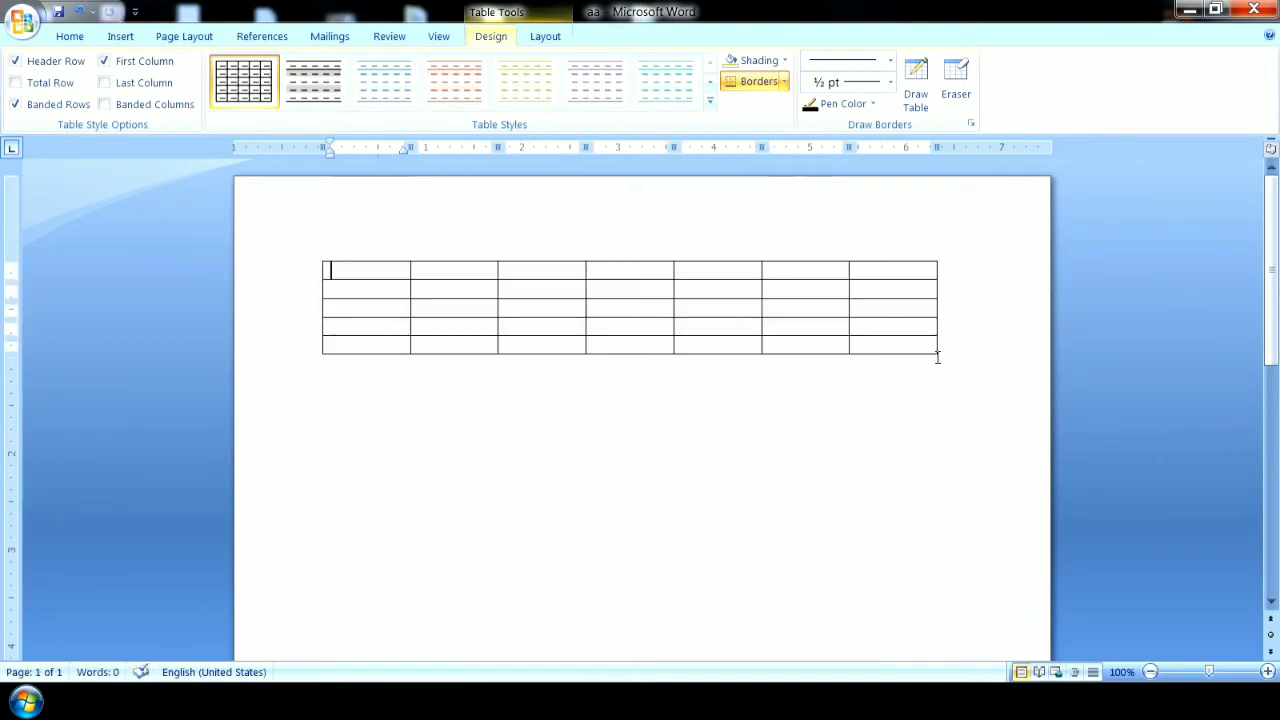
drag(940, 356, 922, 470)
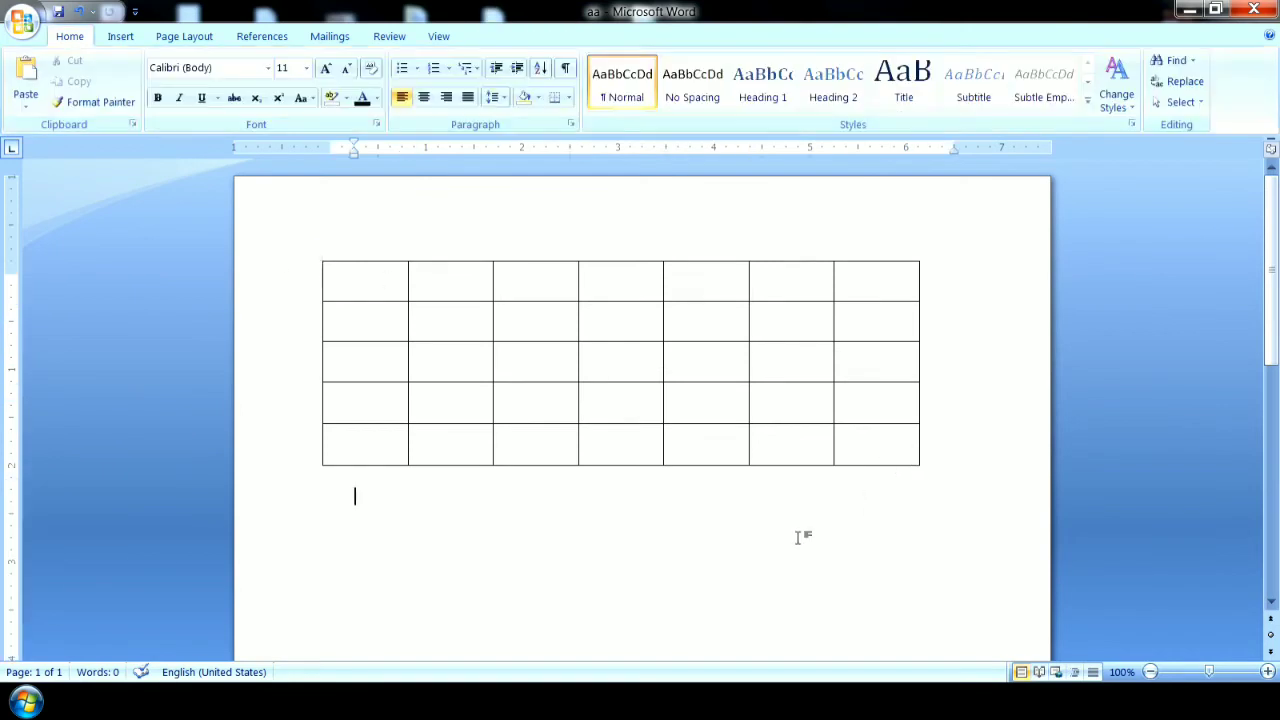
Select the whole enlarged seven-column table and cut it from the page.
click(316, 256)
right_click(317, 261)
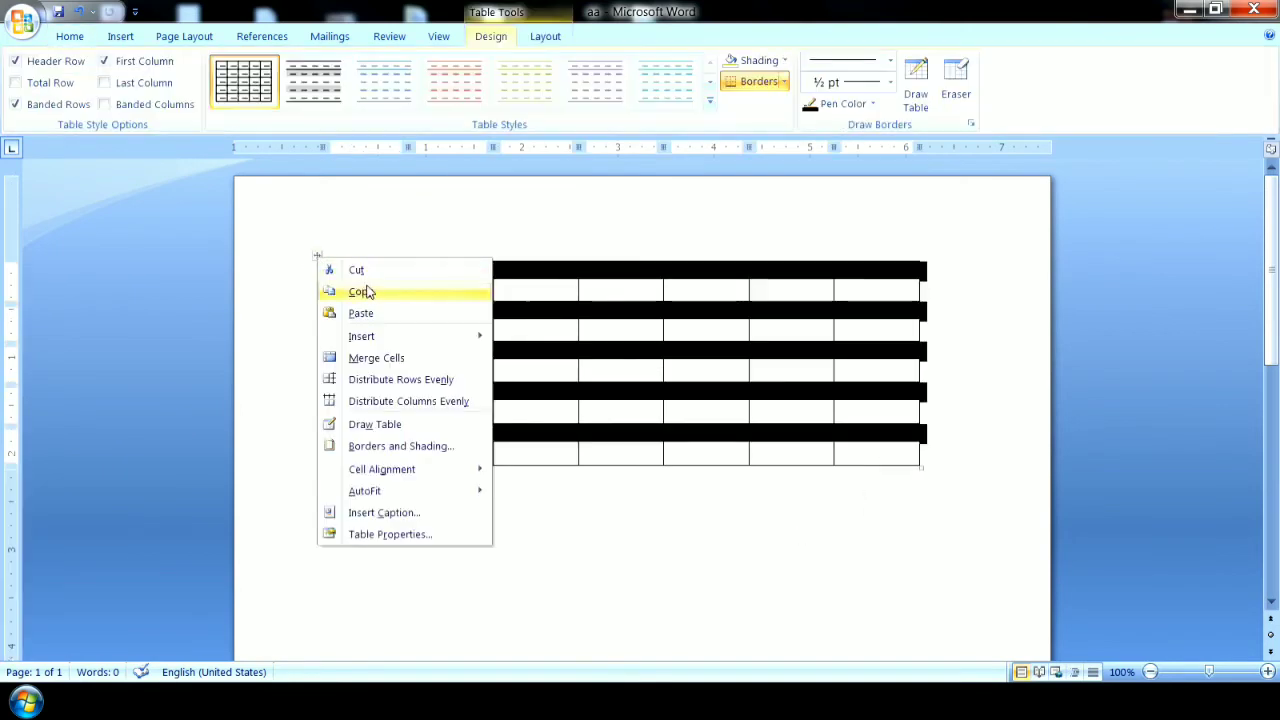
click(356, 270)
Insert a table by entering its dimensions, with 10 columns, 6 rows and fixed column width Auto.
click(121, 38)
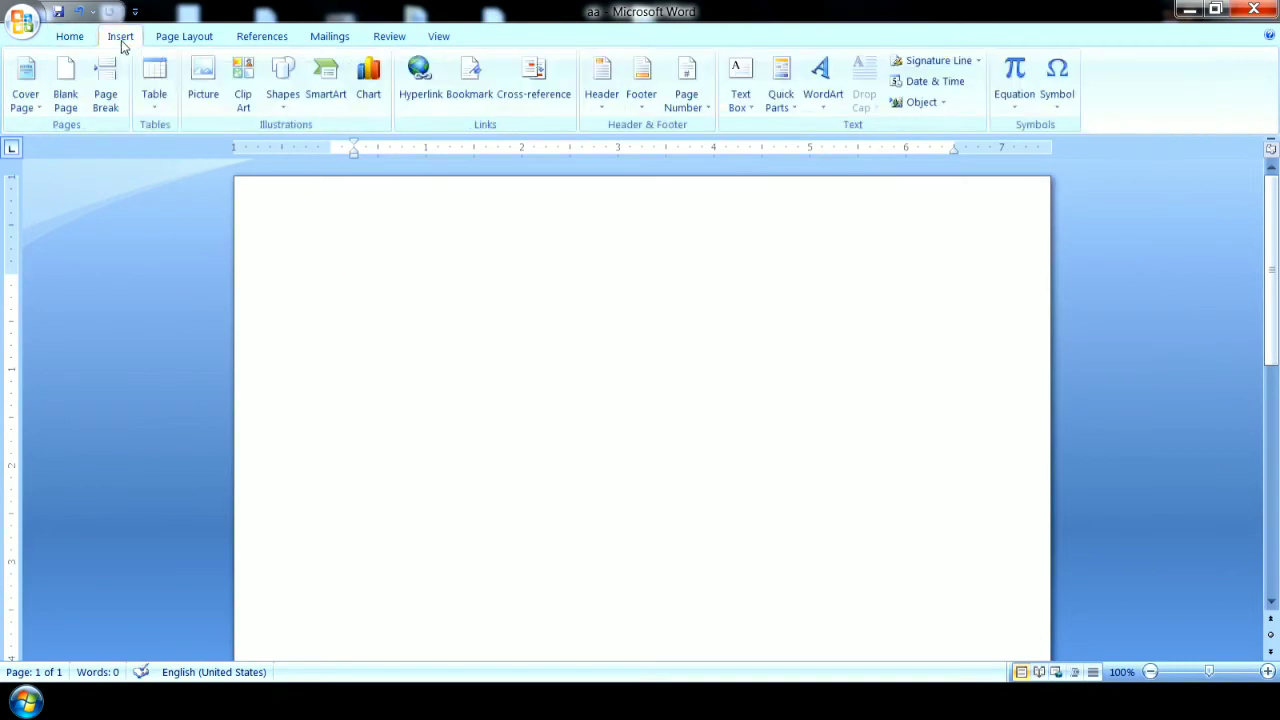
click(154, 88)
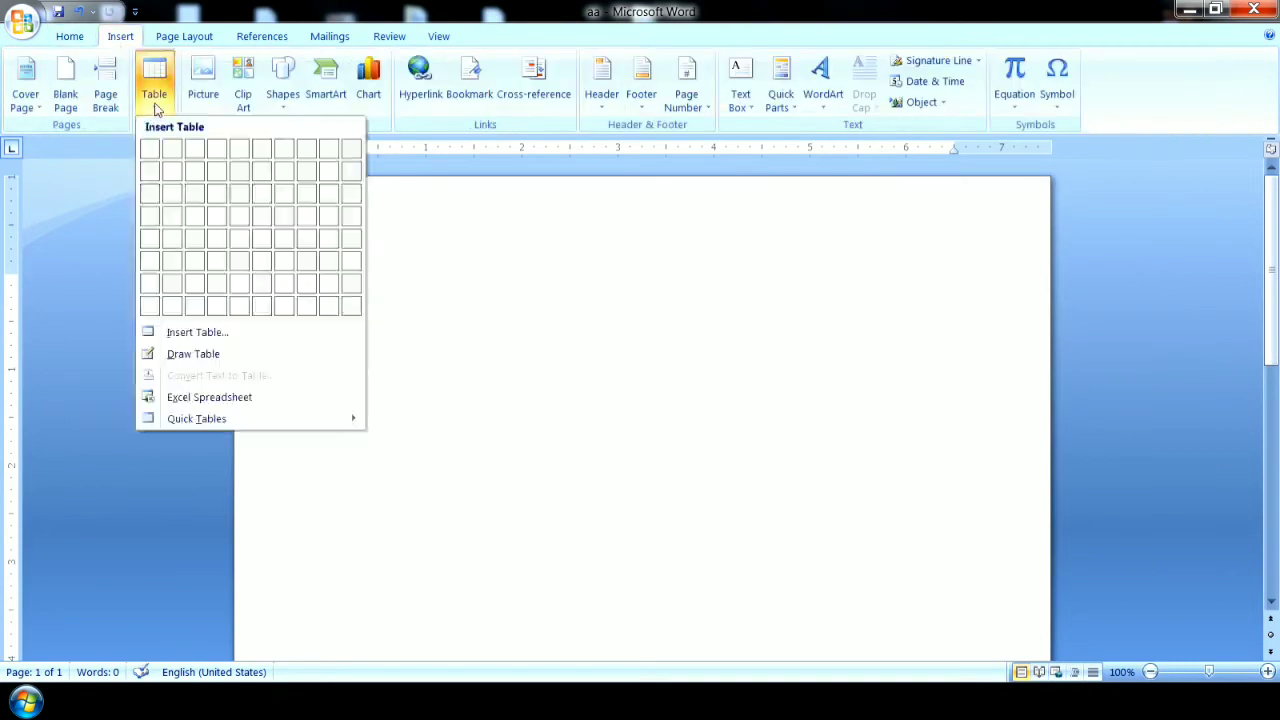
click(200, 335)
mouse_move(500, 229)
mouse_down()
mouse_move(463, 229)
mouse_move(509, 220)
mouse_up()
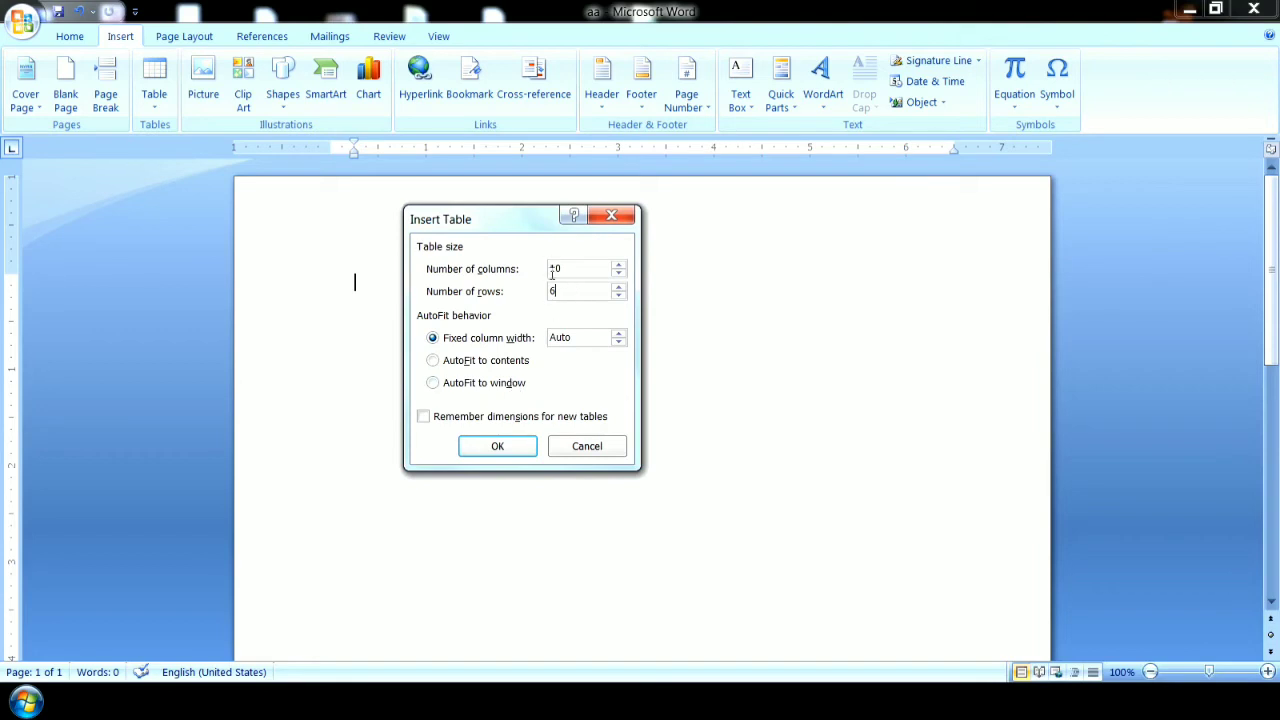
click(514, 446)
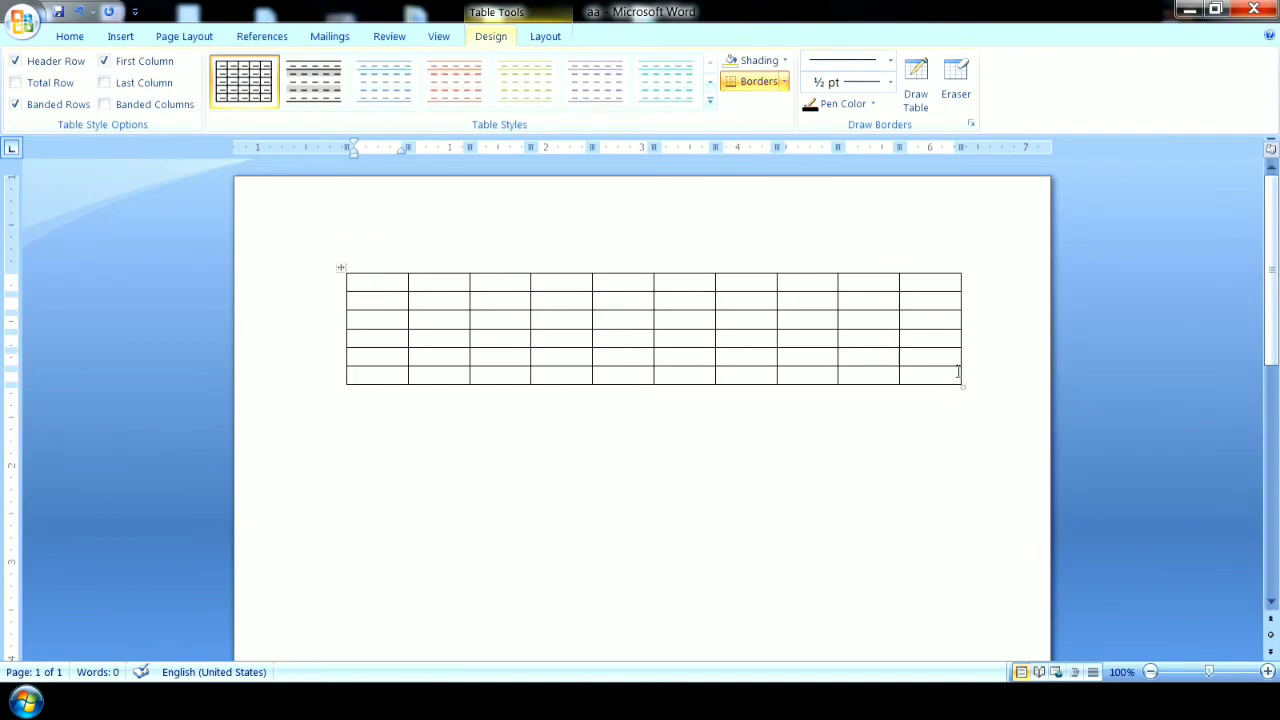
Go through the new table's columns along its first row and its rows down the first column.
click(450, 287)
click(488, 285)
click(552, 285)
click(612, 285)
click(685, 286)
click(735, 285)
click(812, 285)
click(858, 285)
click(931, 283)
click(381, 287)
click(387, 340)
click(391, 358)
click(394, 376)
Select the whole ten-column table and cut it from the page.
click(341, 269)
right_click(342, 270)
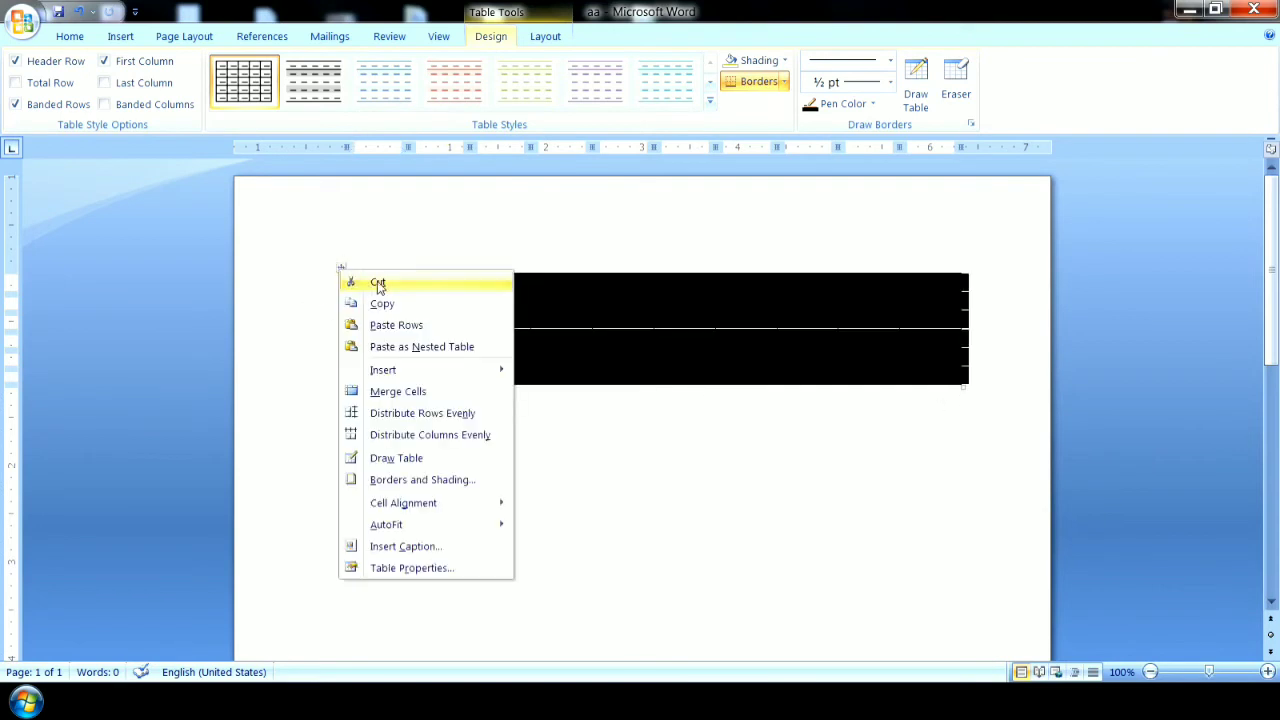
click(378, 281)
Draw a freehand single-row table about 5 inches wide, divide it into four columns, and stop drawing.
click(120, 37)
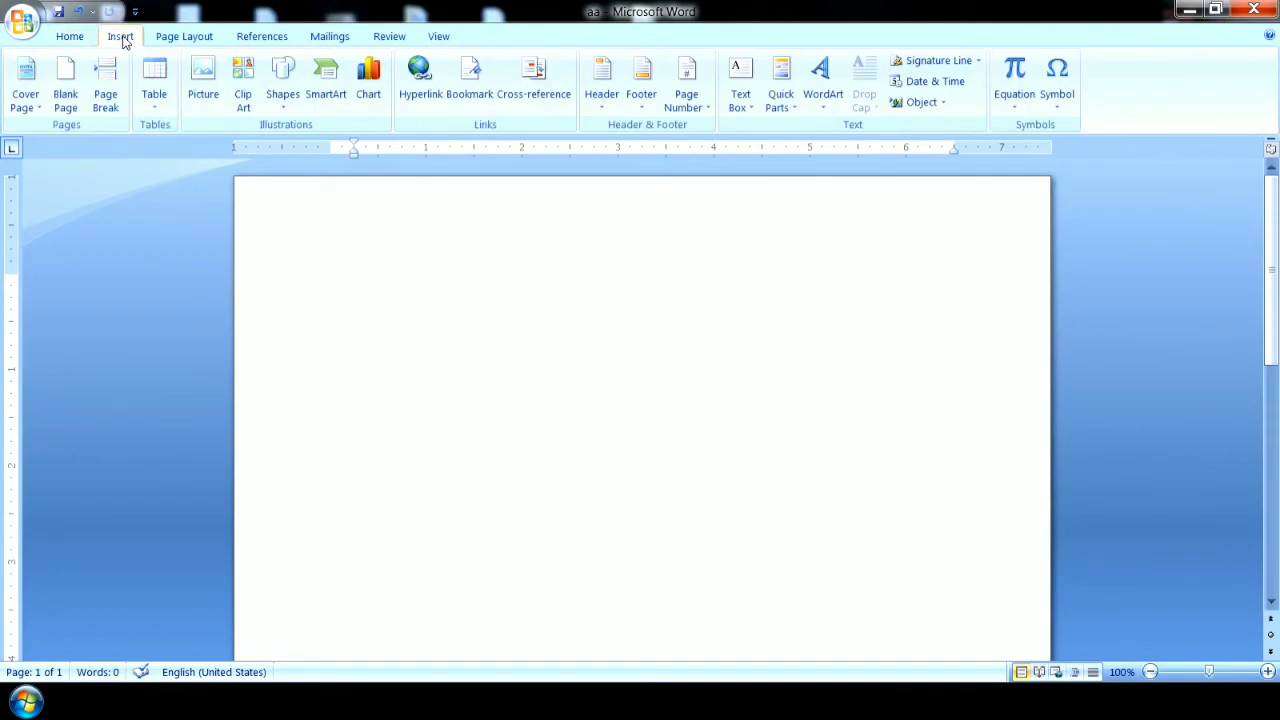
click(154, 88)
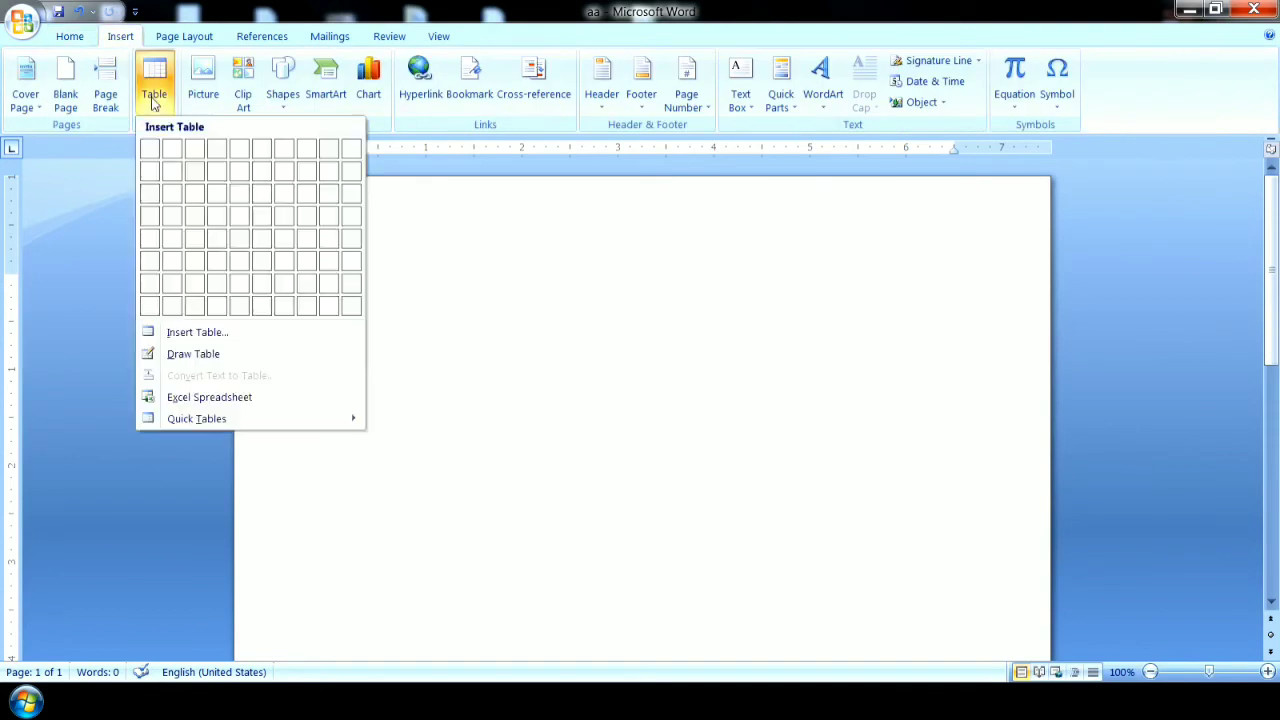
click(194, 354)
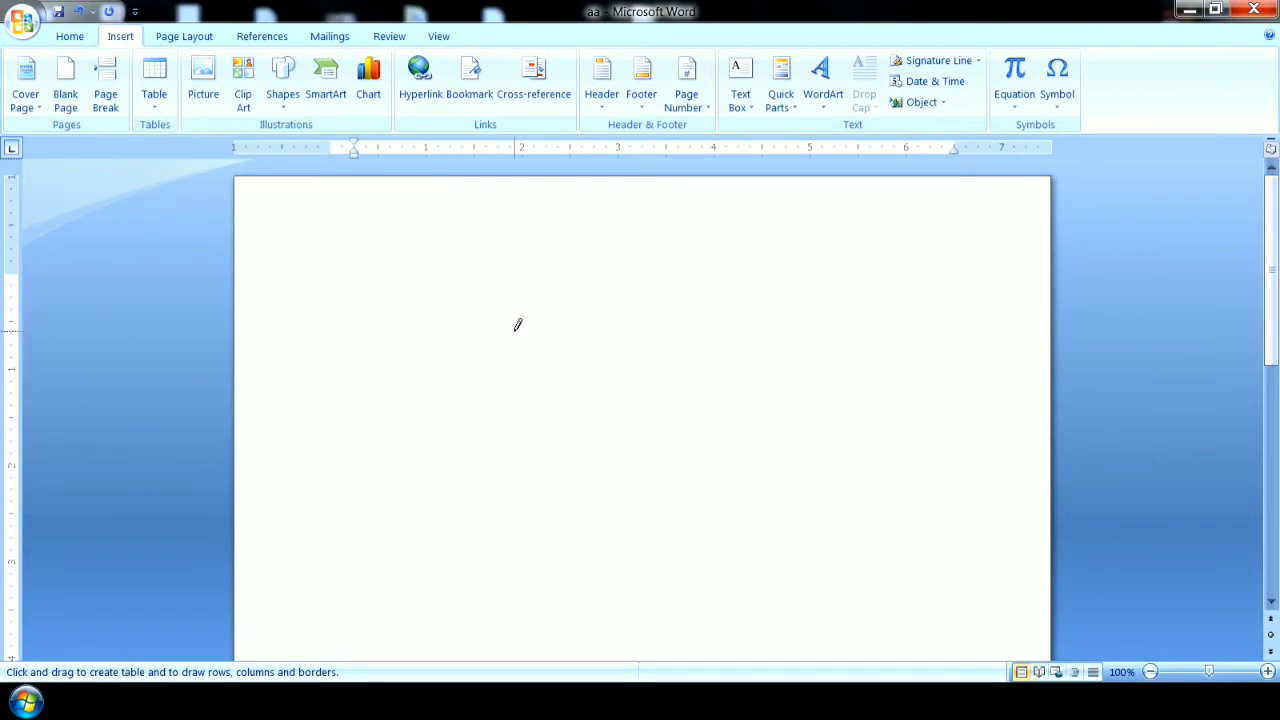
mouse_move(401, 257)
mouse_down()
mouse_move(406, 275)
mouse_move(468, 297)
mouse_move(525, 287)
mouse_move(624, 305)
mouse_move(625, 265)
mouse_move(700, 303)
mouse_move(748, 300)
mouse_move(751, 283)
mouse_move(891, 297)
mouse_up()
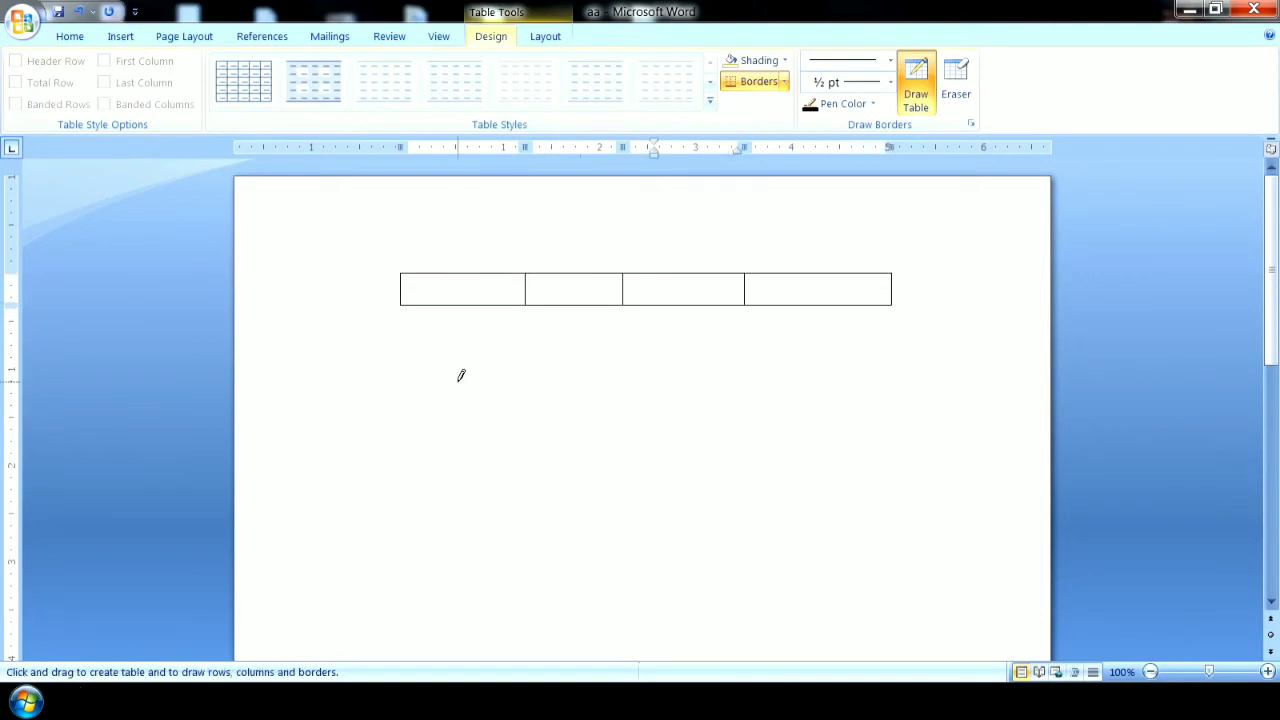
key(Escape)
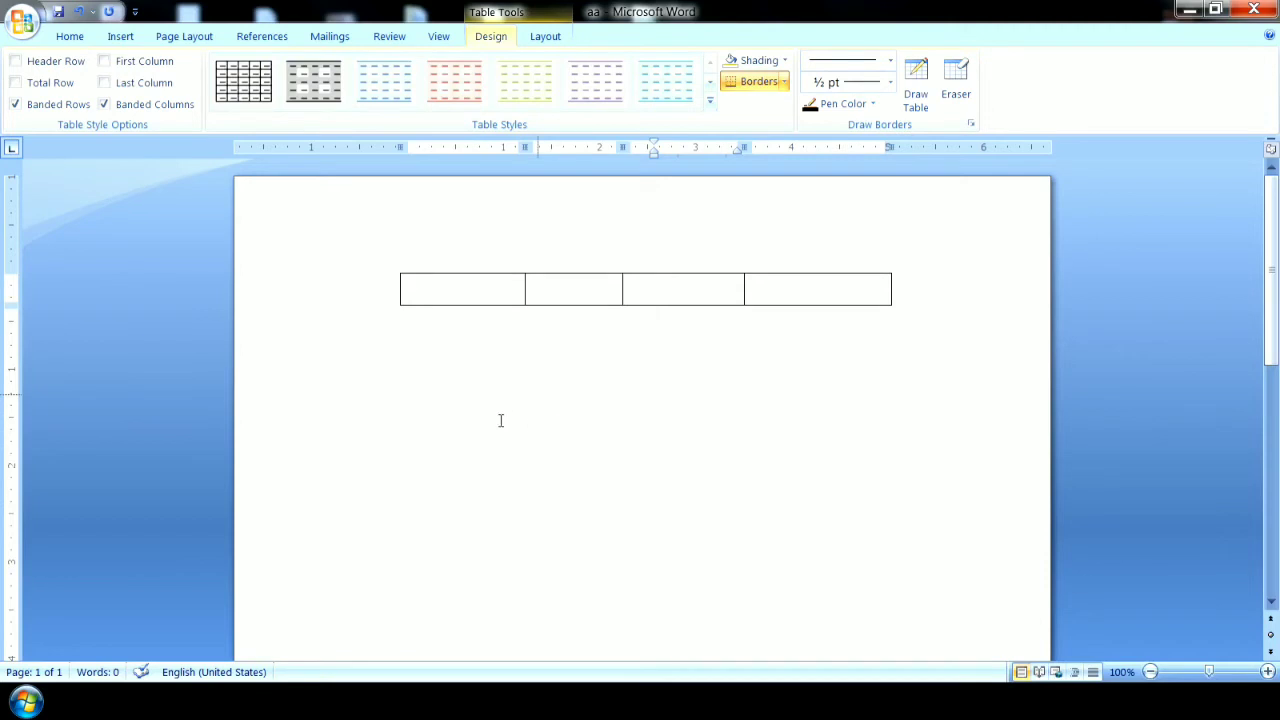
Select the whole hand-drawn table and cut it from the page.
click(396, 300)
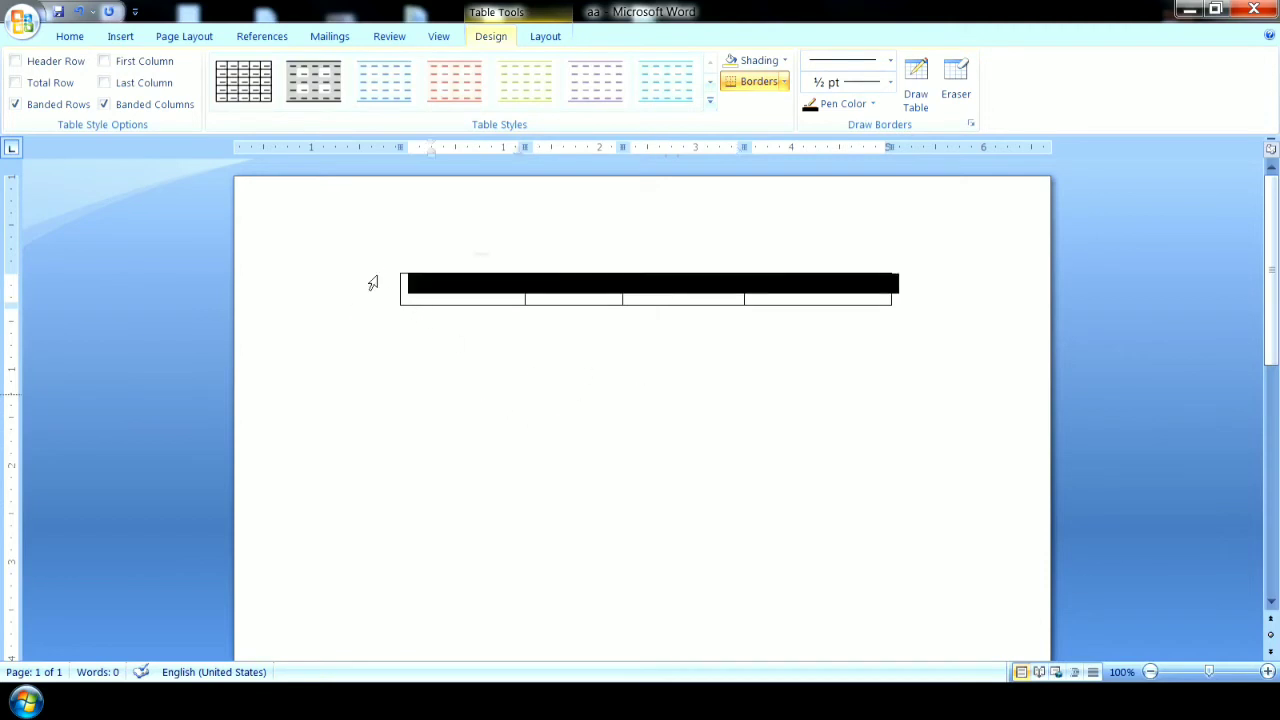
click(373, 283)
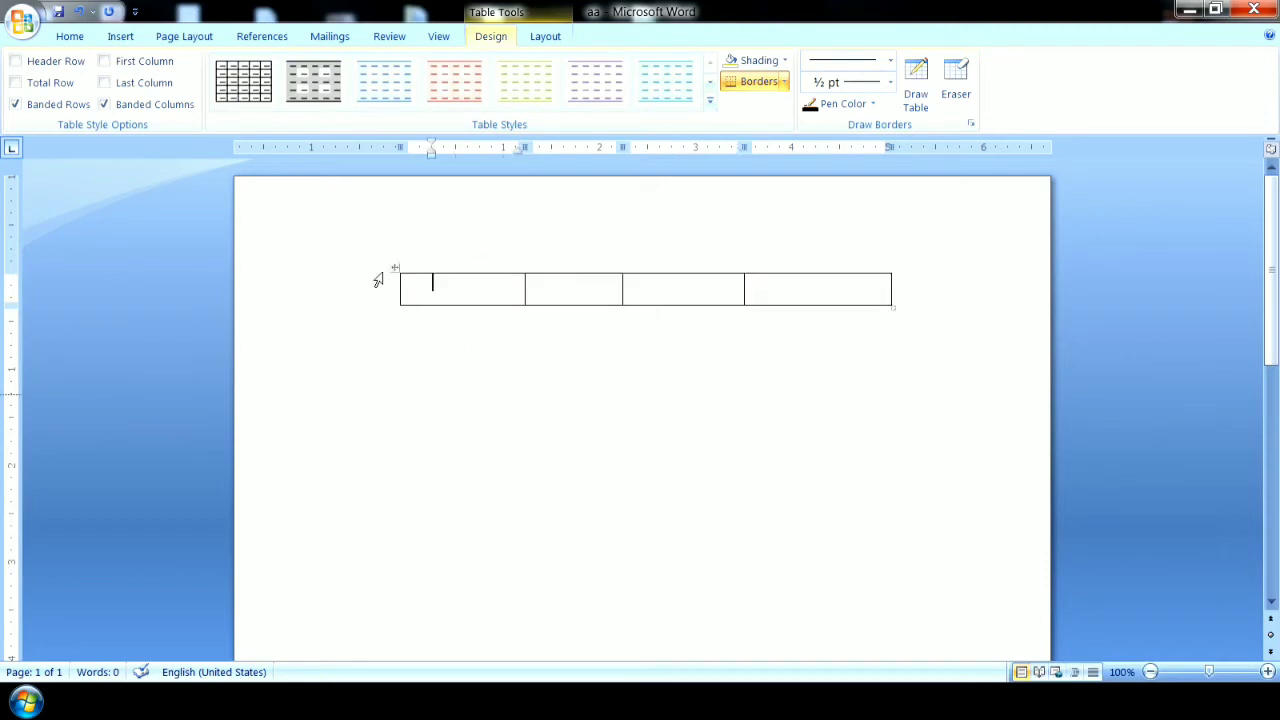
click(397, 269)
click(397, 269)
click(397, 270)
right_click(397, 270)
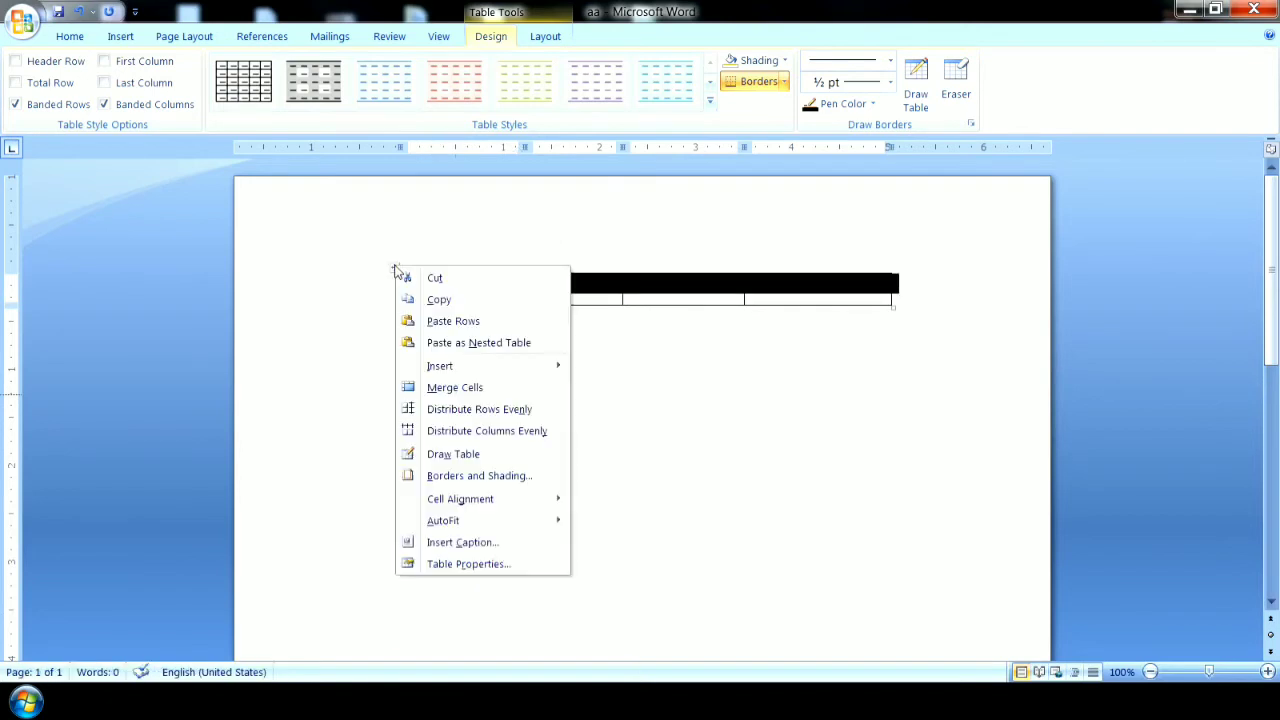
click(435, 278)
Insert a 5x4 table with the table size grid and place the cursor below it.
click(120, 36)
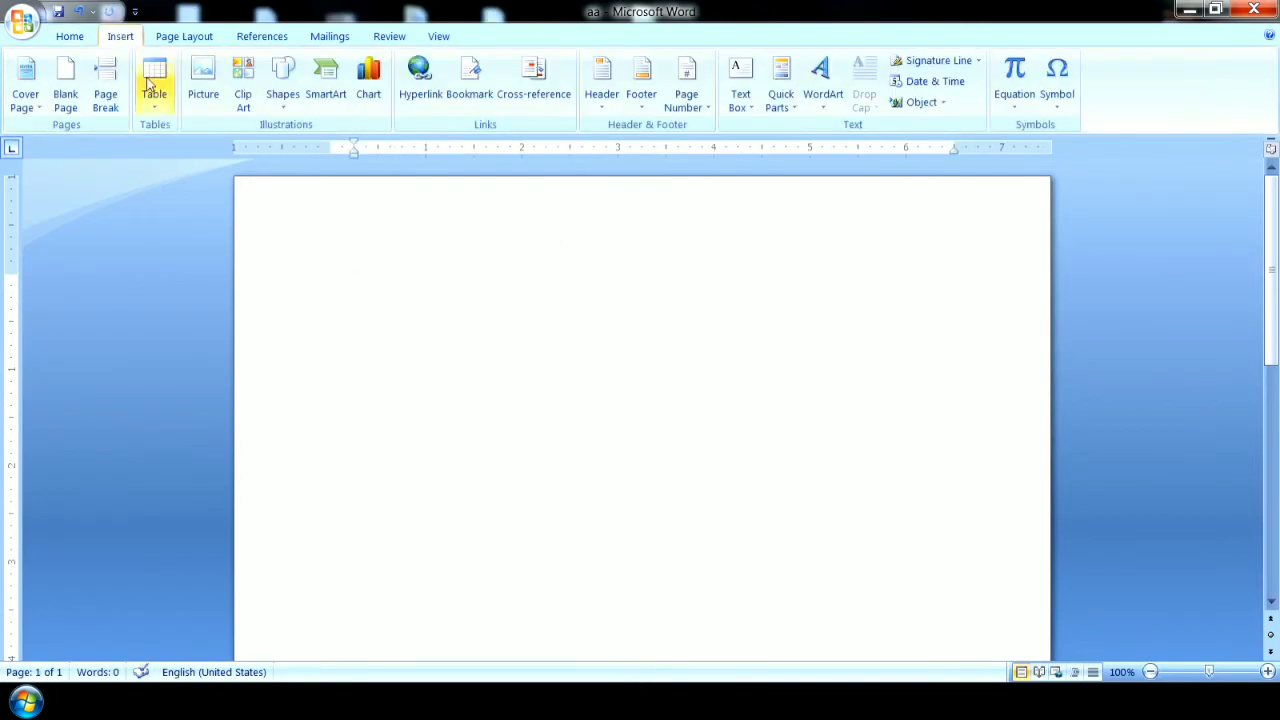
click(150, 70)
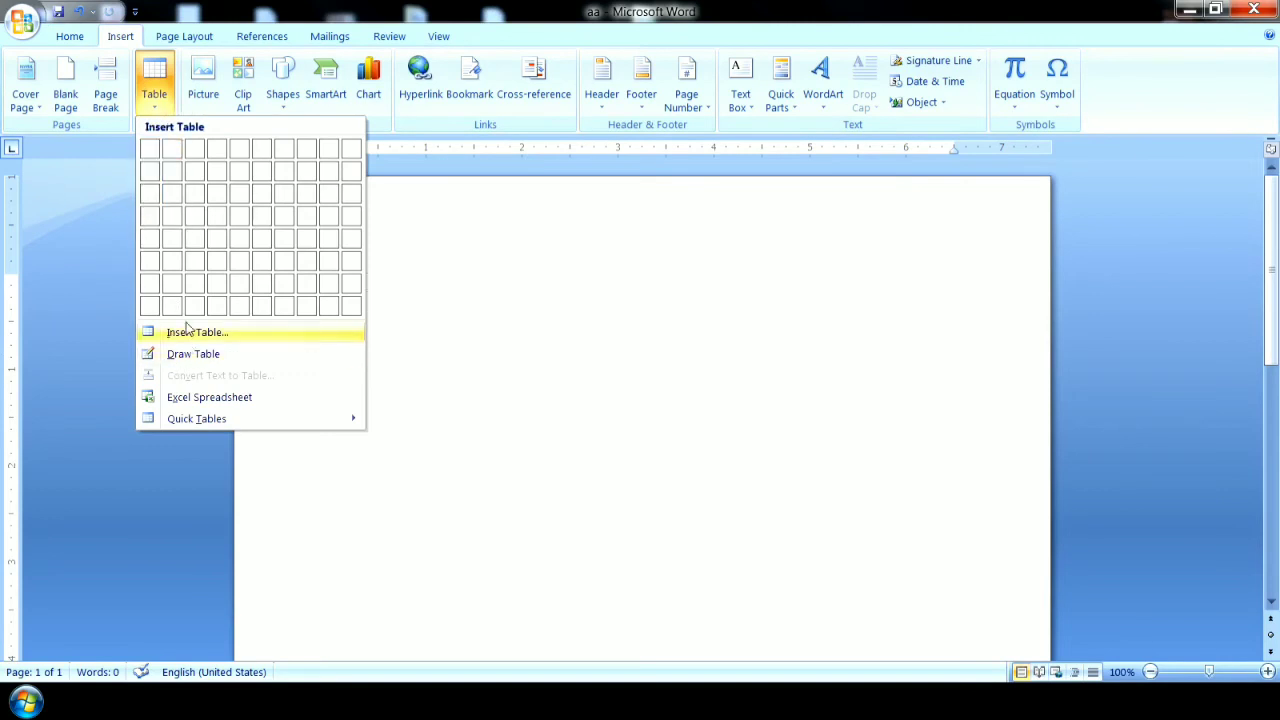
click(237, 218)
click(477, 514)
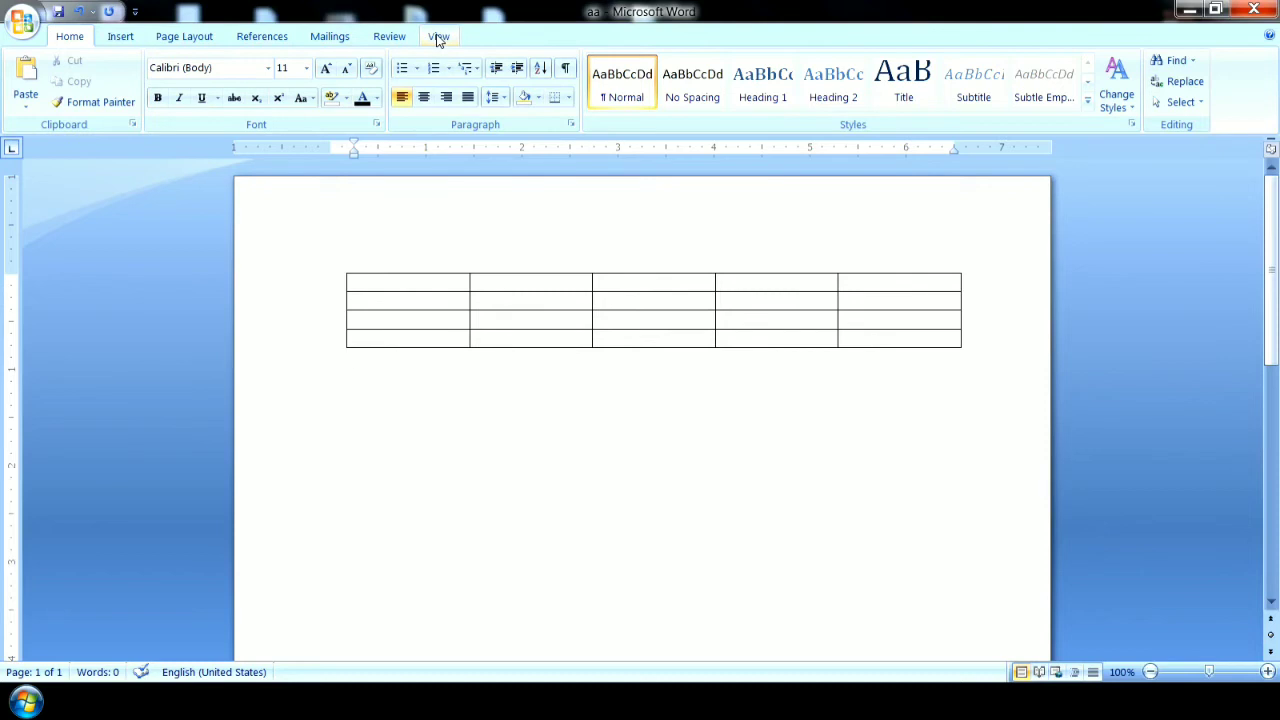
Place the cursor in the second cell of the table's second row and show the table design options.
click(124, 40)
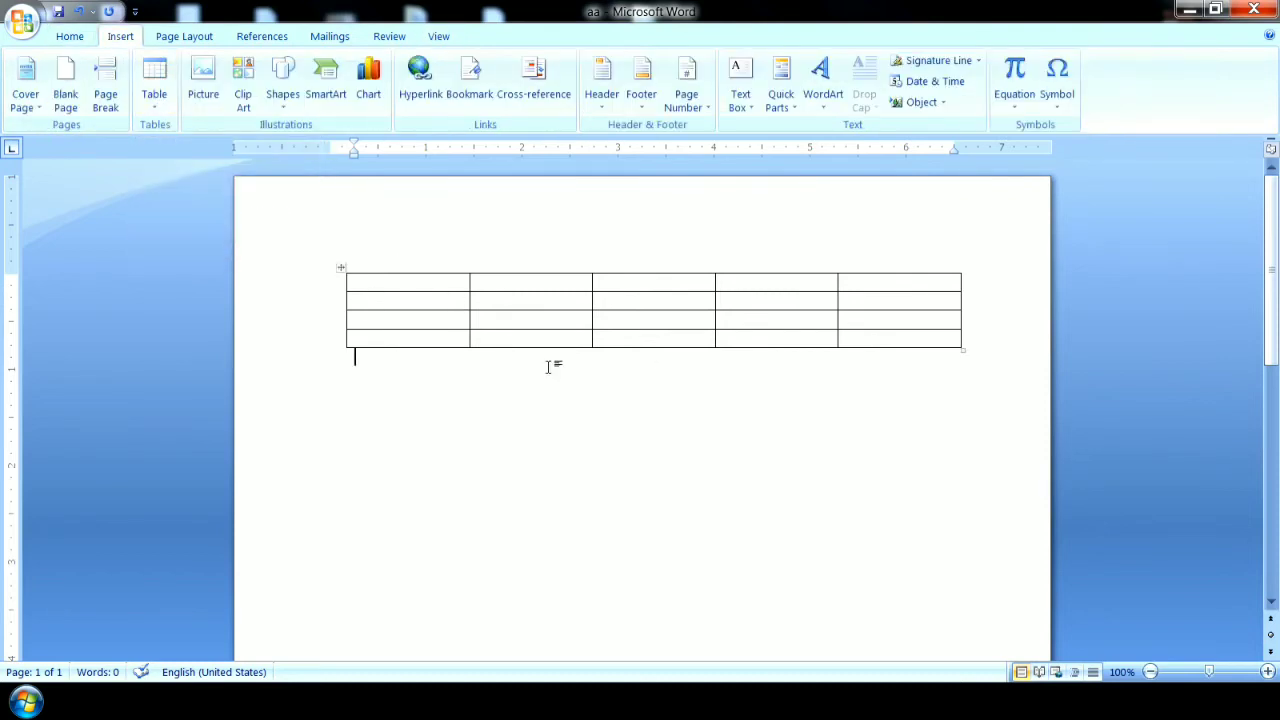
click(488, 301)
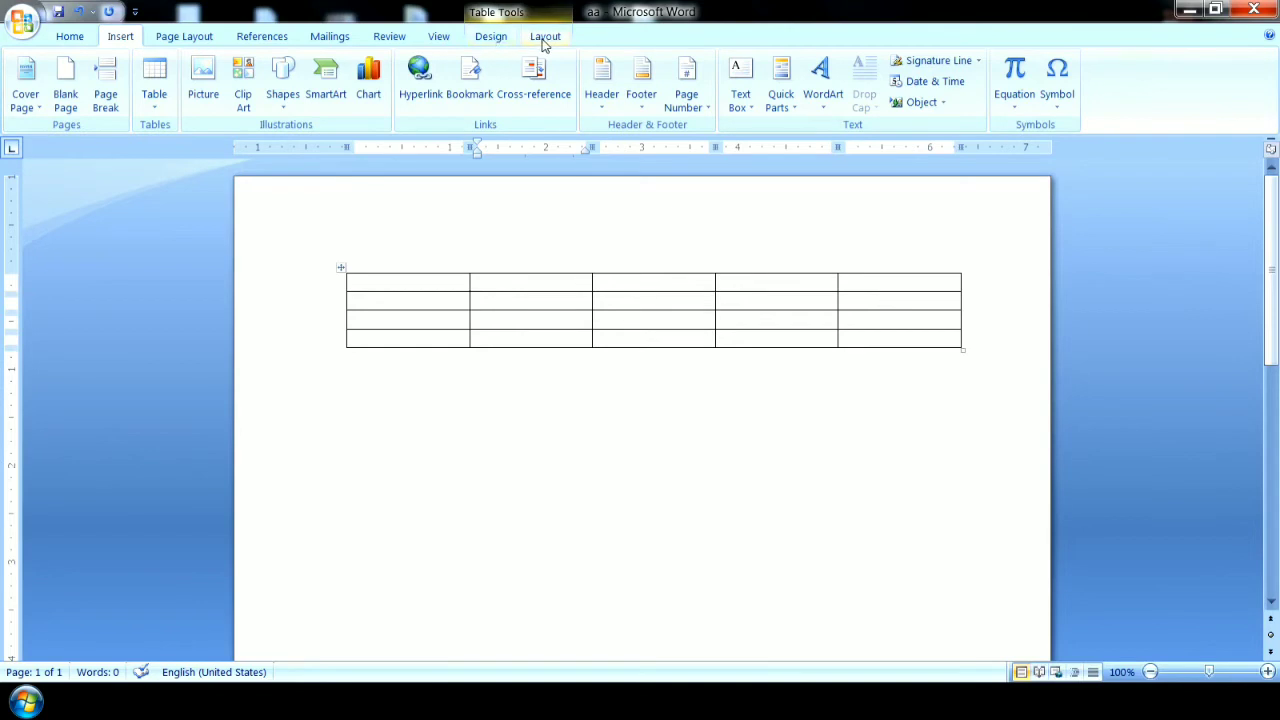
click(494, 40)
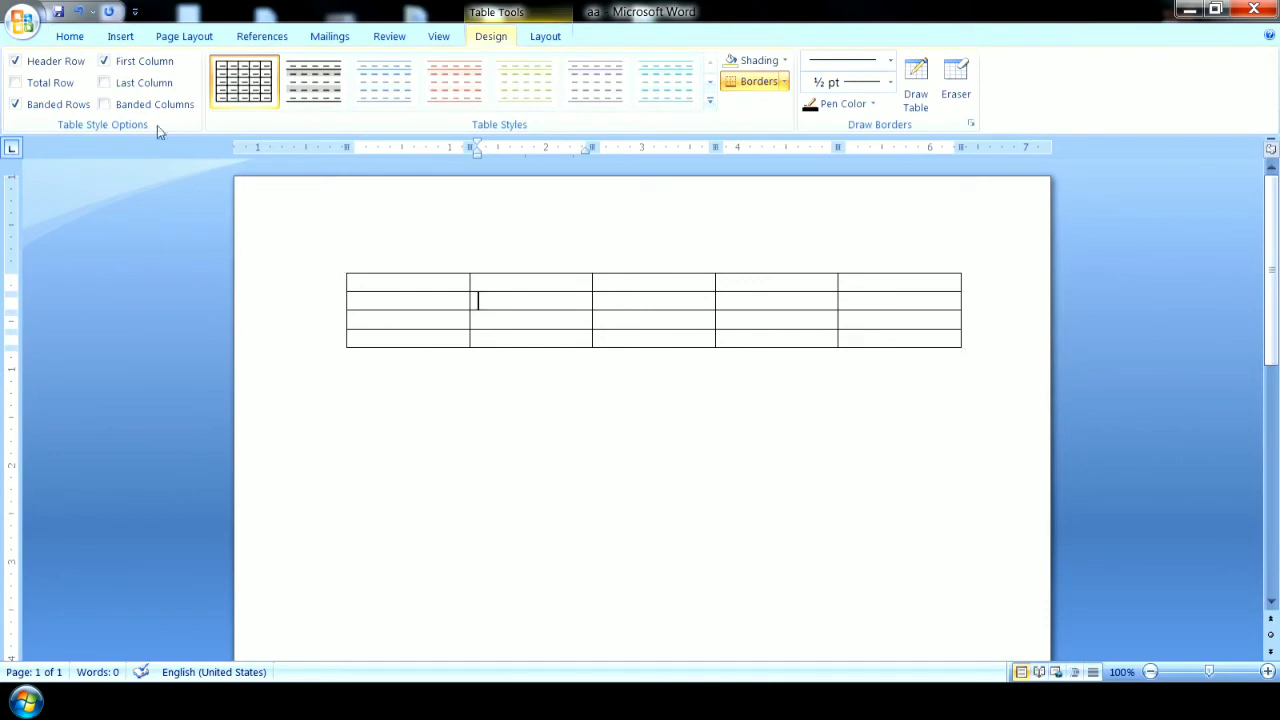
Apply the built-in orange table style with a filled header row and first column, and add all borders to the current cell.
click(710, 104)
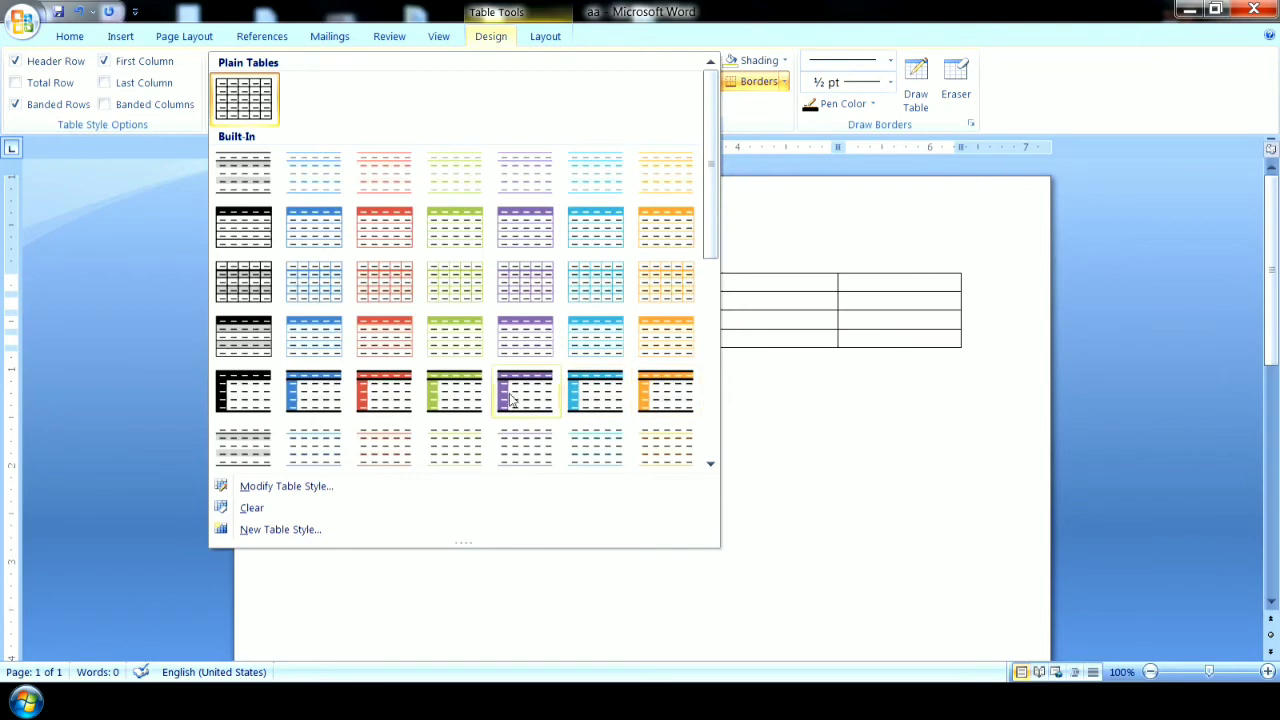
click(665, 398)
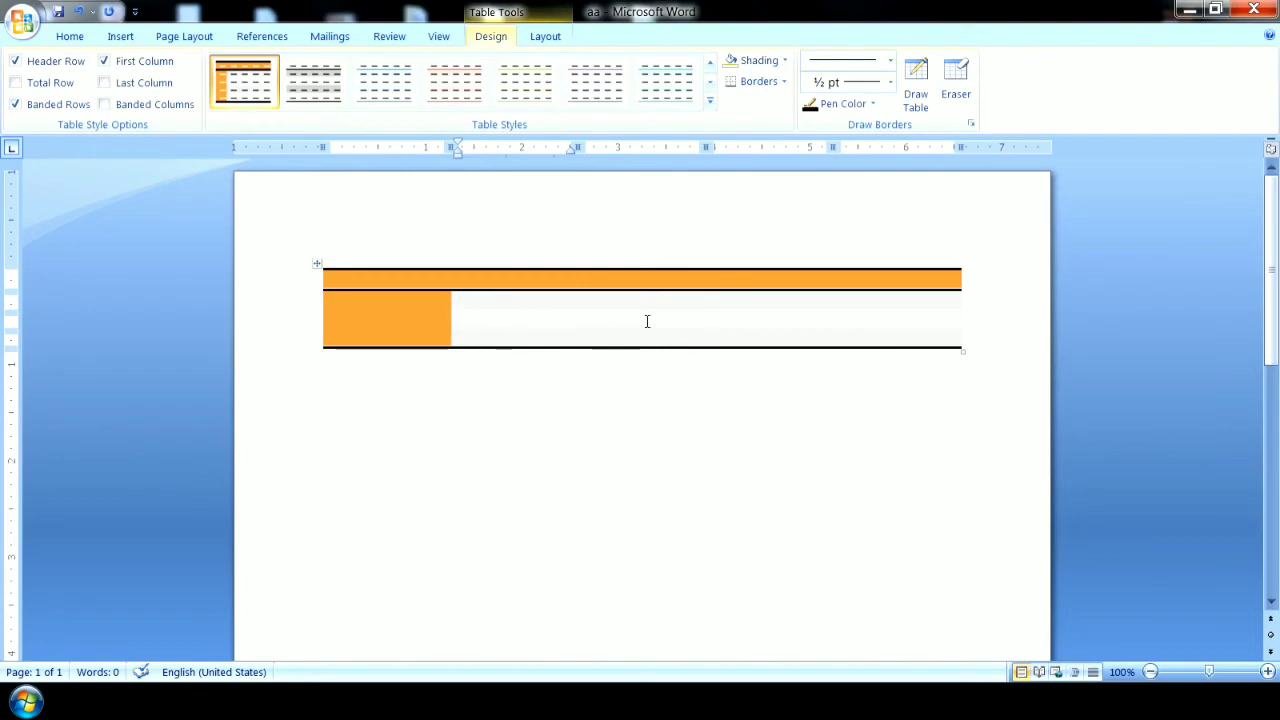
click(785, 82)
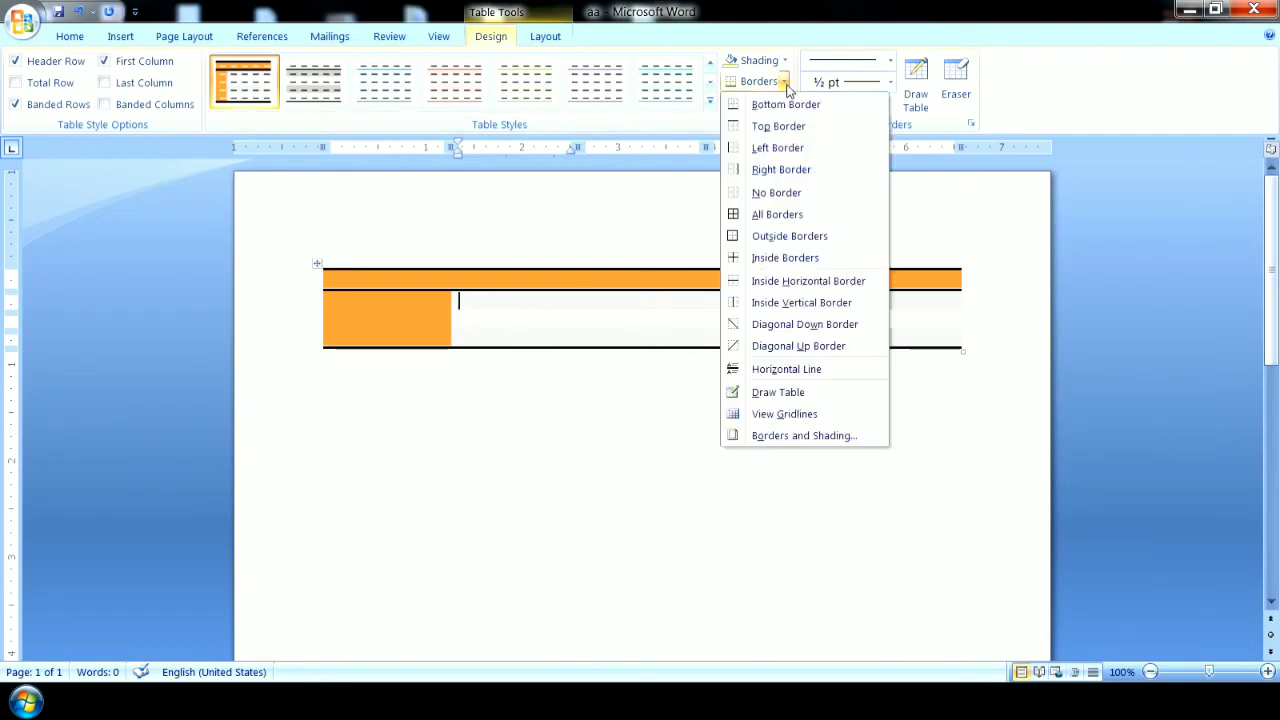
click(800, 281)
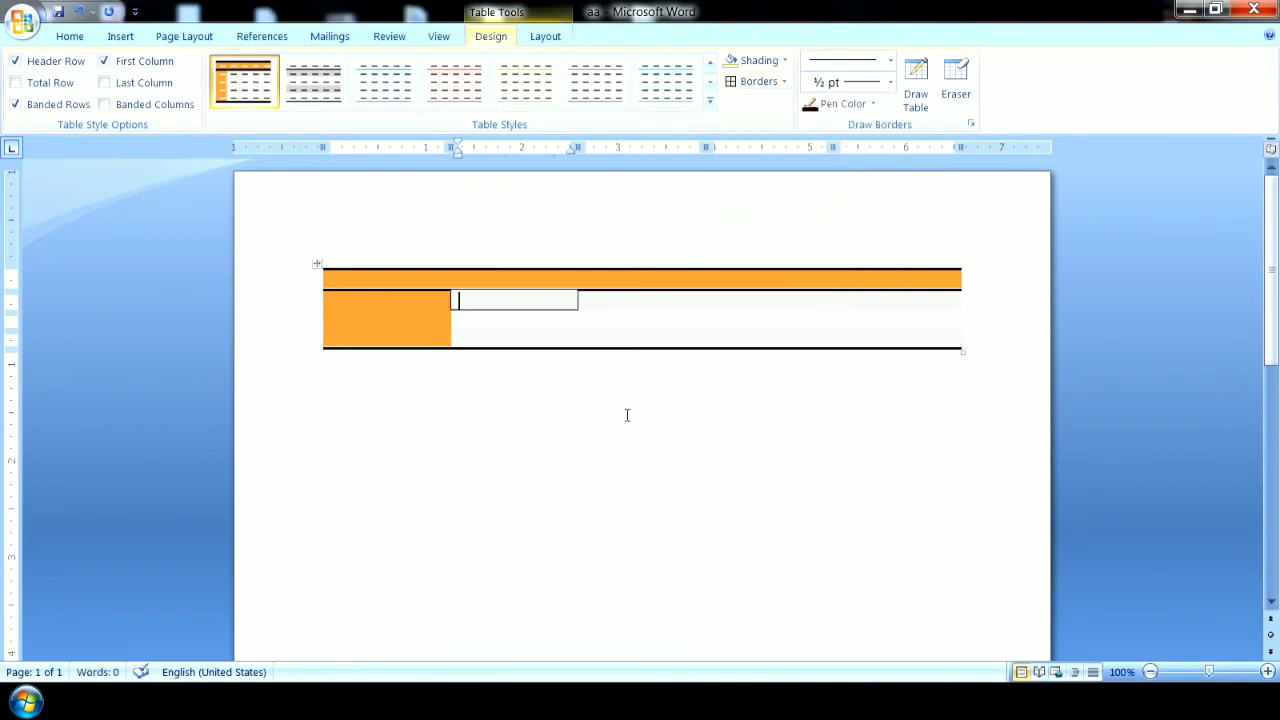
click(530, 365)
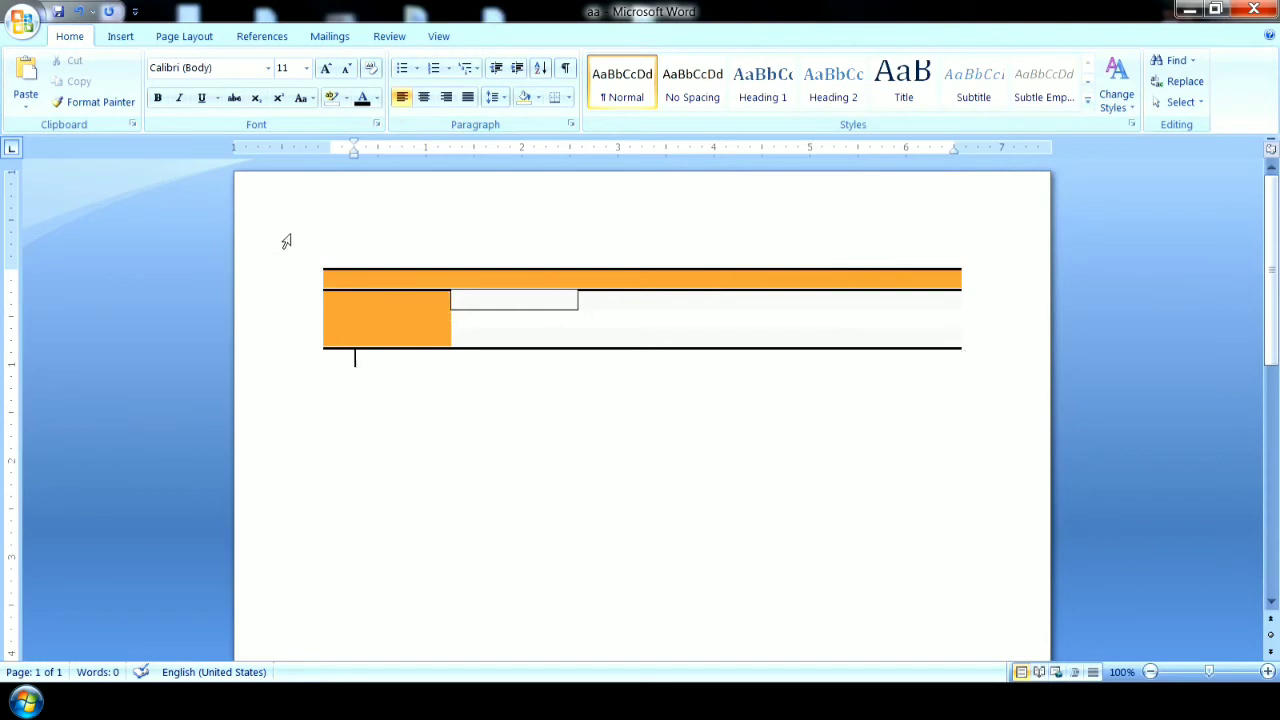
Select the whole table and apply All Borders to every cell.
drag(315, 279, 317, 345)
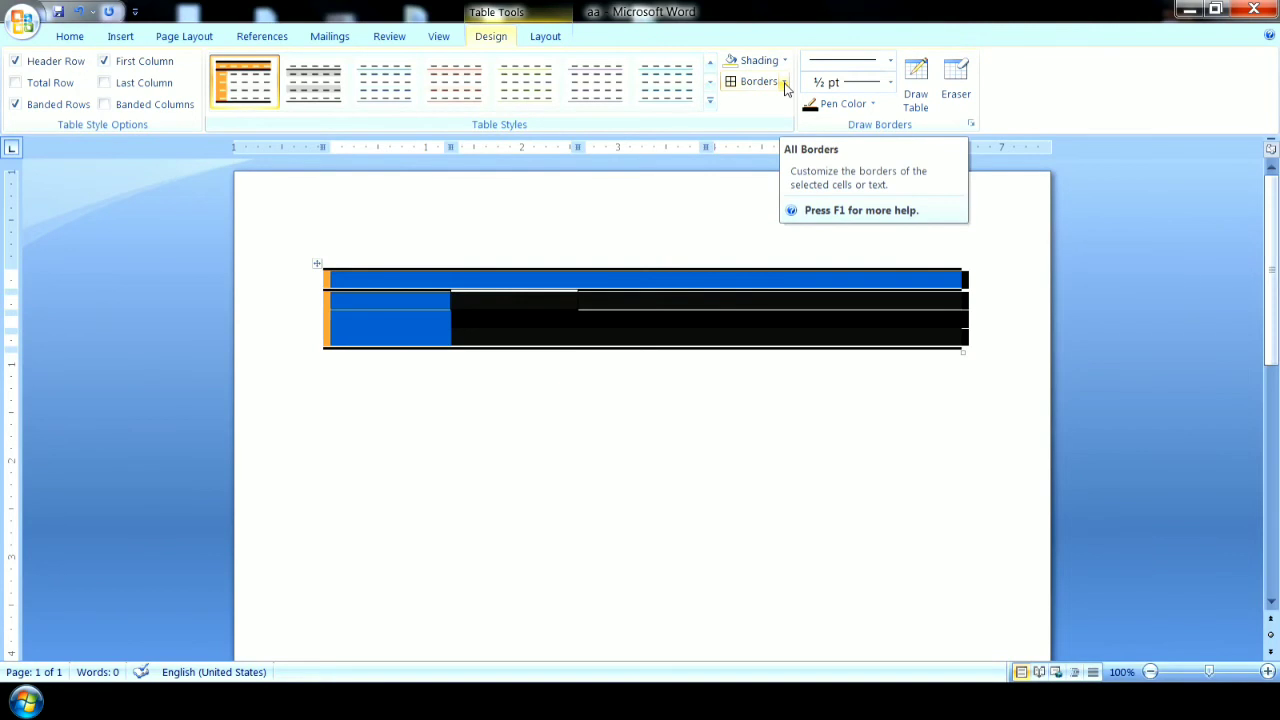
click(785, 82)
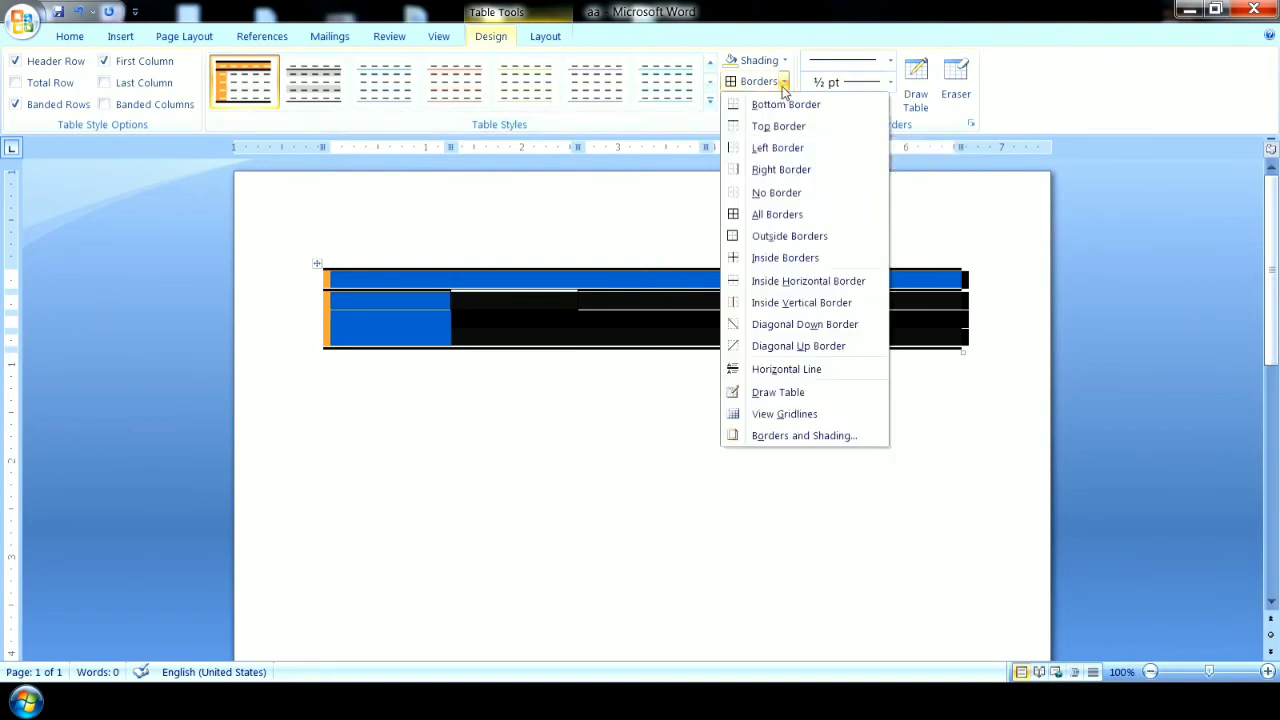
click(776, 216)
click(734, 420)
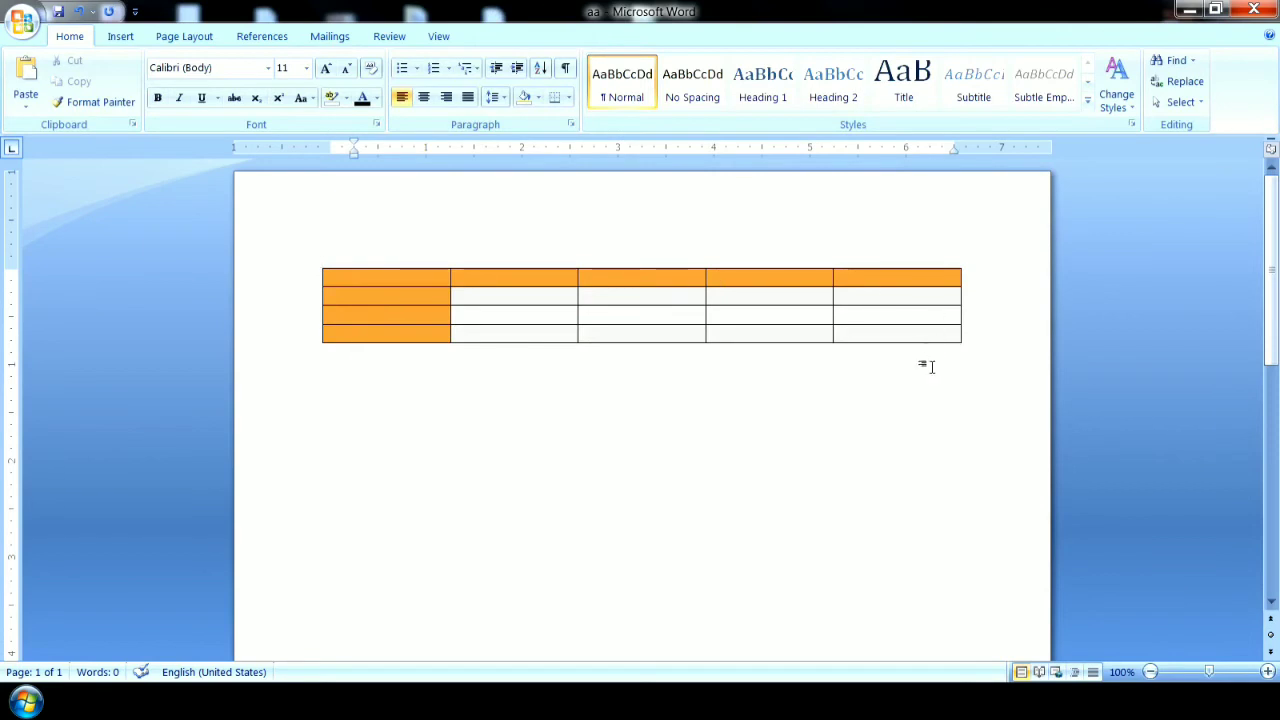
click(494, 302)
click(785, 61)
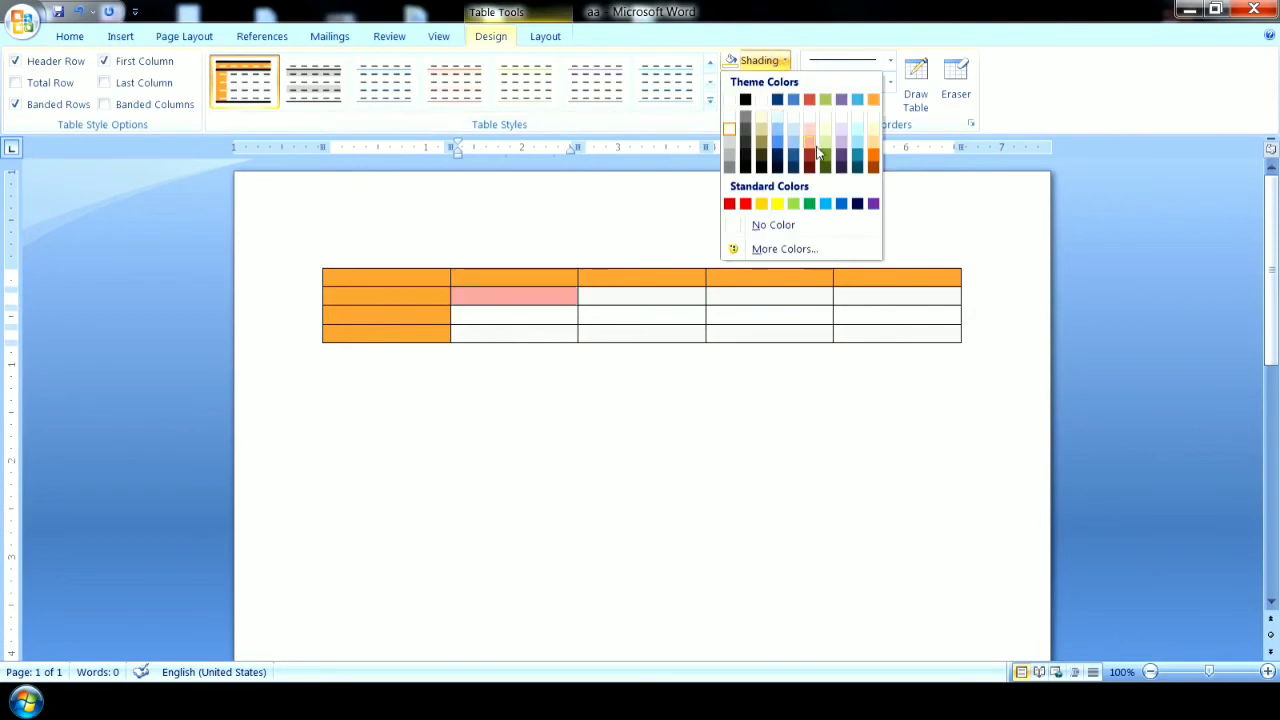
click(803, 355)
Select the whole table and shade all its cells with a light green theme color.
drag(300, 279, 306, 358)
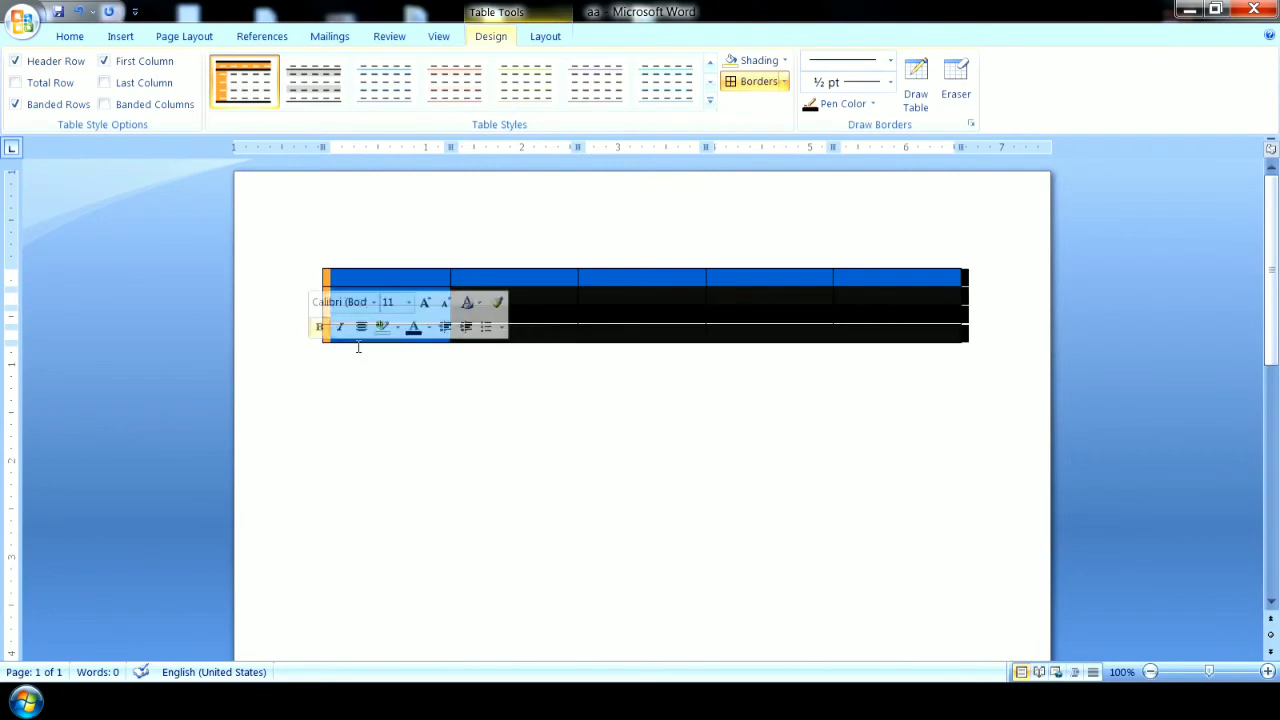
click(783, 62)
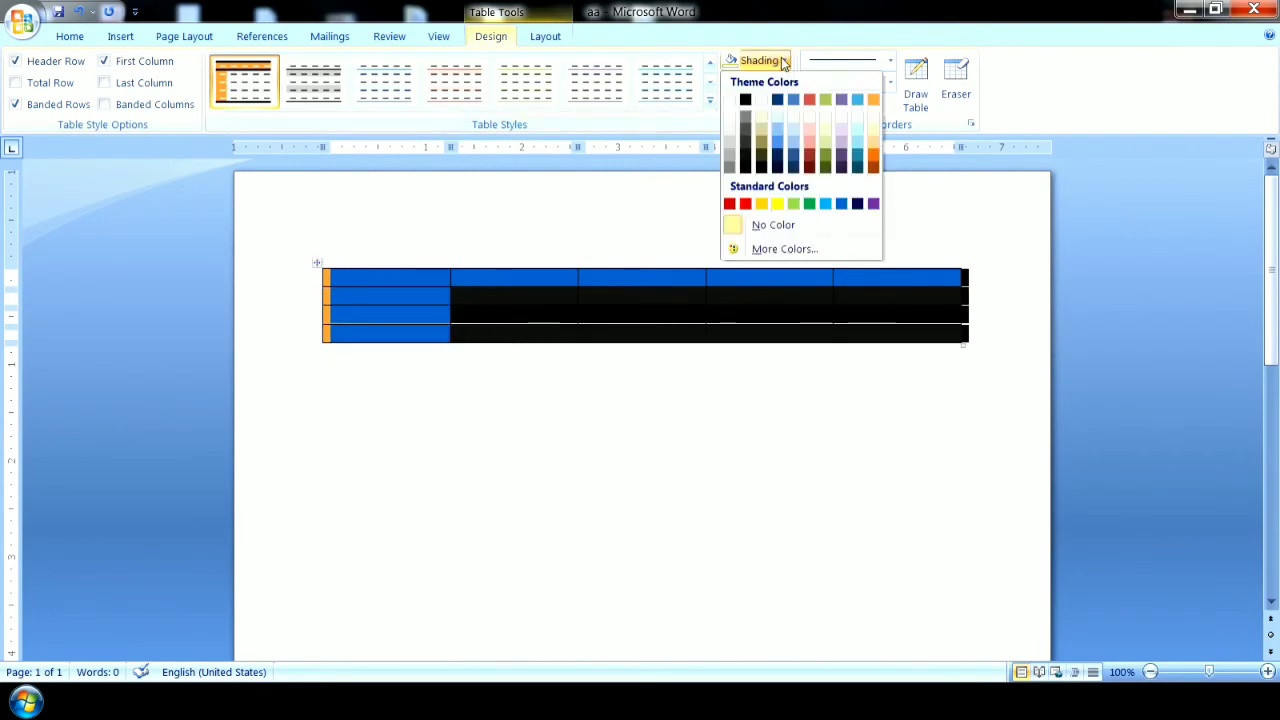
click(828, 145)
click(714, 363)
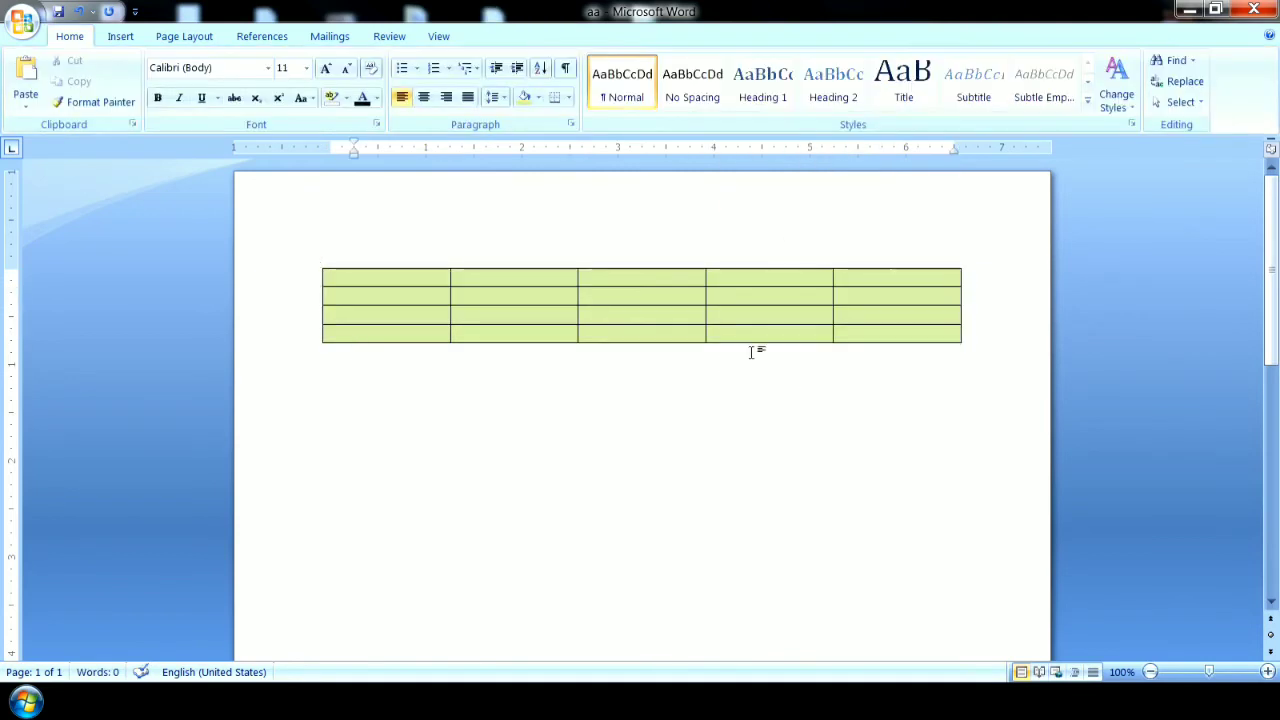
Reapply the orange table style to the table, and switch its Header Row option off and on again twice.
click(530, 297)
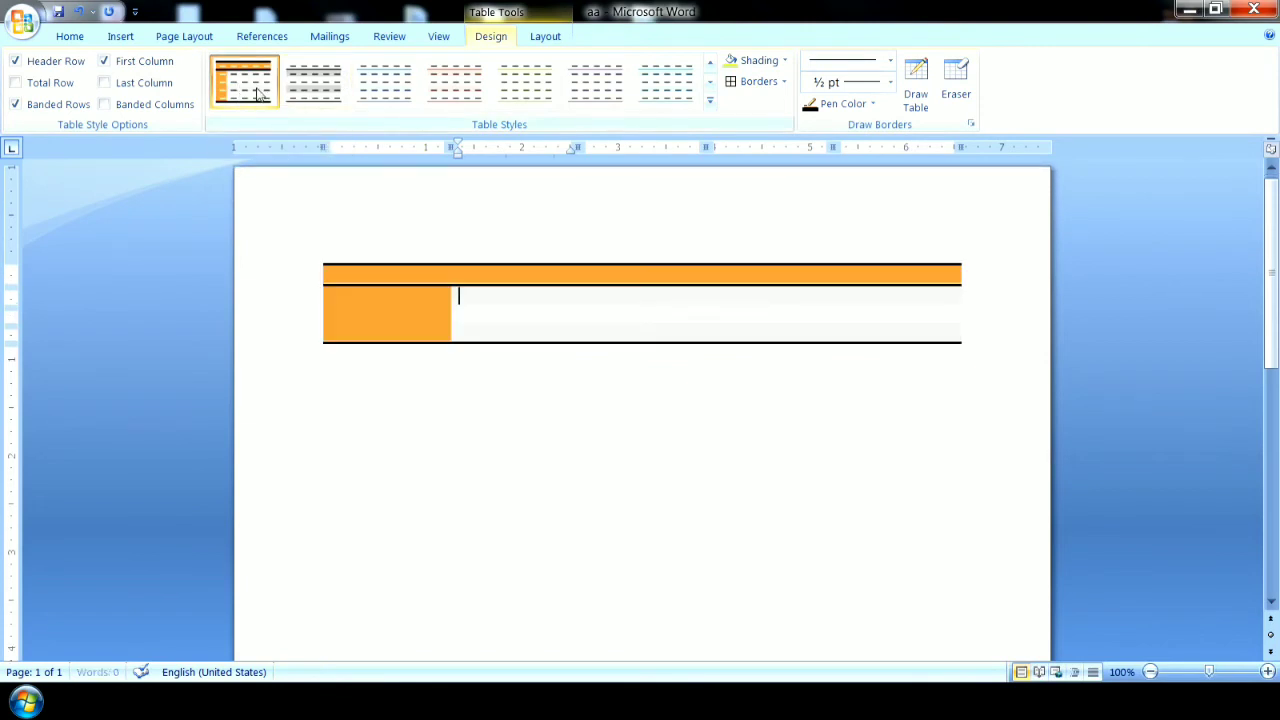
click(50, 64)
click(50, 64)
click(50, 64)
click(50, 64)
Switch the table's First Column option off and back on, and the Last Column option on and back off twice.
click(136, 64)
click(137, 65)
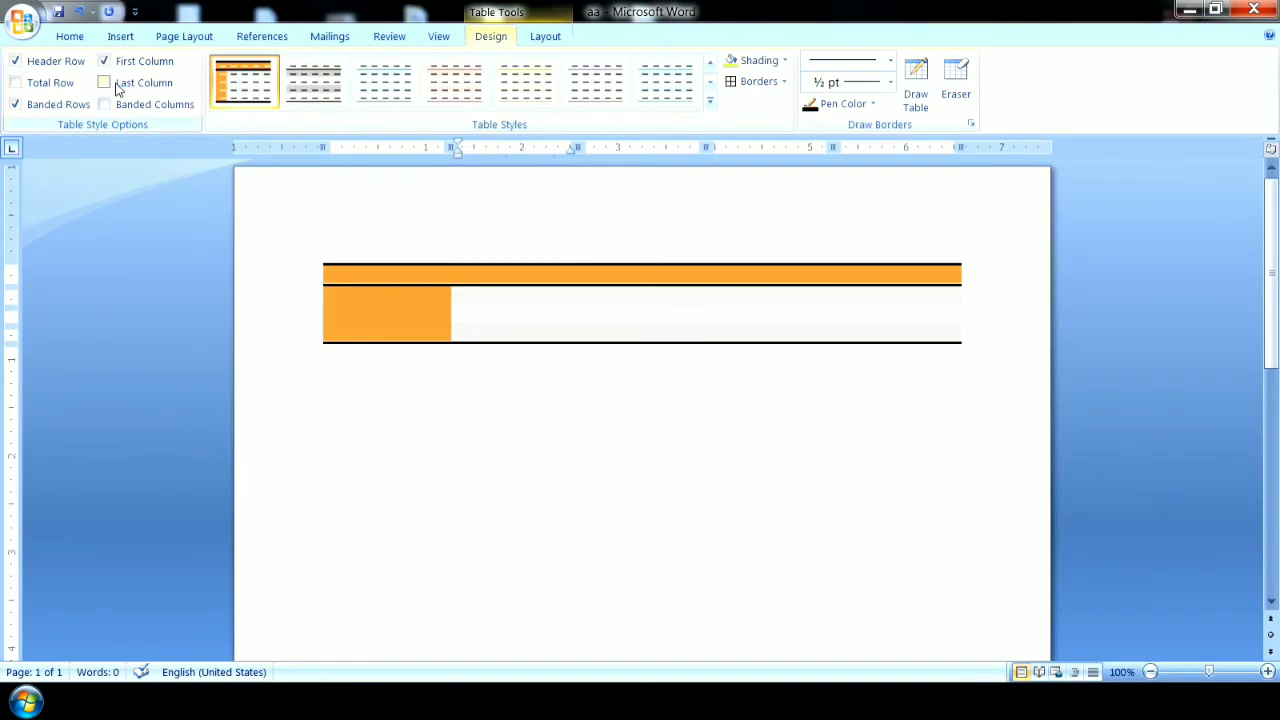
click(117, 86)
click(117, 86)
click(124, 84)
click(124, 84)
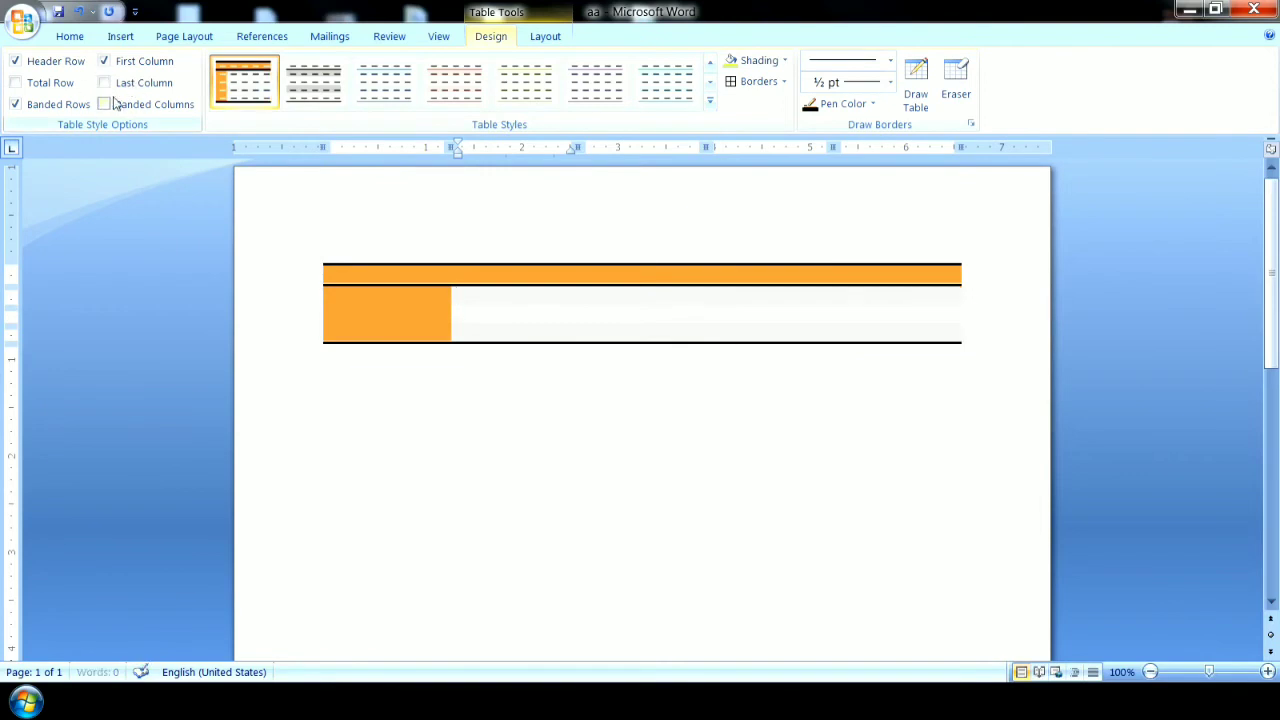
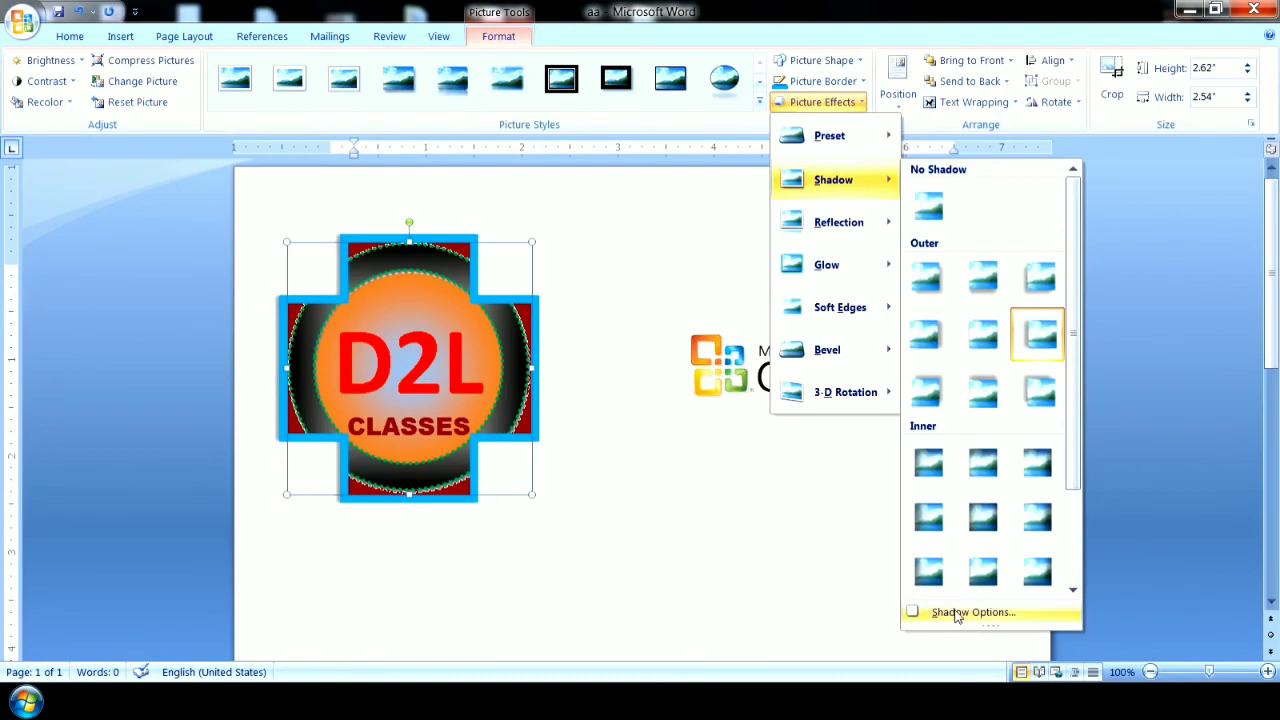
Format the D2L logo's shadow in Black, Text 1 with 35% transparency and a size of about 108%.
drag(620, 134, 853, 137)
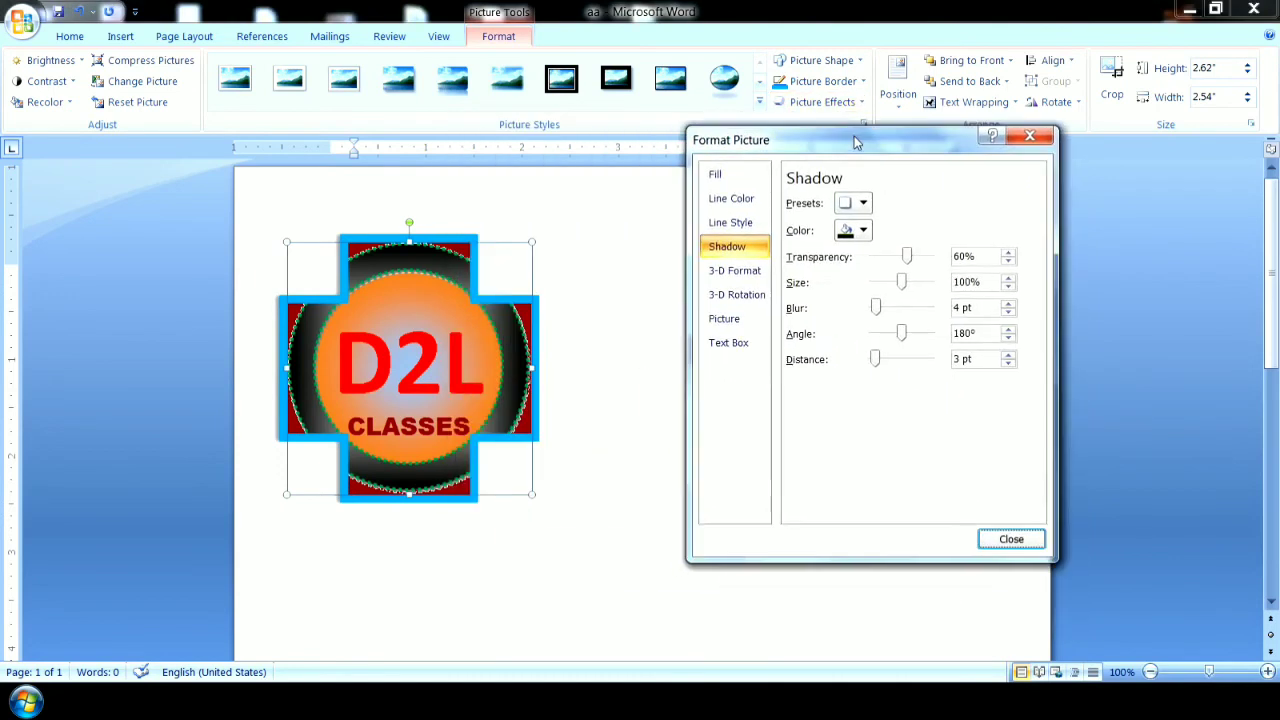
click(862, 230)
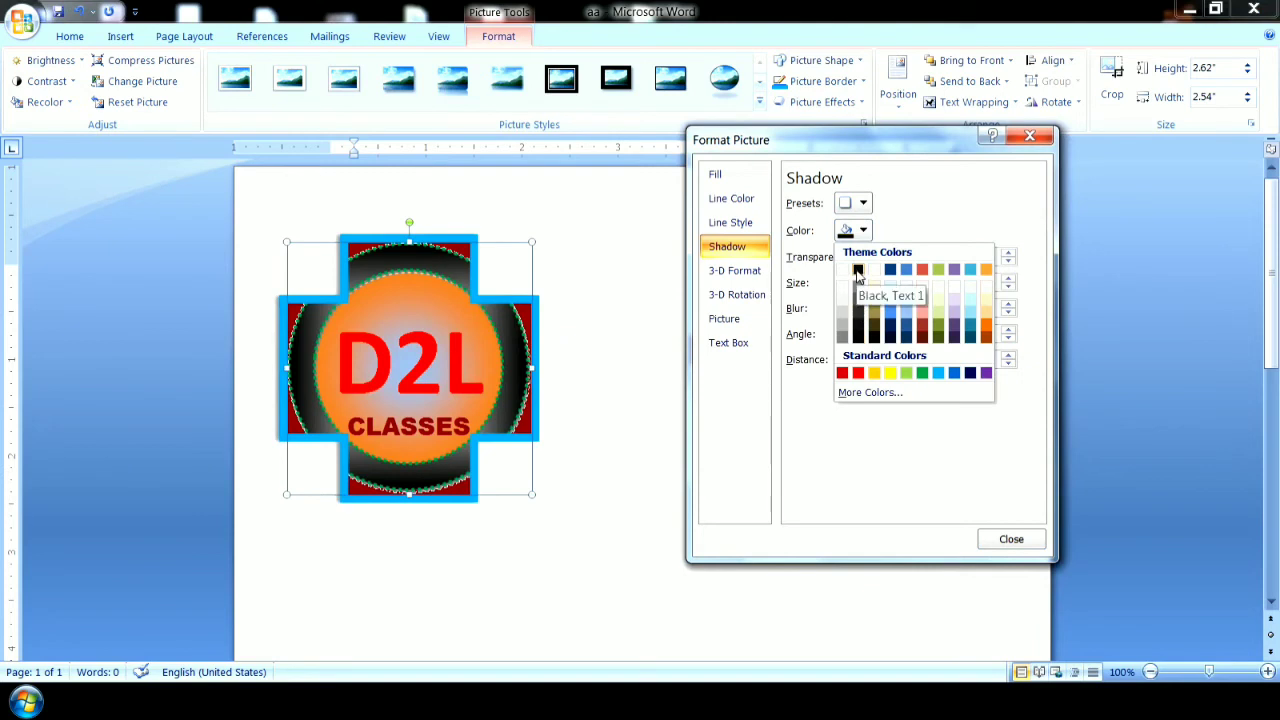
click(858, 270)
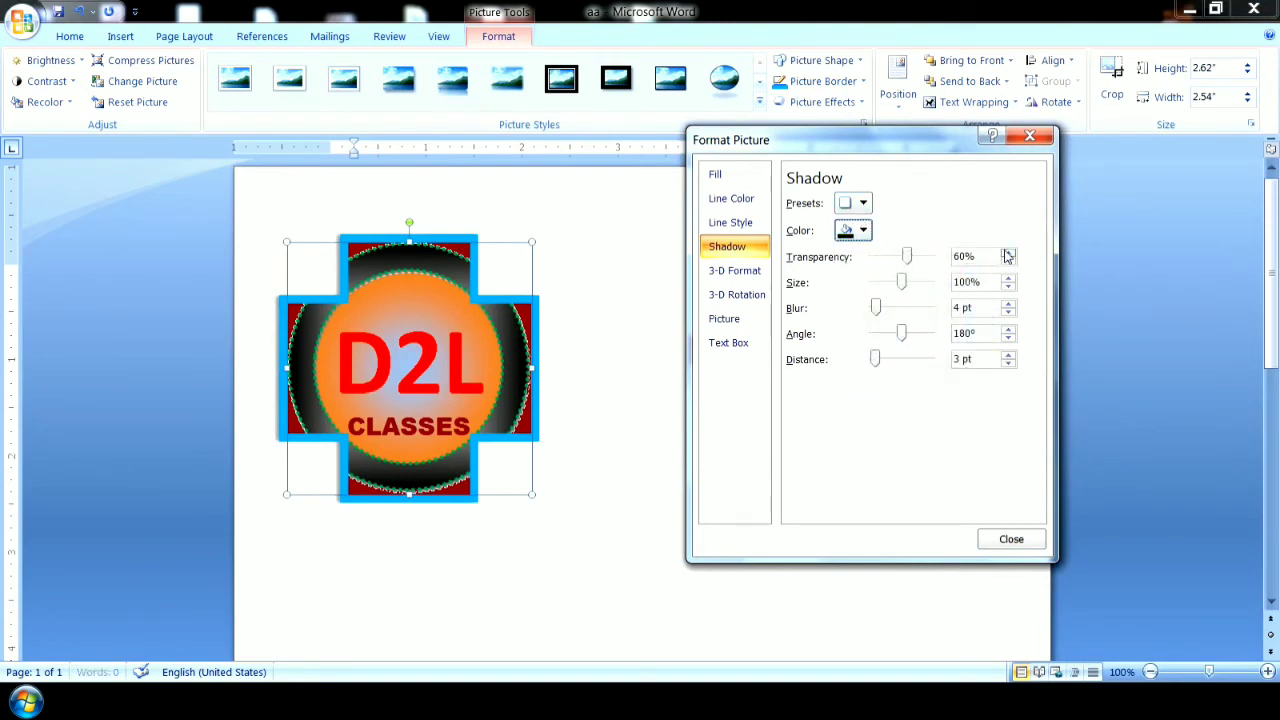
drag(1008, 256, 1008, 256)
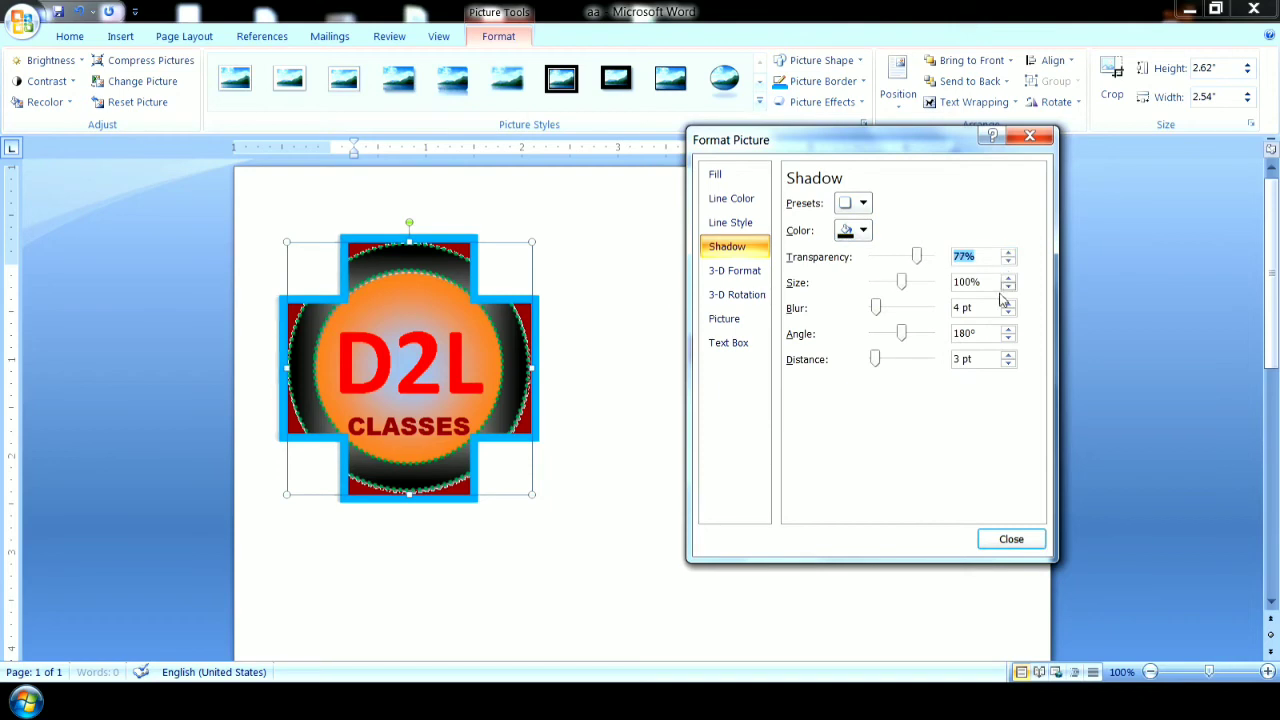
drag(916, 258, 903, 283)
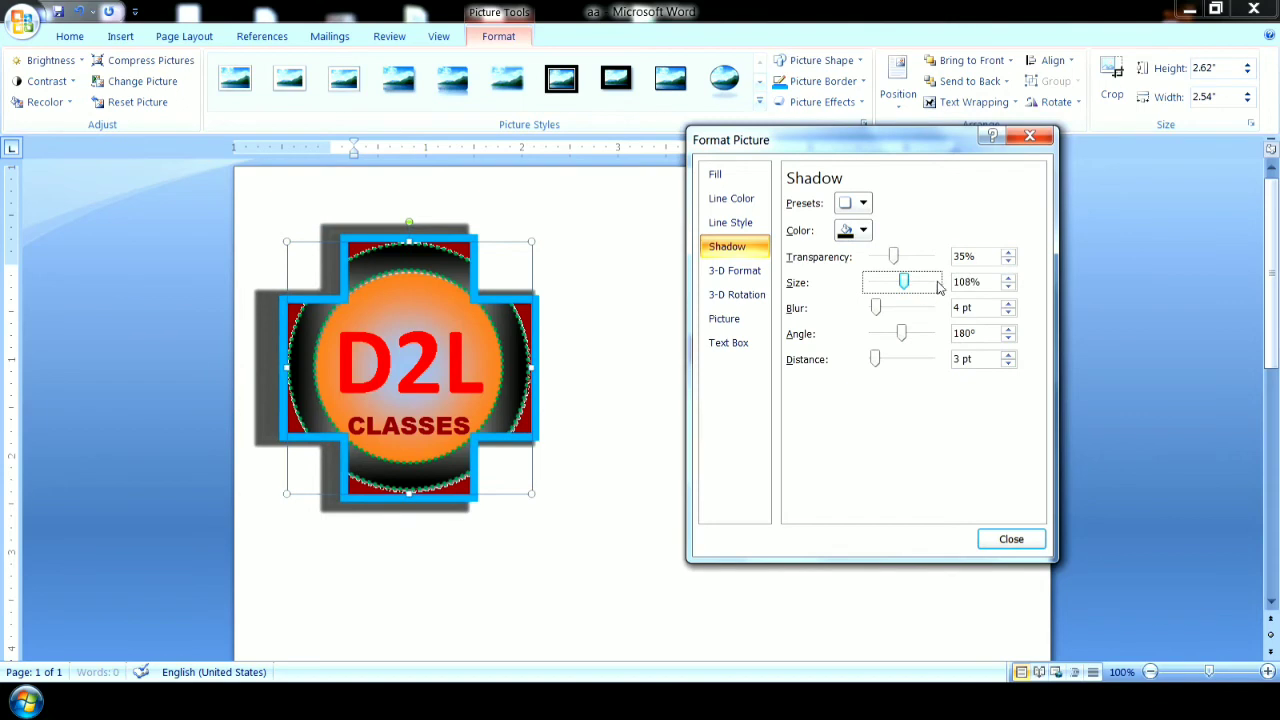
click(1008, 279)
click(1008, 288)
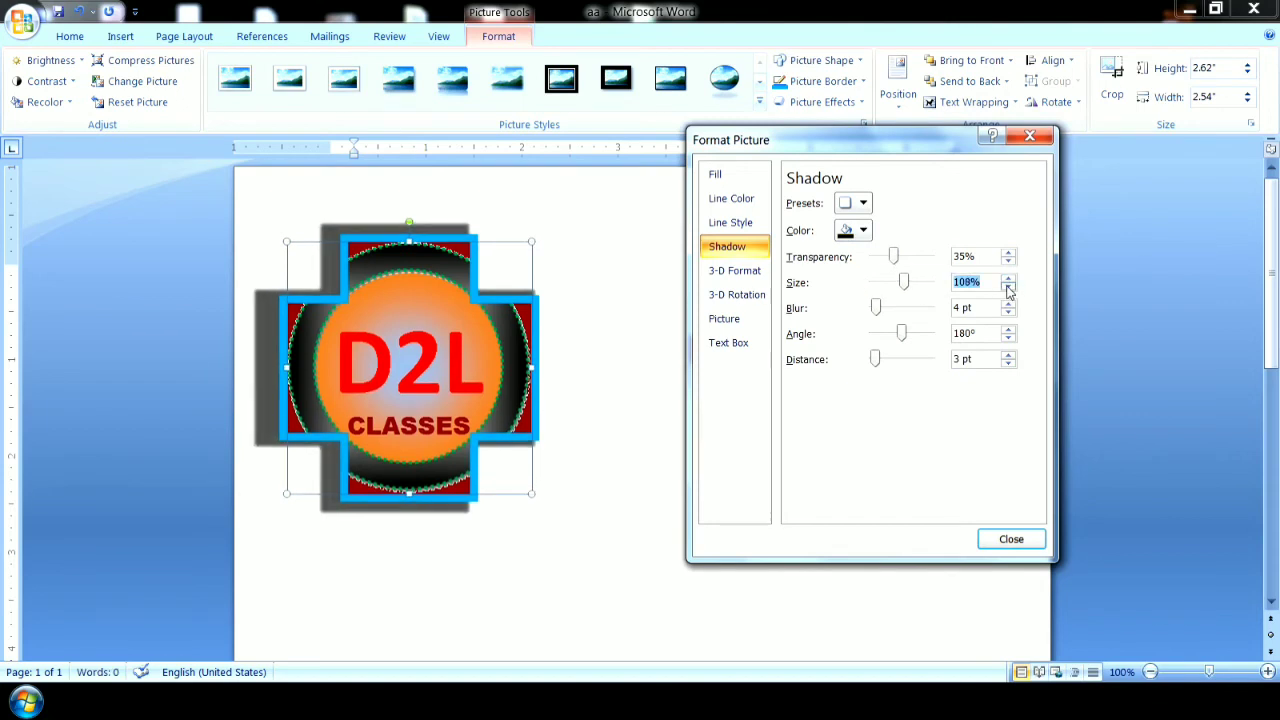
click(1011, 540)
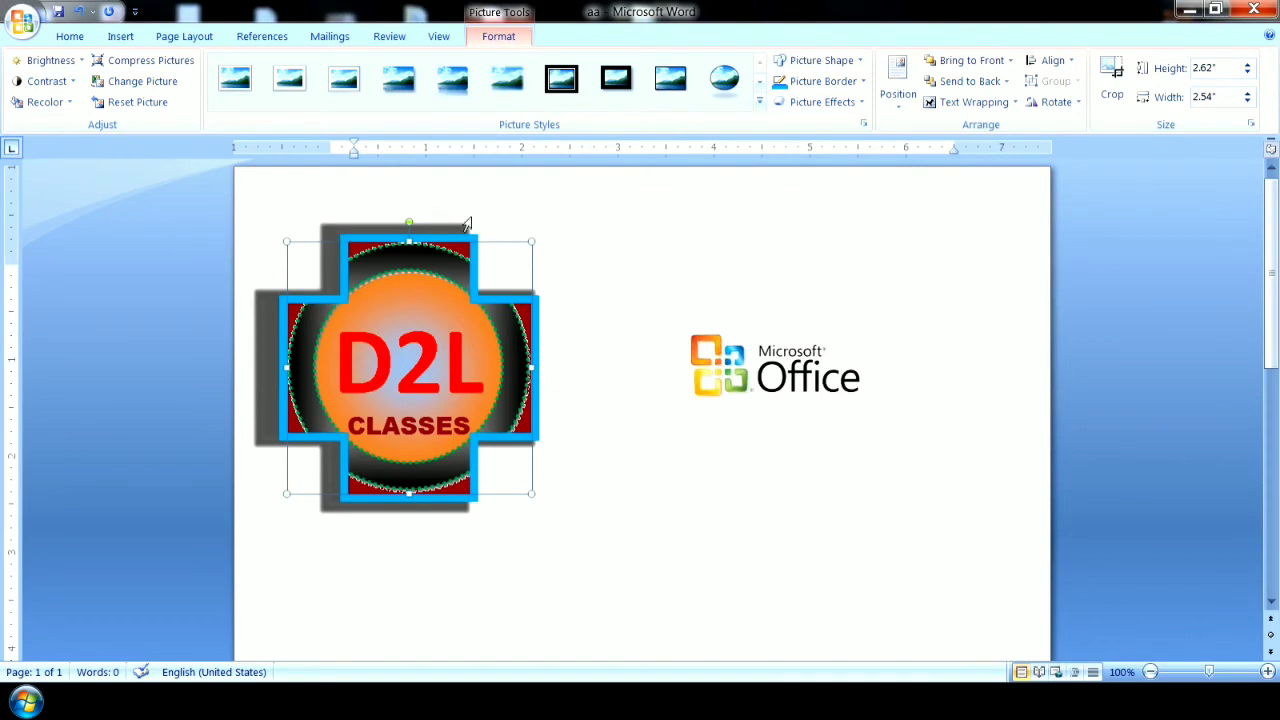
Apply the first reflection variation to the D2L logo.
click(856, 103)
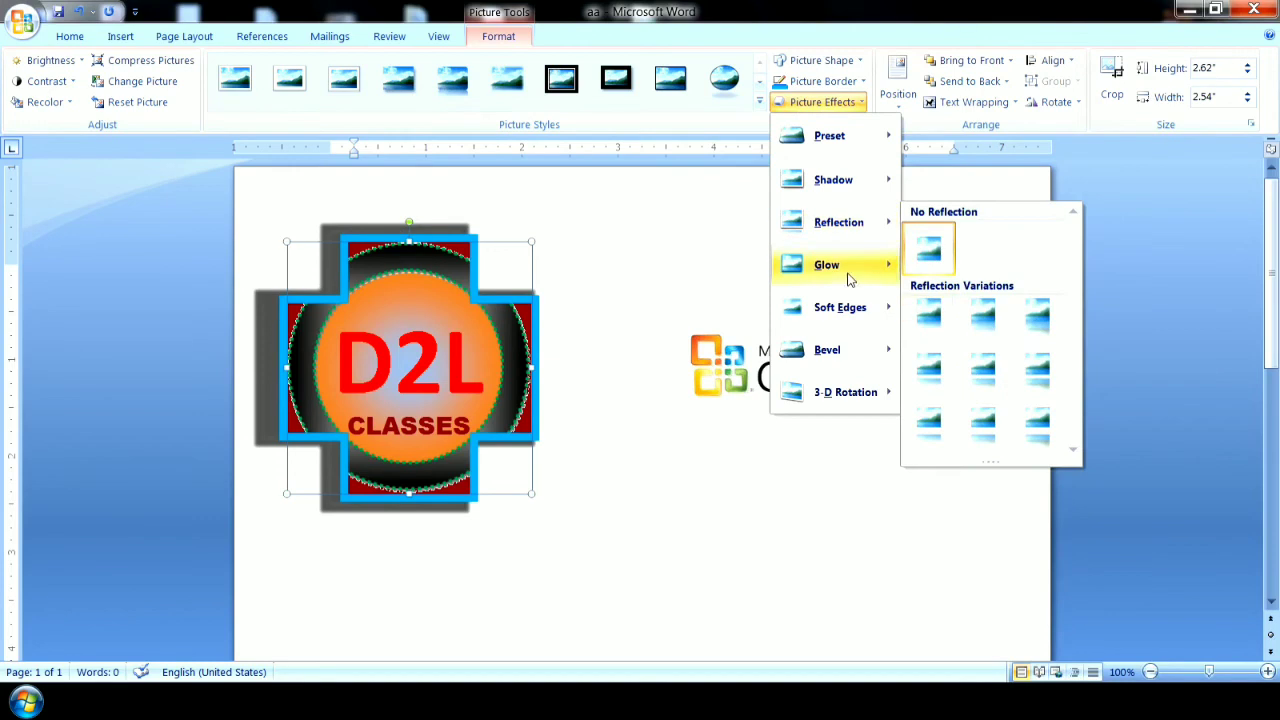
mouse_move(849, 268)
mouse_move(862, 226)
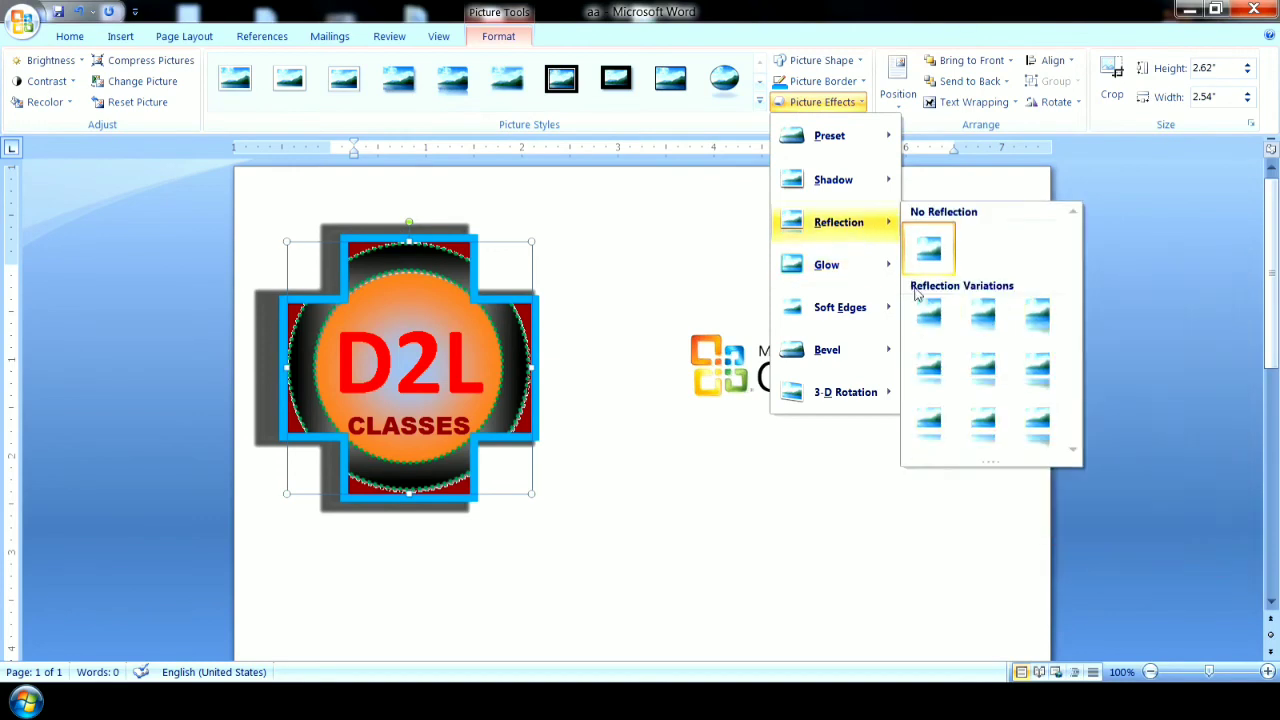
click(929, 318)
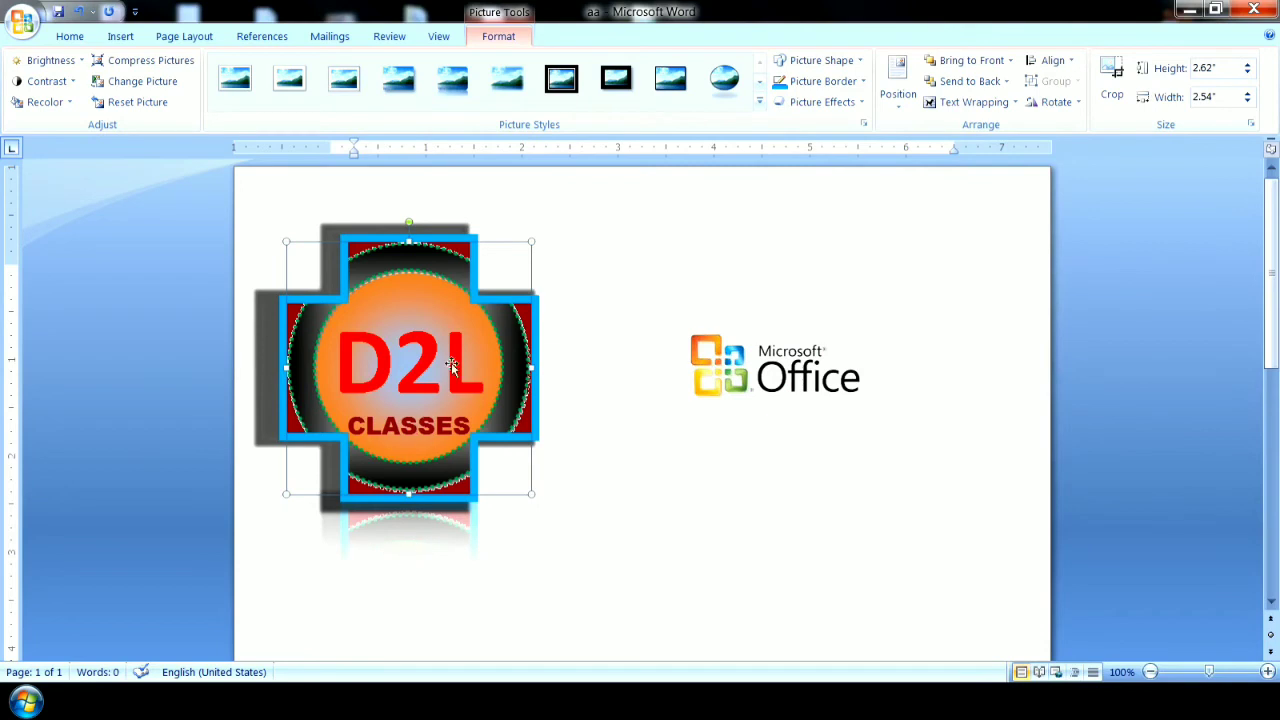
Shrink the D2L logo to about 1.61" high by 1.56" wide and move it near the page's upper edge.
drag(481, 343, 533, 279)
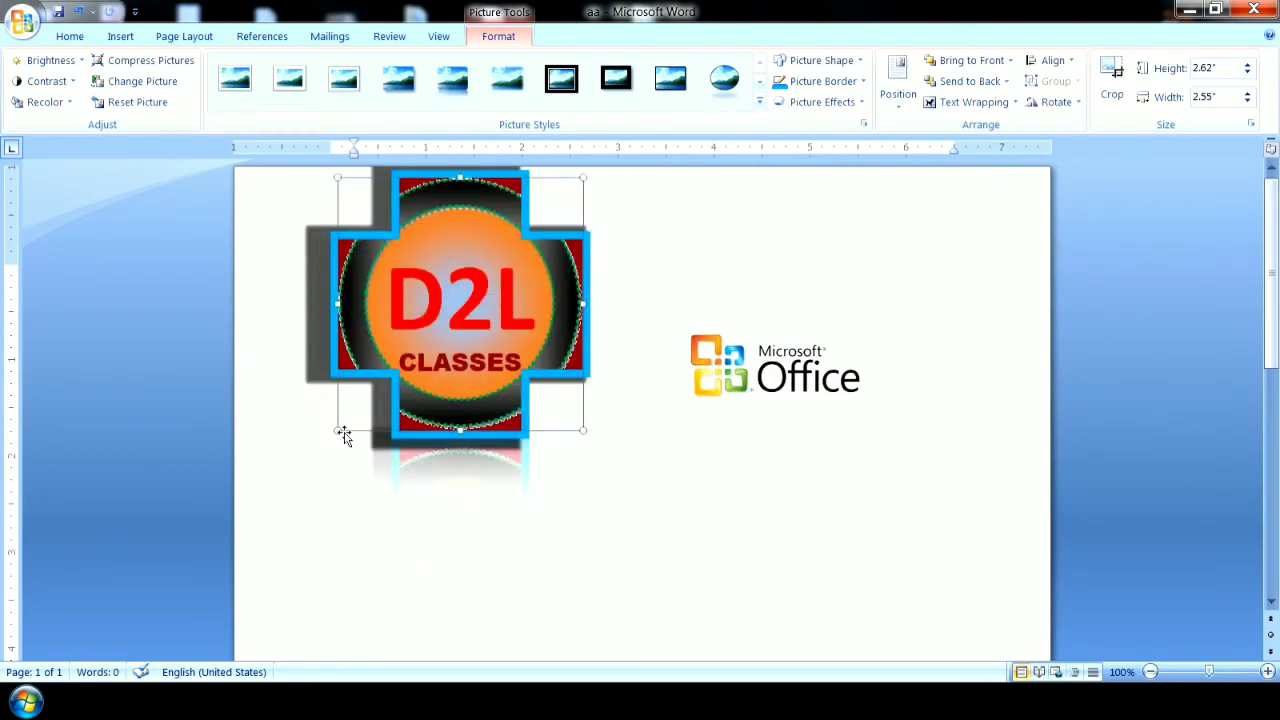
drag(337, 428, 434, 332)
drag(518, 267, 456, 290)
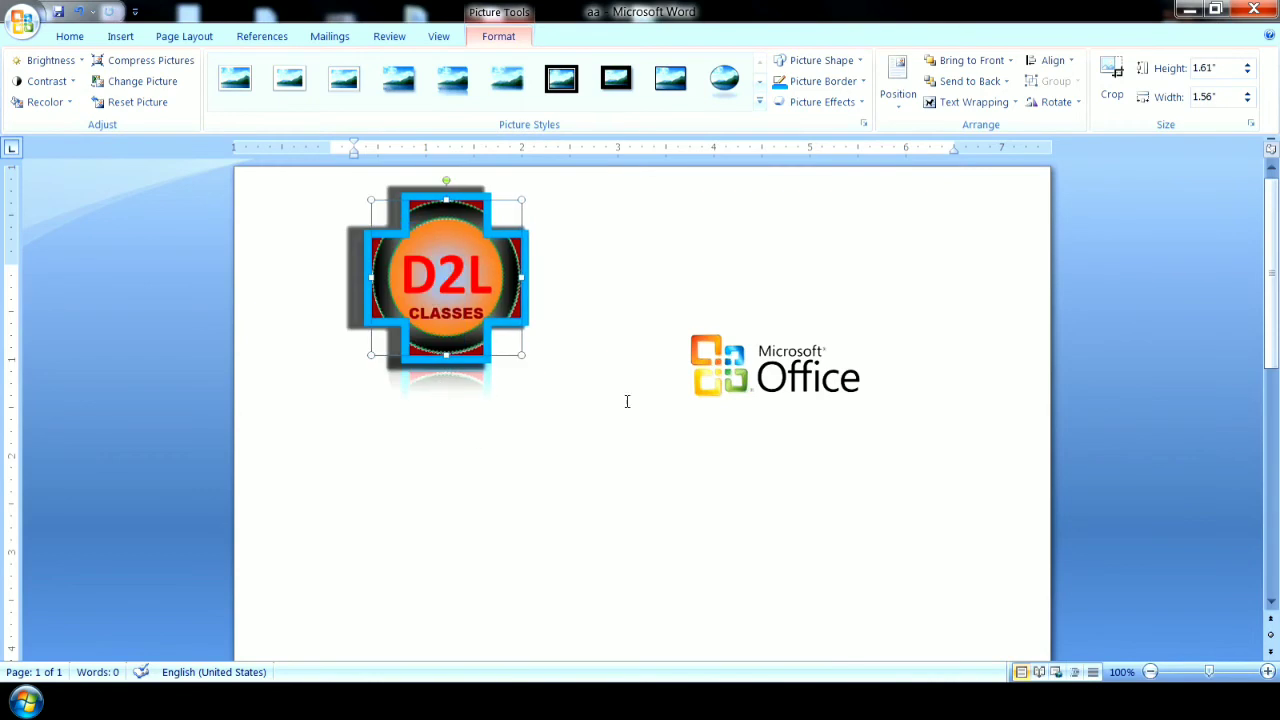
Change the D2L logo's reflection to the third variation in the second row of the reflection gallery.
click(822, 102)
mouse_move(818, 226)
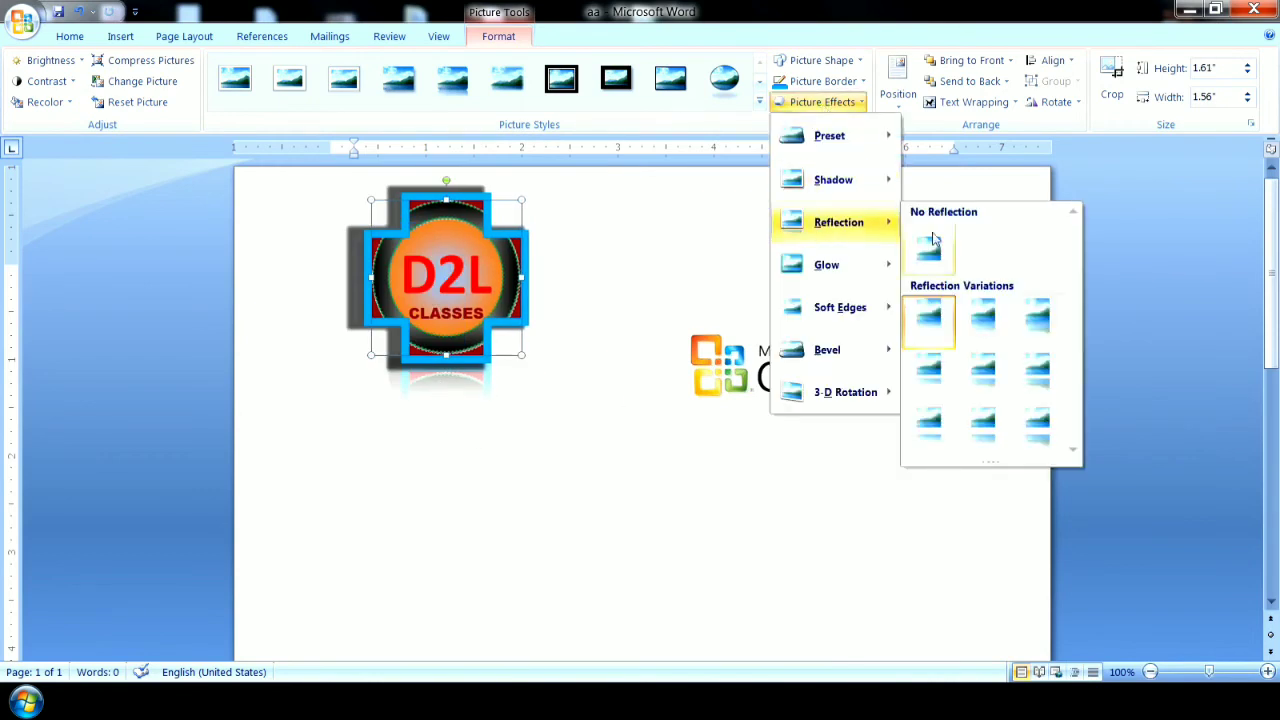
click(1037, 370)
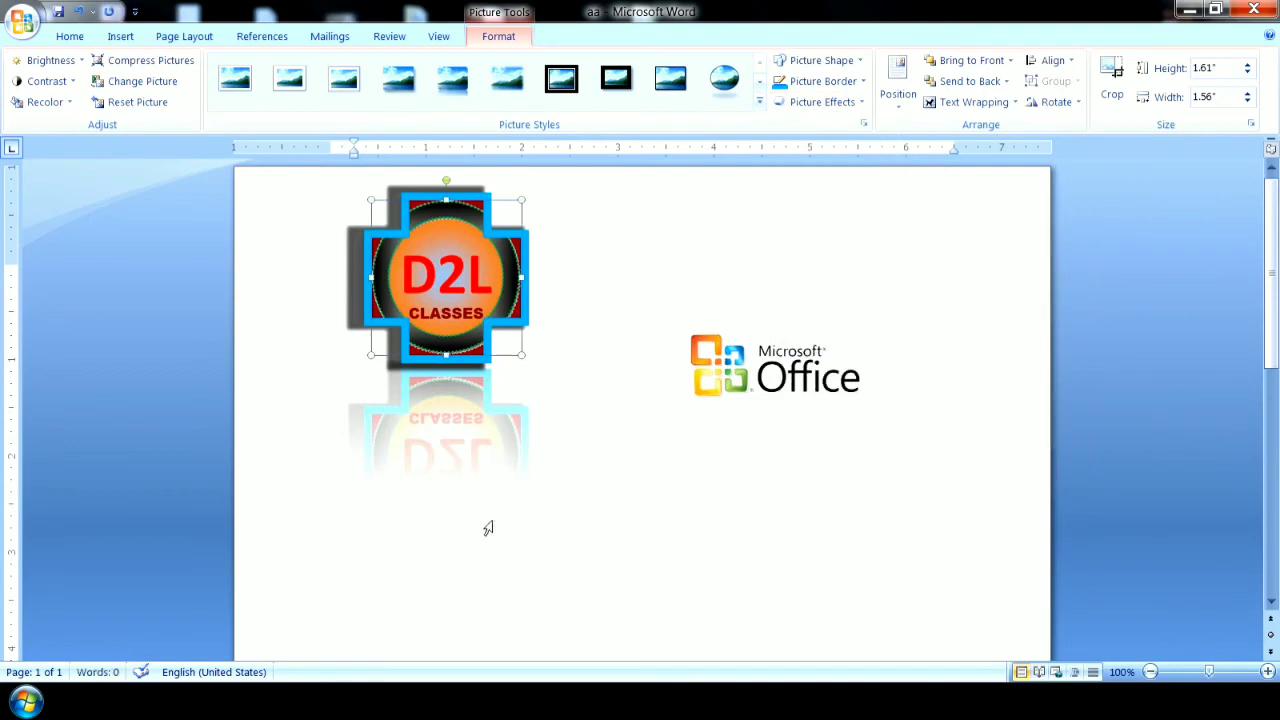
click(845, 102)
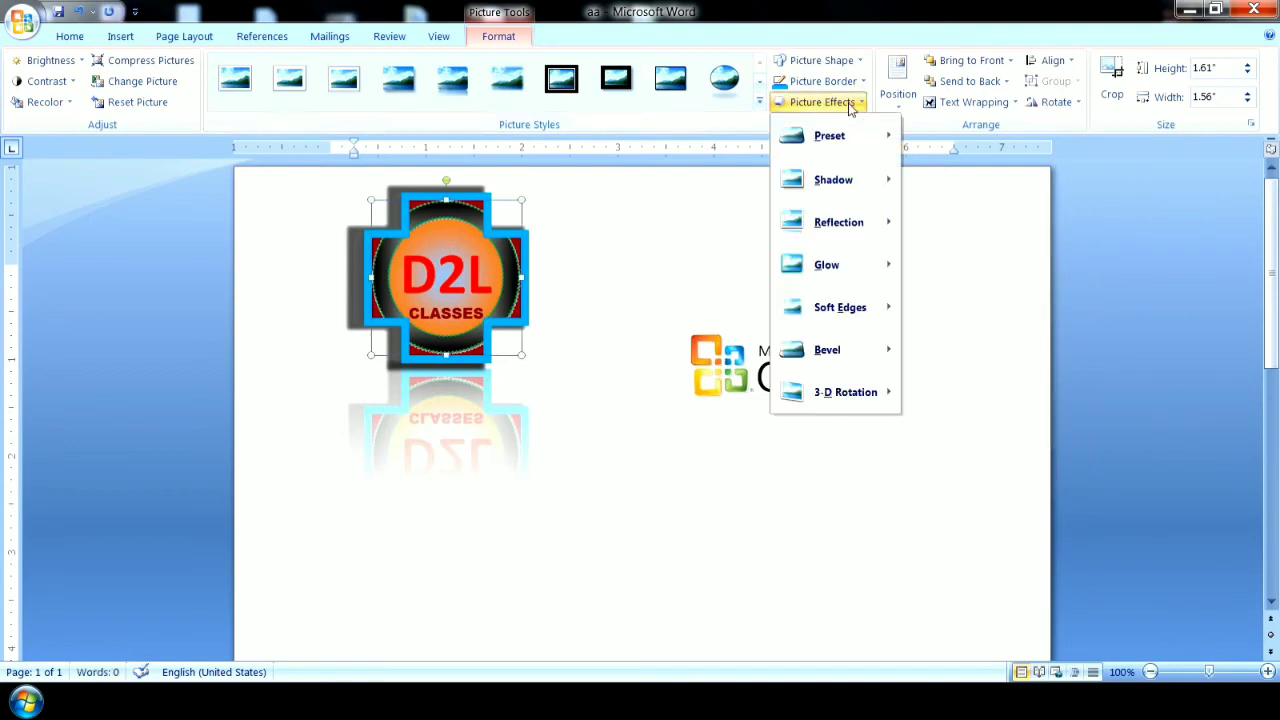
mouse_move(832, 177)
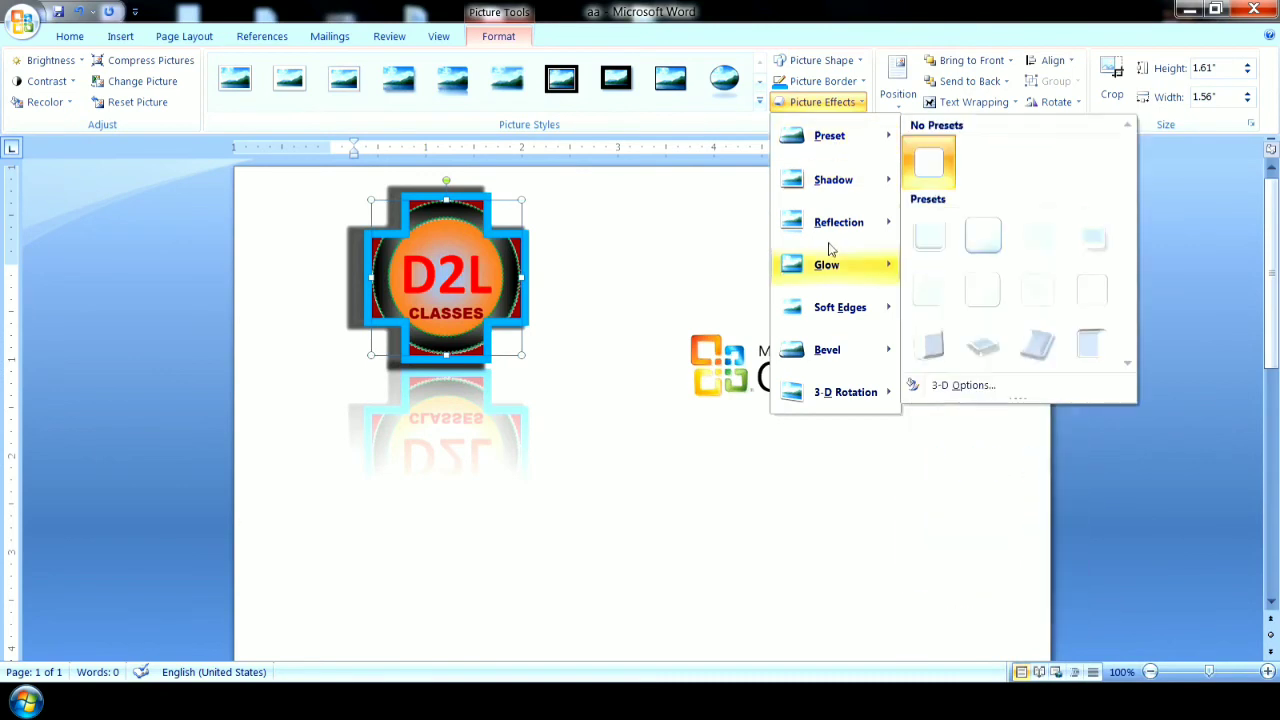
mouse_move(829, 395)
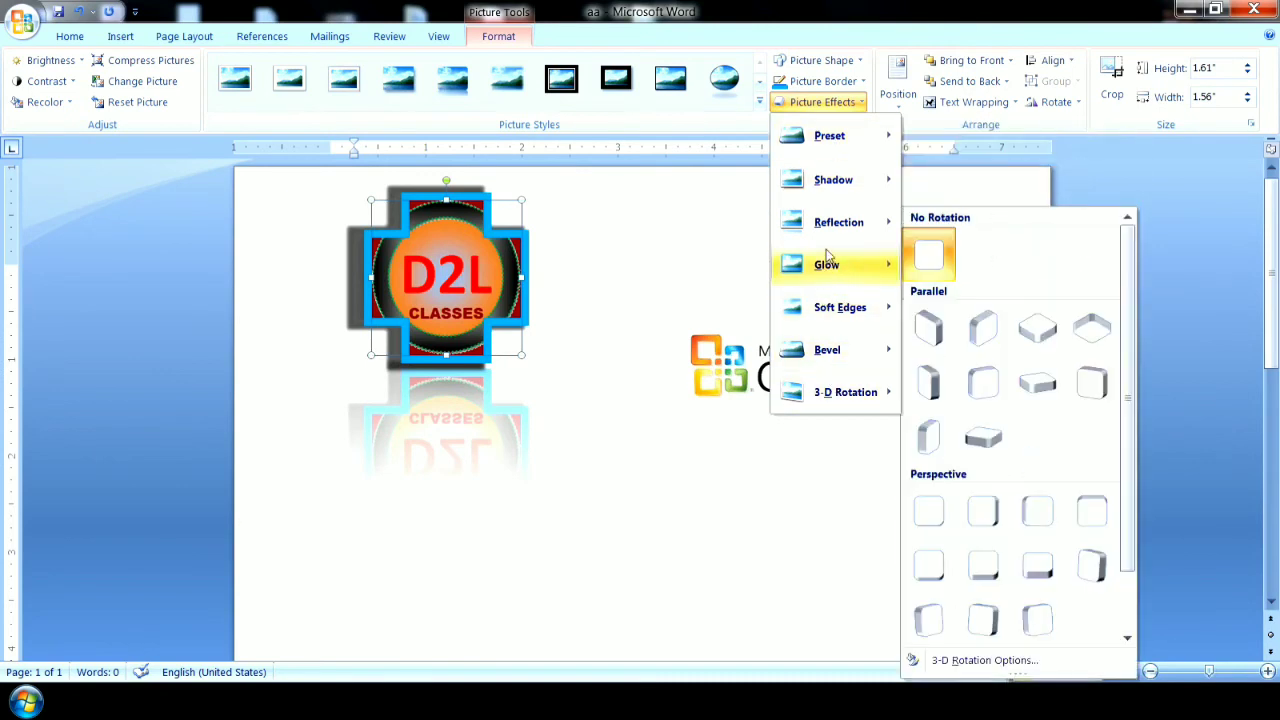
mouse_move(830, 225)
click(695, 266)
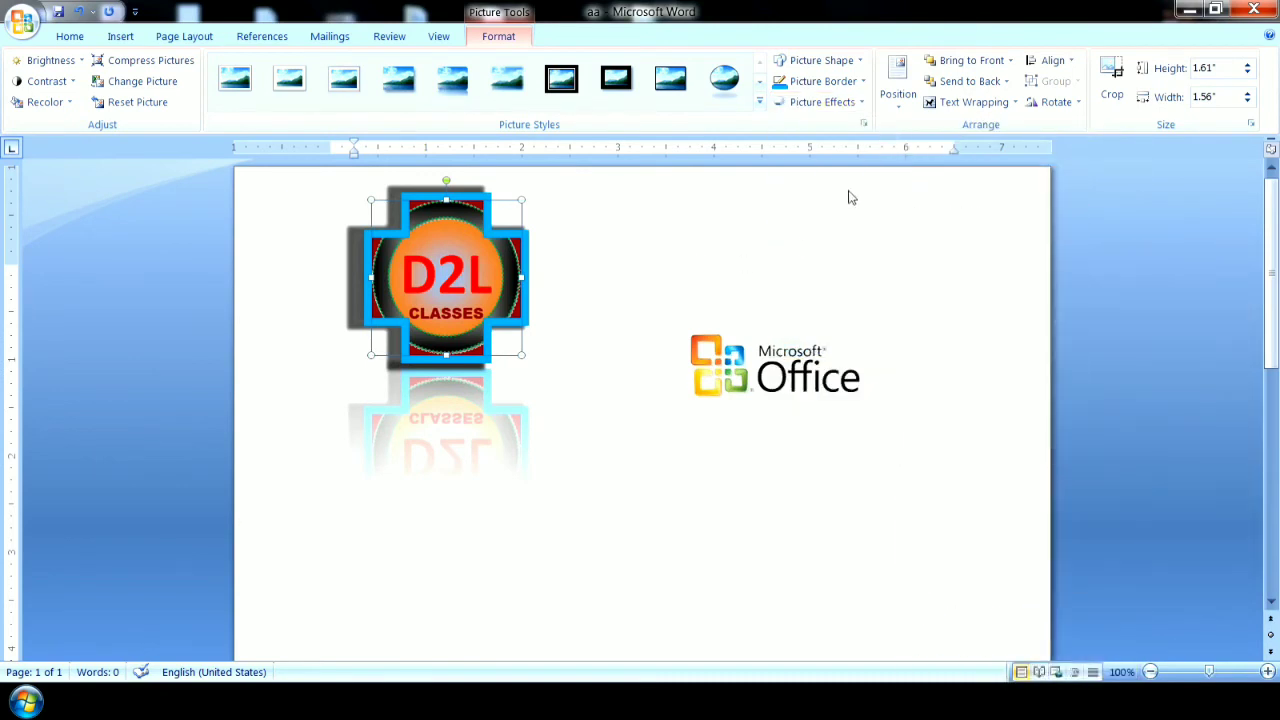
Position the D2L logo in the page's top left with square text wrapping, and change its position to top center.
click(907, 94)
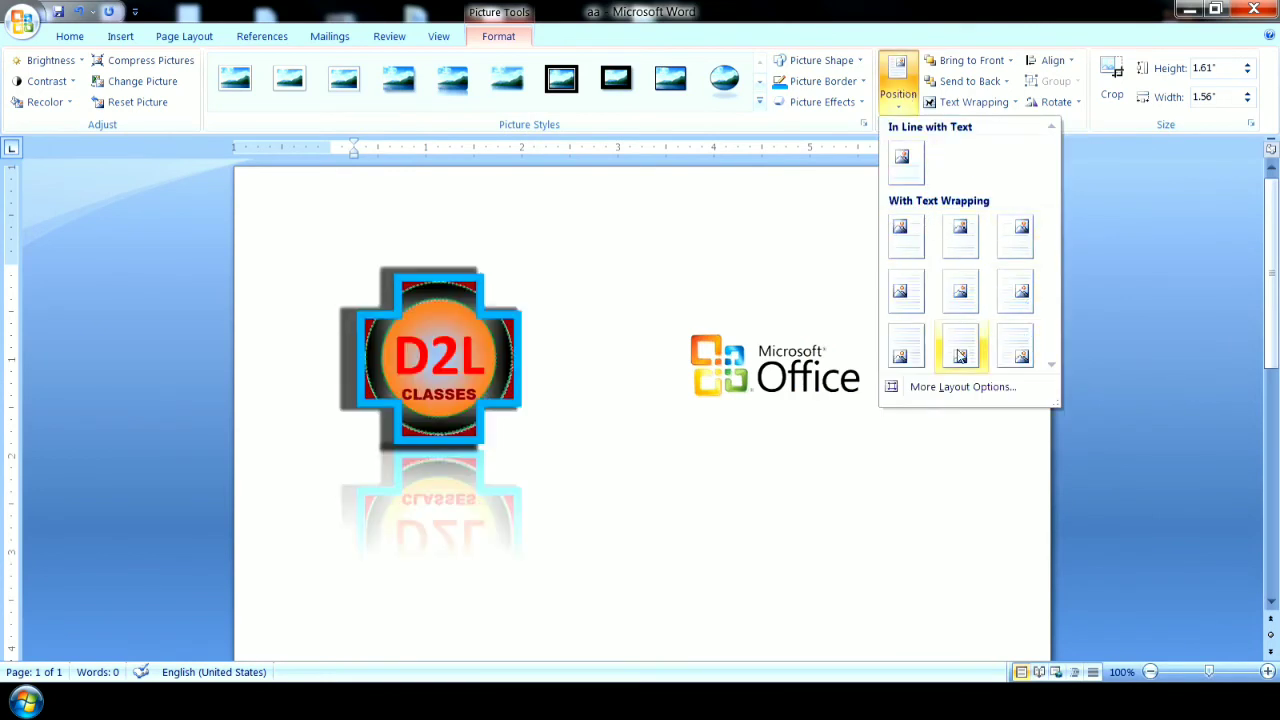
click(903, 238)
click(1150, 672)
click(1150, 672)
click(1150, 672)
click(1150, 672)
click(1150, 672)
click(1150, 672)
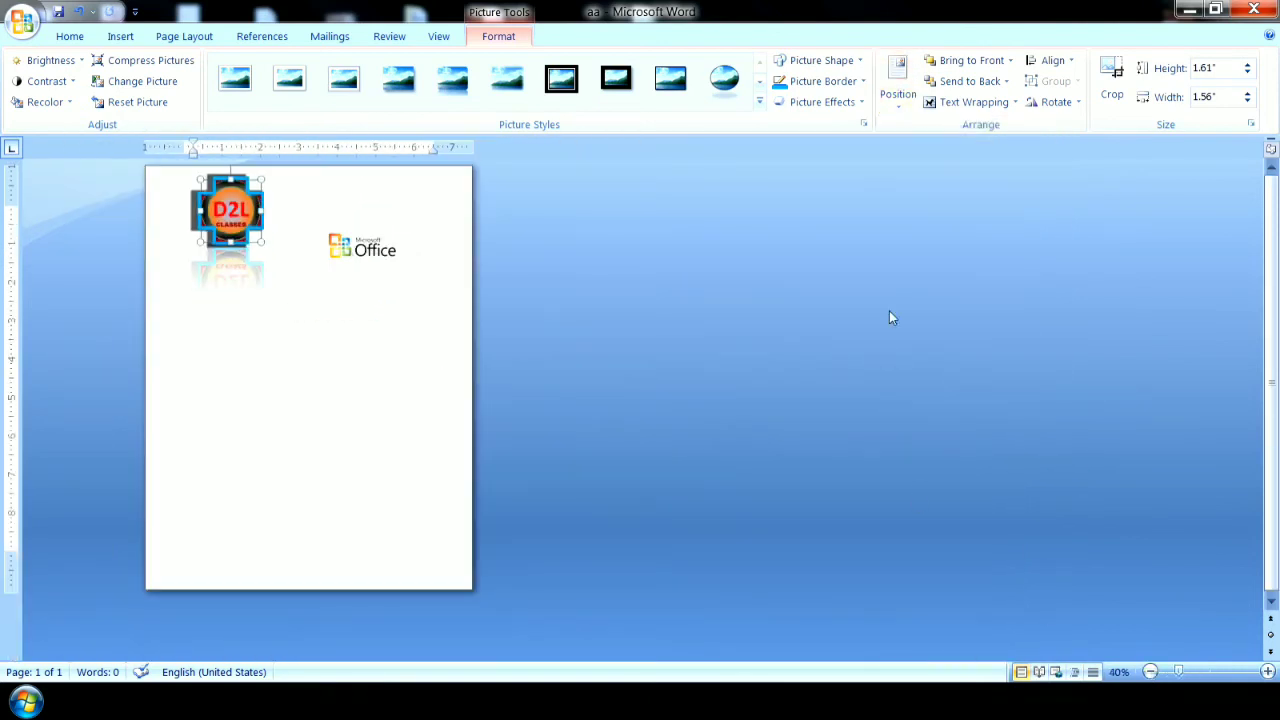
click(897, 100)
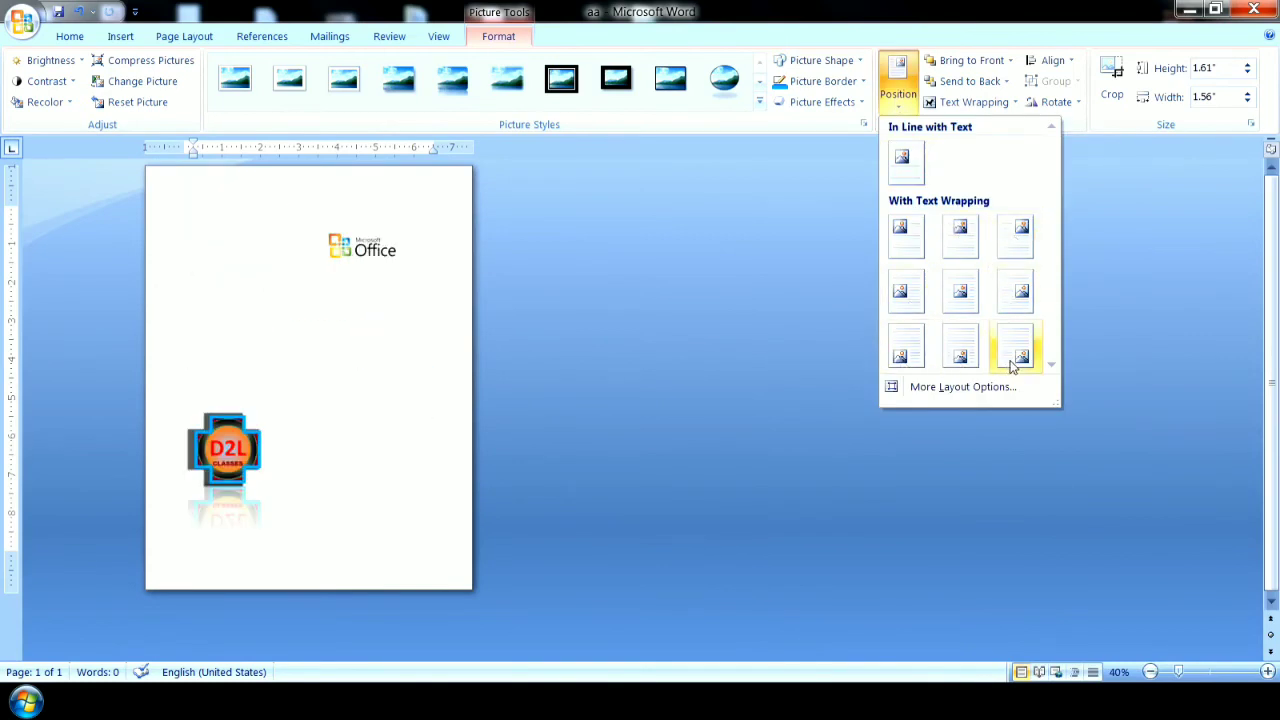
click(959, 236)
Move the D2L logo to the left side of the page's middle and nudge it slightly down and right.
drag(303, 215, 218, 400)
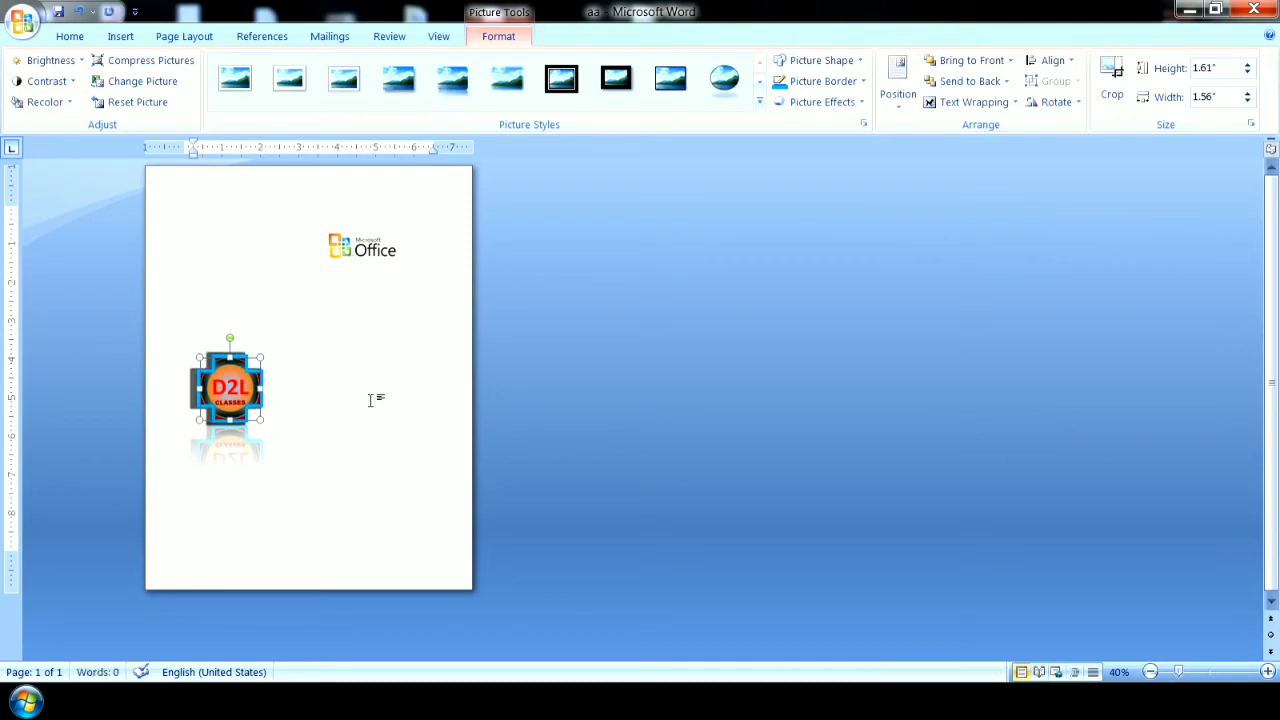
key(Down)
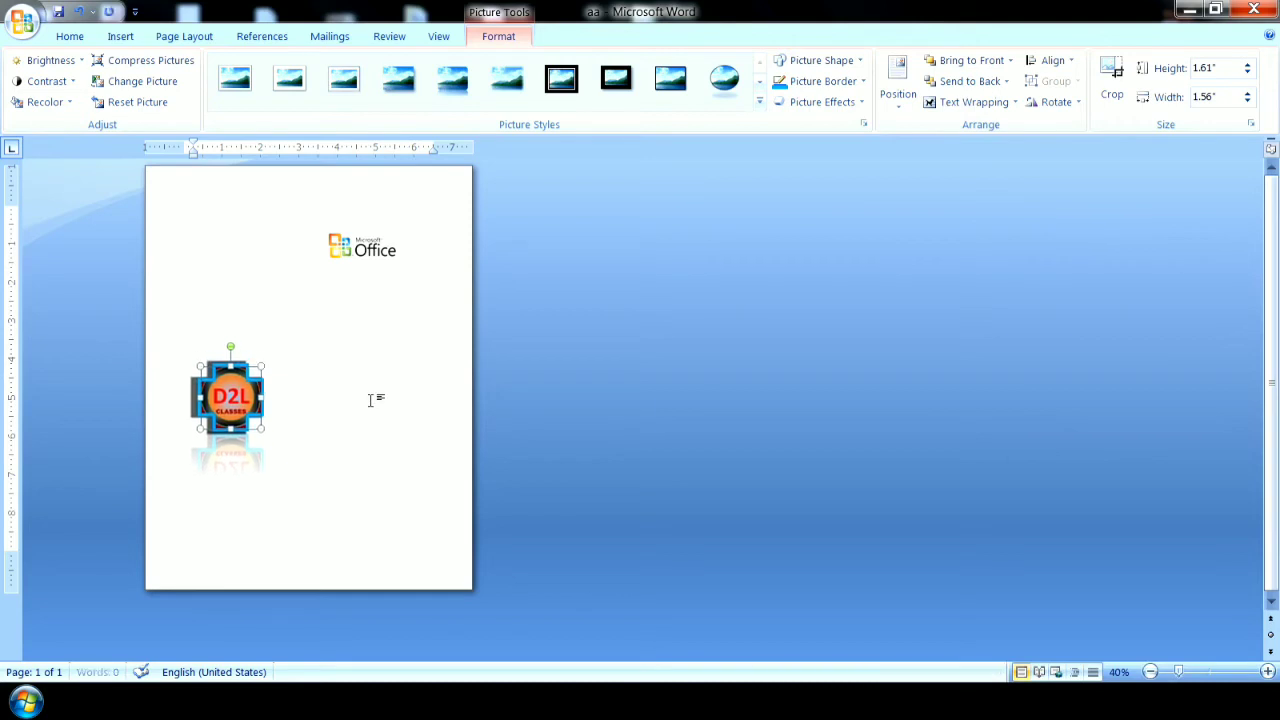
key(Right)
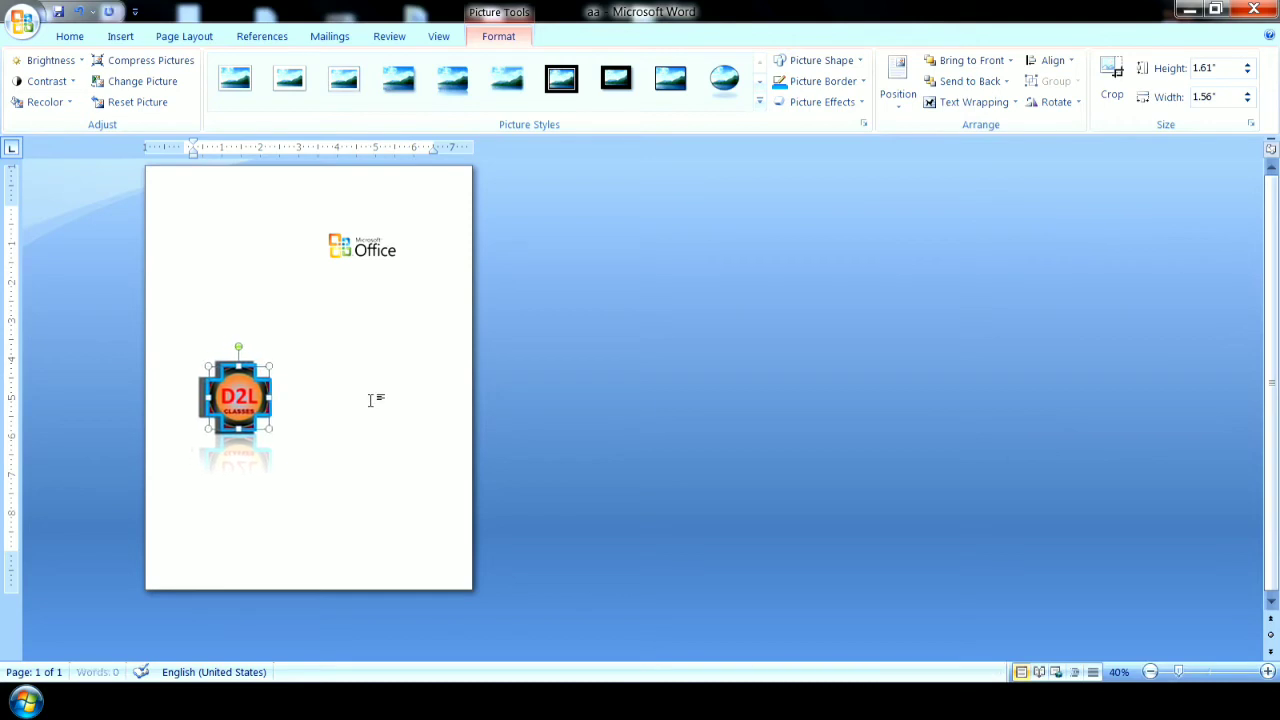
key(Right)
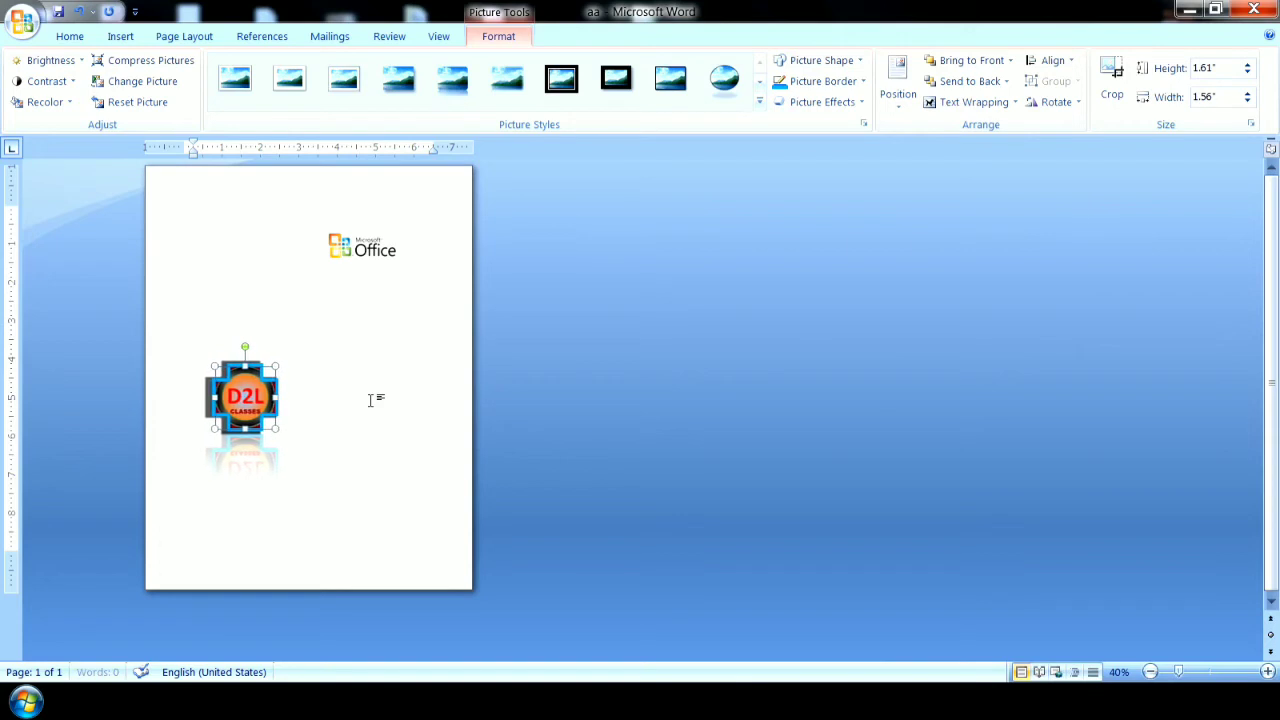
key(Right)
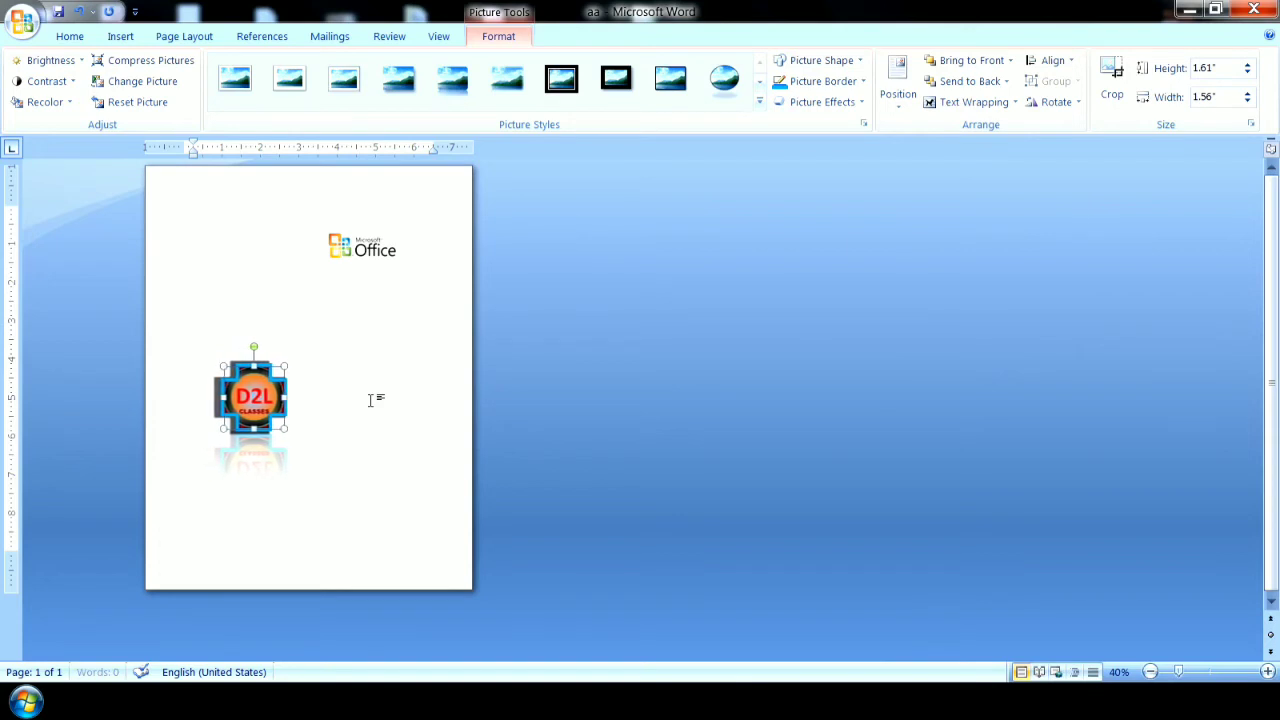
click(370, 400)
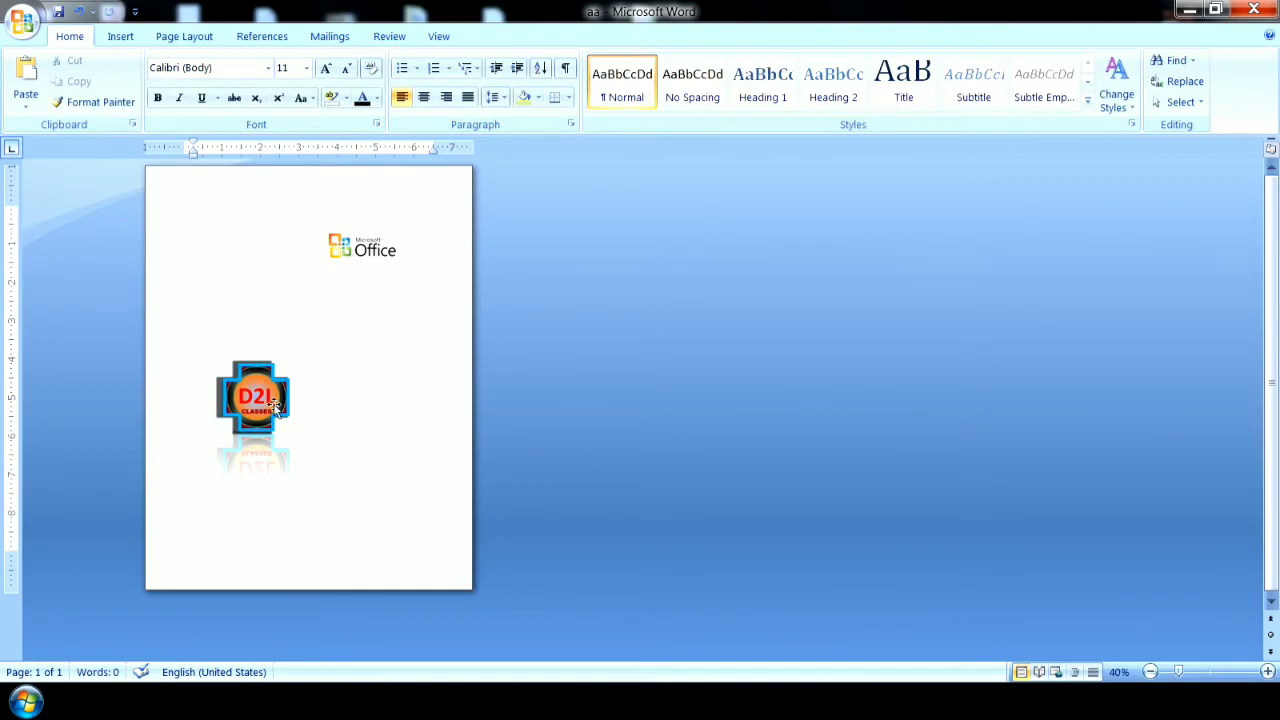
Move the D2L logo back up the page and place it over the Microsoft Office logo.
click(1267, 672)
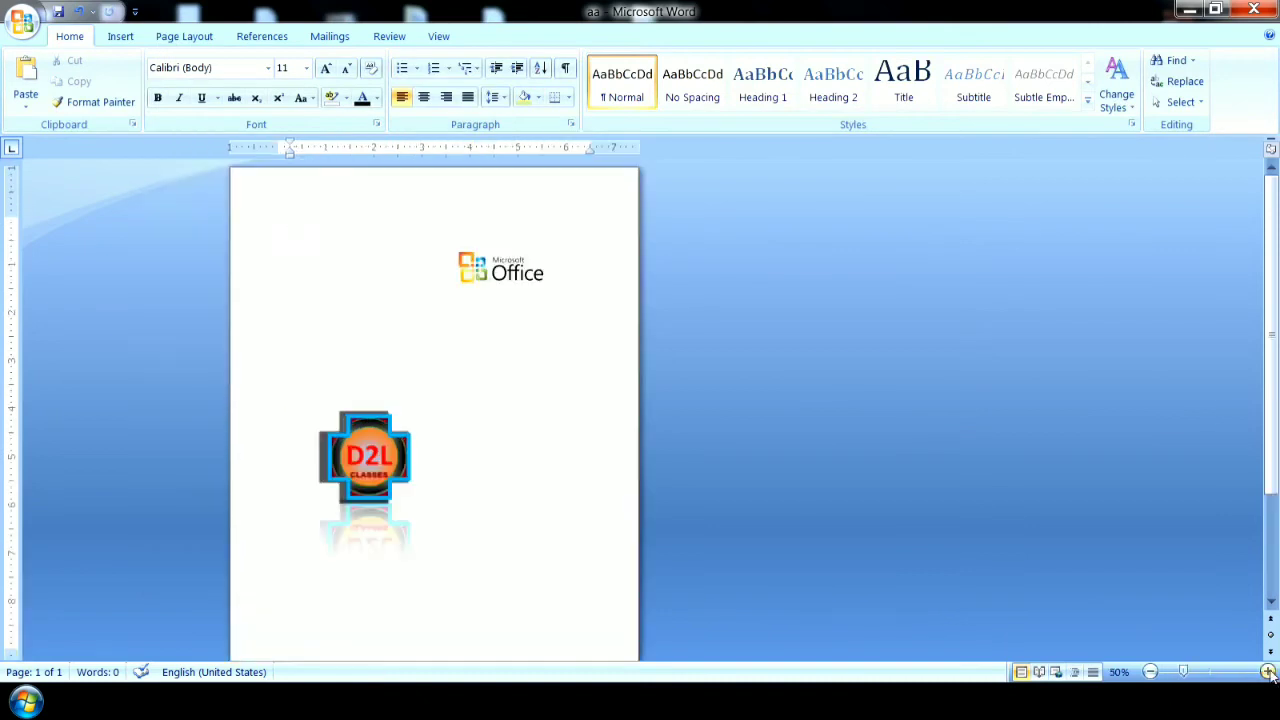
click(1267, 672)
click(1267, 672)
drag(270, 594, 286, 309)
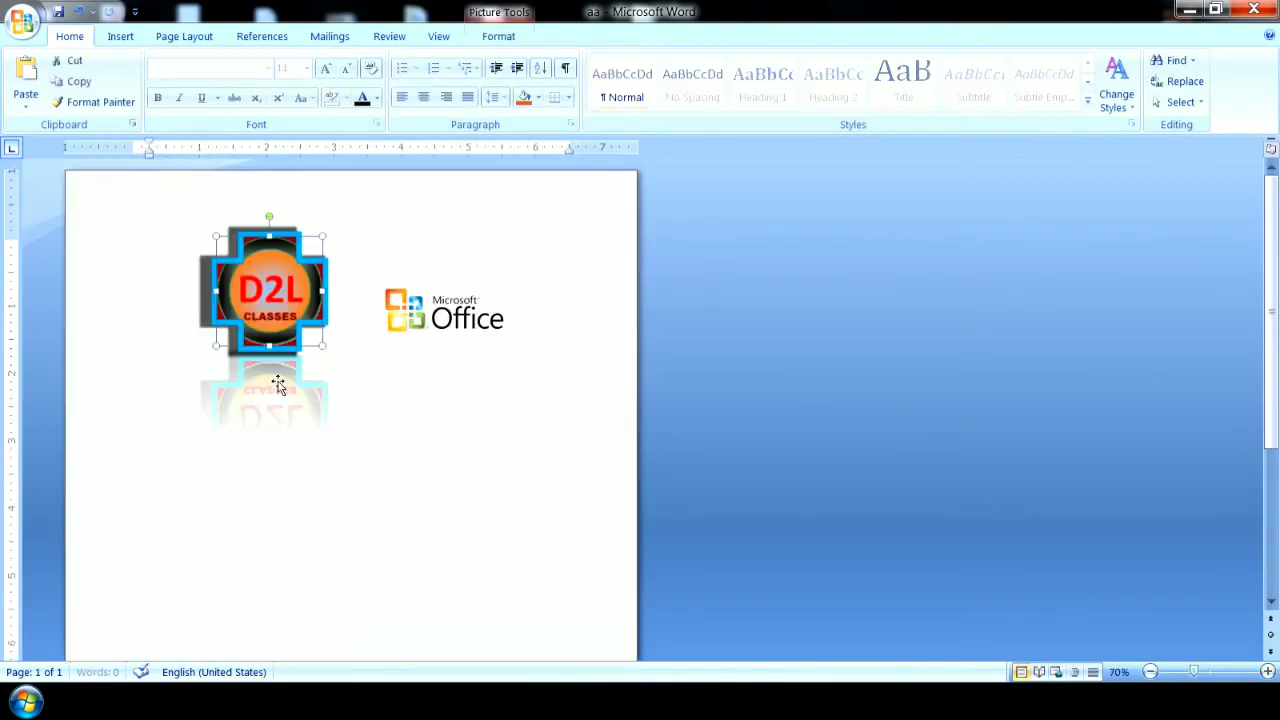
click(497, 38)
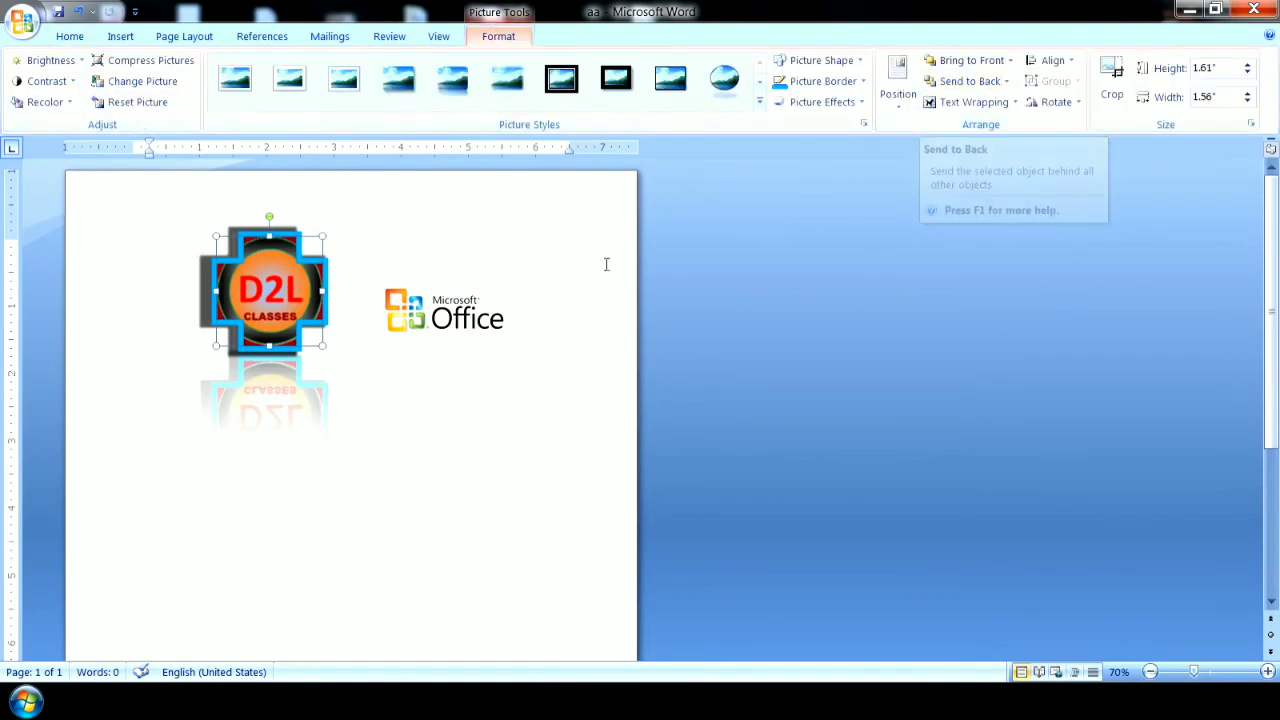
drag(273, 290, 484, 316)
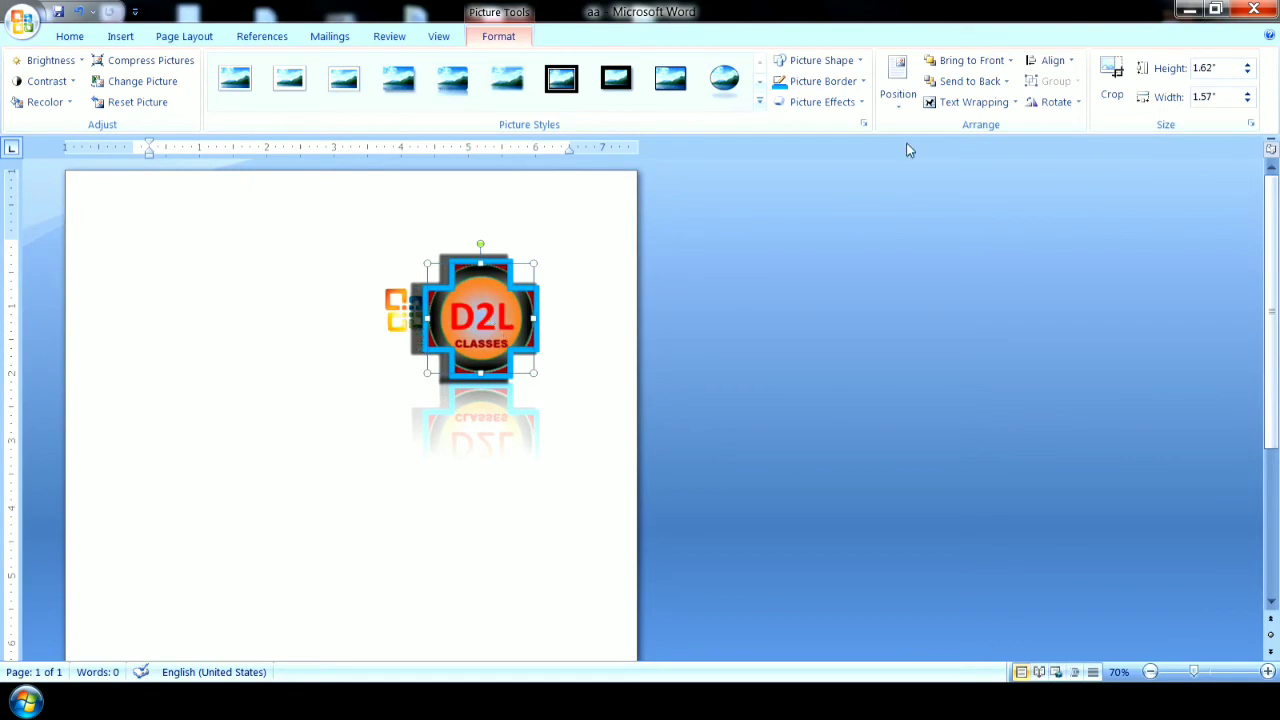
Send the D2L logo to the back, bring it to the front, and move it left of the Microsoft Office logo.
click(968, 82)
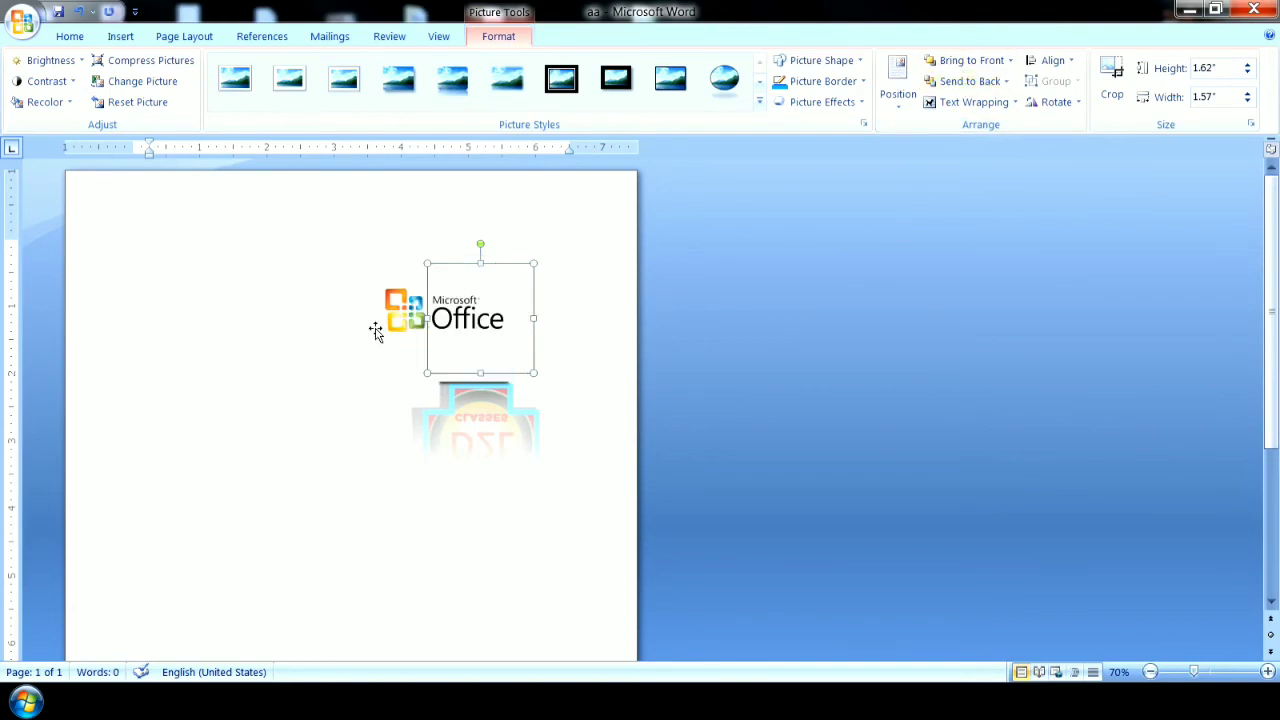
click(971, 66)
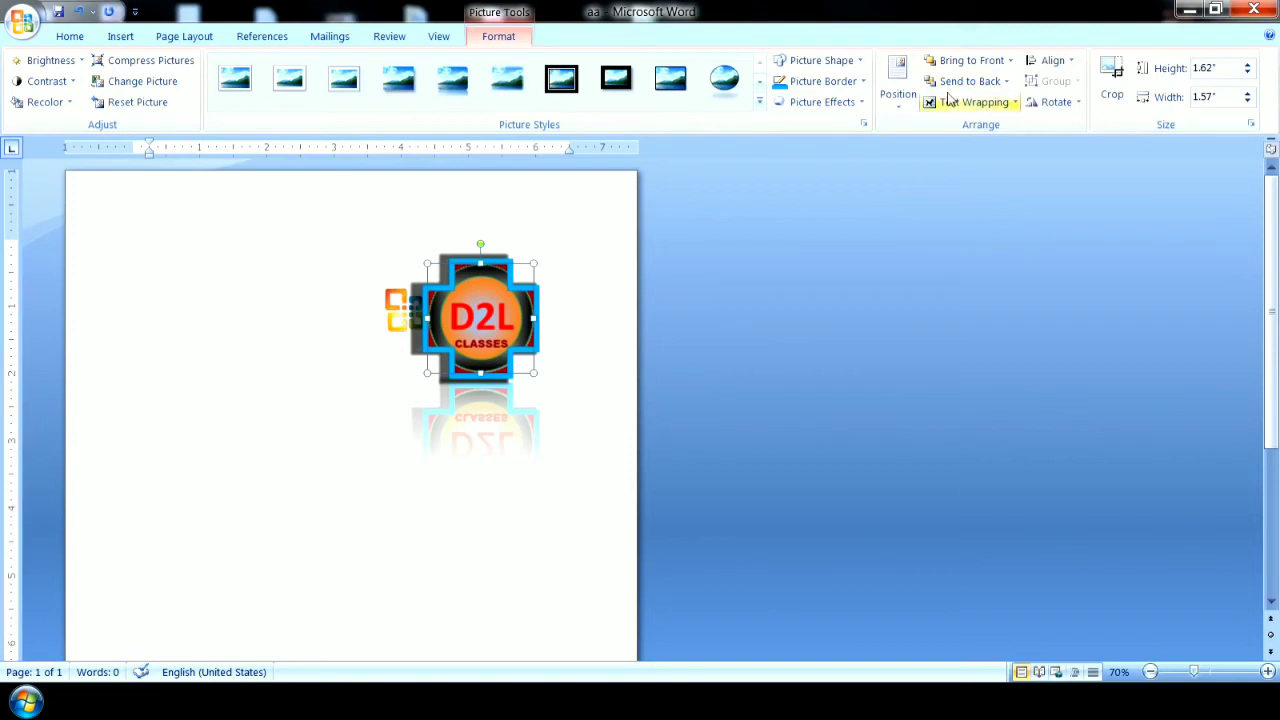
drag(504, 330, 251, 346)
Insert sample paragraphs at the start of the page with =rand().
click(160, 250)
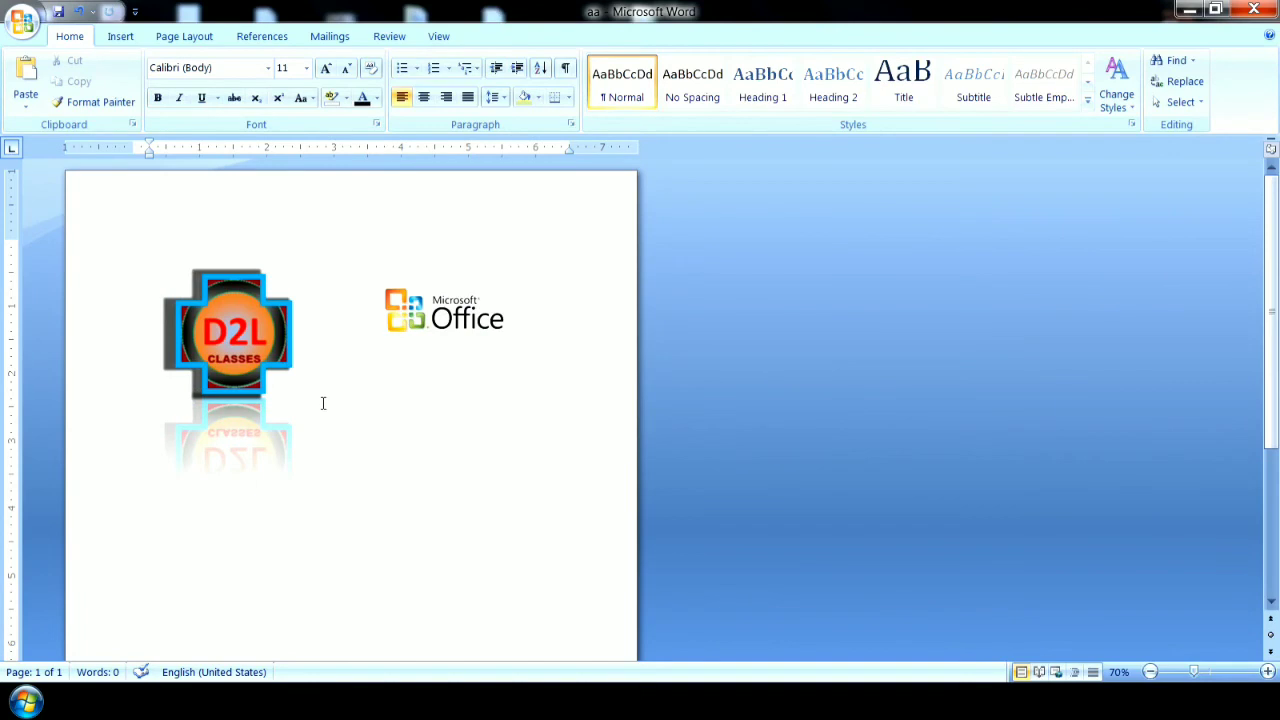
text(=rand())
key(Return)
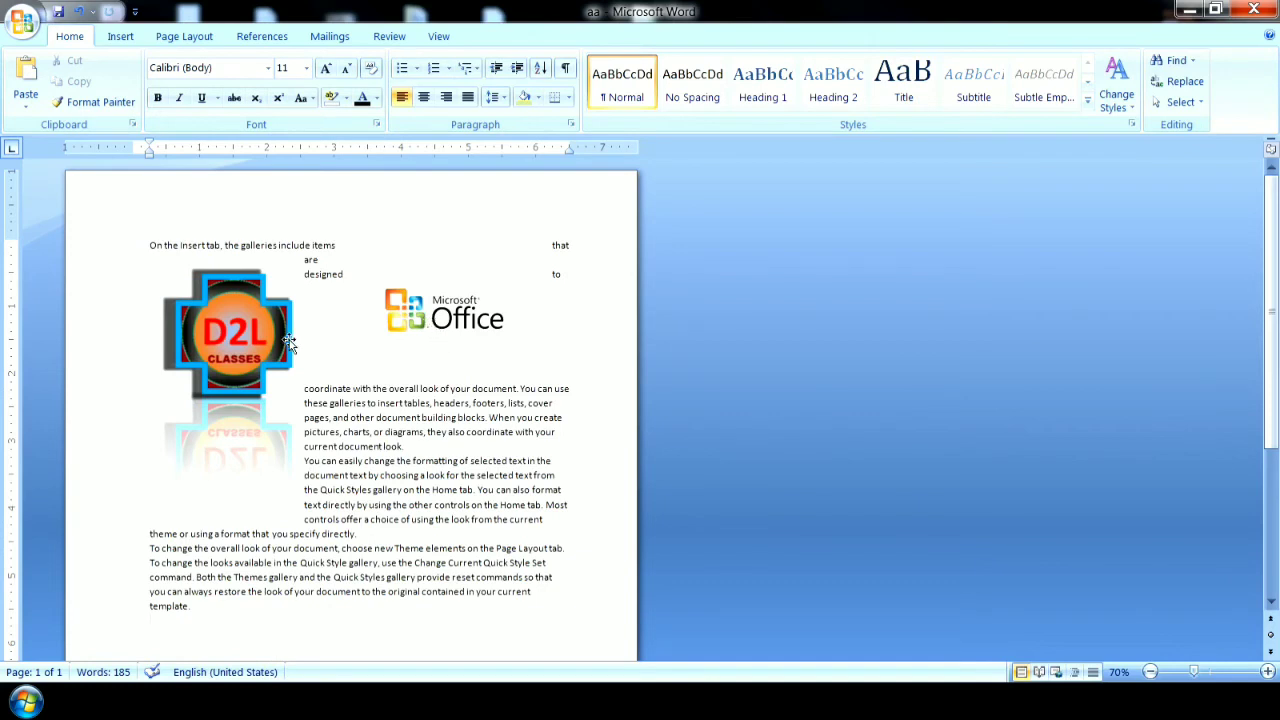
Delete the D2L logo and move the Microsoft Office logo to the left side of the opening paragraphs.
click(178, 348)
key(Delete)
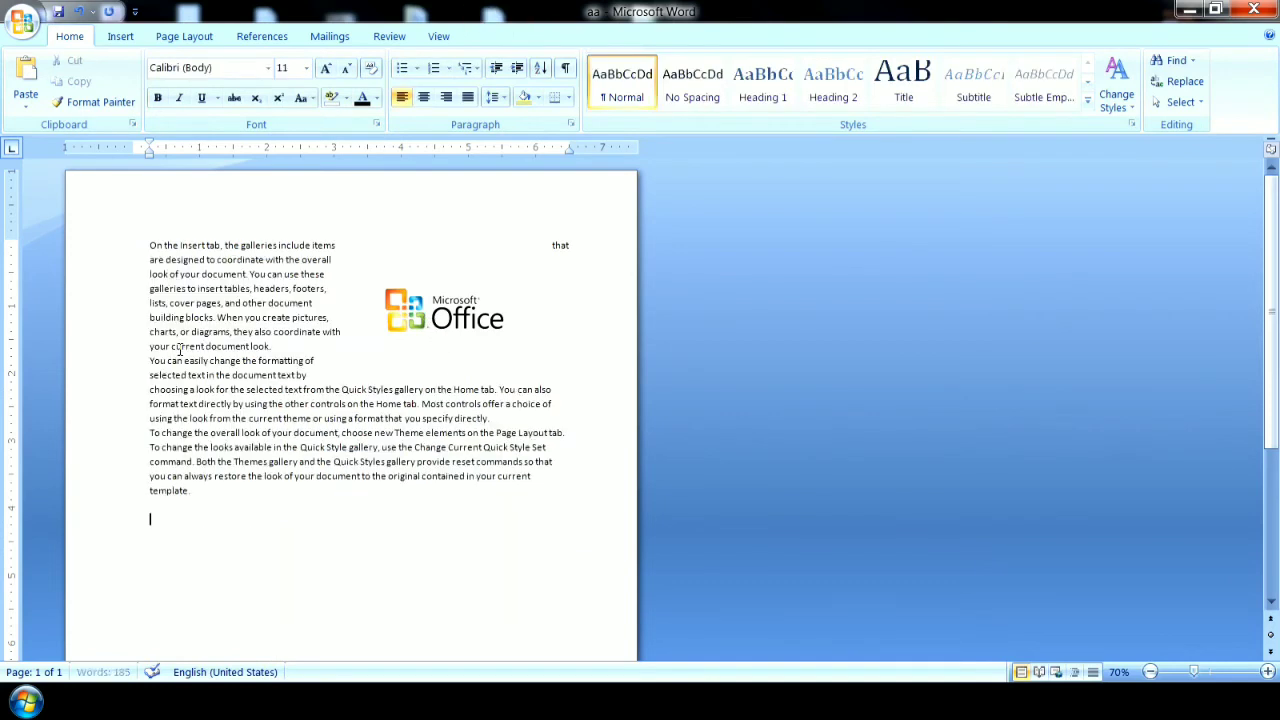
drag(494, 312, 308, 306)
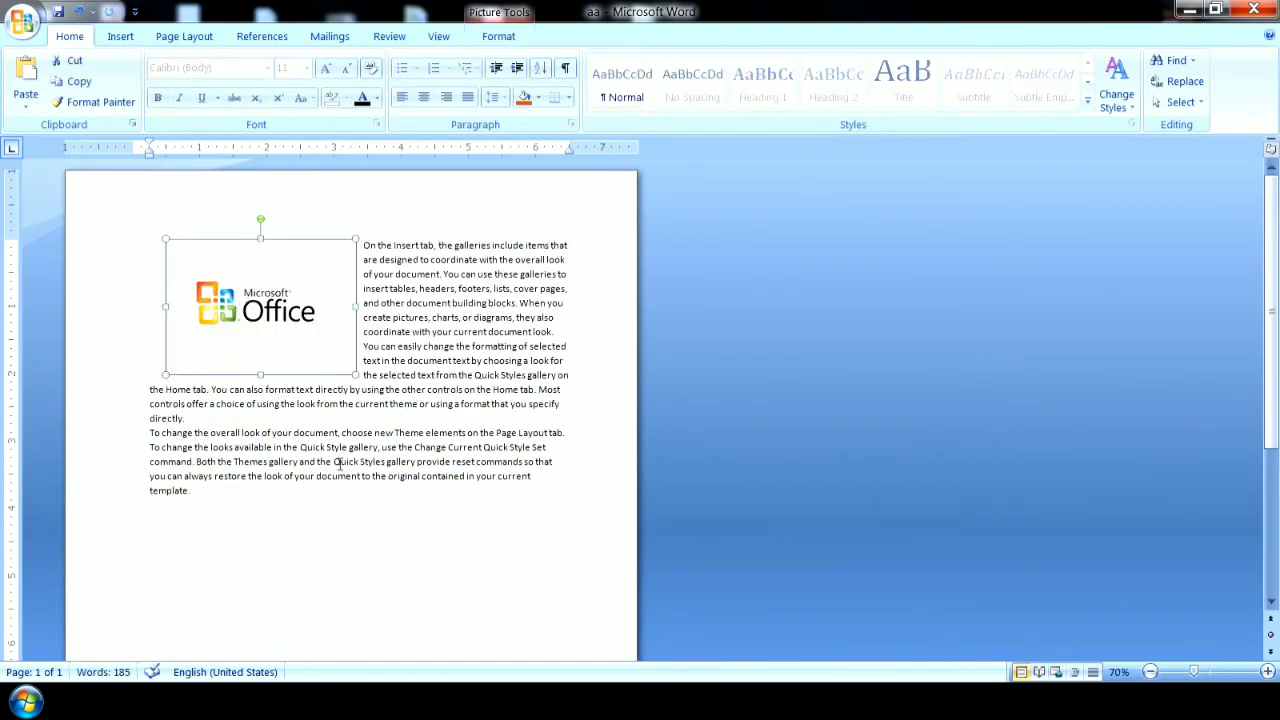
drag(408, 257, 410, 421)
click(403, 512)
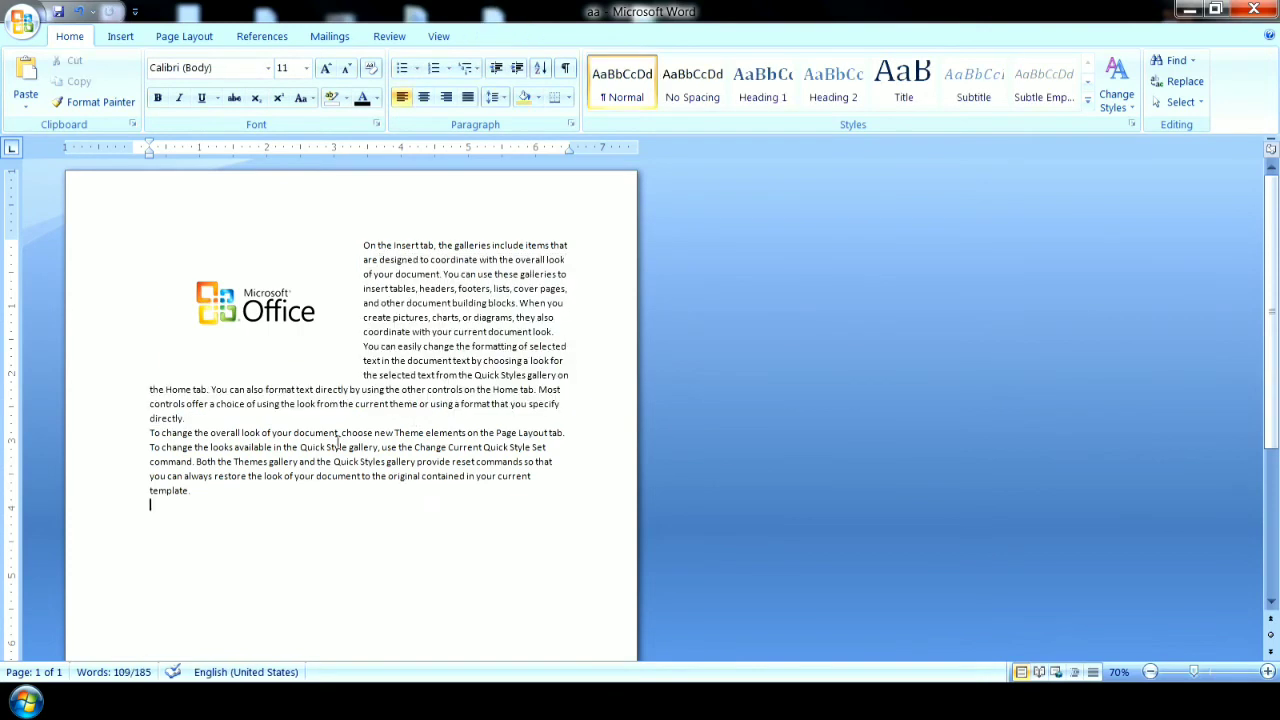
Set the Microsoft Office logo's text wrapping to In Line with Text and change it to Square.
click(294, 331)
click(497, 38)
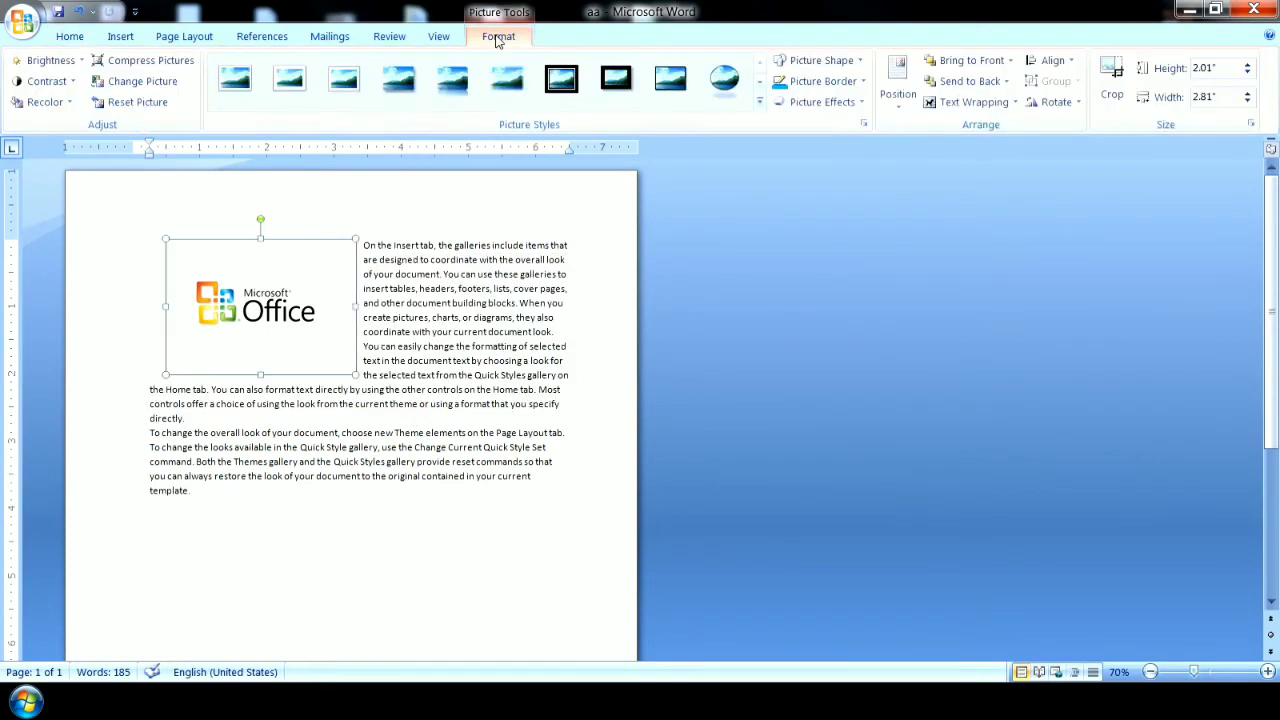
click(970, 104)
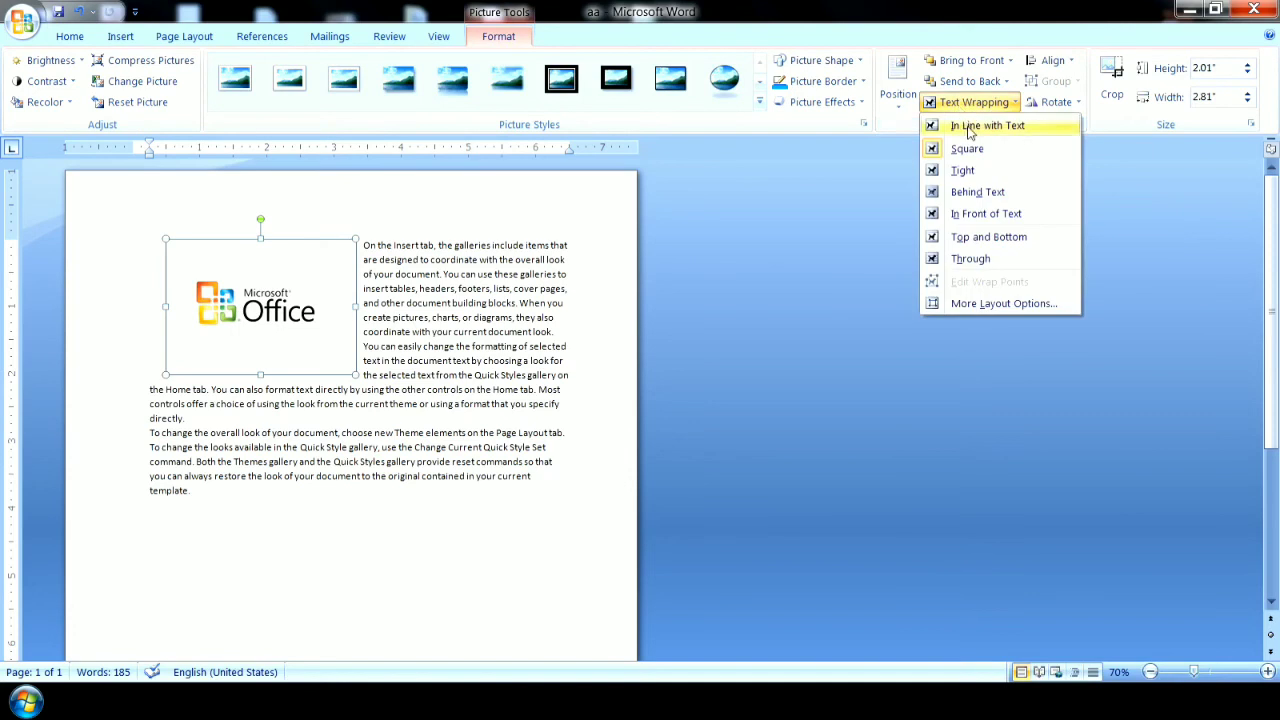
click(968, 126)
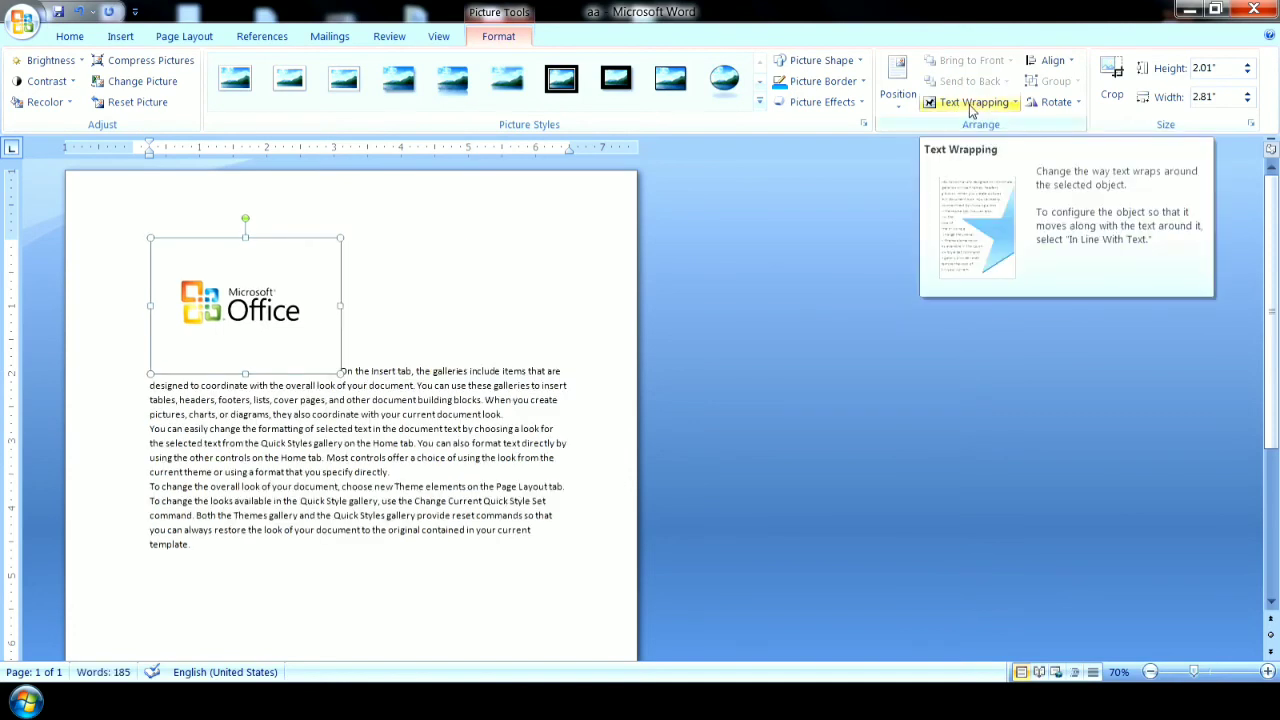
click(970, 106)
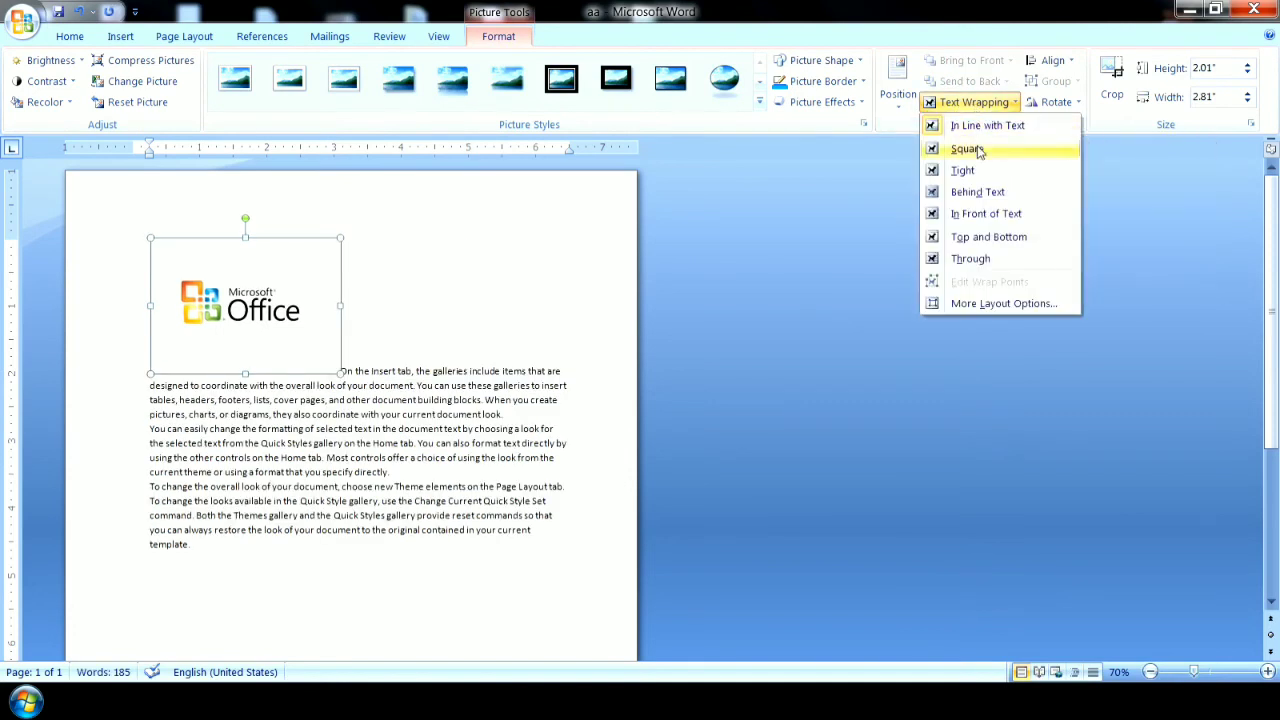
click(978, 148)
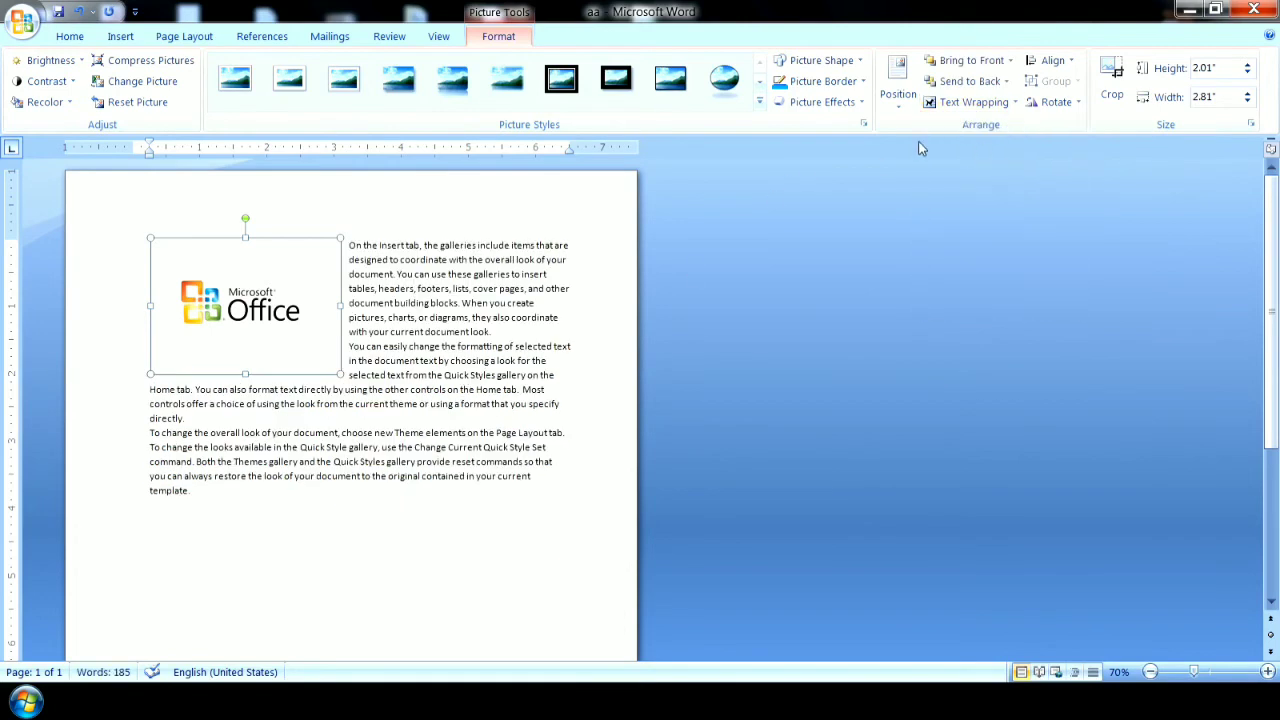
Apply Tight text wrapping to the Microsoft Office logo and change it to Behind Text.
click(968, 102)
click(966, 172)
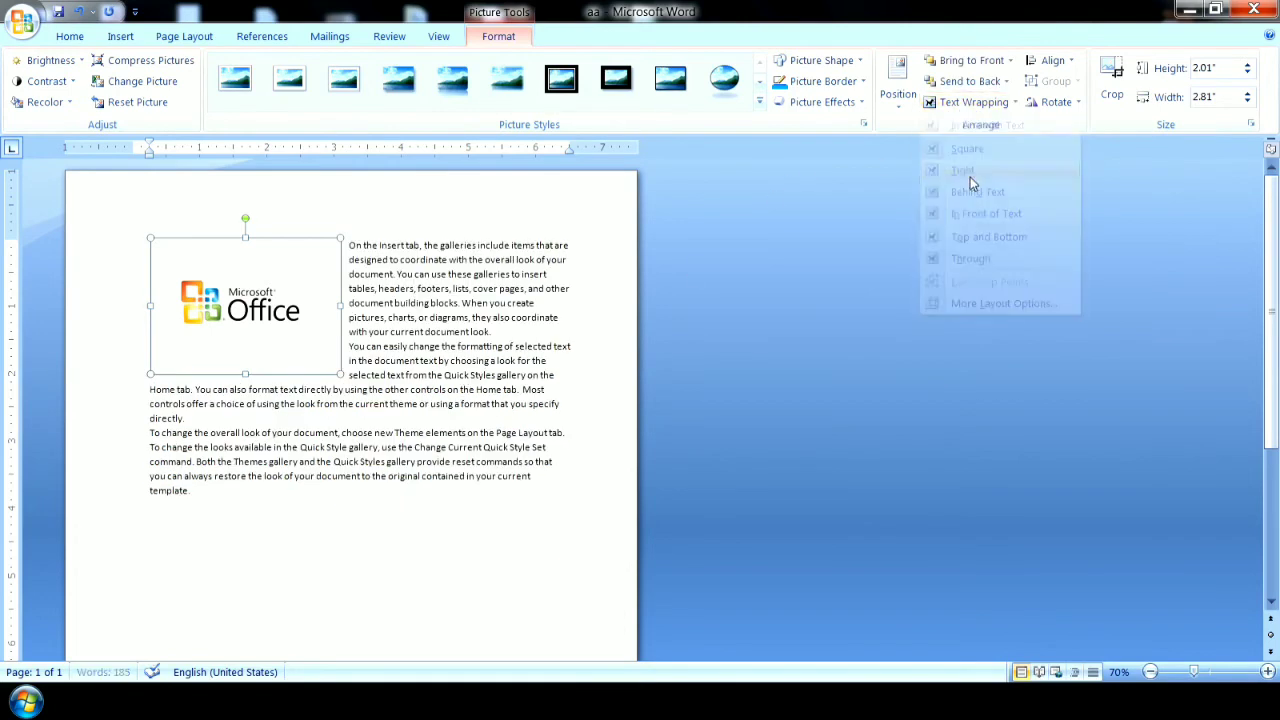
click(972, 104)
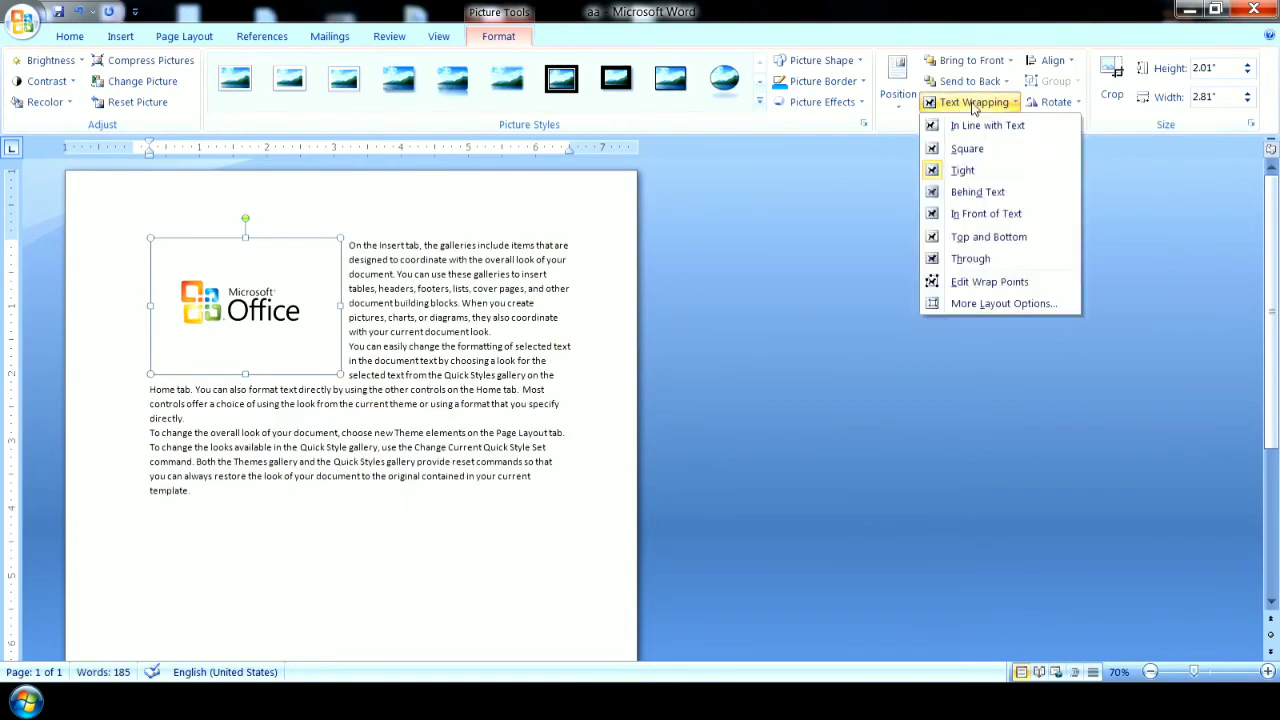
click(990, 193)
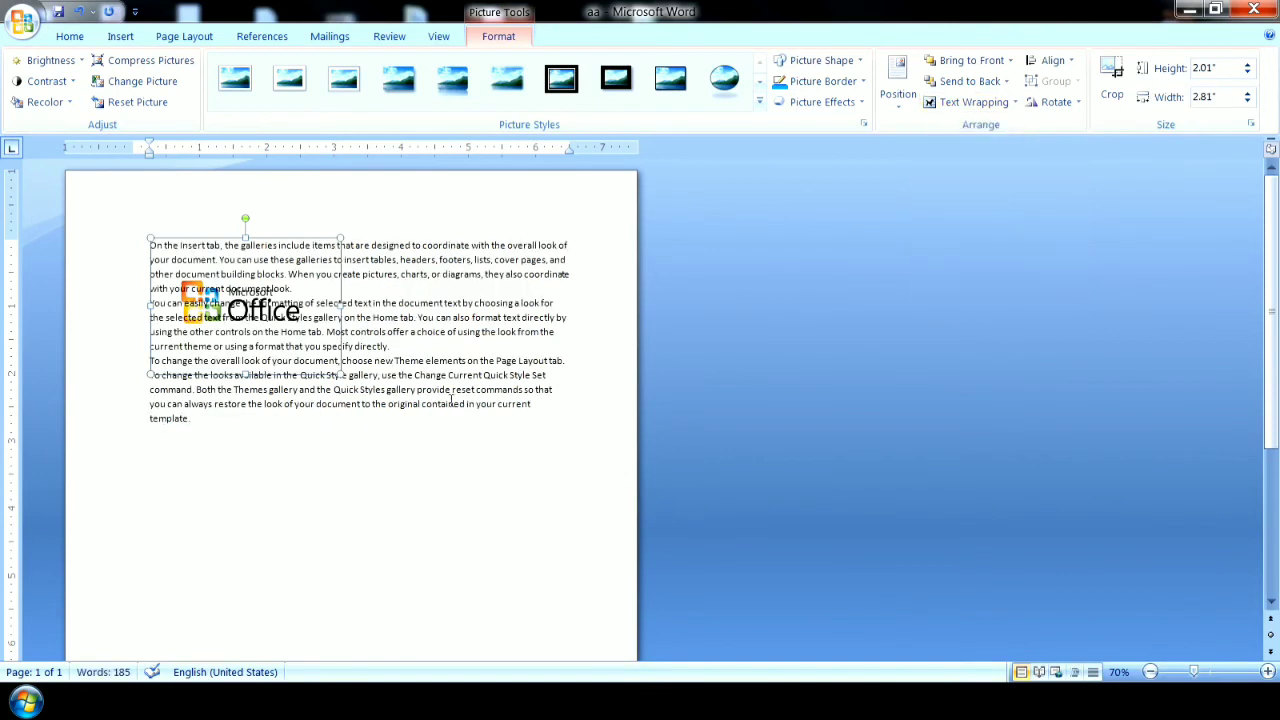
Set the logo's text wrapping to In Front of Text and move it right and slightly down over the paragraphs.
click(962, 102)
click(975, 211)
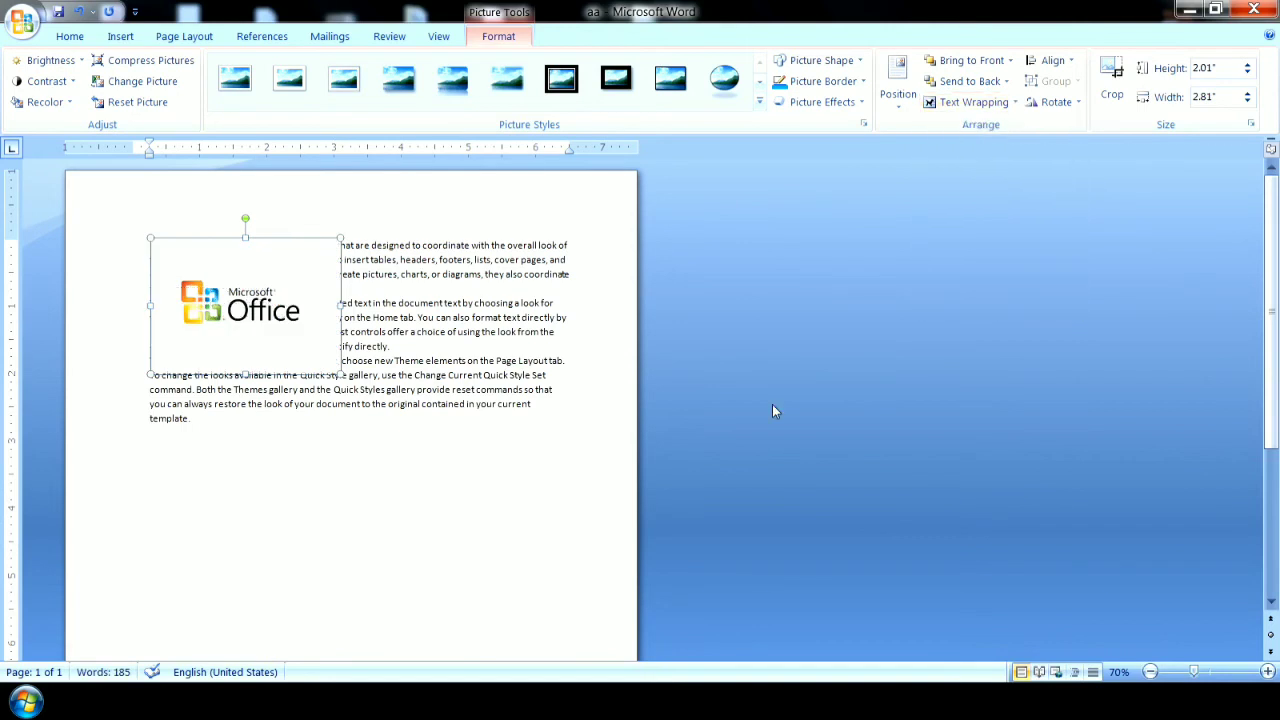
drag(259, 314, 343, 330)
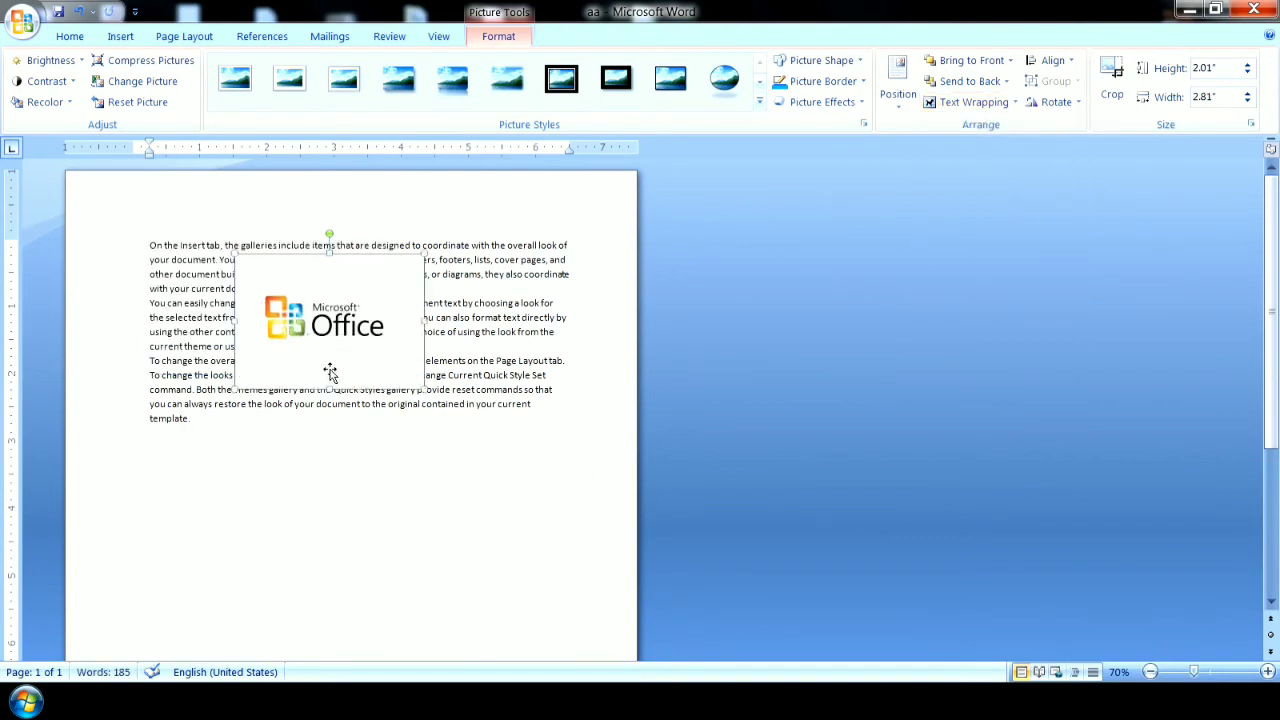
Change the logo's text wrapping to Tight so the paragraphs flow around both of its sides.
click(950, 104)
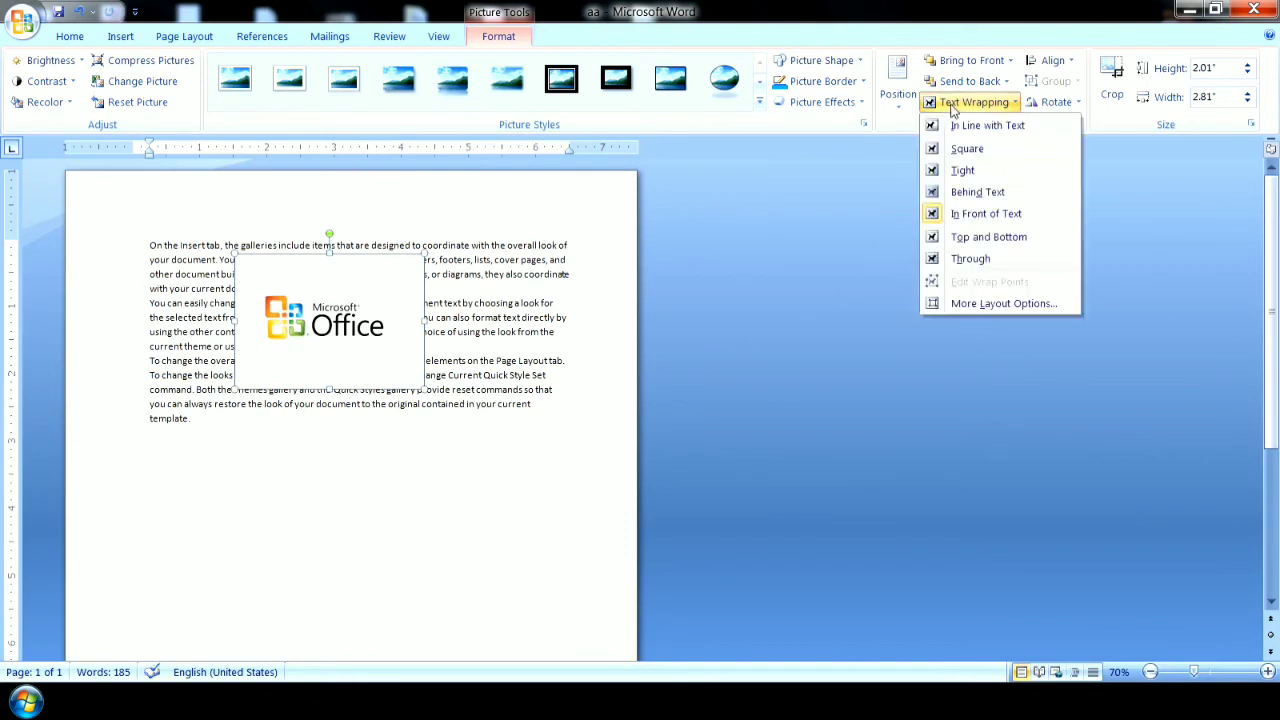
click(951, 172)
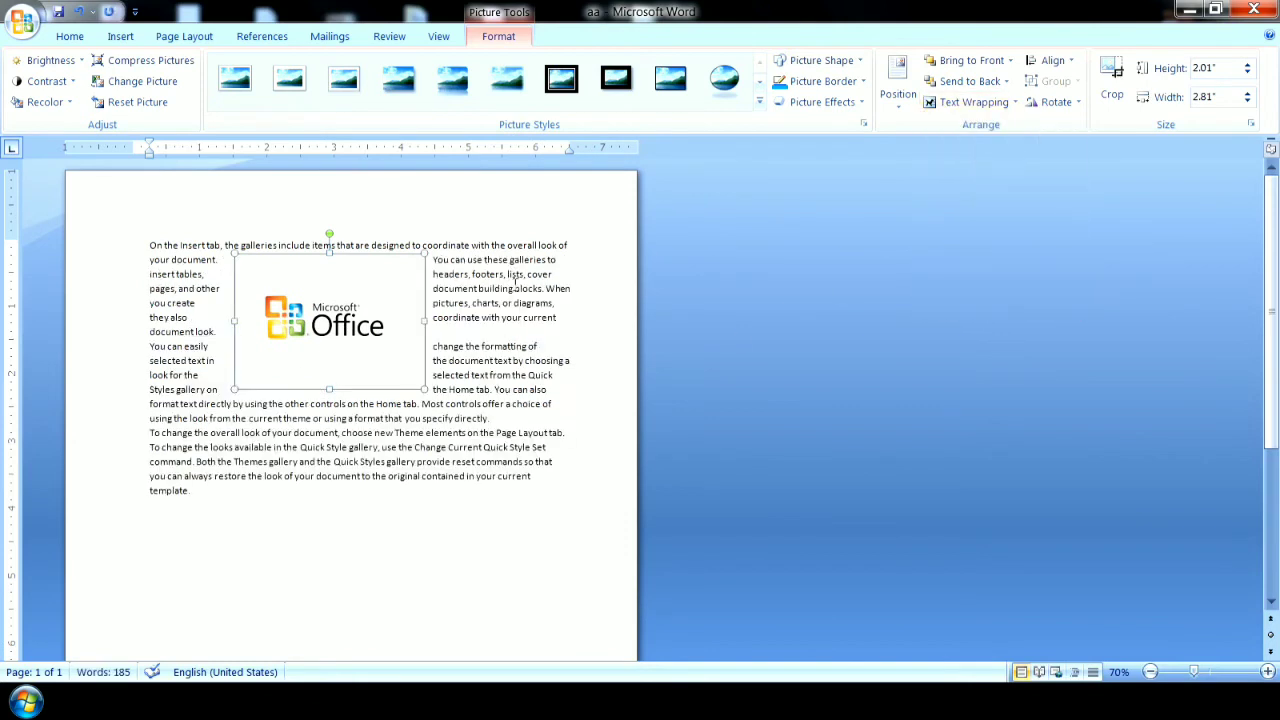
click(965, 102)
Align the Microsoft Office logo to the right, to the center and finally to the left of the text.
click(1053, 60)
click(1066, 130)
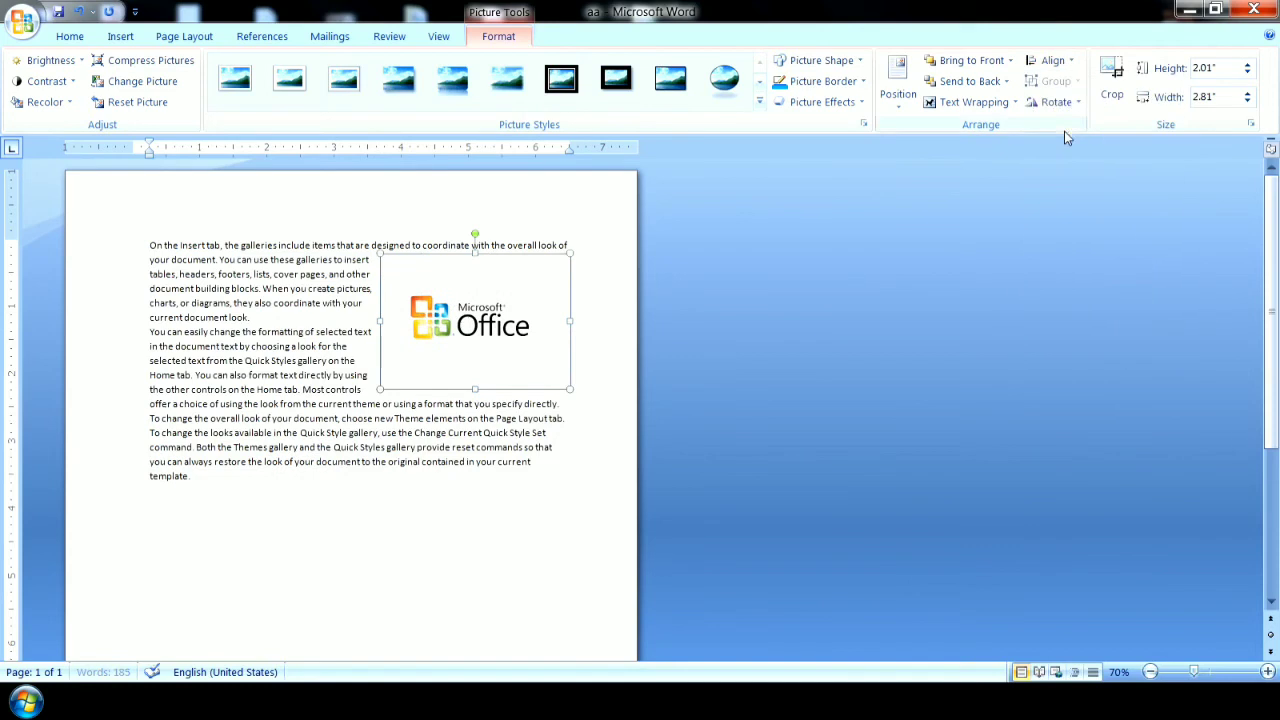
click(1052, 62)
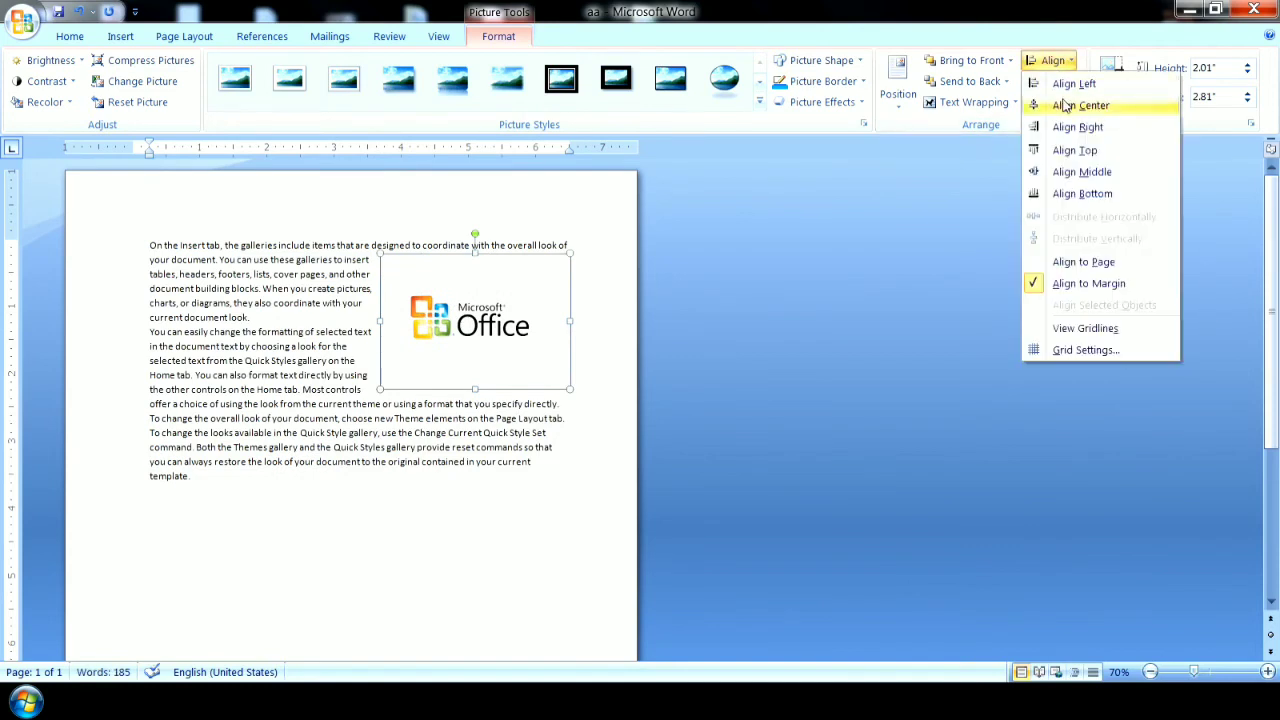
click(1072, 105)
click(1054, 64)
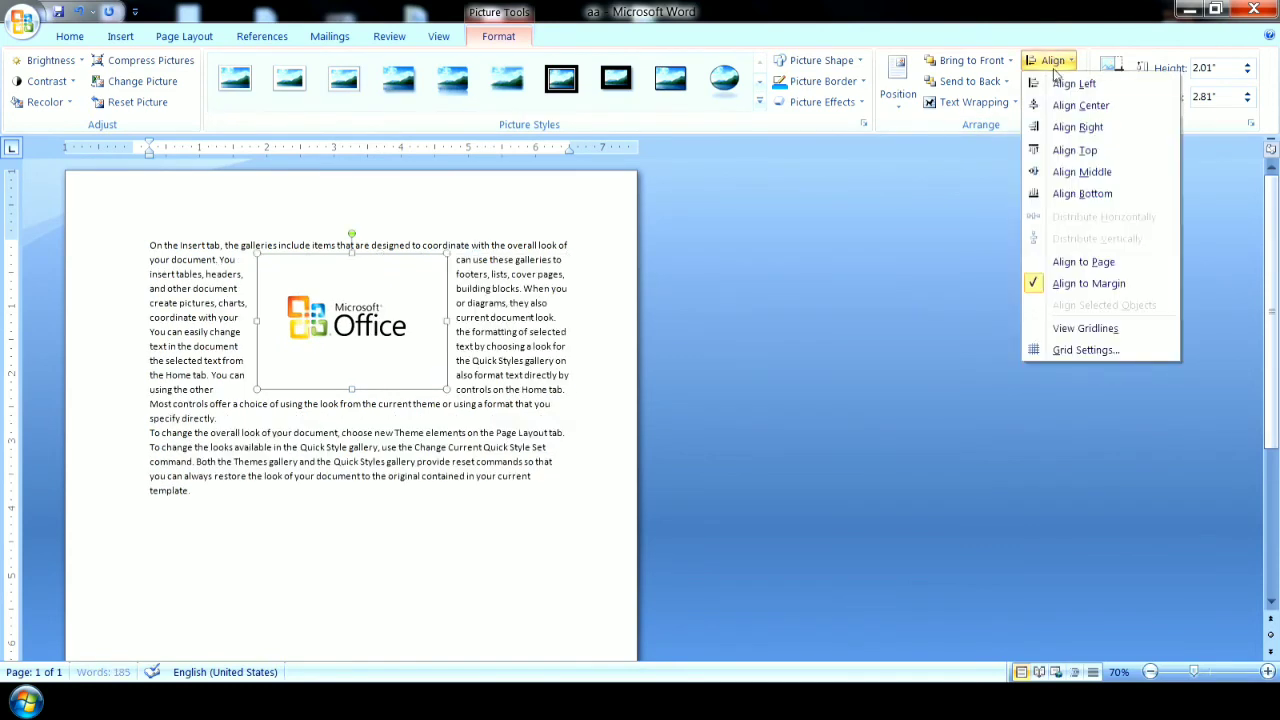
click(1060, 84)
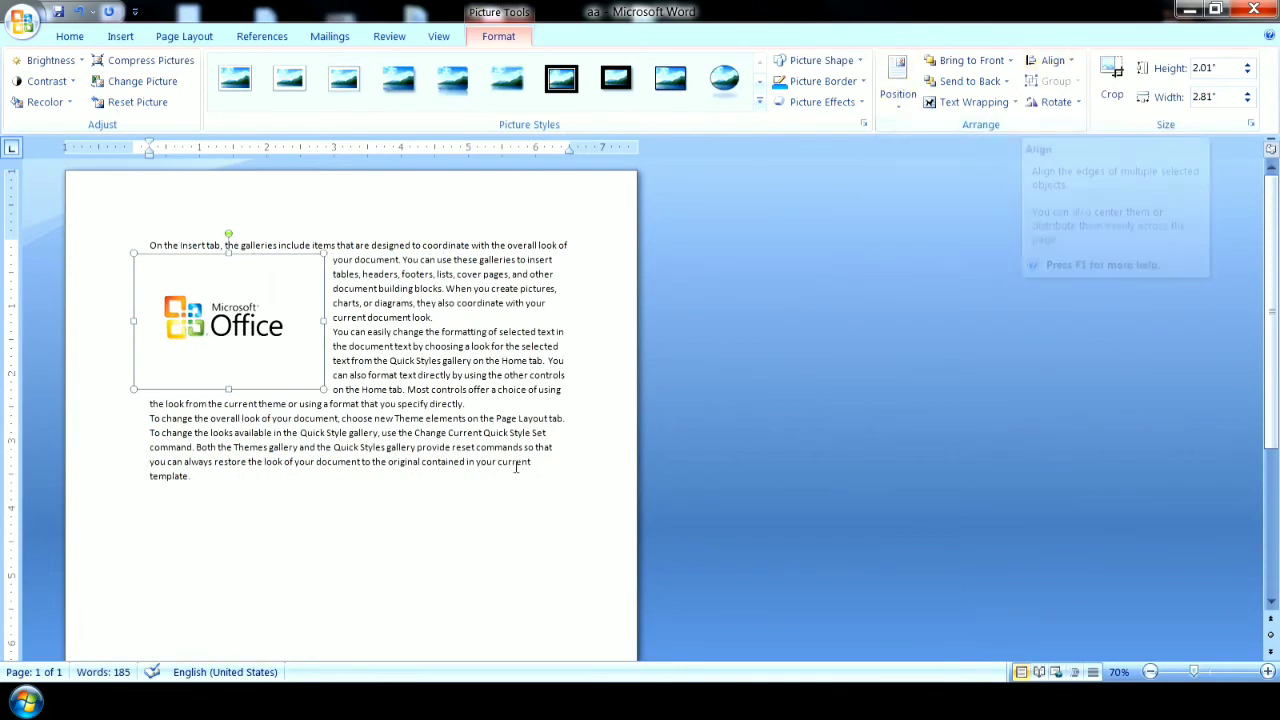
Select all the paragraphs together with the logo and delete them to empty the page.
drag(364, 536, 80, 208)
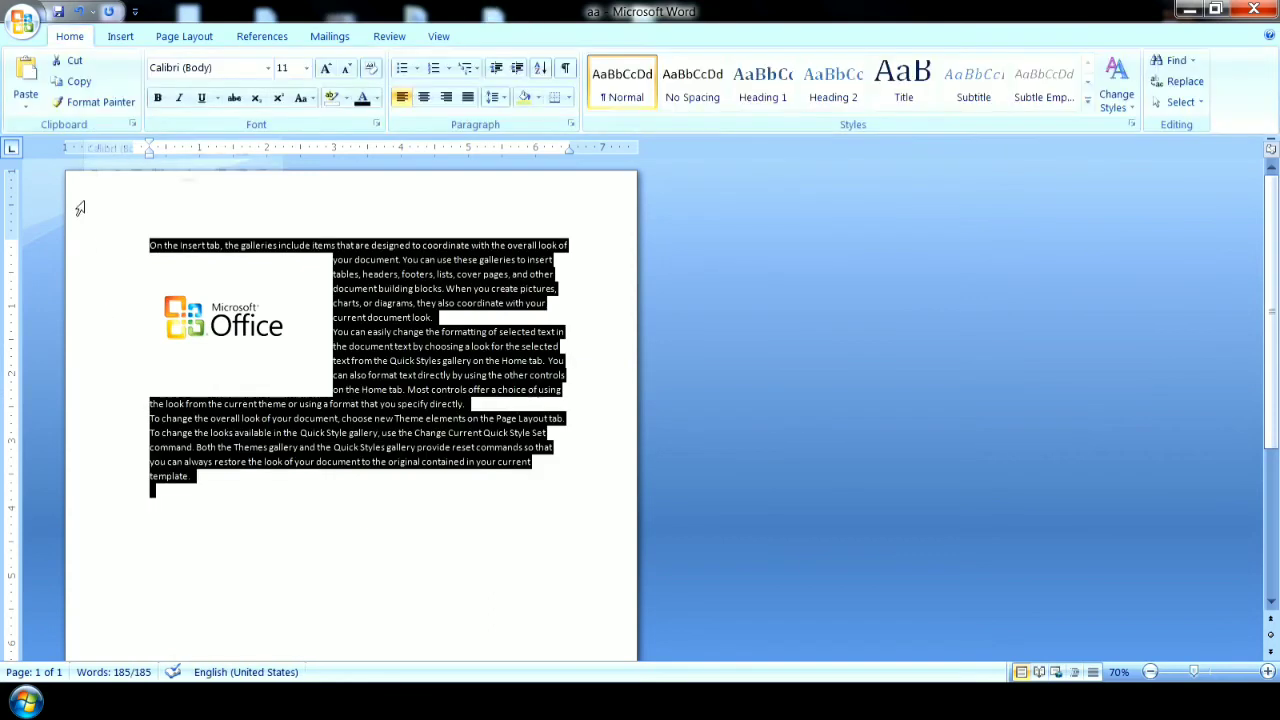
key(Delete)
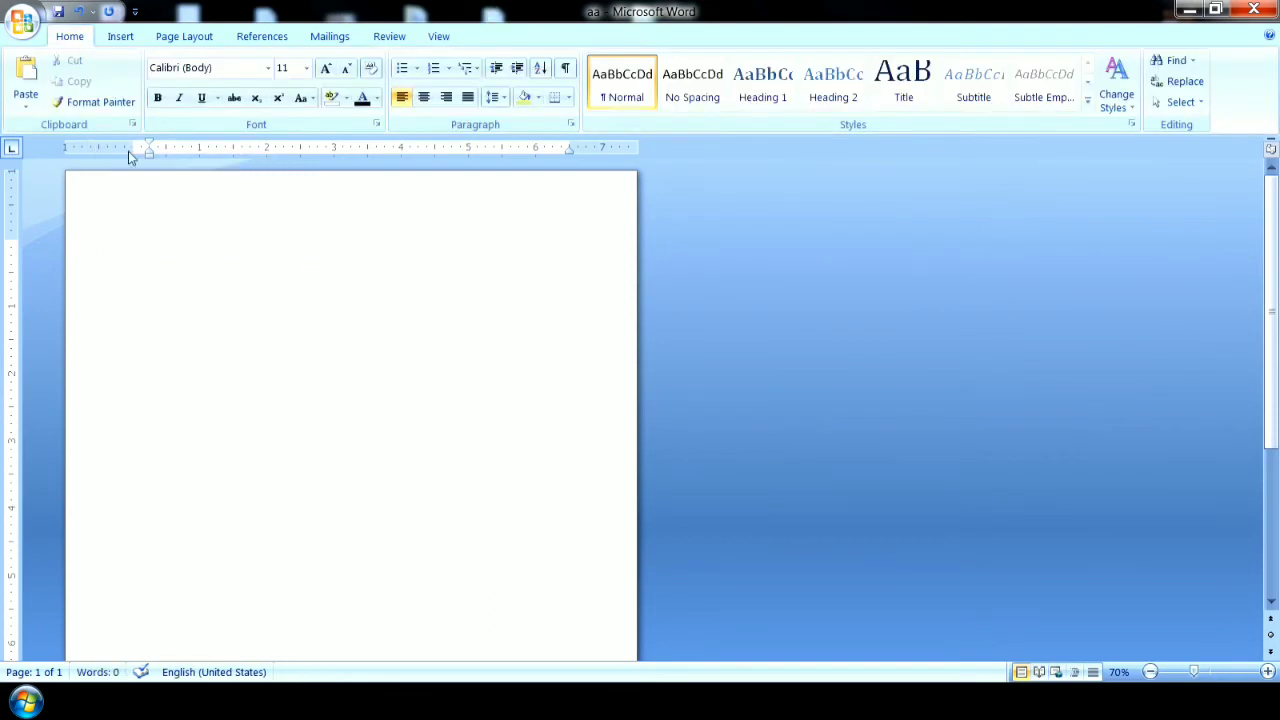
click(117, 40)
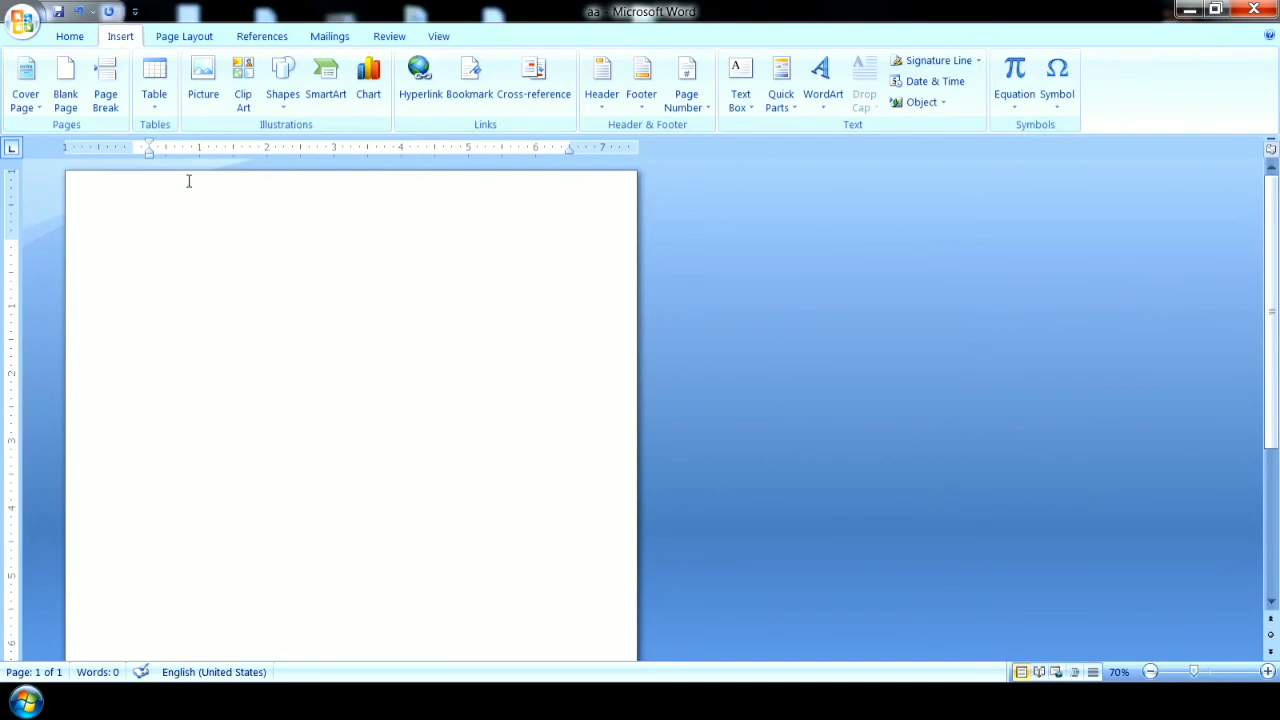
click(206, 100)
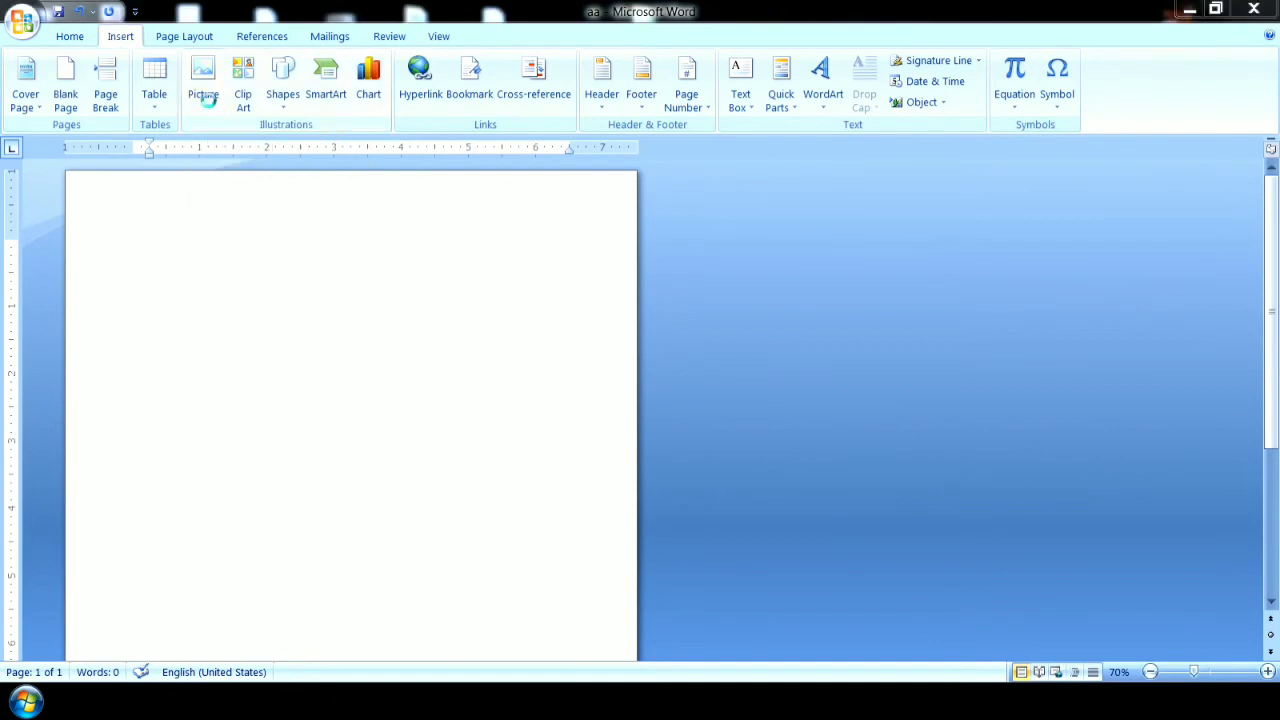
click(662, 109)
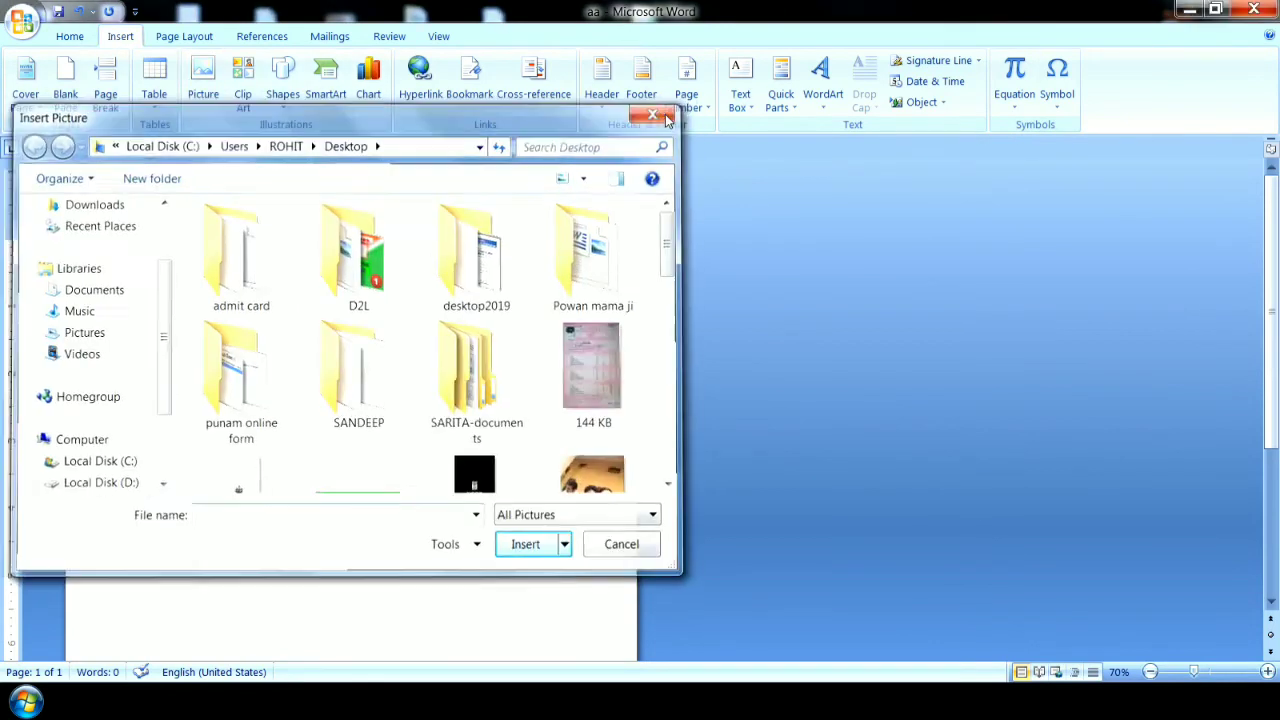
click(206, 100)
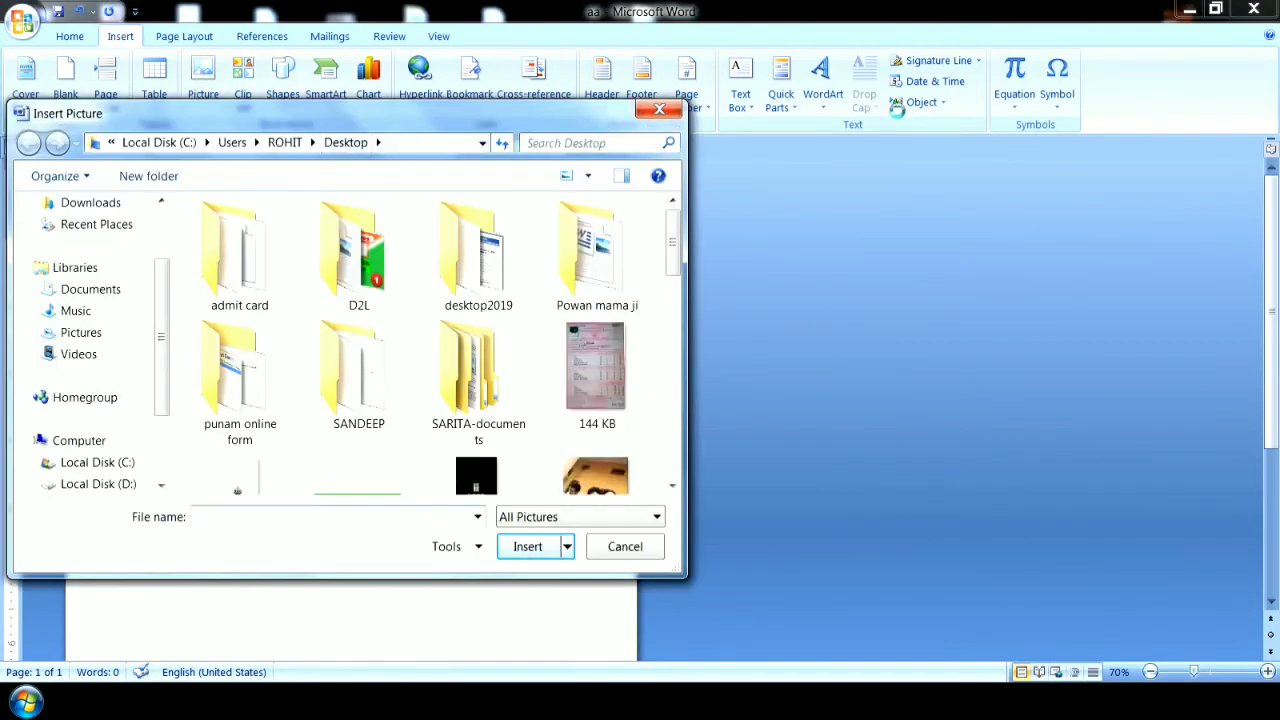
click(660, 109)
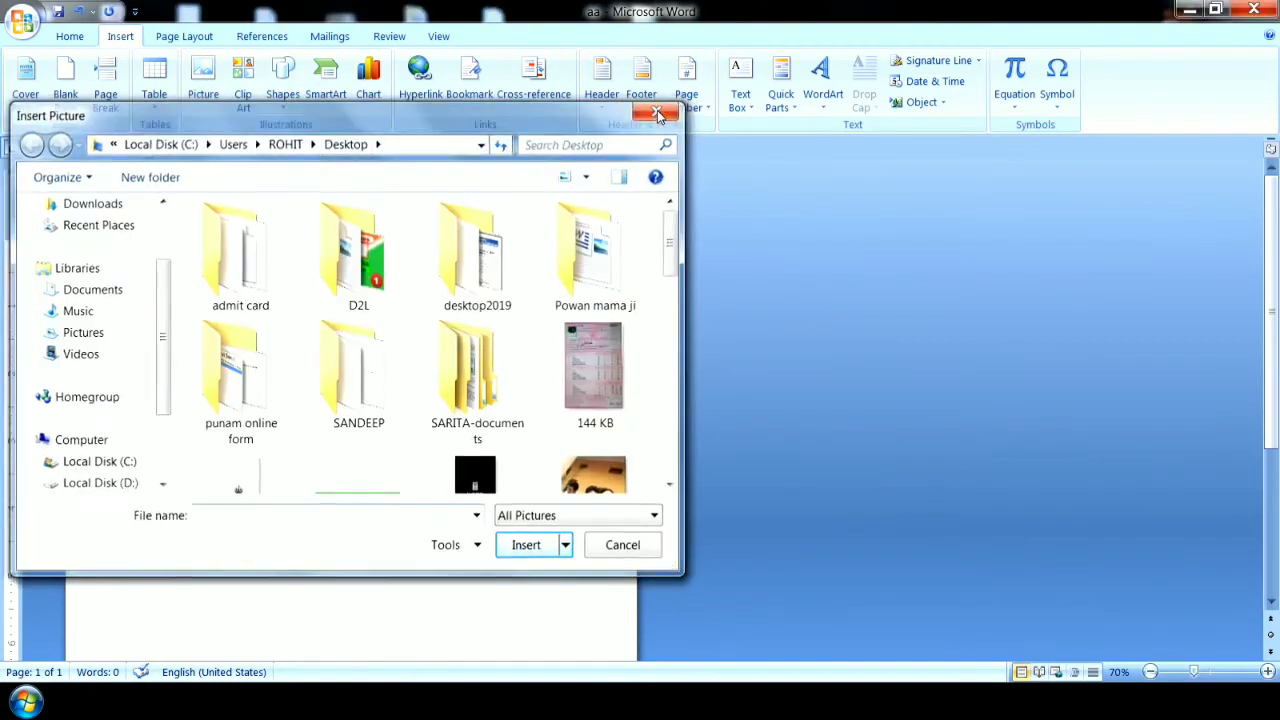
Search the clip art for "girl" and insert the vet-and-girl clip and the scout leader clip.
click(247, 96)
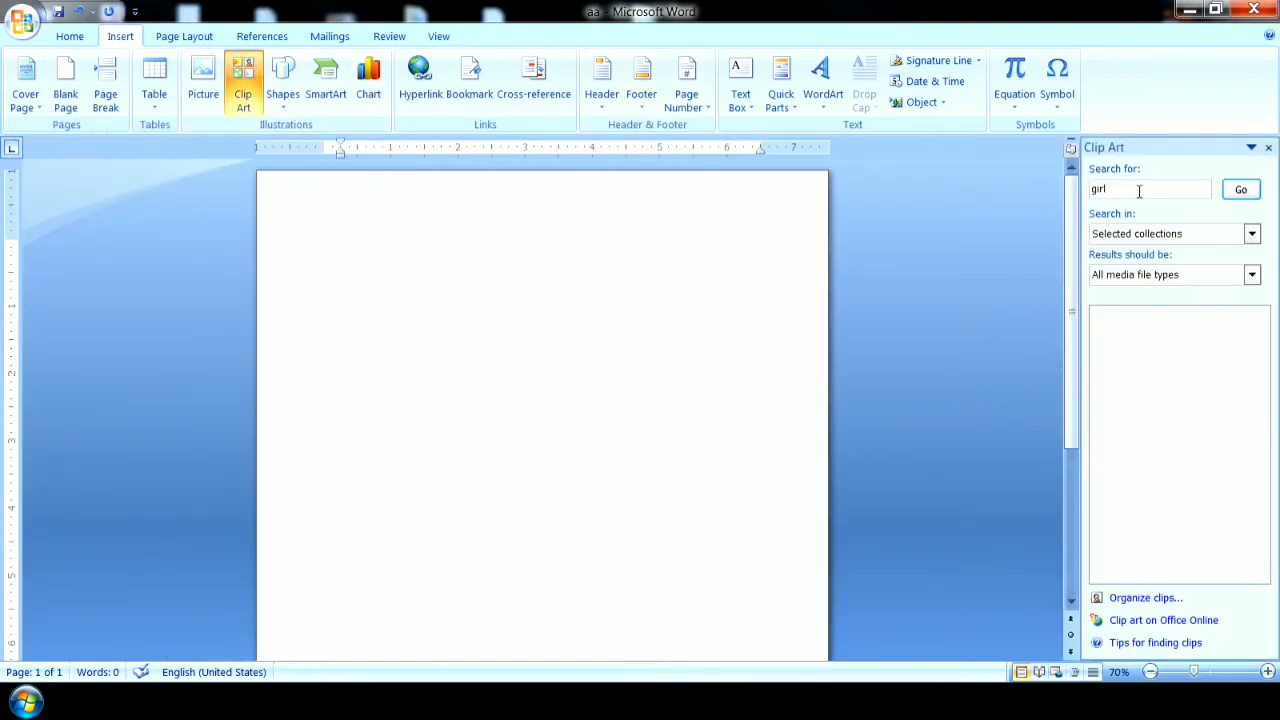
click(1137, 191)
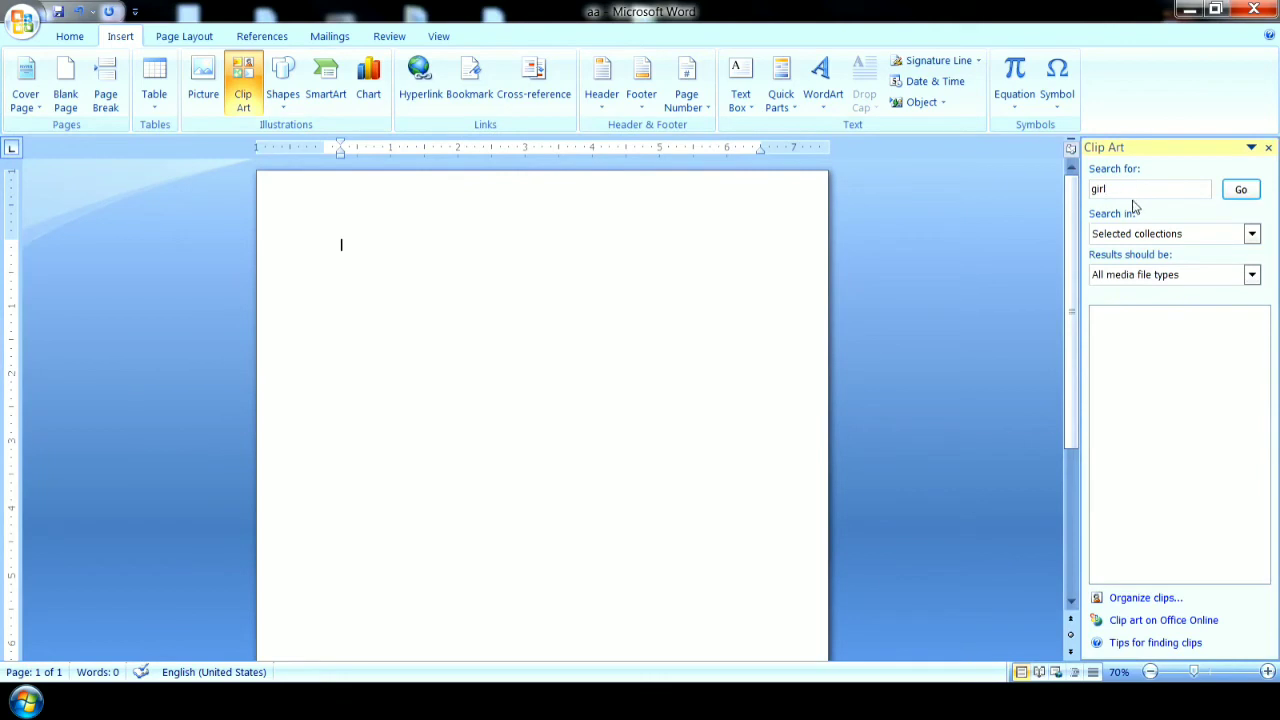
click(1241, 191)
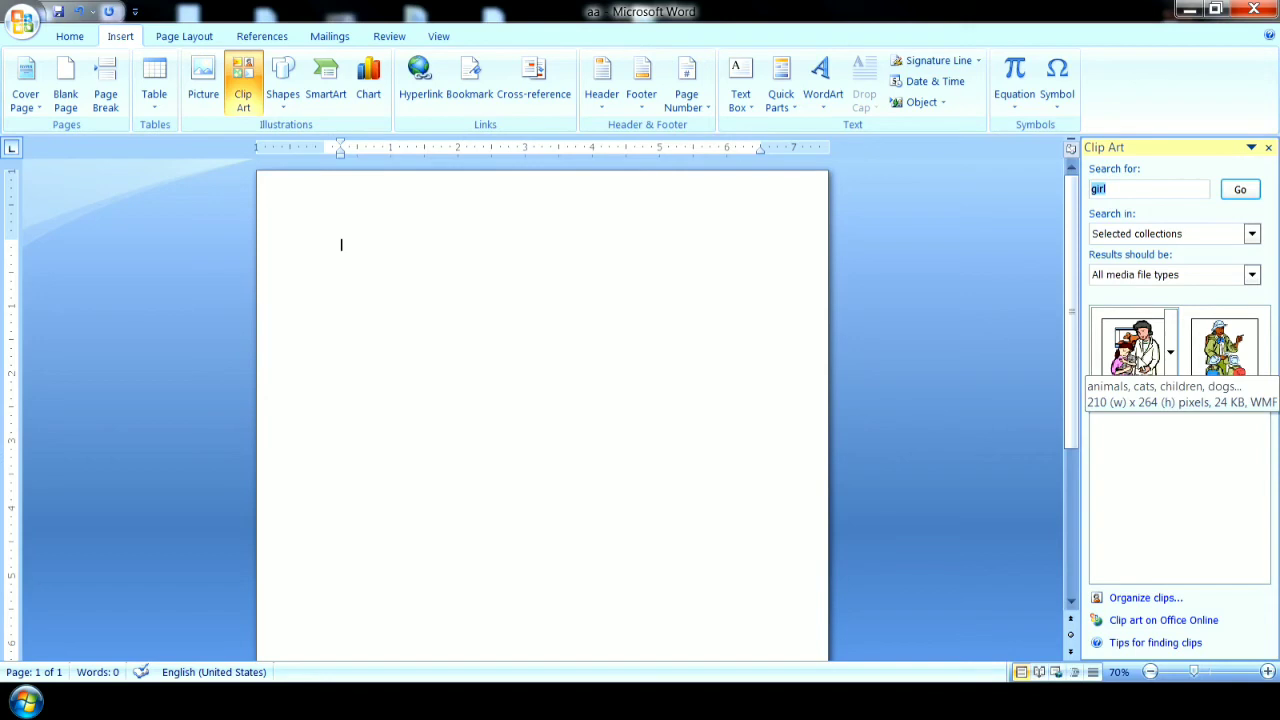
click(1134, 358)
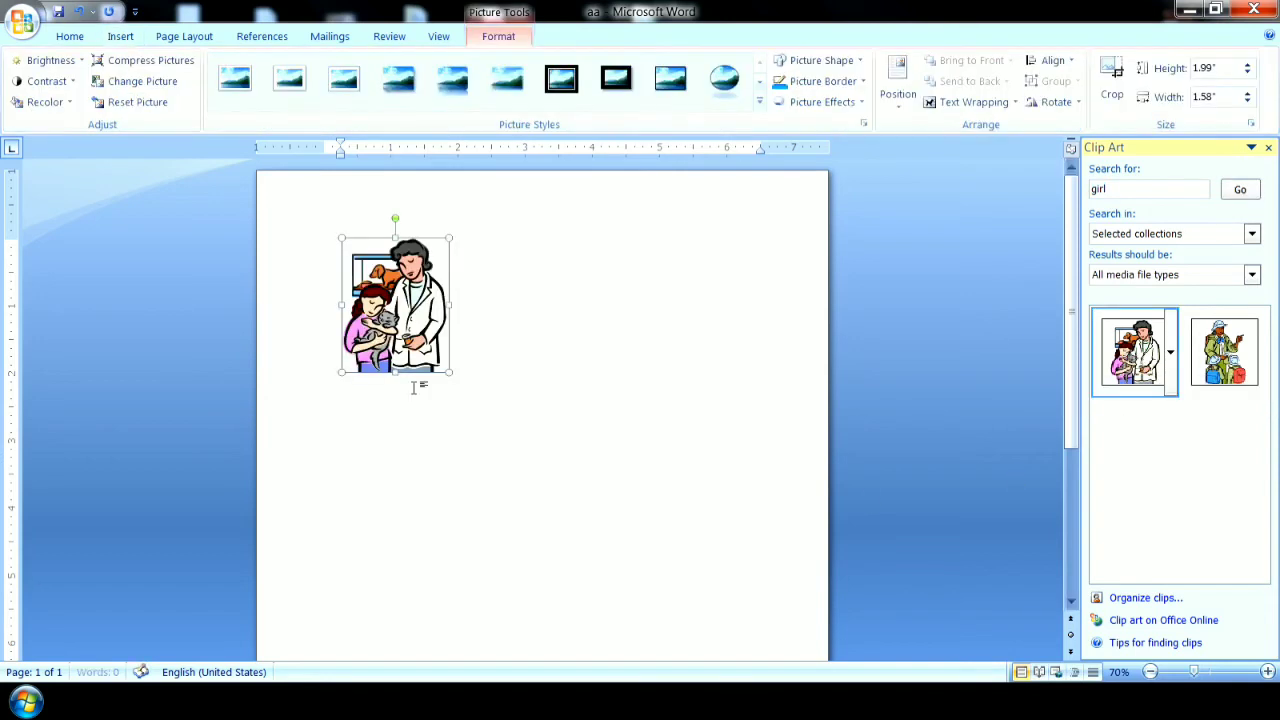
click(1236, 356)
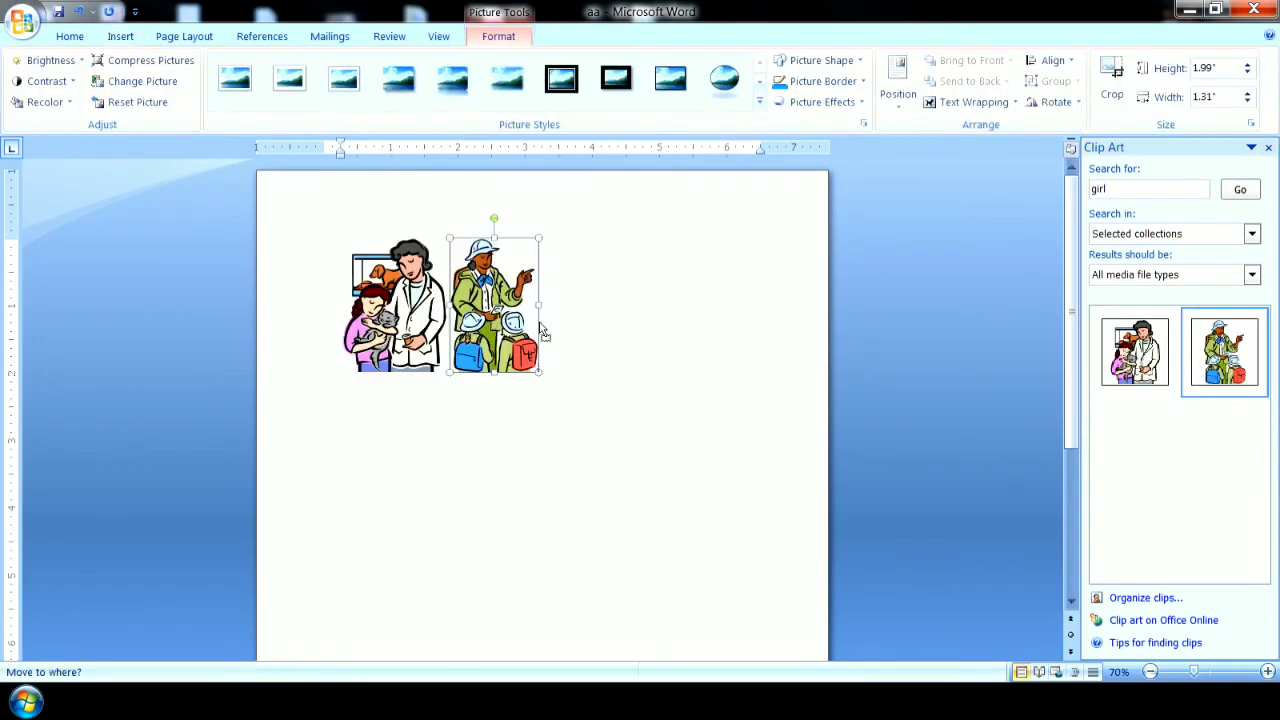
Search the clip art for "car" and insert the green car and the yellow racing car.
click(1143, 191)
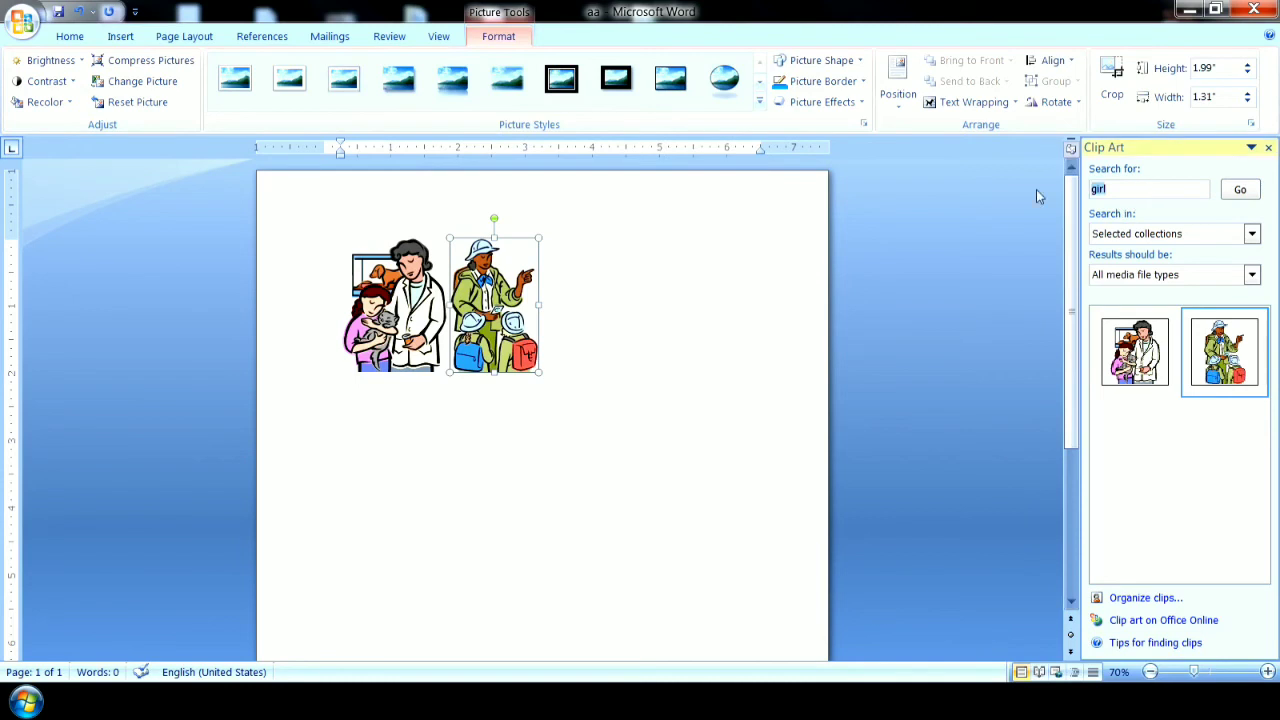
text(car)
click(1240, 190)
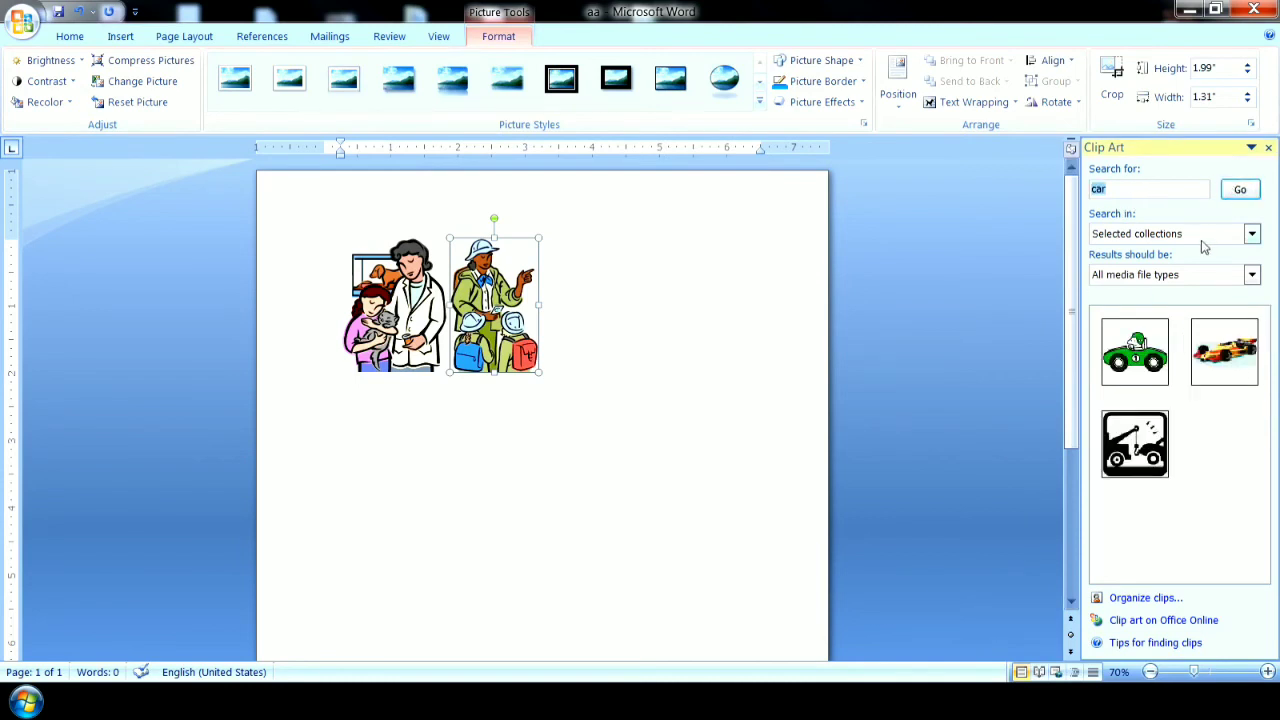
click(1125, 355)
click(1222, 352)
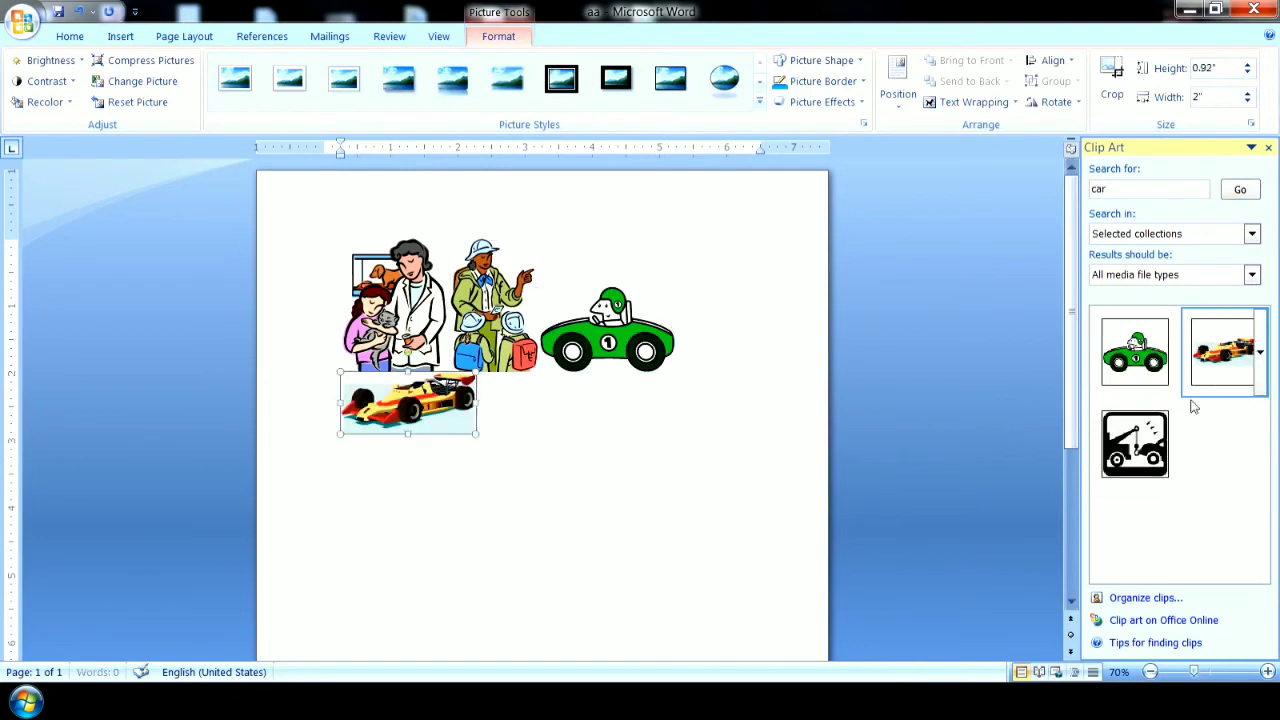
Insert the tow truck clip, then delete all the vehicle clips and the scout leader, keeping only the vet-and-girl clip.
click(1136, 445)
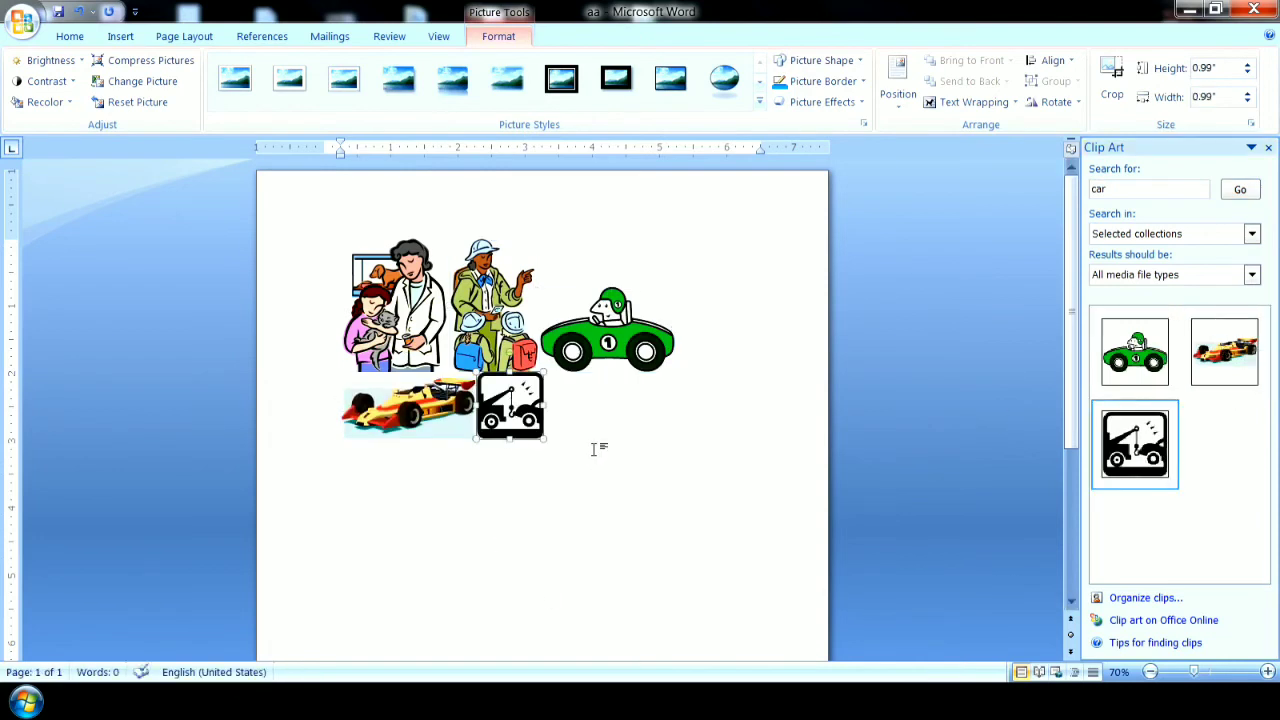
click(611, 341)
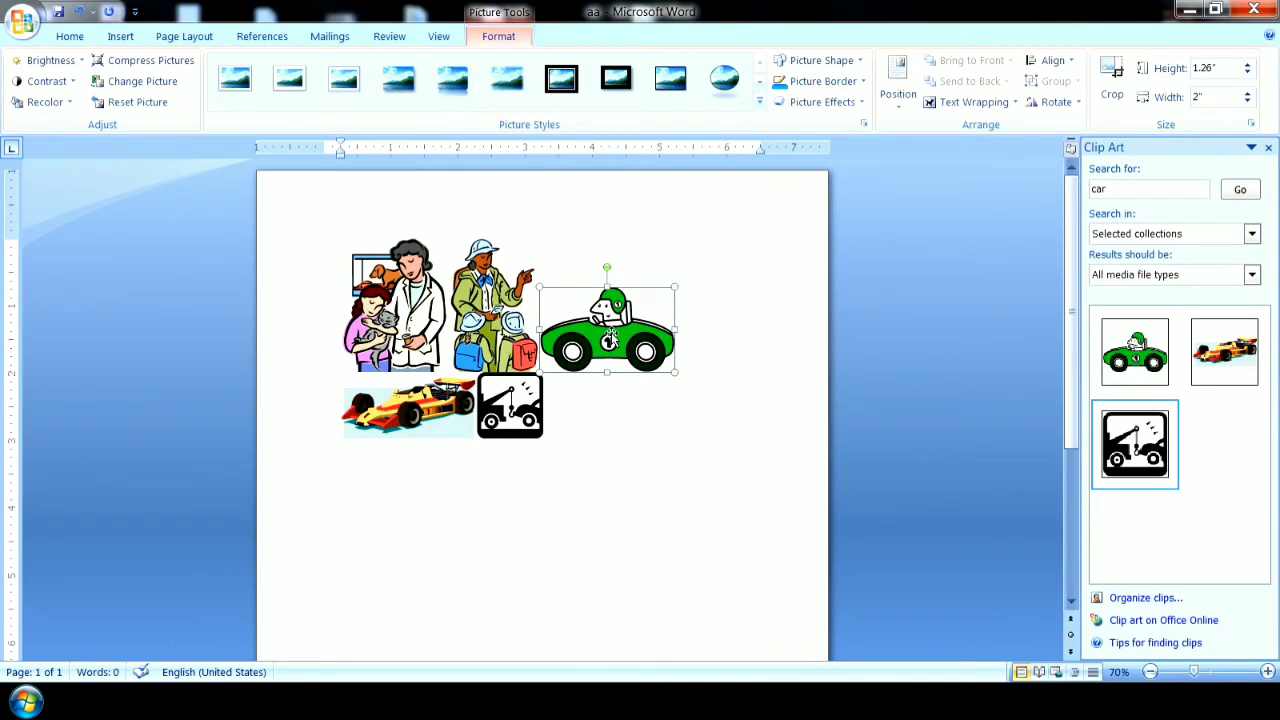
key(Delete)
click(597, 352)
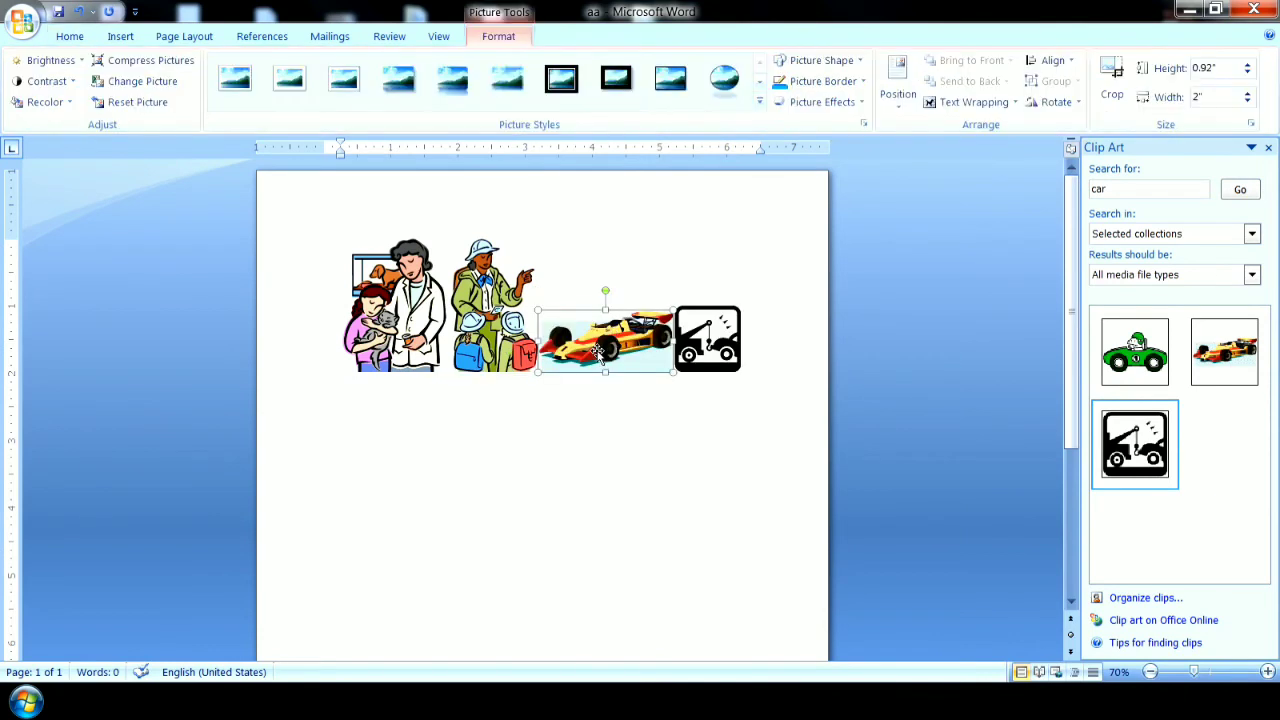
key(Delete)
click(572, 358)
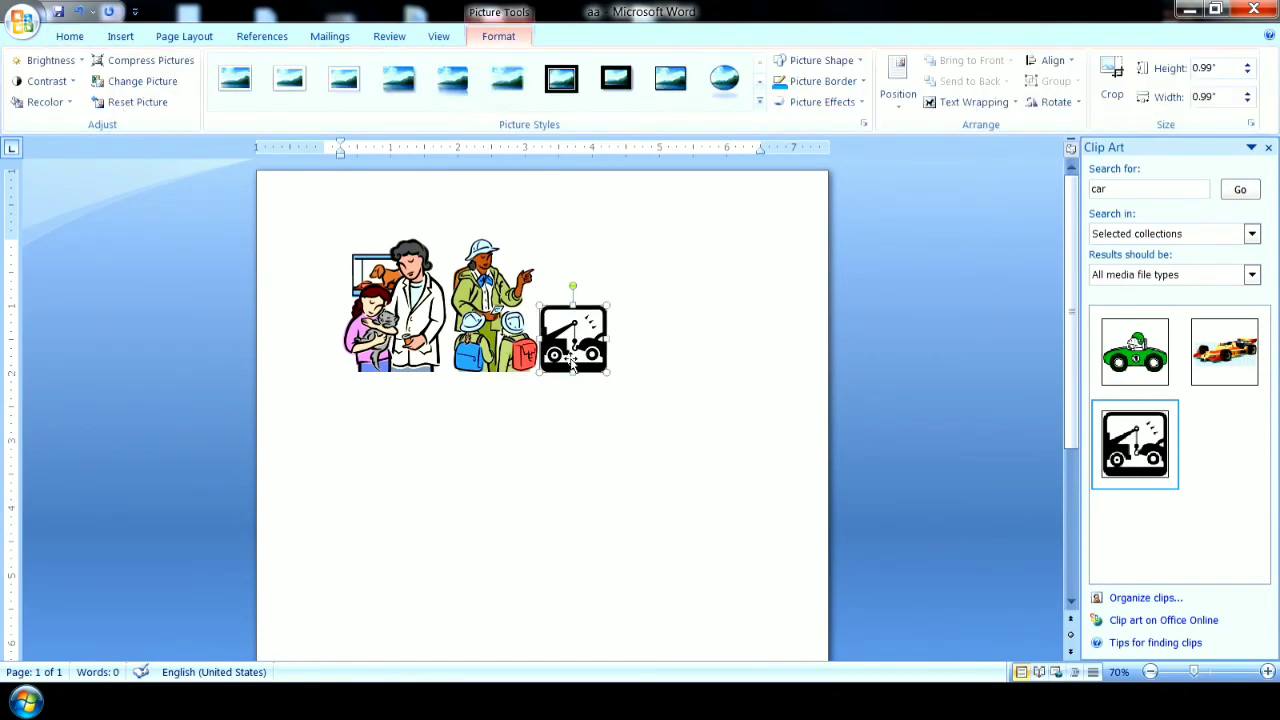
key(Delete)
click(494, 330)
key(Delete)
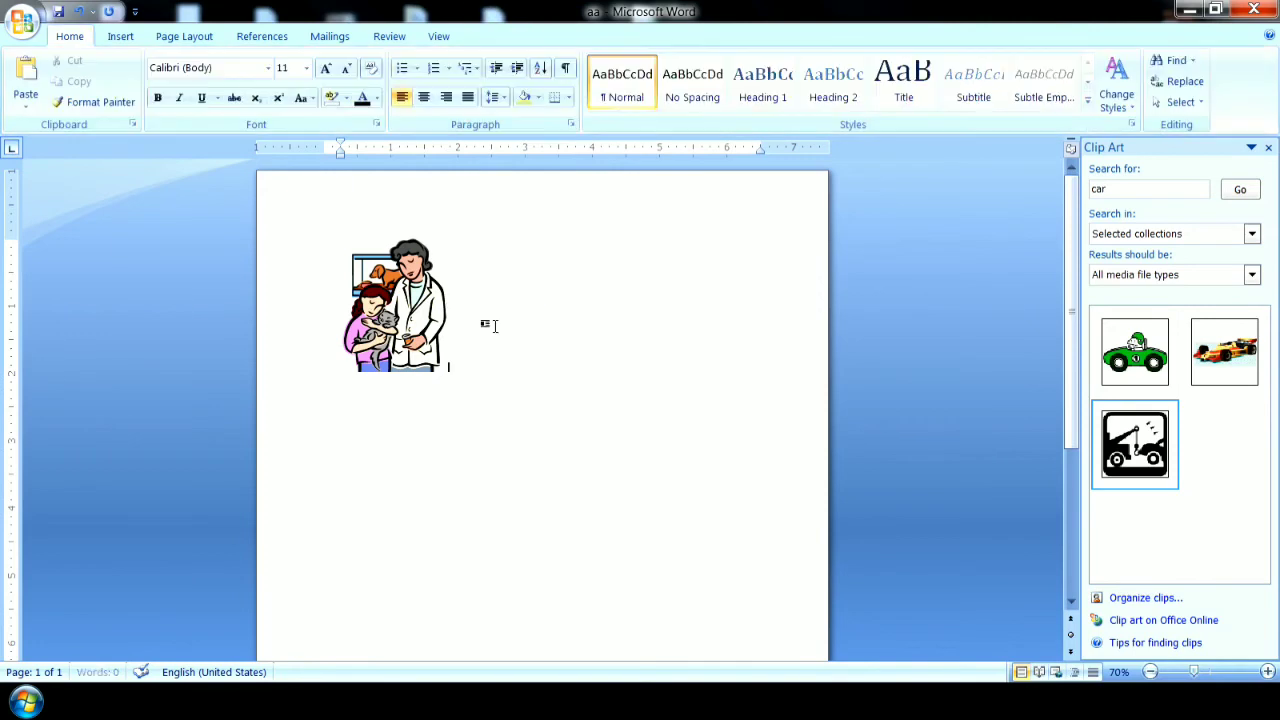
Insert the green car clip again and position it at the page's top right with square text wrapping.
click(400, 335)
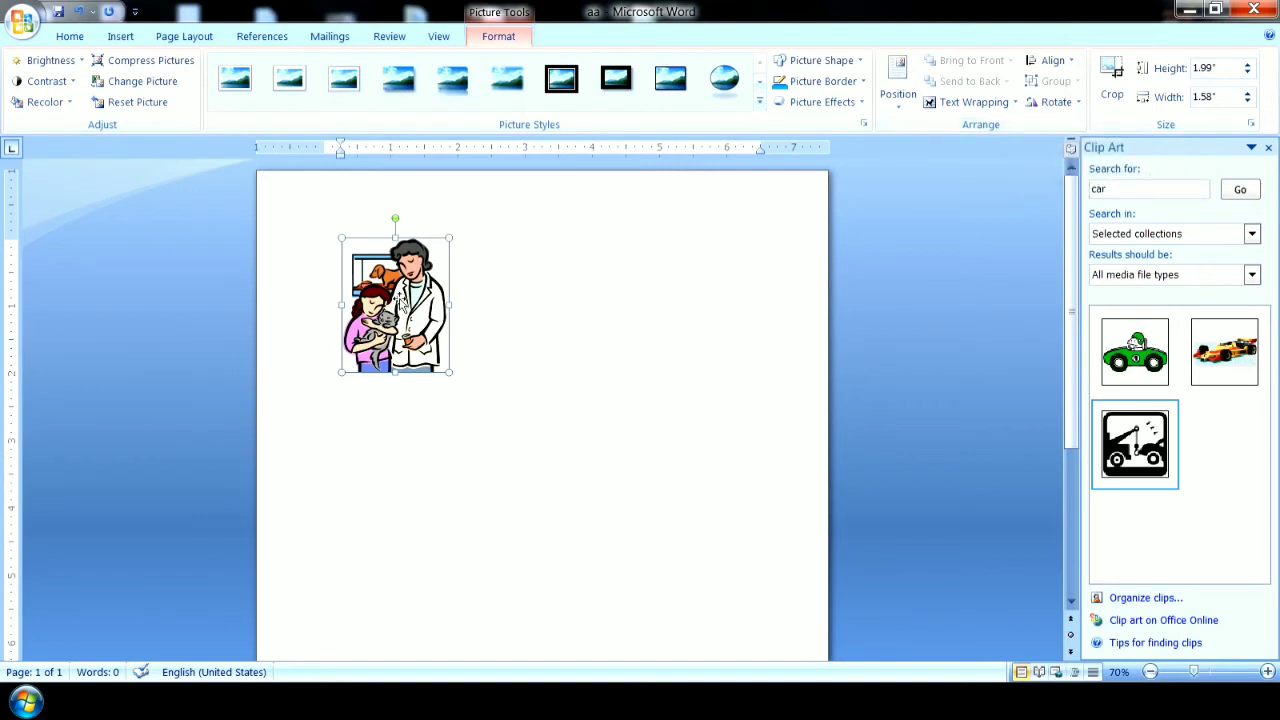
drag(1143, 330, 590, 337)
click(1113, 388)
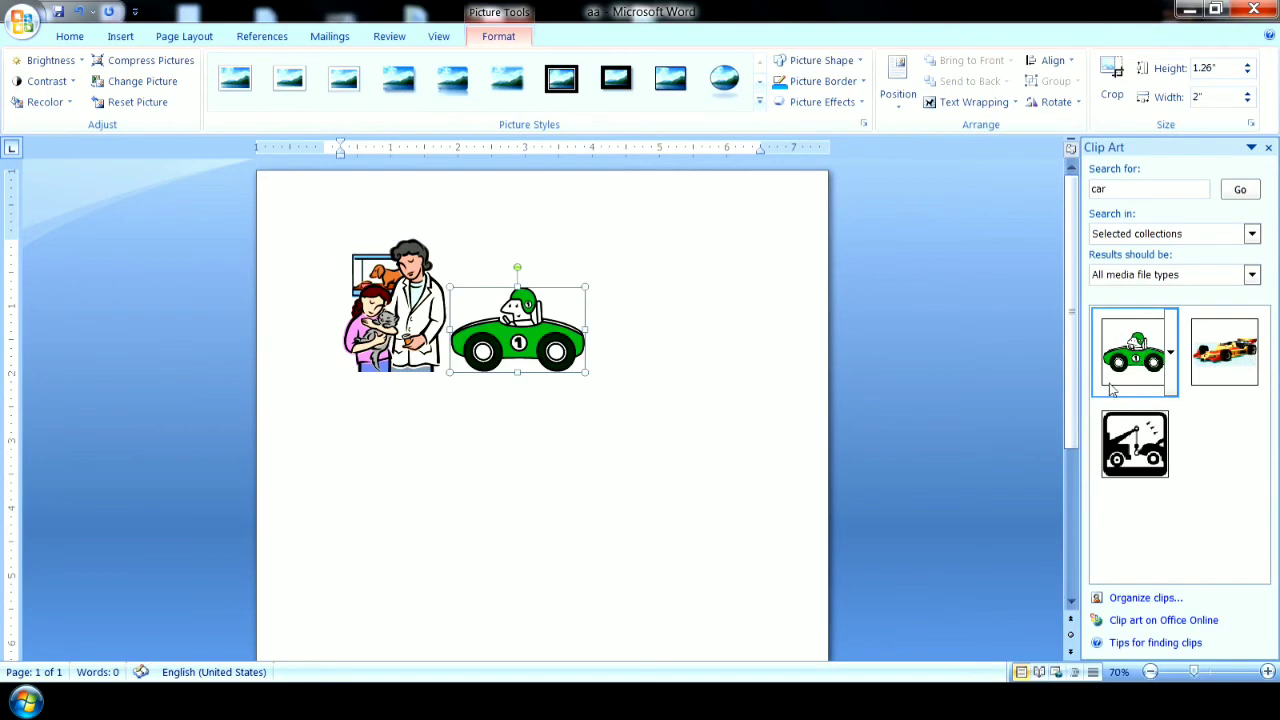
click(898, 80)
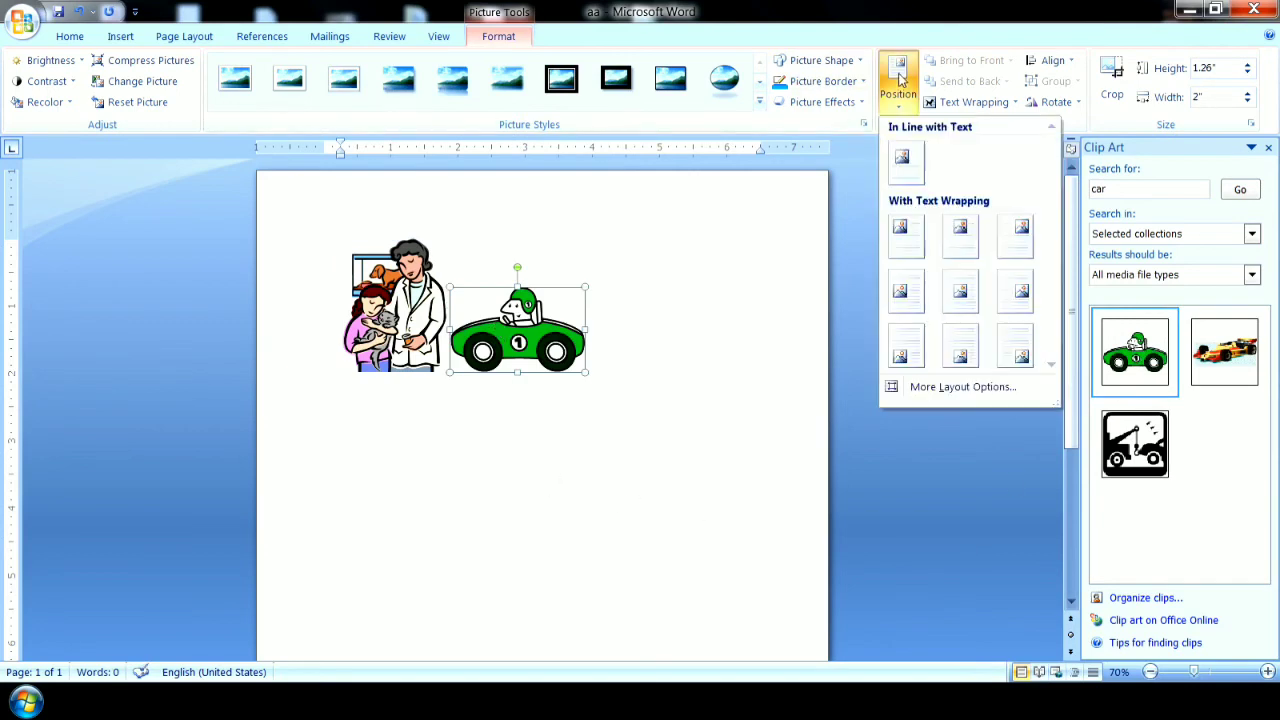
click(1021, 230)
click(700, 440)
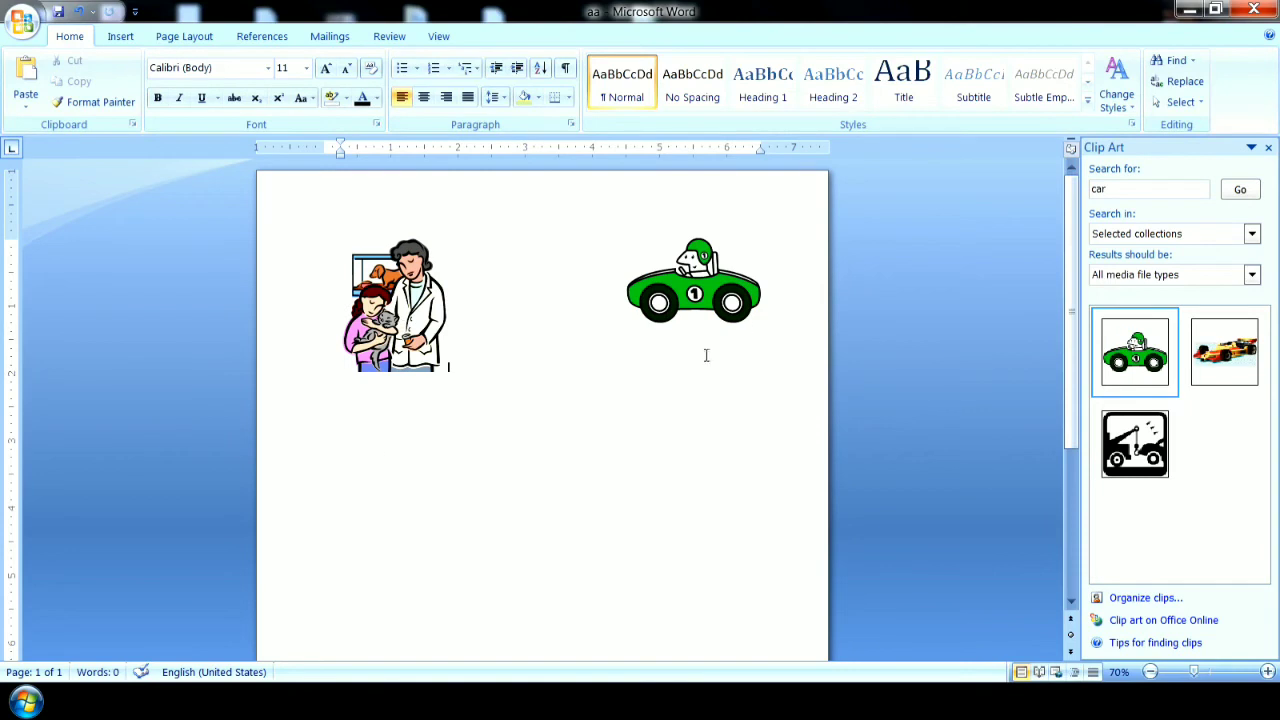
Select the vet-and-girl clip and the green car in turn to compare the arrangement options offered for each.
click(384, 370)
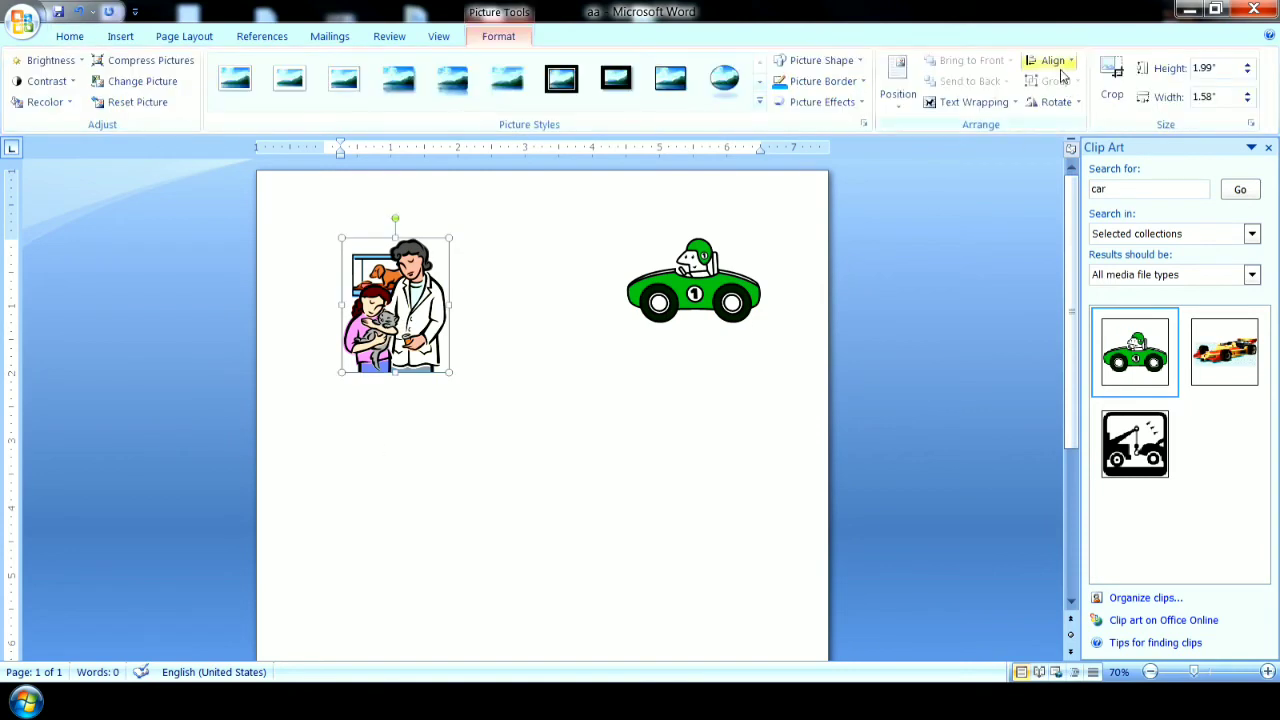
click(738, 292)
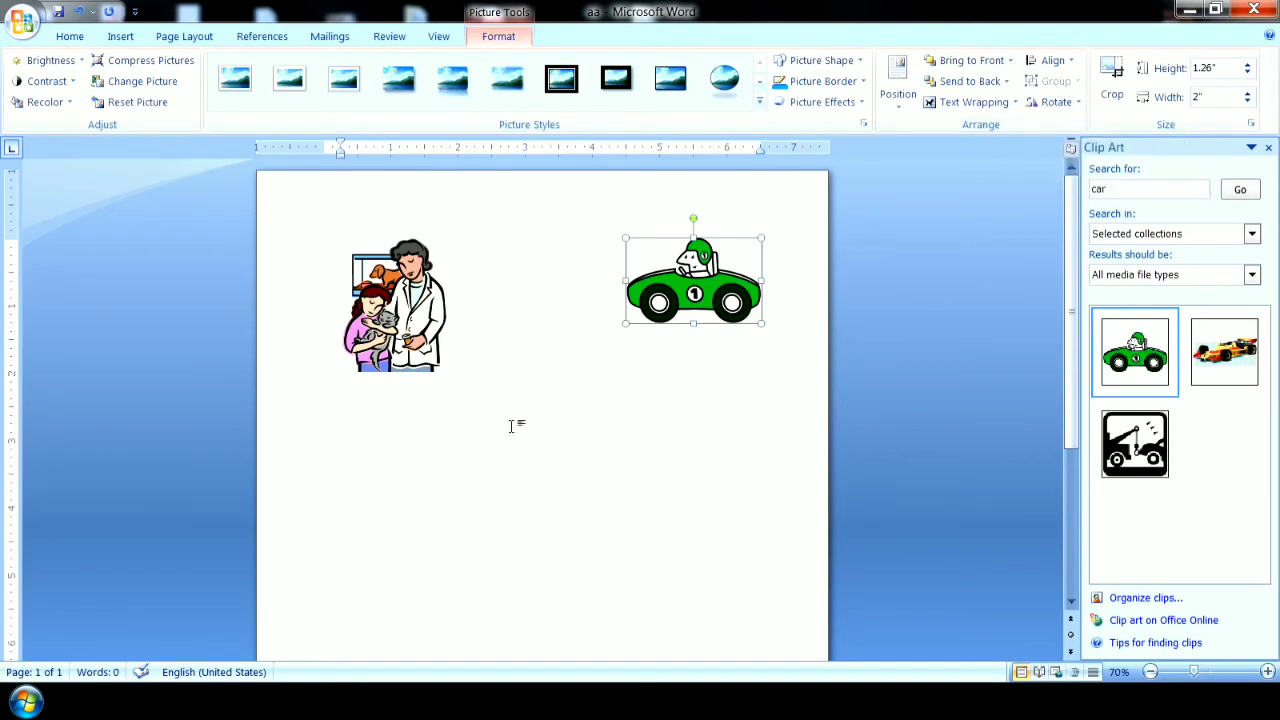
click(416, 318)
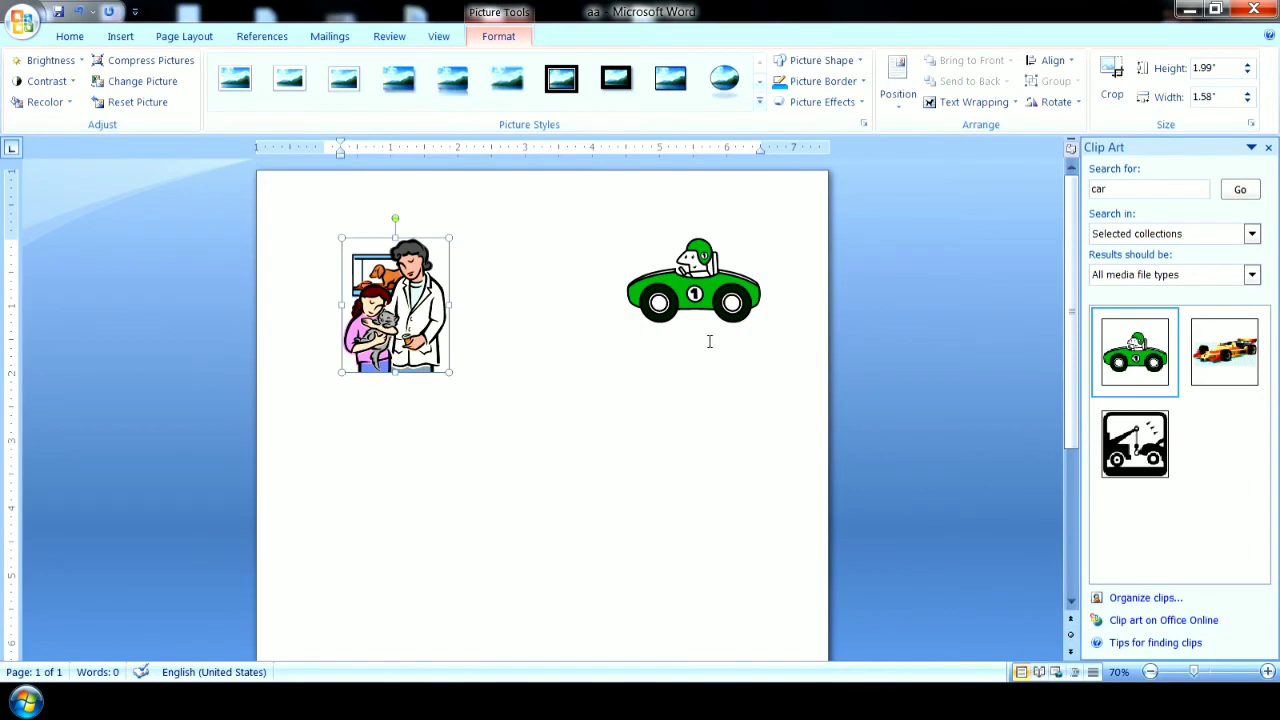
click(703, 306)
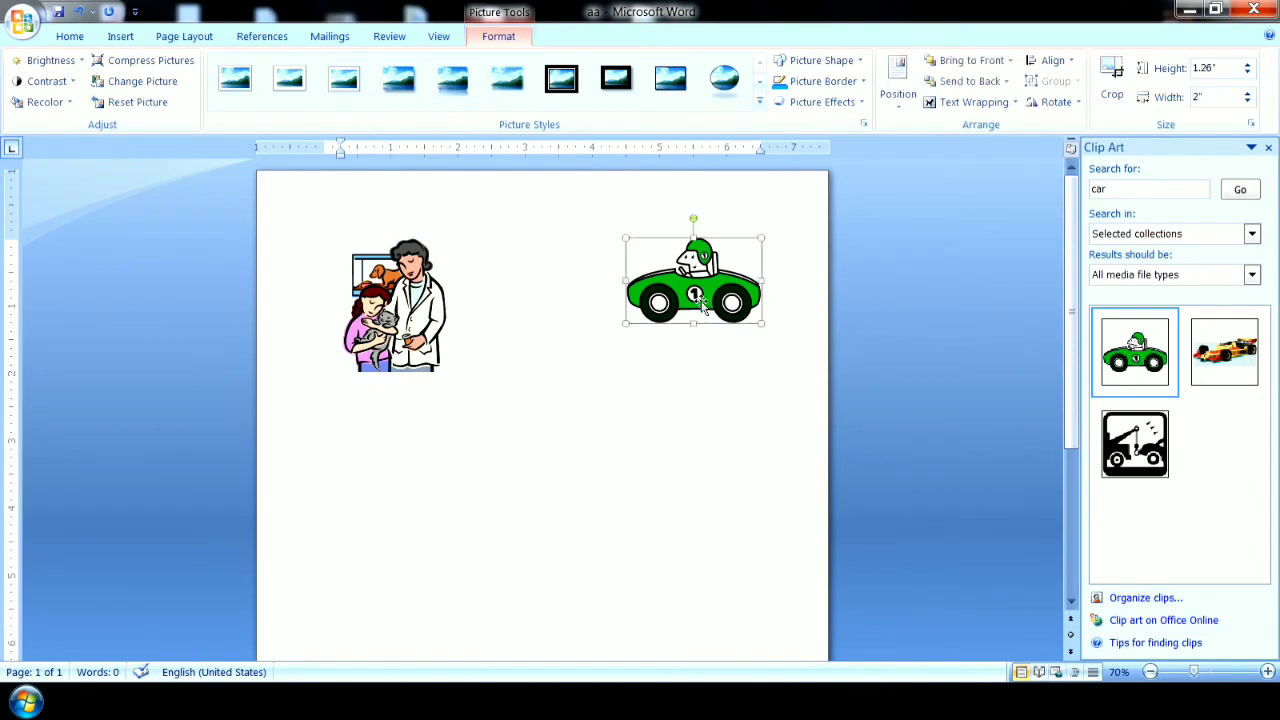
click(423, 336)
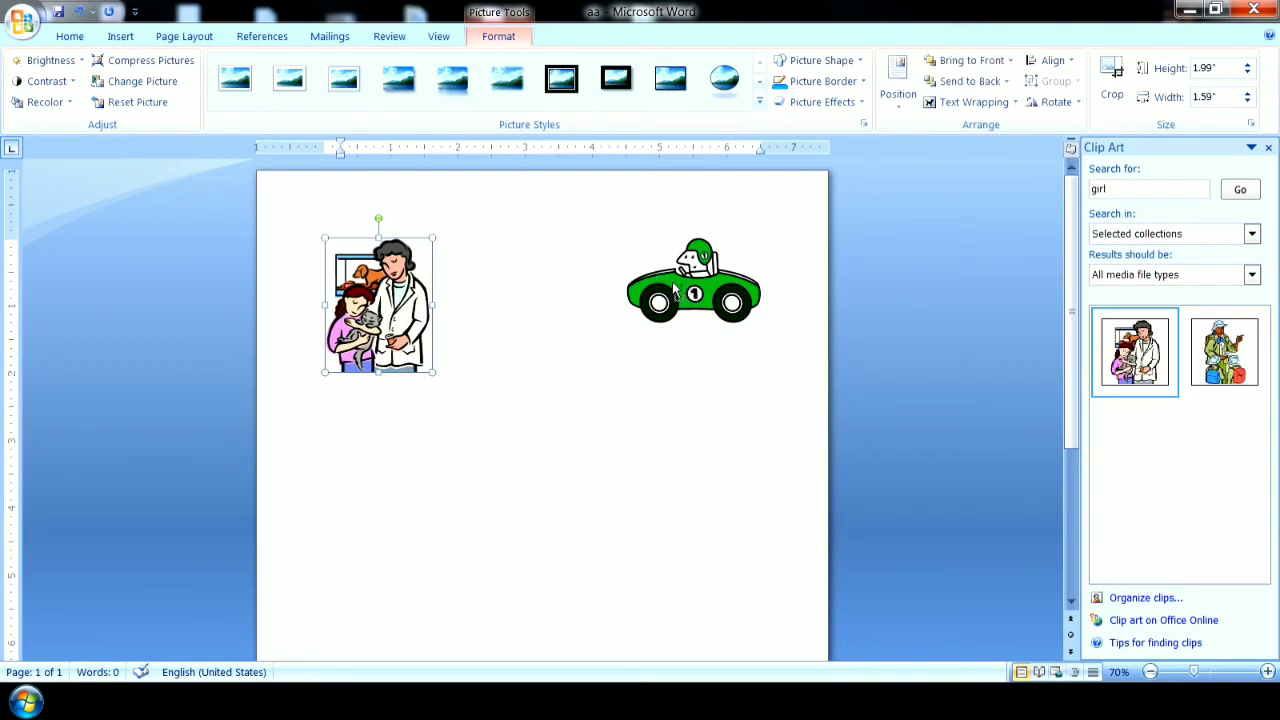
Practise selecting the vet-and-girl clip and the green car together, clearing the selection between attempts and ending with both selected.
shift+click(679, 291)
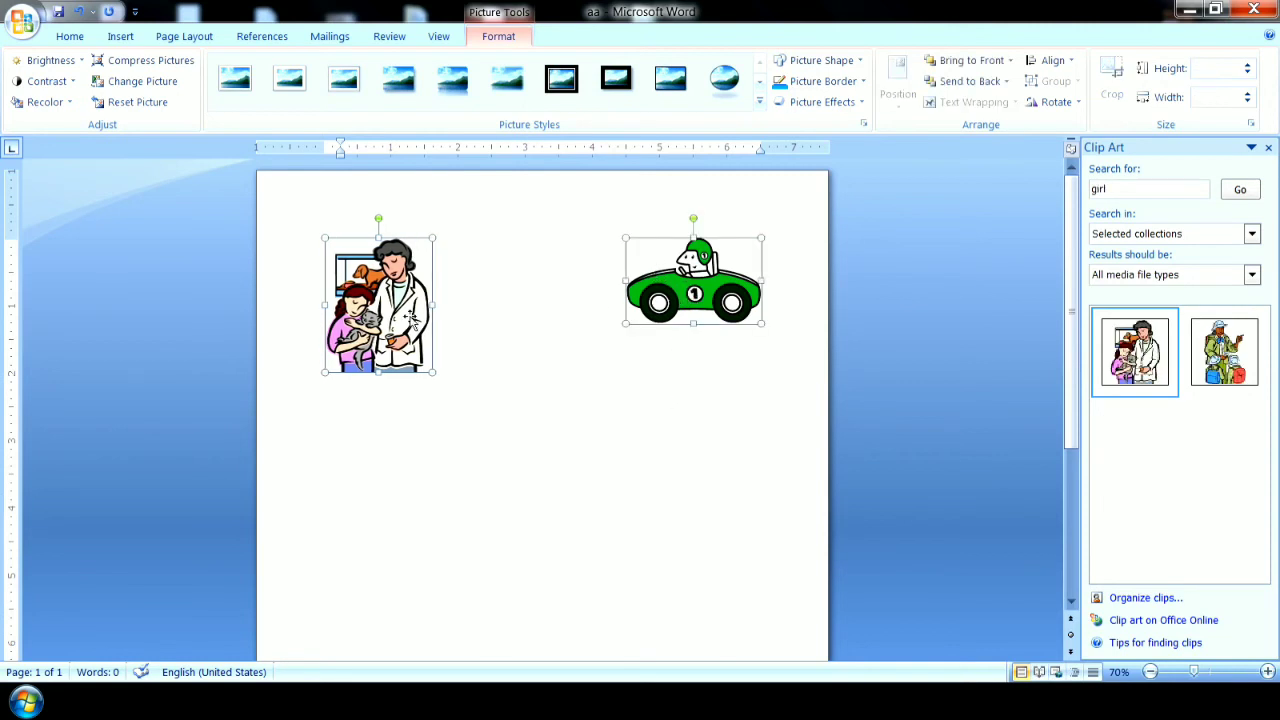
click(630, 432)
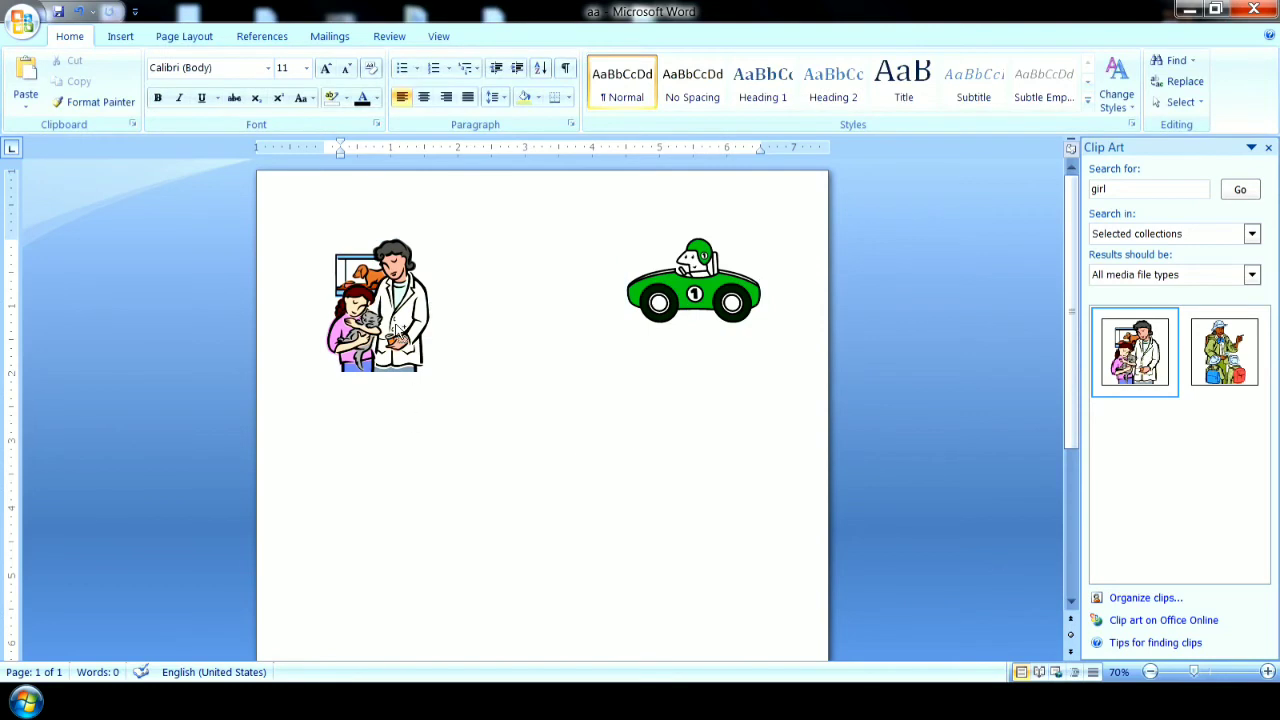
click(400, 333)
shift+click(683, 305)
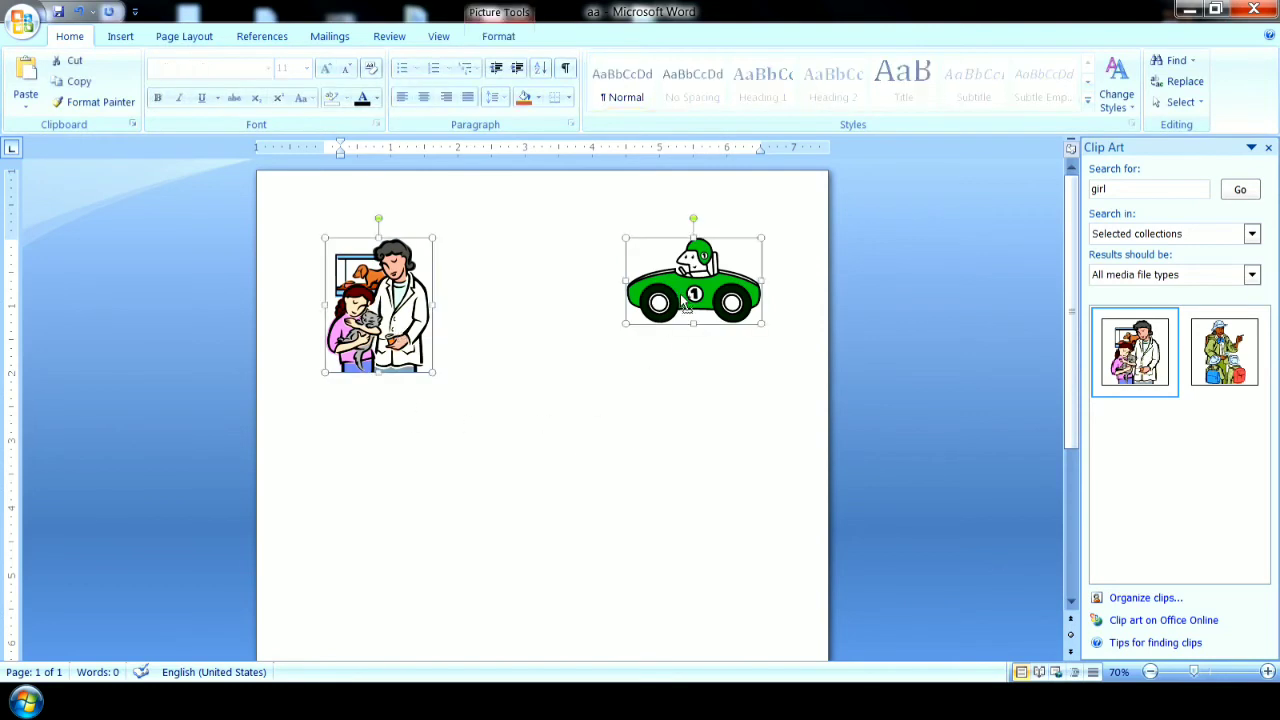
click(658, 404)
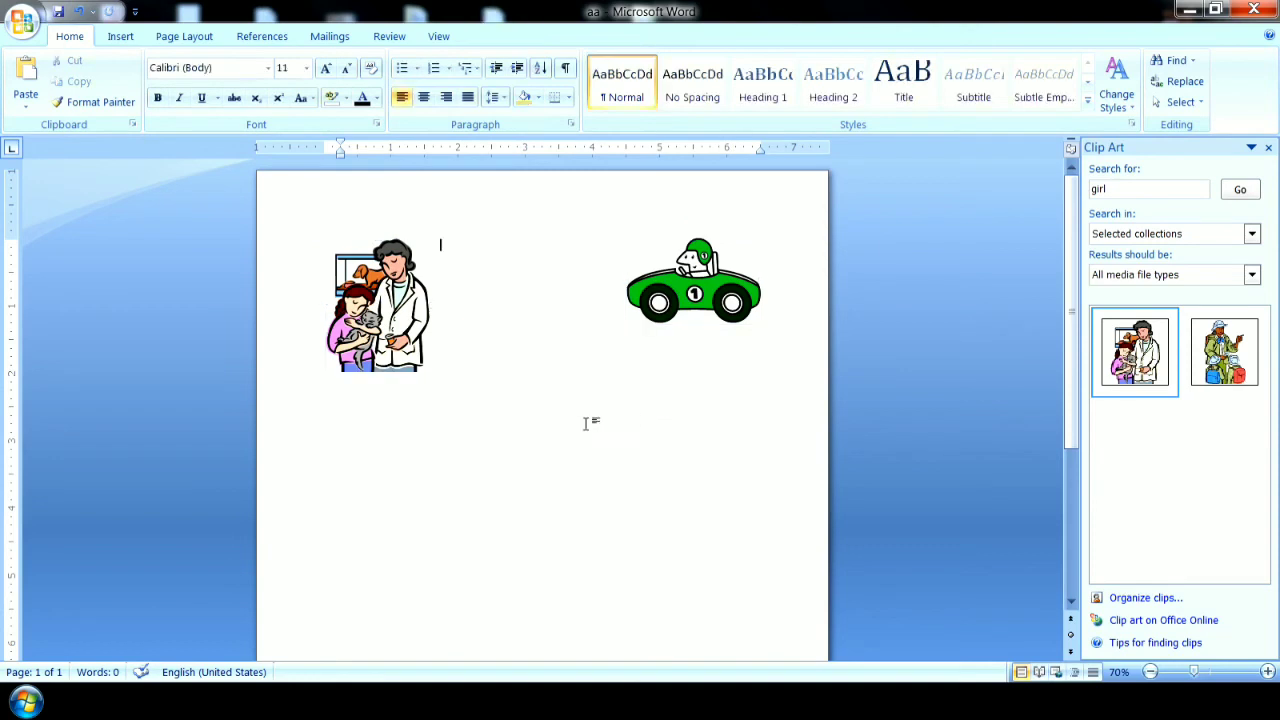
click(392, 337)
shift+click(662, 302)
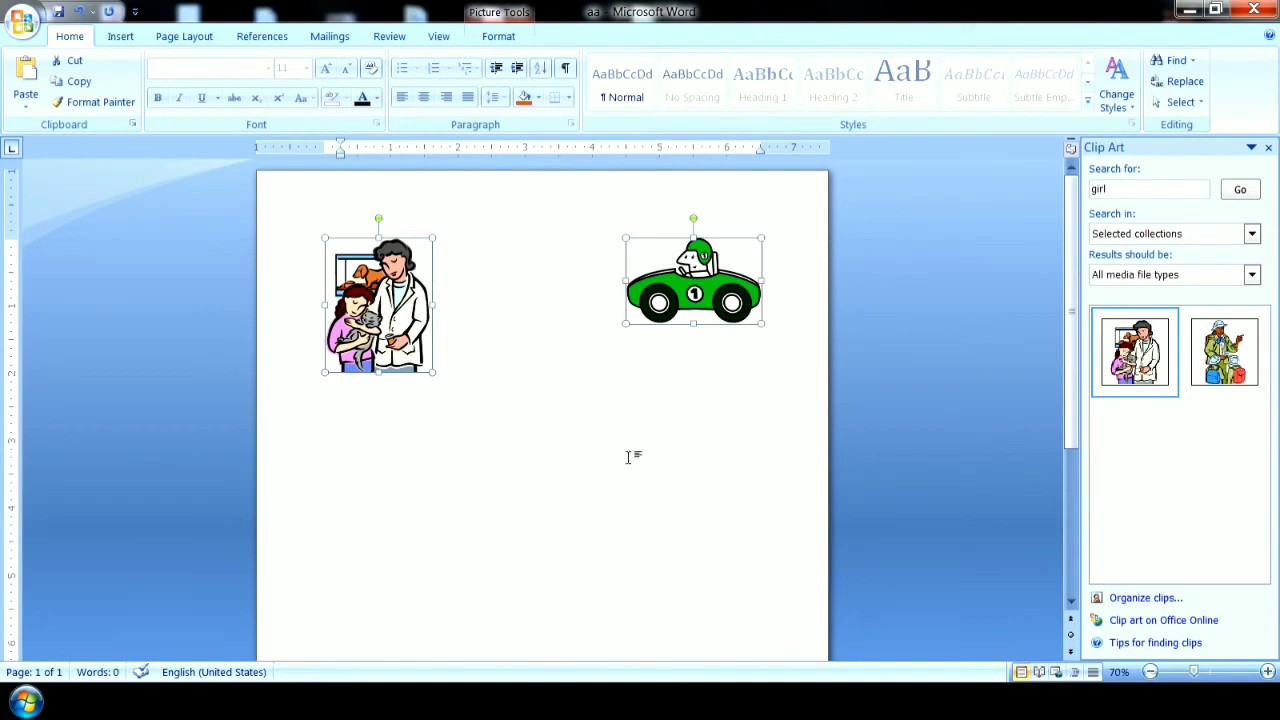
Move the two selected clips together down and back up the page, then clear the selection.
click(498, 37)
drag(703, 300, 717, 353)
right_click(731, 340)
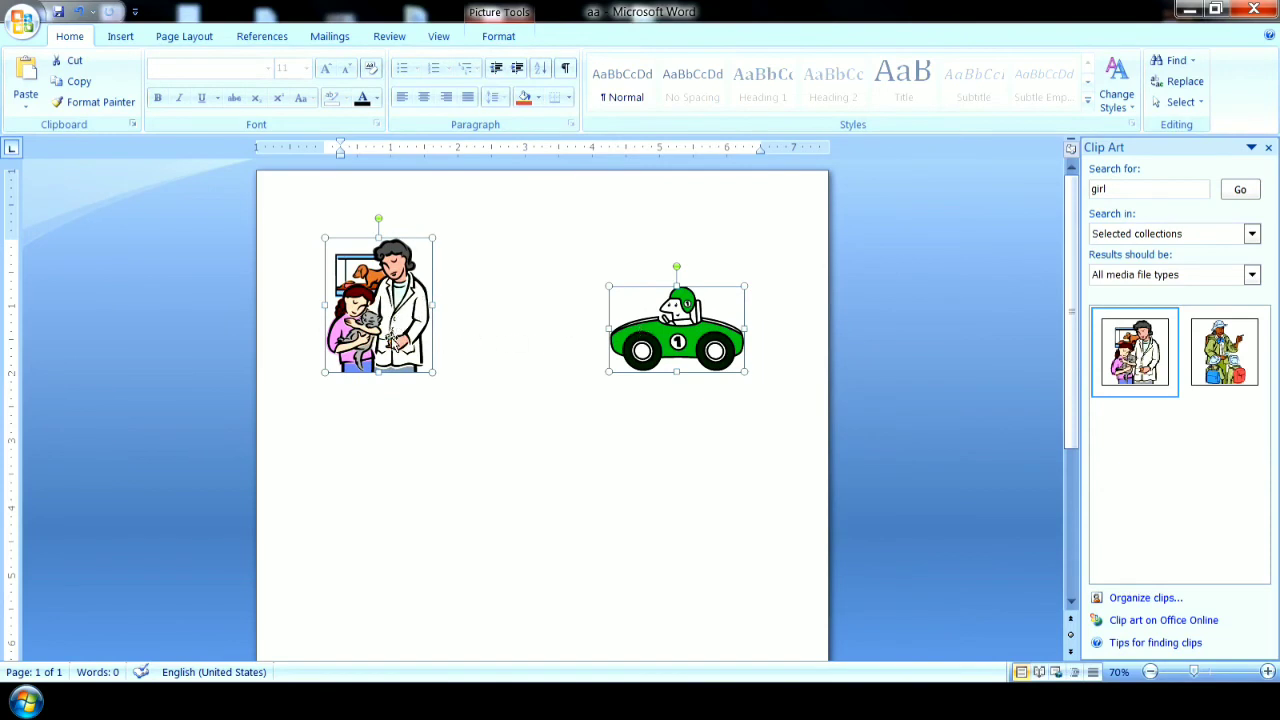
drag(392, 322, 390, 402)
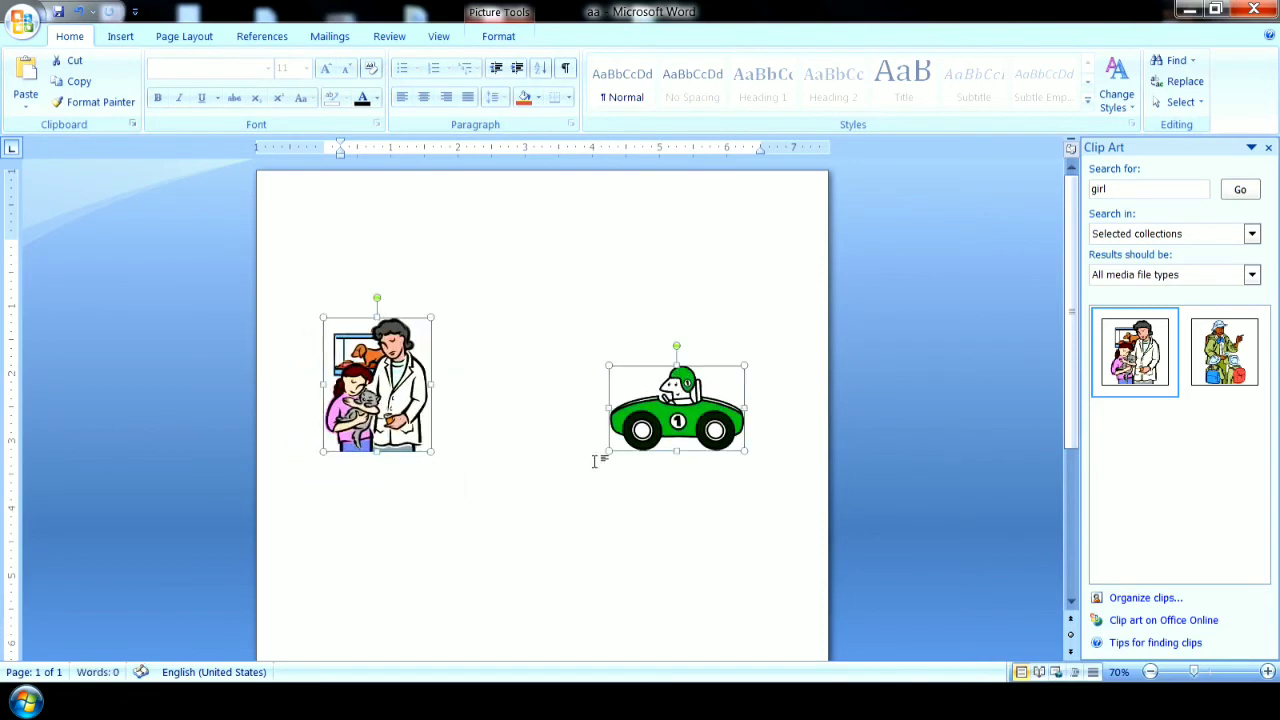
drag(395, 424, 407, 328)
click(530, 495)
Reposition the vet-and-girl clip and the green car separately on the page.
drag(404, 270, 415, 287)
drag(426, 354, 449, 389)
drag(712, 376, 666, 346)
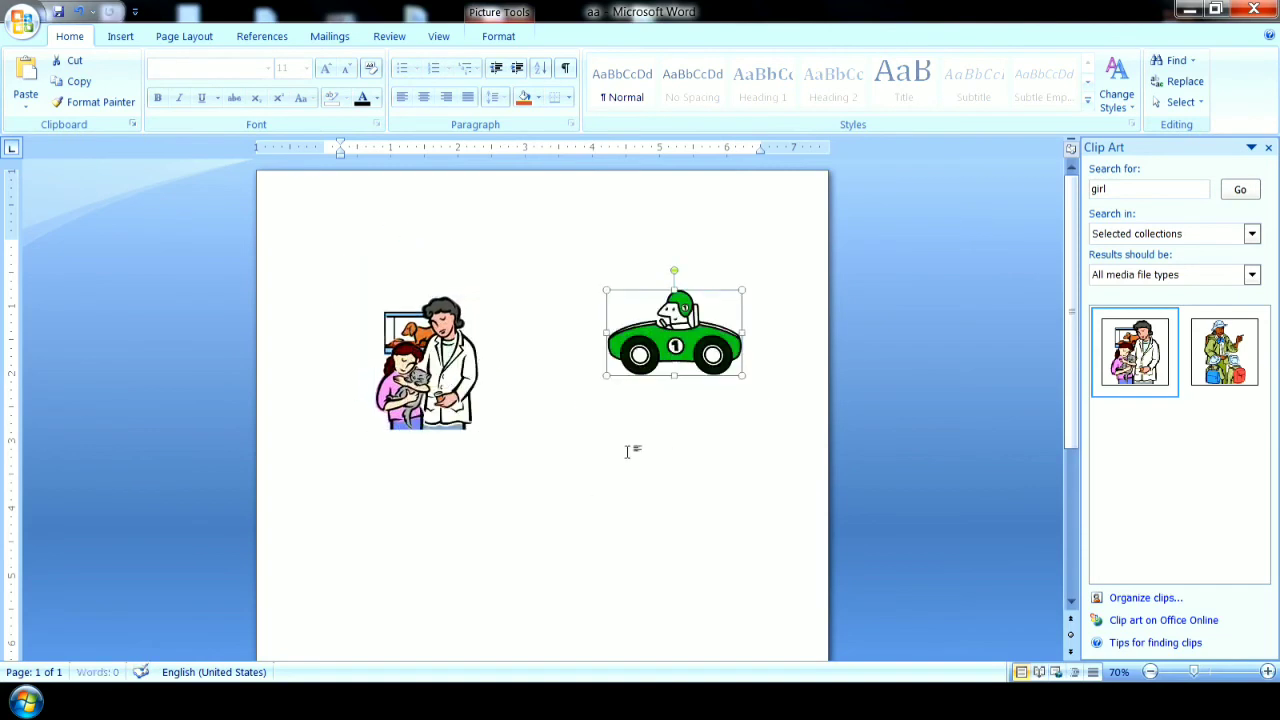
Add the vet-and-girl clip back to the selection with the green car and move both around the upper page together.
shift+click(451, 388)
drag(450, 384, 422, 328)
drag(630, 291, 643, 360)
drag(429, 403, 412, 329)
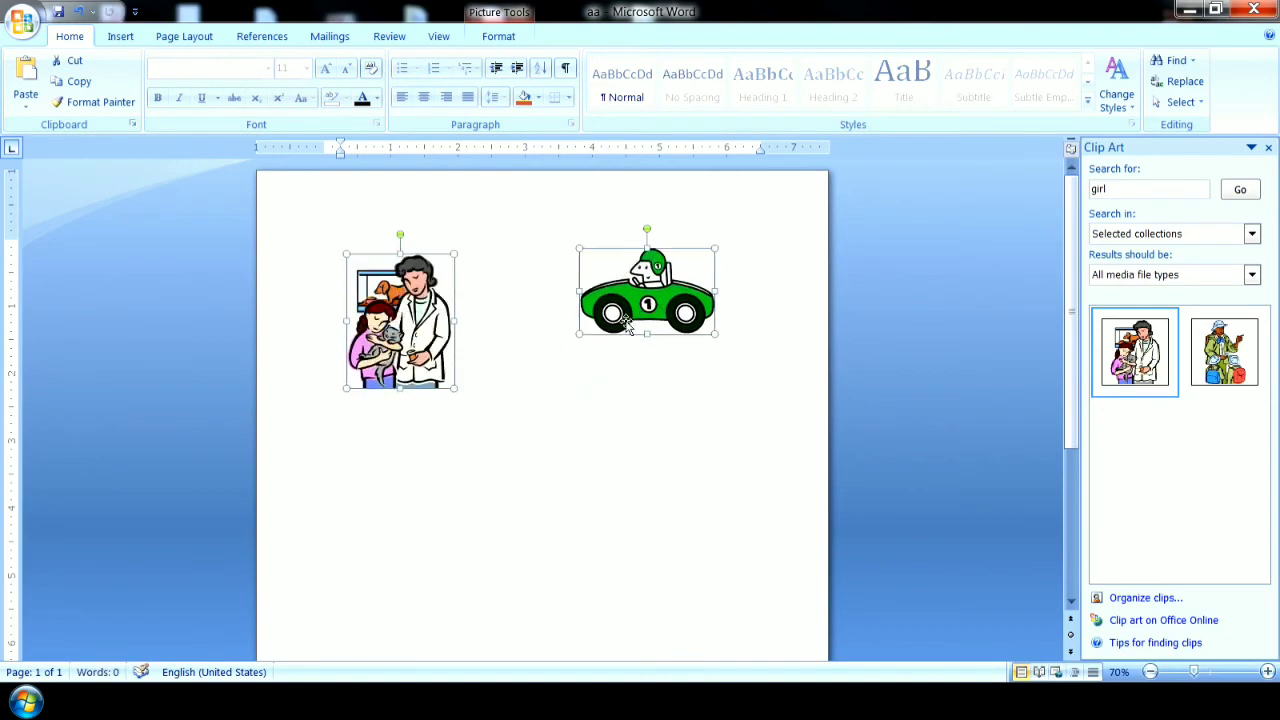
Check the Group option for the two selected clips and shift them together up and down the page.
click(488, 37)
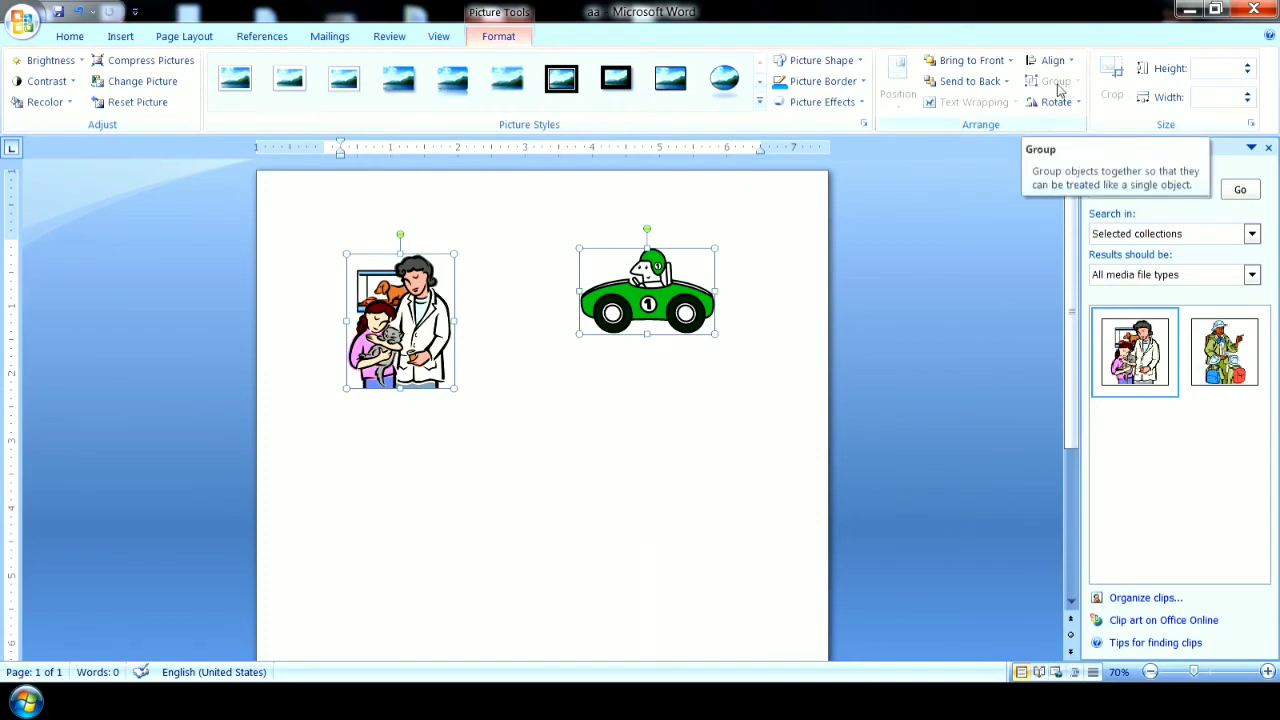
drag(648, 301, 649, 344)
drag(411, 348, 404, 277)
drag(622, 287, 628, 350)
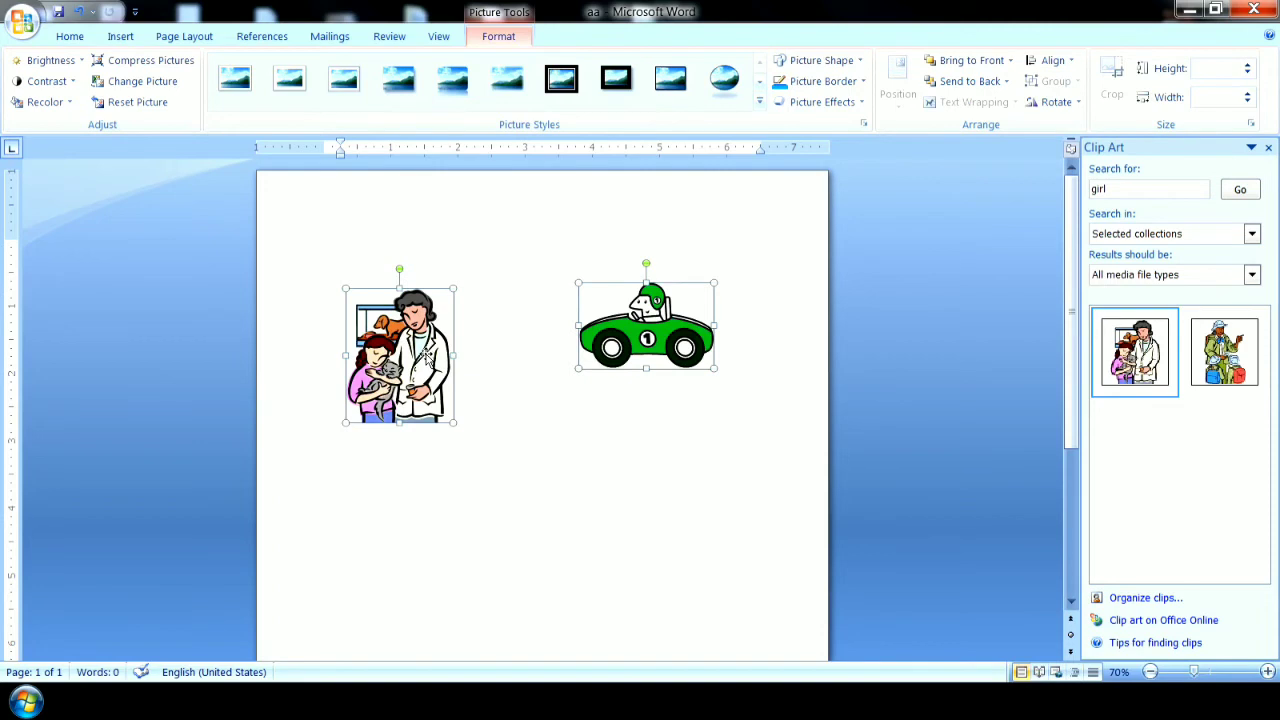
mouse_move(411, 364)
mouse_down()
mouse_move(411, 316)
mouse_move(411, 356)
mouse_up()
drag(648, 324, 648, 358)
drag(416, 404, 413, 367)
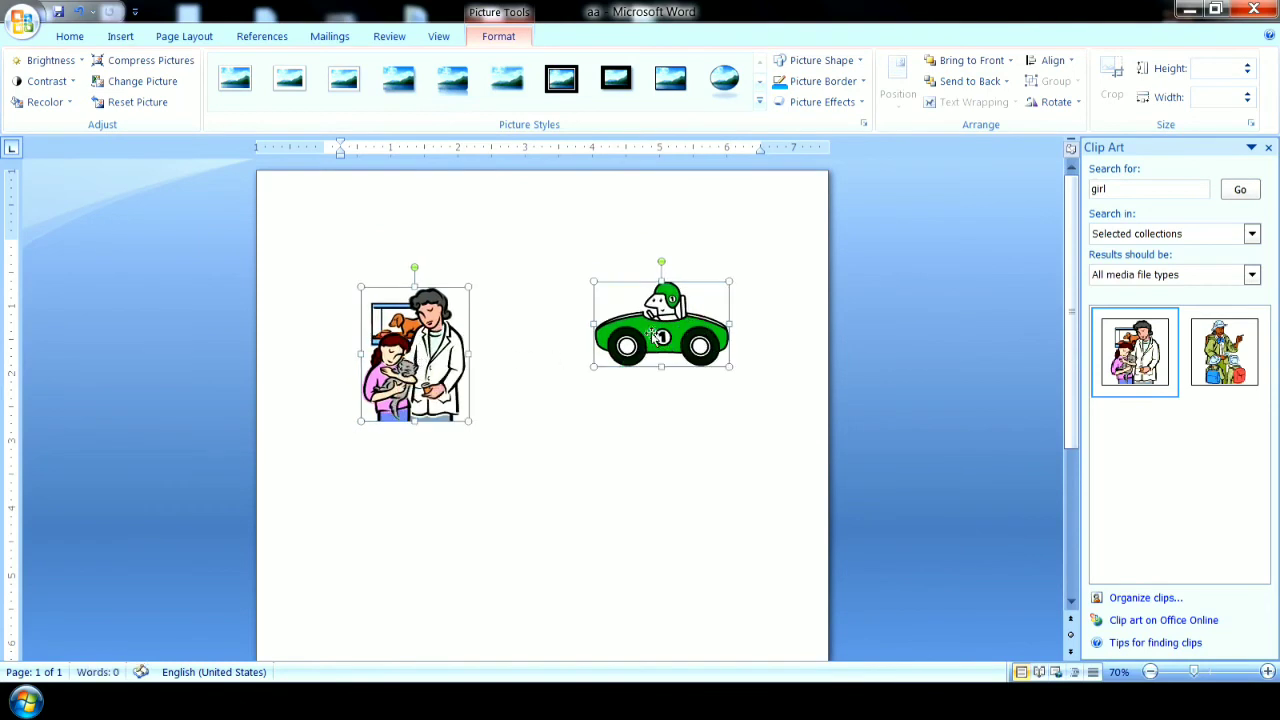
Insert the scout leader clip and position it at the page's top center with square text wrapping.
click(1245, 347)
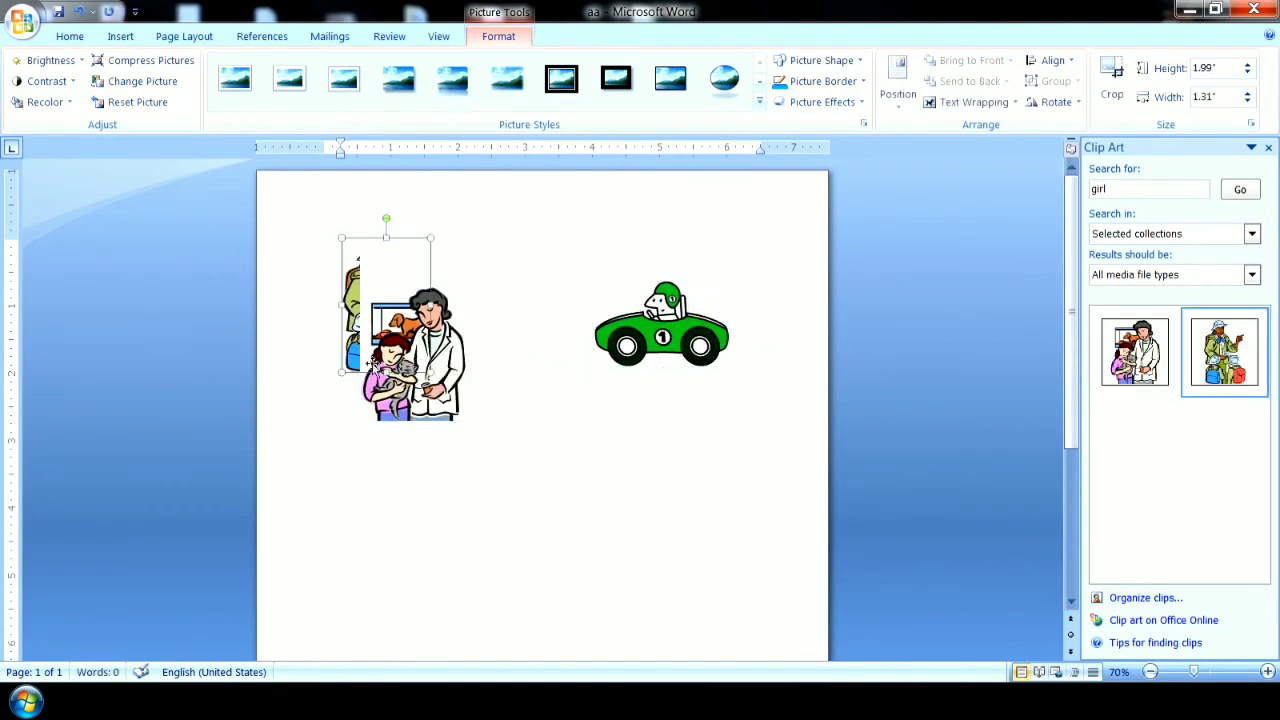
click(900, 95)
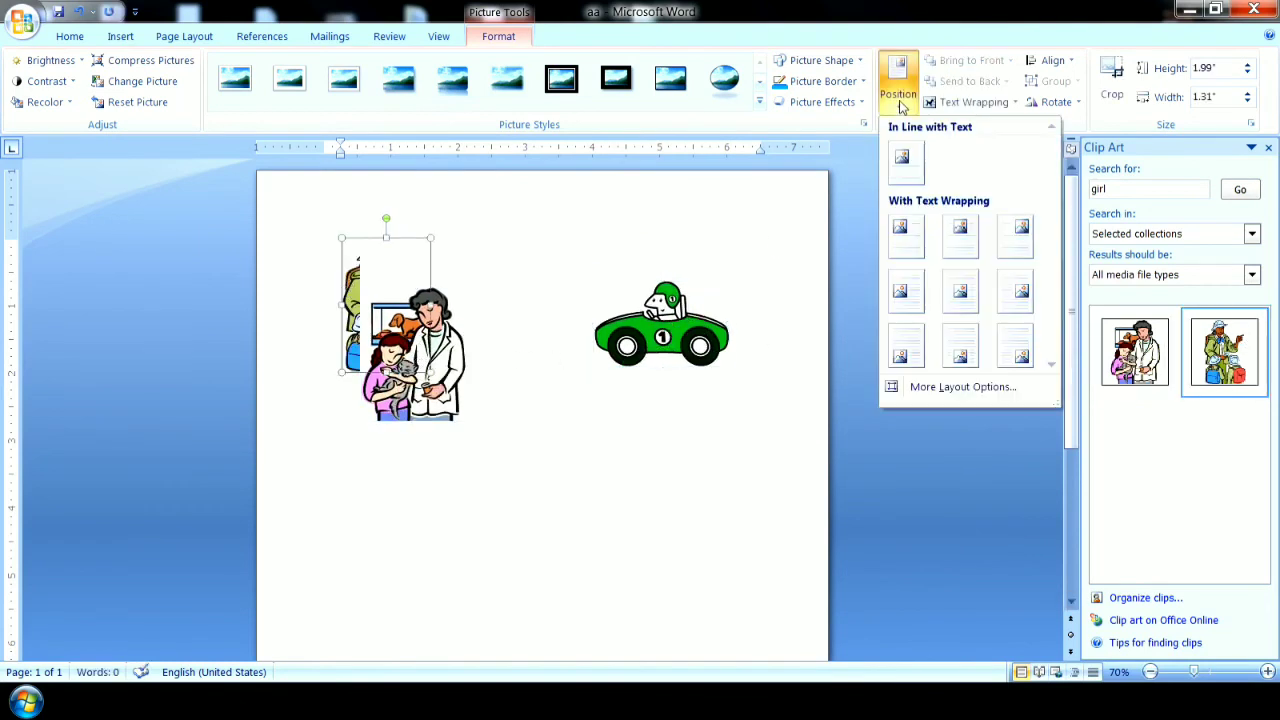
click(965, 236)
Select the scout leader, vet-and-girl and green car clips together and move all three as one.
shift+click(458, 410)
shift+click(633, 348)
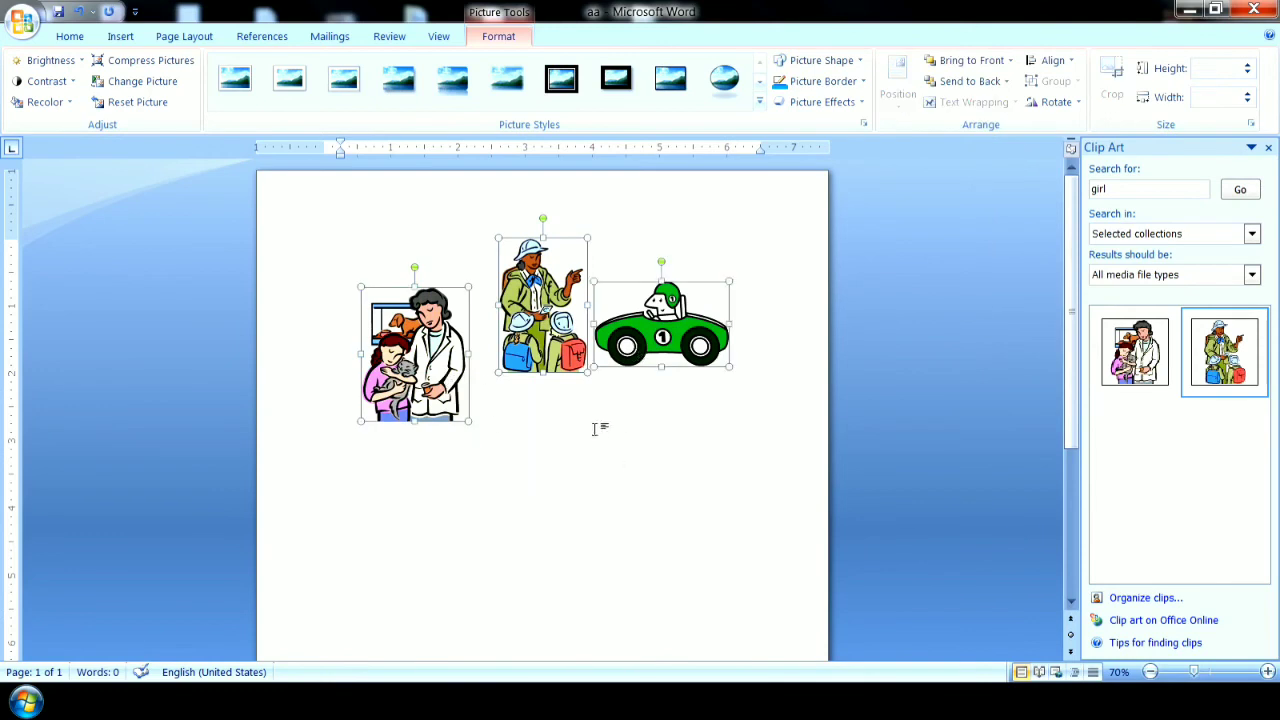
drag(547, 338, 502, 373)
drag(641, 361, 704, 358)
Enlarge the three selected clips together until they overlap, then delete them all from the page.
drag(767, 307, 806, 283)
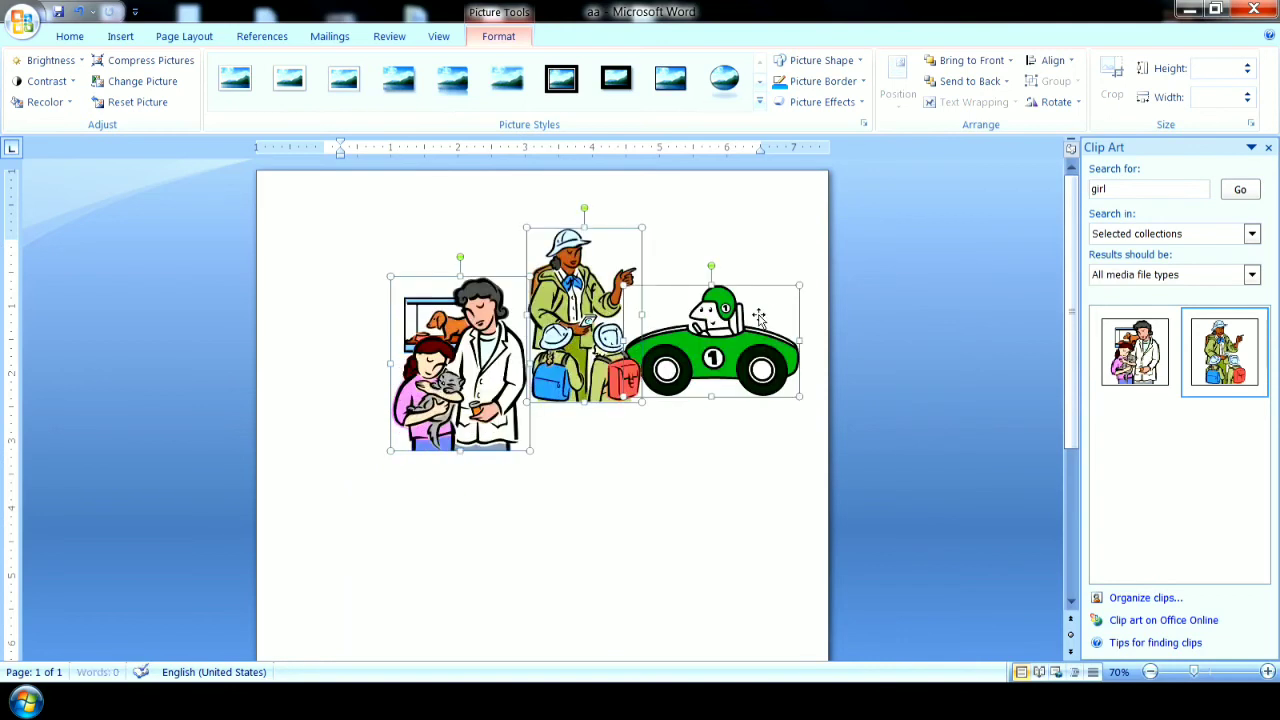
drag(388, 453, 260, 650)
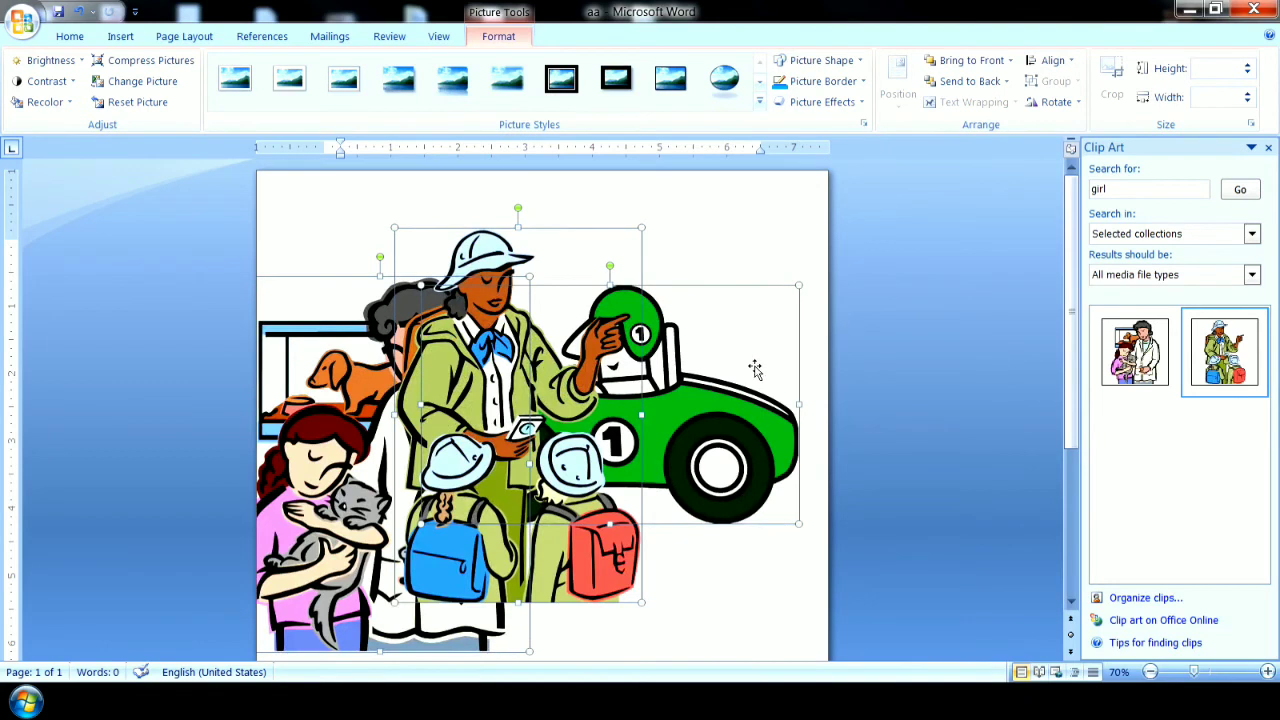
key(Delete)
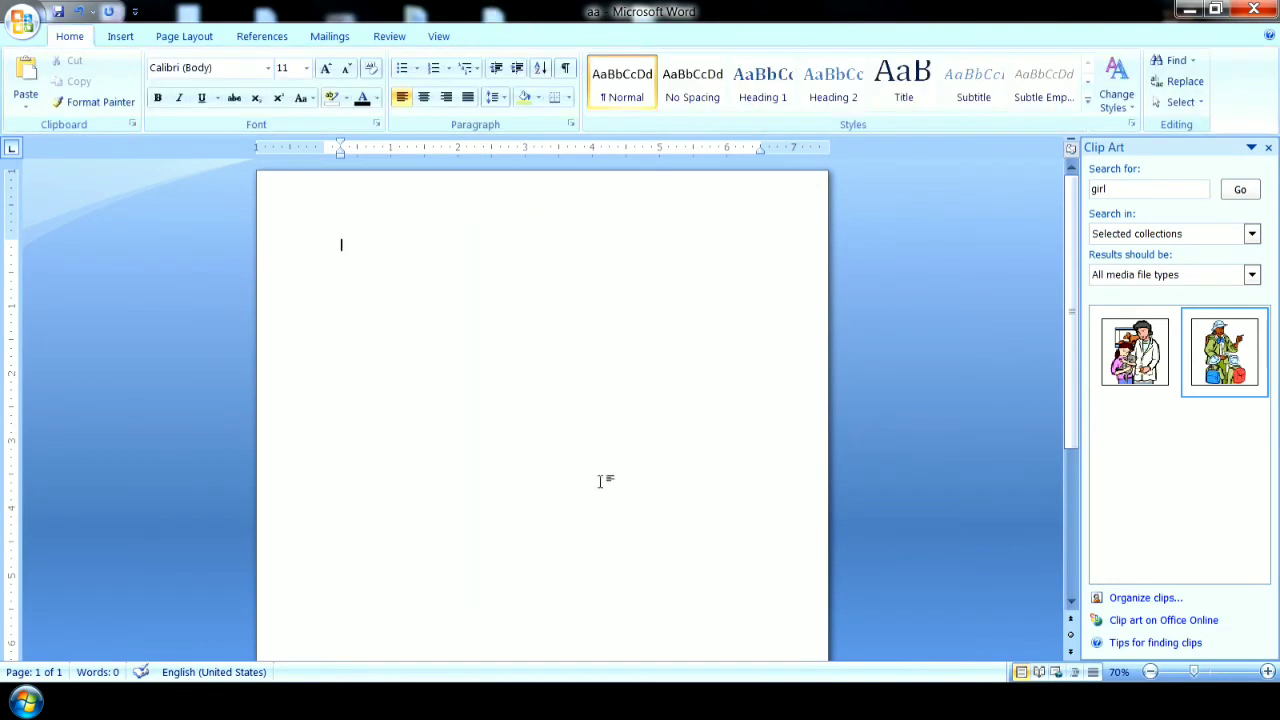
Browse the available shapes and close the Clip Art pane.
click(124, 38)
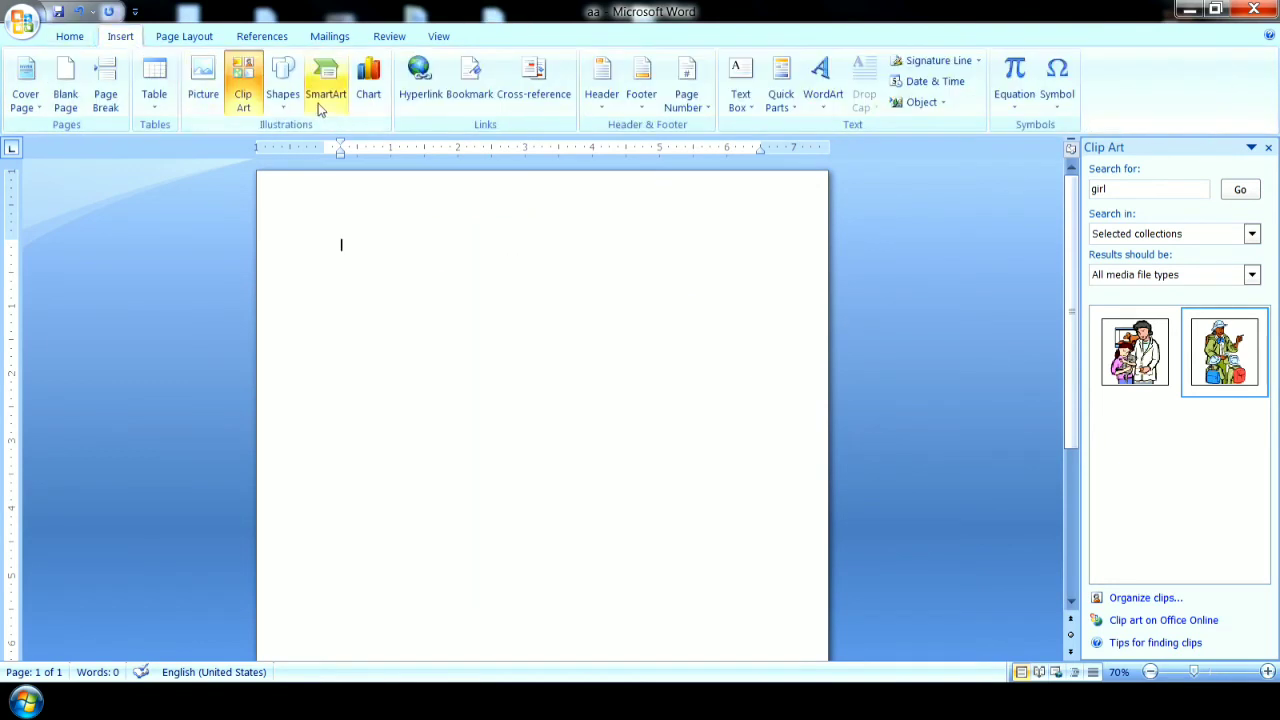
click(286, 96)
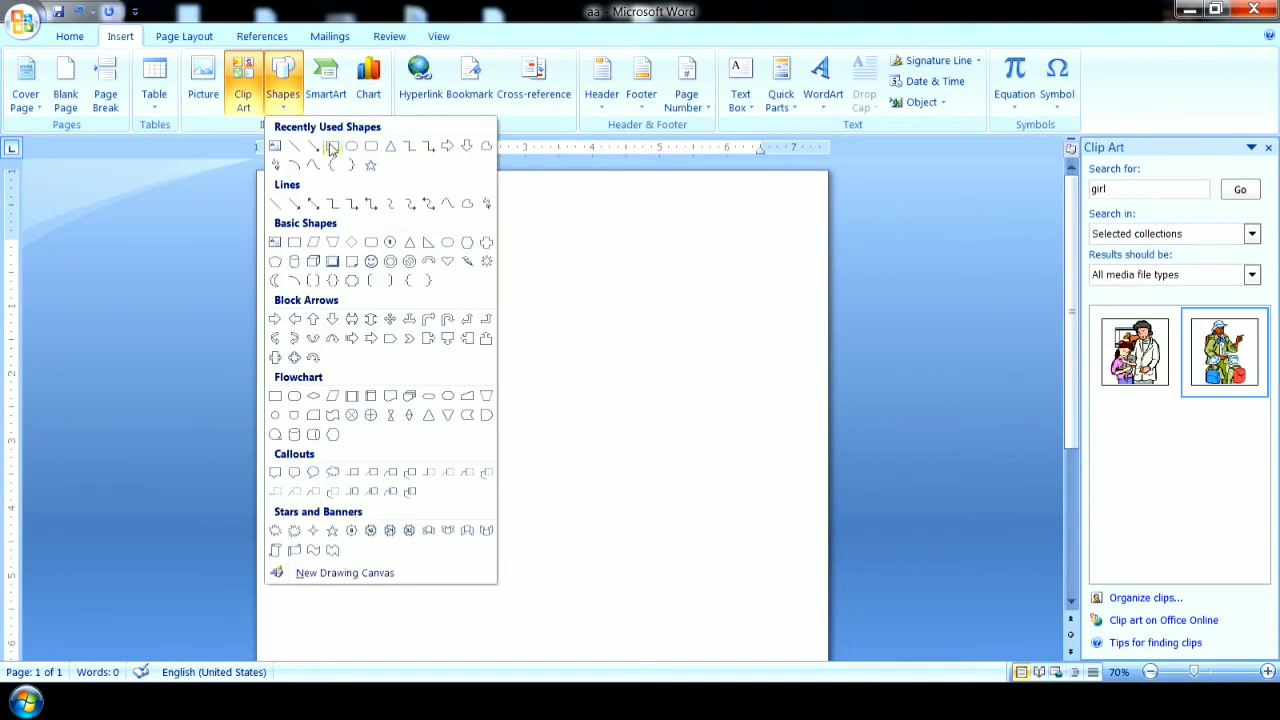
click(1268, 147)
Draw a rectangle about 2.81" wide and 1.2" high near the top of the page.
click(286, 96)
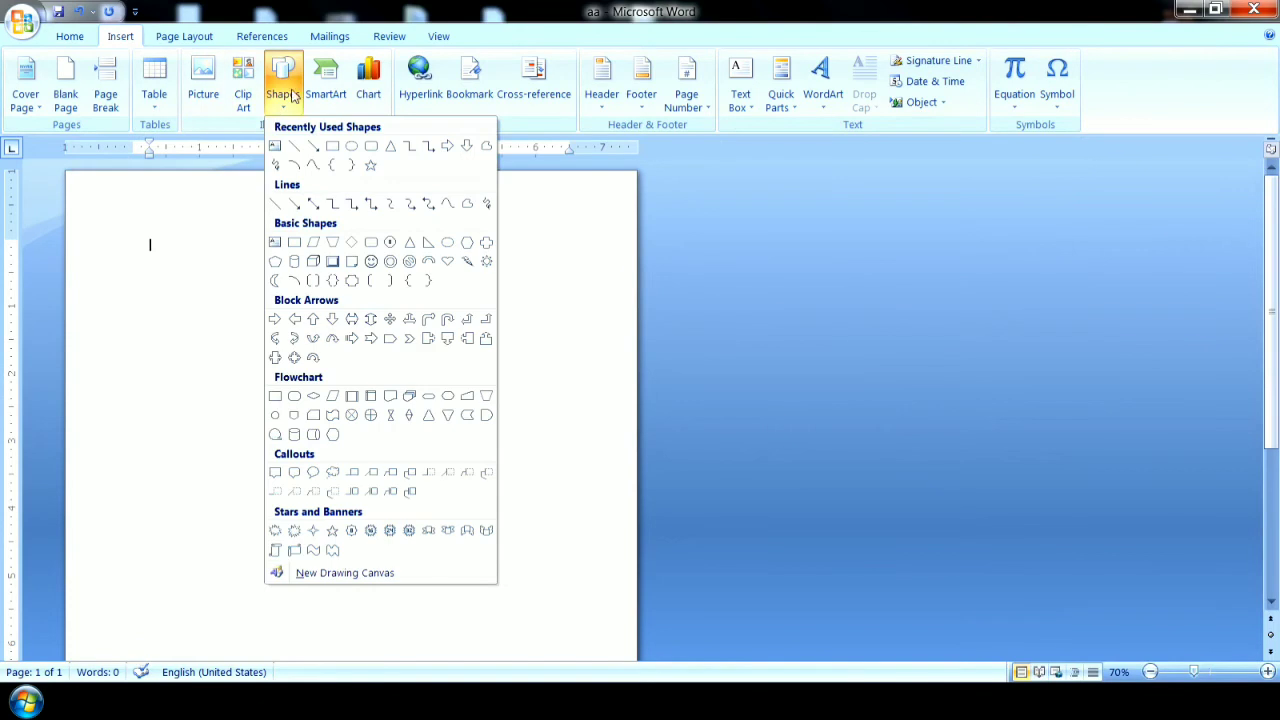
click(1267, 672)
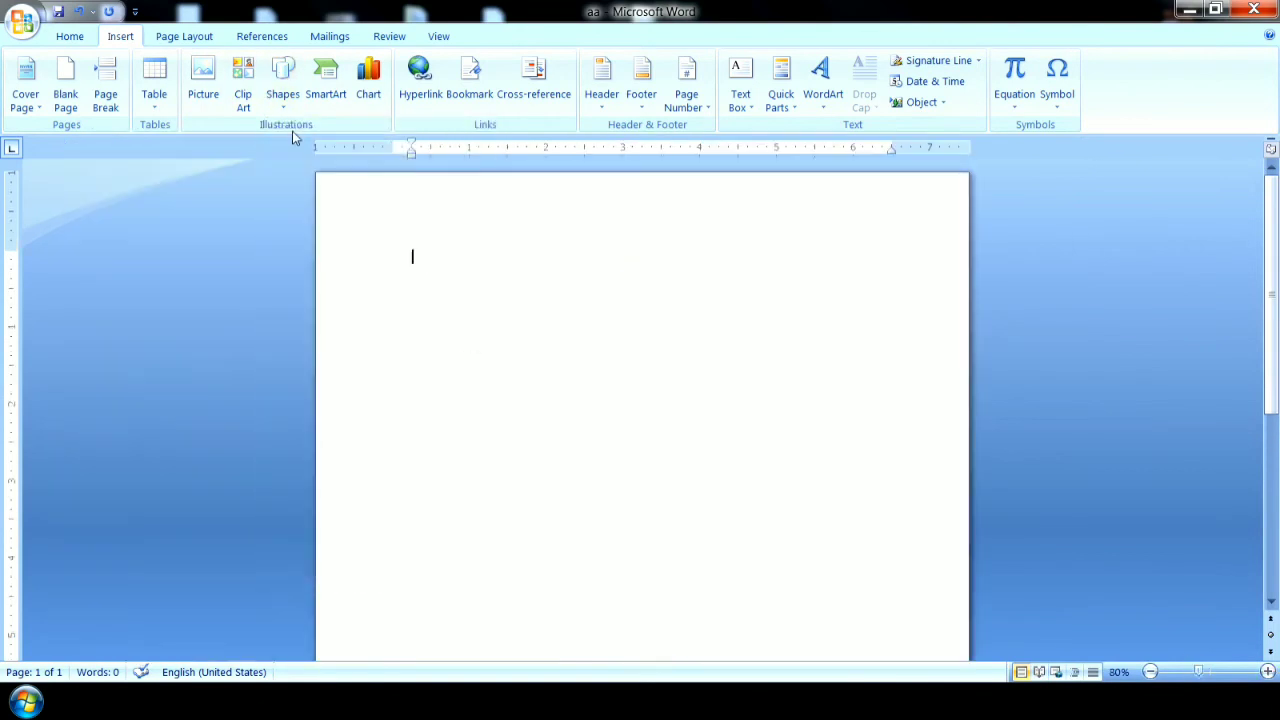
click(284, 94)
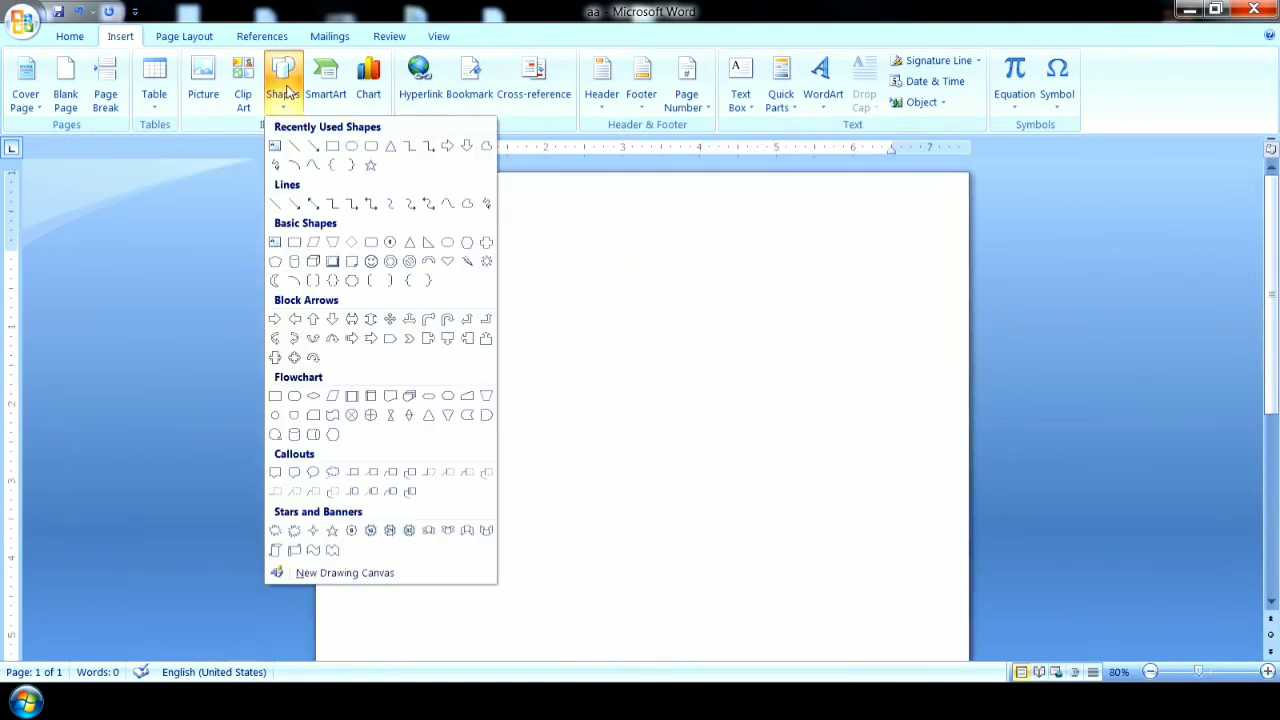
click(333, 150)
drag(451, 225, 668, 318)
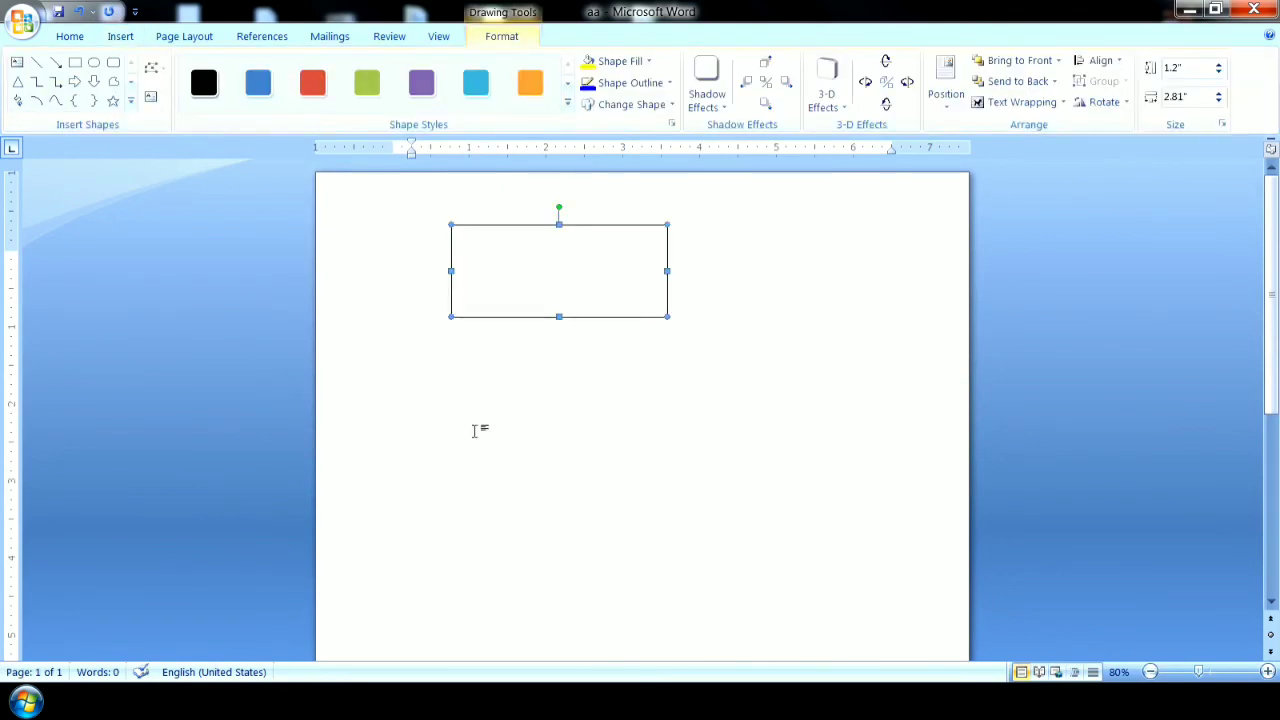
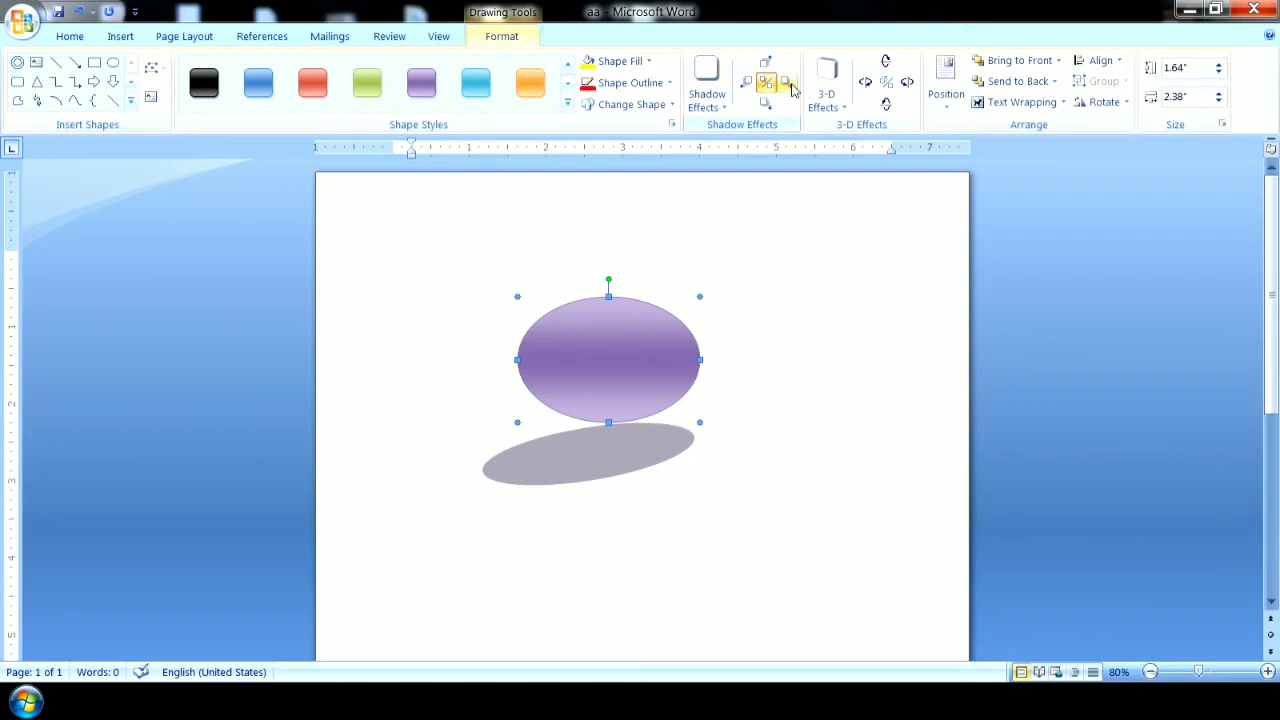
Nudge the purple ellipse's shadow farther right and down from the shape.
click(788, 84)
click(788, 84)
click(788, 84)
click(788, 84)
click(788, 84)
click(765, 105)
click(765, 105)
click(765, 105)
click(765, 105)
click(765, 105)
click(765, 105)
click(765, 105)
click(765, 105)
click(765, 105)
click(765, 105)
click(765, 105)
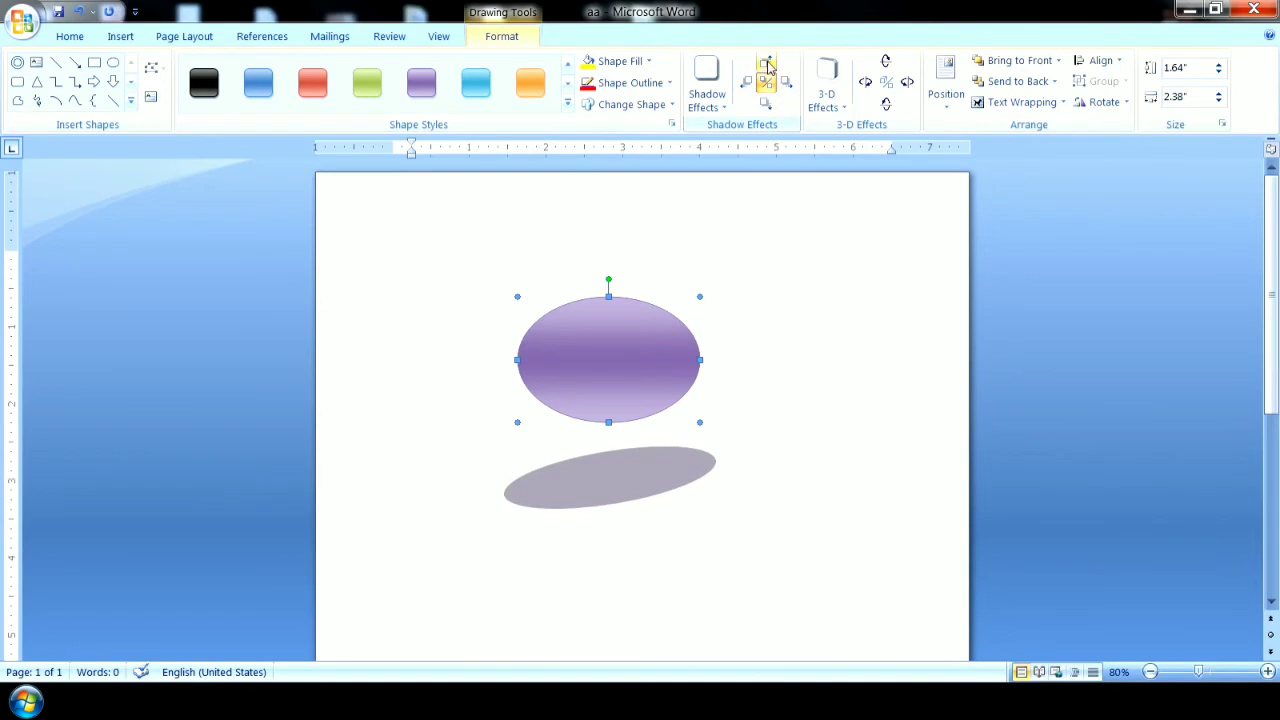
click(766, 311)
Apply the second Parallel 3-D style to the purple ellipse.
click(635, 373)
click(829, 90)
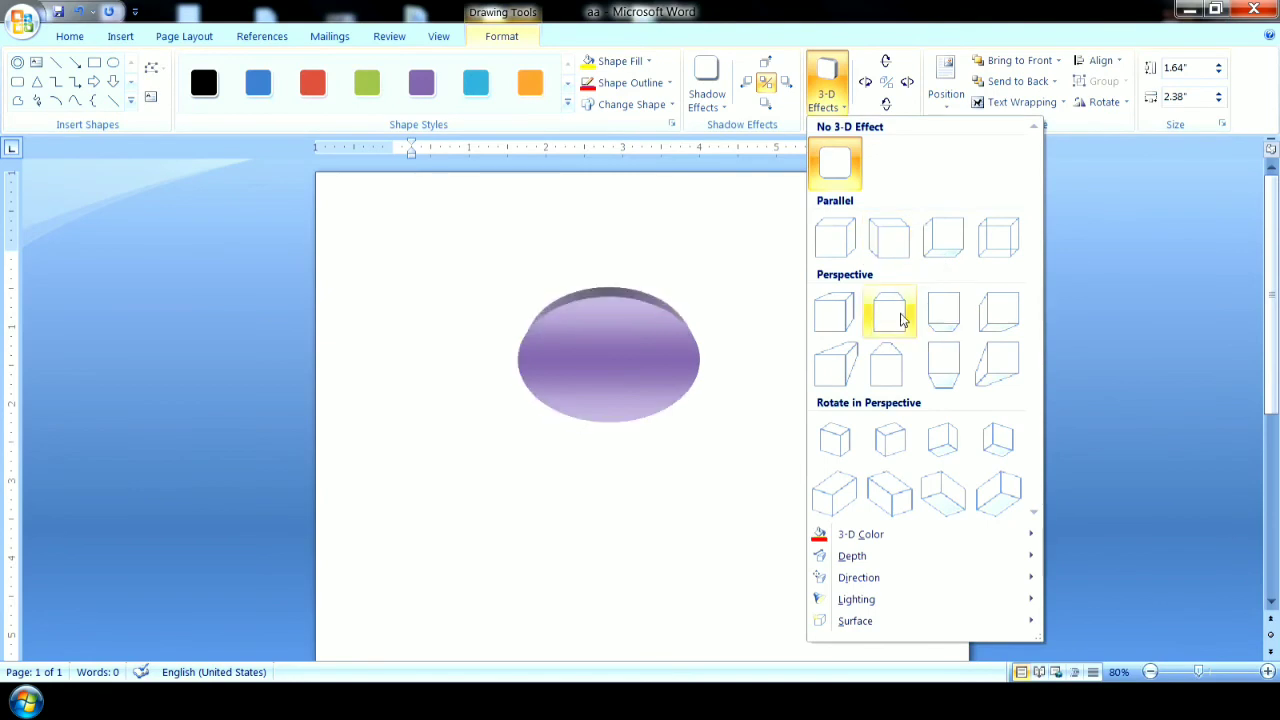
click(897, 244)
Tilt the 3-D ellipse left and back right in several increments, then preview other 3-D styles without applying one.
click(866, 82)
click(866, 82)
click(868, 83)
click(868, 82)
click(868, 82)
click(868, 82)
click(868, 82)
click(908, 83)
click(908, 83)
click(908, 83)
click(908, 83)
click(908, 83)
click(826, 100)
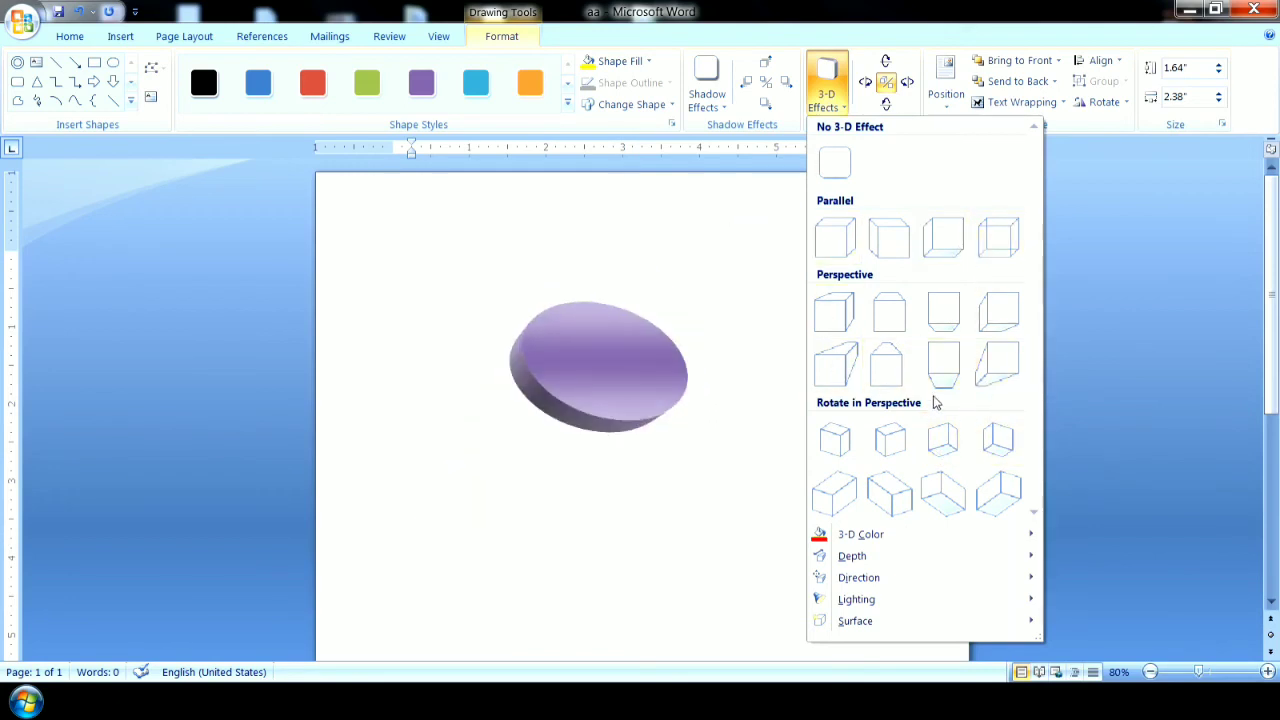
click(778, 340)
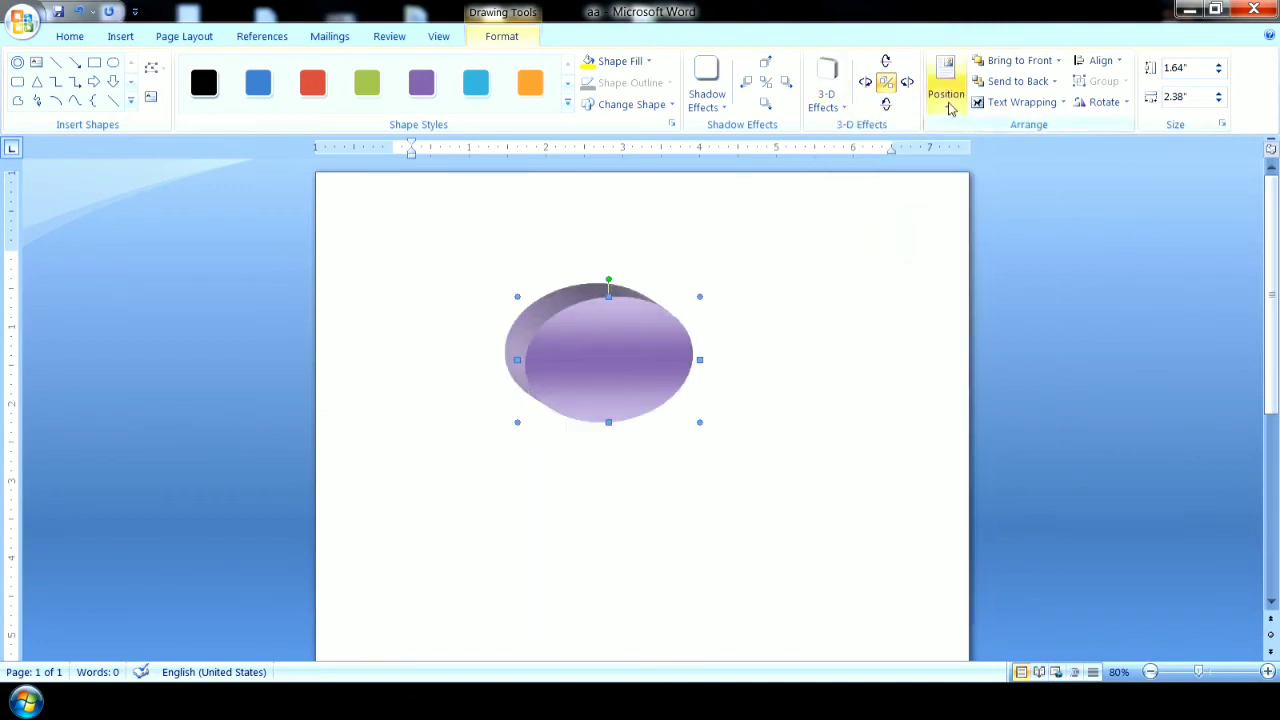
Preview the text-wrapping positions for the ellipse without applying one, then align it to the left margin.
click(948, 100)
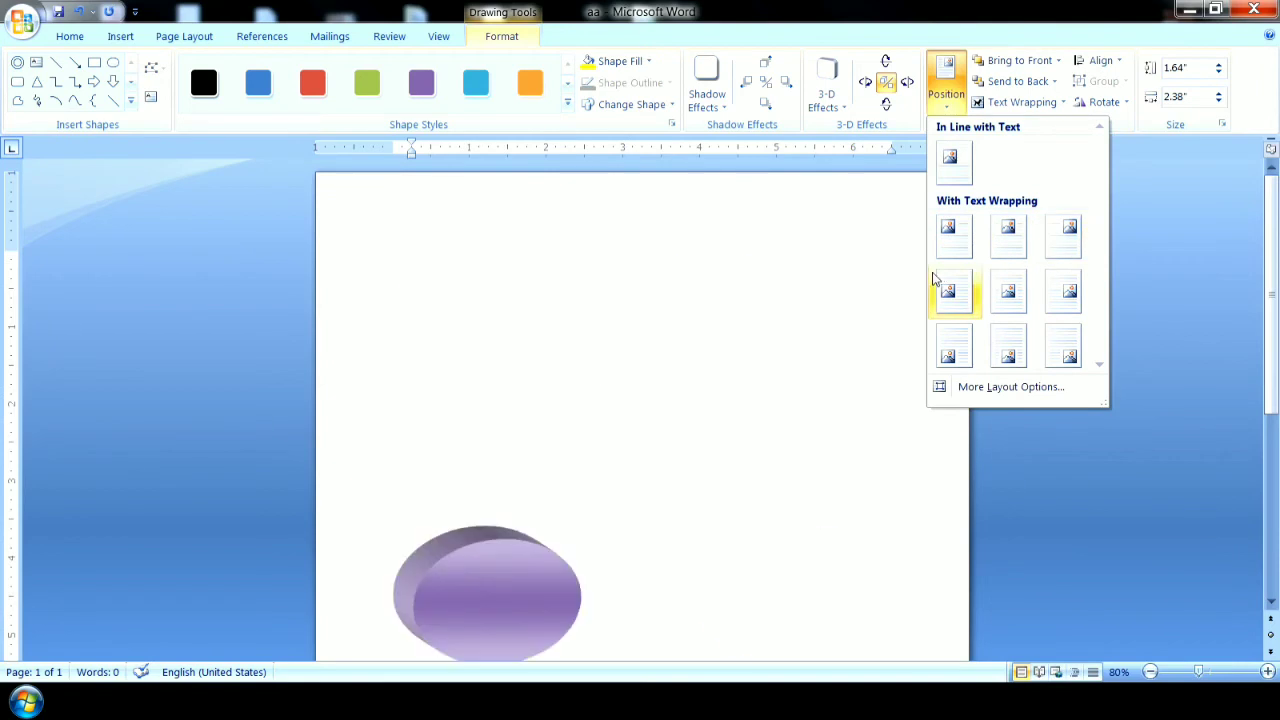
click(872, 280)
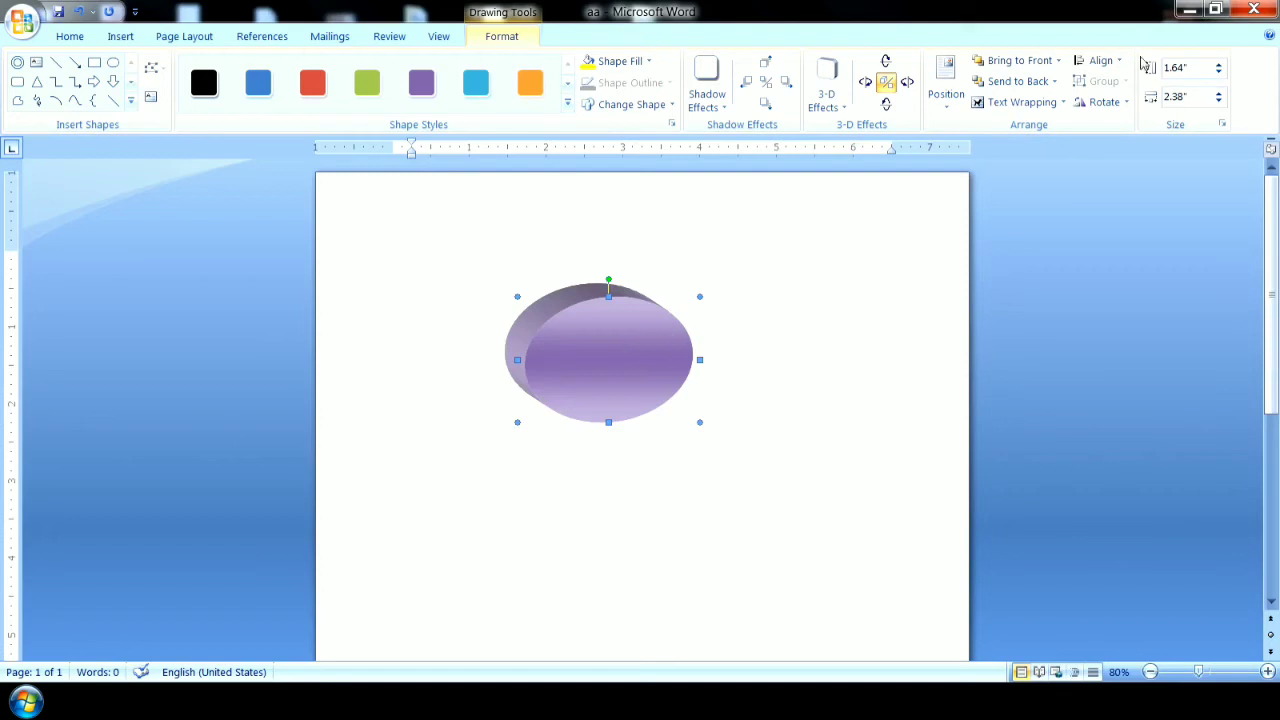
click(1100, 60)
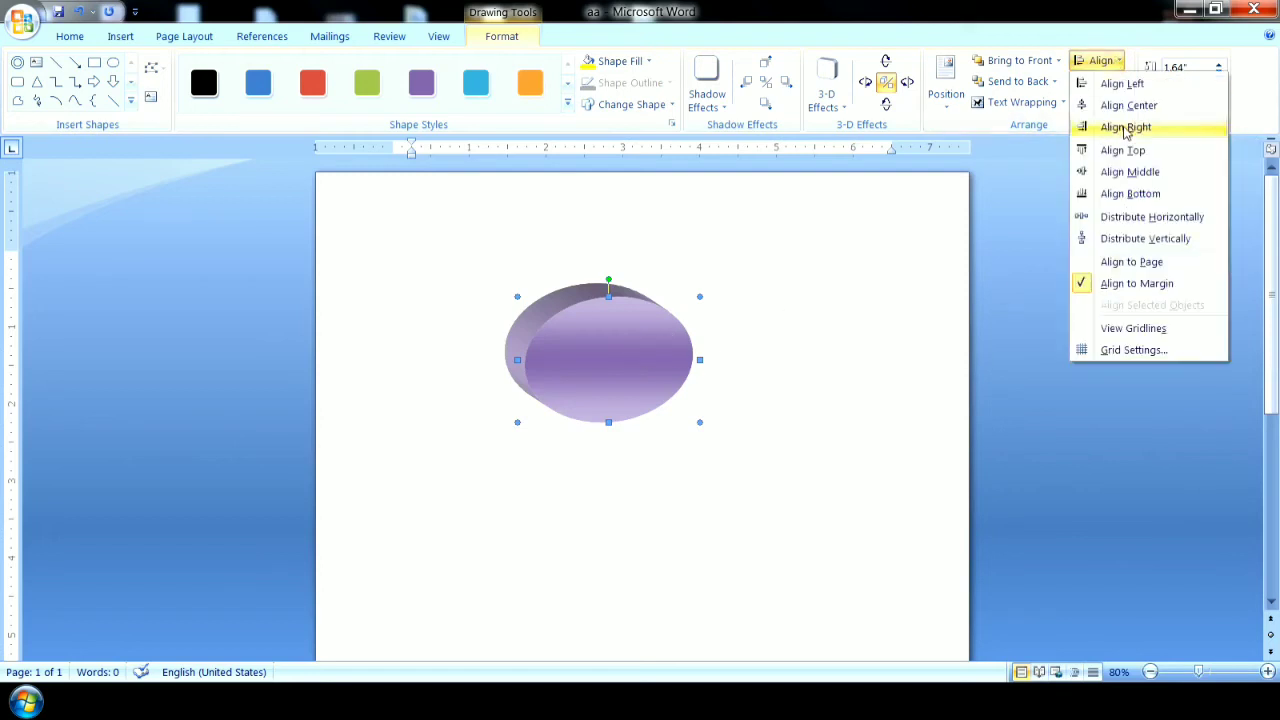
click(1122, 84)
click(1100, 62)
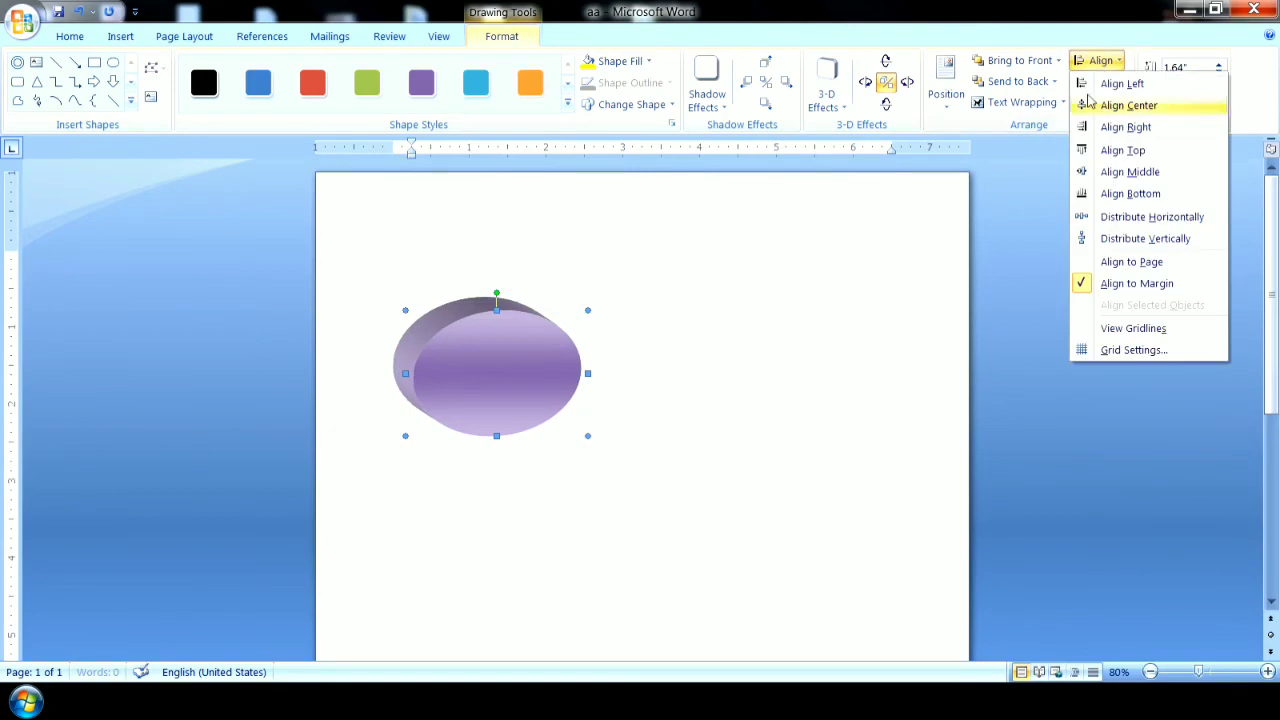
click(897, 252)
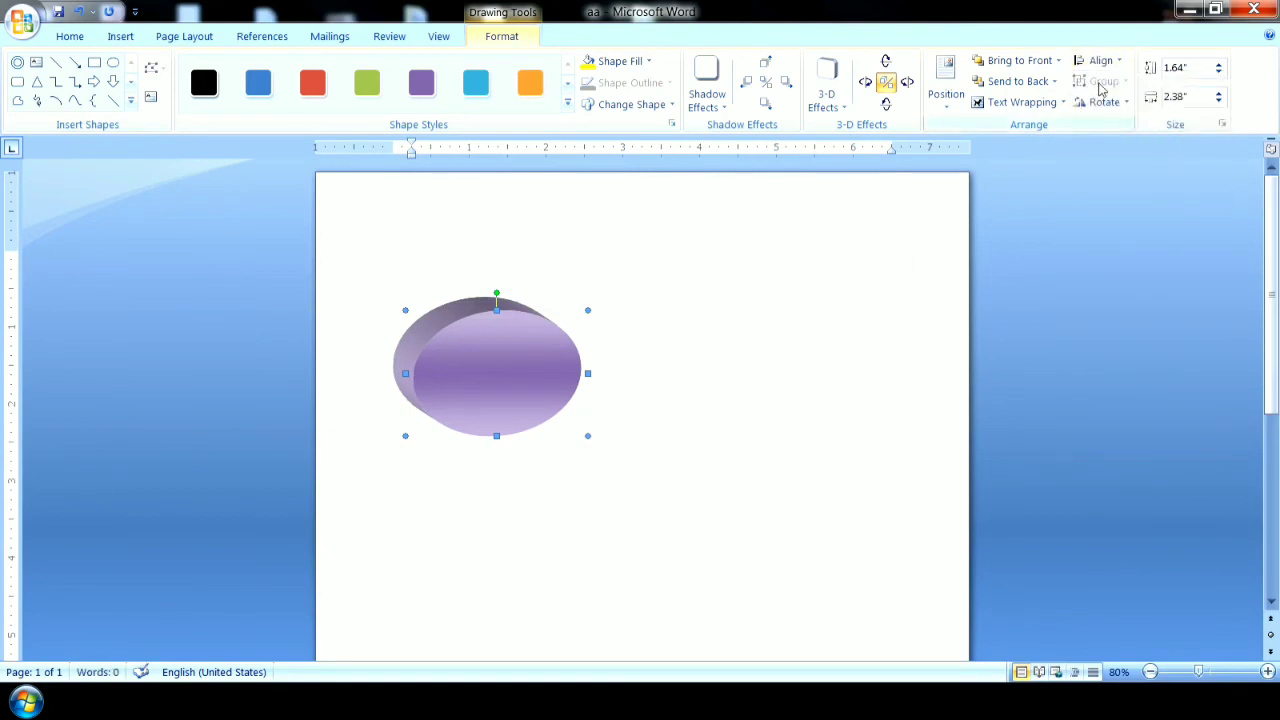
Draw a circle about 1.28" wide and 1.23" high to the right of the purple ellipse.
click(120, 36)
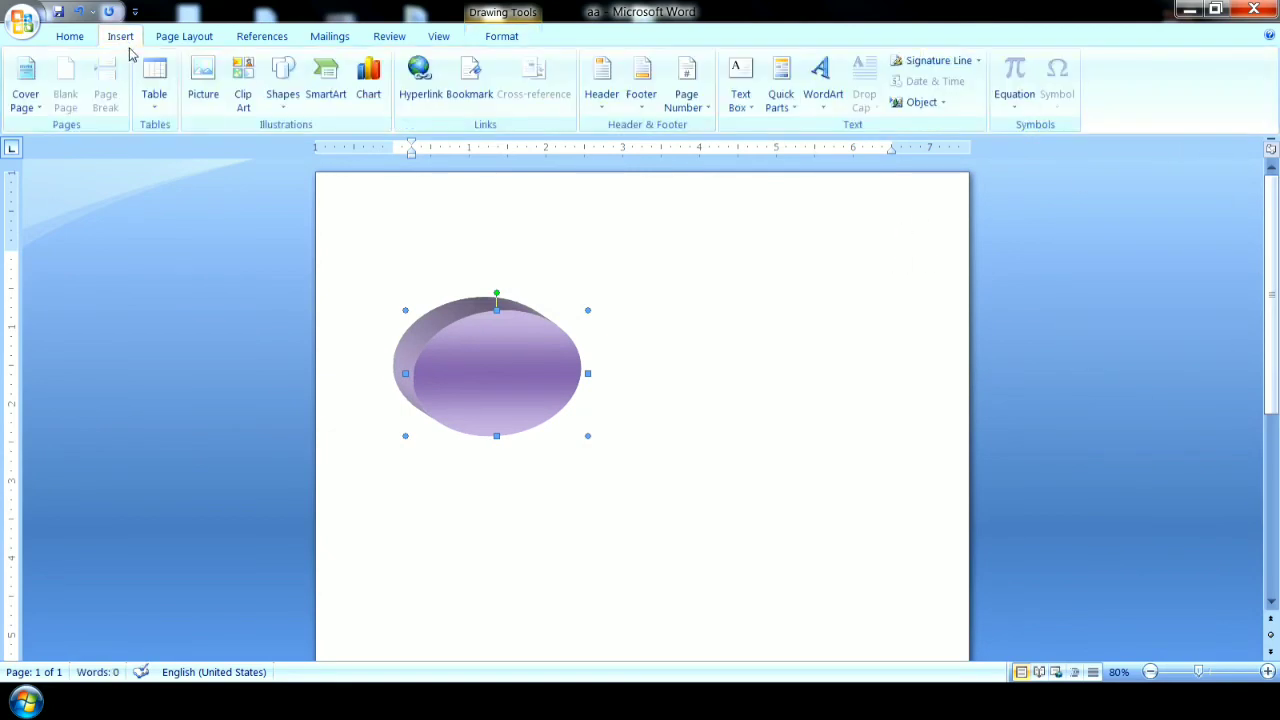
click(282, 85)
click(370, 147)
drag(712, 303, 811, 398)
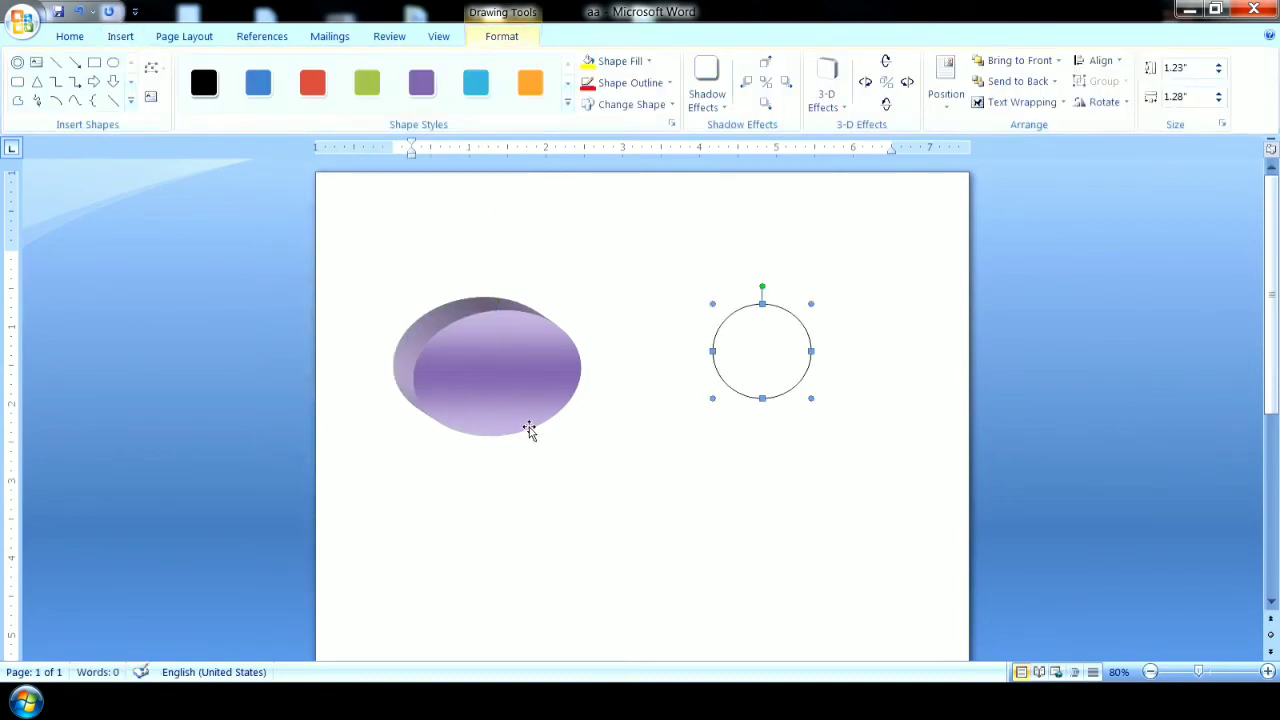
Select the purple ellipse together with the circle and group them.
shift+click(502, 388)
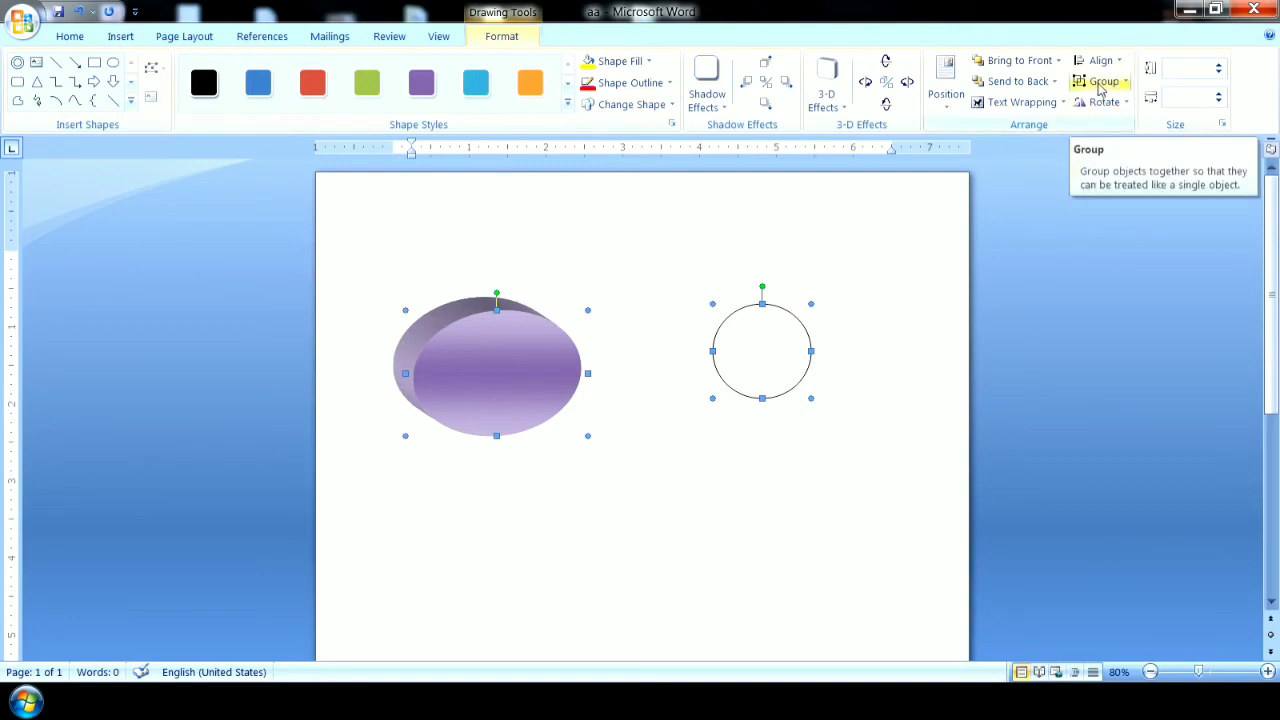
click(1101, 85)
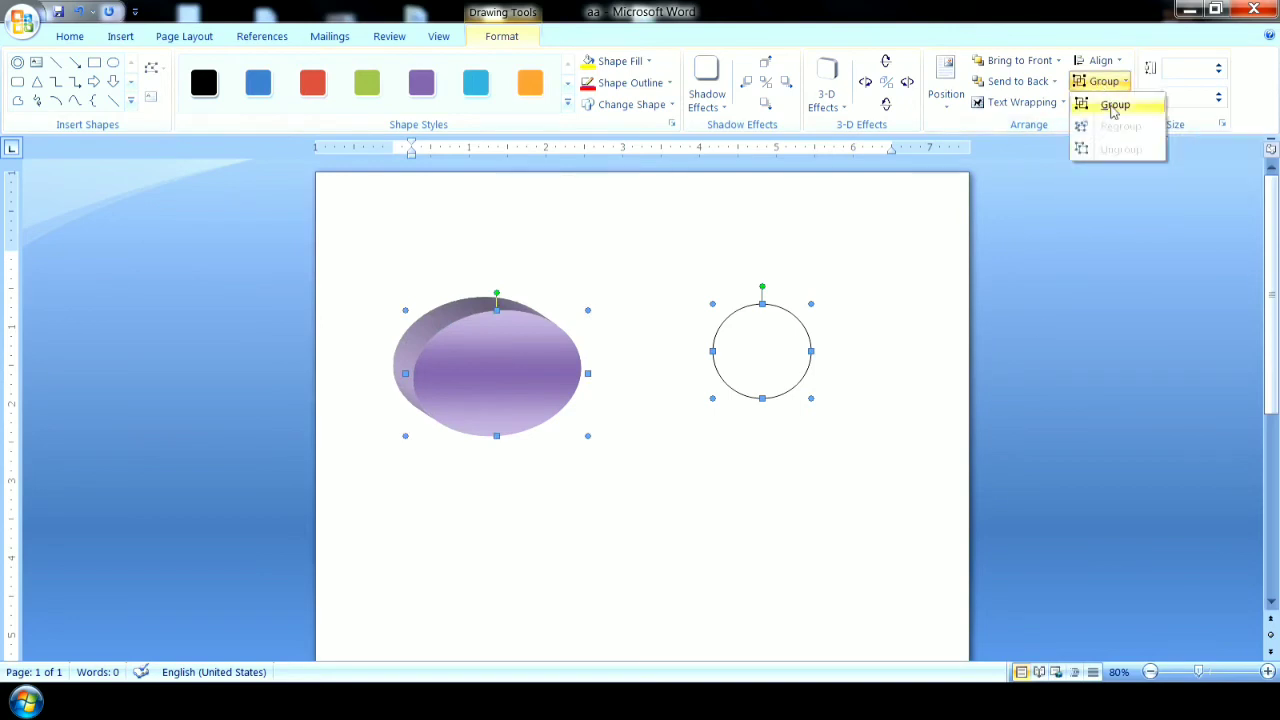
click(1113, 106)
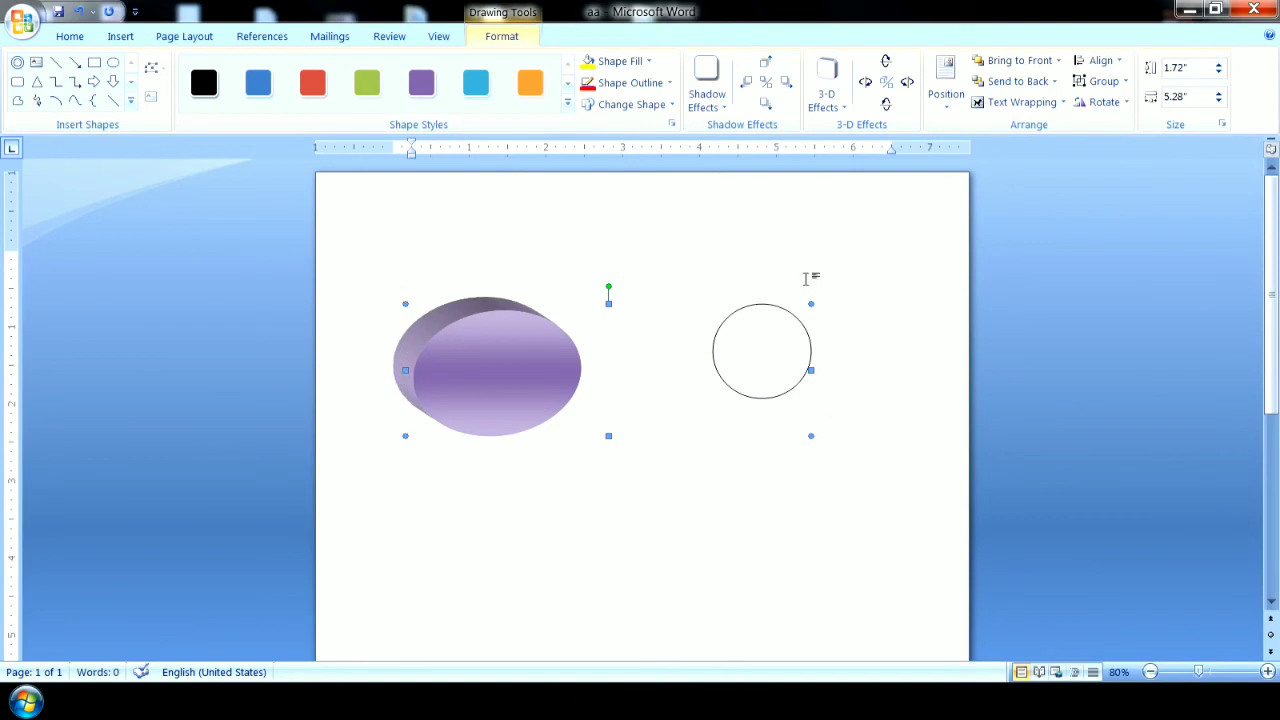
Move the grouped ellipse and circle together slightly right and upward on the page.
click(731, 249)
click(534, 371)
click(617, 391)
click(500, 377)
mouse_move(500, 377)
mouse_down()
mouse_move(514, 443)
mouse_move(514, 314)
mouse_move(486, 354)
mouse_move(526, 403)
mouse_move(589, 429)
mouse_move(567, 425)
mouse_move(523, 377)
mouse_move(523, 388)
mouse_up()
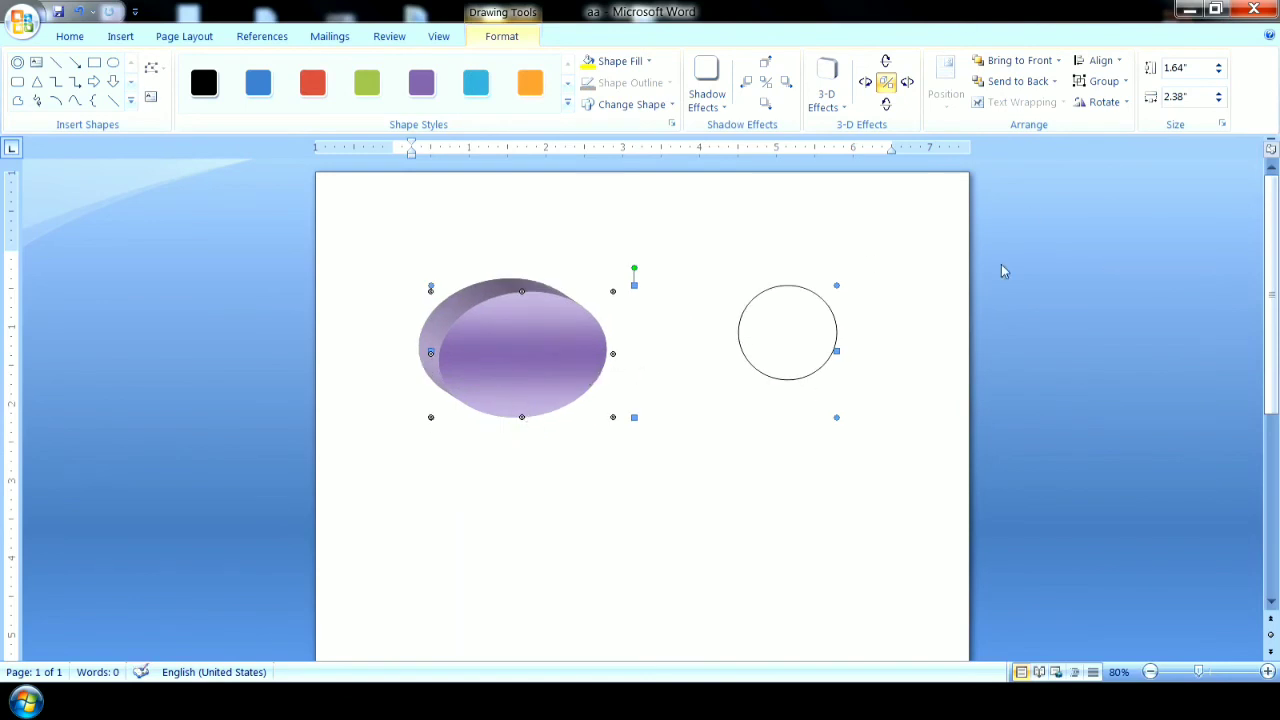
Ungroup the ellipse and circle and move each one separately.
click(1123, 85)
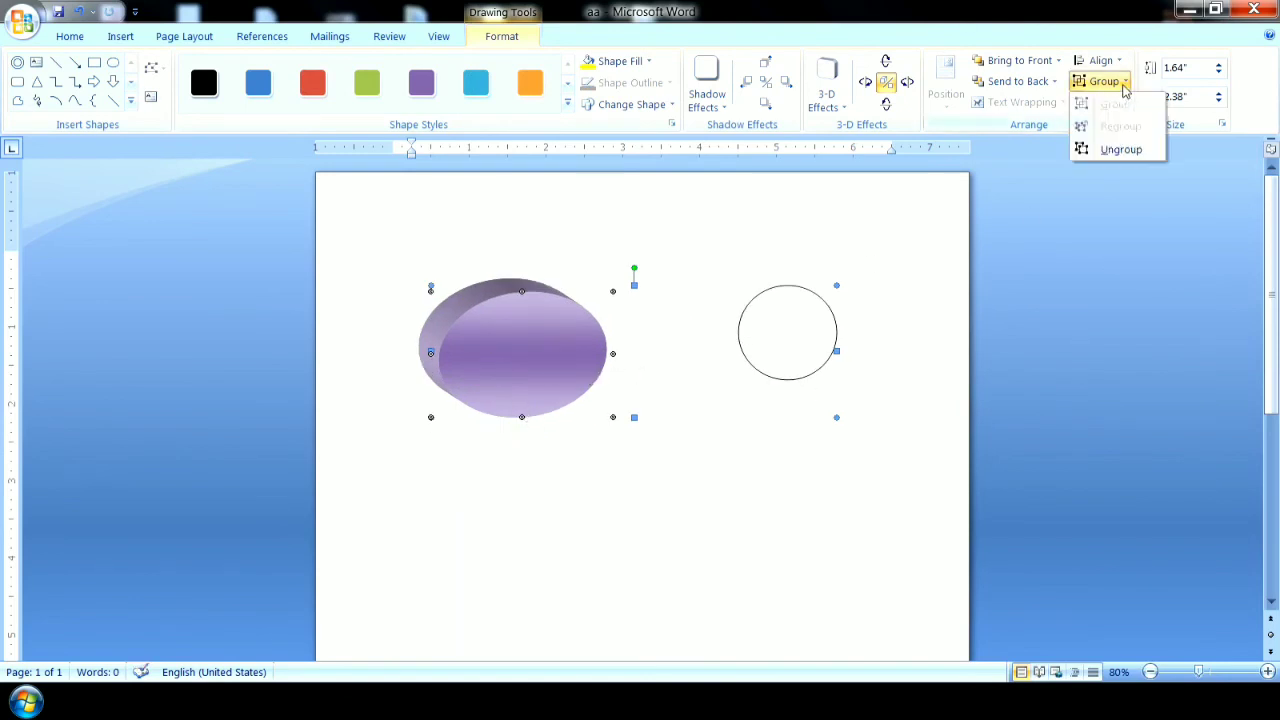
click(1120, 150)
drag(808, 374, 857, 386)
click(820, 449)
click(566, 374)
drag(566, 374, 487, 396)
drag(914, 400, 846, 357)
Regroup the ellipse and circle and move the group down the page.
click(1112, 86)
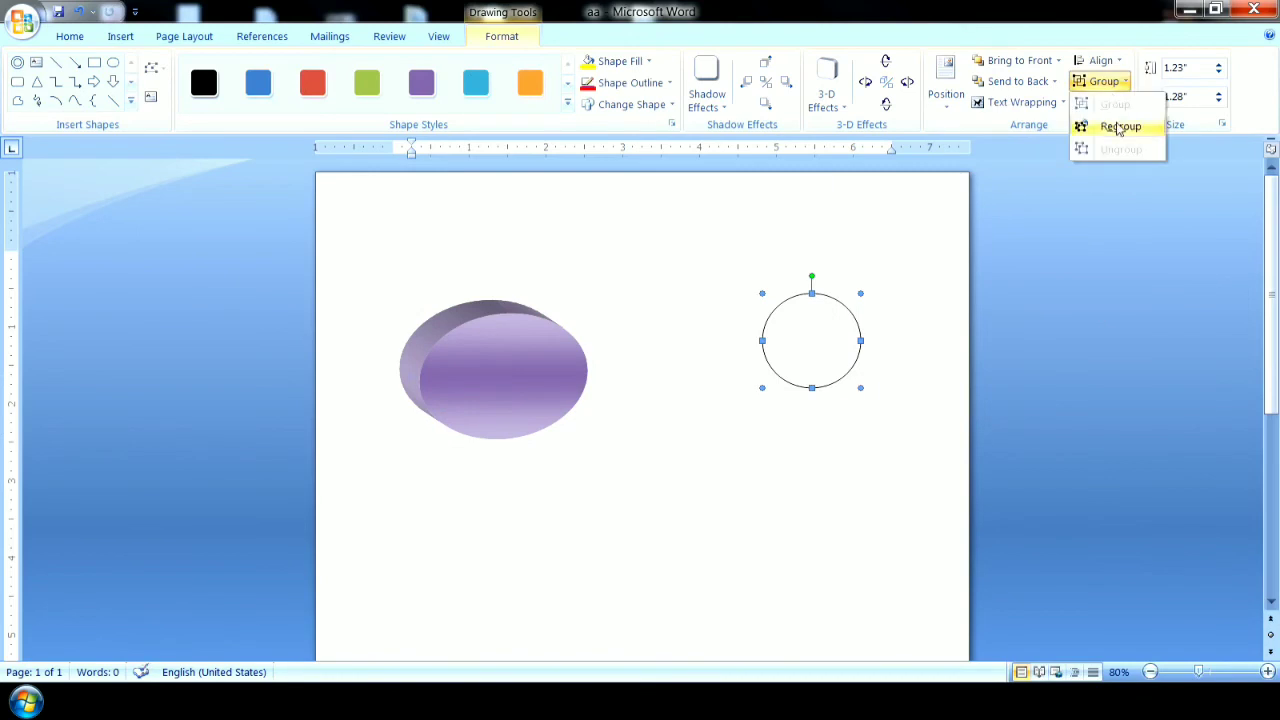
click(1120, 126)
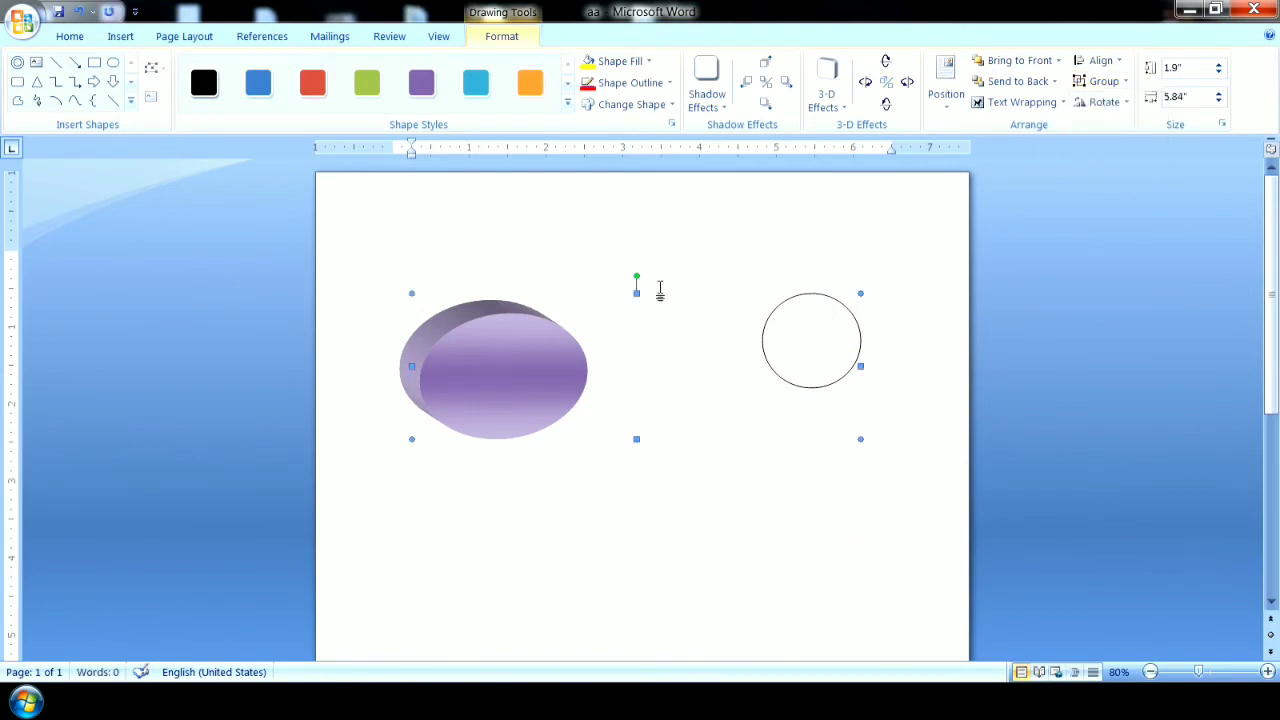
drag(528, 394, 523, 481)
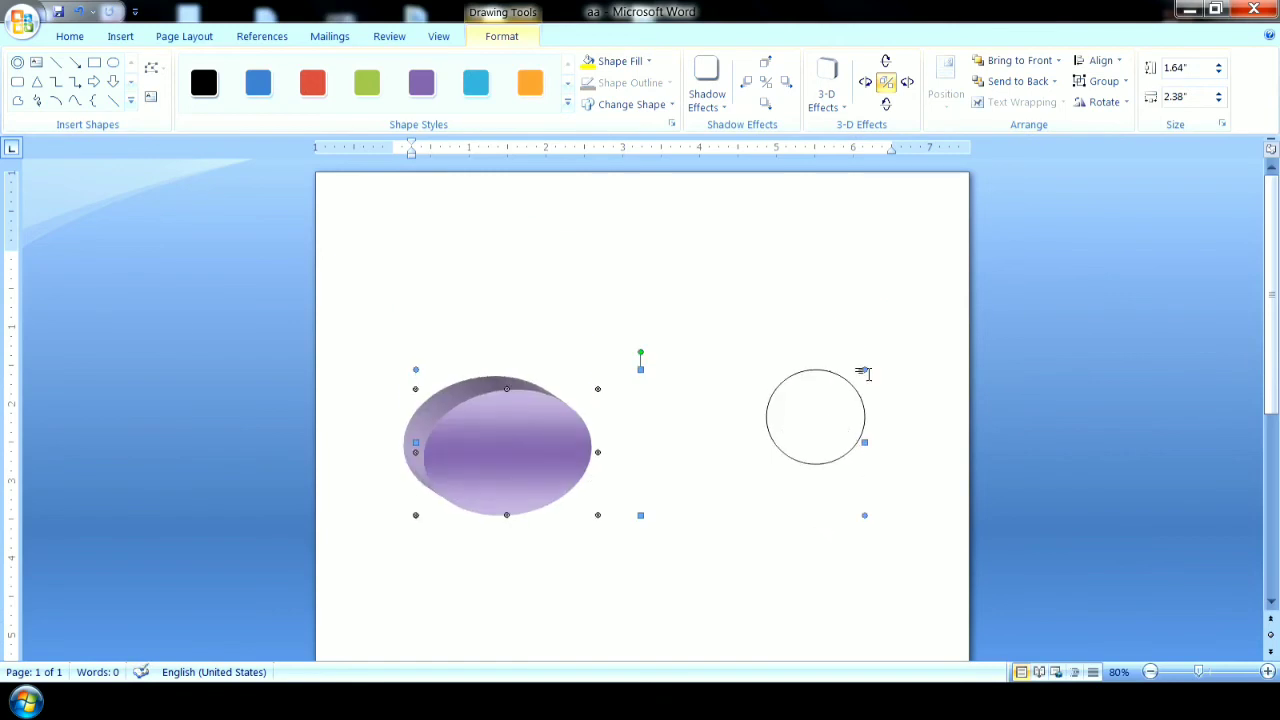
Resize the group until the purple ellipse is about 2.7" high and 2.5" wide, then move the group lower on the page.
drag(866, 369, 838, 251)
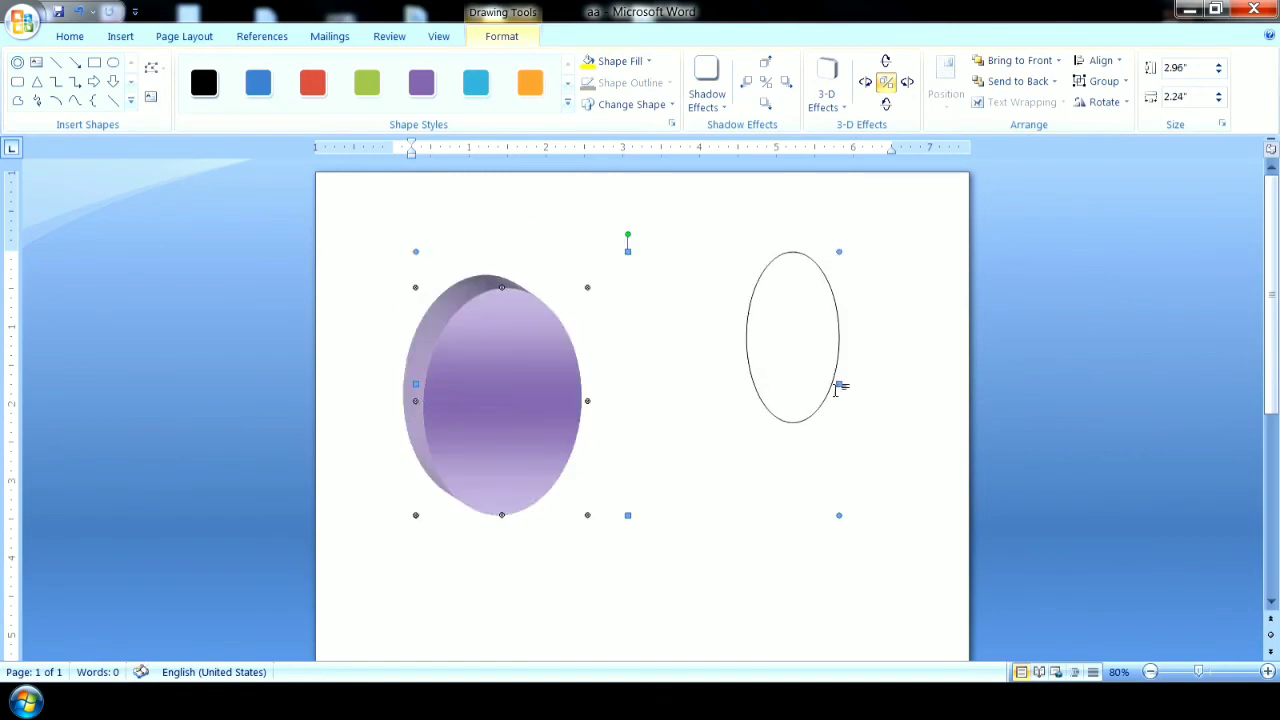
drag(826, 446, 886, 489)
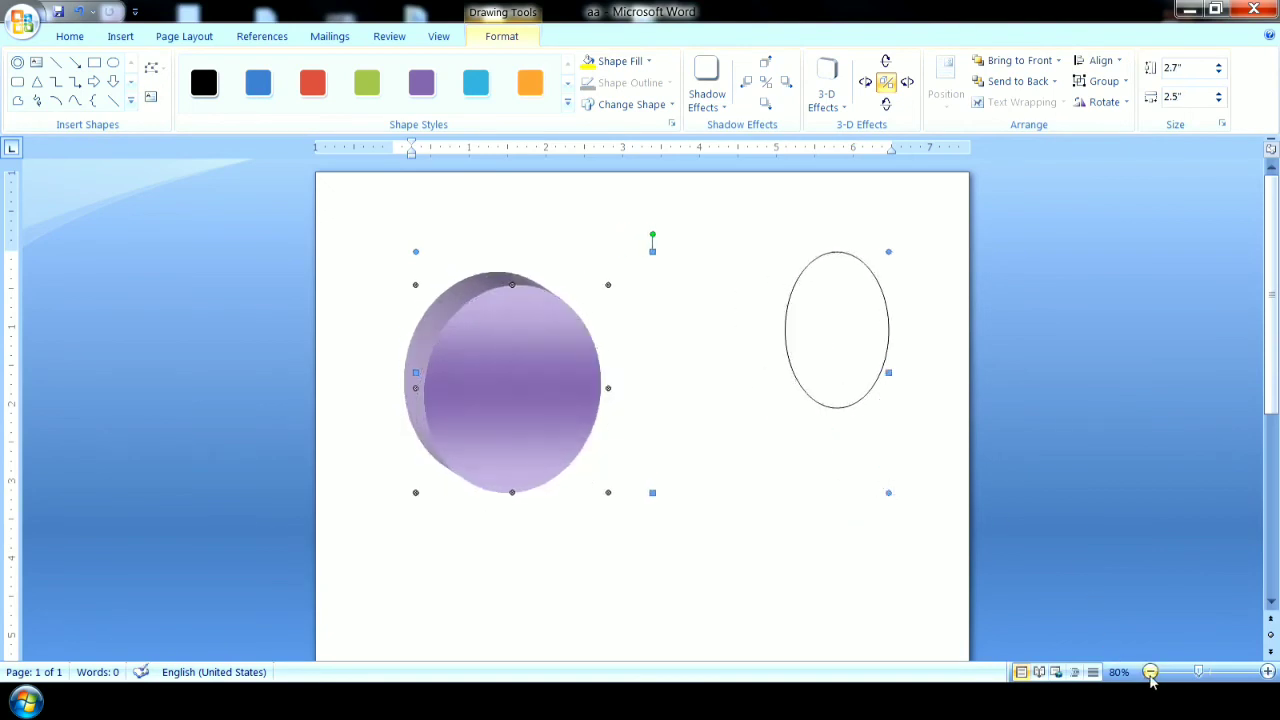
click(1150, 672)
click(1150, 672)
click(1150, 672)
click(1150, 672)
click(1150, 672)
mouse_move(223, 258)
mouse_down()
mouse_move(222, 428)
mouse_move(217, 272)
mouse_move(217, 374)
mouse_move(230, 278)
mouse_up()
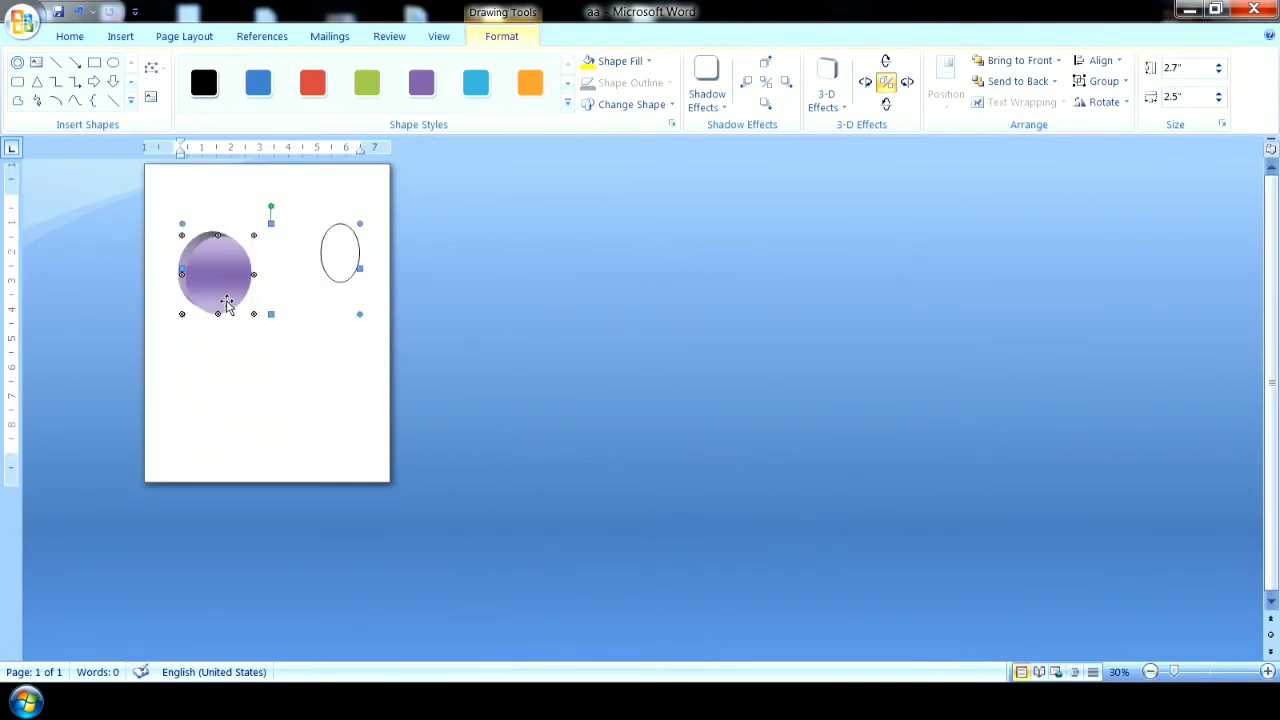
click(1268, 672)
click(1268, 672)
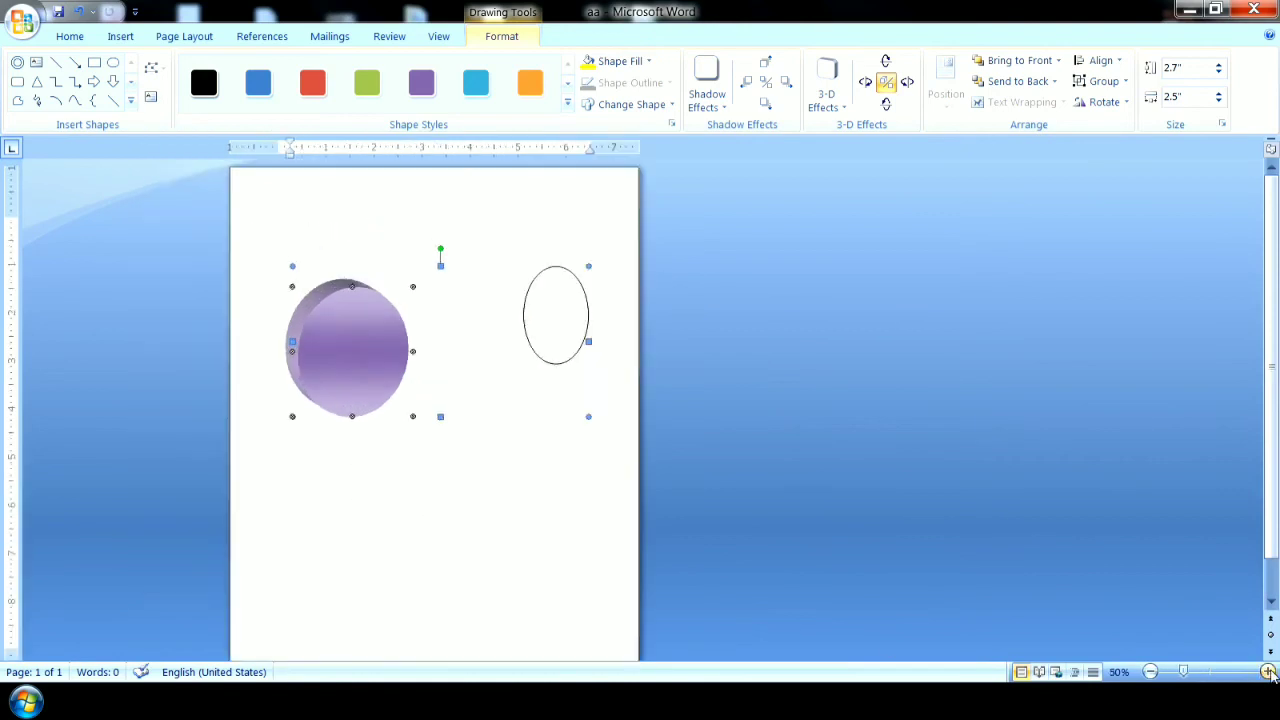
click(1268, 672)
click(1268, 672)
click(1268, 672)
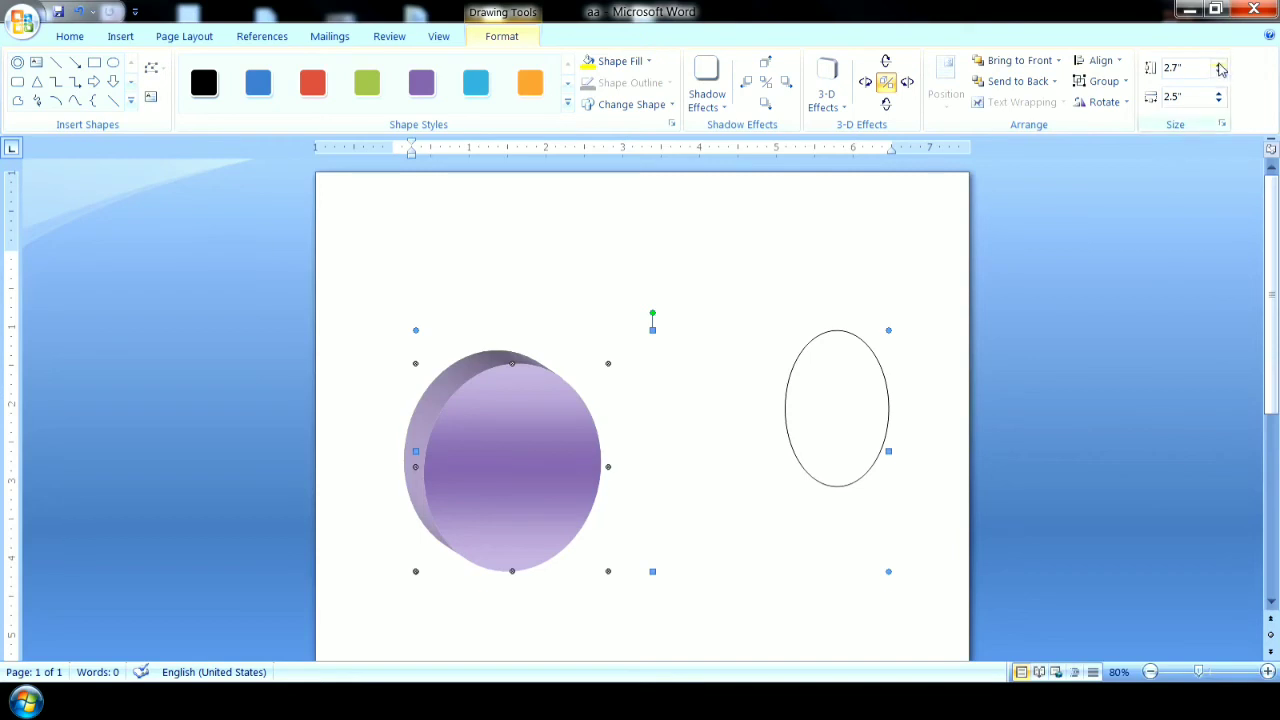
Set the purple ellipse within the group to 2.6" high and 3" wide.
click(1220, 66)
click(1220, 66)
click(1220, 66)
click(1220, 66)
click(1220, 66)
click(1220, 66)
click(1220, 66)
click(1219, 72)
click(1219, 72)
click(1219, 72)
click(1219, 72)
click(1219, 72)
click(1219, 72)
click(1219, 72)
click(1219, 72)
click(1220, 93)
click(1220, 93)
click(1220, 93)
click(1220, 93)
click(1220, 93)
click(1220, 102)
click(1220, 102)
click(1220, 102)
click(1220, 95)
click(1220, 95)
click(1220, 95)
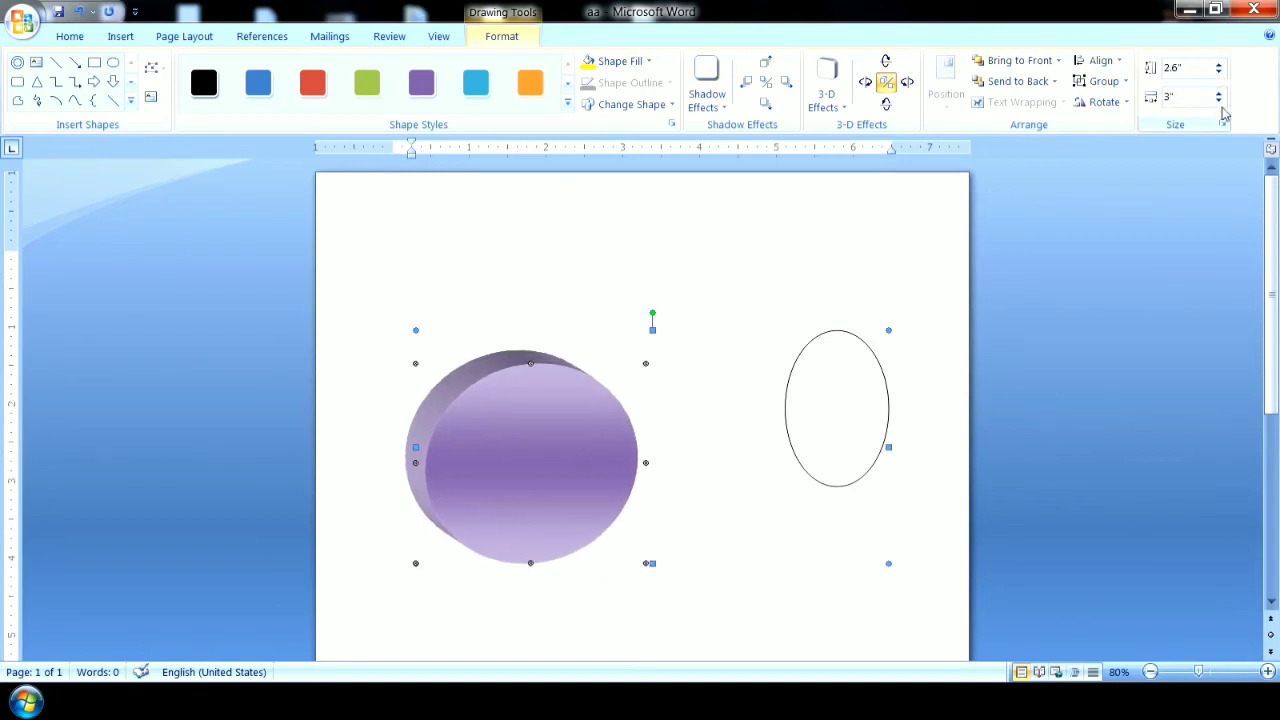
Narrow the group until the purple ellipse is about 2.46" wide, then delete the whole group.
drag(890, 447, 803, 474)
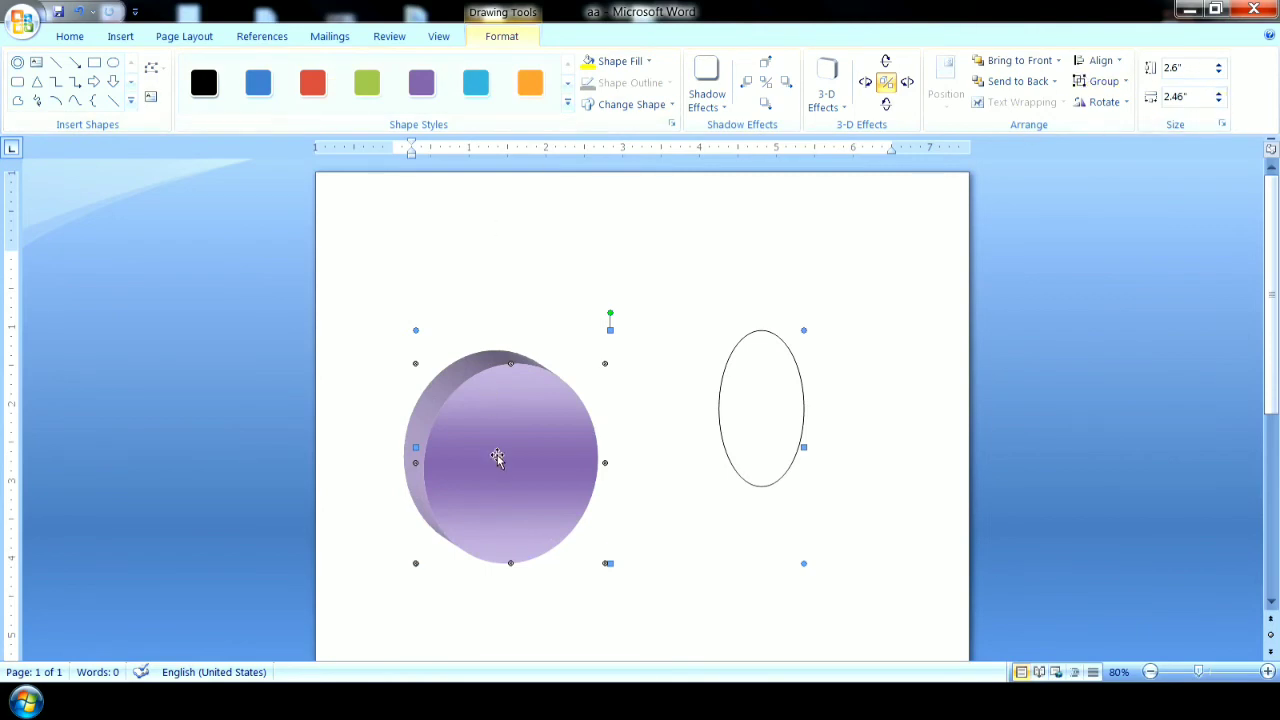
key(Delete)
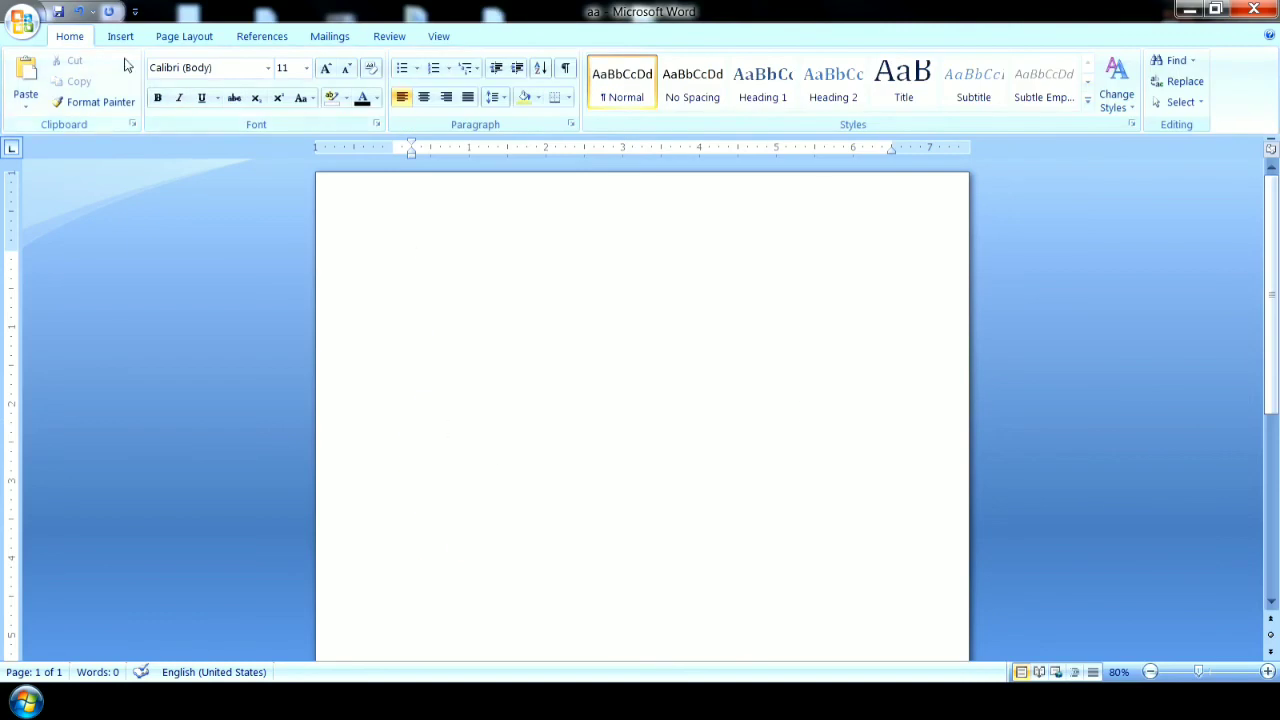
Browse the SmartArt graphics and insert a Block Cycle diagram.
click(119, 36)
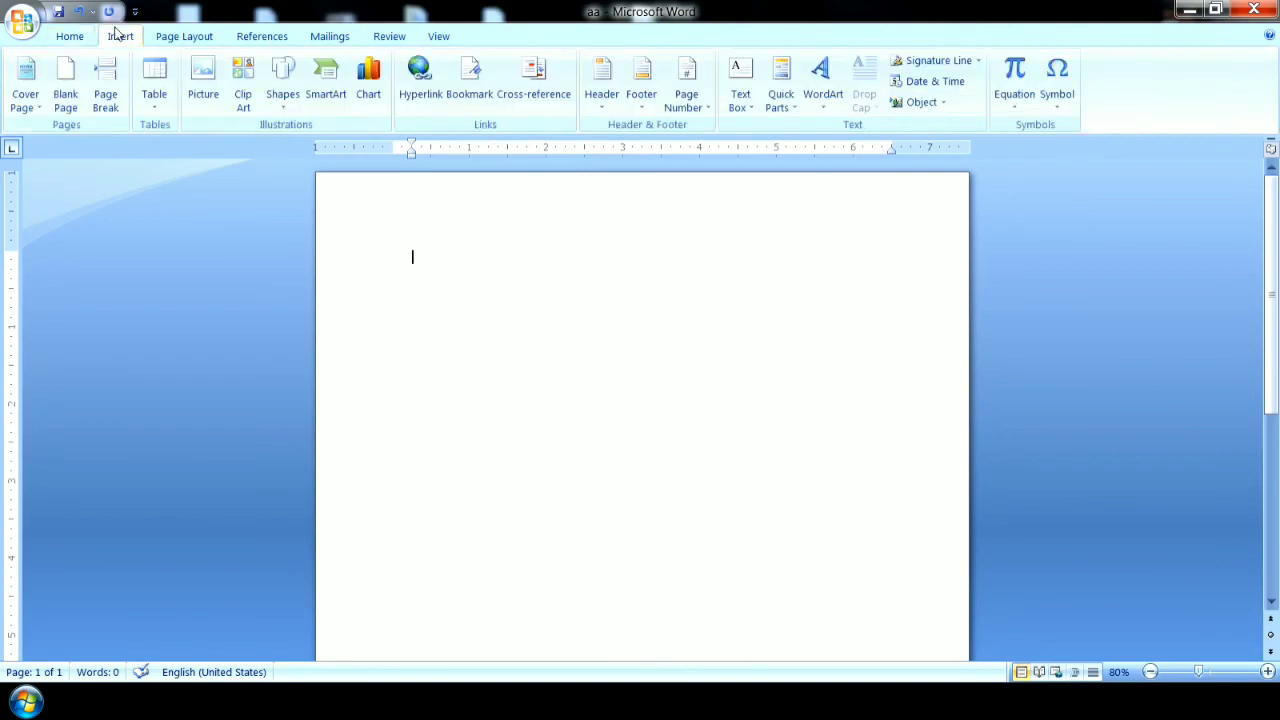
click(328, 85)
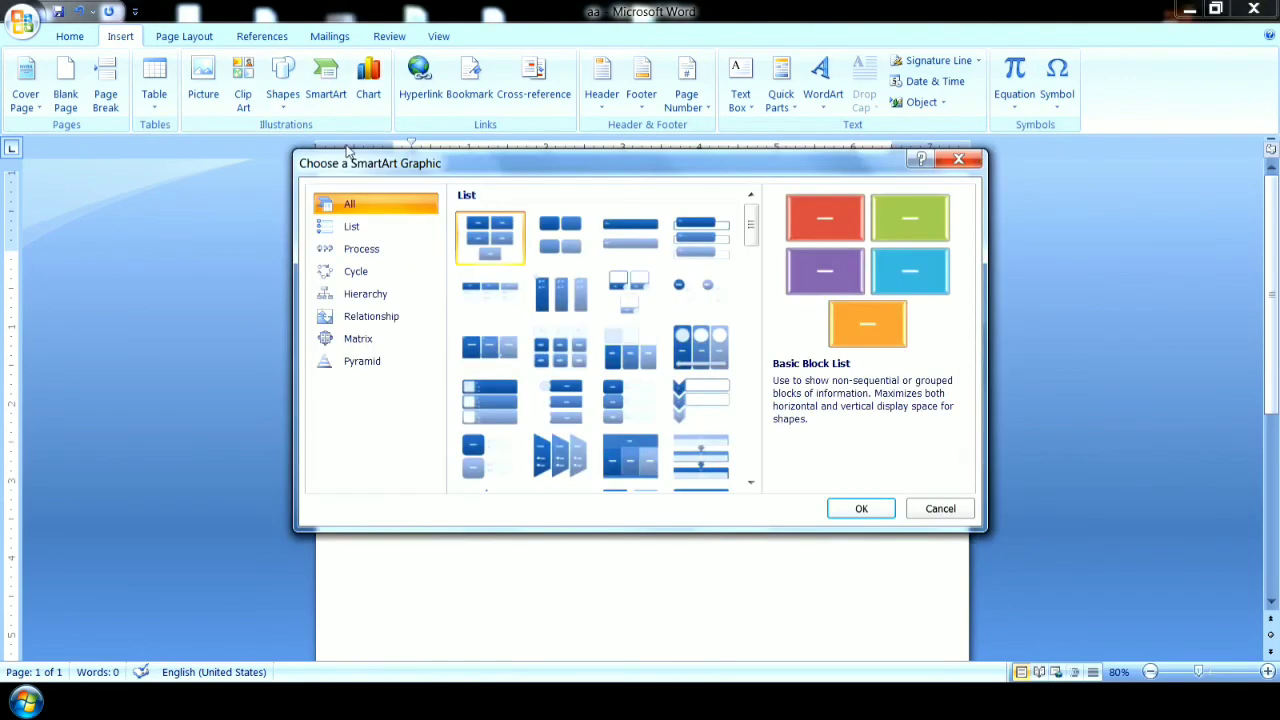
drag(750, 233, 753, 425)
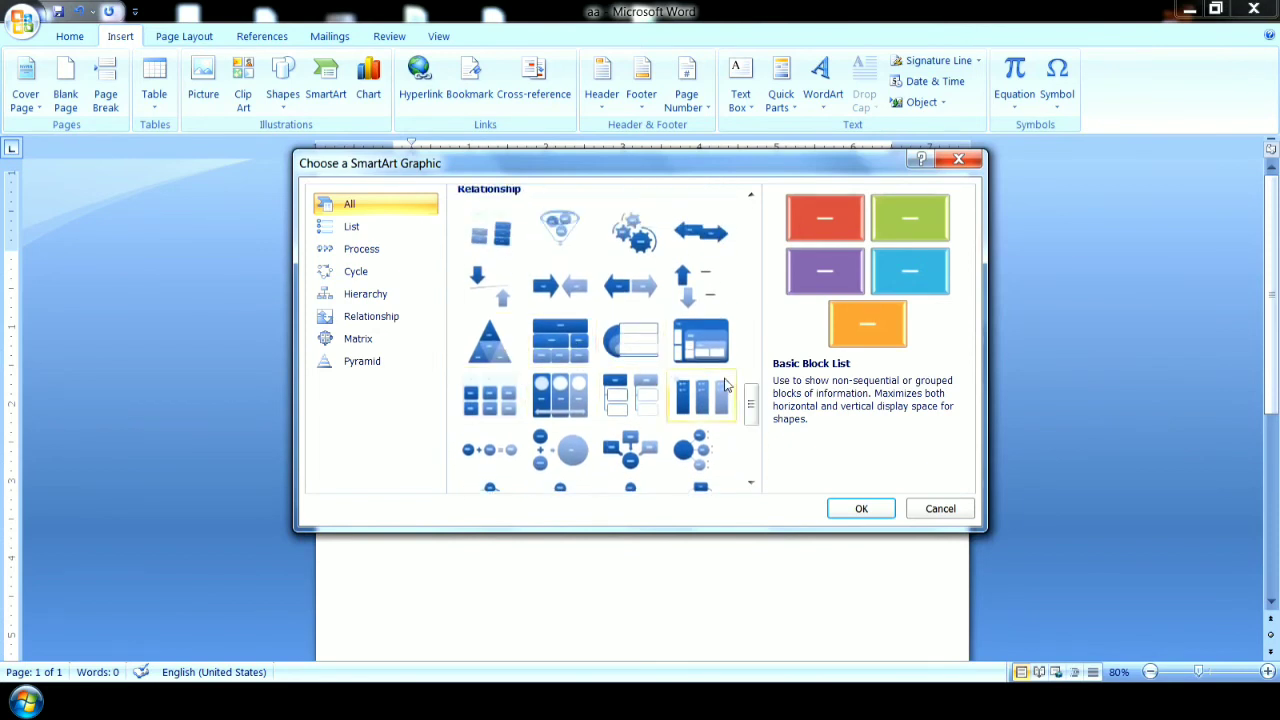
drag(757, 405, 750, 352)
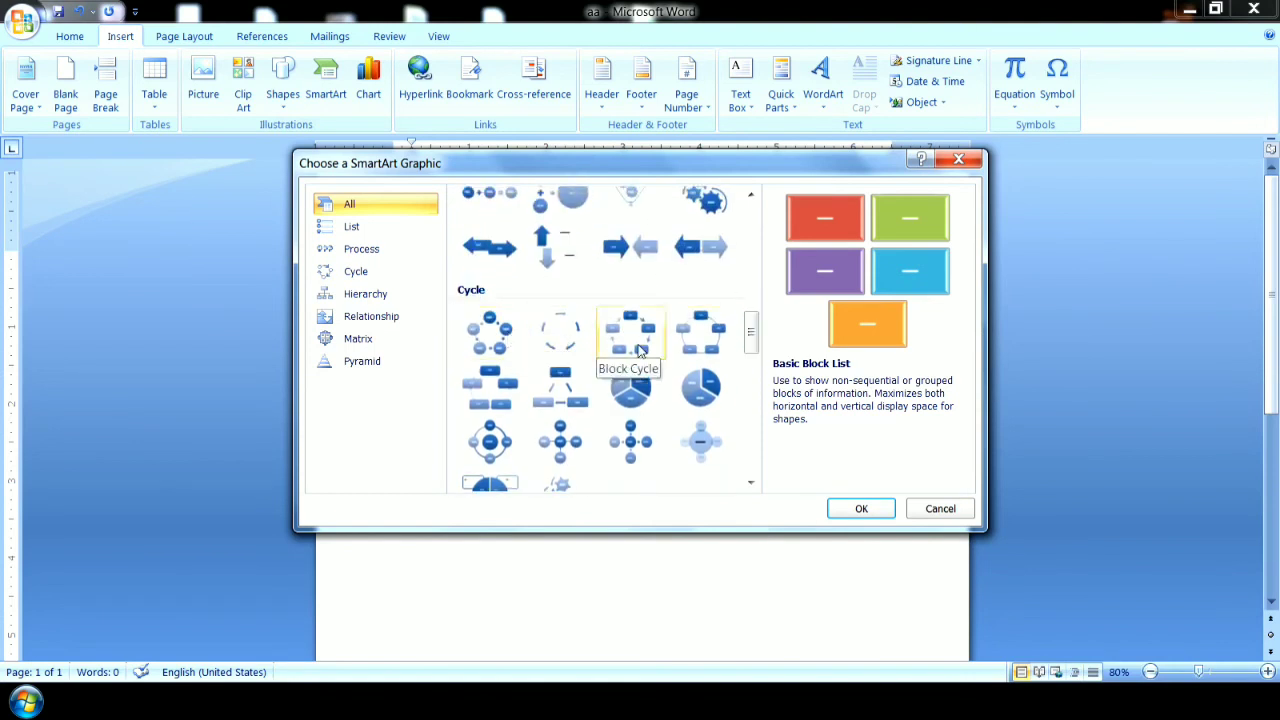
click(632, 341)
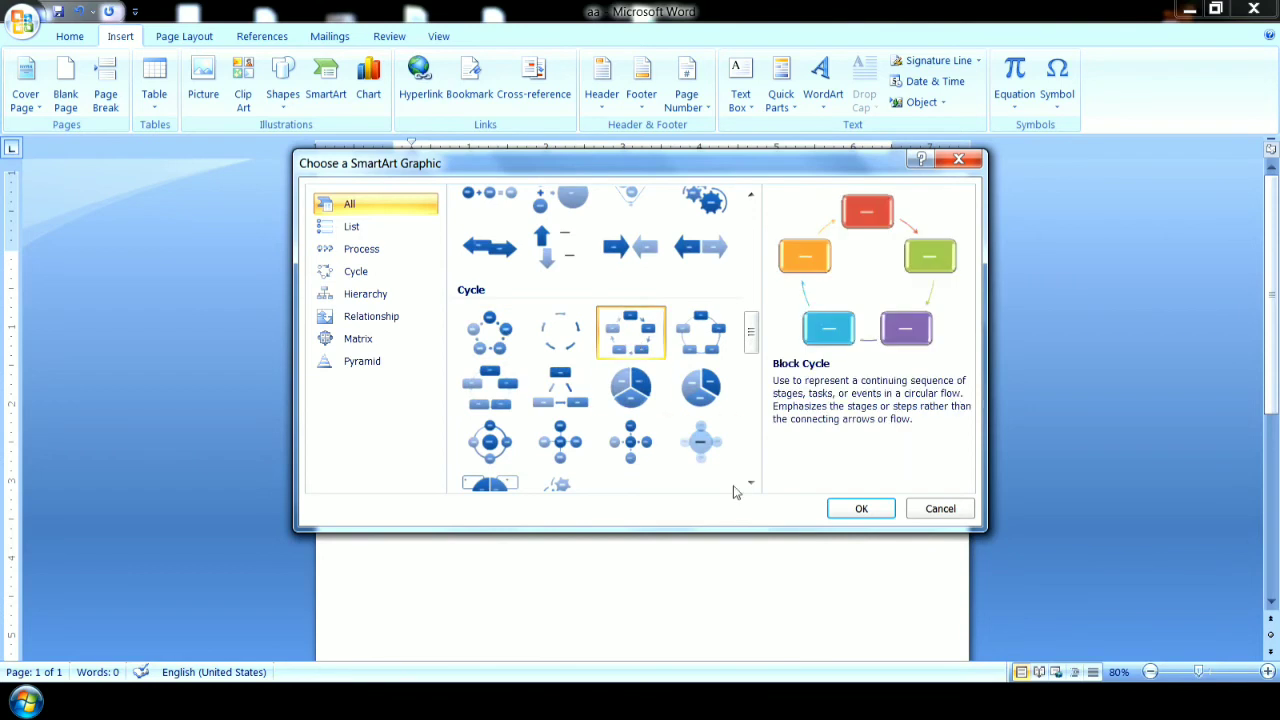
click(859, 509)
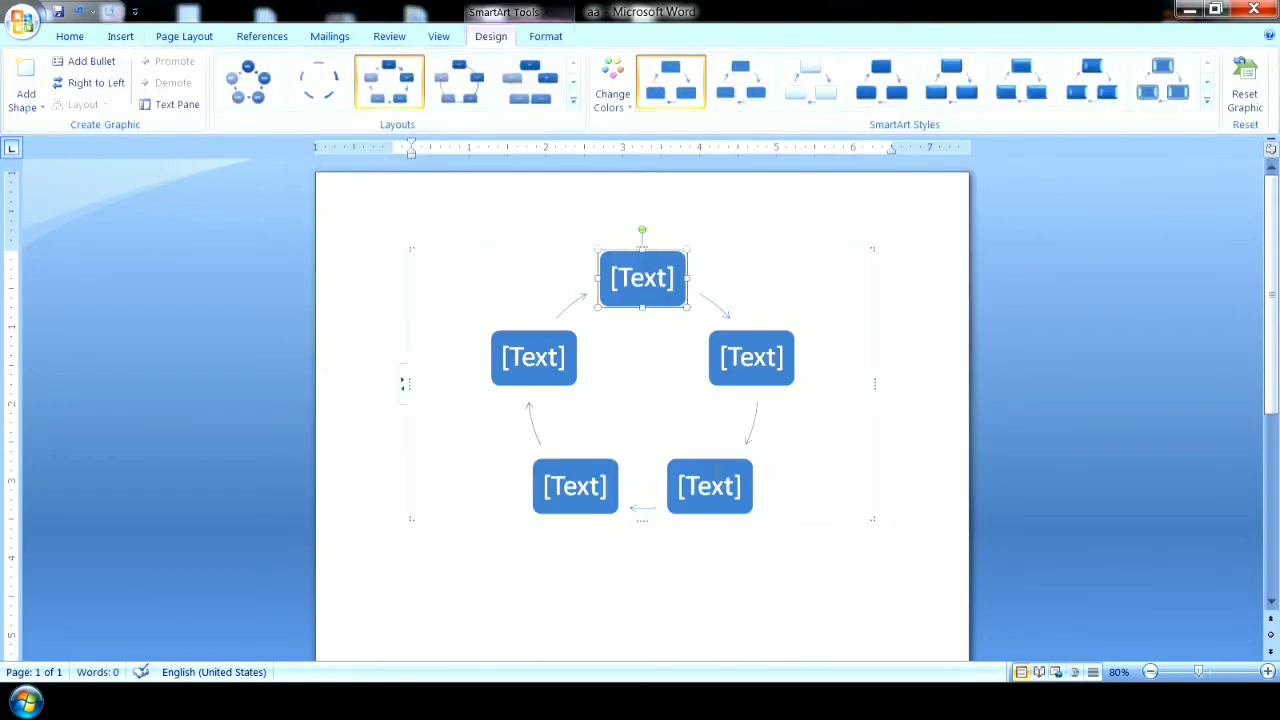
Change the SmartArt layout to the cycle of circles linked by block arrows.
click(574, 101)
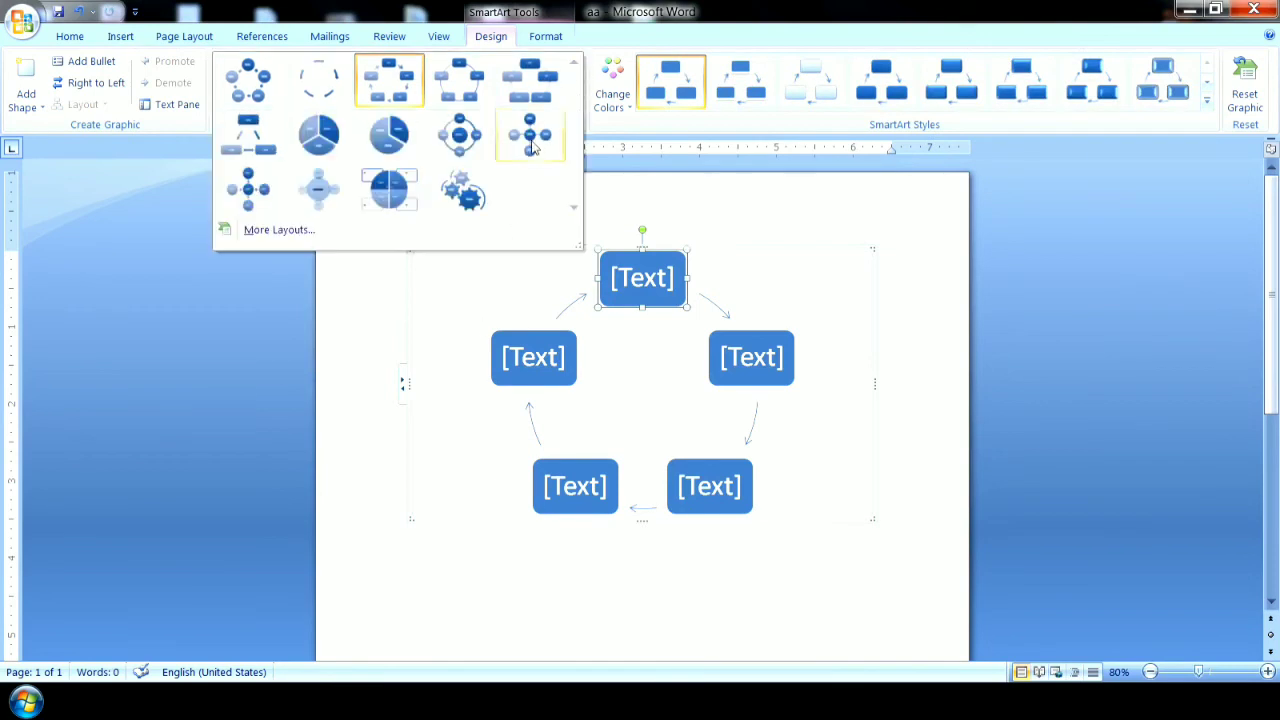
click(248, 80)
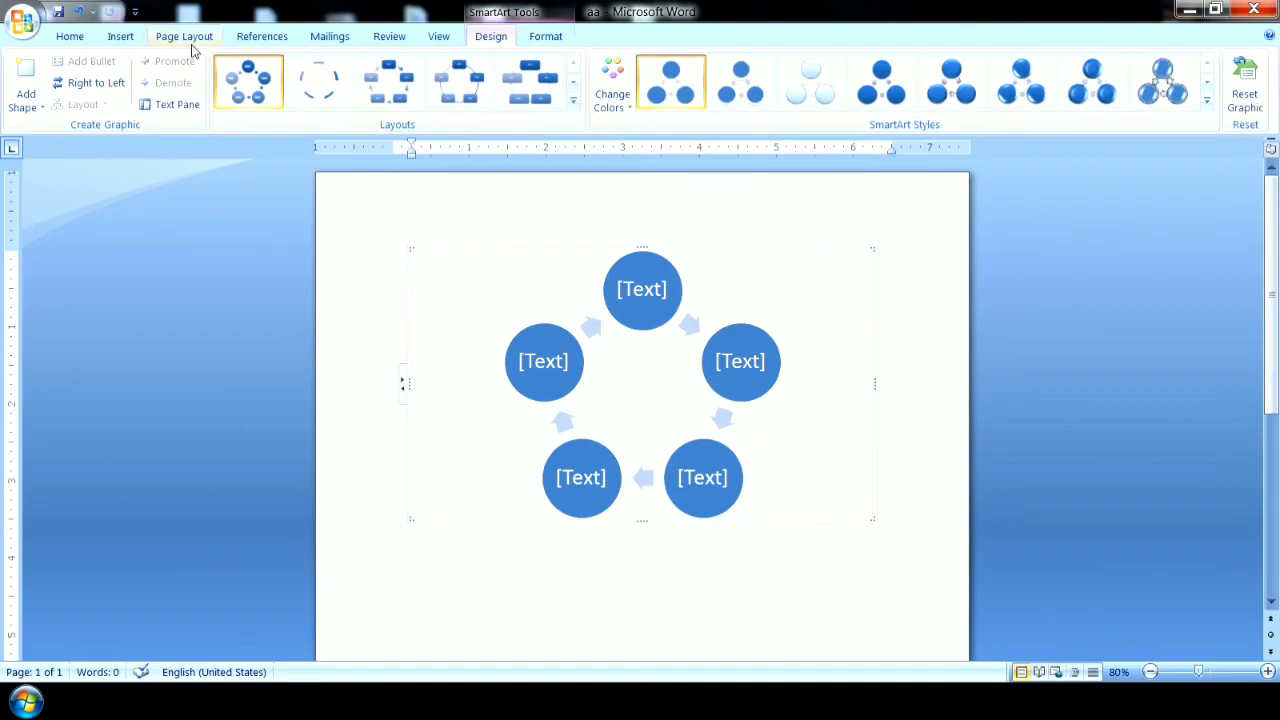
Review the SmartArt design and format options, and delete the circle cycle diagram from the page.
click(121, 36)
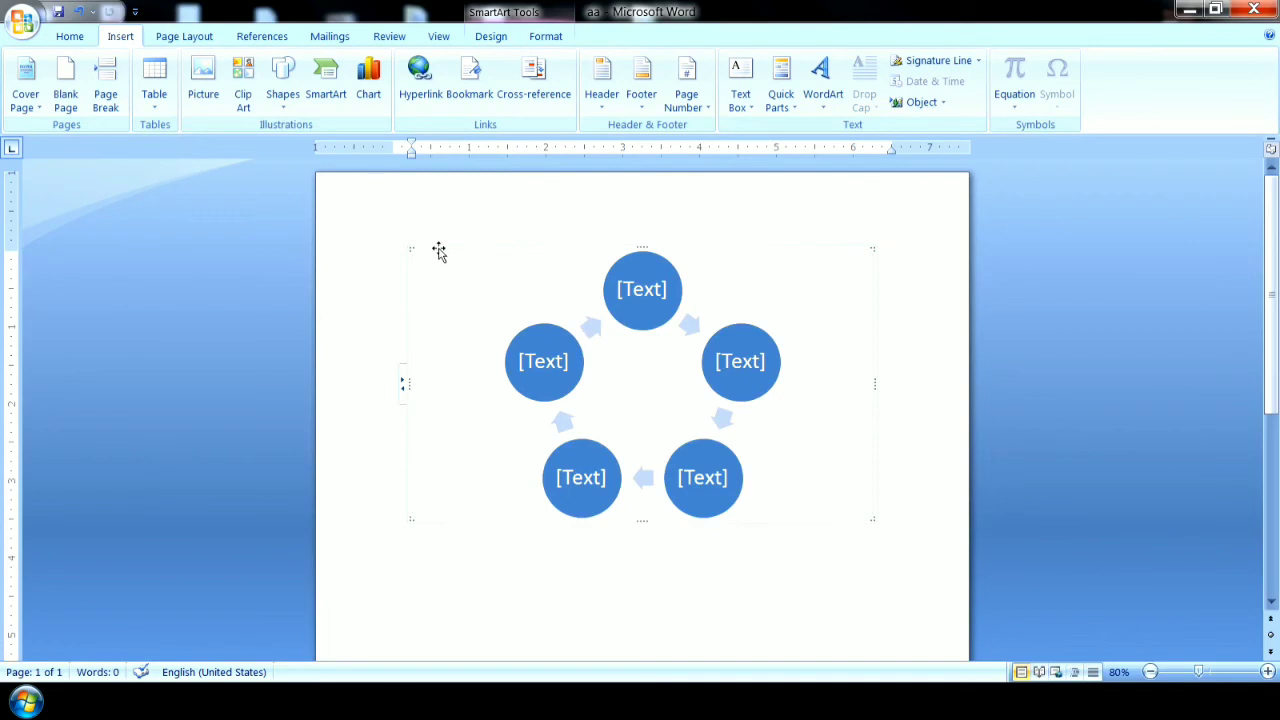
click(487, 44)
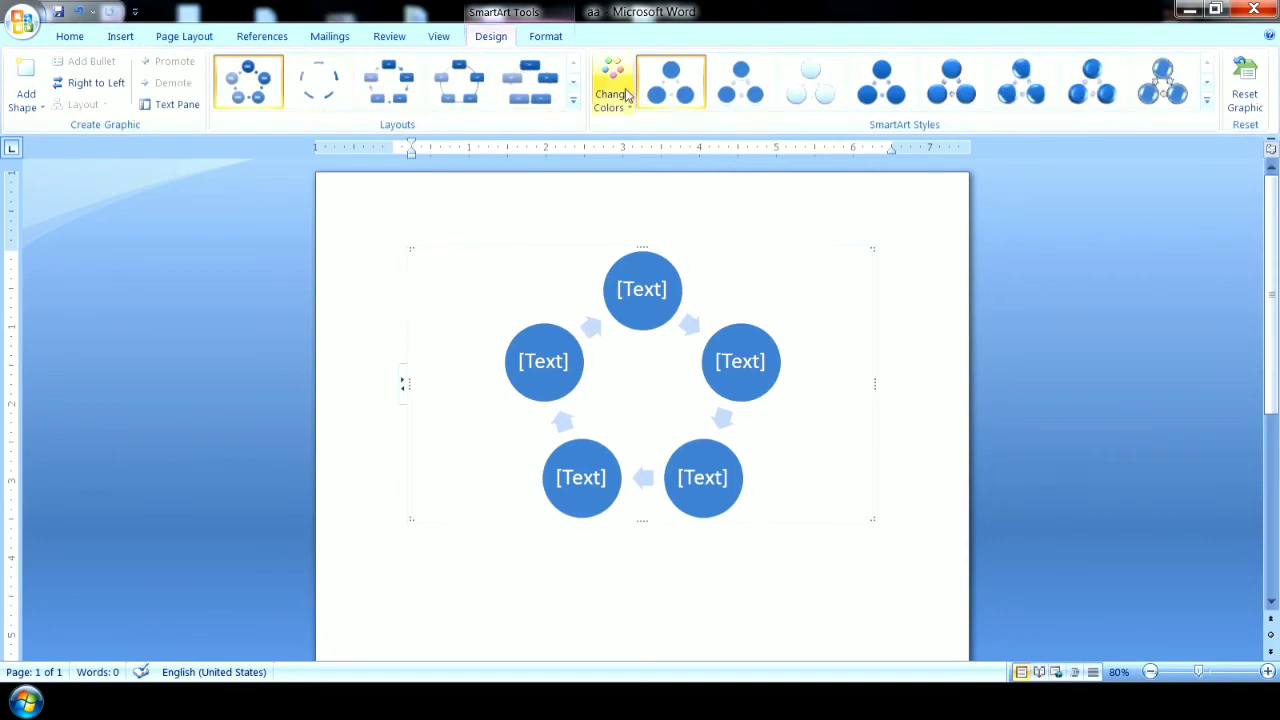
click(547, 40)
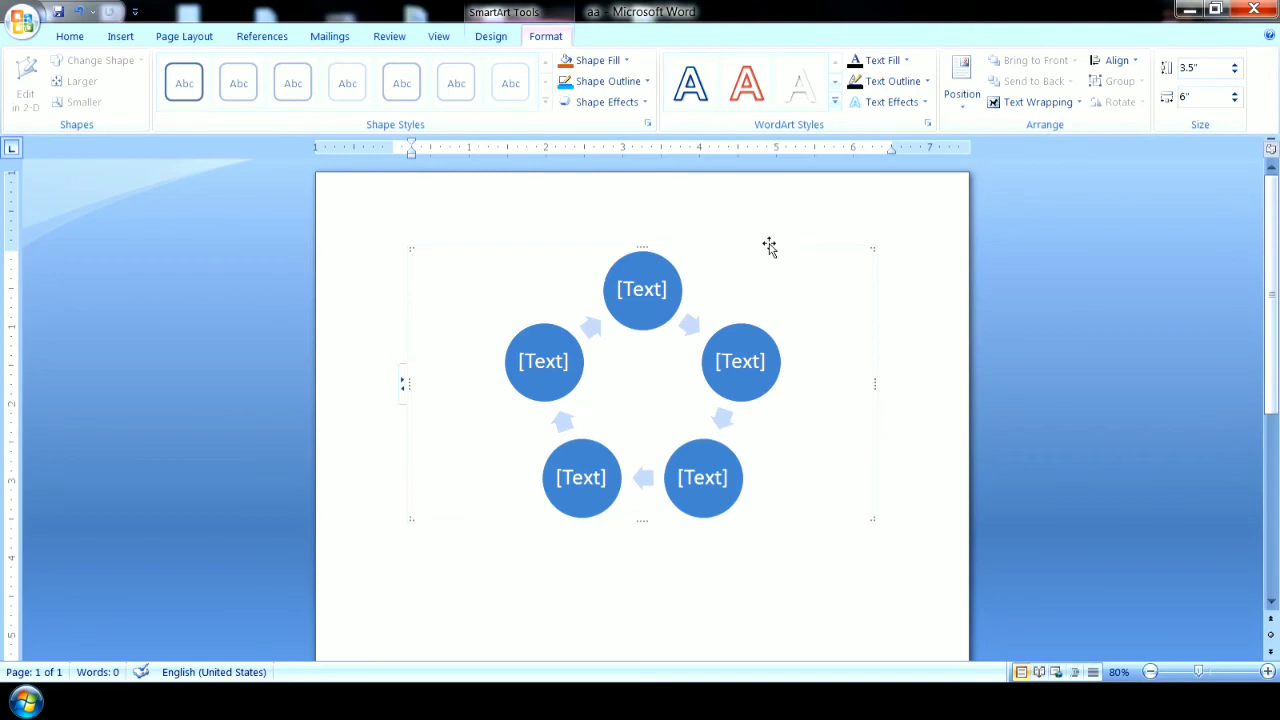
key(Delete)
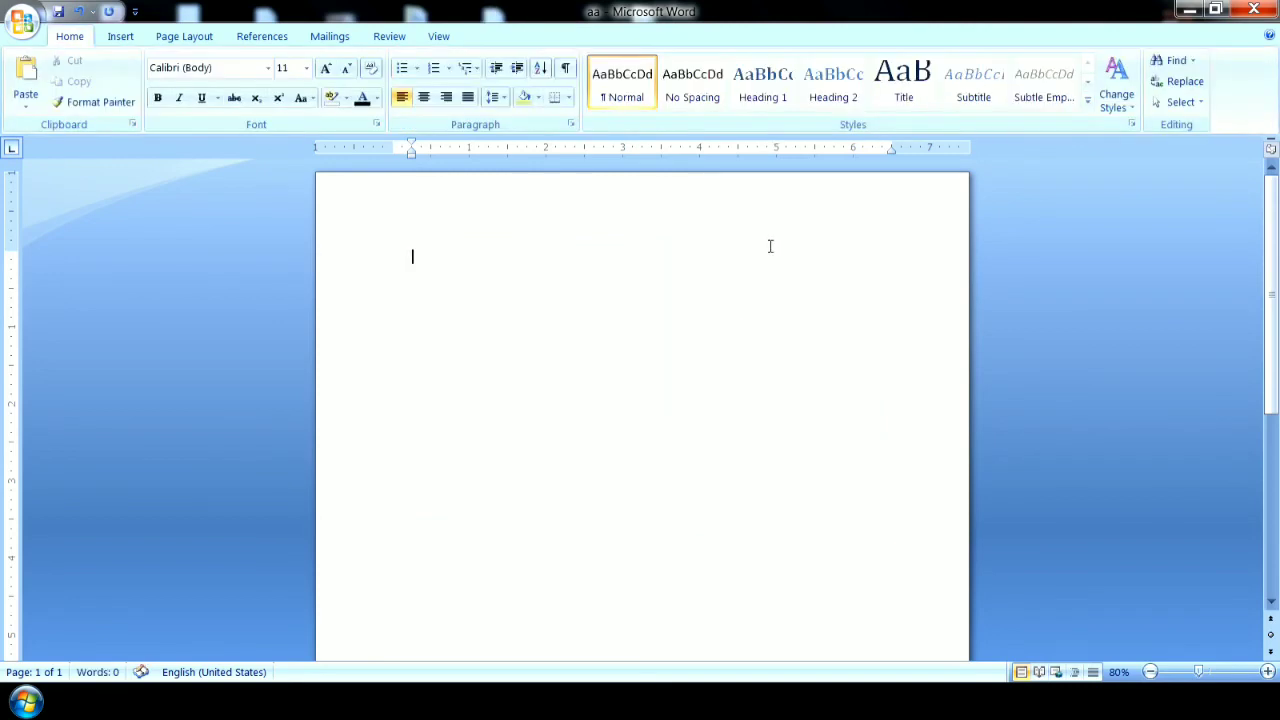
Insert a 3-D cylinder column chart into the empty document.
click(120, 36)
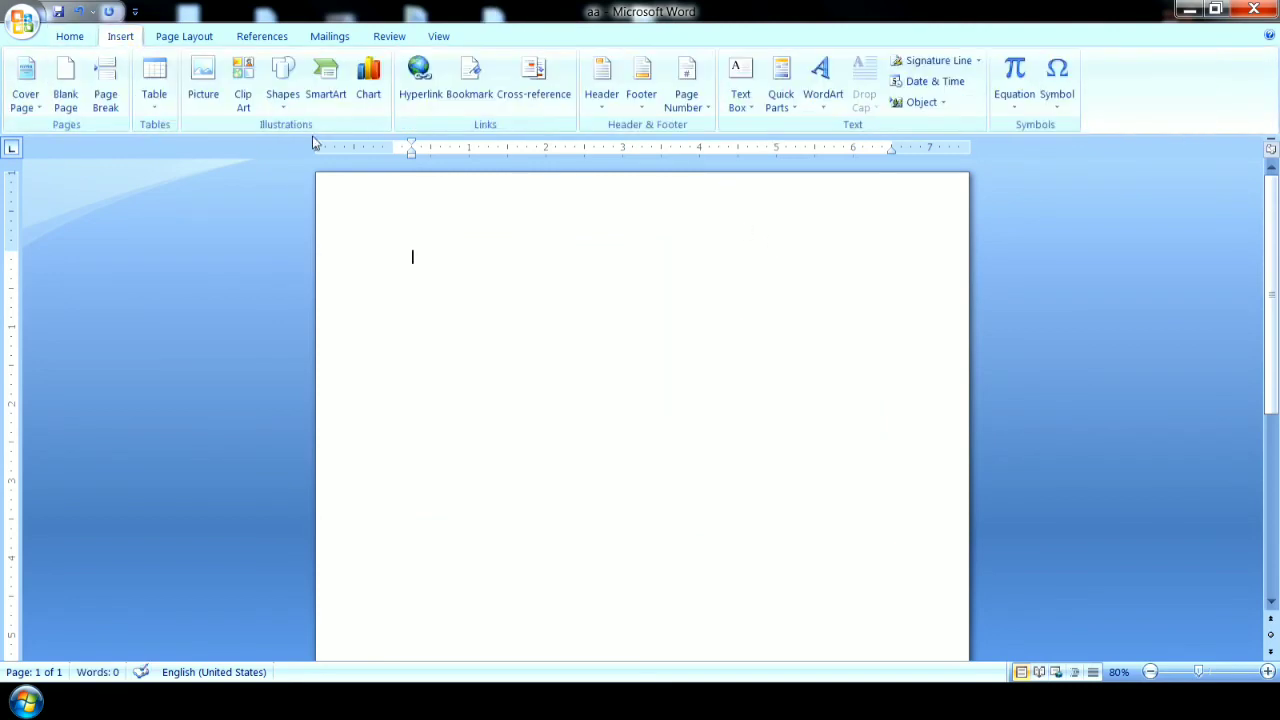
click(369, 100)
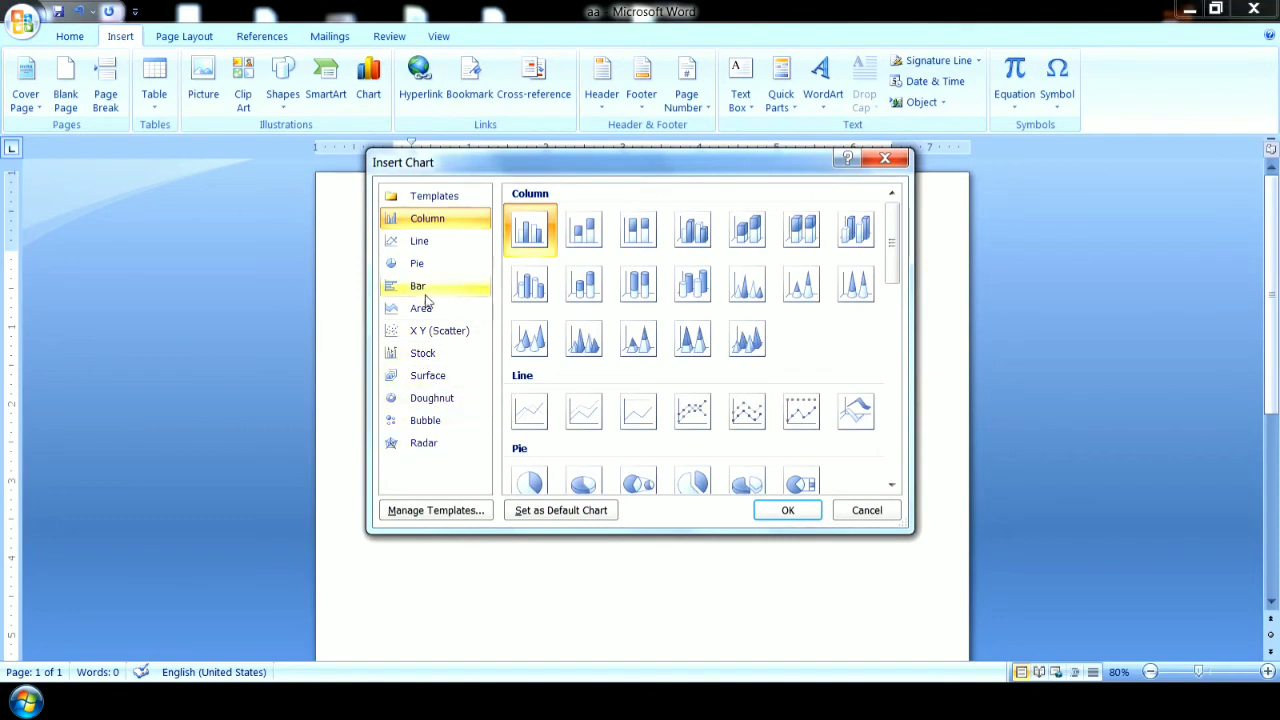
mouse_move(893, 265)
mouse_down()
mouse_move(904, 465)
mouse_move(904, 272)
mouse_up()
click(692, 265)
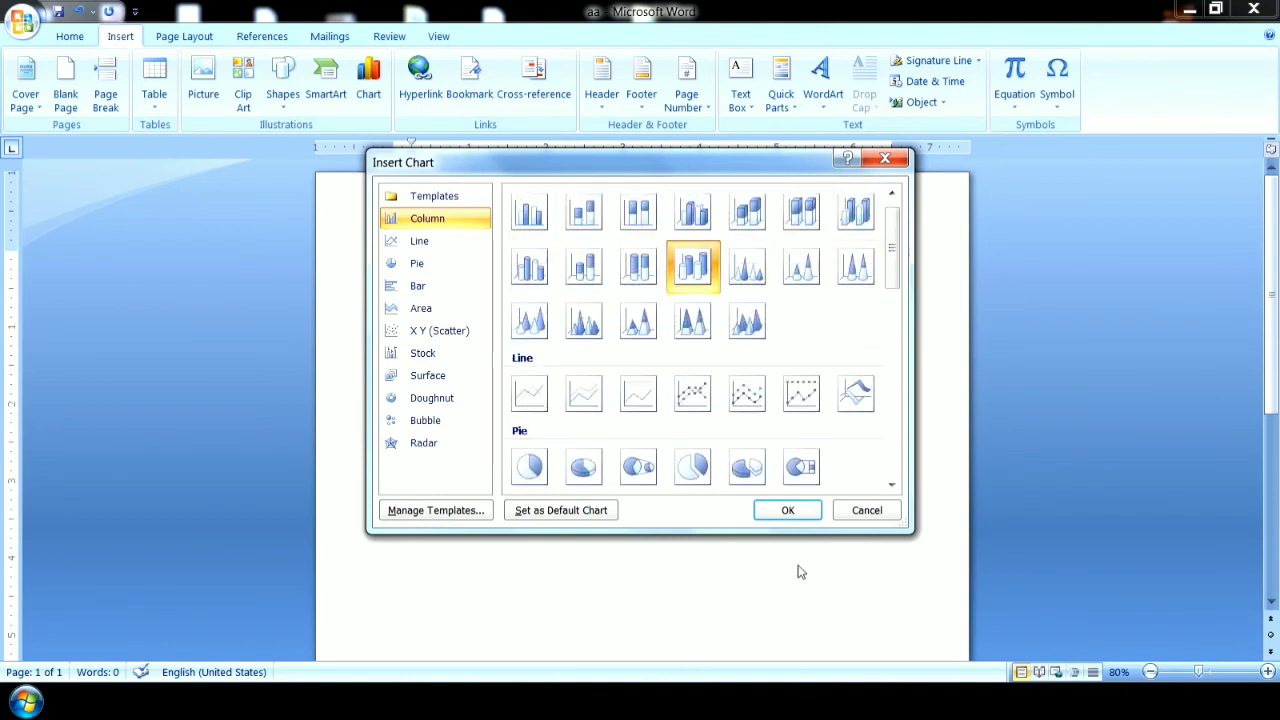
click(787, 511)
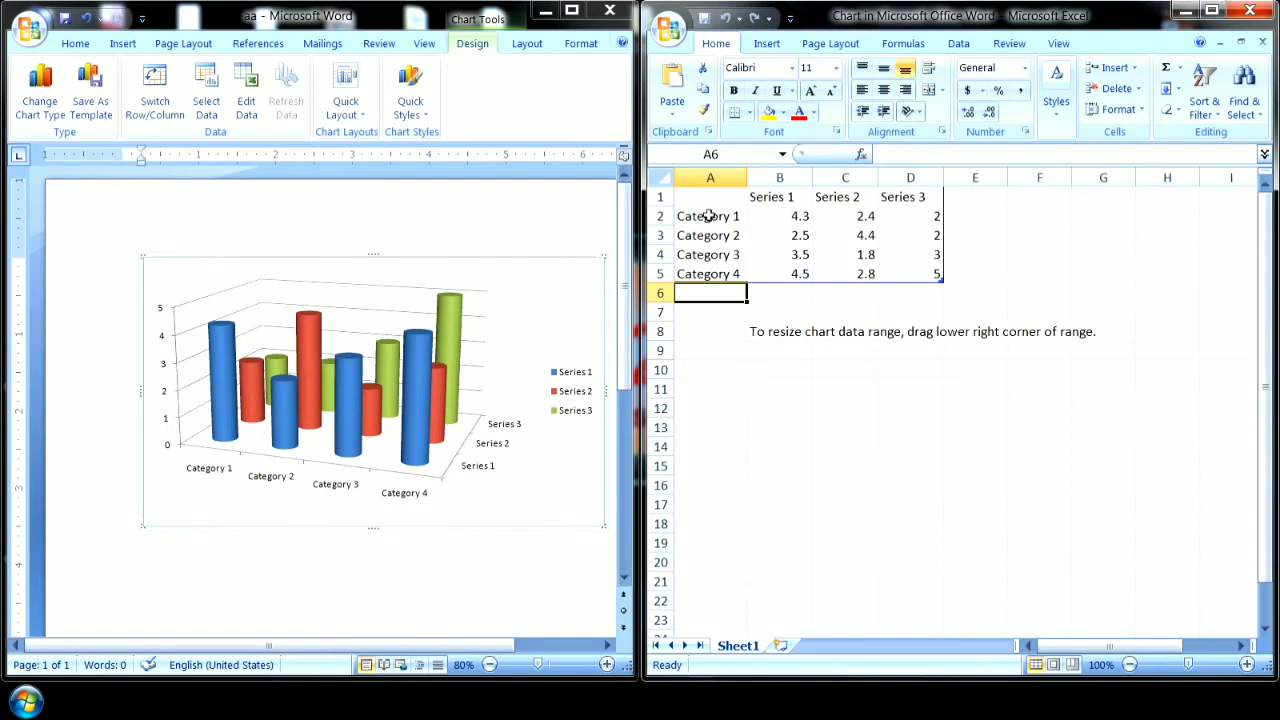
Set Category 1's Series 1 value to 50 in the chart data, and cut the chart from the page.
click(785, 216)
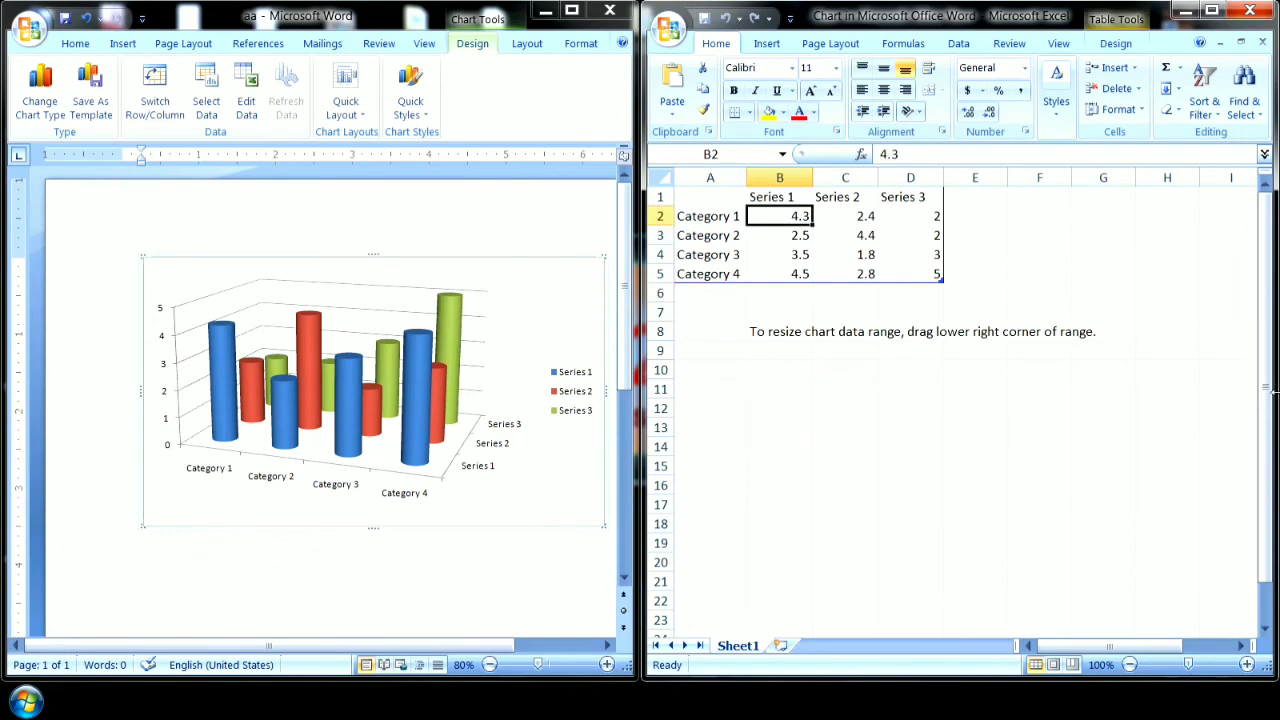
text(50)
key(Return)
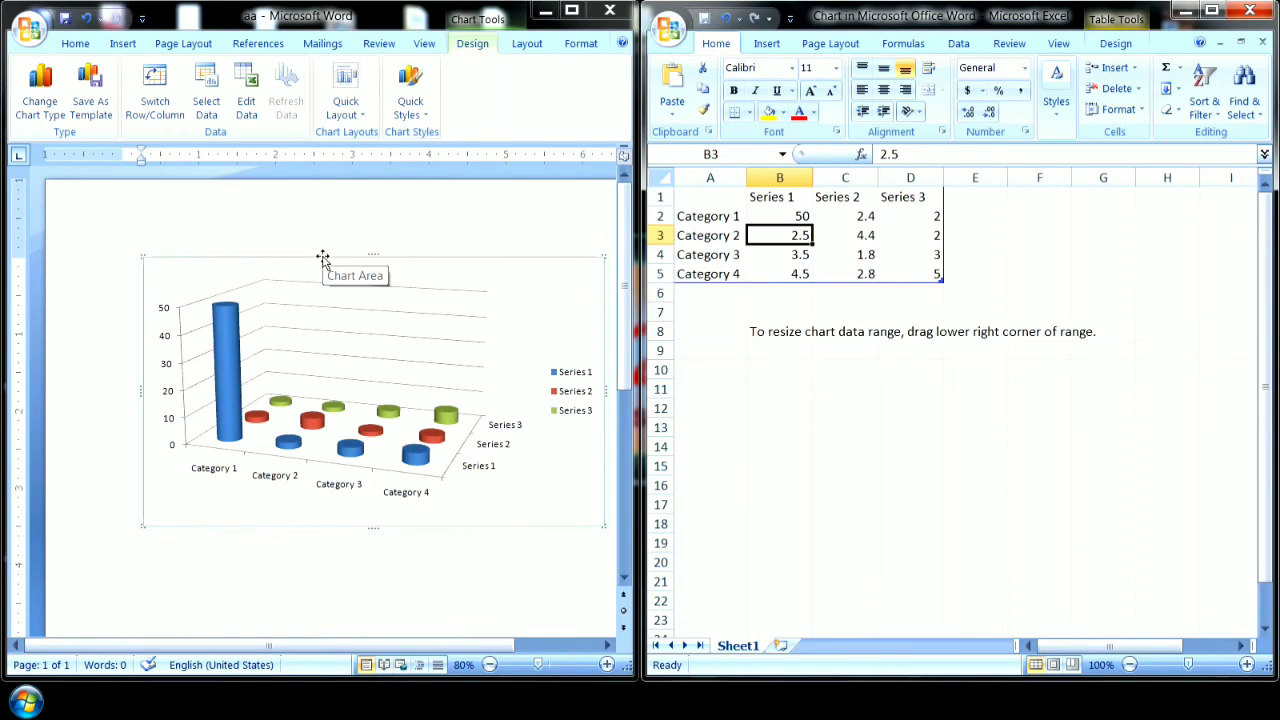
click(1250, 10)
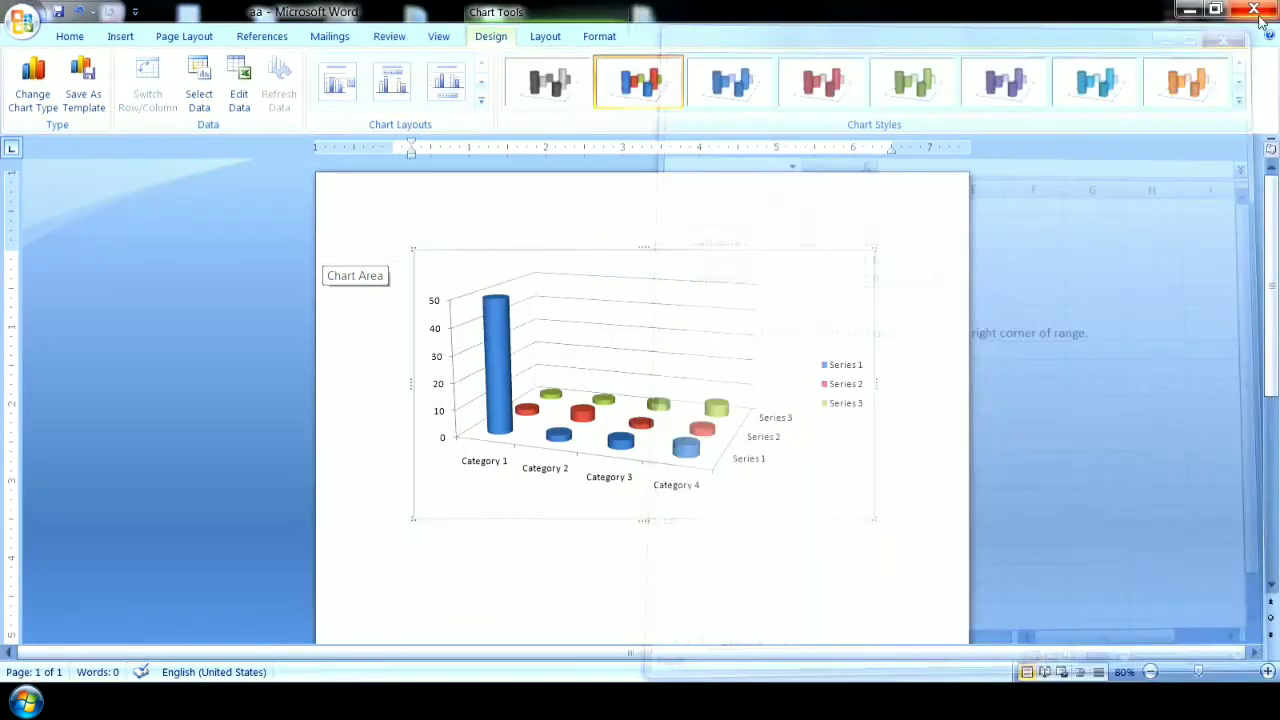
right_click(487, 252)
click(528, 263)
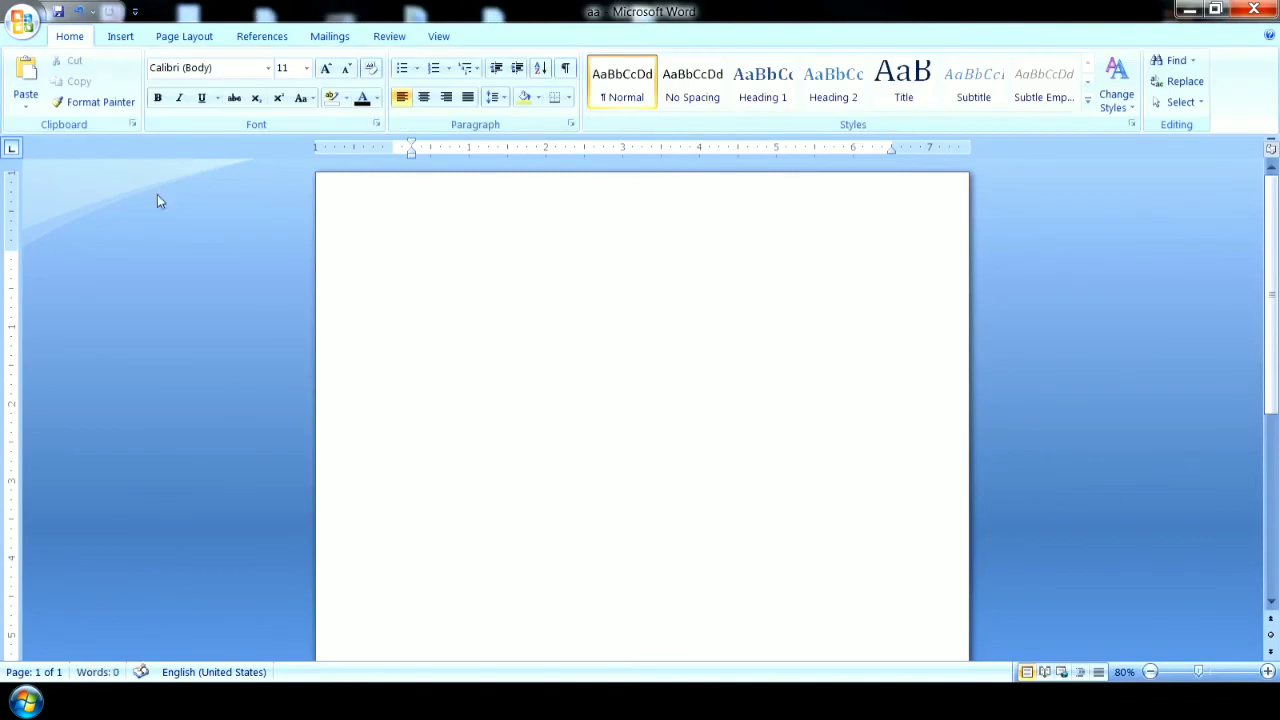
Draw a rectangle about 10" high and 7.4" wide nearly filling the page, and give it the light red gradient style.
click(122, 37)
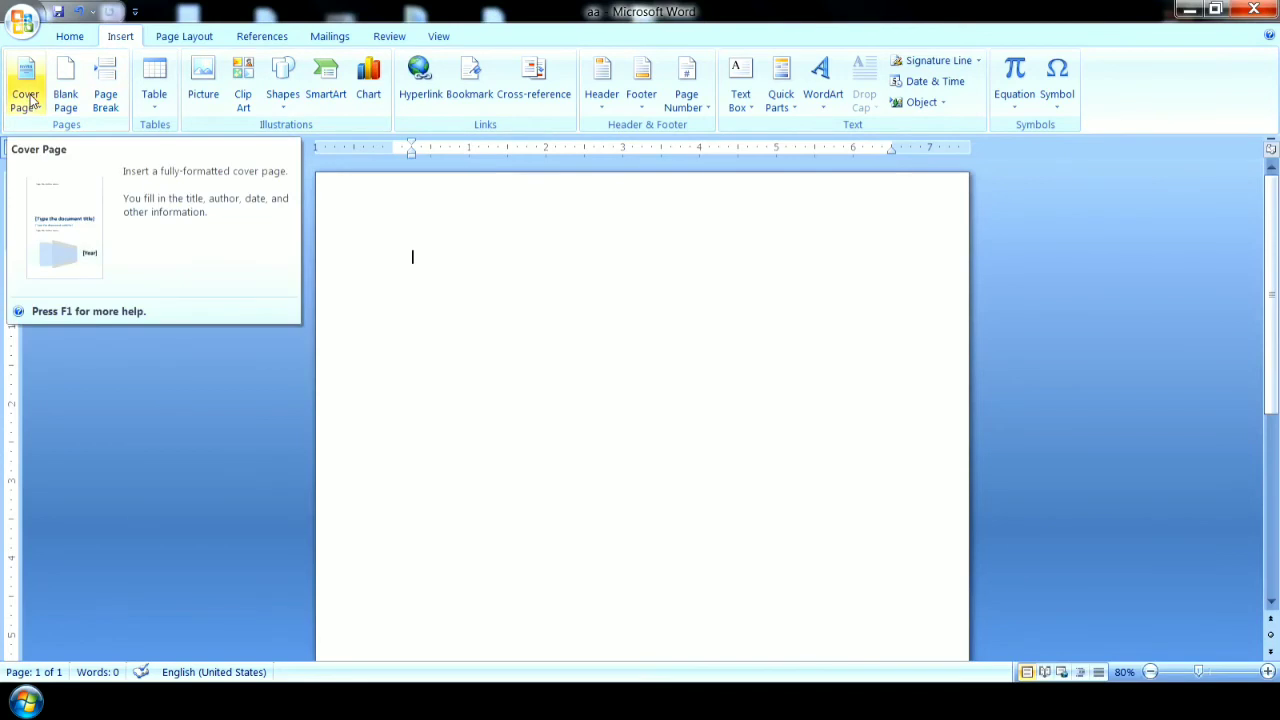
click(283, 104)
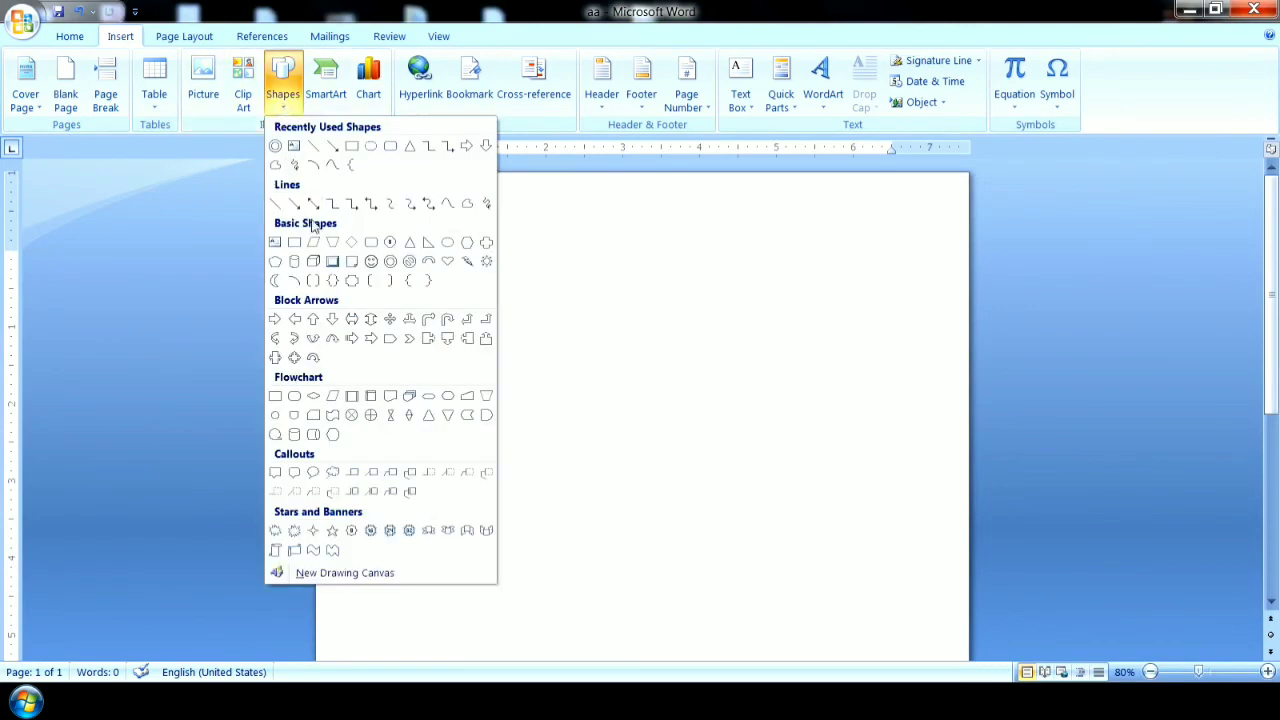
click(551, 308)
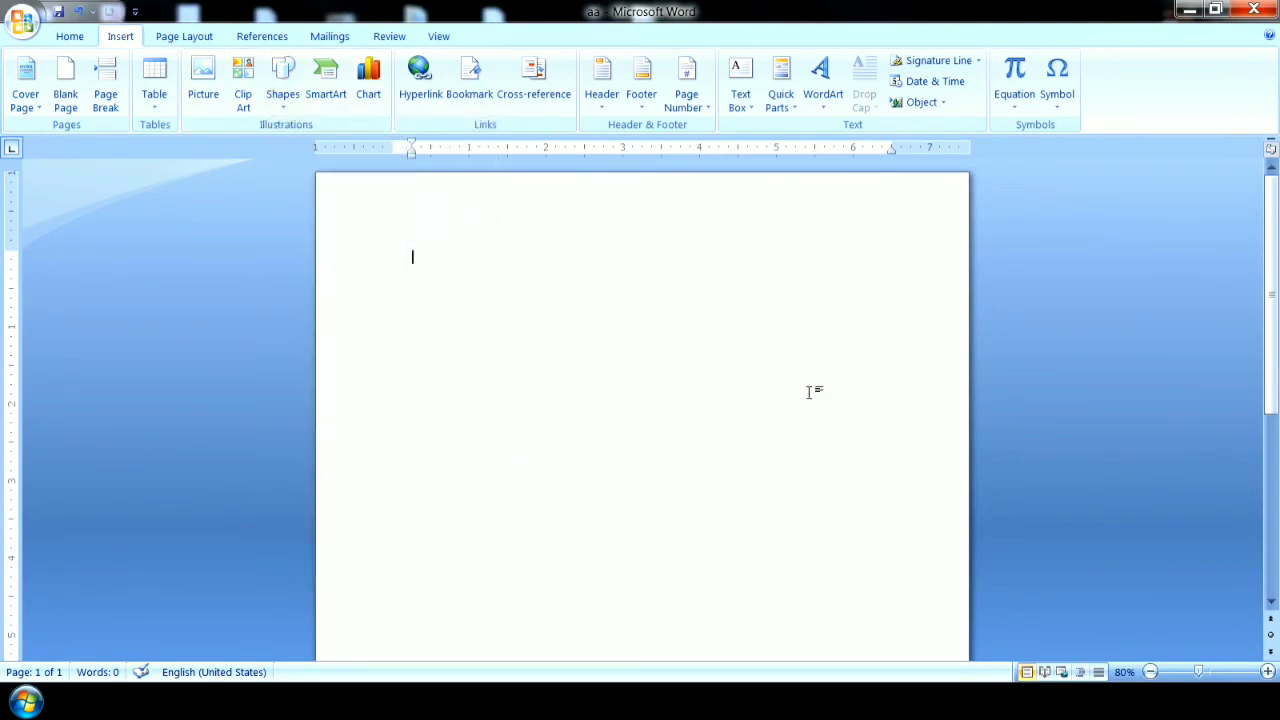
click(1151, 672)
click(1151, 672)
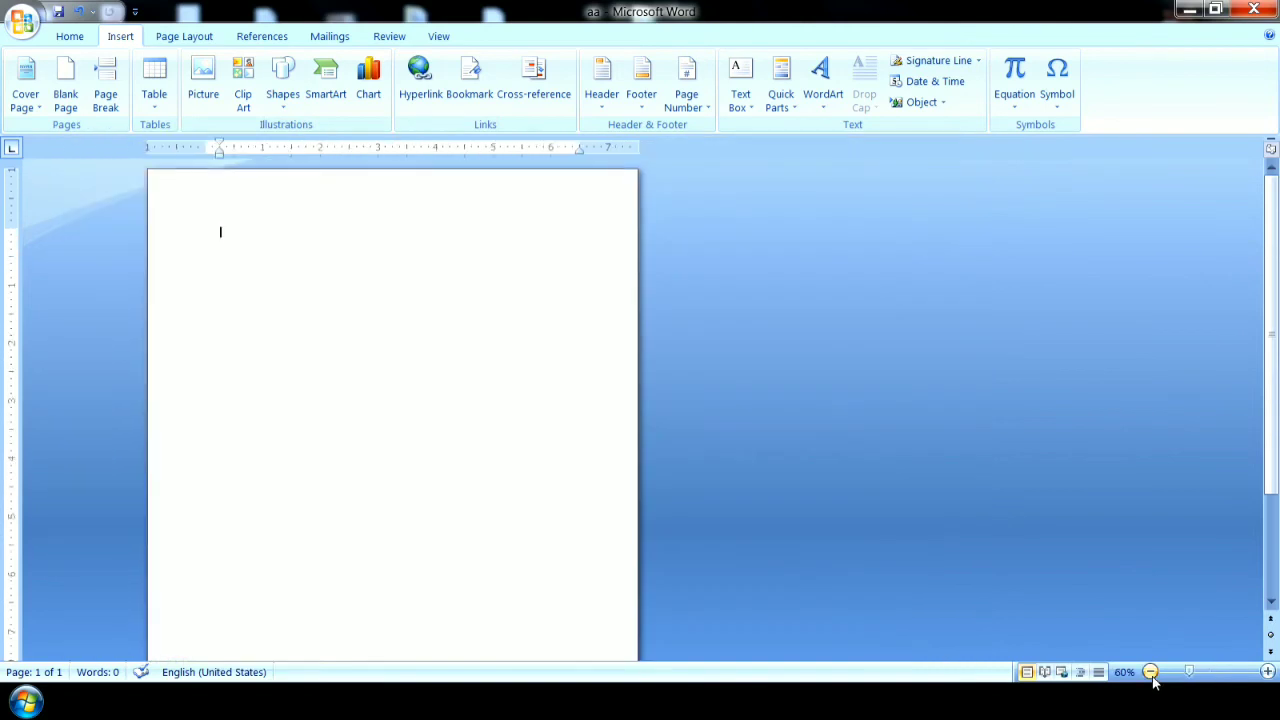
click(1151, 672)
click(1151, 672)
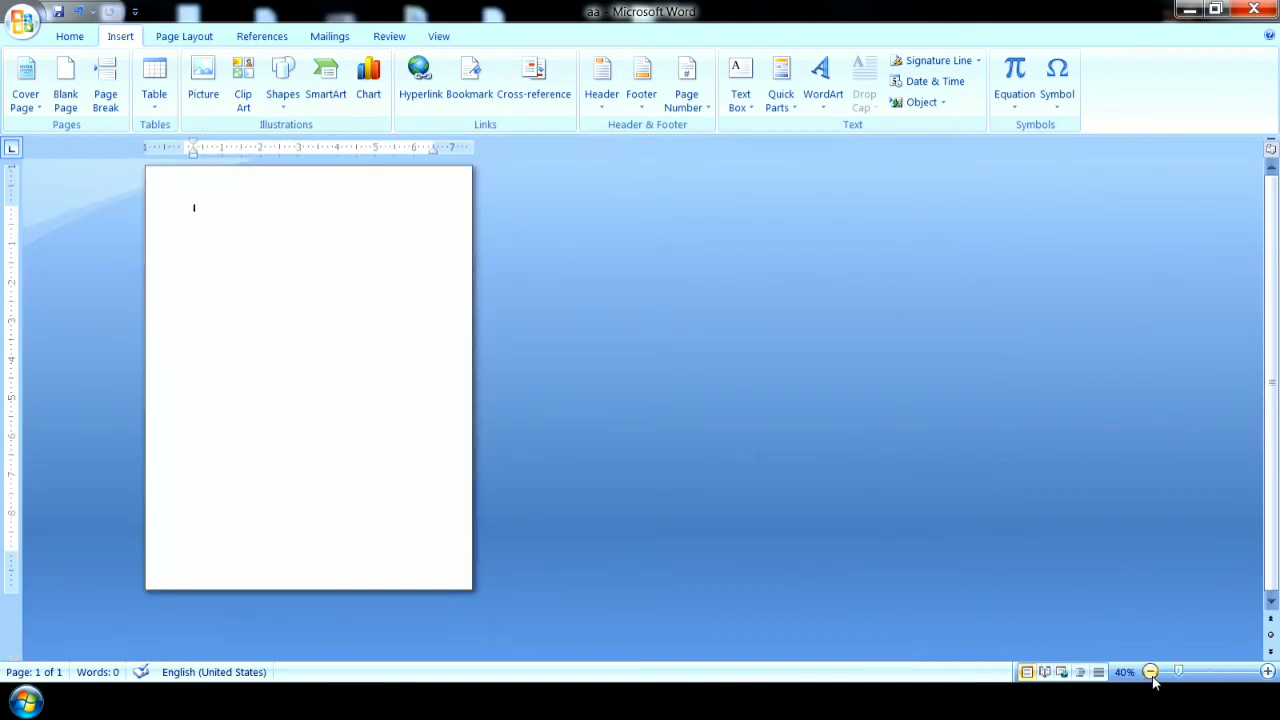
click(285, 98)
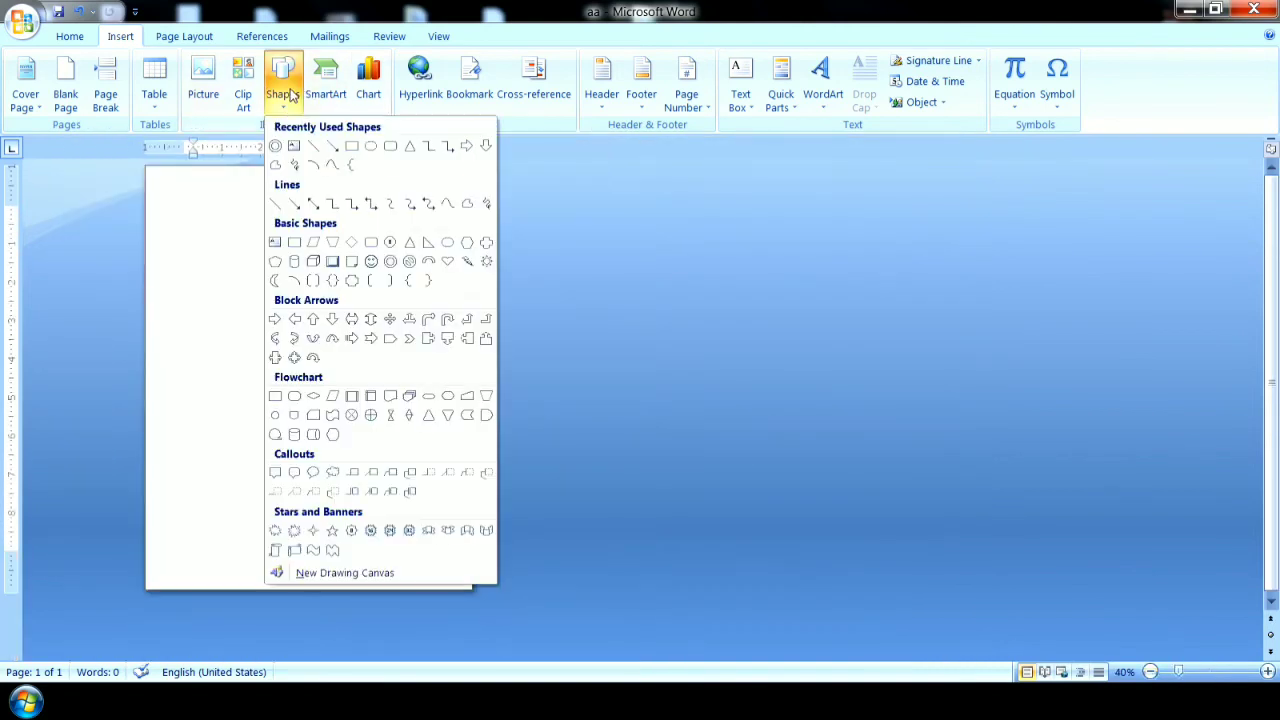
click(351, 146)
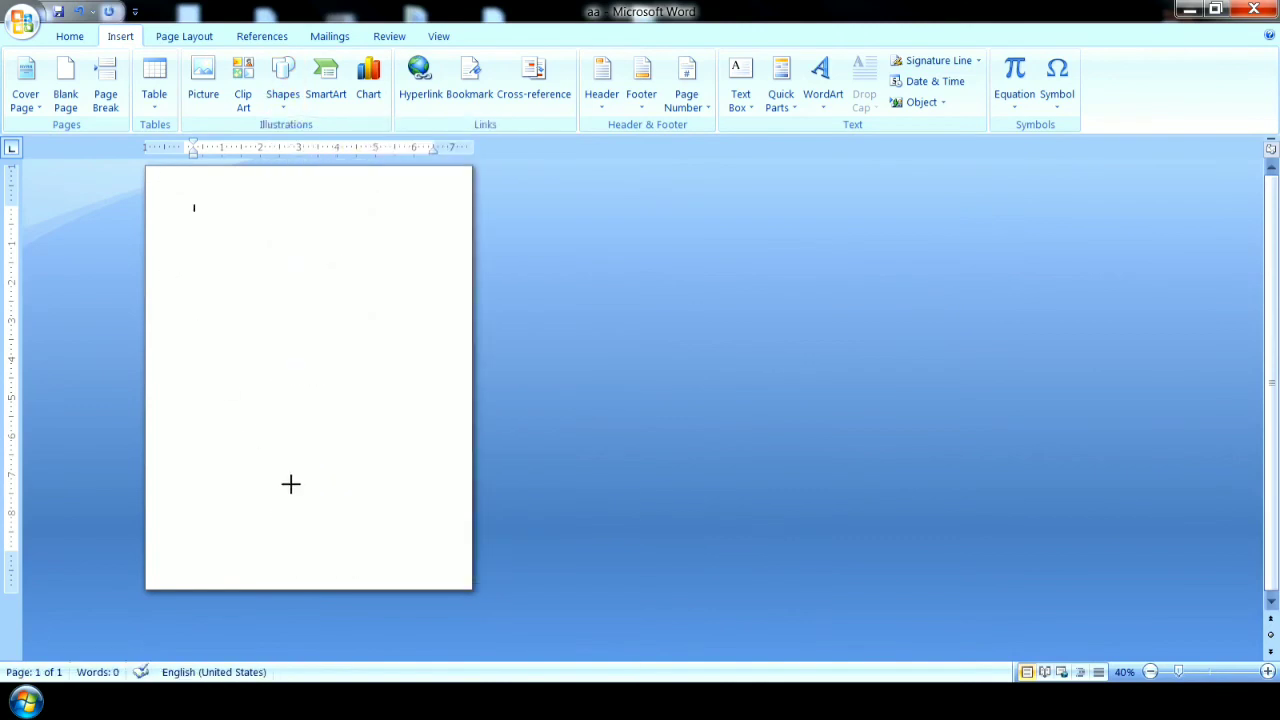
drag(426, 558, 453, 570)
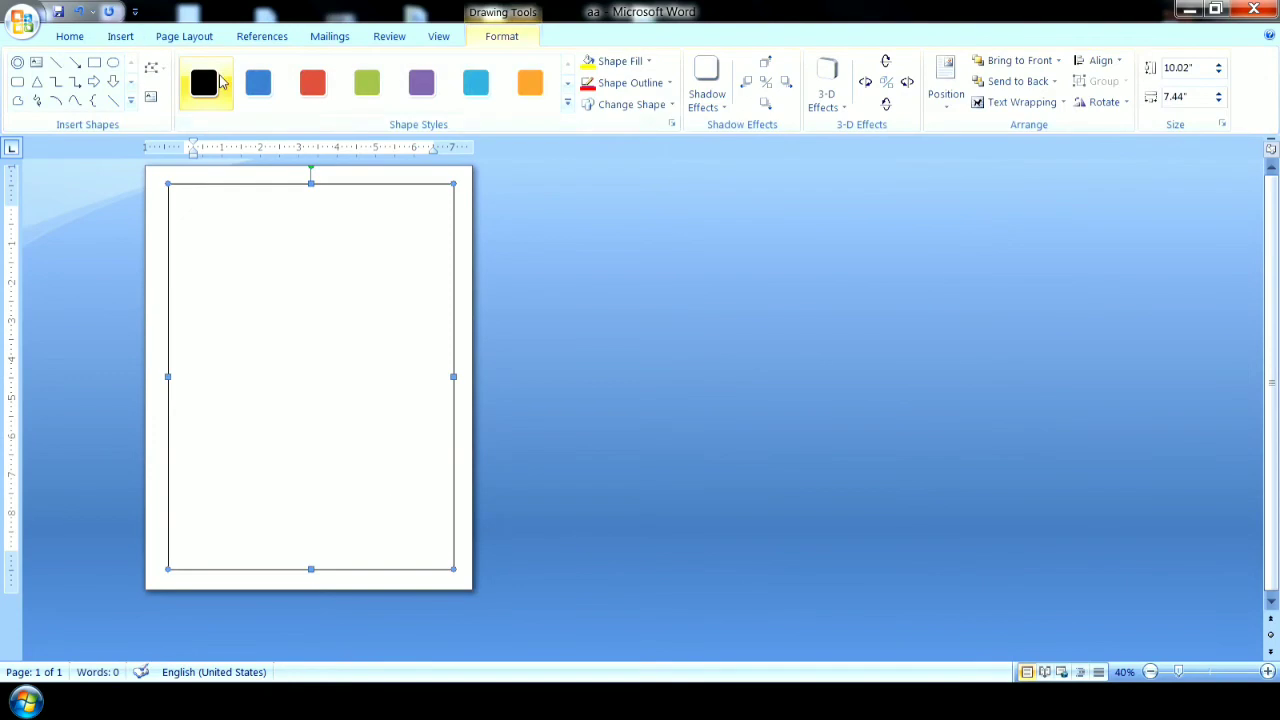
click(568, 105)
click(318, 305)
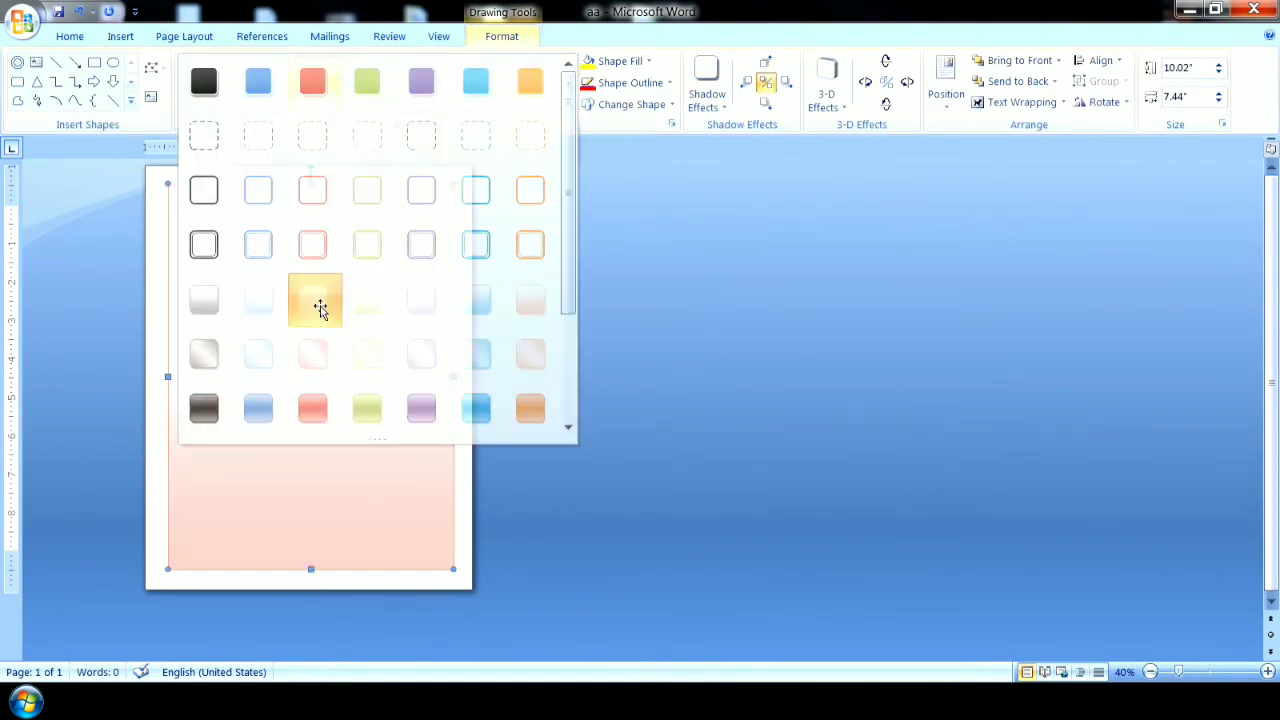
Draw an ellipse about 1.5" high and 5.3" wide in the upper part of the rectangle, and add the text "notebook" inside.
click(118, 36)
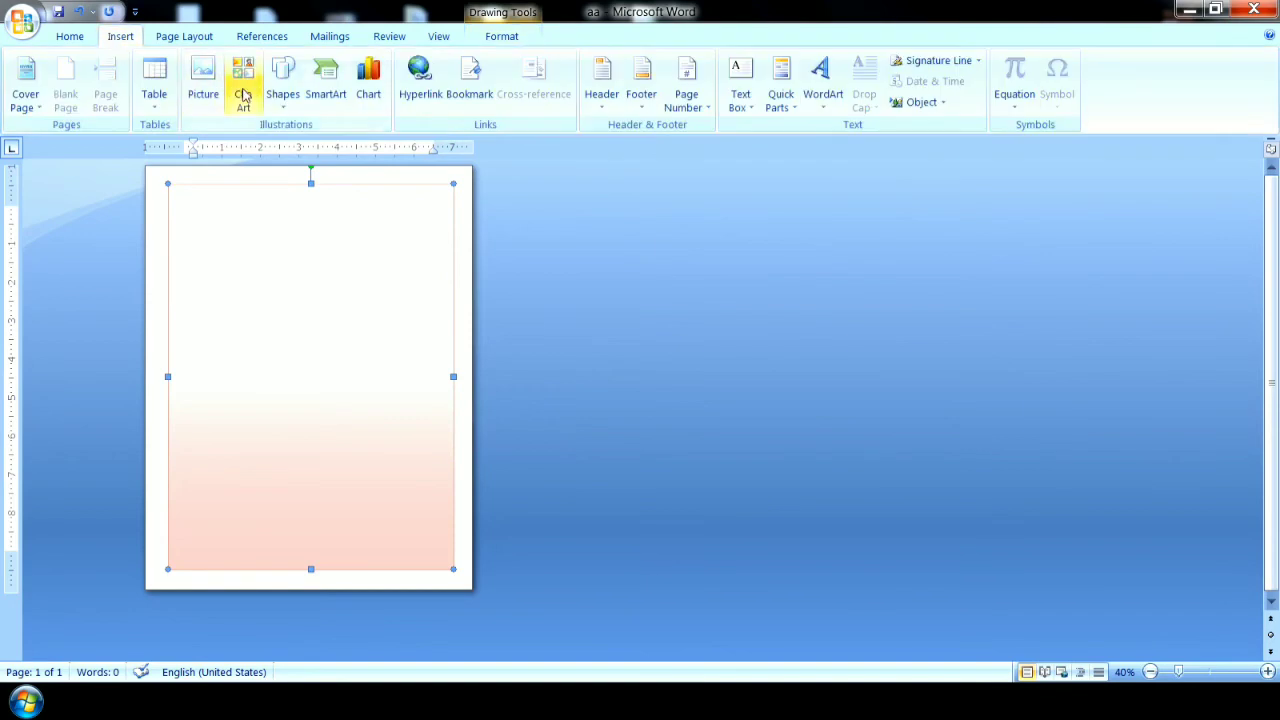
click(283, 82)
click(354, 150)
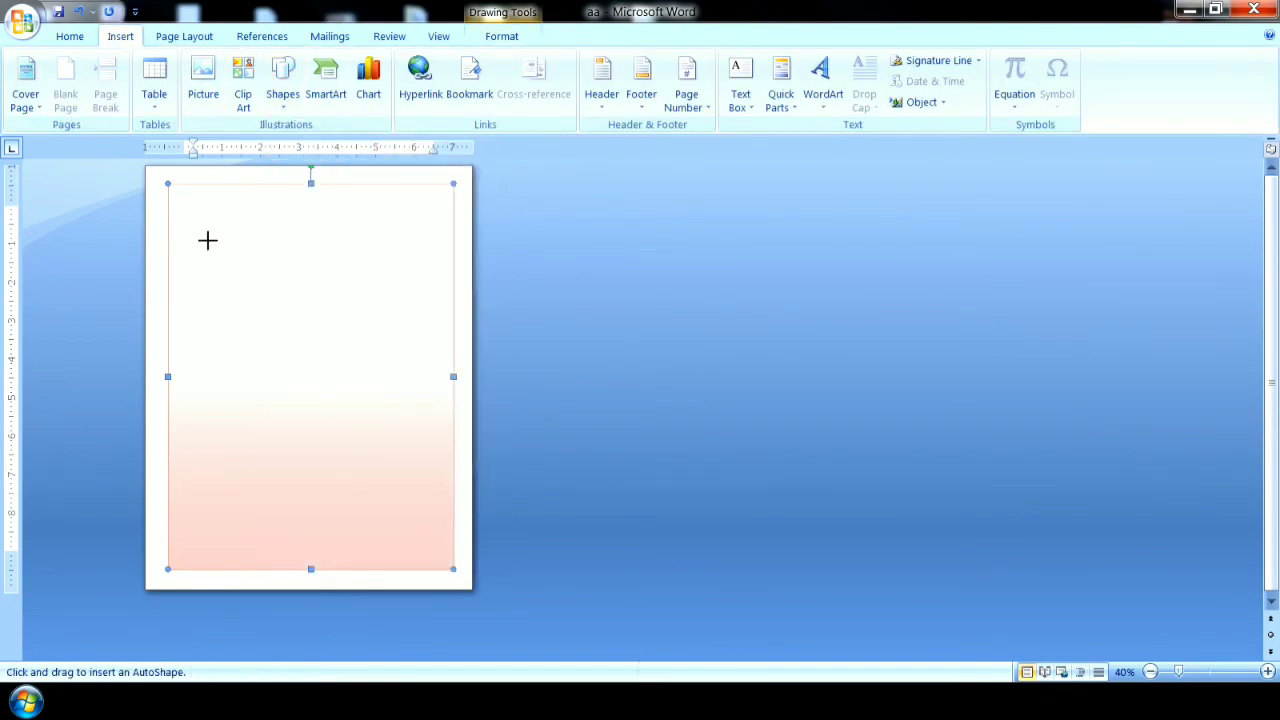
drag(367, 291, 412, 298)
click(151, 97)
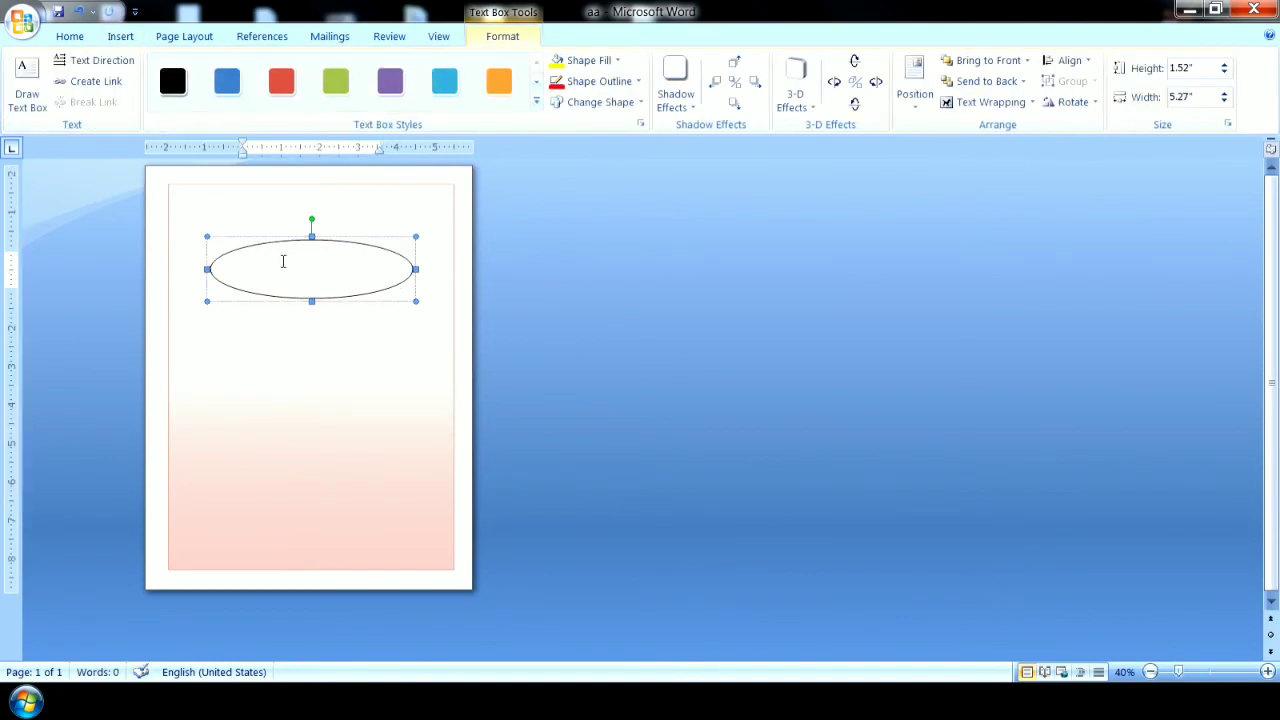
text(Notebook)
Enlarge the "notebook" text in the ellipse to 28 pt.
double_click(255, 254)
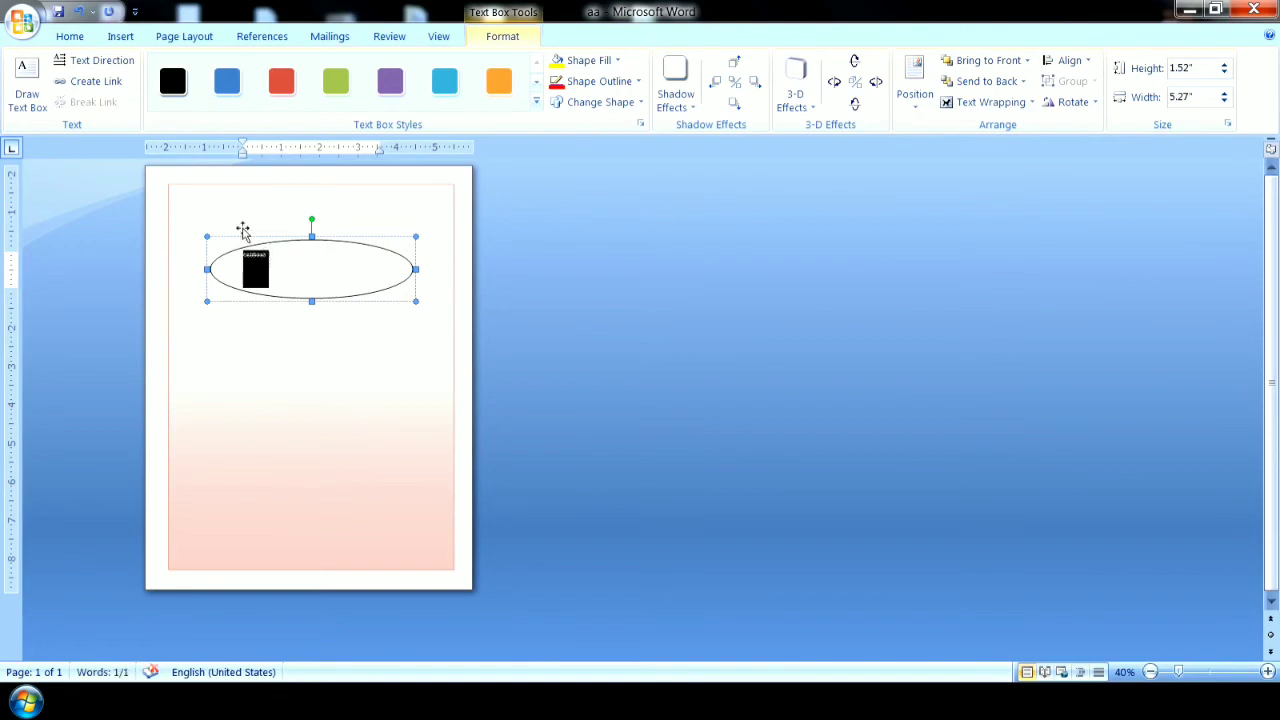
click(69, 36)
click(328, 72)
click(328, 72)
click(328, 72)
click(328, 72)
click(328, 72)
click(328, 72)
click(328, 72)
click(328, 72)
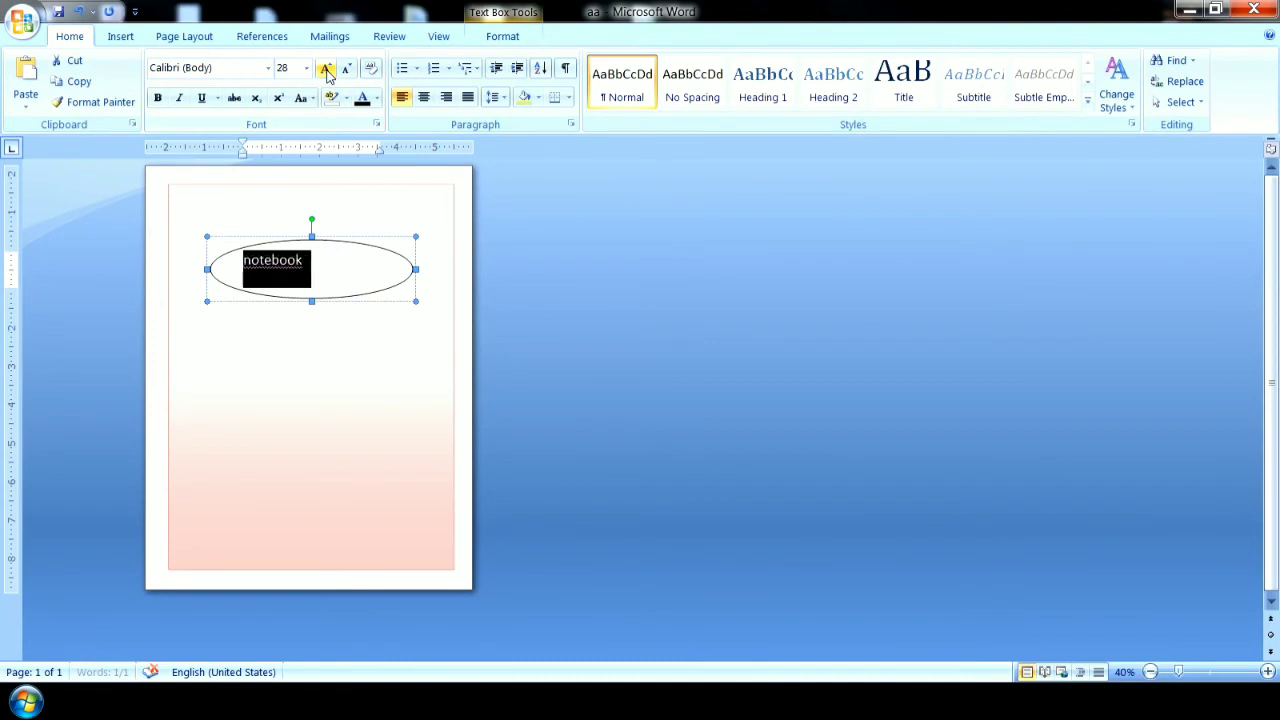
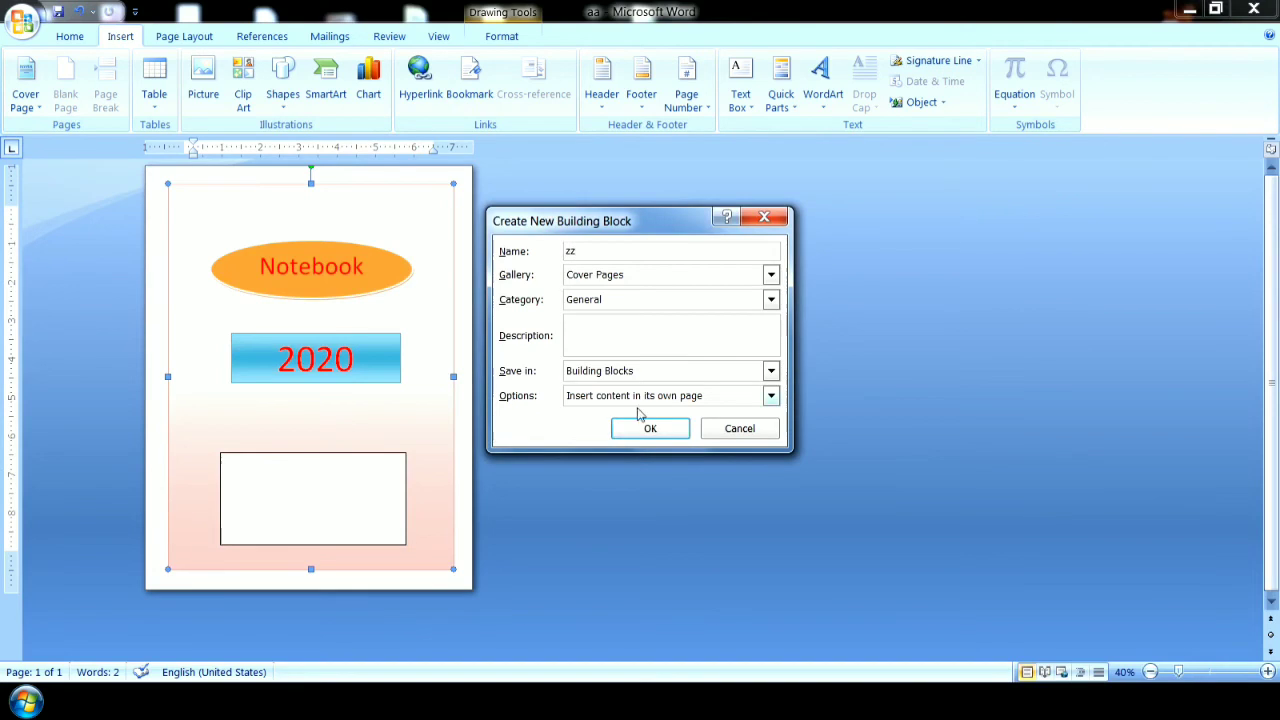
Save the page design to the General cover pages as building block "zz", and insert zz from the cover page gallery.
click(650, 430)
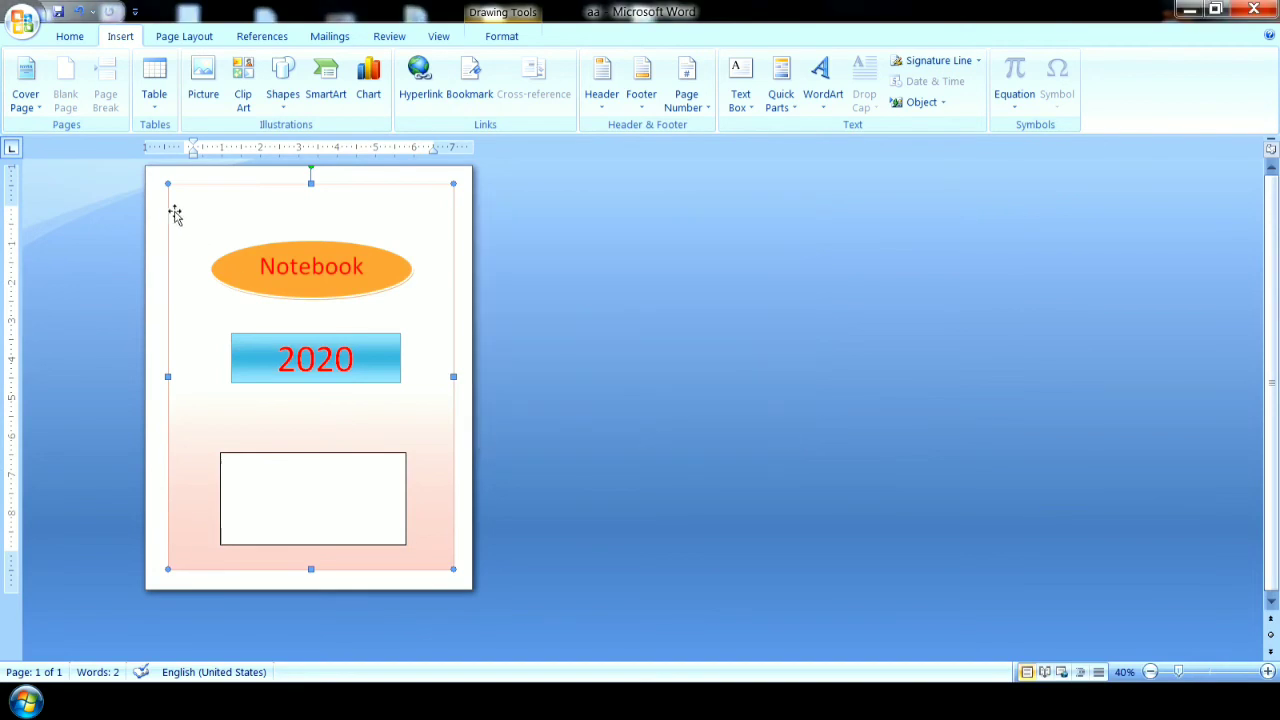
click(25, 85)
drag(419, 215, 430, 440)
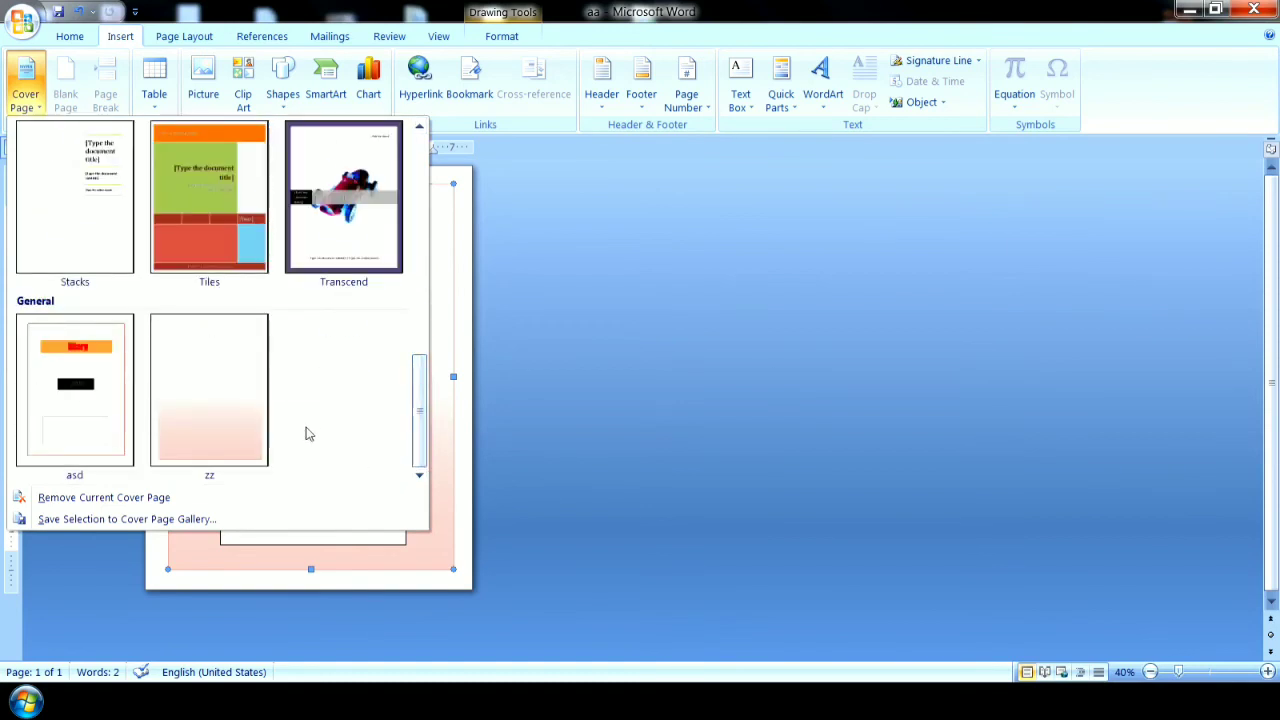
click(238, 414)
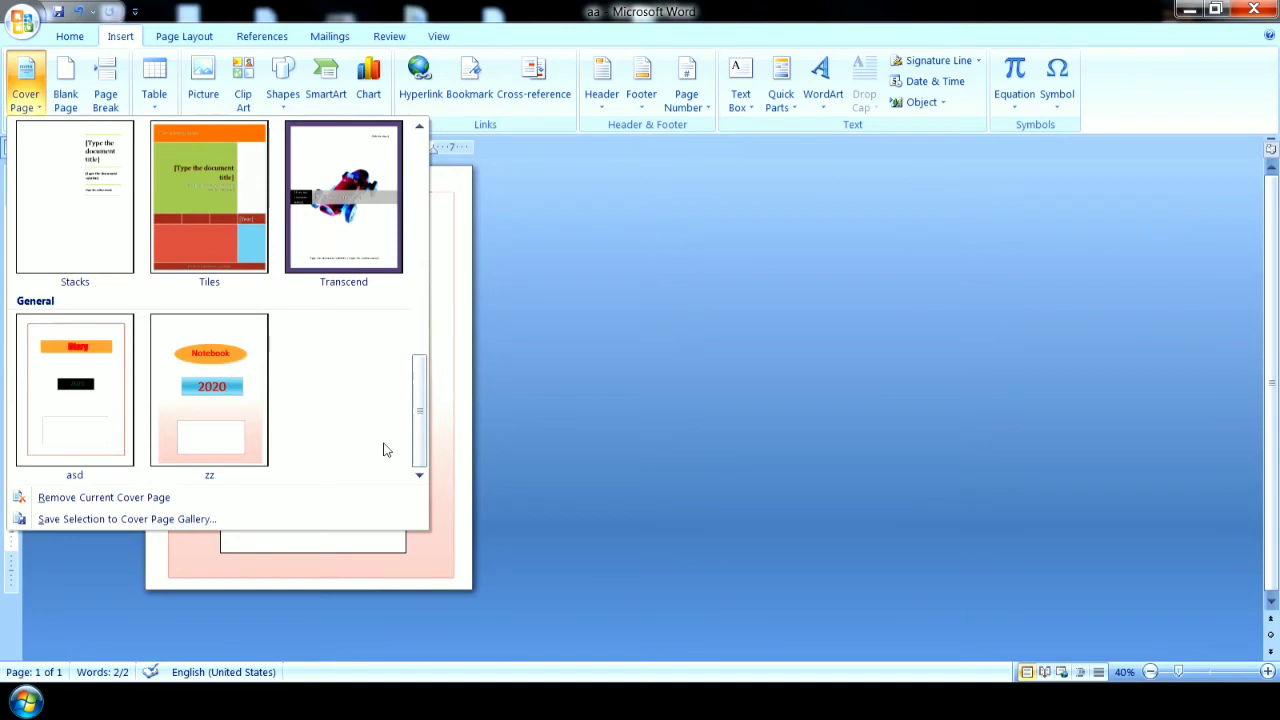
click(463, 530)
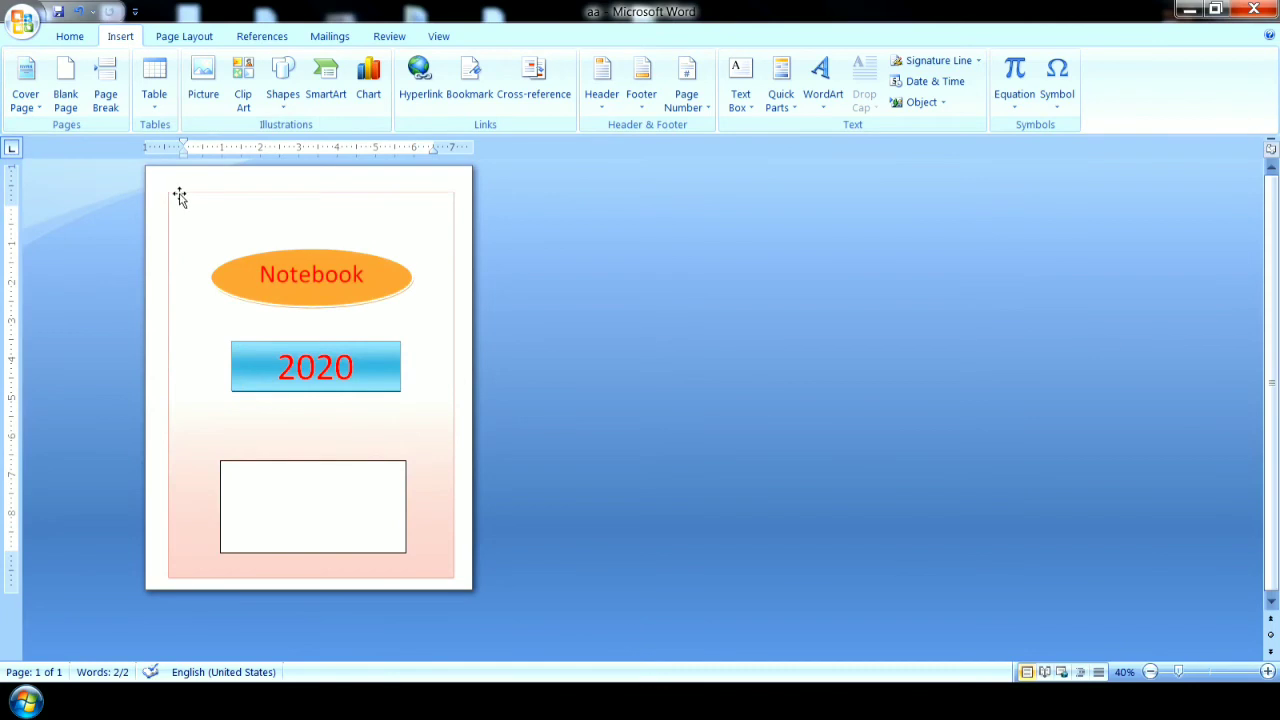
Delete the large gradient rectangle, the Notebook ellipse, the 2020 rectangle and the empty white rectangle from the page.
click(181, 196)
key(Delete)
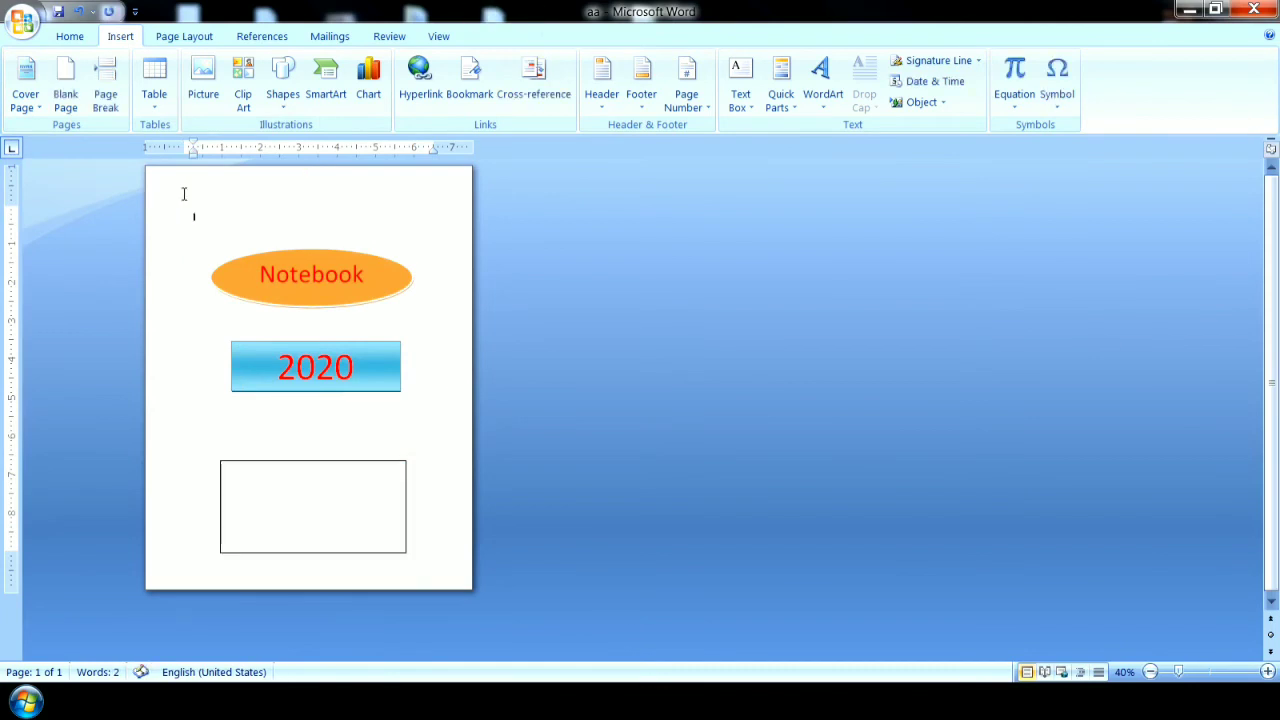
click(227, 268)
key(Delete)
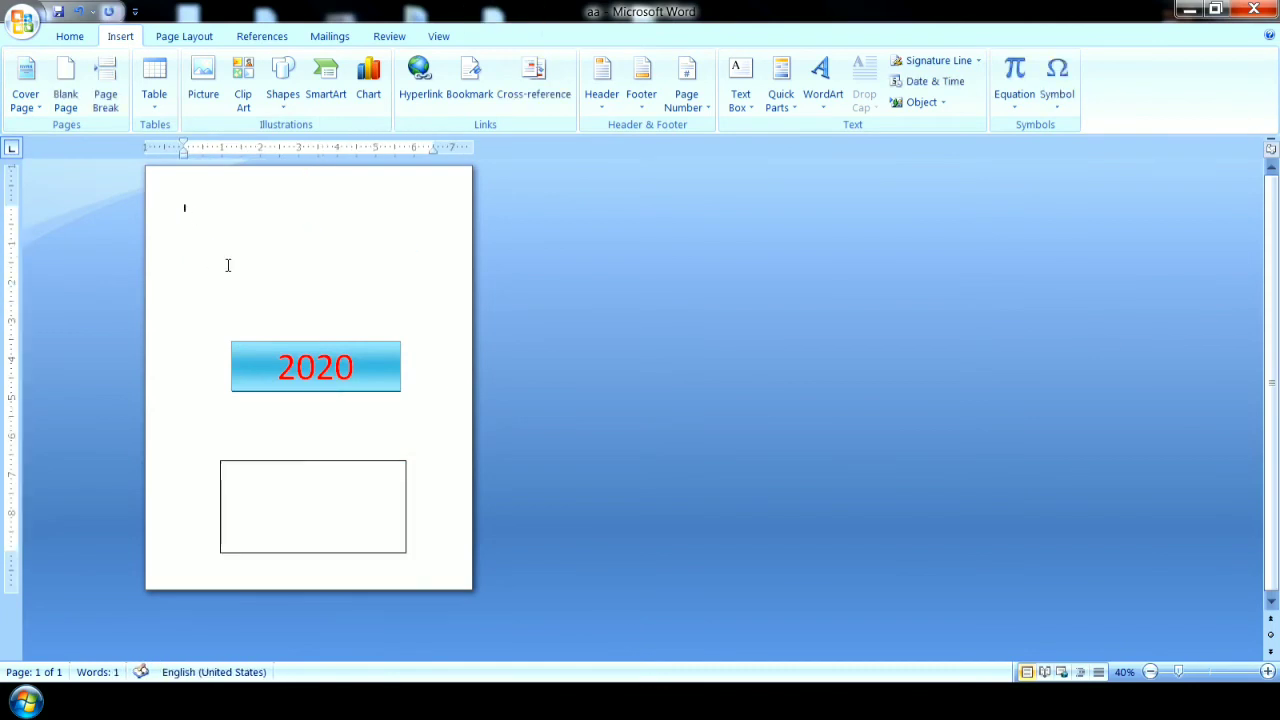
click(258, 345)
key(Delete)
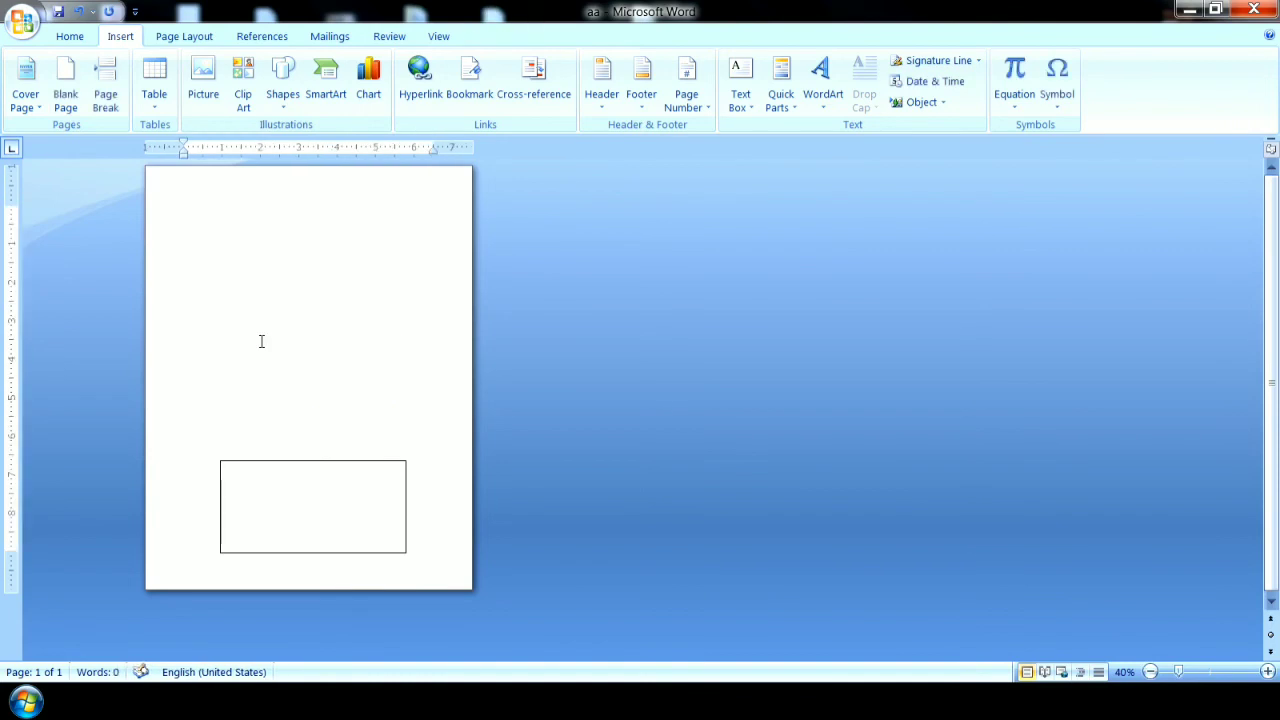
click(253, 470)
key(Delete)
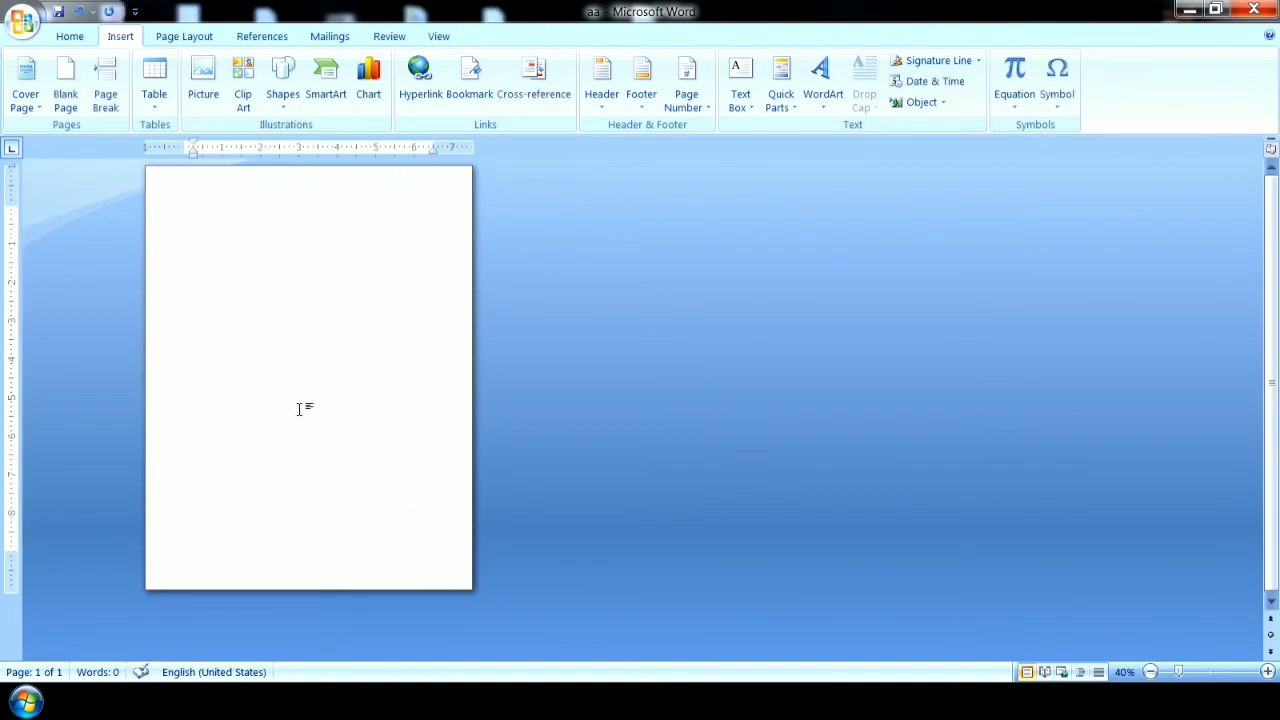
Generate sample paragraphs with =rand() and duplicate them until there are ten copies of the block.
text(=rand)
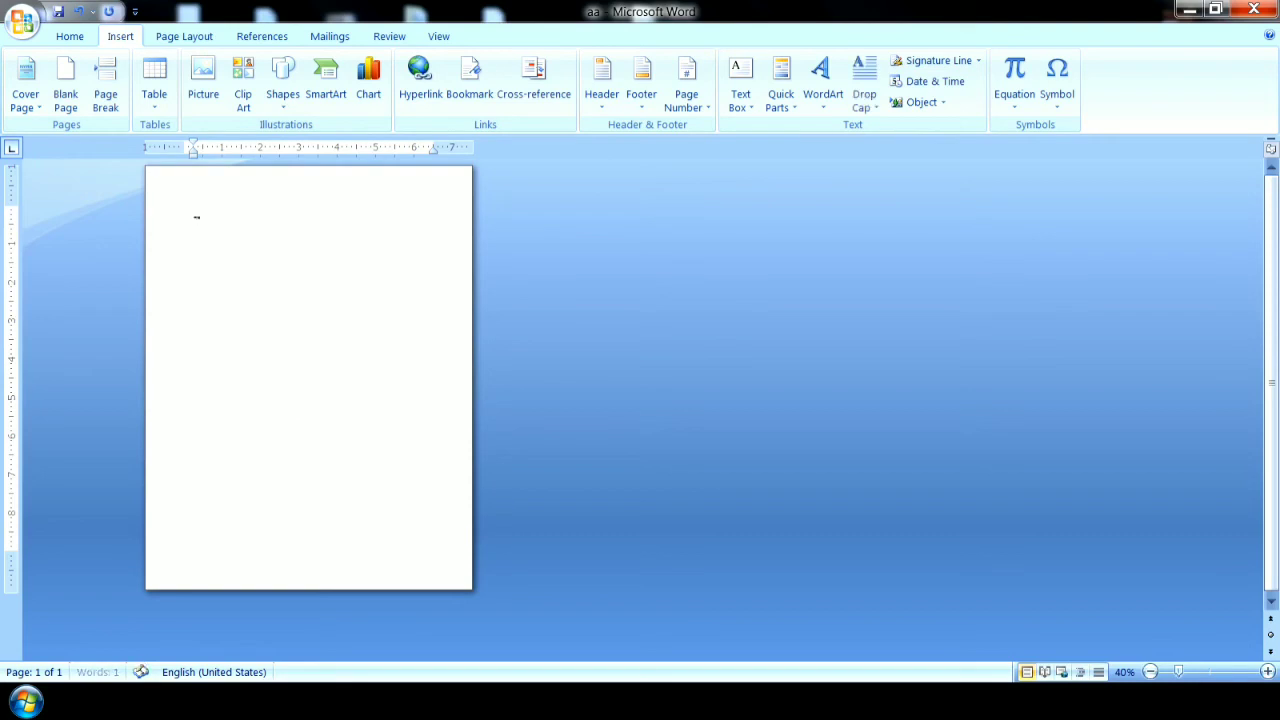
text(())
key(Return)
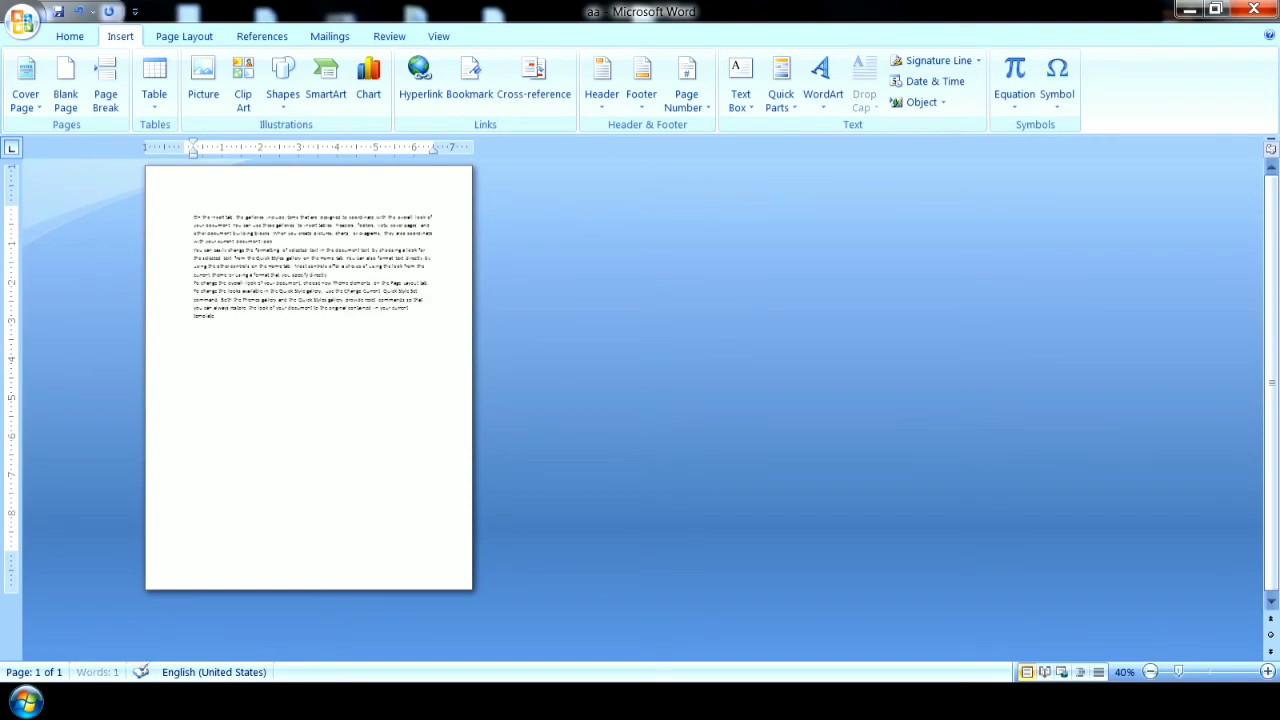
drag(194, 323, 185, 208)
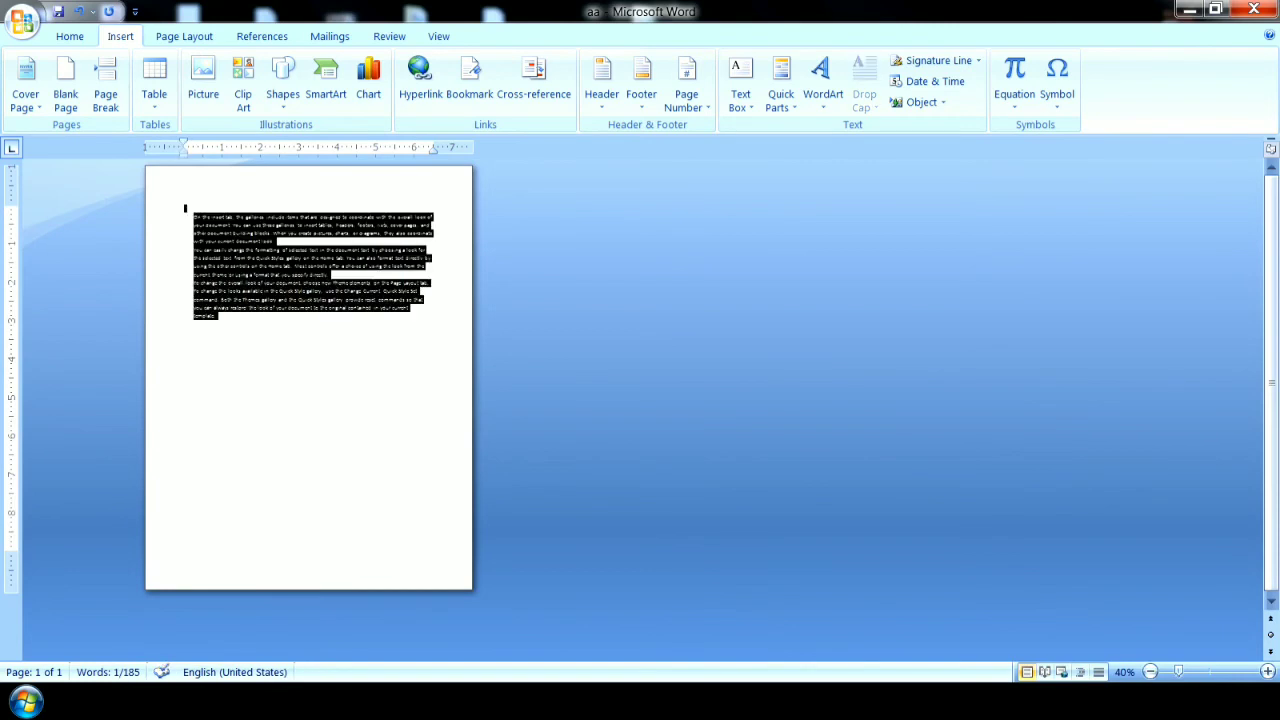
click(299, 408)
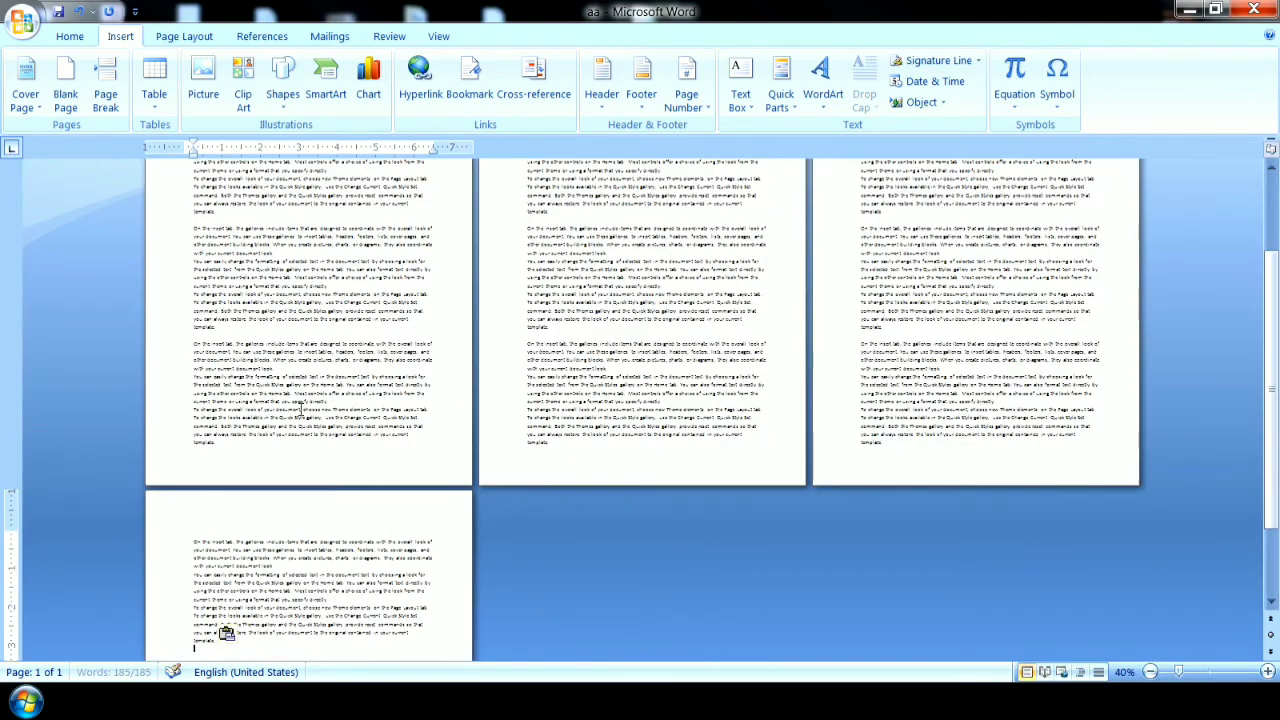
click(1150, 672)
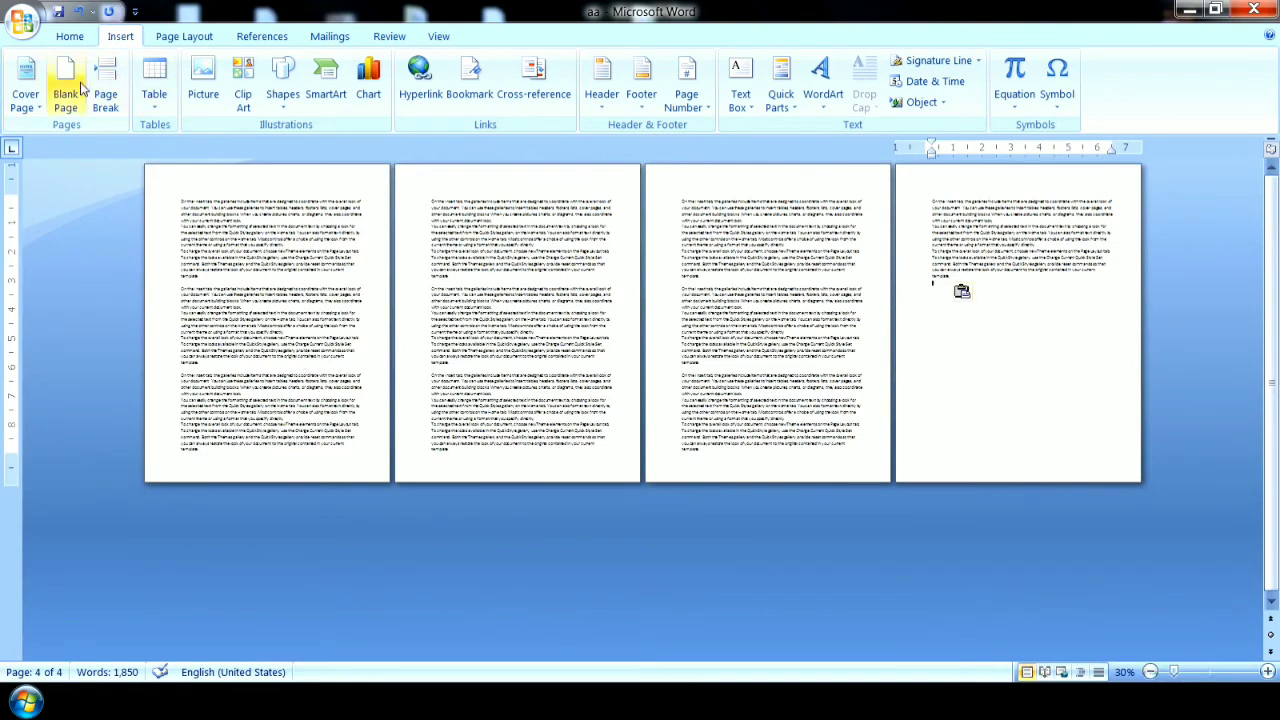
Place the cursor in the third page's text and insert the custom cover page zz.
click(27, 95)
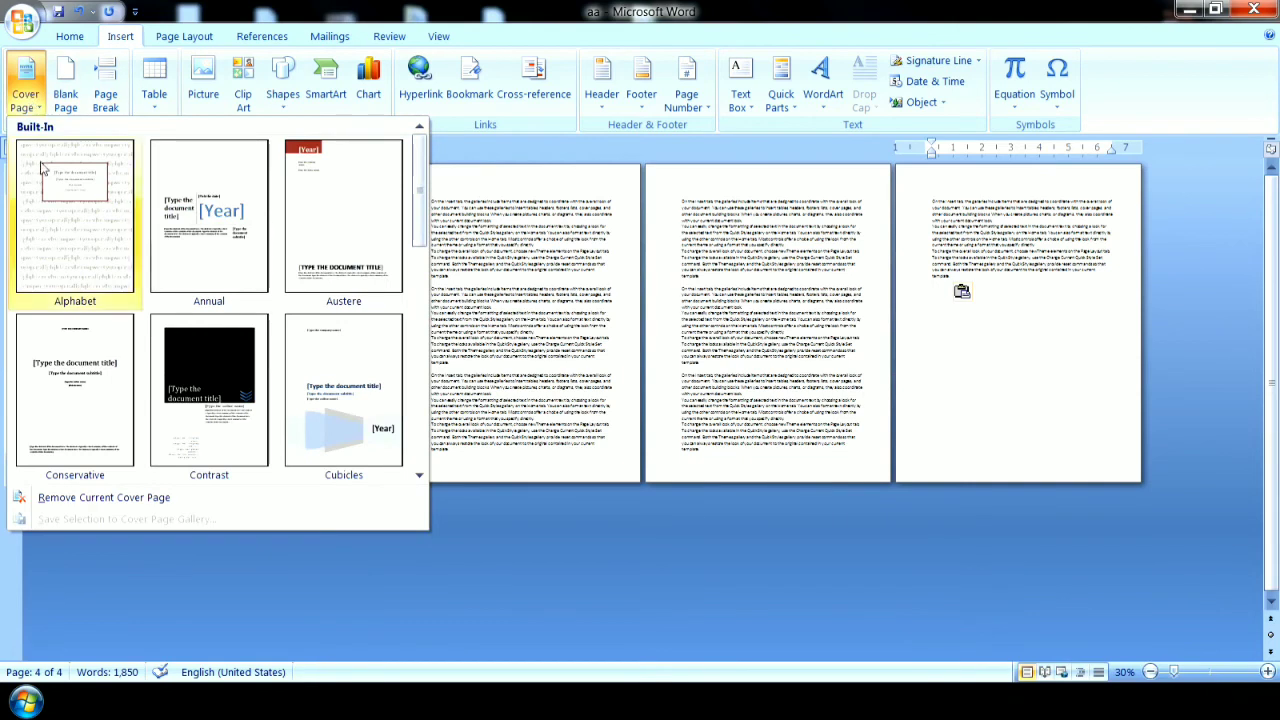
click(935, 318)
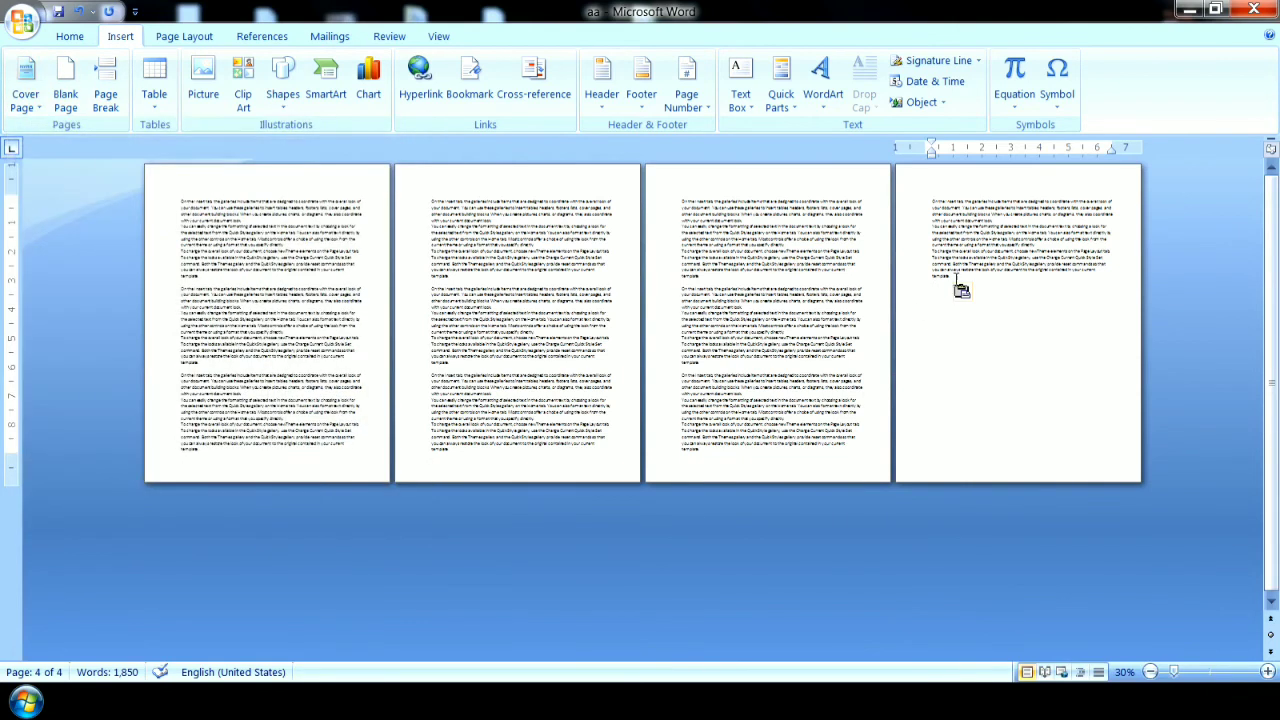
click(720, 276)
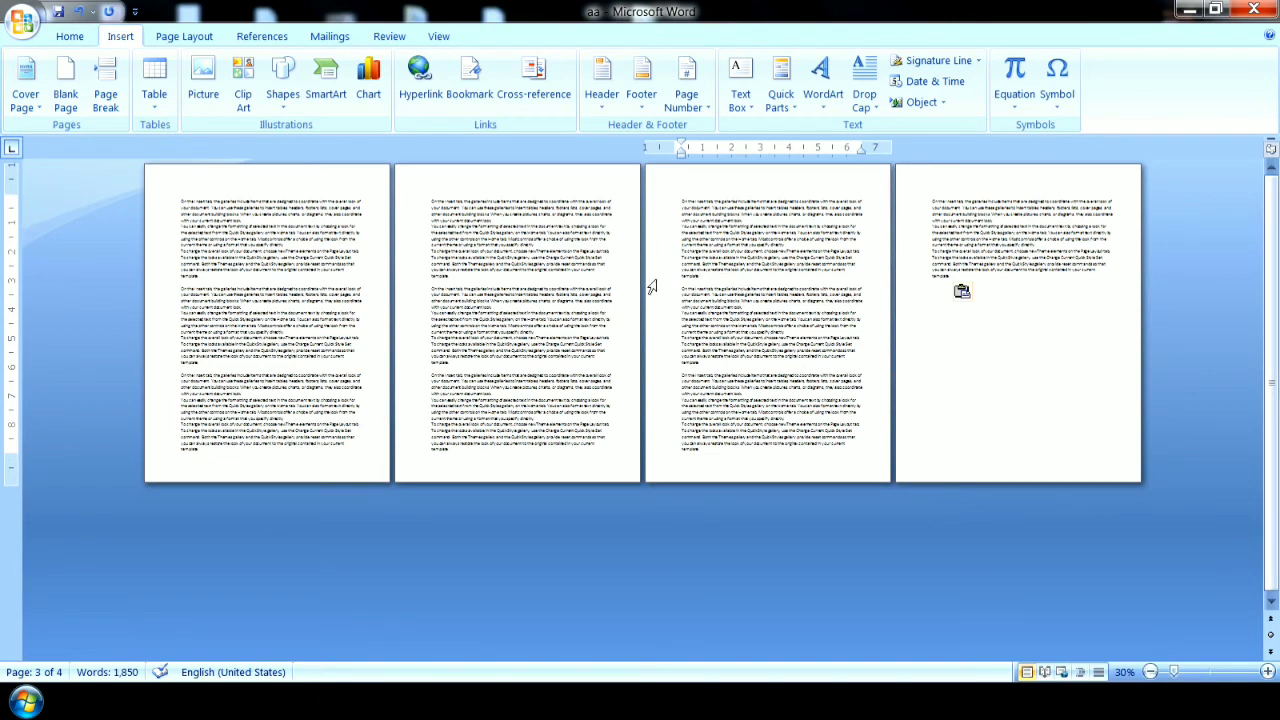
click(25, 86)
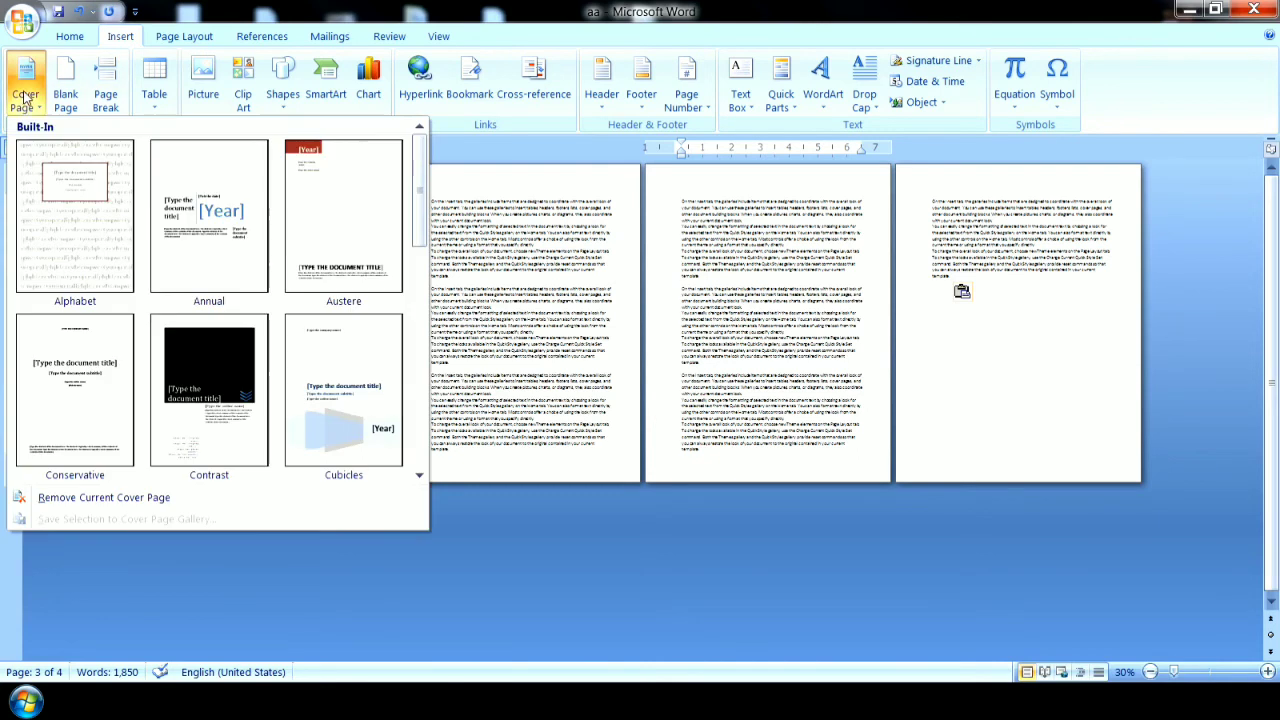
drag(417, 220, 420, 465)
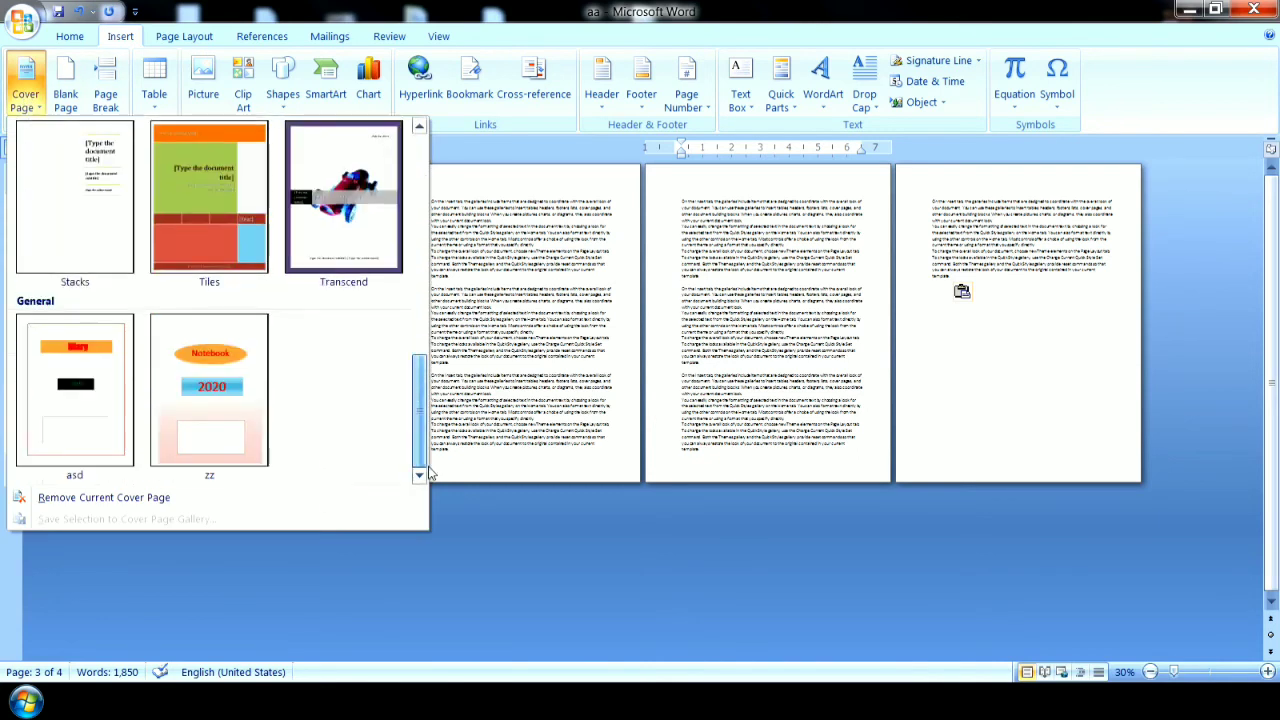
click(254, 423)
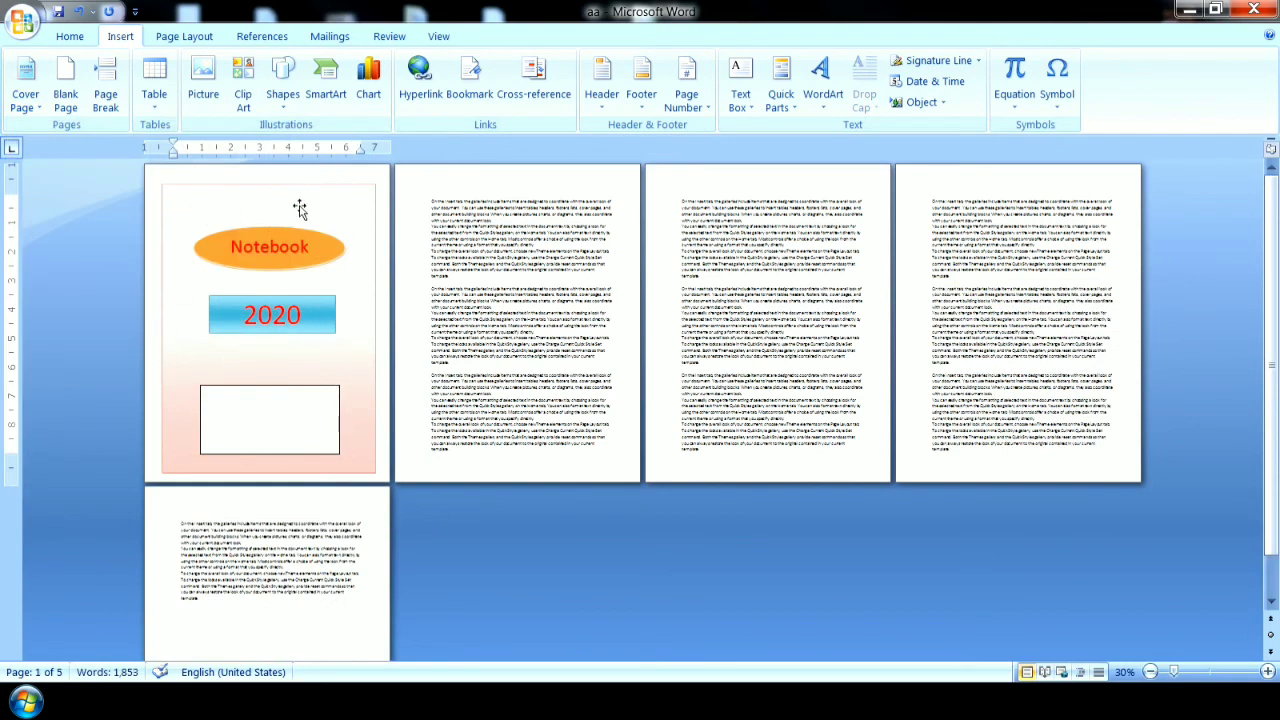
click(25, 92)
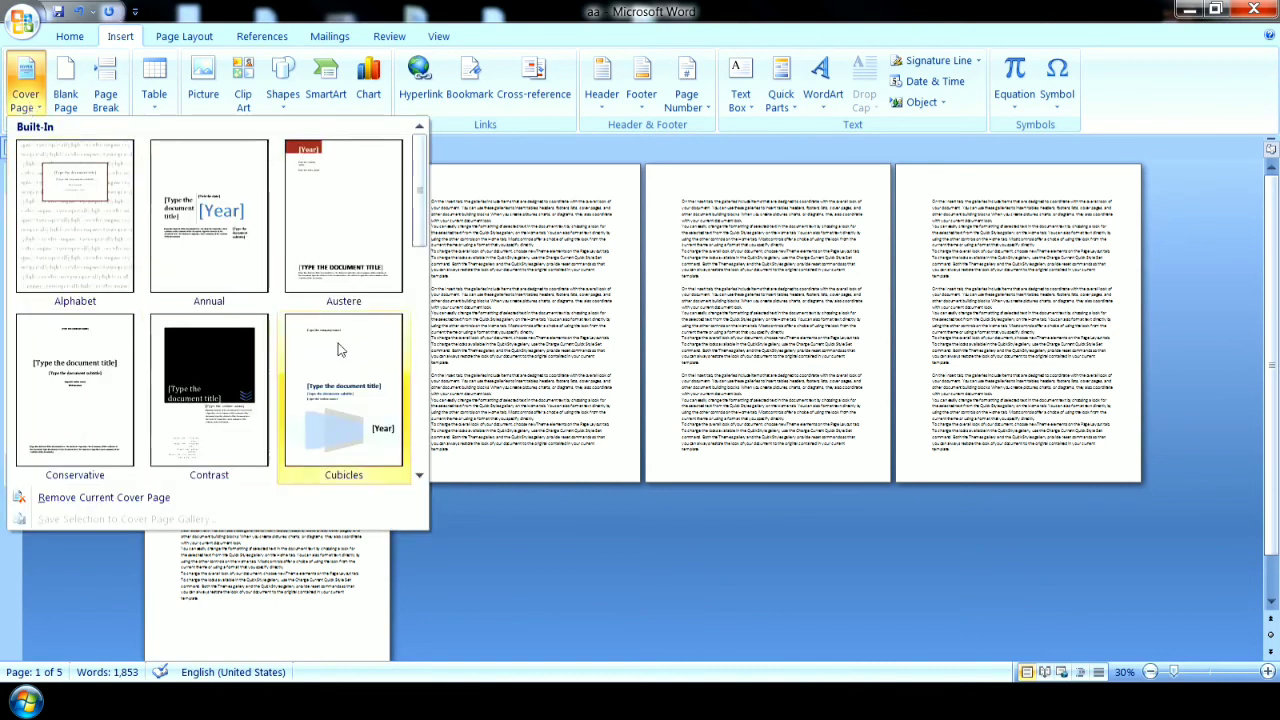
drag(418, 242, 437, 180)
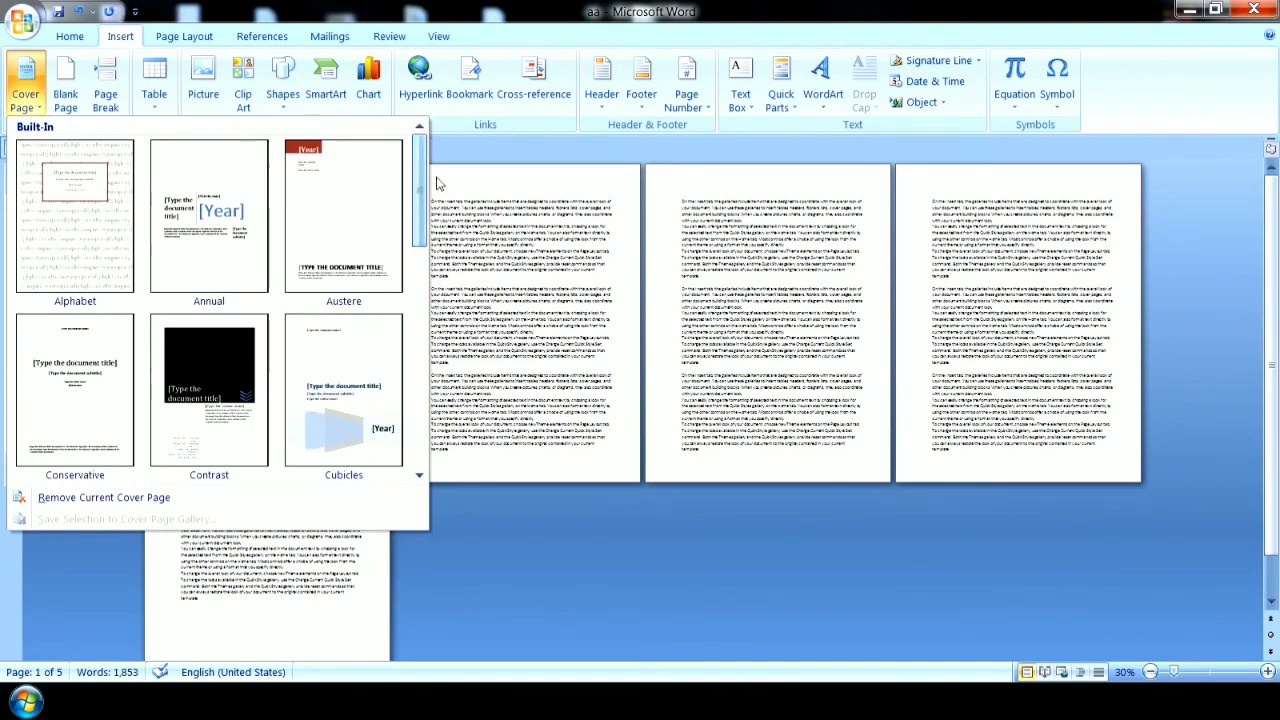
click(476, 183)
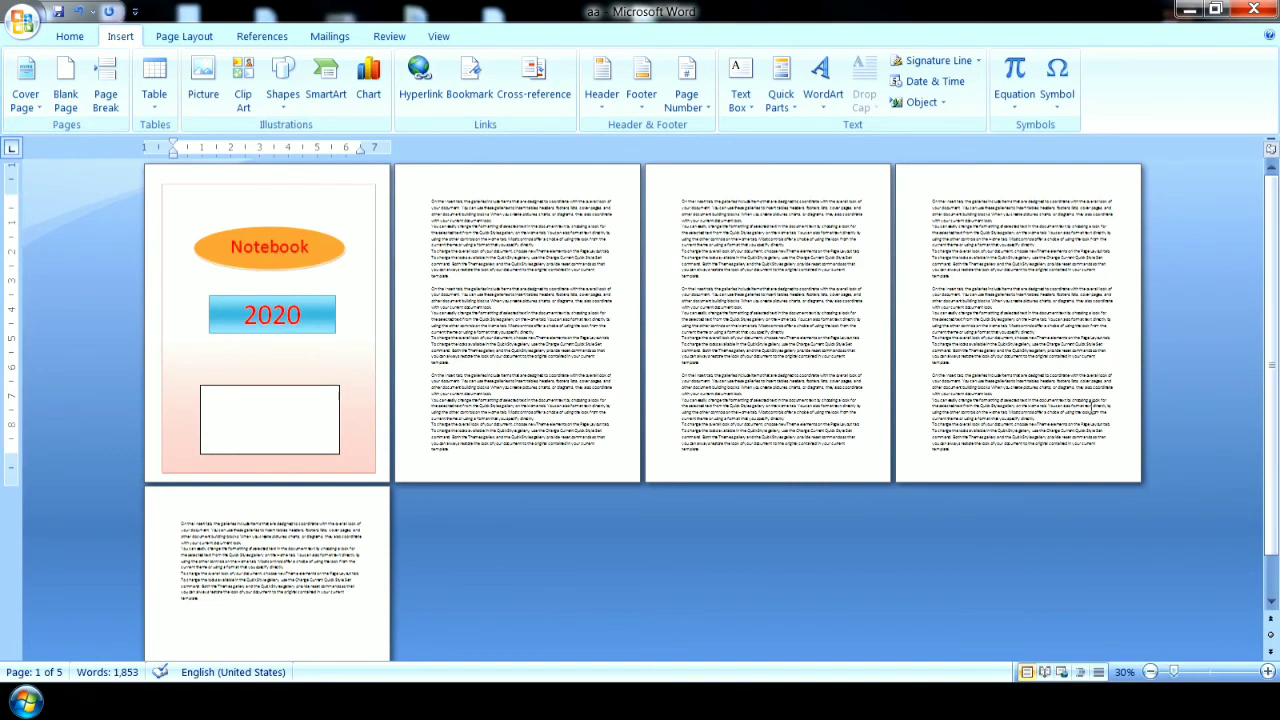
Clear the whole document, including the cover page and all sample text, and save the empty file.
key(ctrl+a)
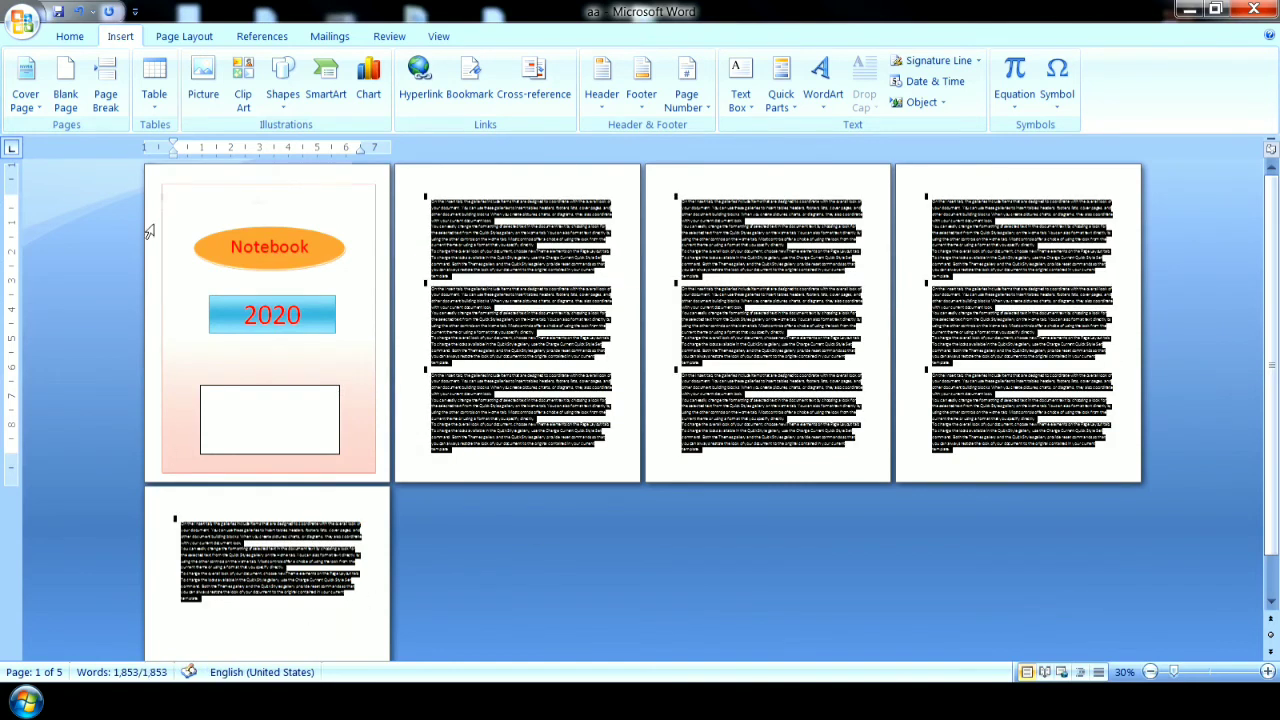
key(Delete)
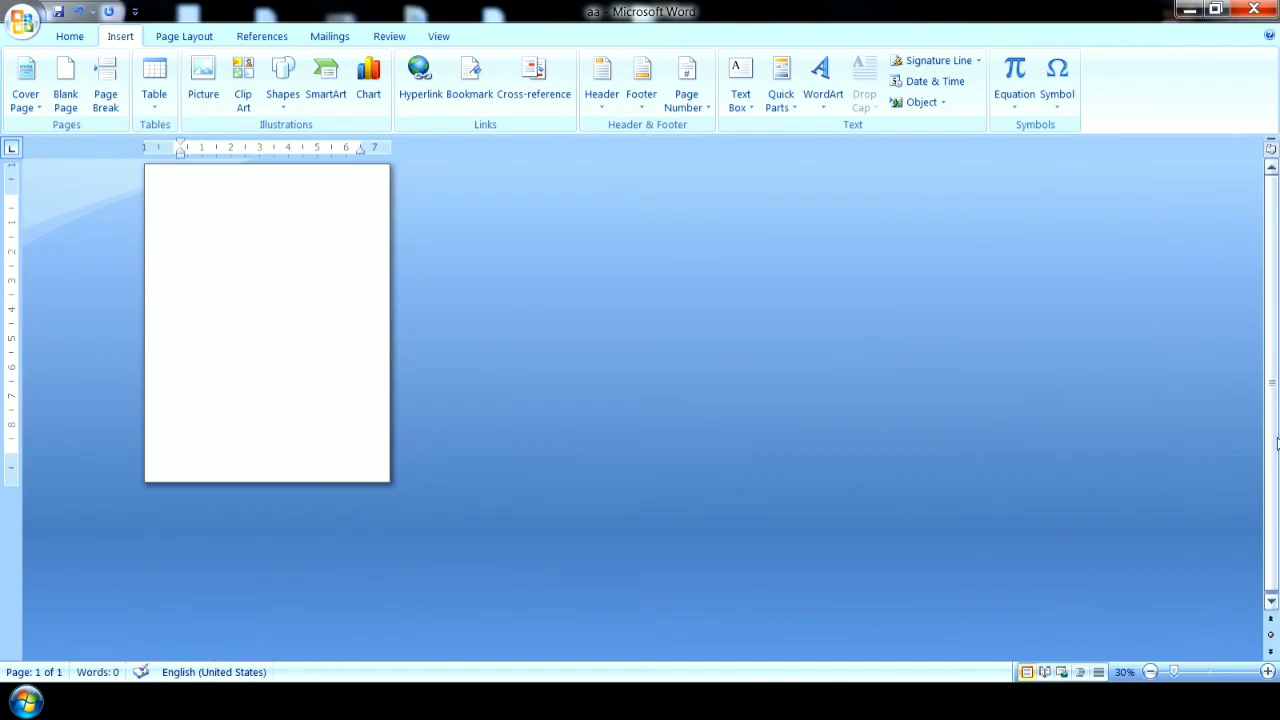
click(1267, 672)
click(1267, 672)
click(1267, 672)
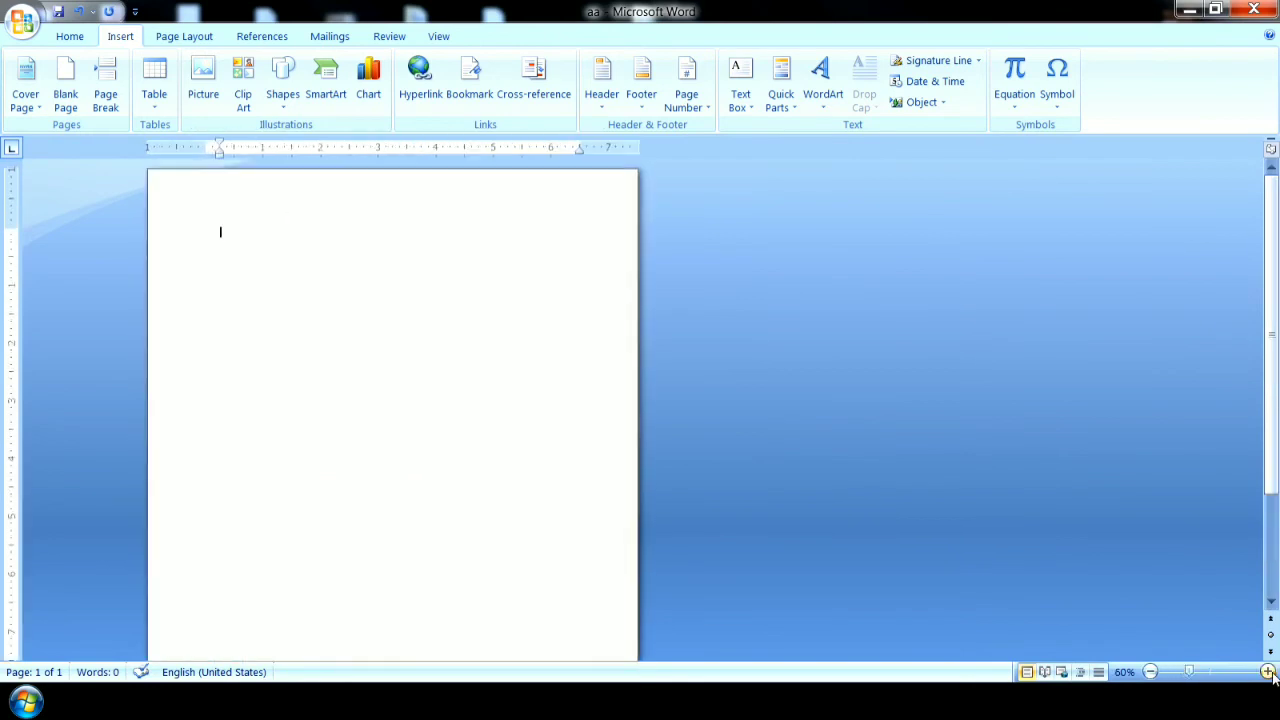
click(1267, 672)
click(1267, 672)
click(1267, 672)
click(1267, 672)
click(1267, 672)
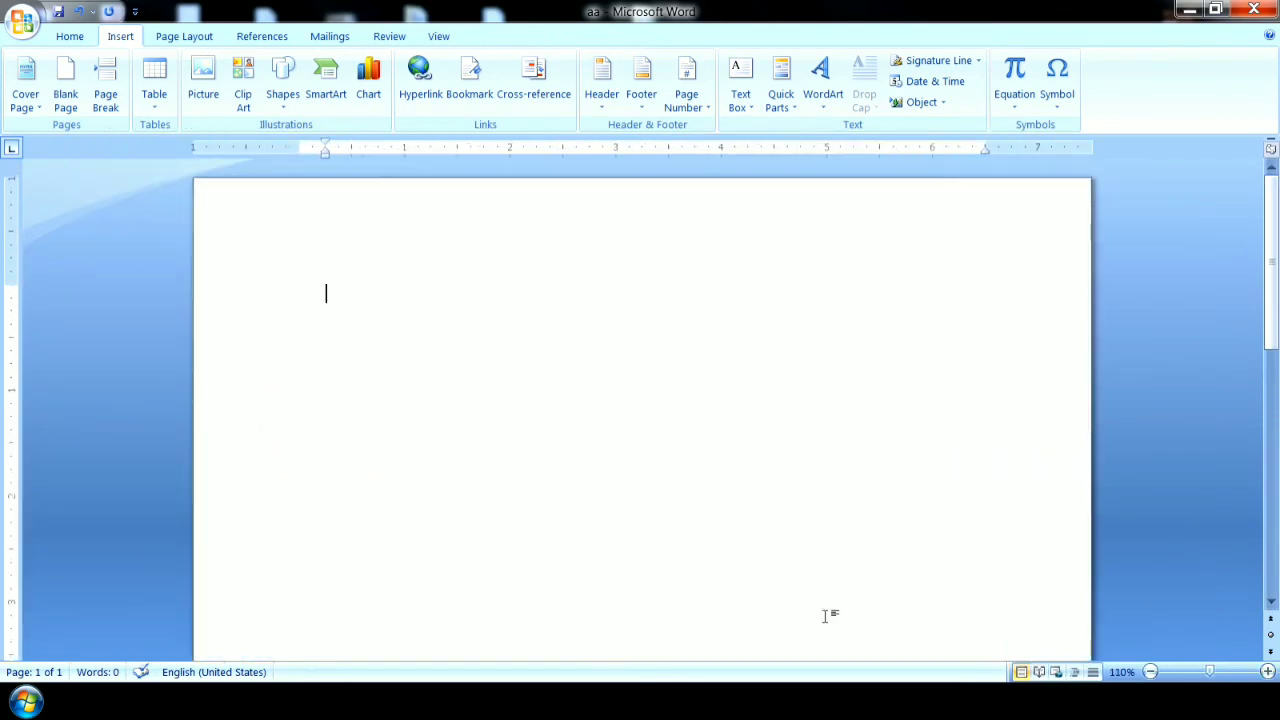
click(58, 12)
Switch to the desktop, create a Microsoft Office Word document there named "asdfg", and open it.
click(1189, 10)
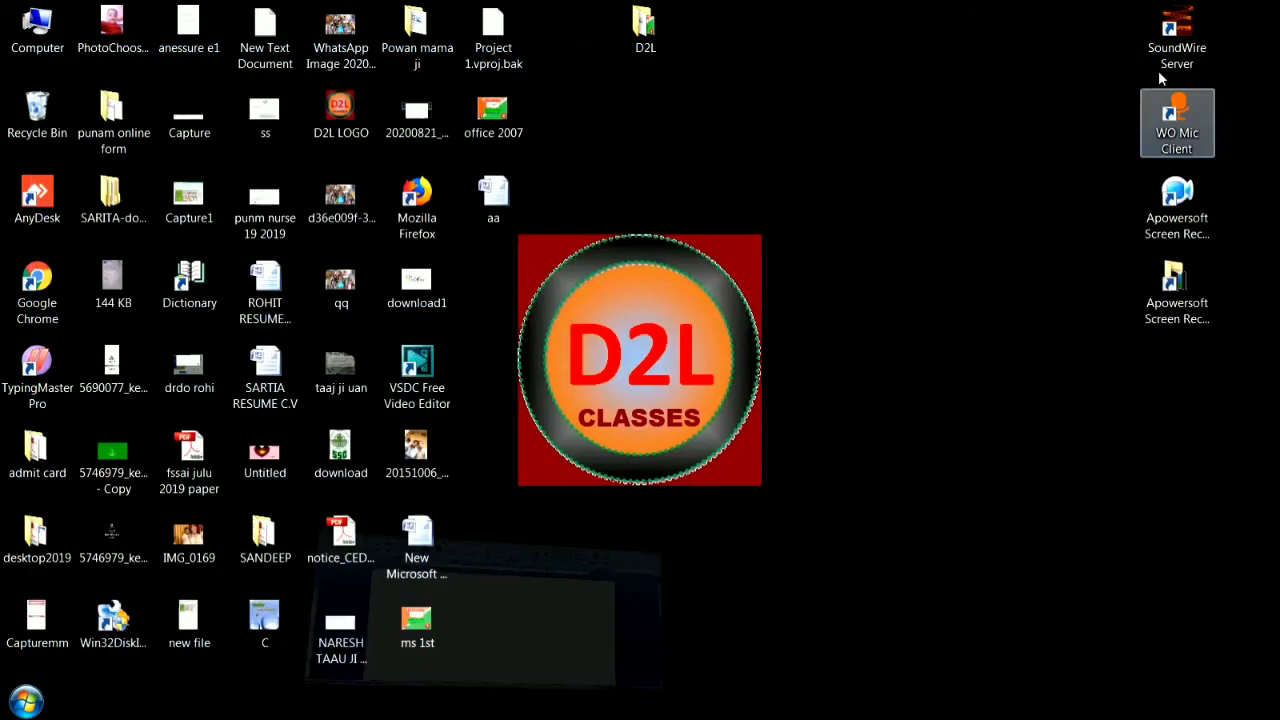
right_click(737, 103)
mouse_move(833, 248)
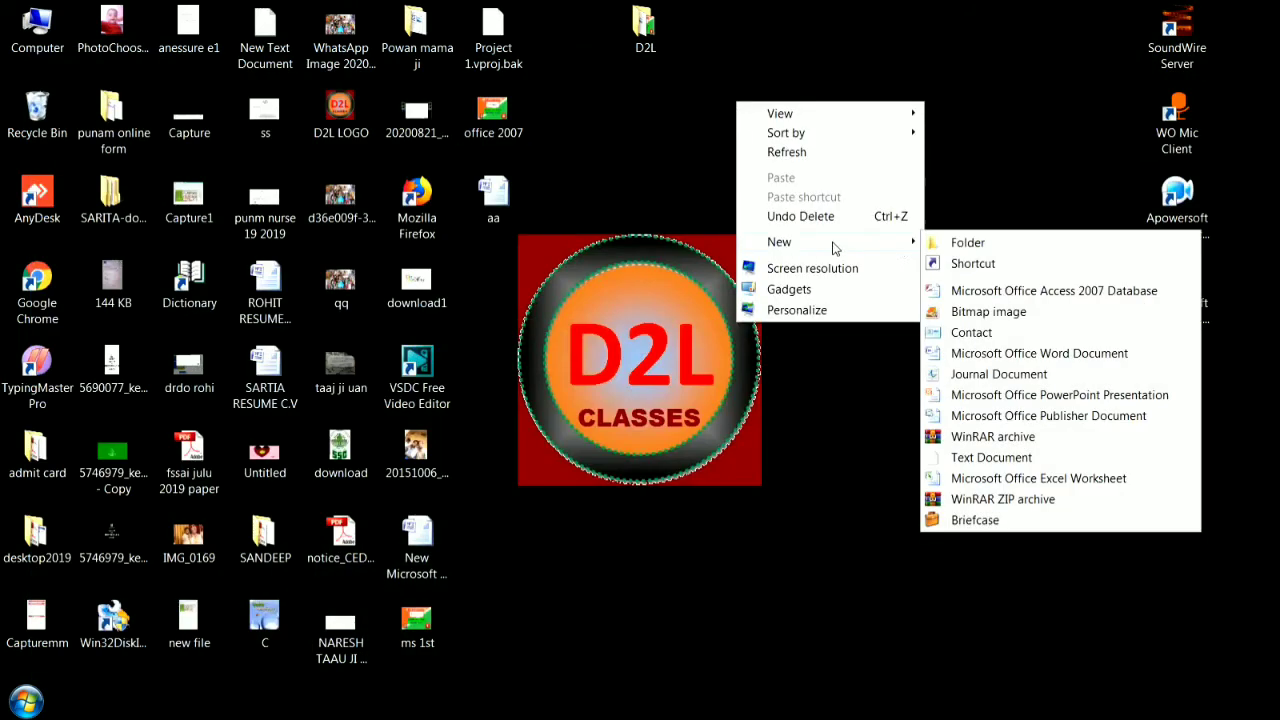
click(976, 355)
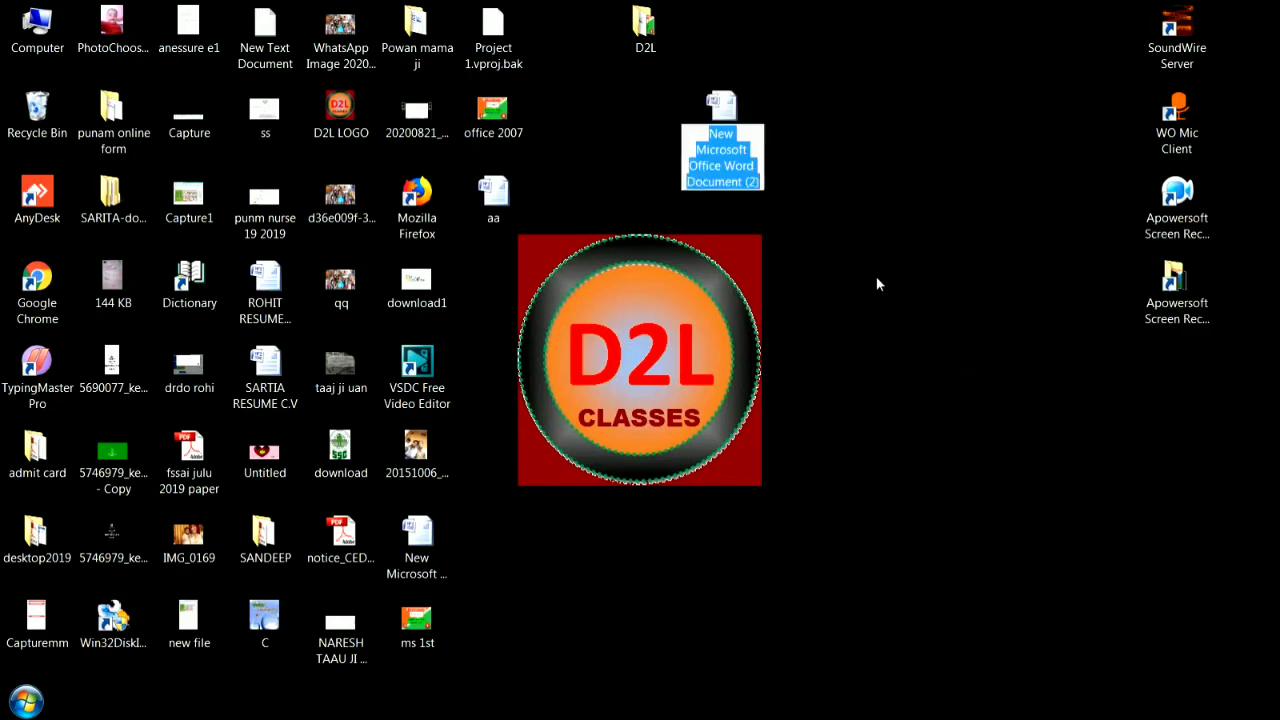
text(a)
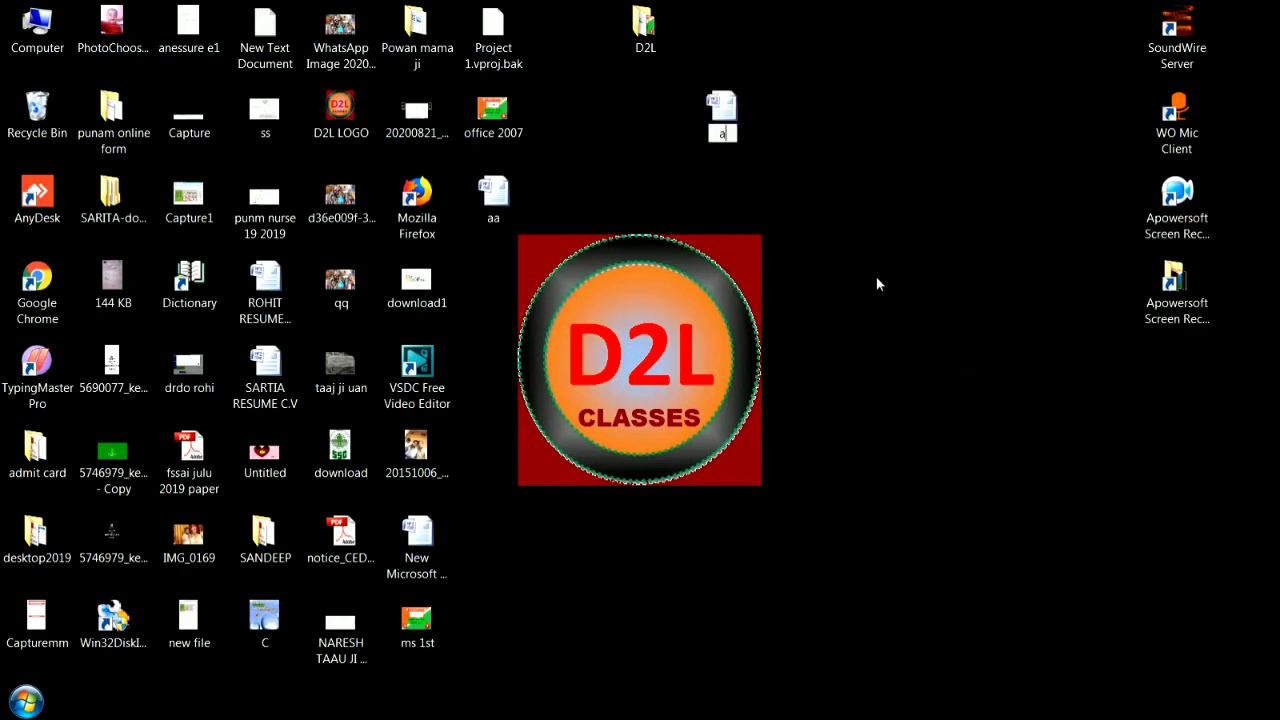
text(sdfg)
key(Return)
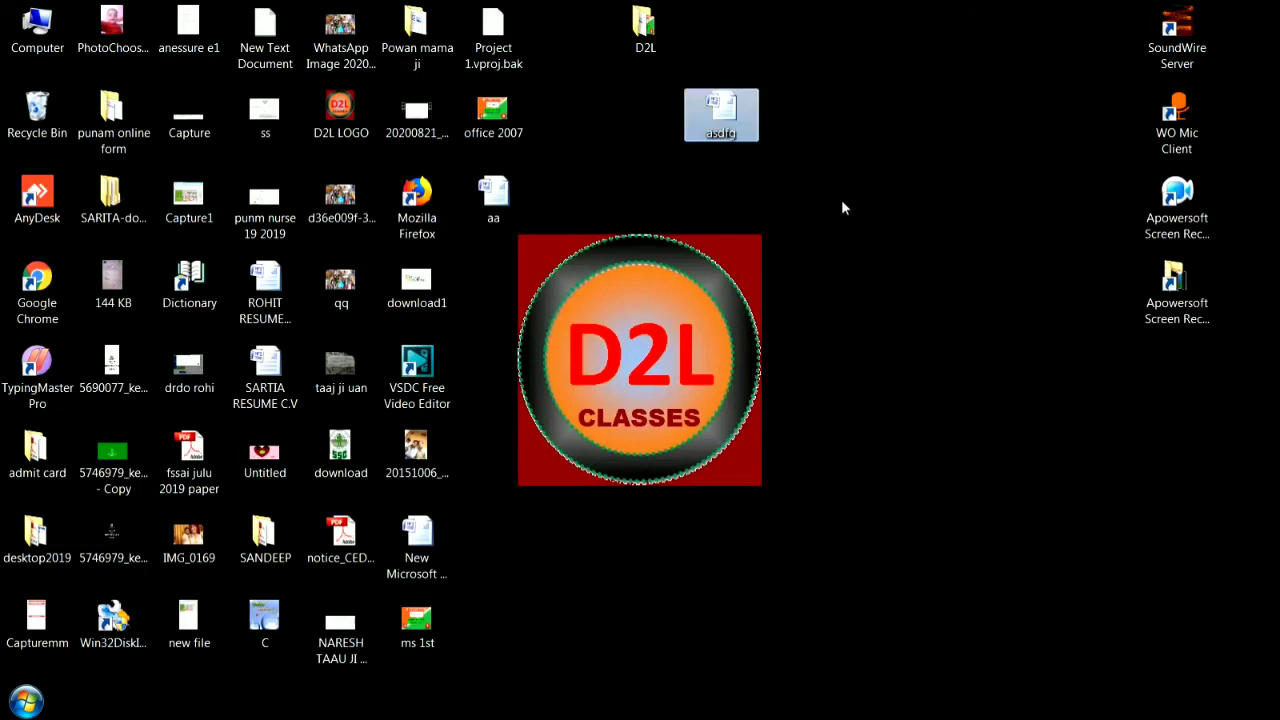
double_click(727, 124)
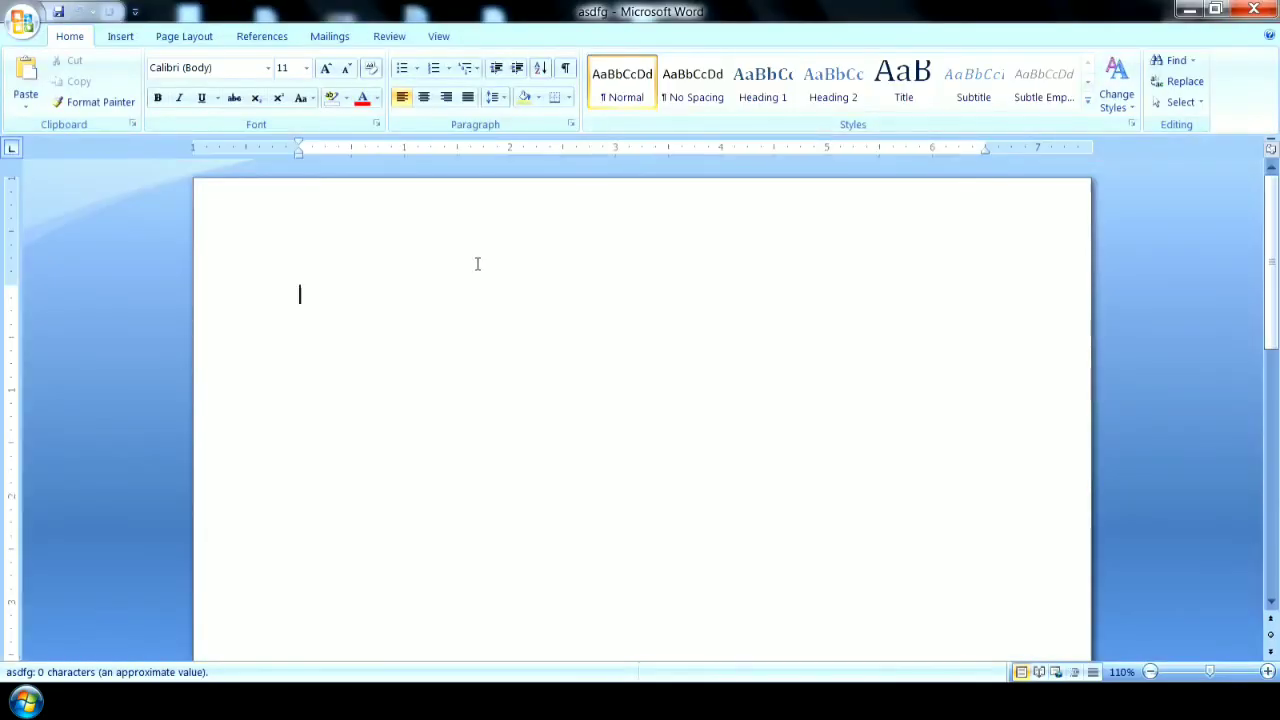
Fill the empty asdfg document with sample paragraphs generated by =rand().
text(=ra)
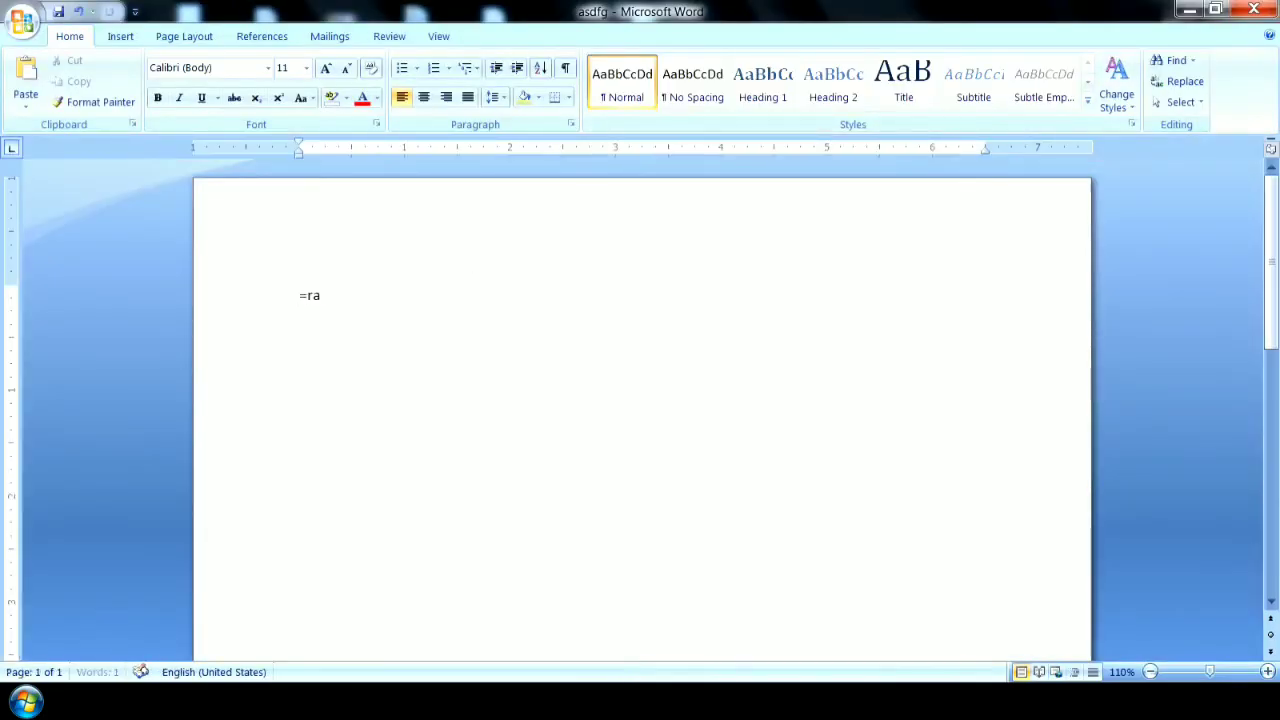
text(nd())
key(Return)
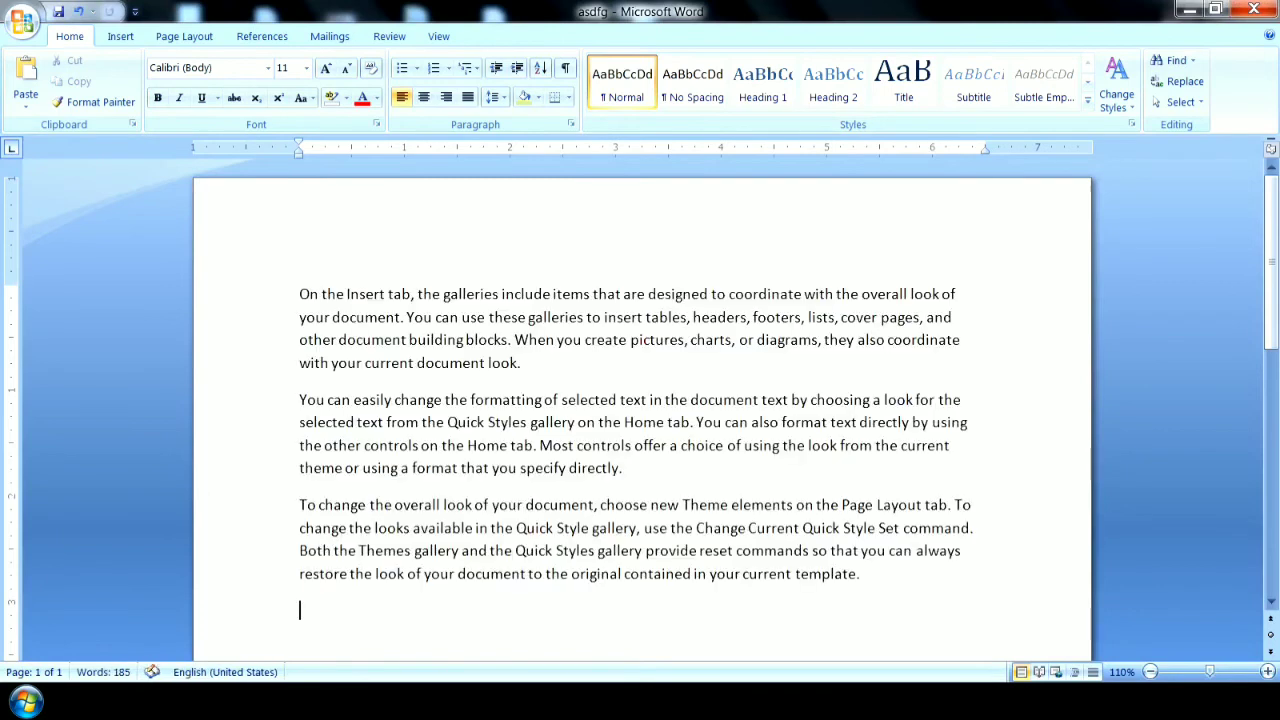
Format all the sample text in red Impact font and close the asdfg document, keeping the changes.
key(shift+Up)
key(shift+Up)
key(shift+Up)
key(shift+Up)
key(shift+Up)
key(shift+Up)
key(shift+Up)
key(shift+Up)
key(shift+Up)
key(shift+Up)
key(shift+Up)
key(shift+Up)
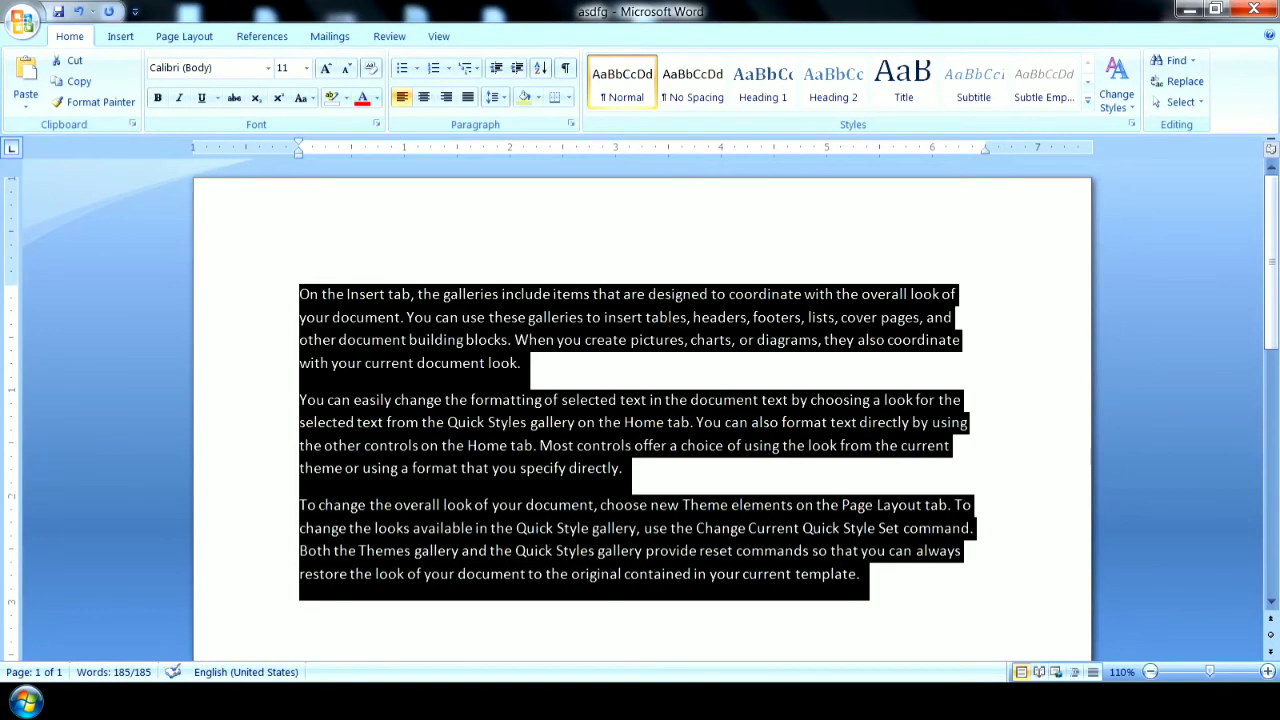
click(360, 97)
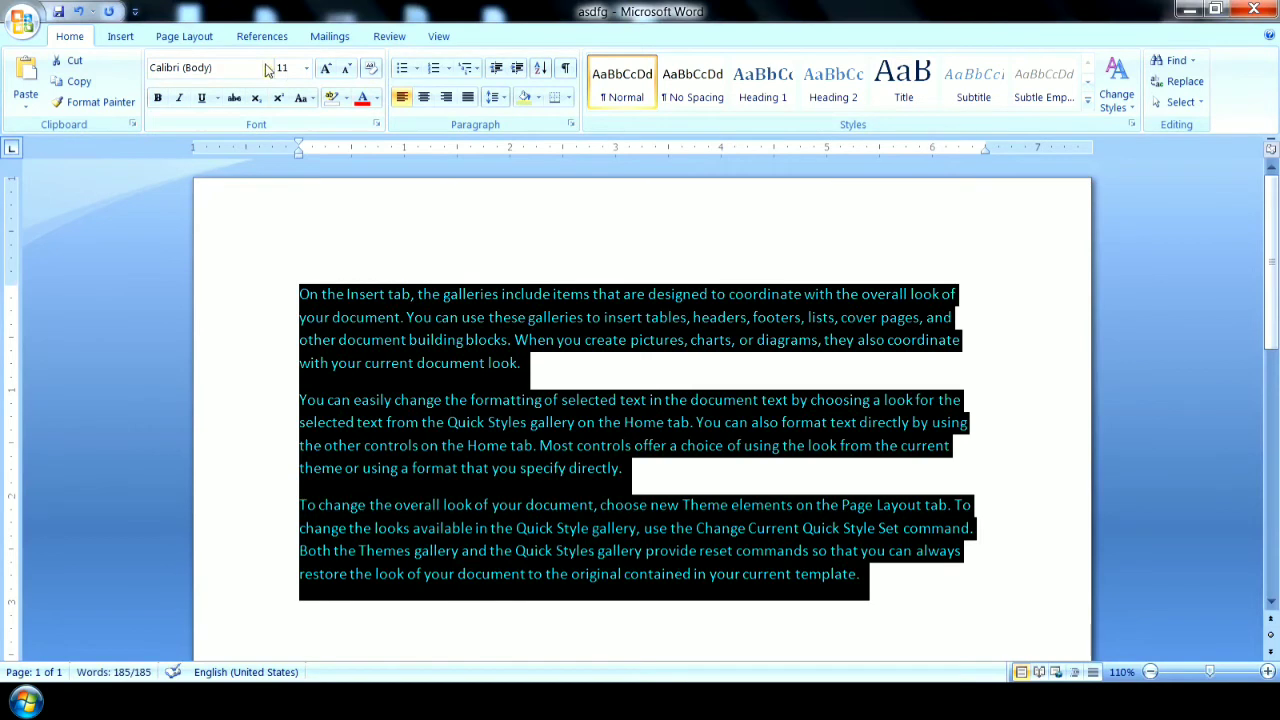
click(268, 67)
click(238, 226)
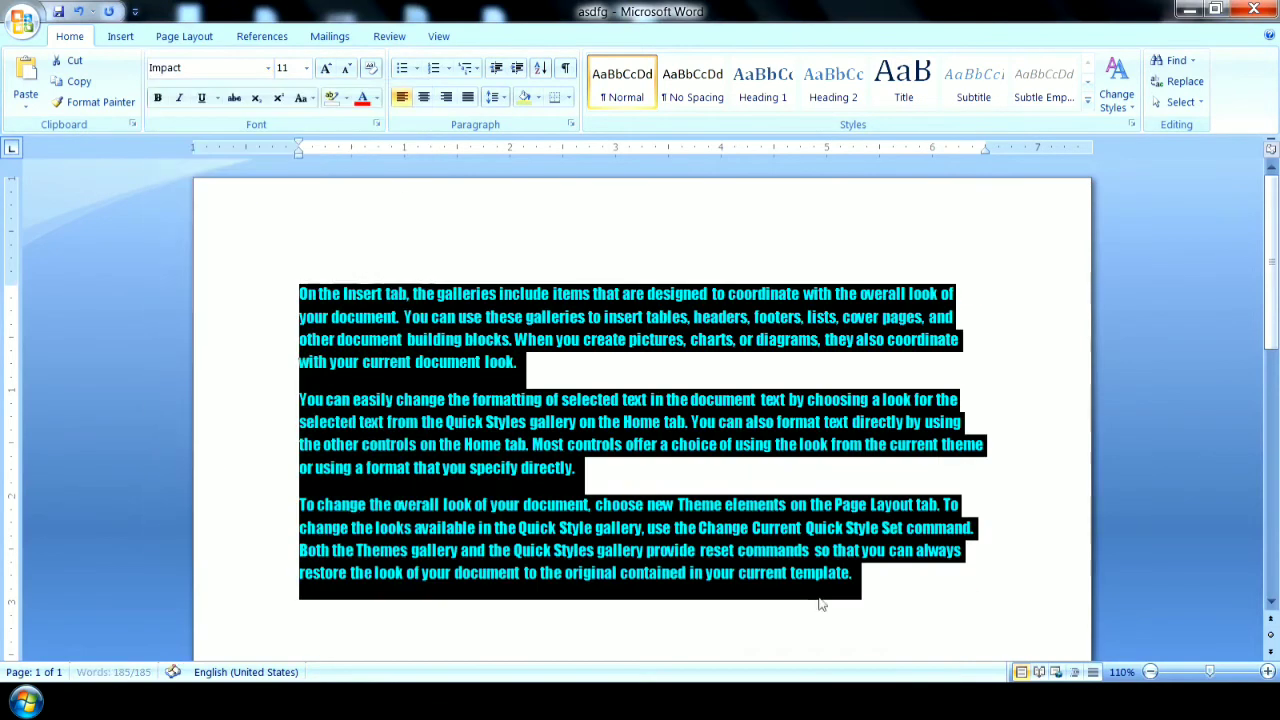
click(1030, 541)
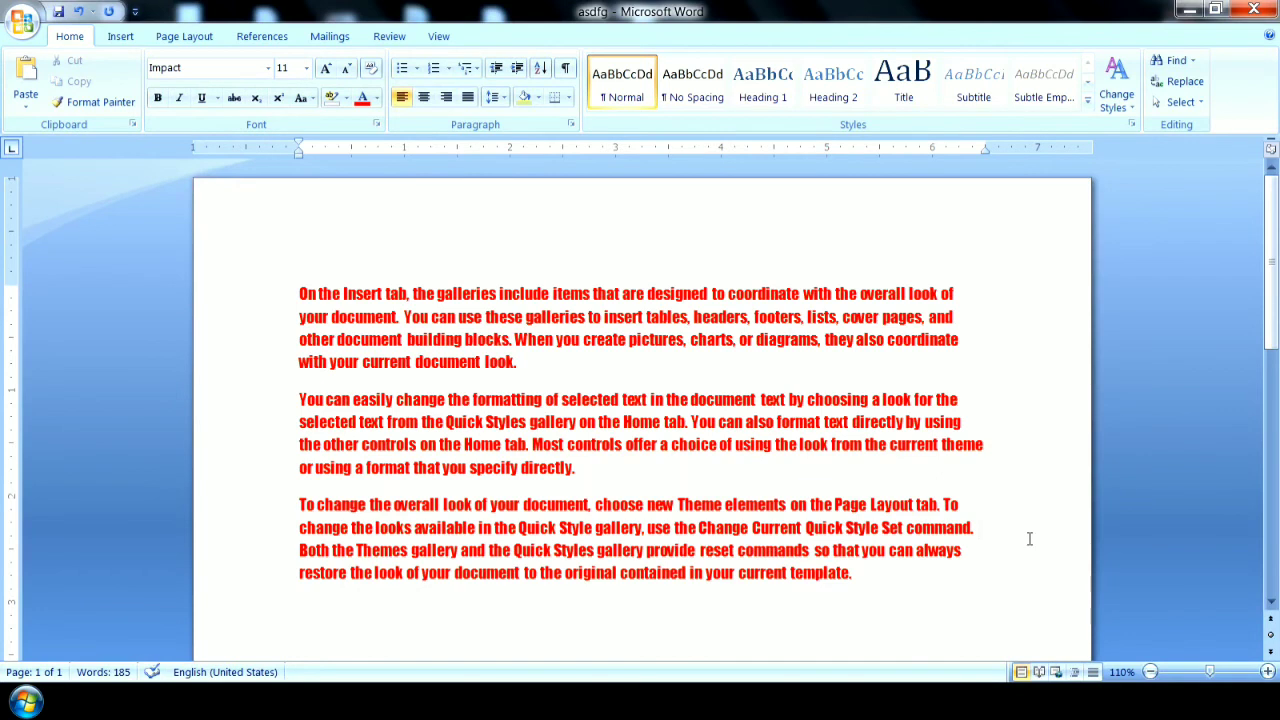
click(1254, 9)
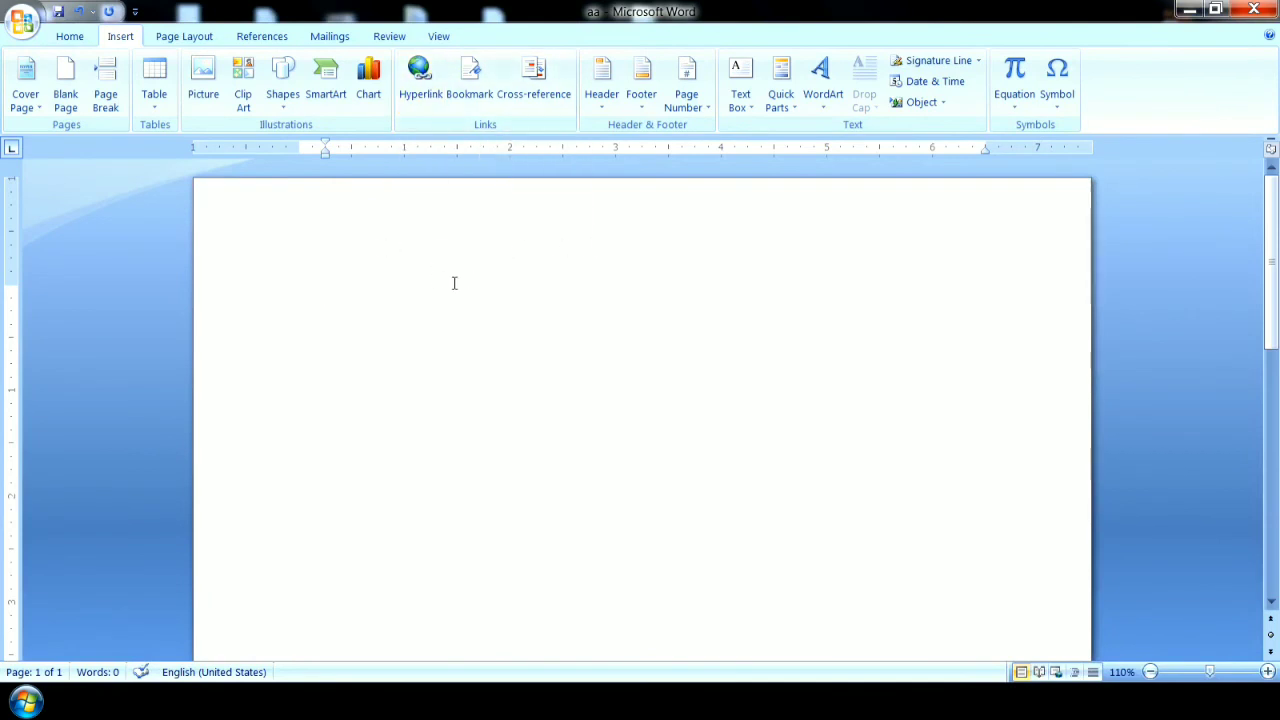
Insert a hyperlink in the blank aa document to the existing desktop file asdfg.docx.
click(430, 100)
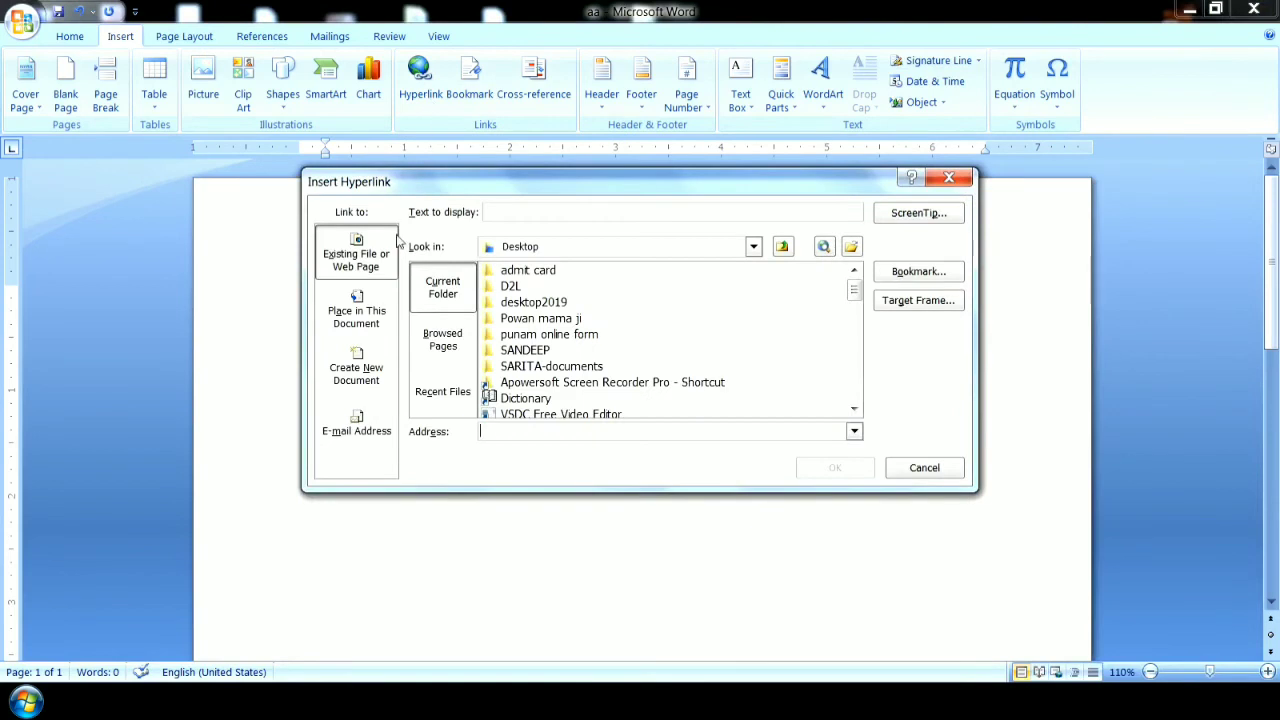
click(516, 252)
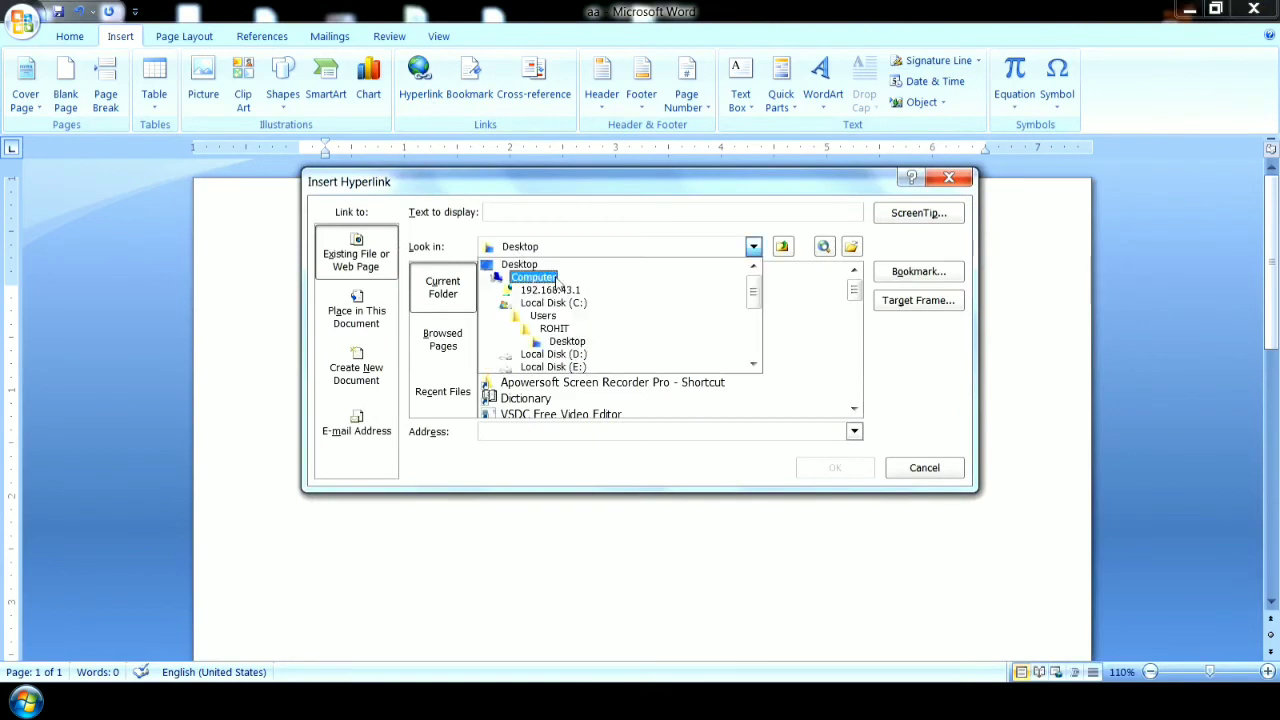
click(568, 343)
drag(855, 291, 855, 335)
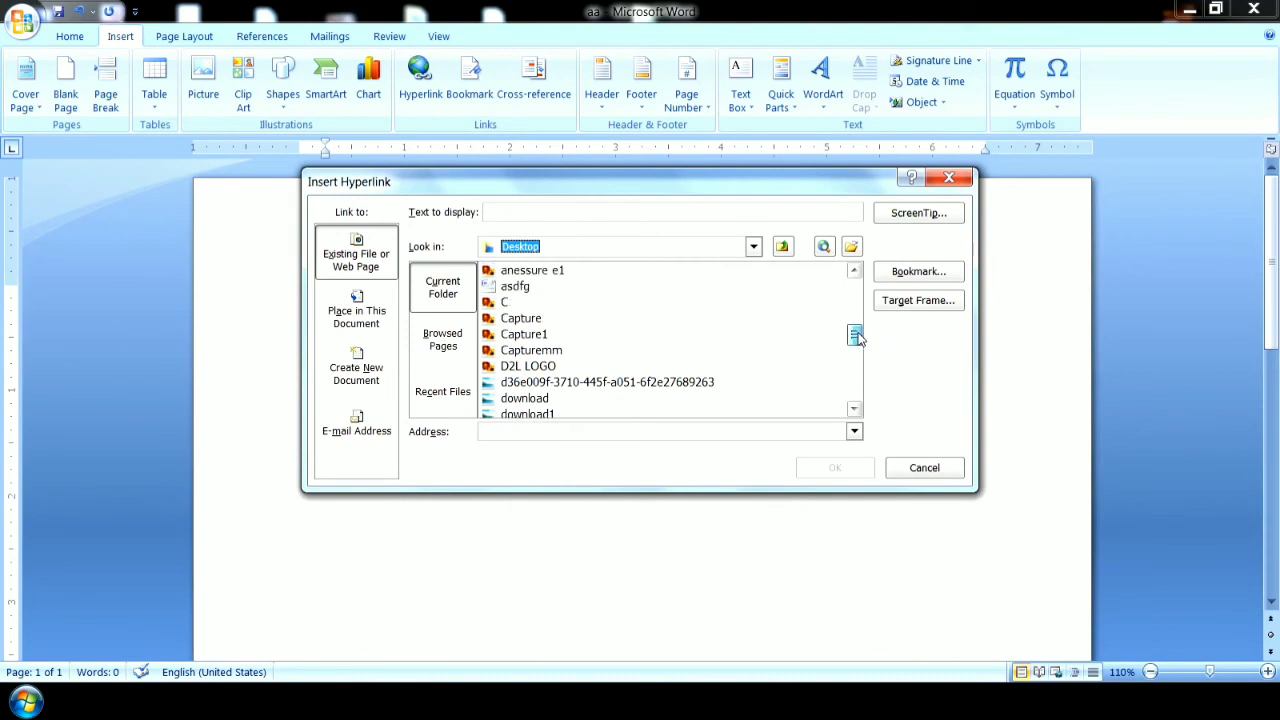
click(530, 288)
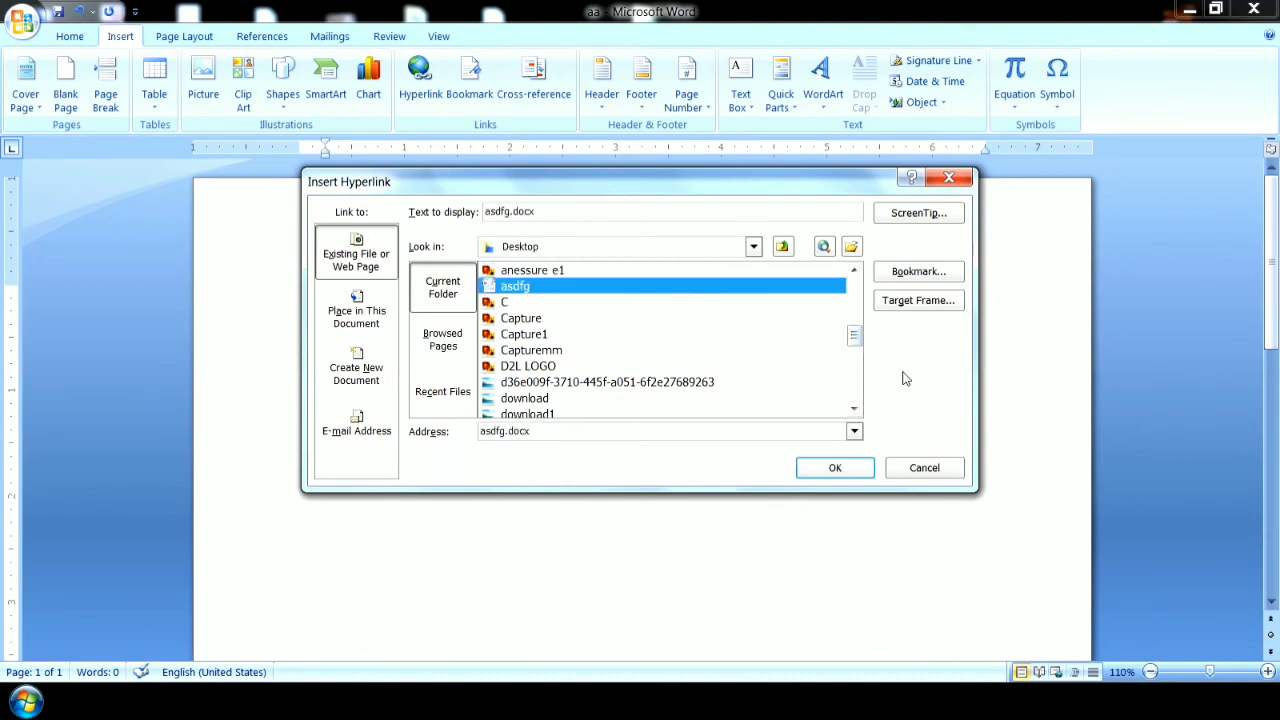
click(855, 468)
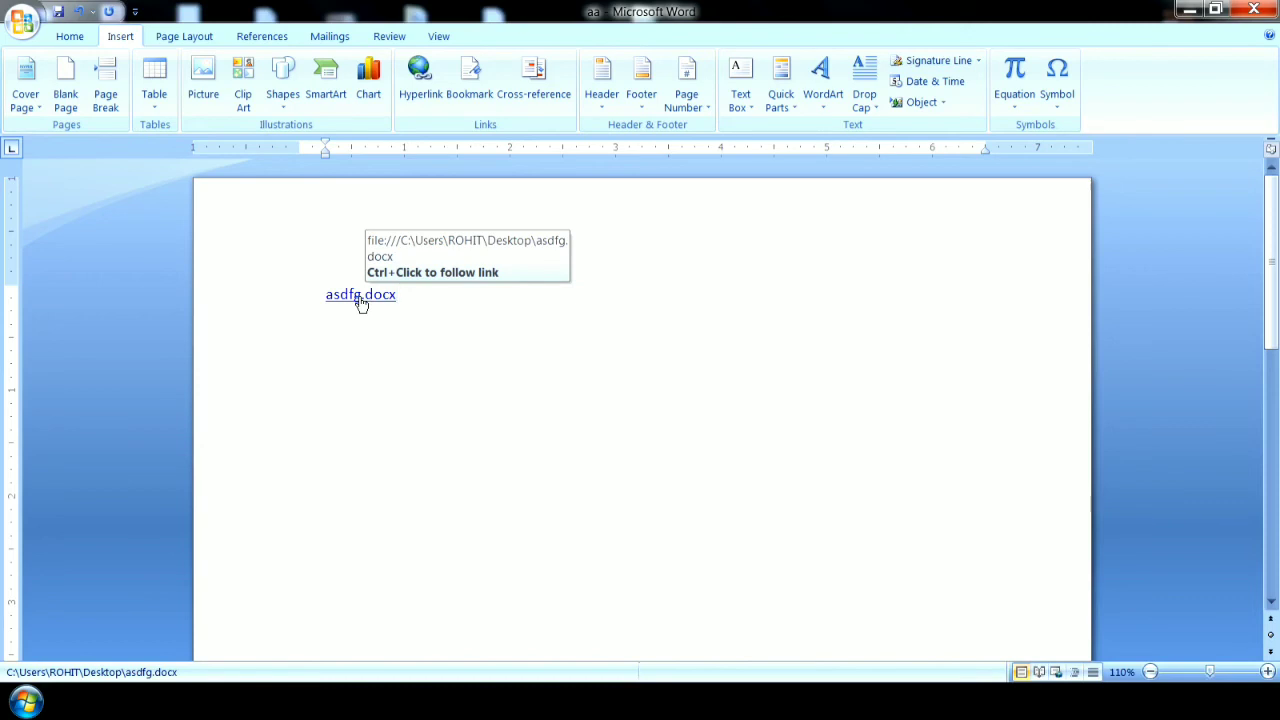
Follow the asdfg.docx link, dismiss the Windows color scheme prompt, and close the linked document after viewing it.
ctrl+click(358, 297)
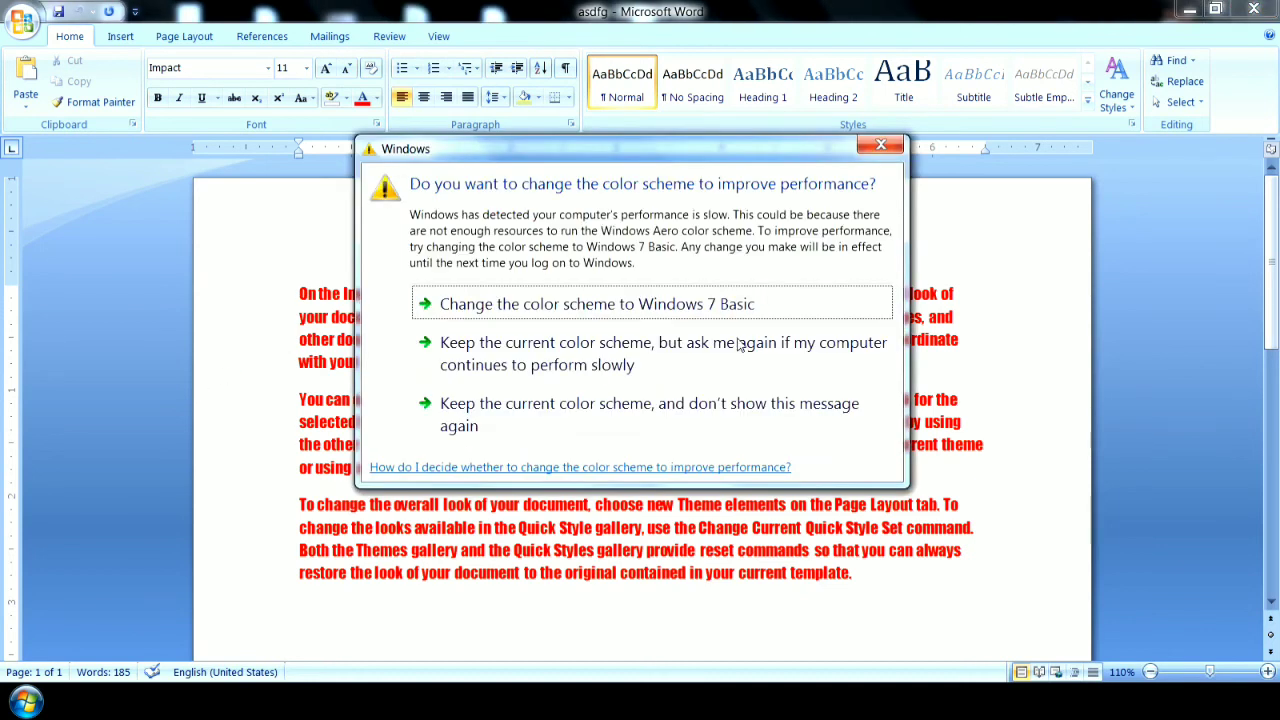
click(877, 149)
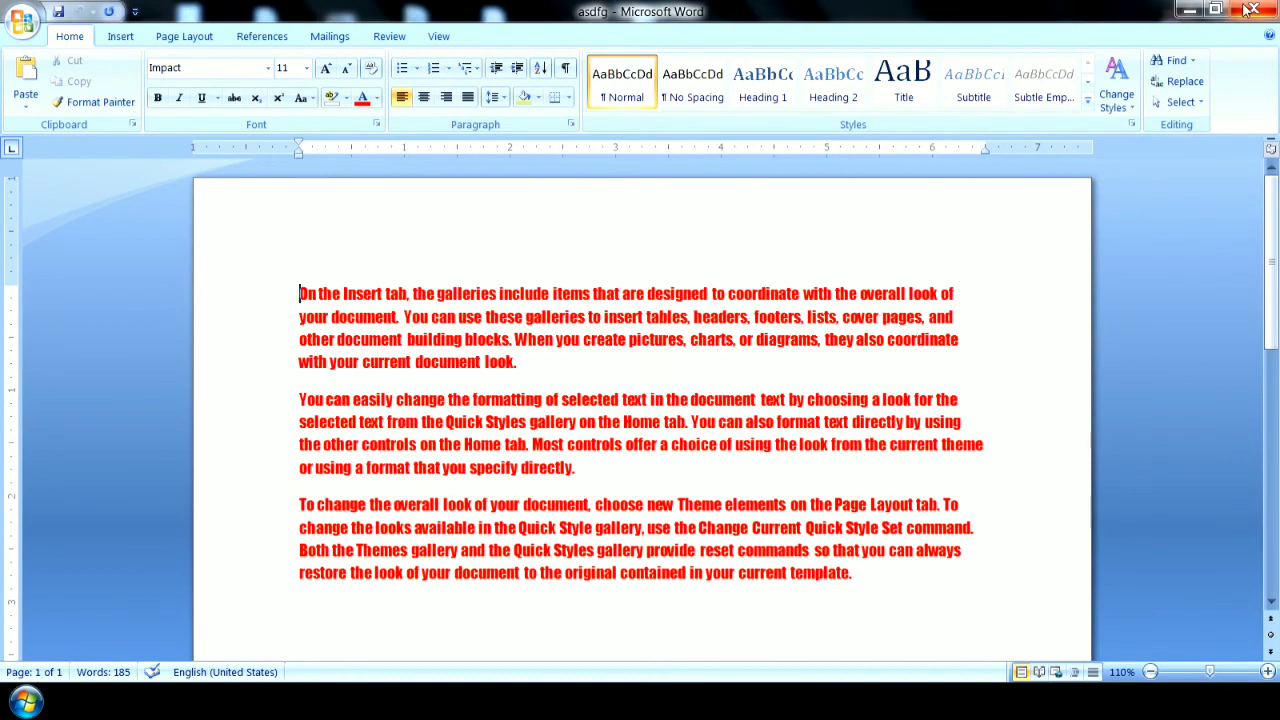
click(1250, 10)
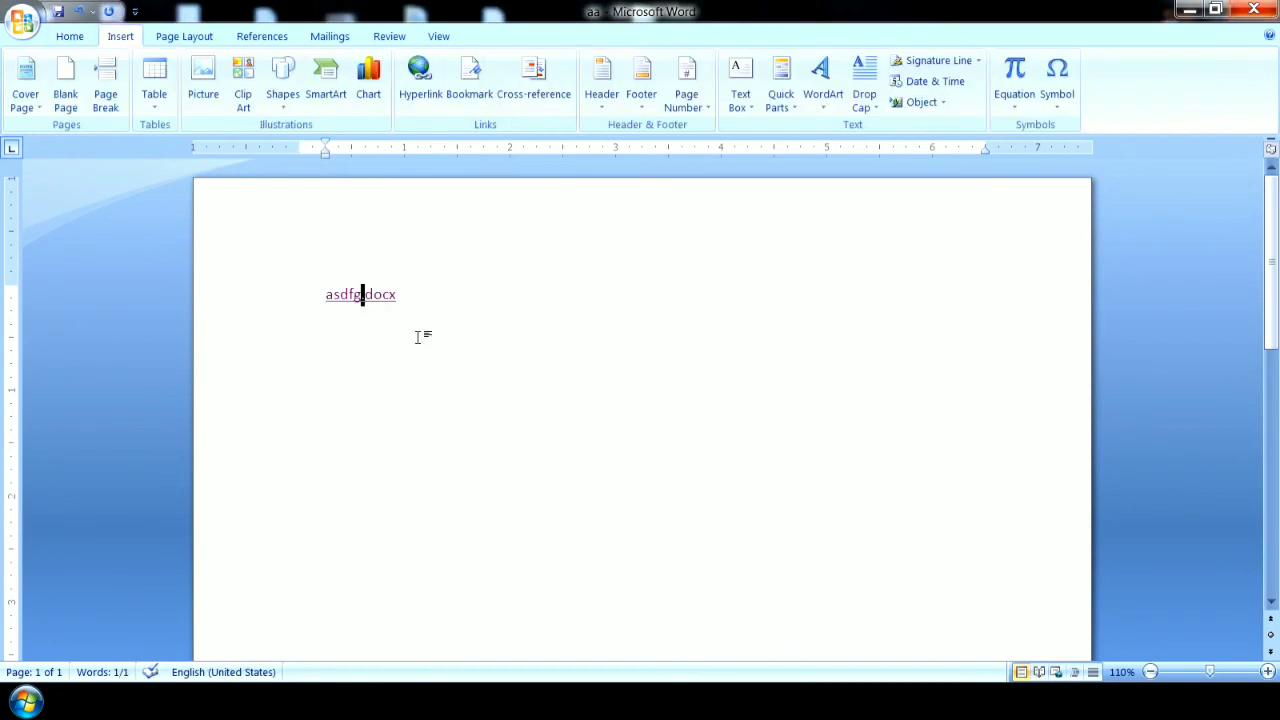
Delete the asdfg.docx hyperlink text from the page.
drag(417, 294, 333, 294)
click(429, 297)
drag(429, 297, 263, 303)
key(BackSpace)
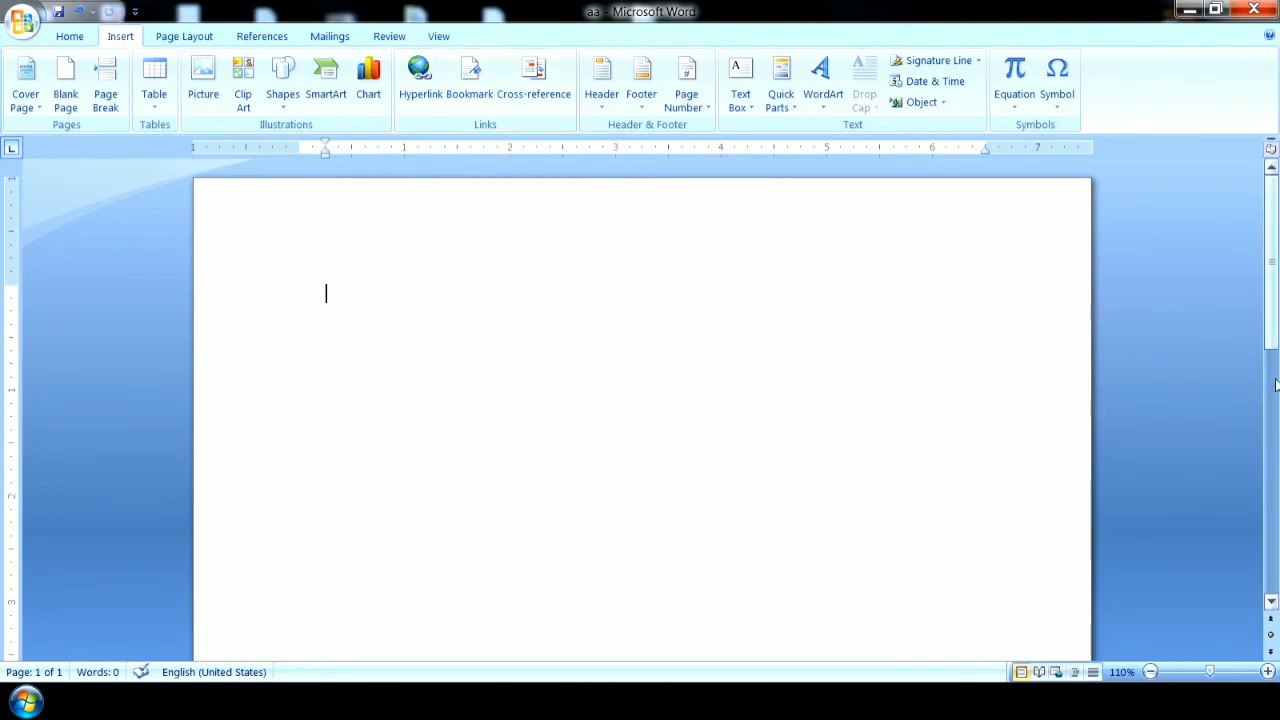
Generate sample paragraphs in the empty aa document with =rand().
click(1150, 672)
click(1150, 672)
click(1150, 672)
click(1150, 672)
click(1150, 672)
click(1150, 672)
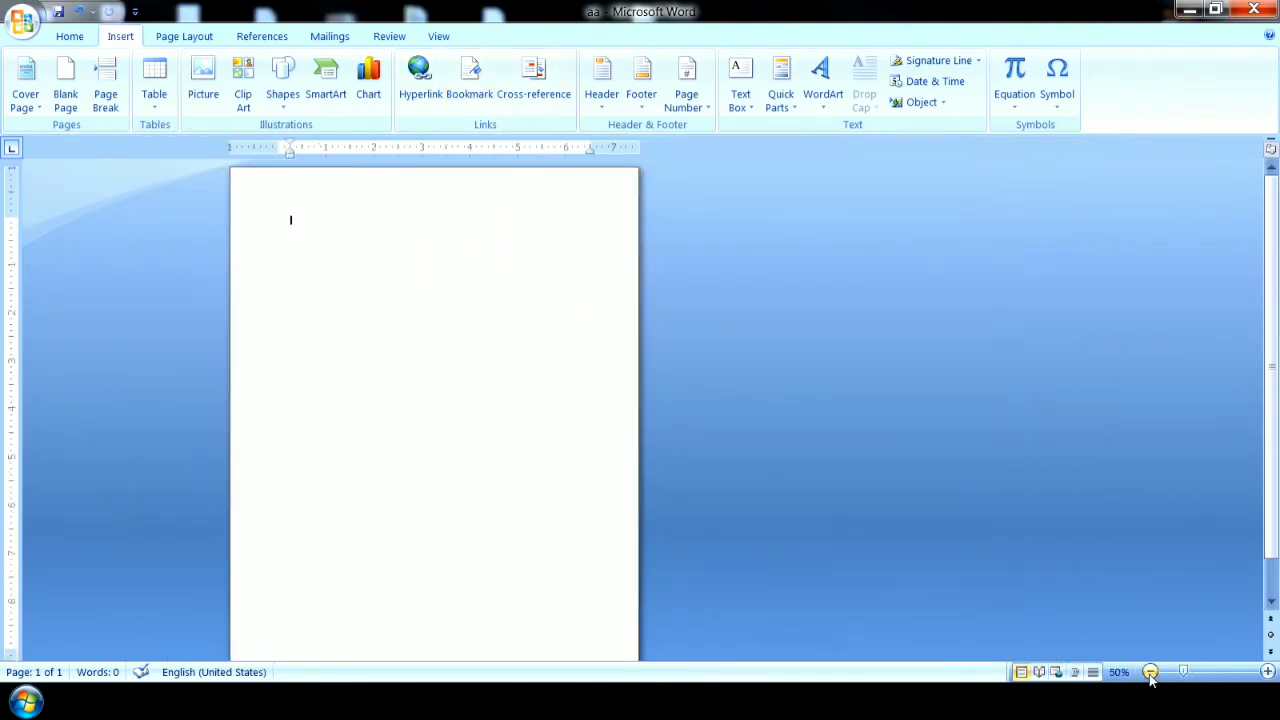
click(1150, 672)
click(1150, 672)
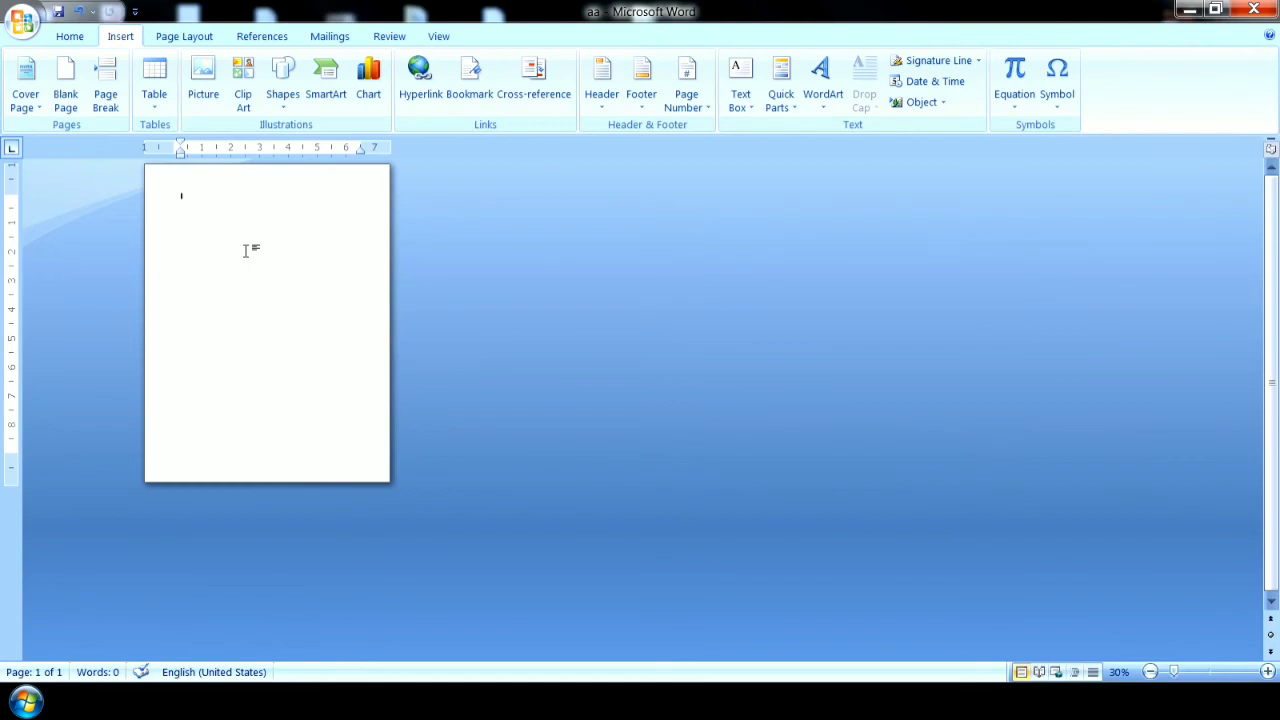
text(=rand()
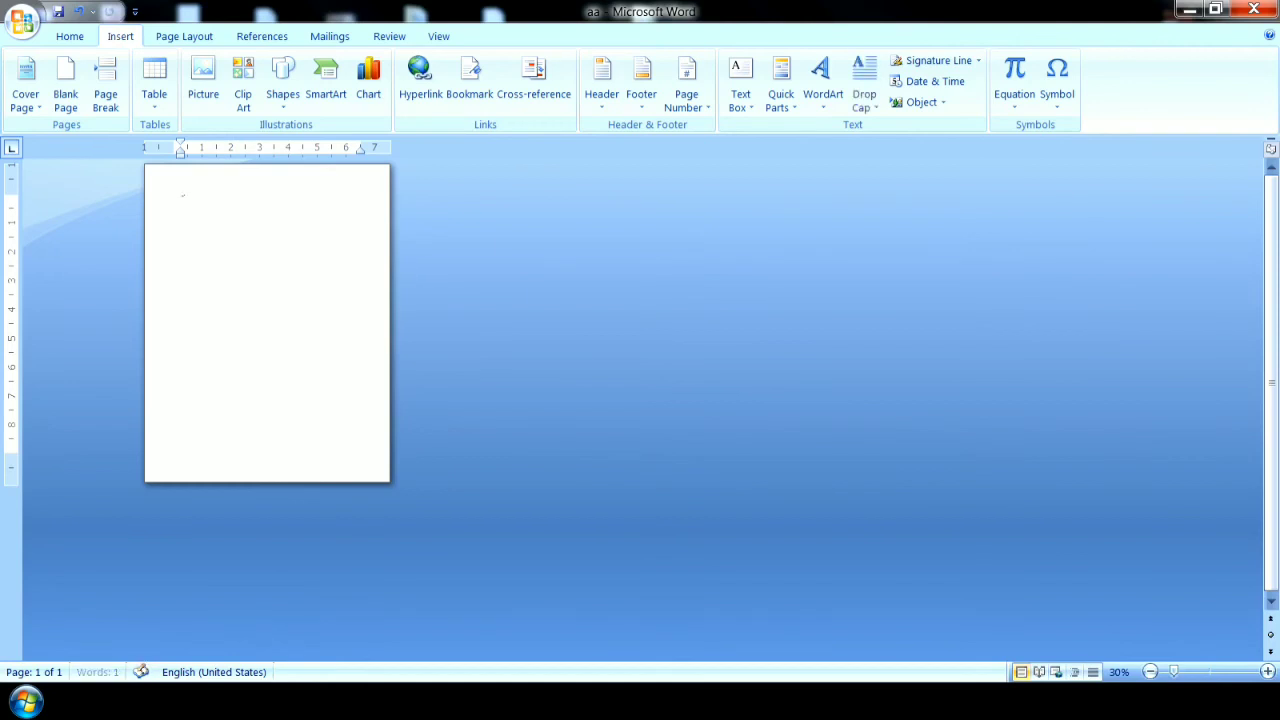
text())
key(Return)
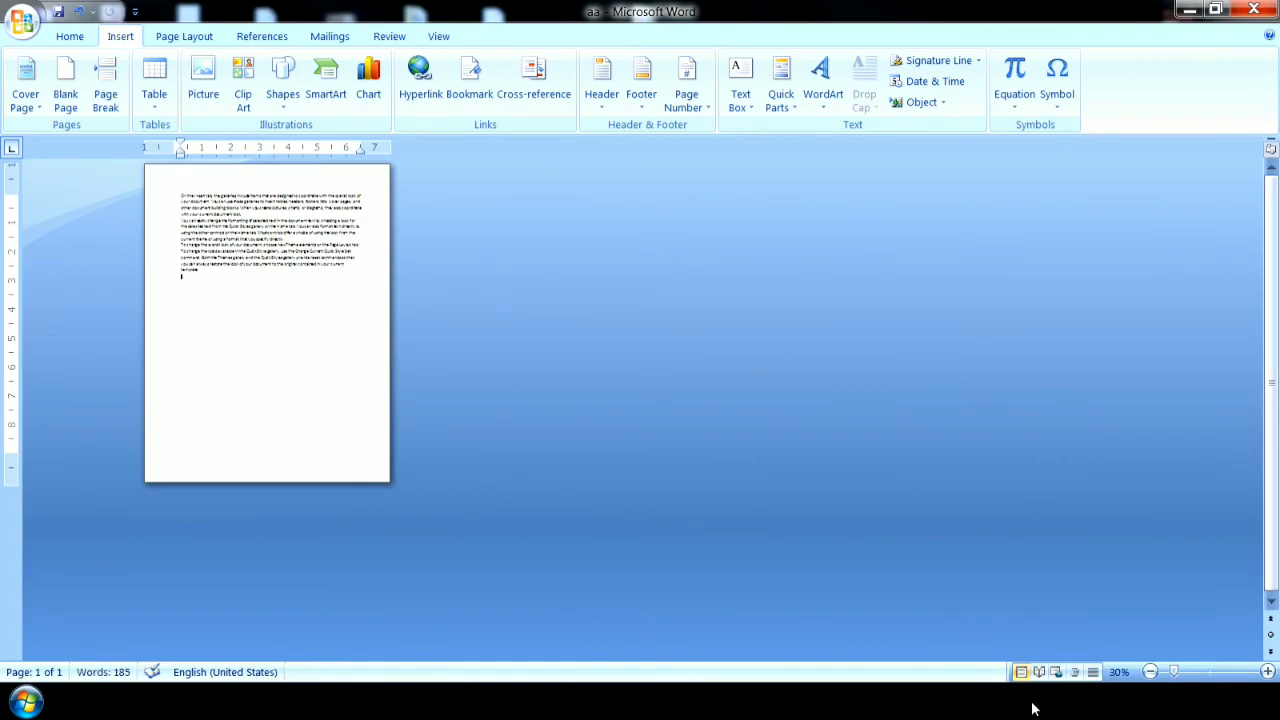
Enlarge all the sample text to font size 18 and clear the selection.
drag(209, 292, 167, 200)
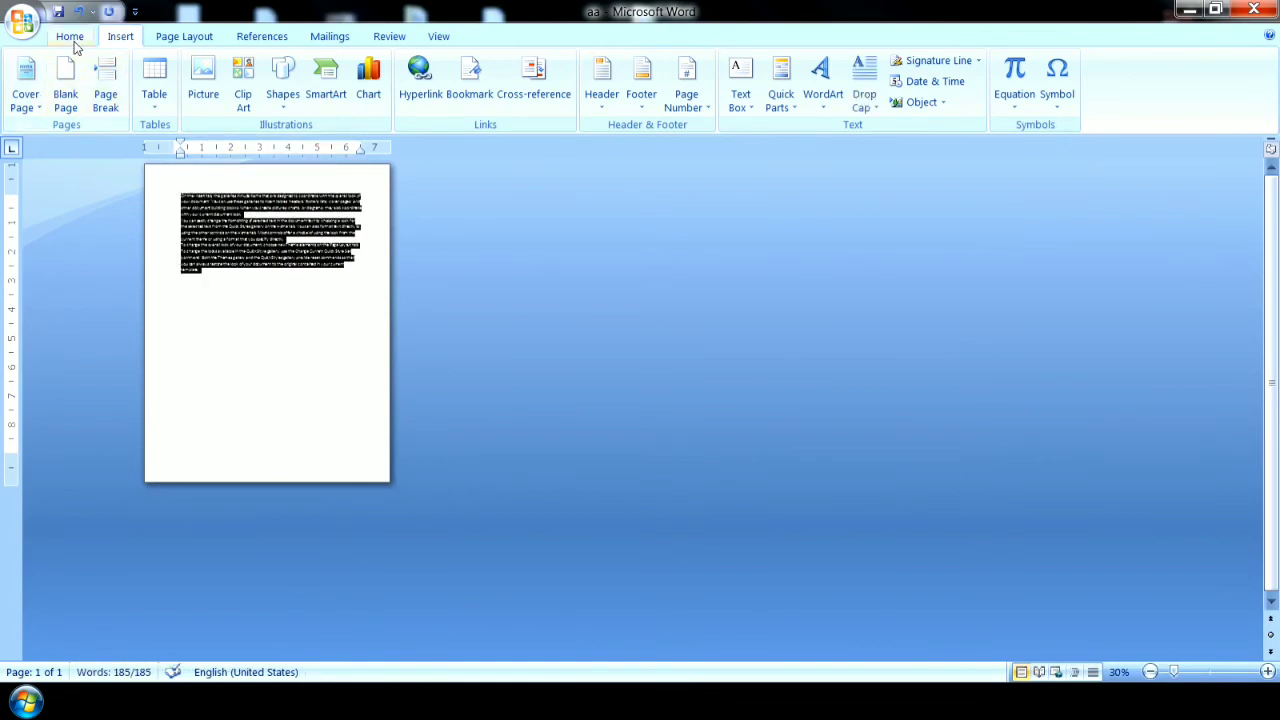
click(70, 36)
click(325, 68)
click(325, 68)
click(325, 68)
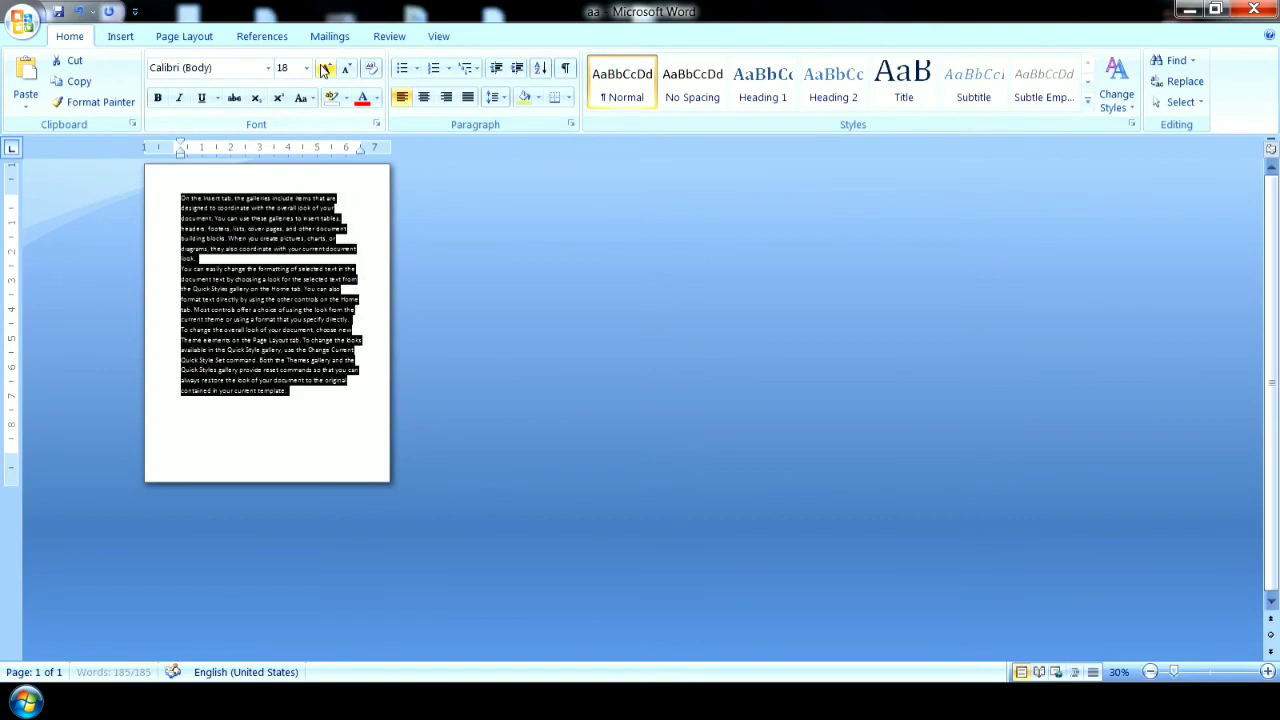
click(1268, 672)
click(1268, 672)
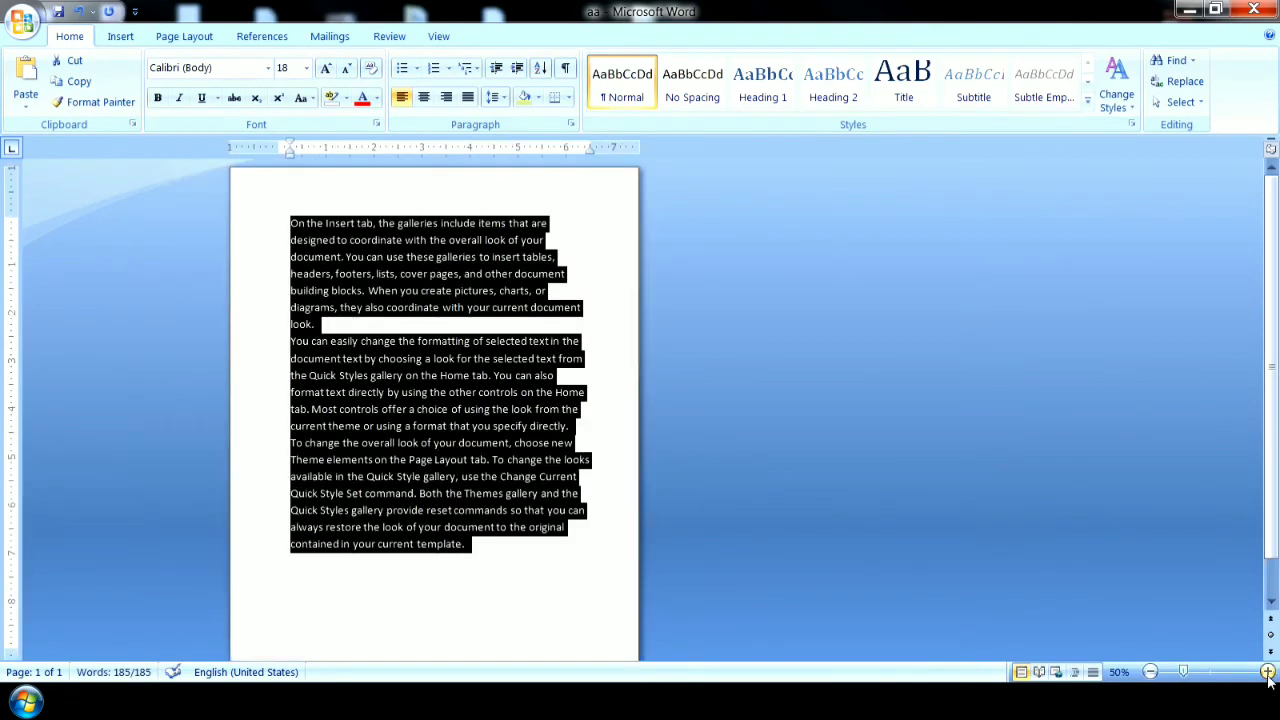
click(1268, 672)
click(1268, 672)
click(1268, 672)
click(660, 535)
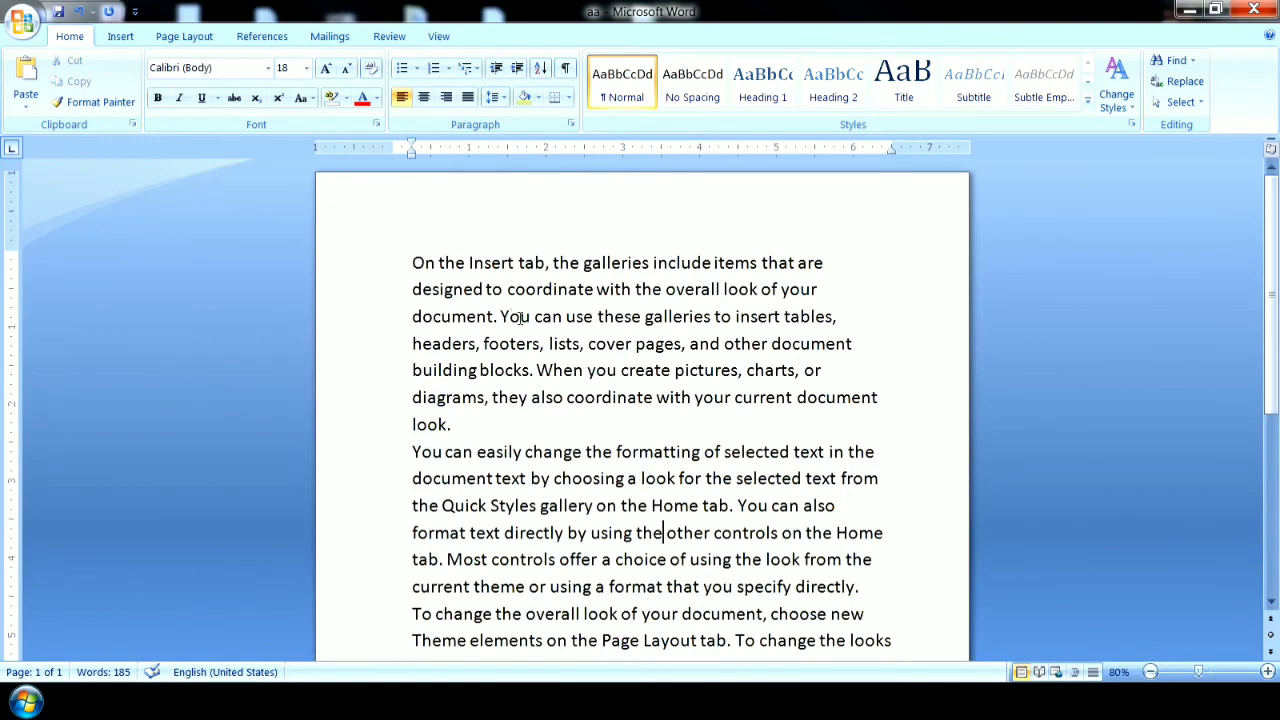
drag(567, 397, 653, 399)
click(648, 505)
drag(567, 399, 655, 410)
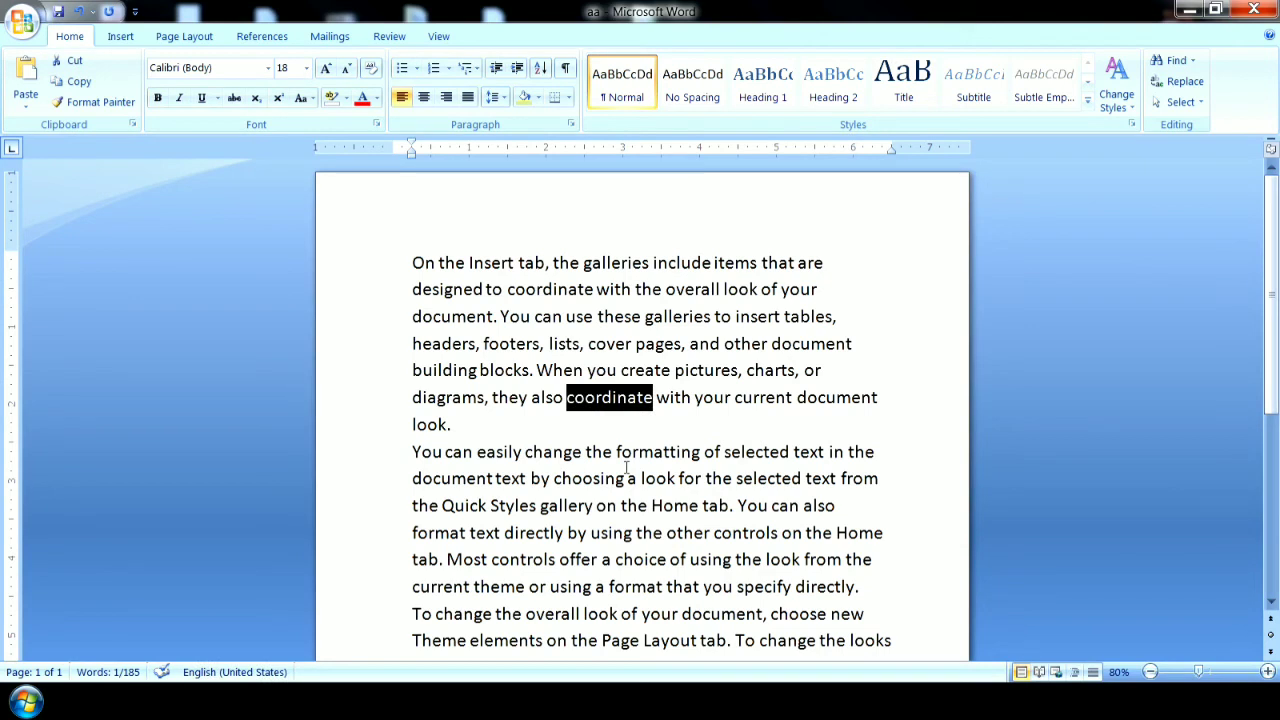
click(627, 468)
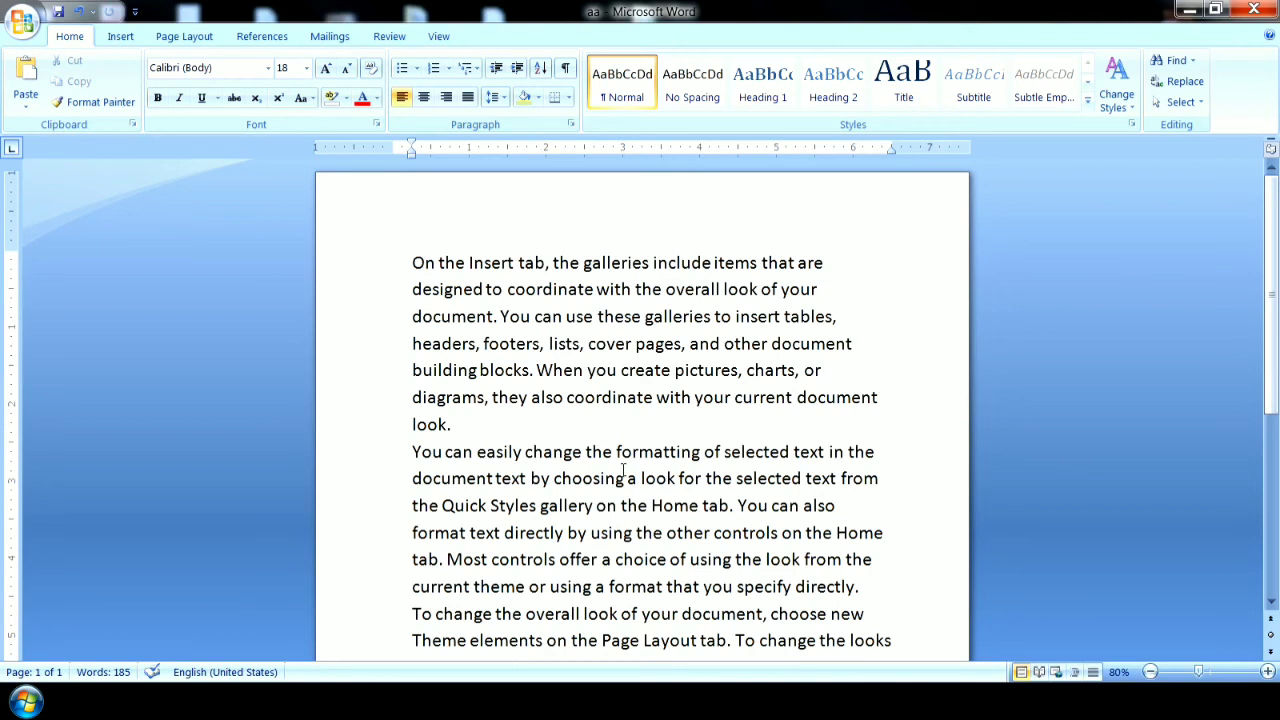
Add a bookmark named a1 to the word "coordinate" in the line beginning with "diagrams, they also".
click(124, 40)
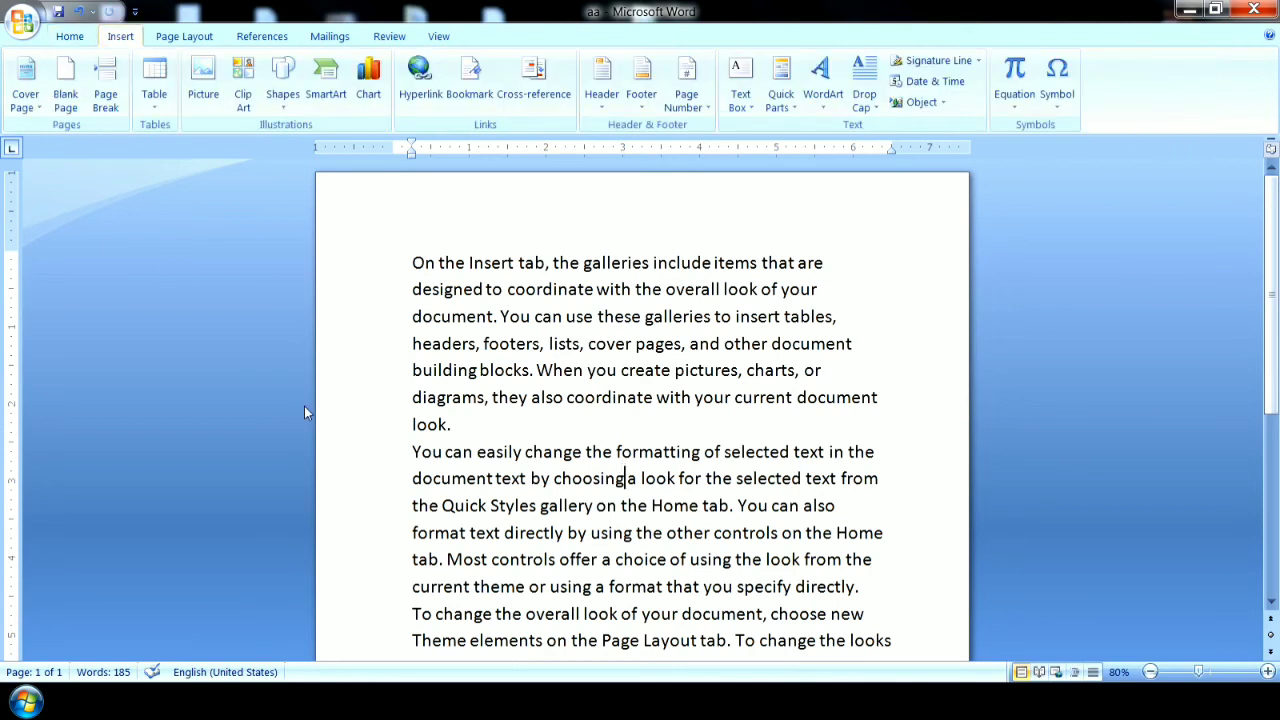
drag(566, 398, 655, 410)
click(470, 80)
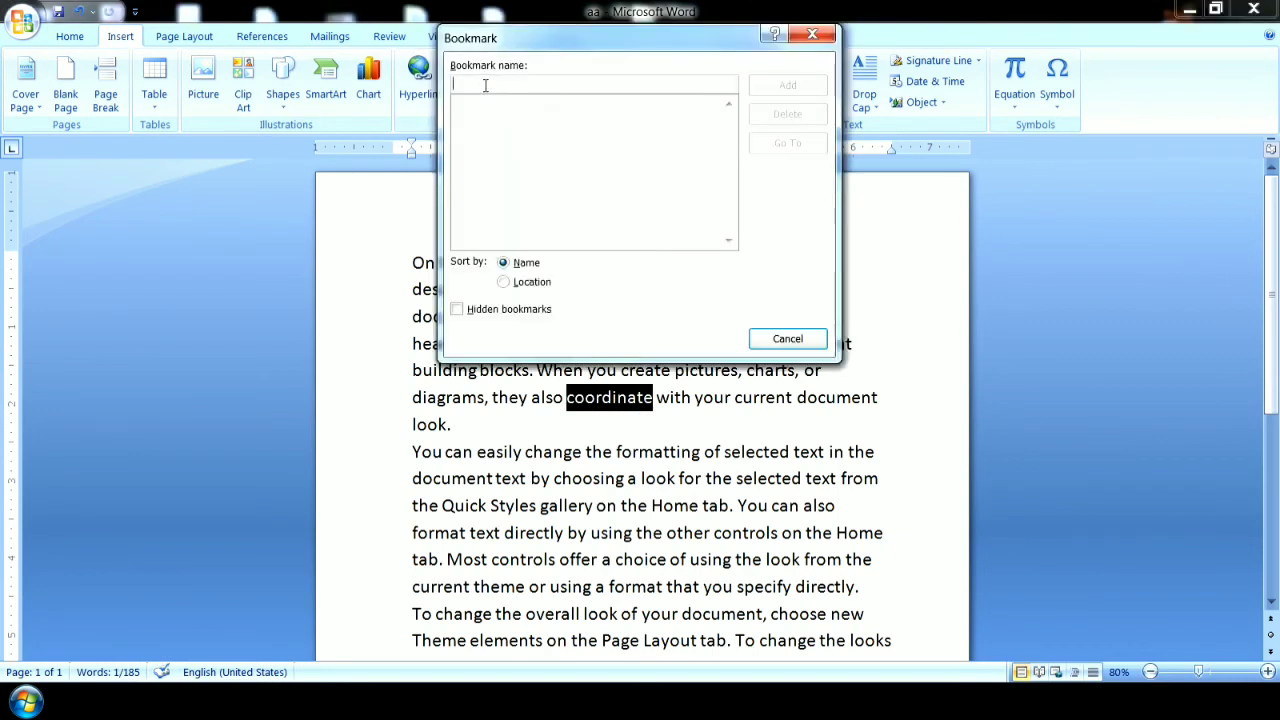
text(a1)
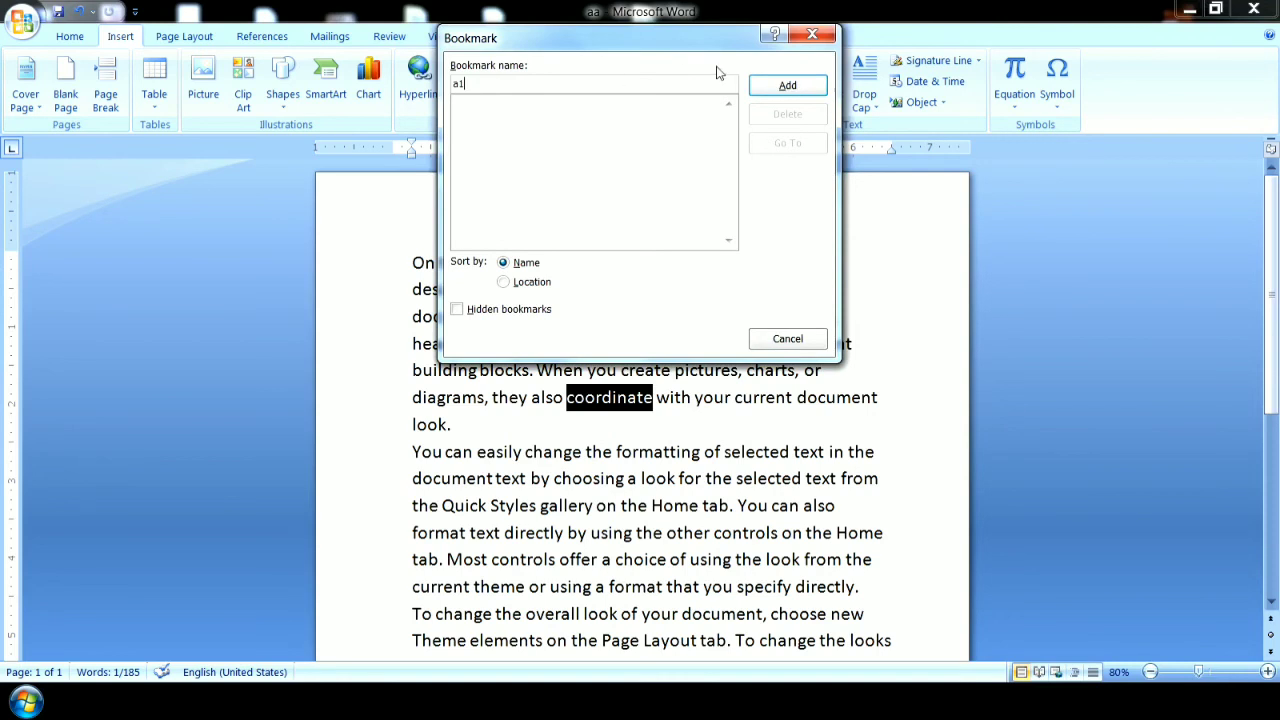
click(788, 85)
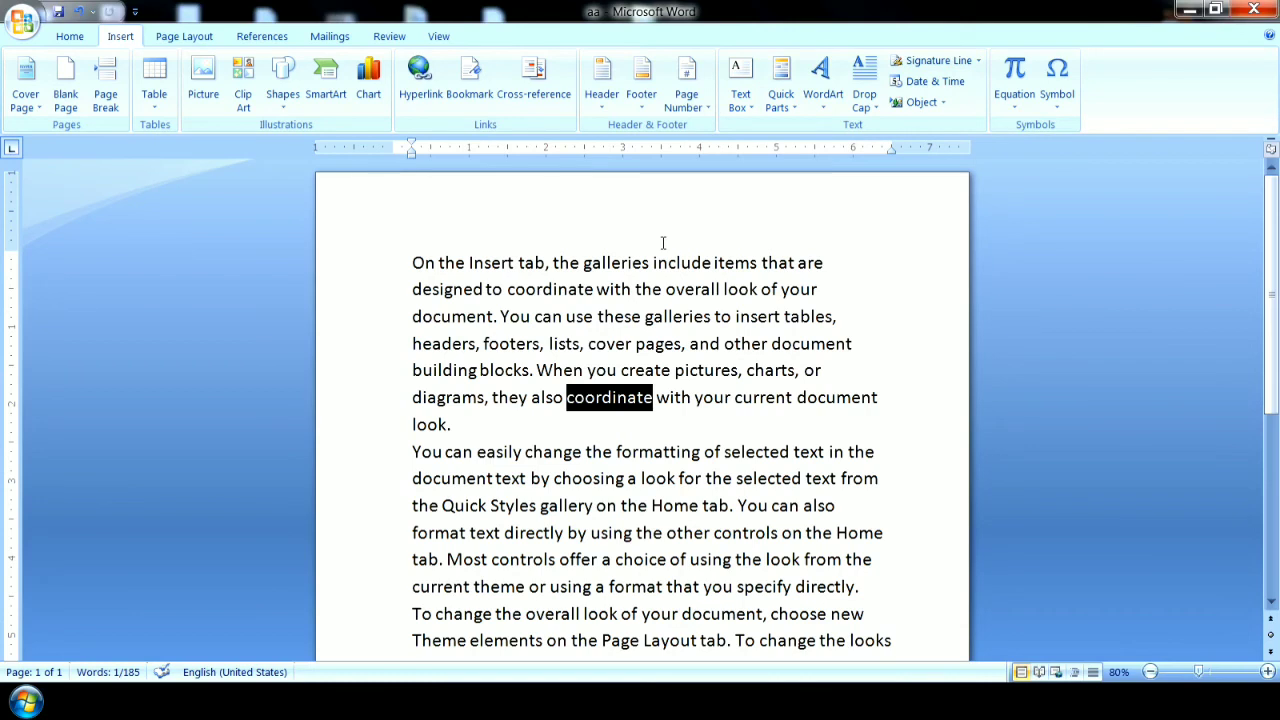
Close the aa document, saving its changes, and reopen it from the desktop.
click(1254, 10)
click(567, 404)
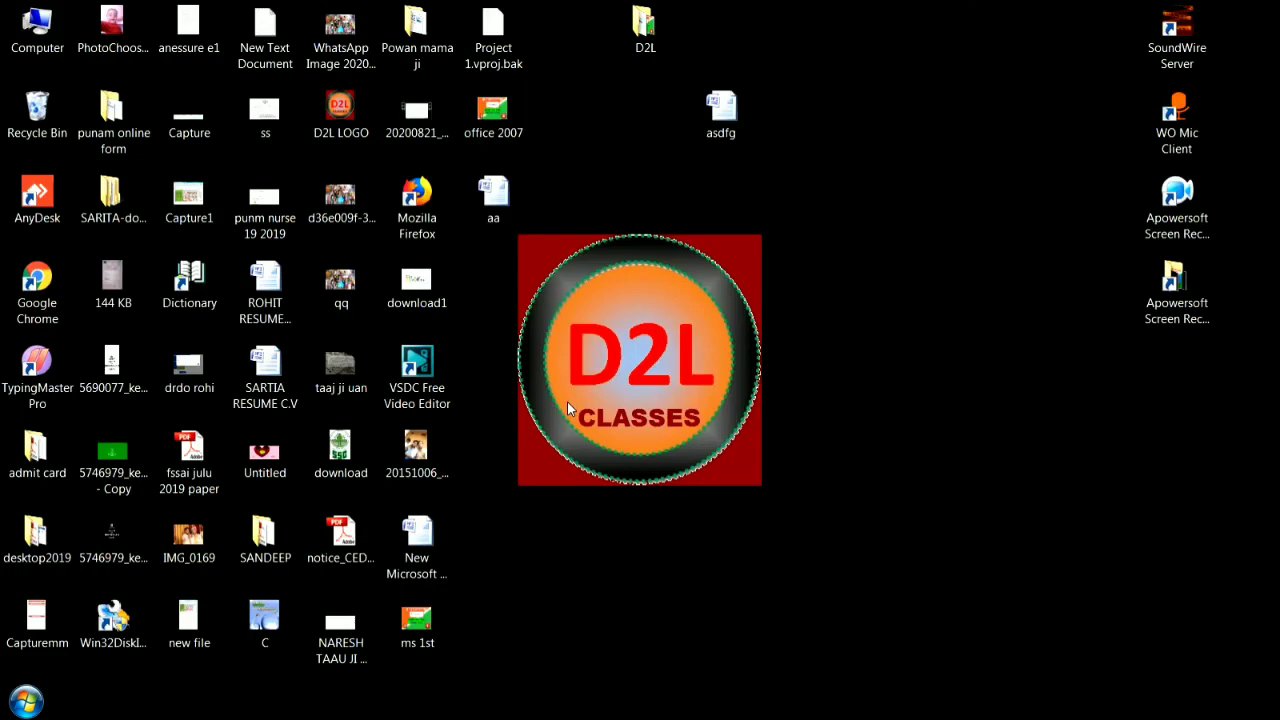
click(503, 207)
double_click(503, 207)
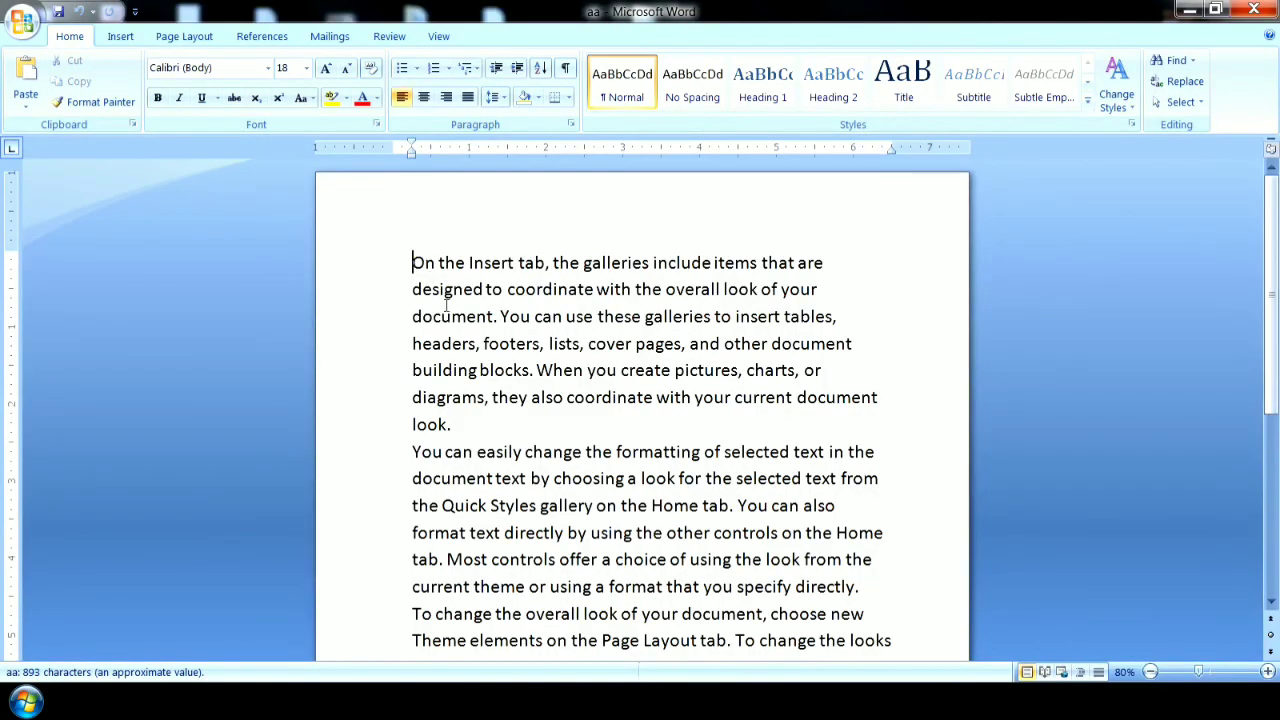
Go to the bookmark a1 in the reopened document.
mouse_move(1275, 360)
mouse_down()
mouse_move(1277, 540)
mouse_move(1277, 360)
mouse_up()
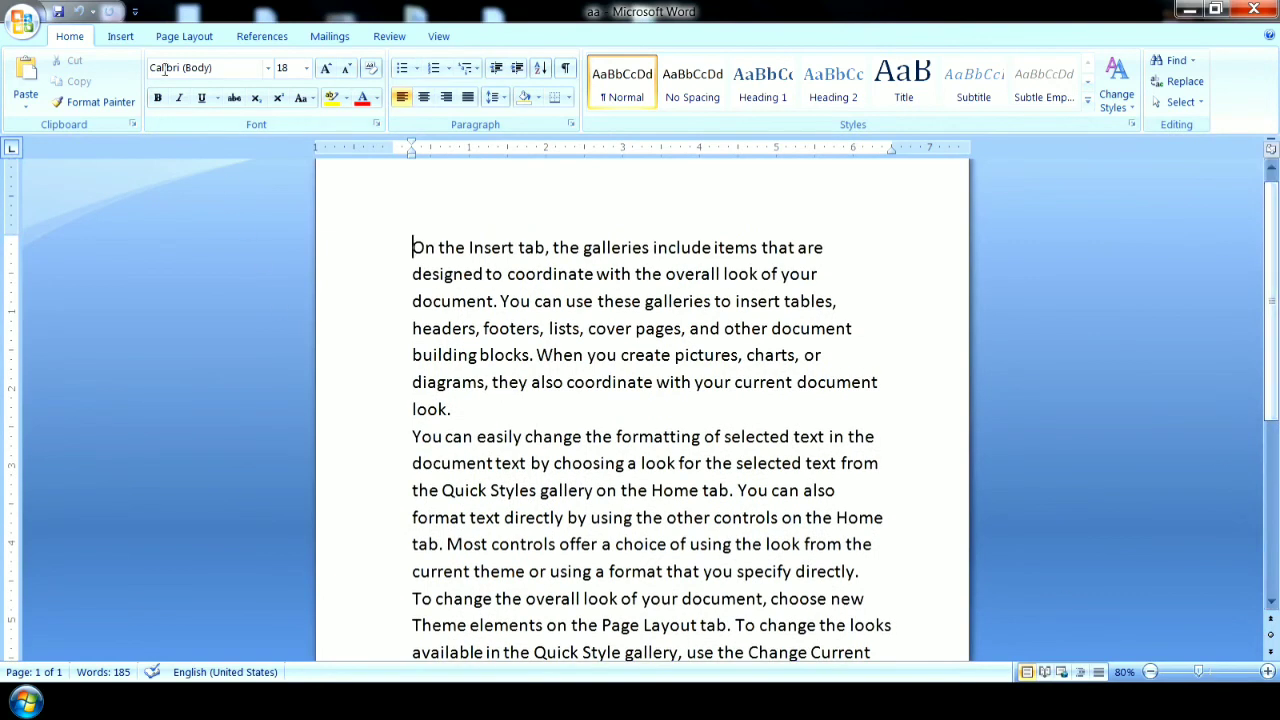
click(120, 37)
click(463, 100)
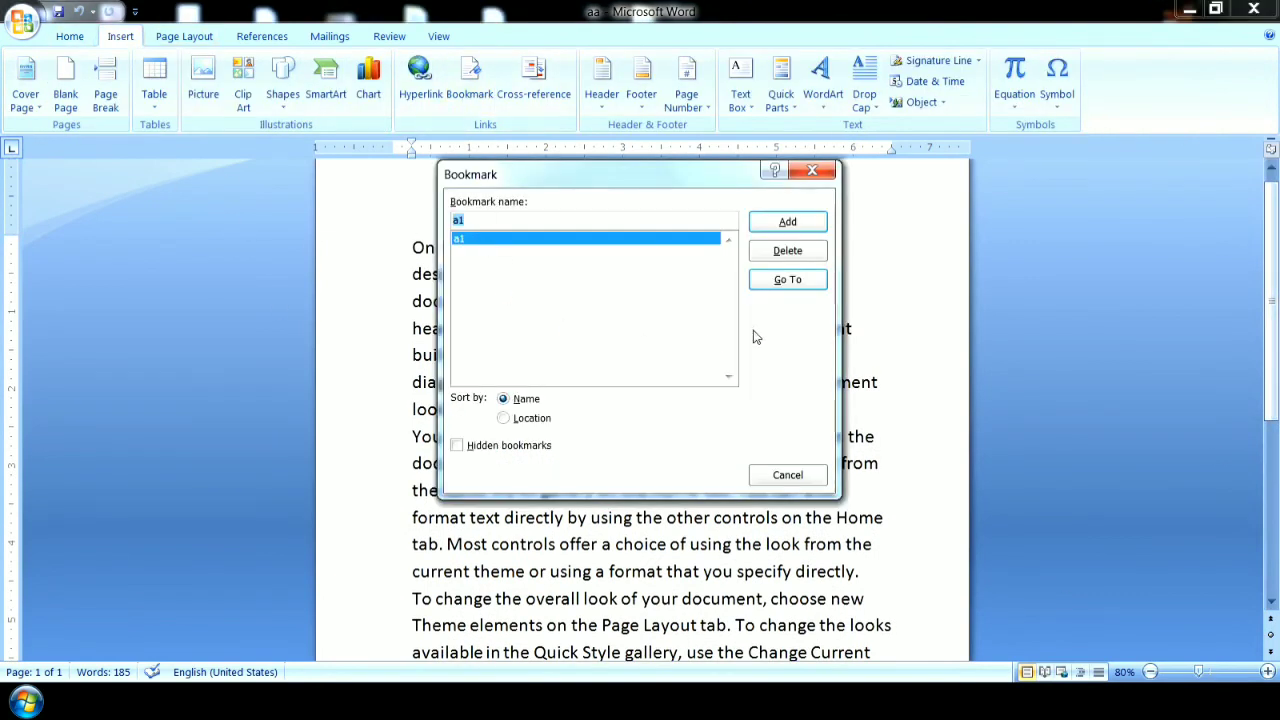
click(800, 281)
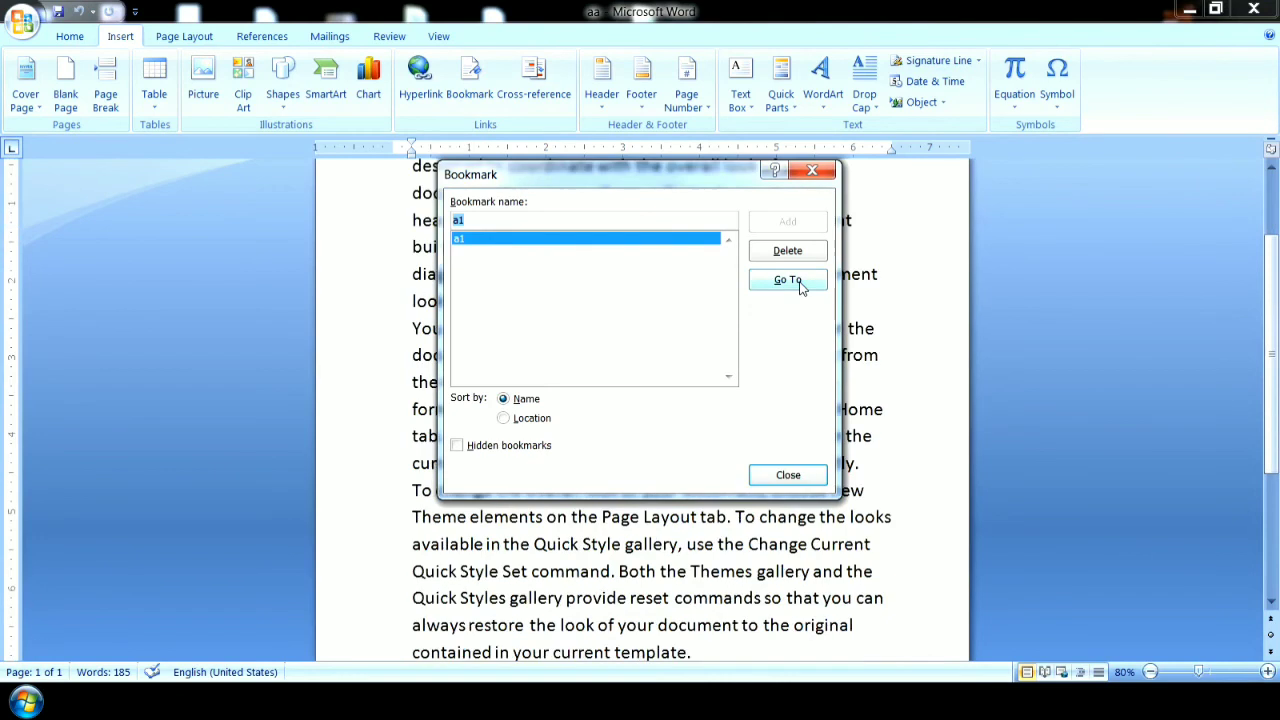
Close the bookmark list and delete all the text in the document.
click(790, 476)
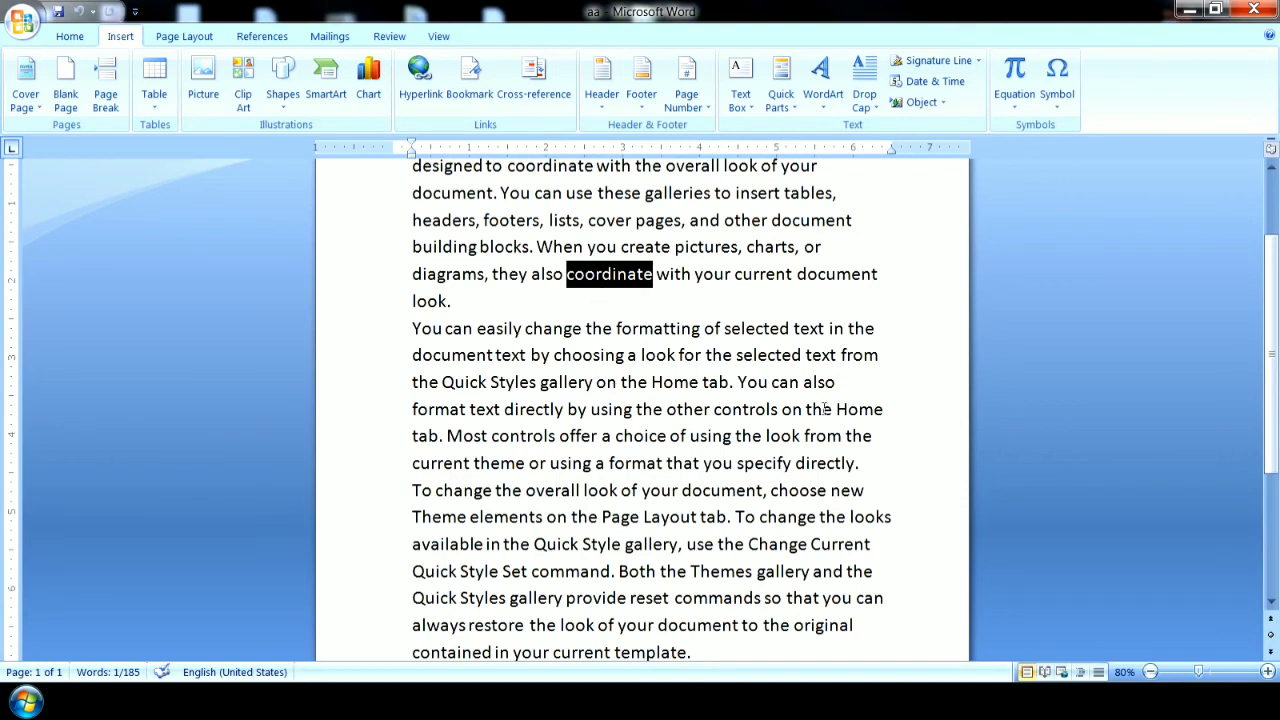
click(881, 145)
drag(694, 650, 315, 170)
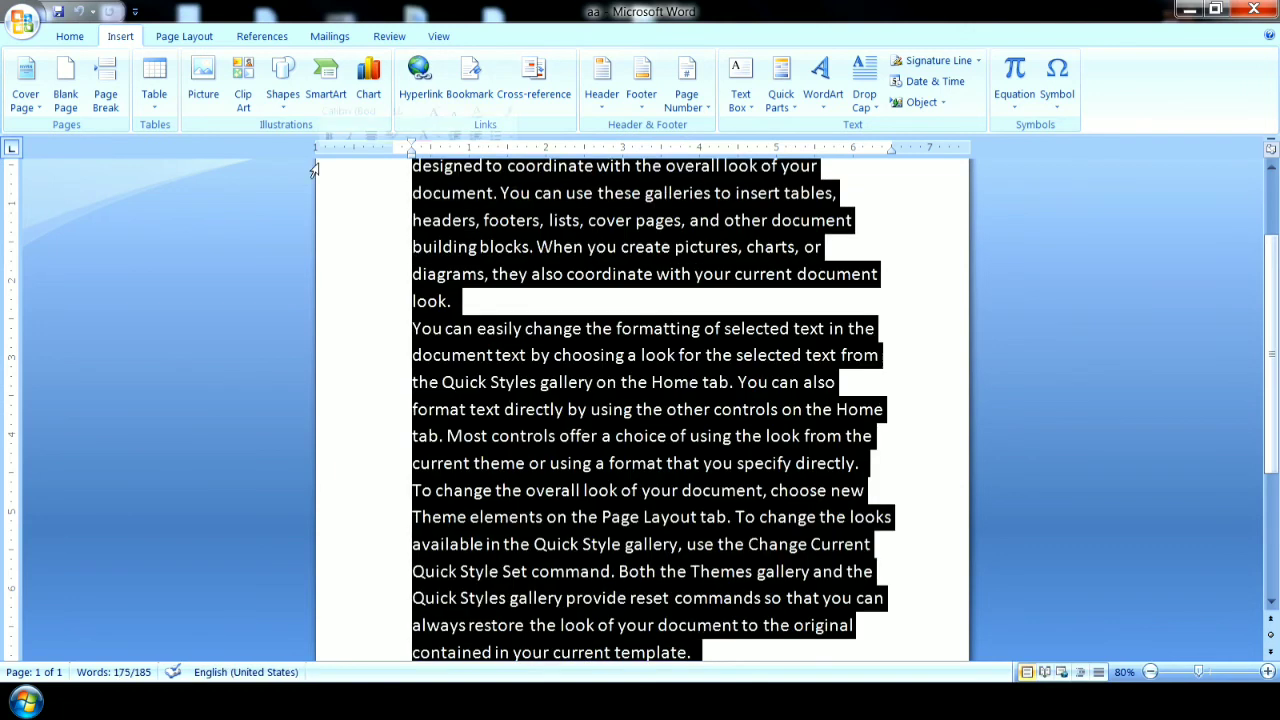
key(Delete)
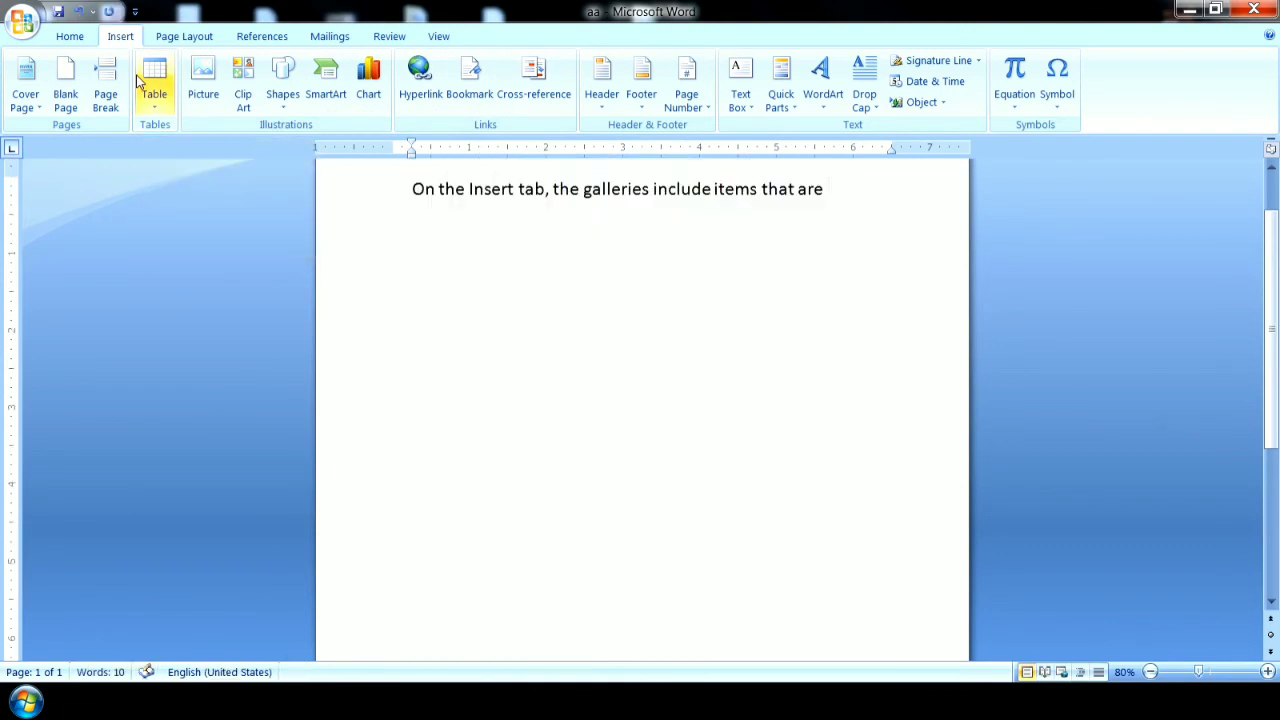
key(ctrl+a)
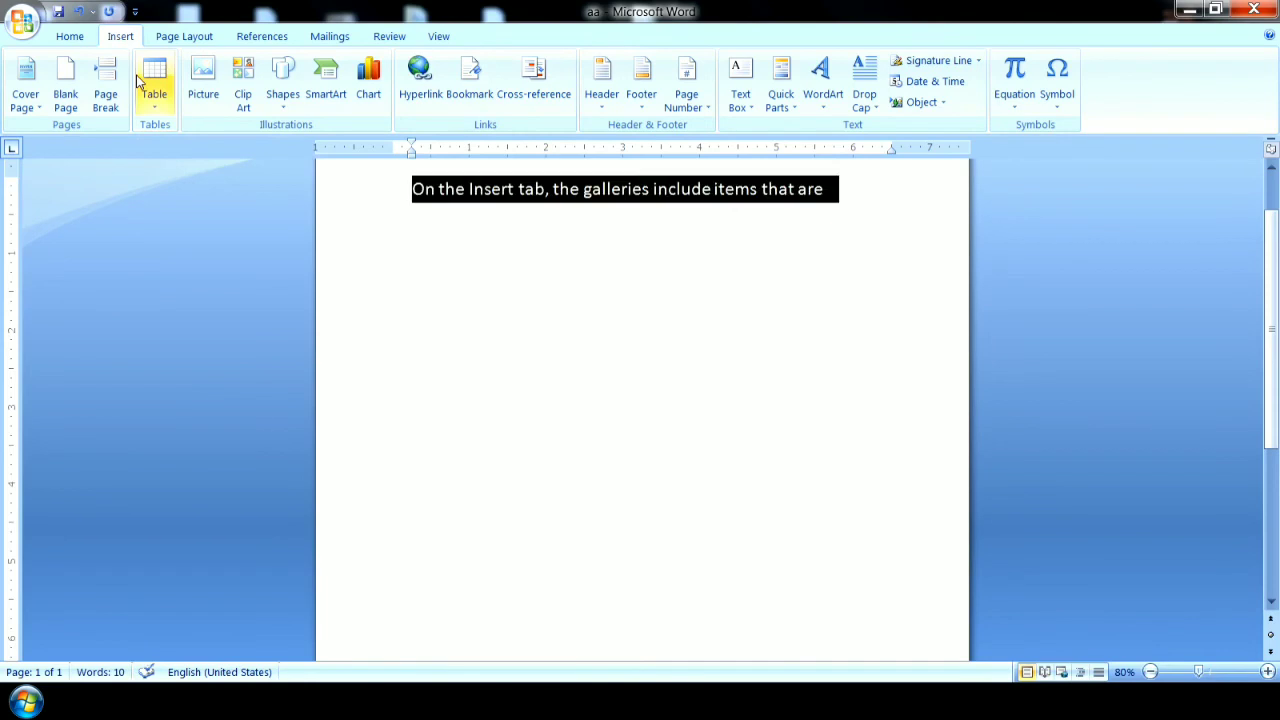
key(Delete)
Generate fresh sample paragraphs in the empty document with =rand().
text(=rand())
key(Return)
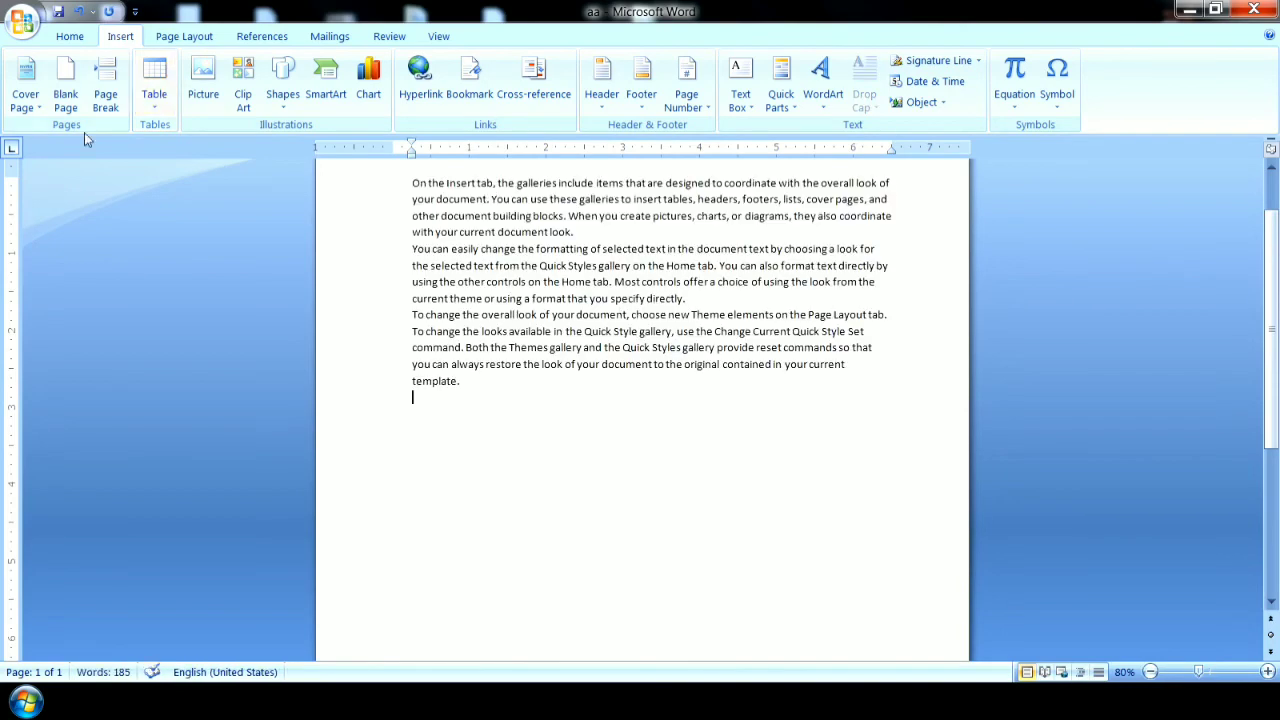
Enlarge all the sample text to font size 16 and place the cursor after the last paragraph.
drag(334, 383, 354, 180)
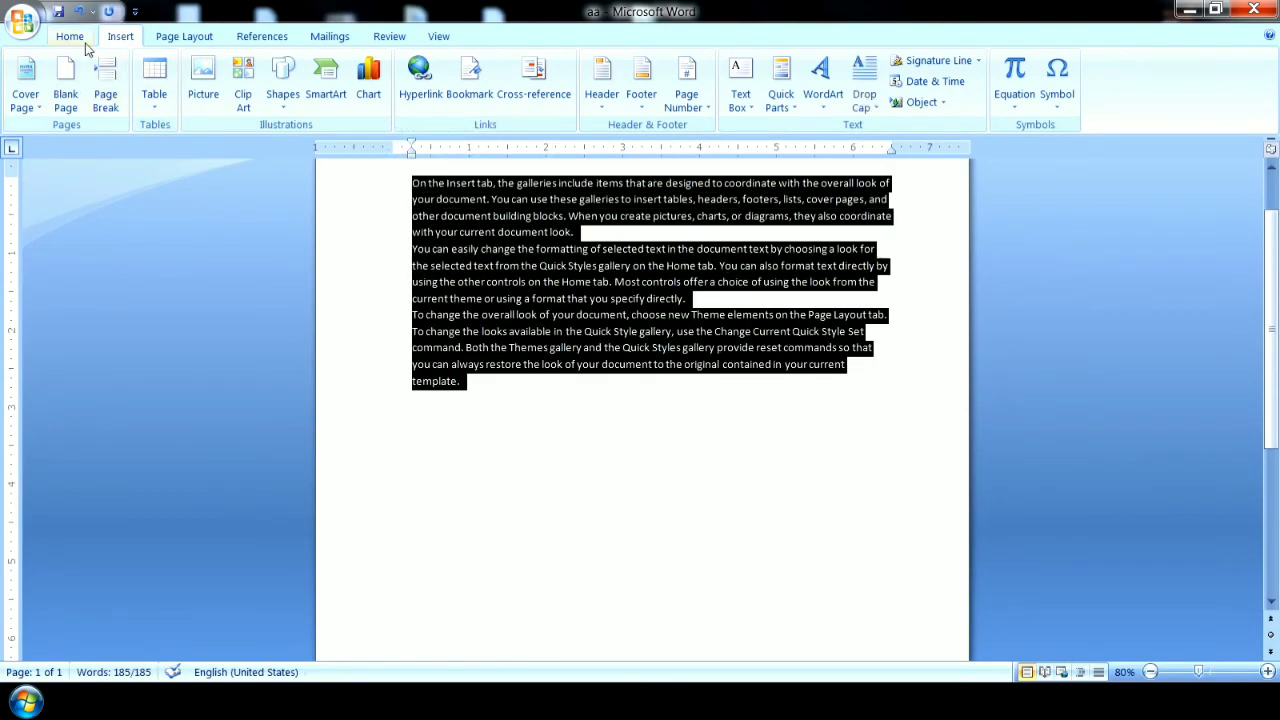
scroll(100, 65, up, 1)
click(325, 70)
click(325, 70)
click(325, 70)
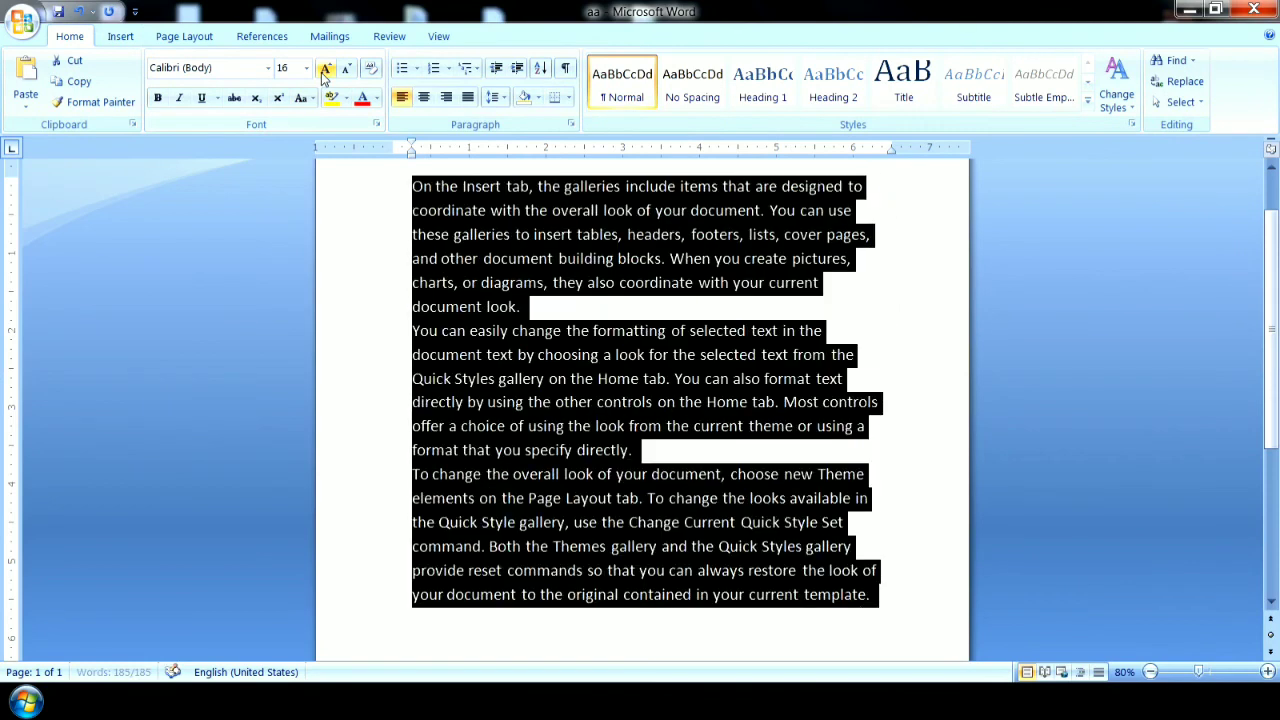
click(1150, 672)
click(1150, 672)
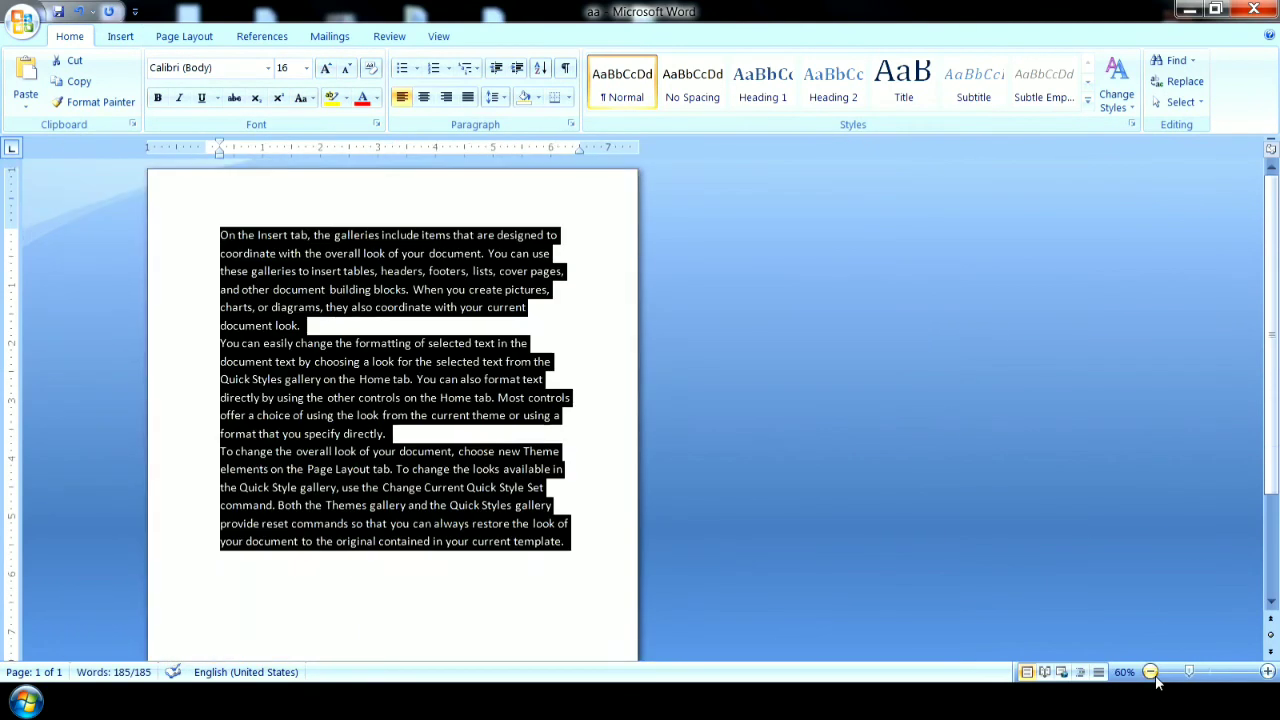
click(270, 612)
Insert a blank page after the sample text.
click(118, 37)
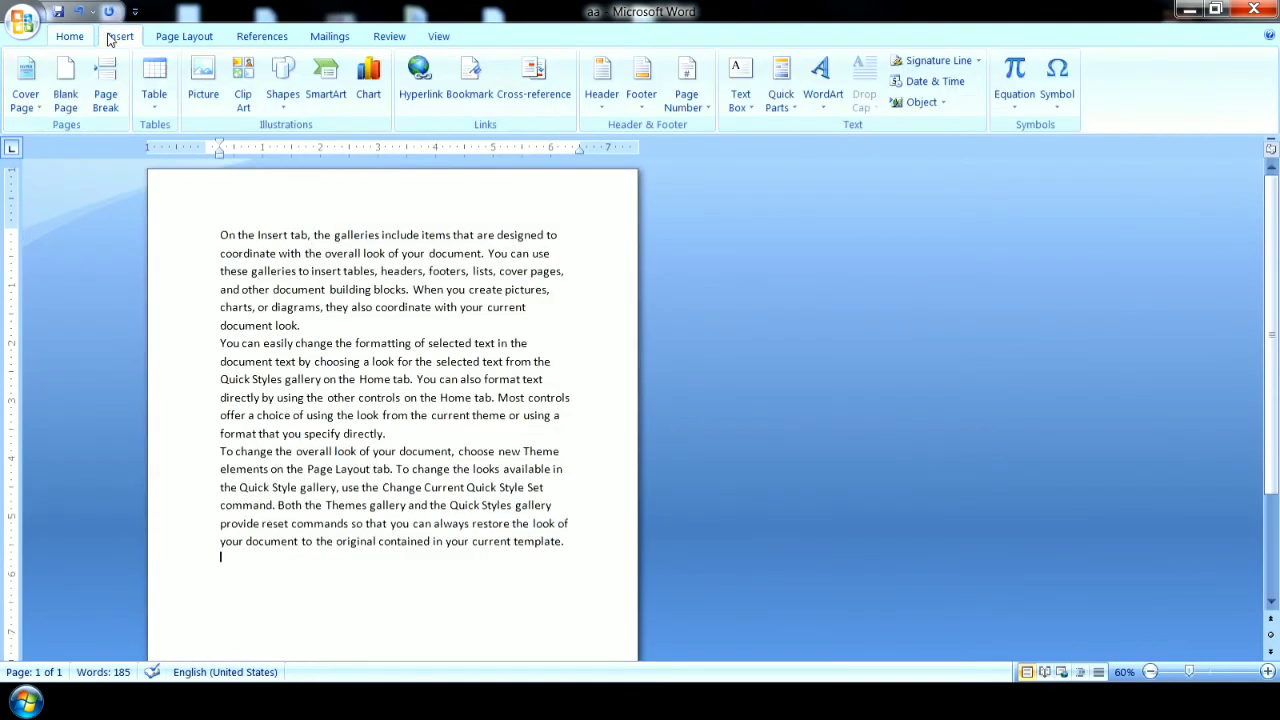
click(66, 100)
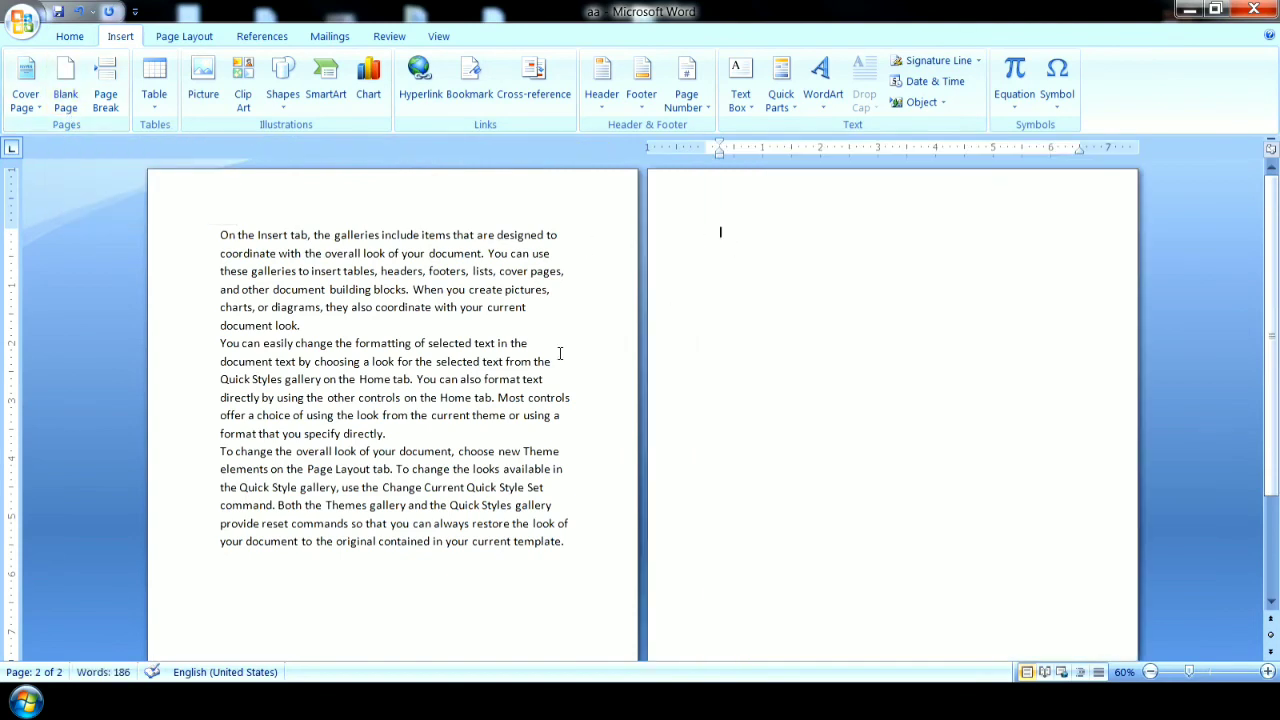
drag(567, 541, 226, 237)
click(345, 604)
Separate the three sample paragraphs by adding a blank line after the first and the second.
click(313, 327)
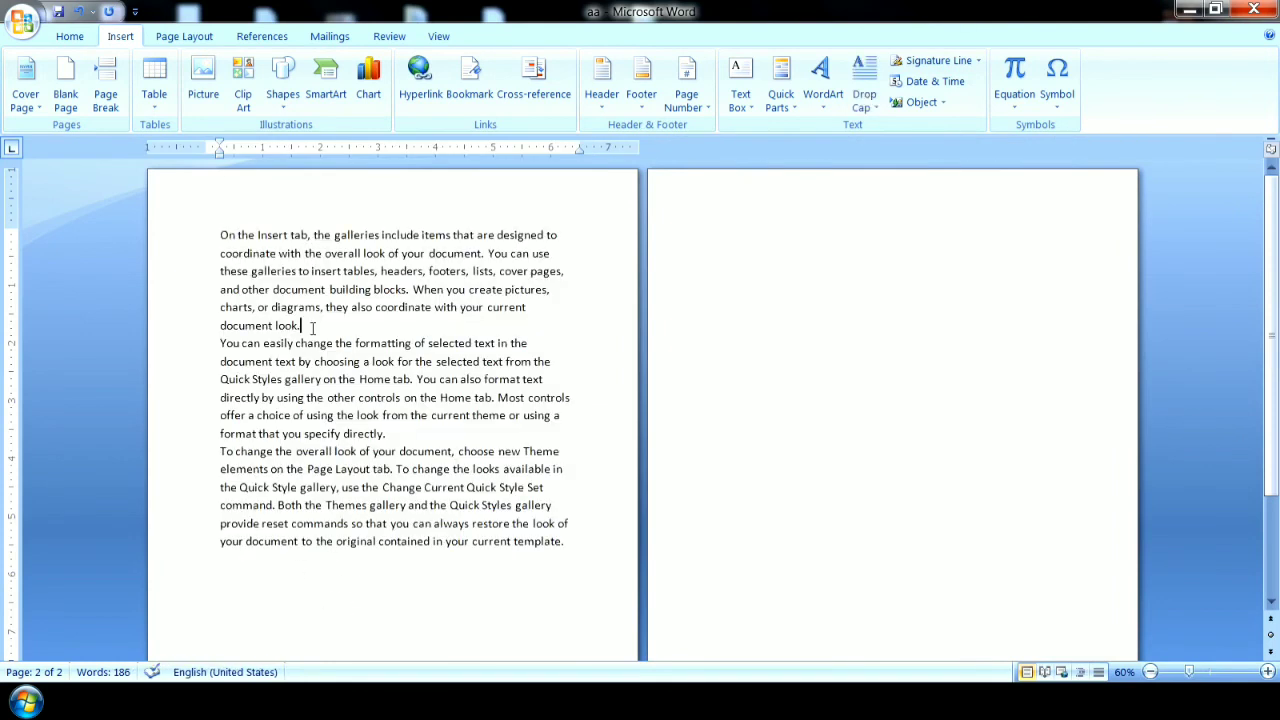
key(Return)
click(411, 456)
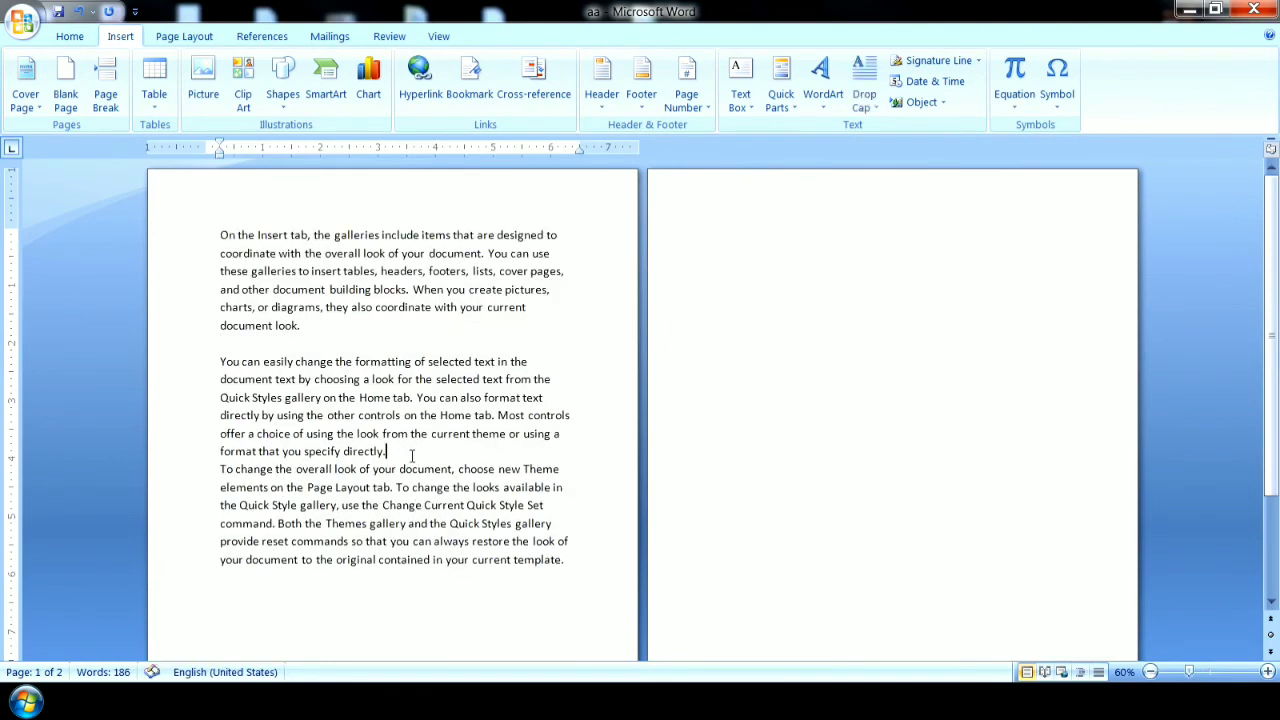
key(Return)
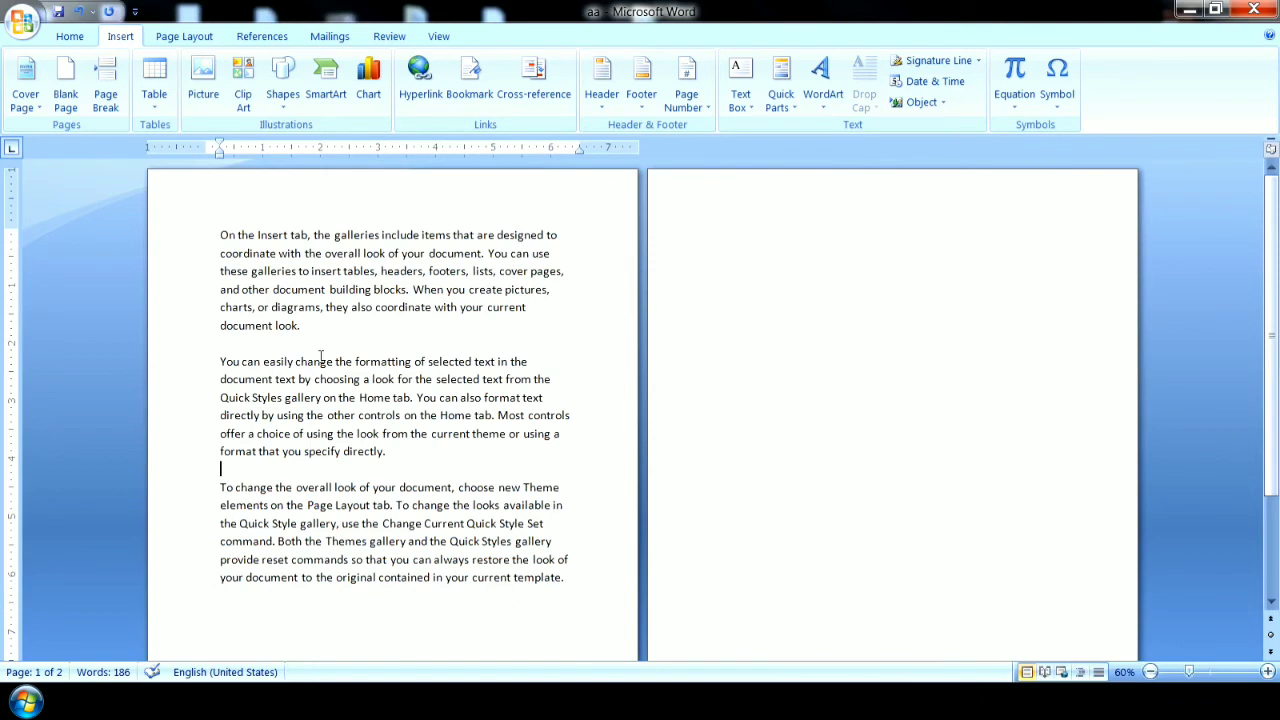
Write "Q1 this is question no 1" at the start of the blank second page.
click(692, 232)
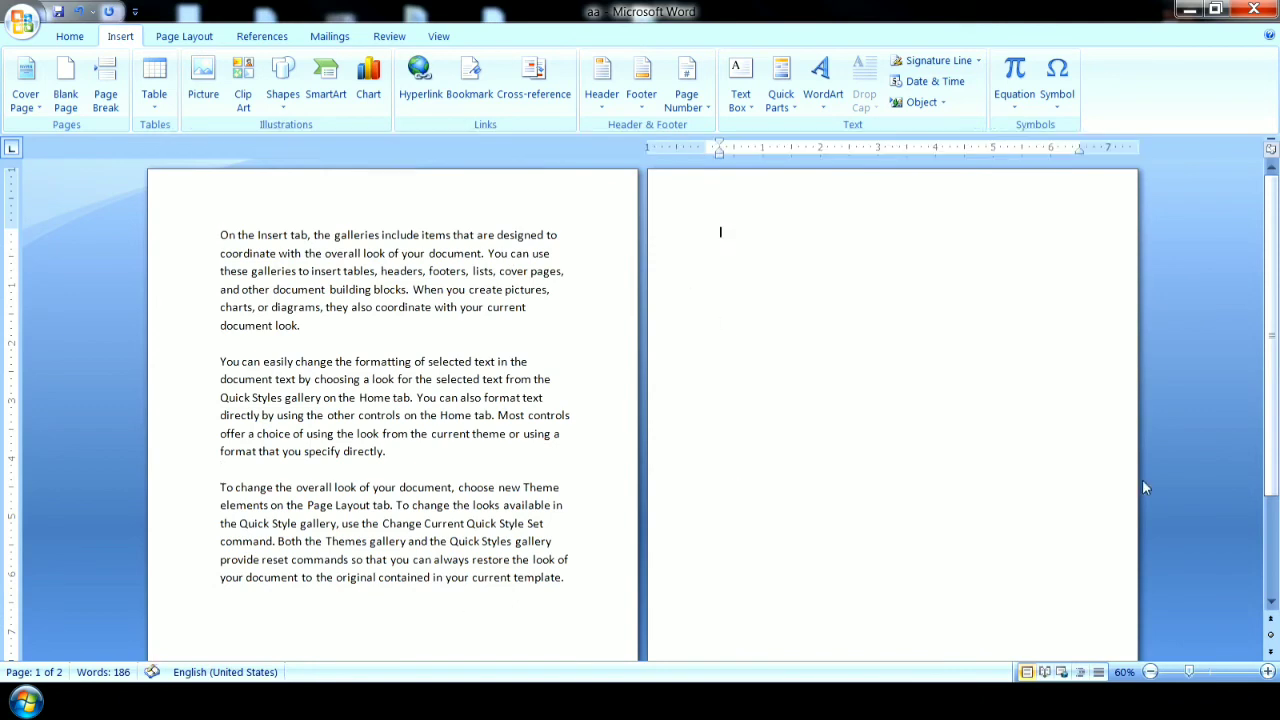
text(Q1)
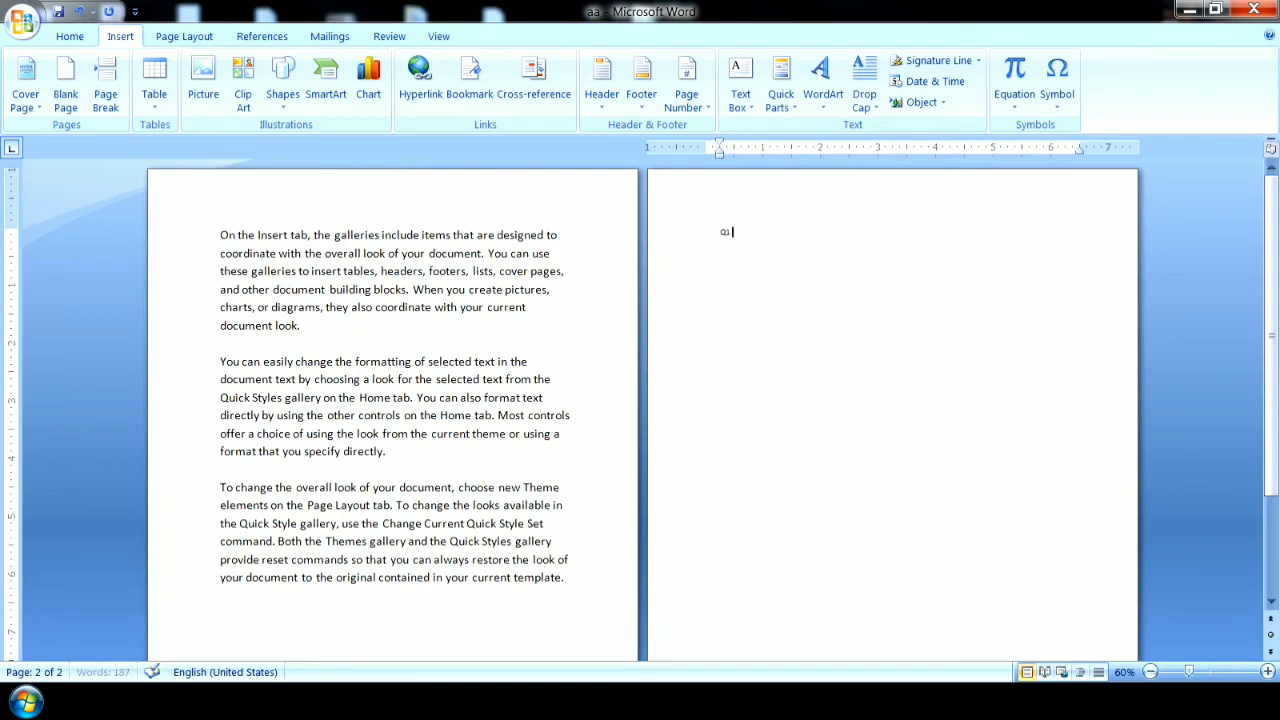
text( this is questiomn no 1)
Copy the Q1 line twice farther down the second page, spaced by blank lines, and renumber the copies Q2 and Q3.
key(shift+Home)
key(ctrl+c)
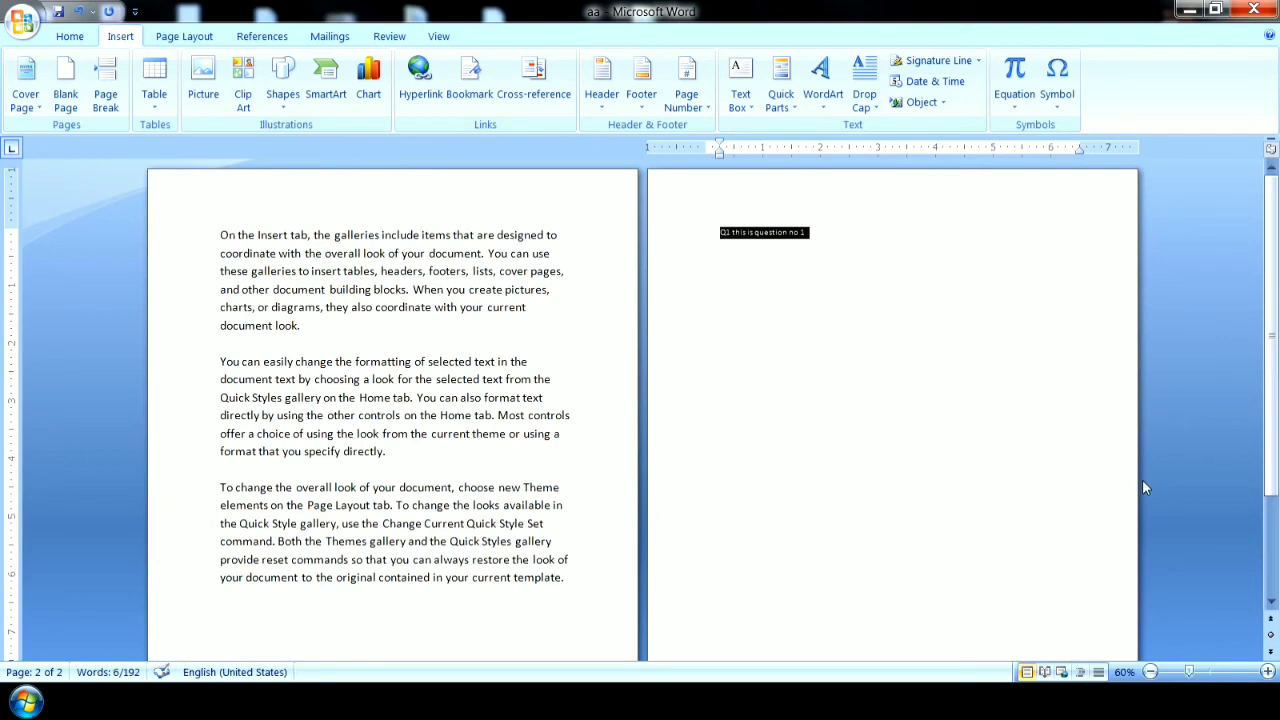
key(End)
key(Return)
key(ctrl+v)
key(Return)
key(Return)
key(Return)
key(Return)
key(Return)
key(Return)
key(ctrl+v)
key(Delete)
text(3)
key(Up)
key(Up)
key(Up)
key(Up)
key(Right)
key(Right)
key(BackSpace)
key(BackSpace)
text(Q2)
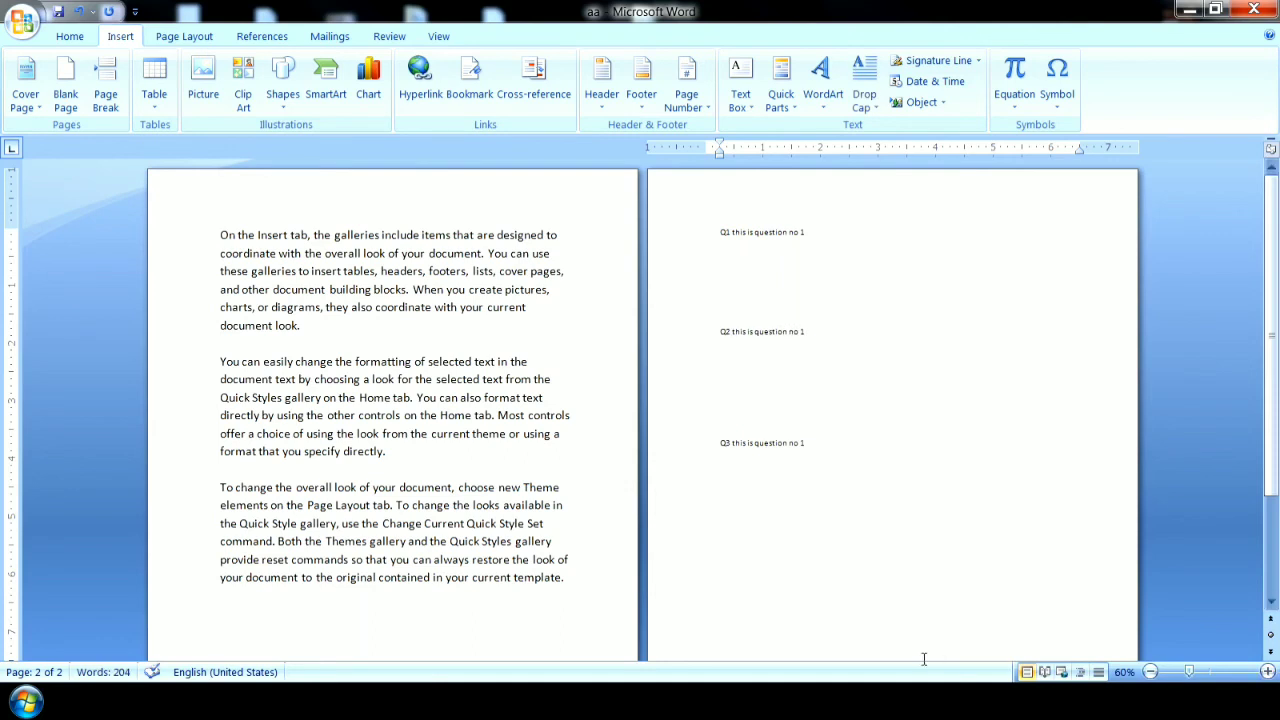
Enlarge the Q1, Q2 and Q3 lines on the second page to font size 16.
drag(686, 445, 684, 240)
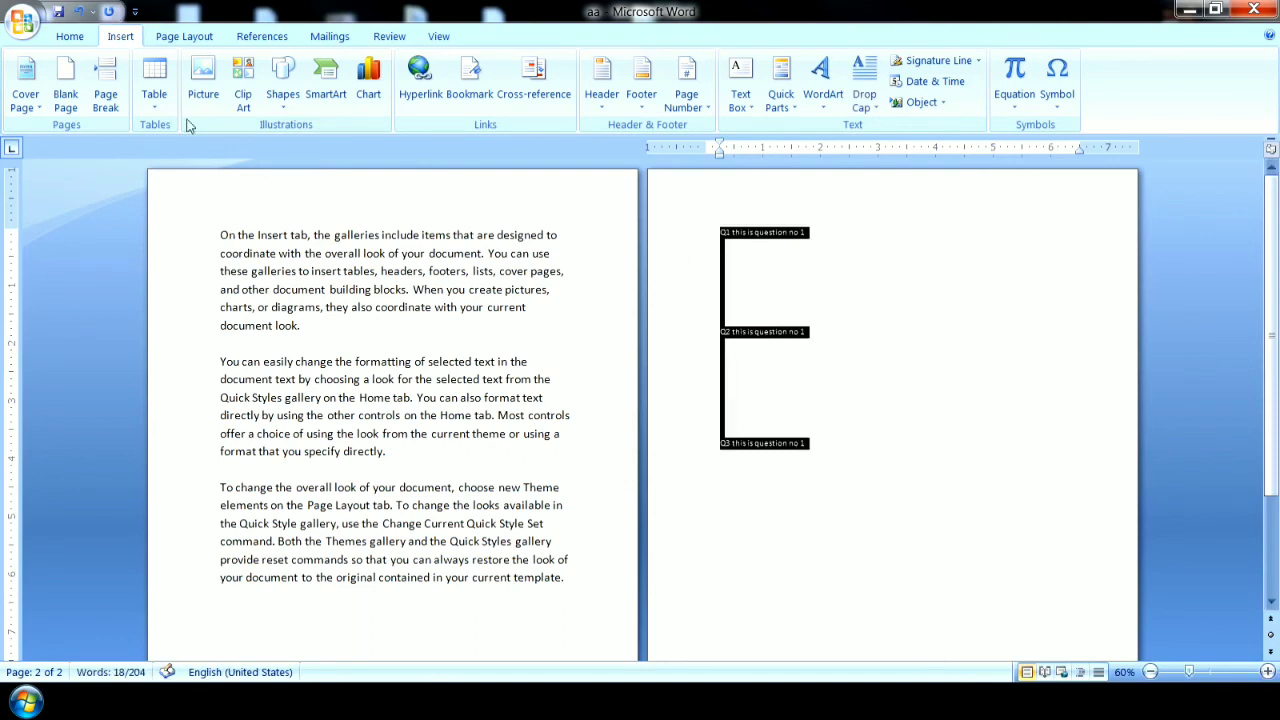
click(80, 40)
click(326, 68)
click(326, 68)
click(326, 68)
click(756, 312)
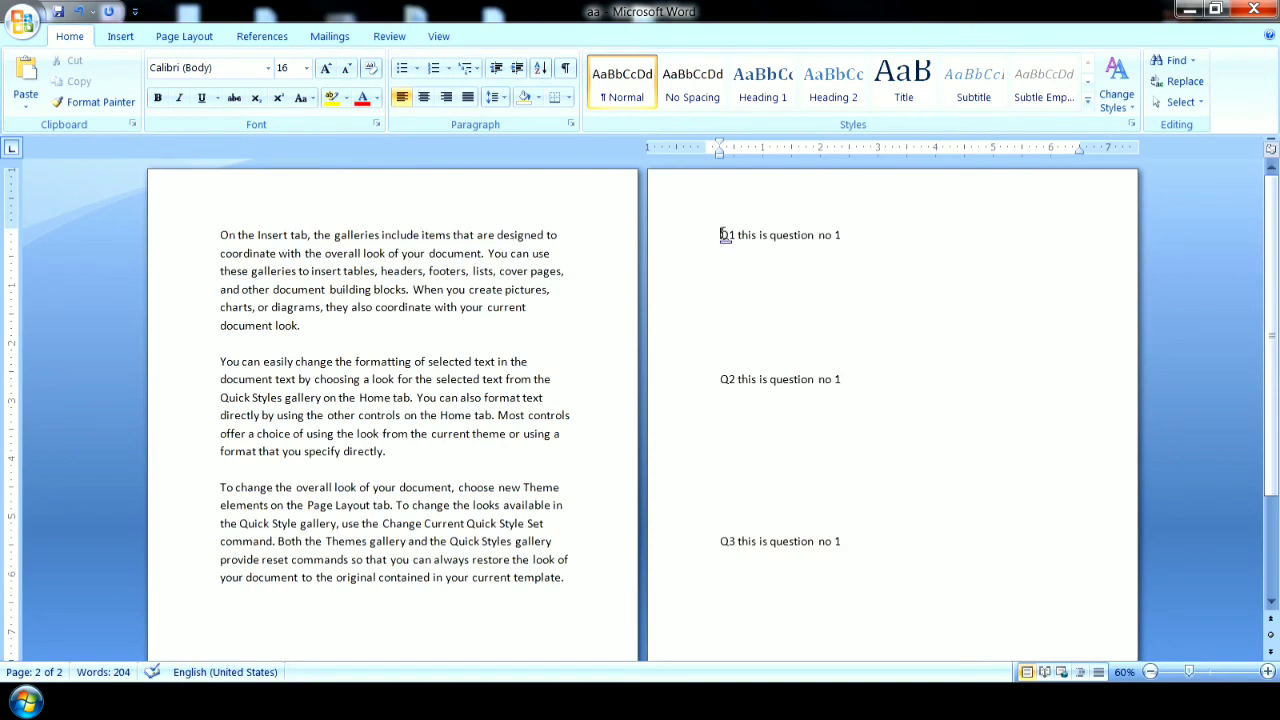
Add a bookmark named ans1 to the first paragraph's lines from "these galleries" to "create pictures,".
drag(721, 235, 840, 235)
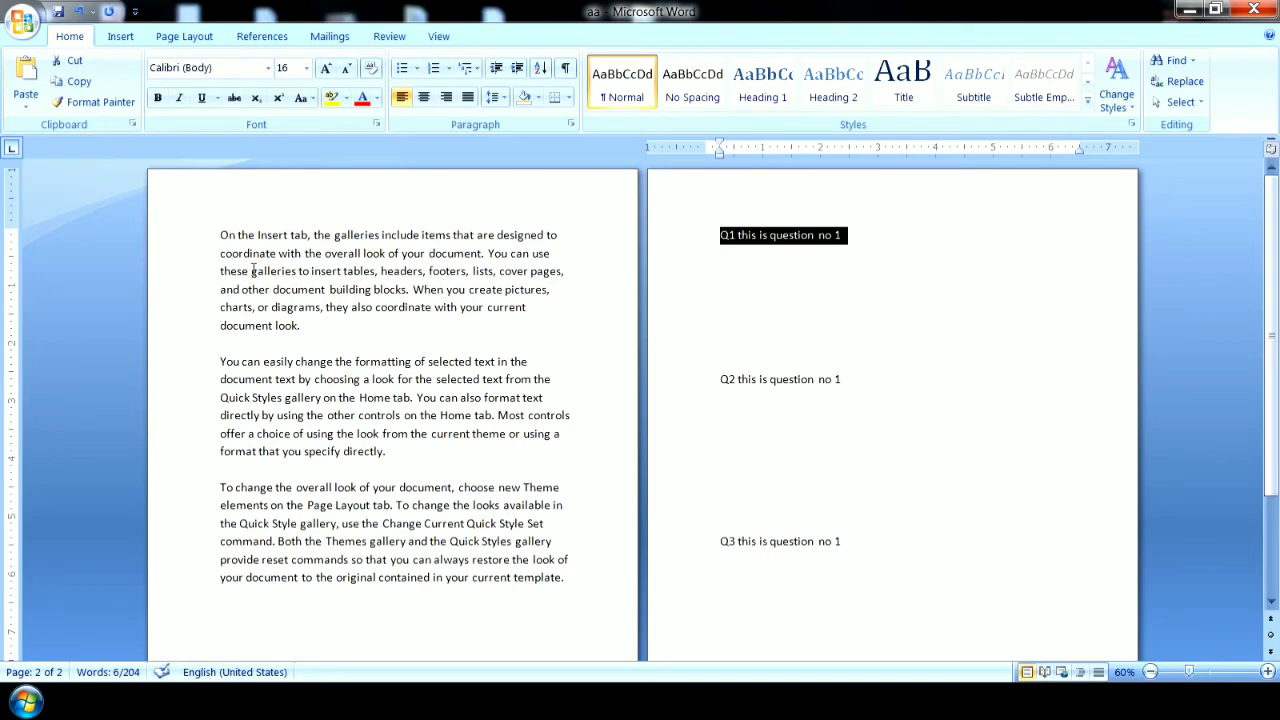
drag(220, 271, 551, 290)
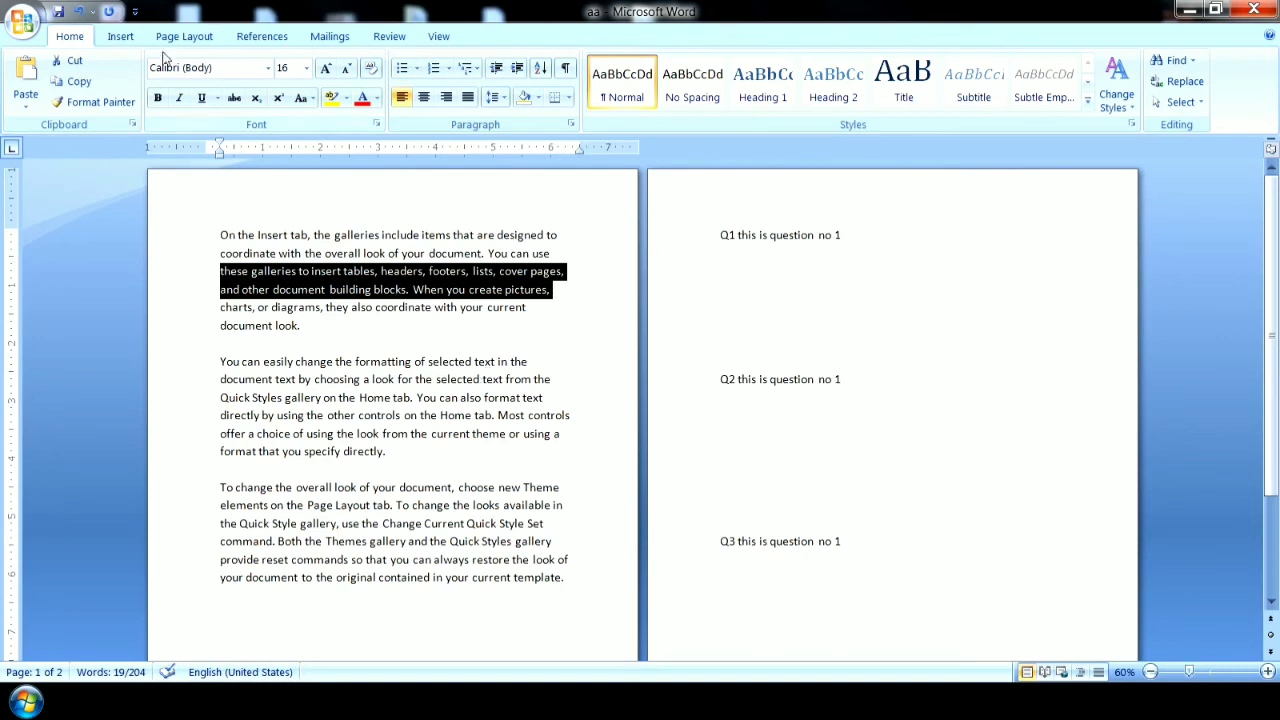
click(120, 36)
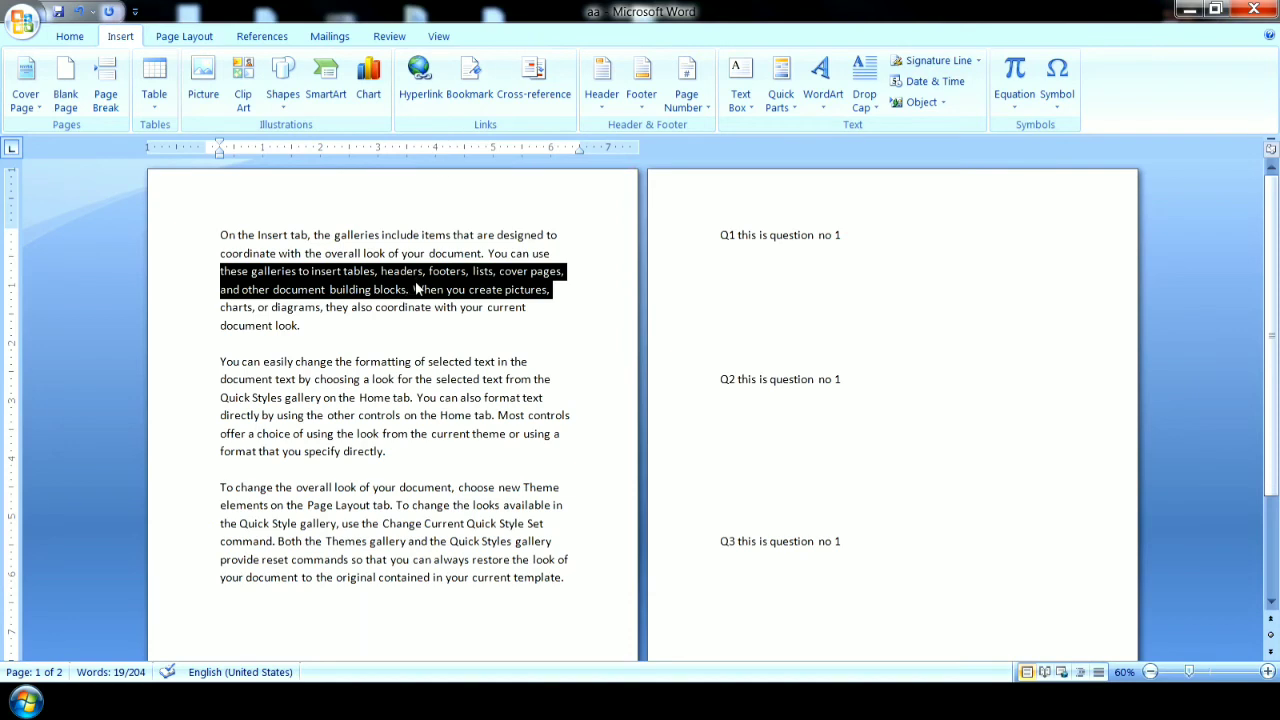
click(467, 95)
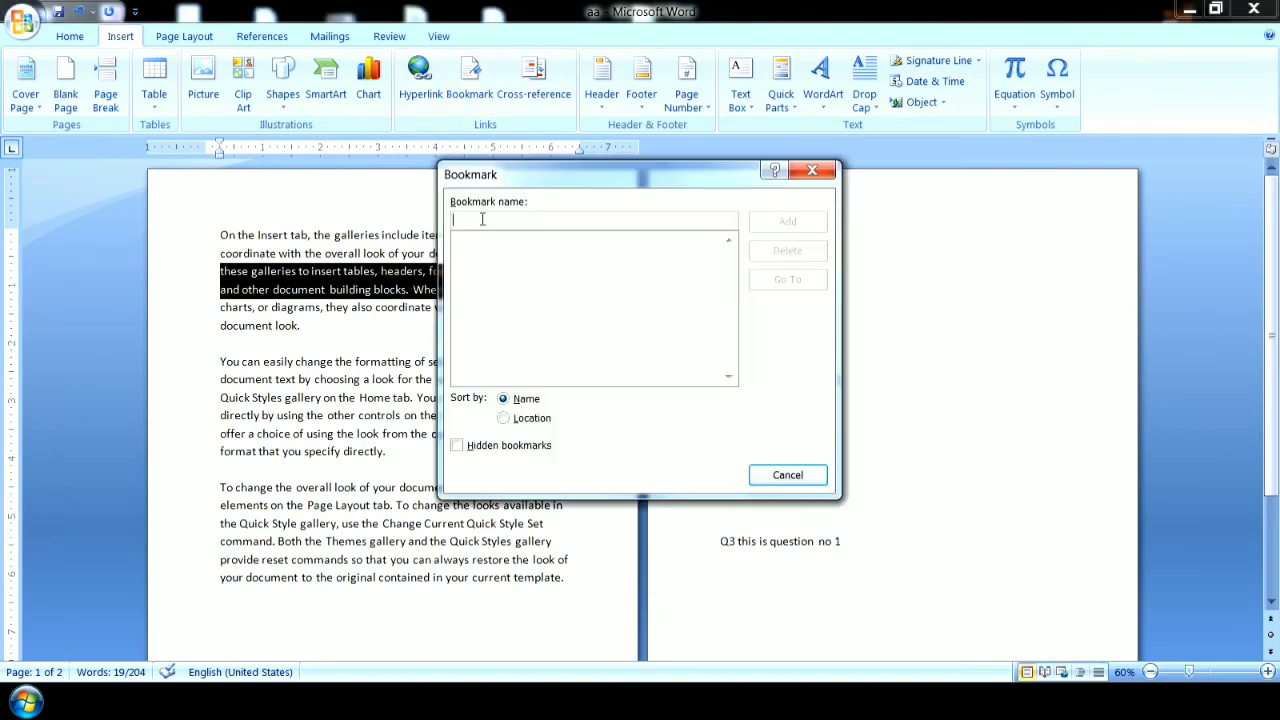
text(ans1)
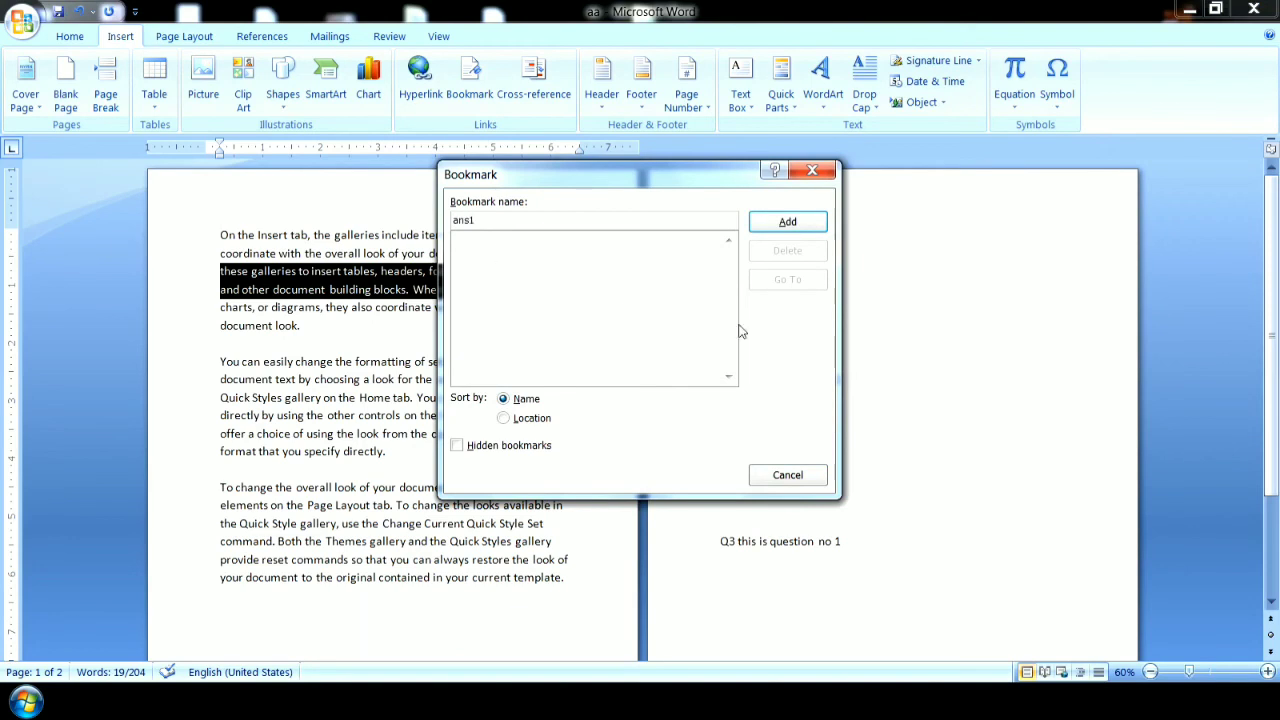
click(766, 226)
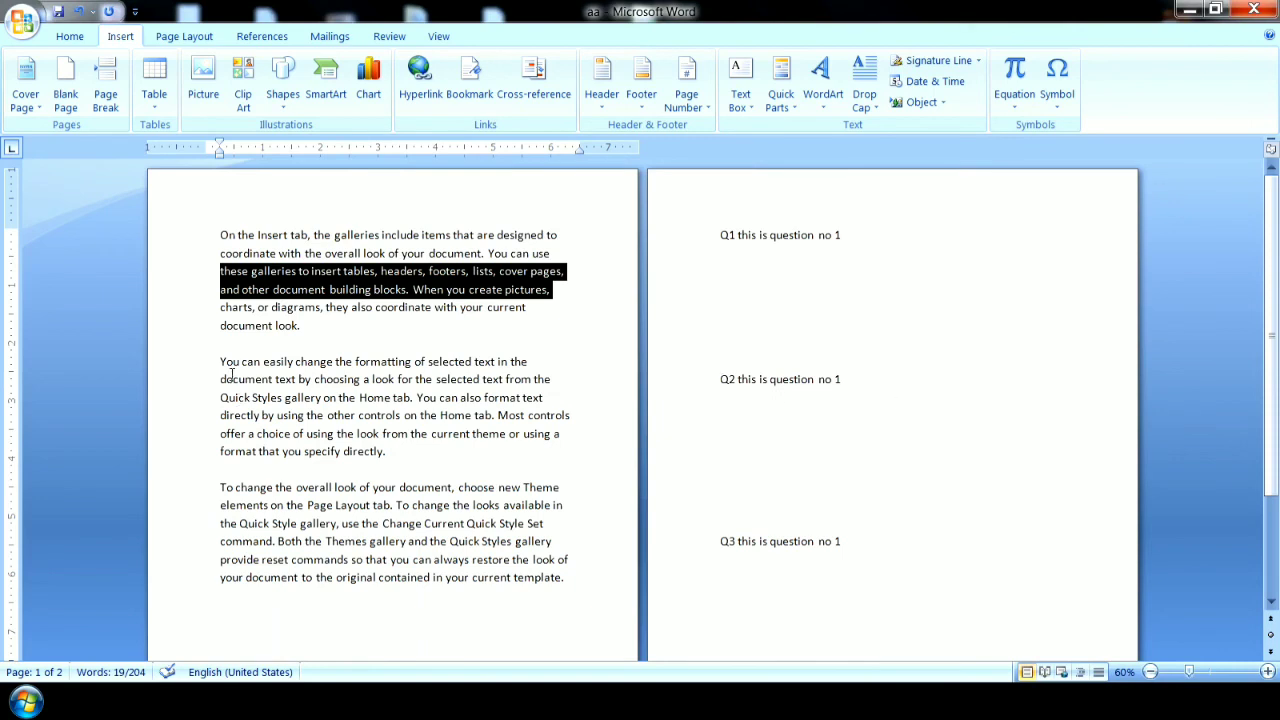
Add a bookmark named ans2 to the first three lines of the second paragraph, starting with "You can easily change".
drag(220, 361, 556, 397)
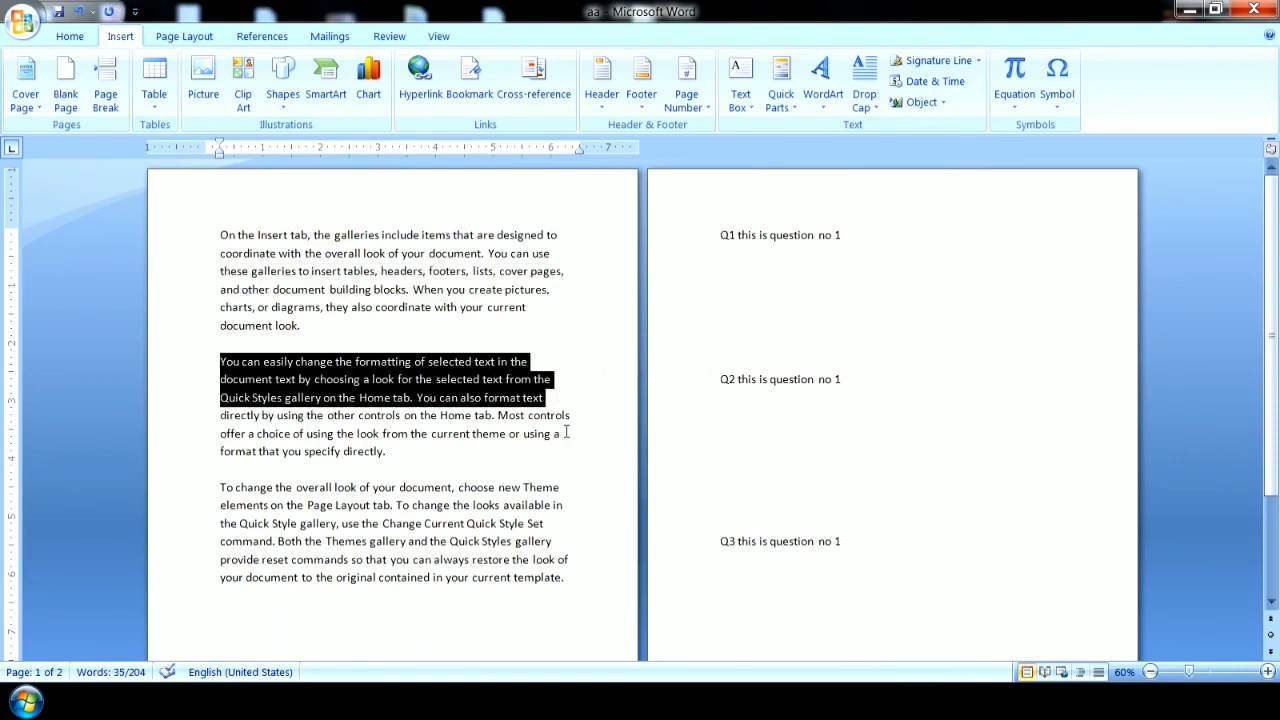
click(480, 89)
click(500, 220)
key(BackSpace)
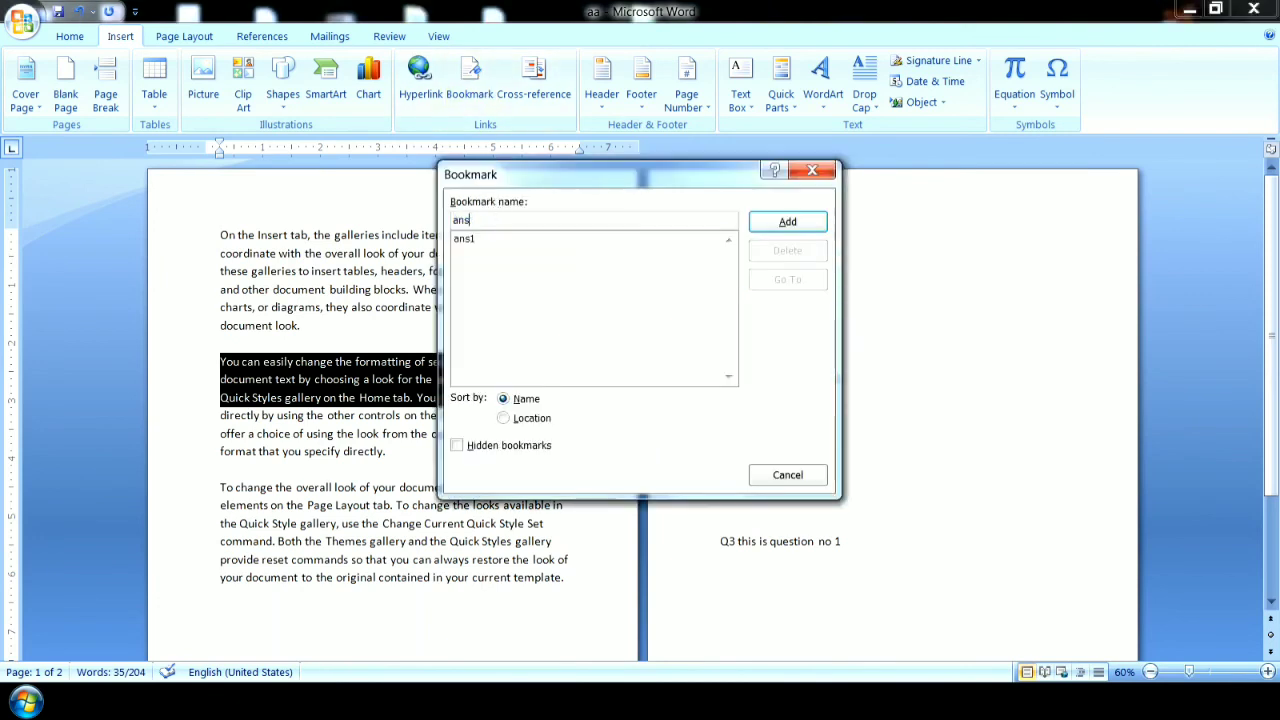
text(2)
click(800, 222)
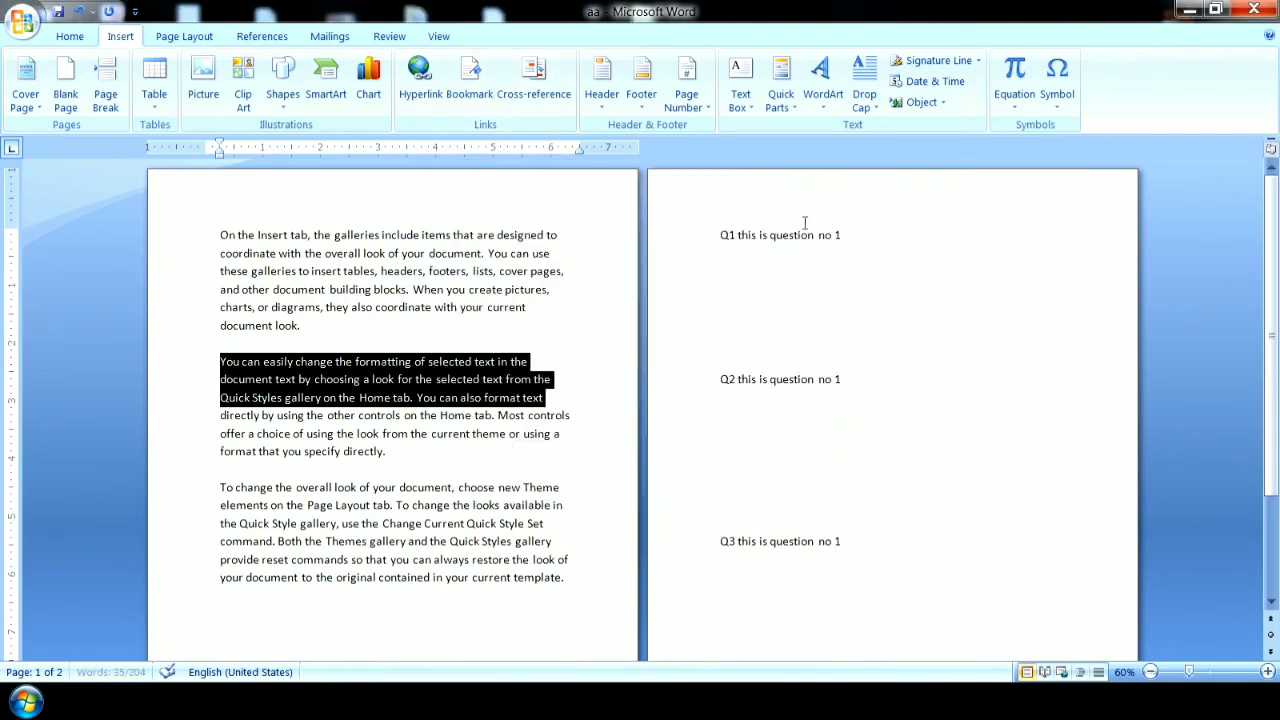
Remove three blank lines between the Q2 and Q3 lines on the second page.
click(725, 485)
key(Delete)
key(Delete)
key(Delete)
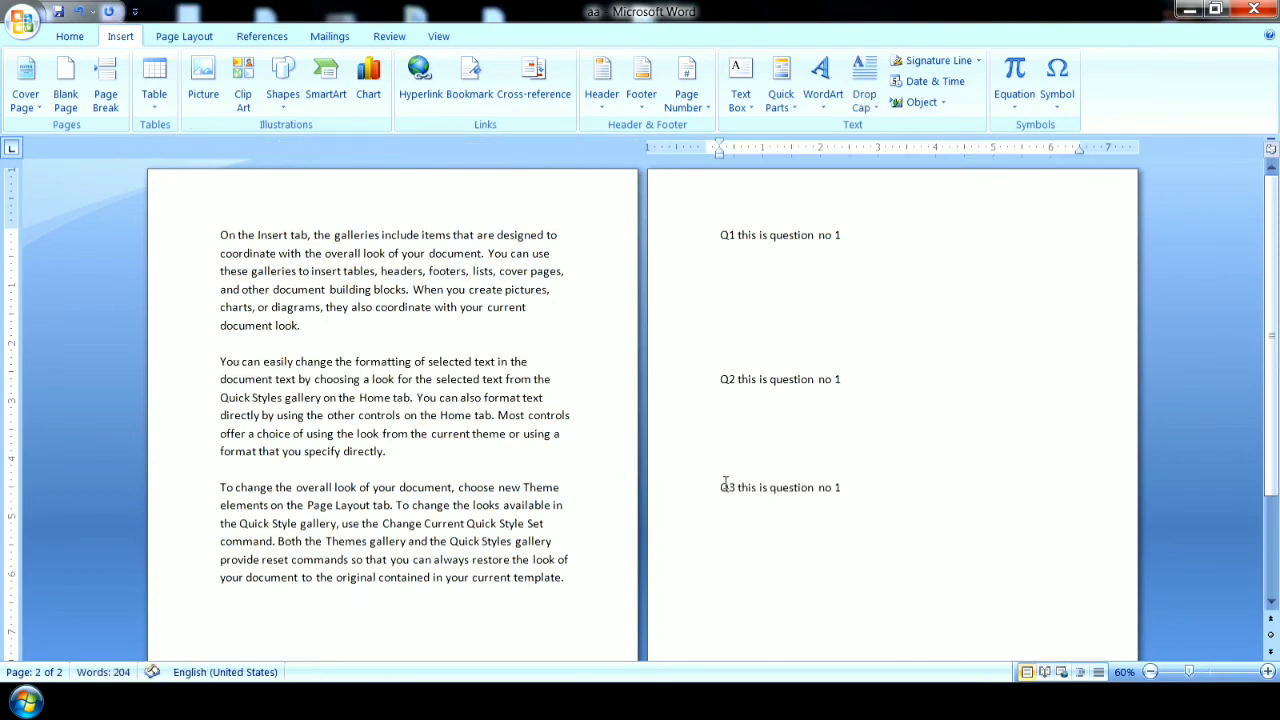
Add a bookmark named ans3 to the first five lines of the third paragraph, starting with "To change the overall look".
drag(220, 490, 570, 562)
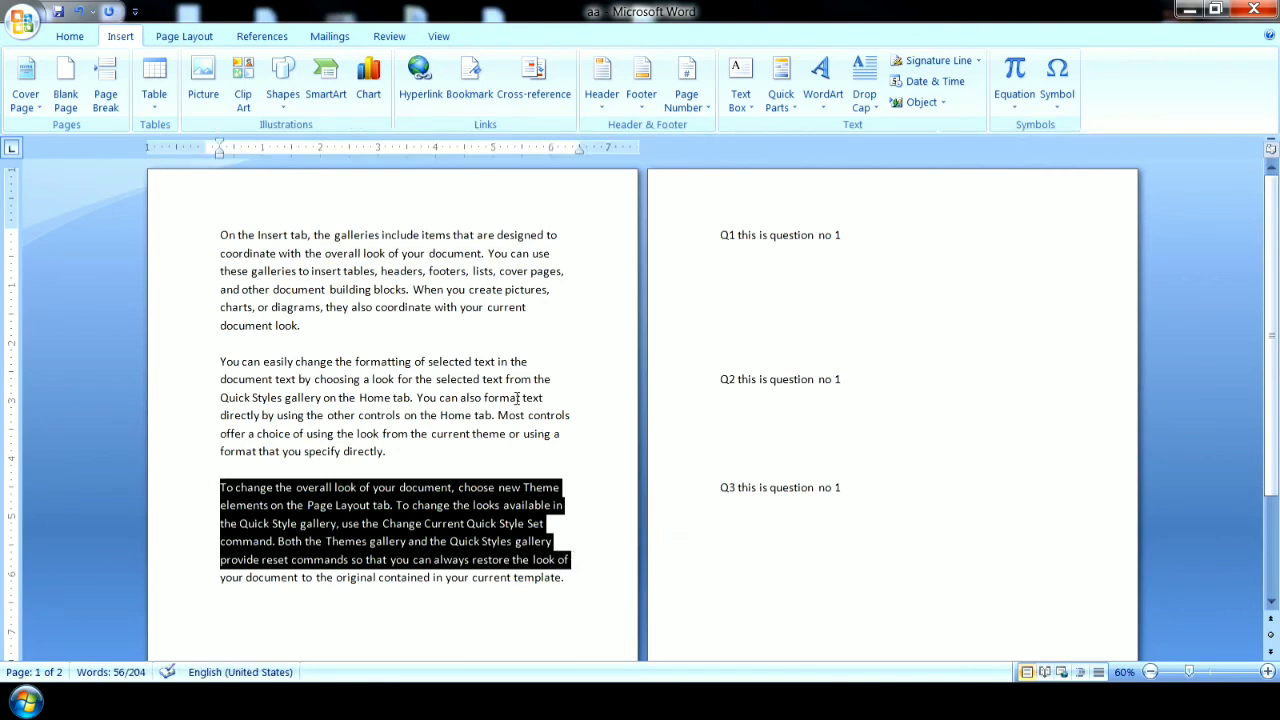
click(470, 97)
text(ans3)
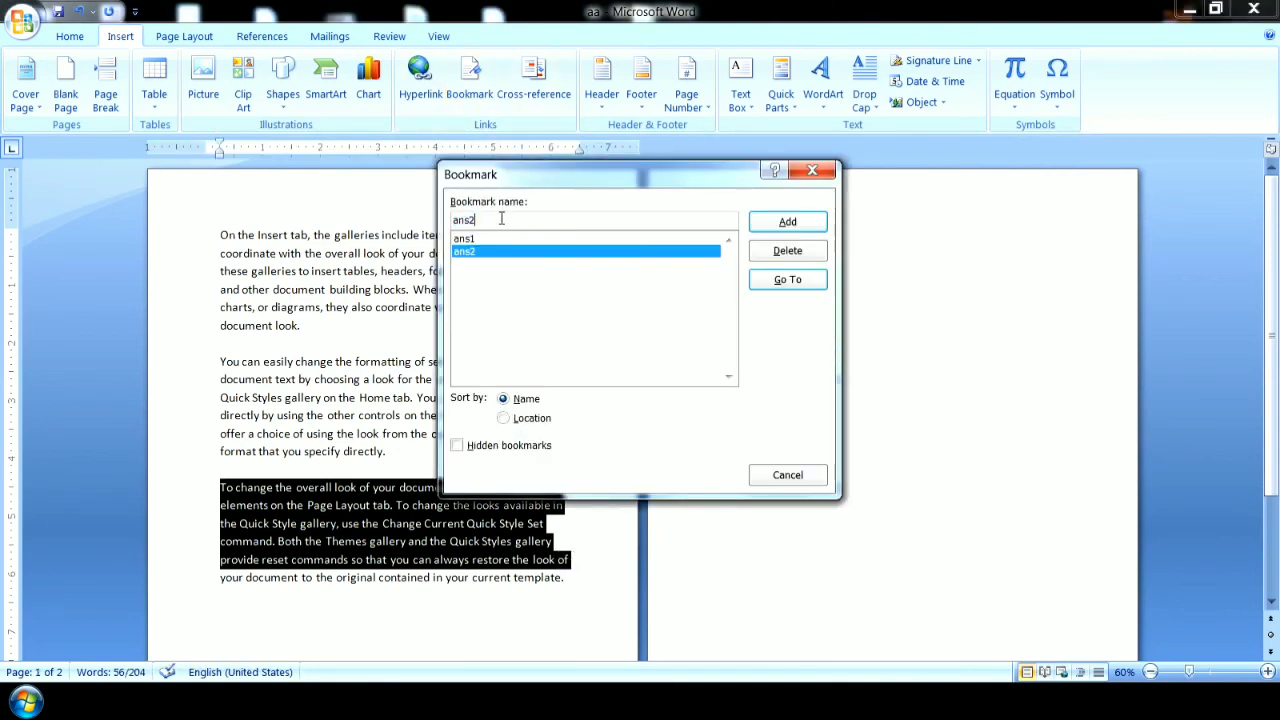
click(788, 221)
Remove one blank line between Q1 and Q2 and place the cursor on the second line below Q1.
click(789, 564)
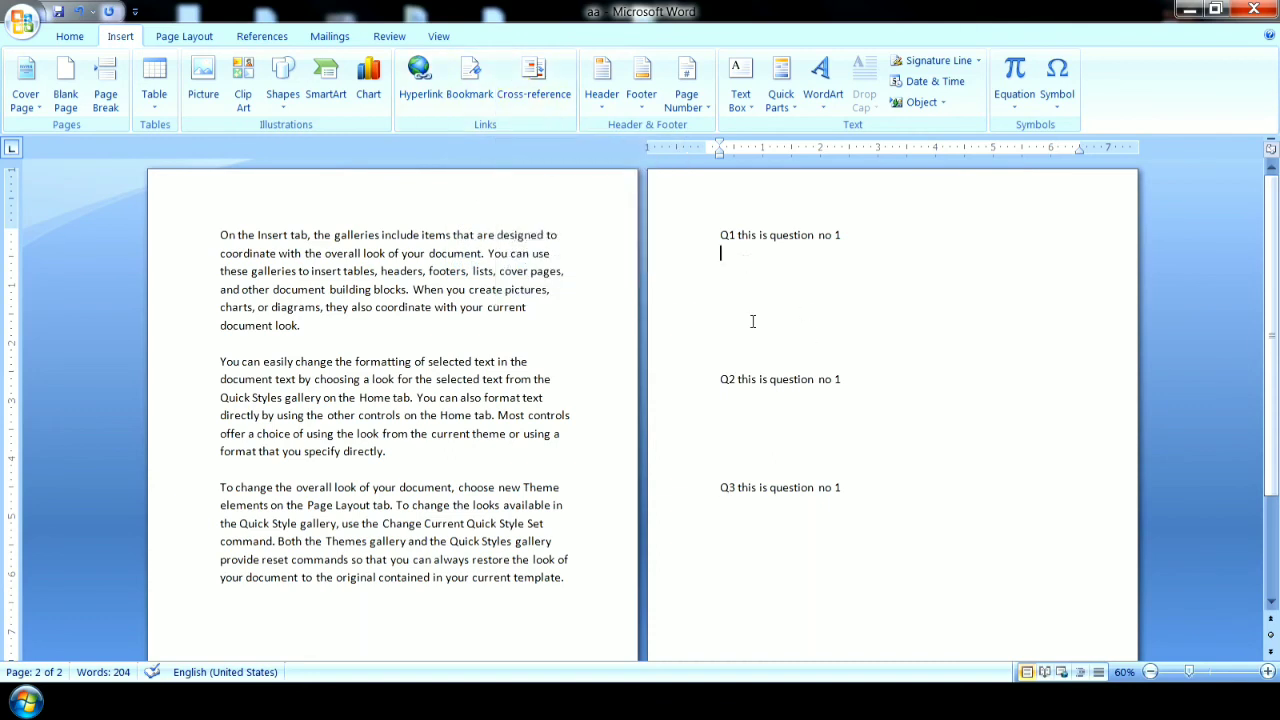
key(BackSpace)
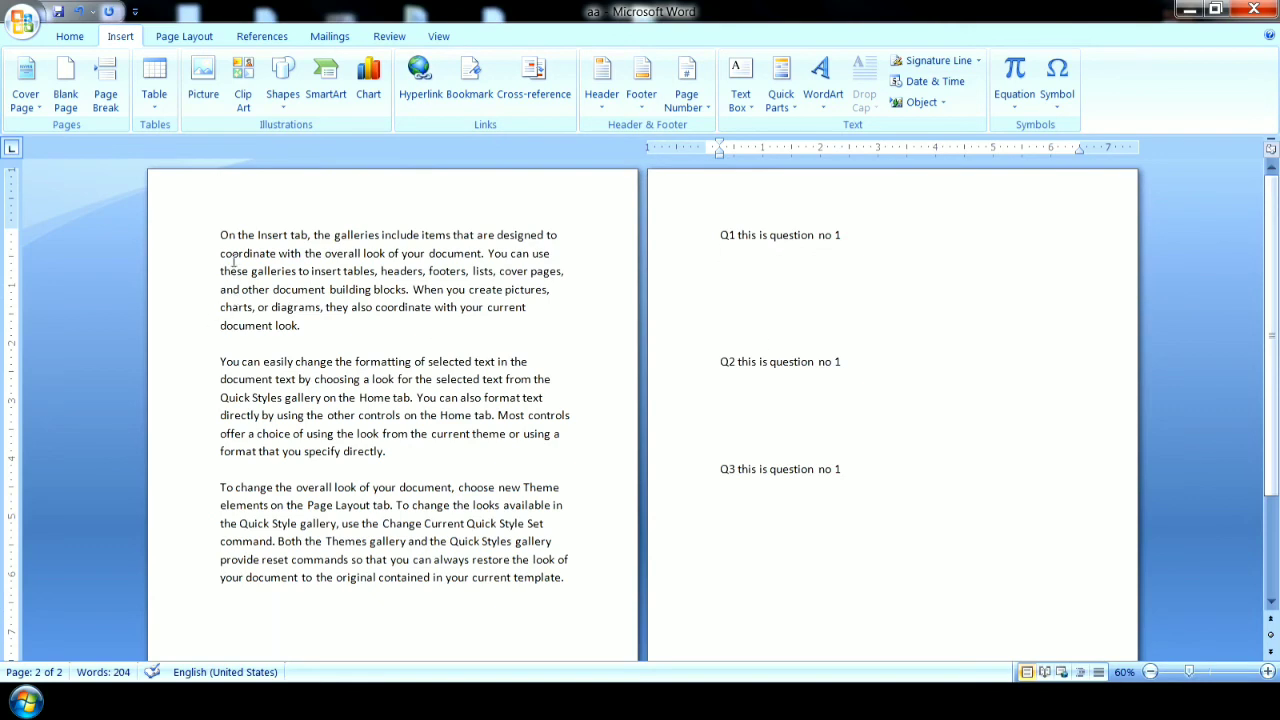
drag(220, 234, 552, 254)
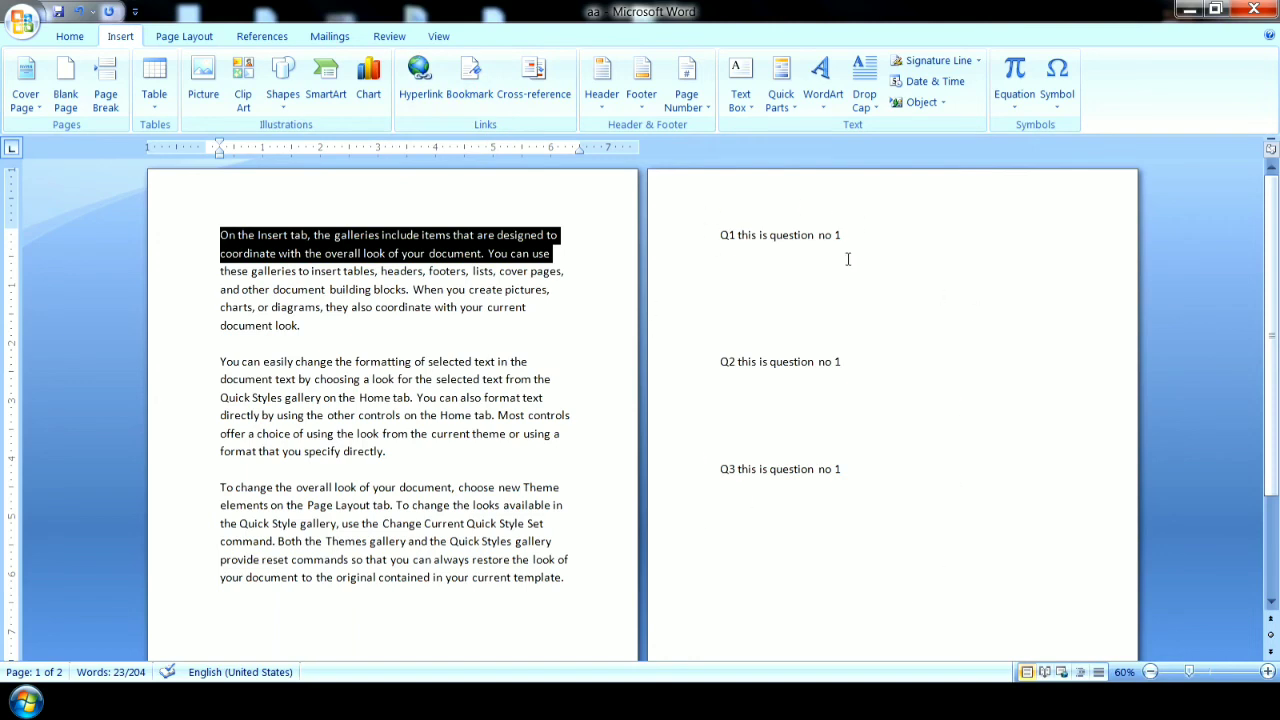
click(747, 260)
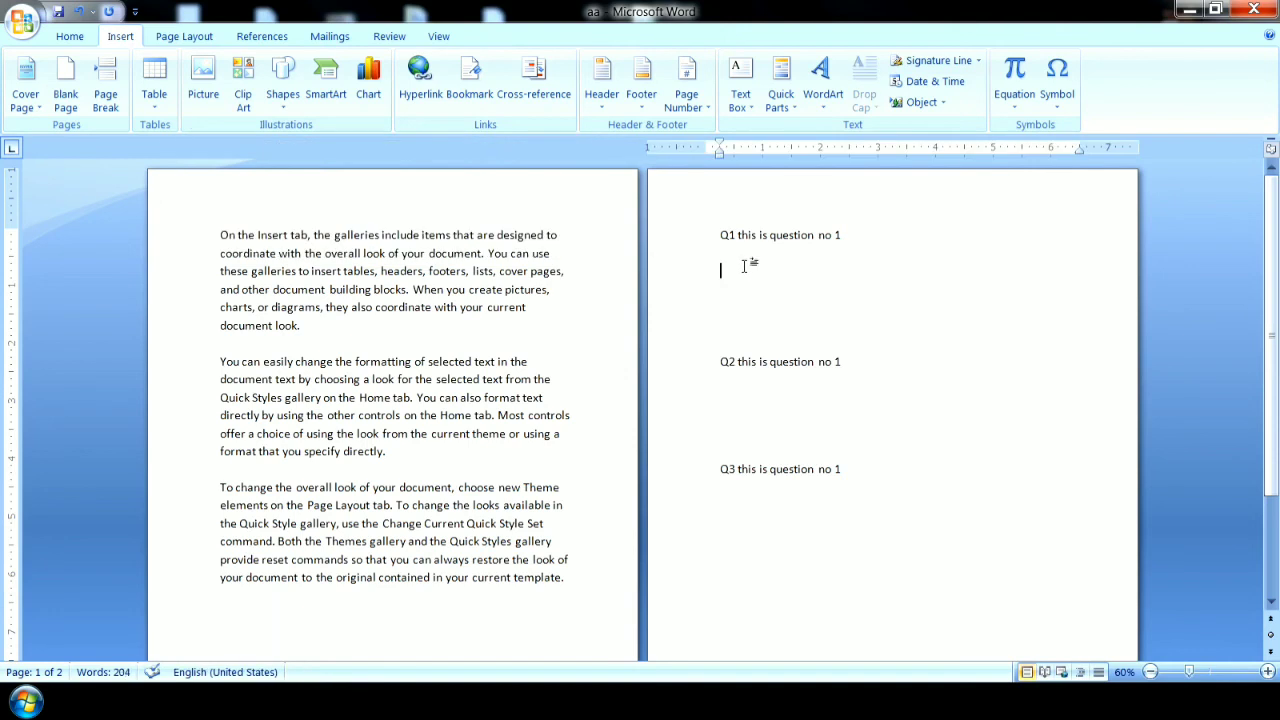
Set the cross-reference type to Bookmark and leave the Cross-reference dialog without inserting anything.
click(530, 88)
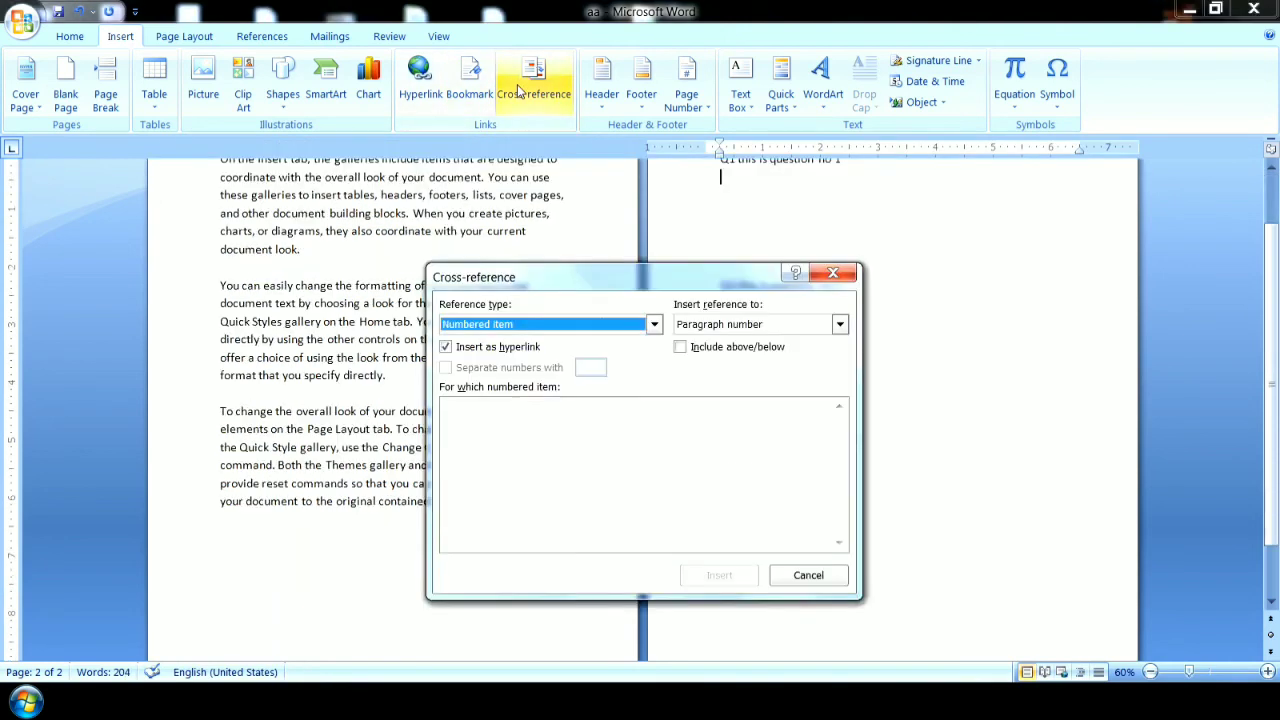
drag(649, 282, 650, 150)
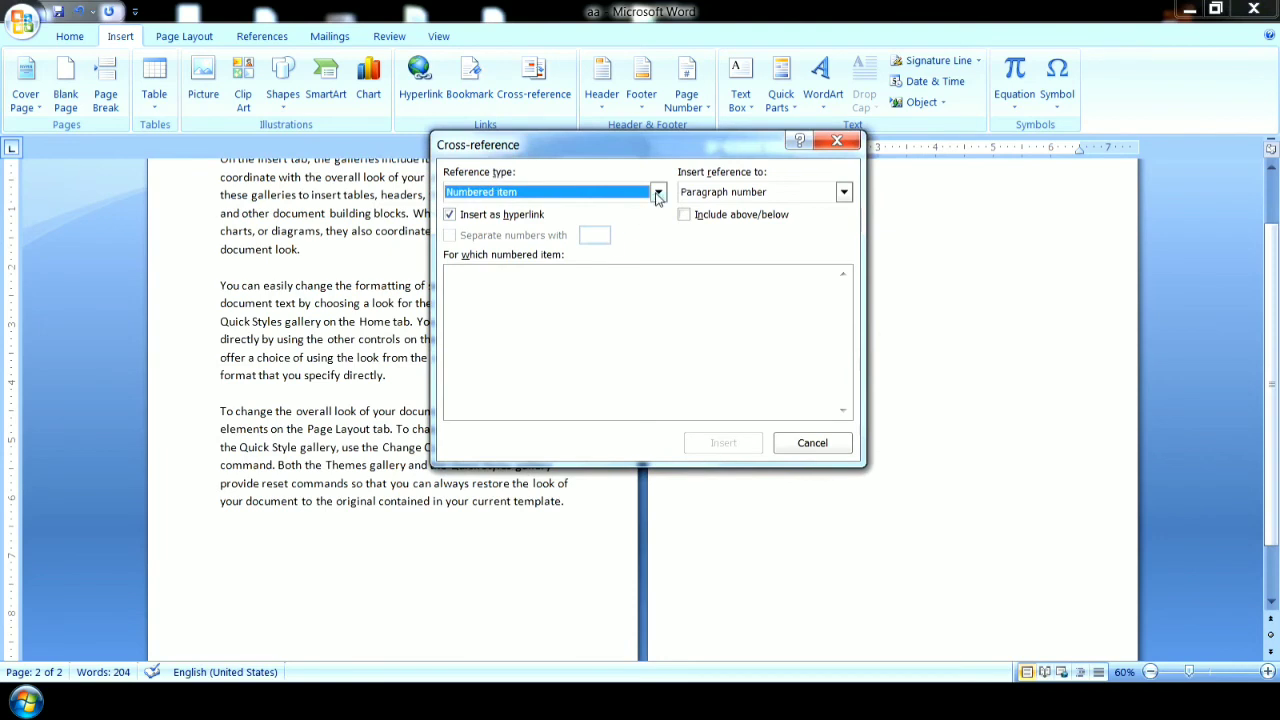
click(658, 194)
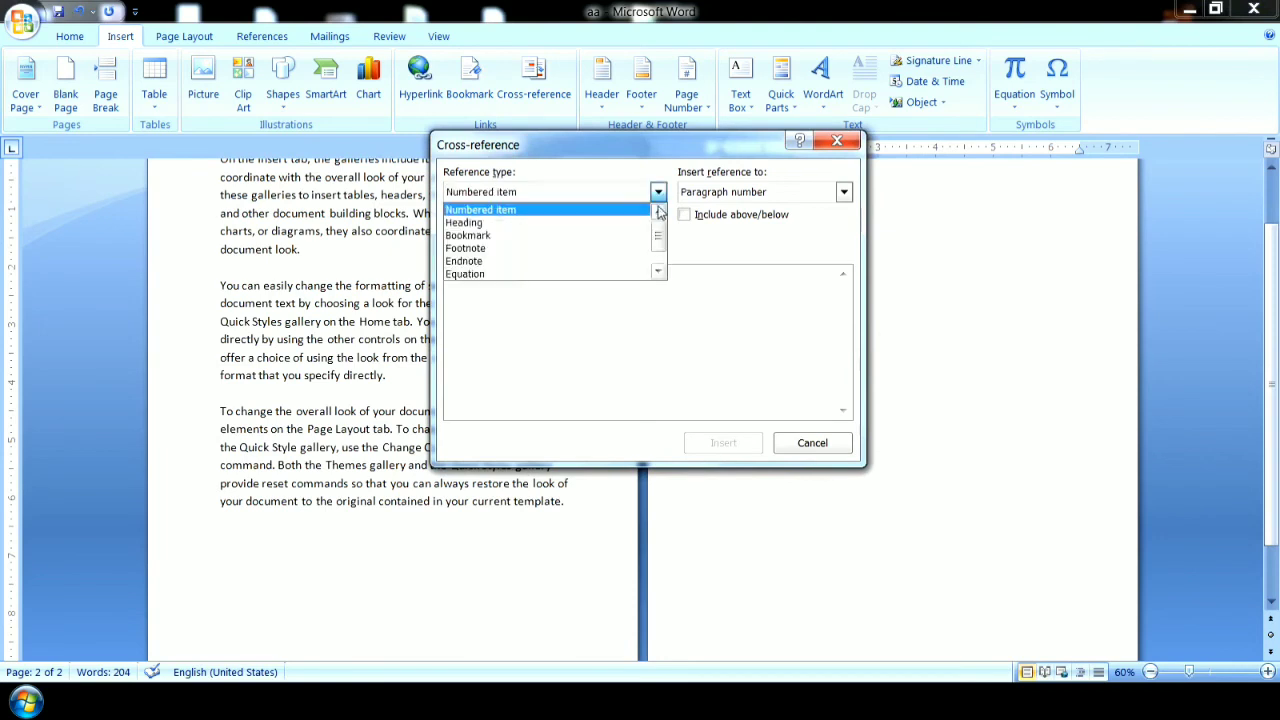
click(490, 236)
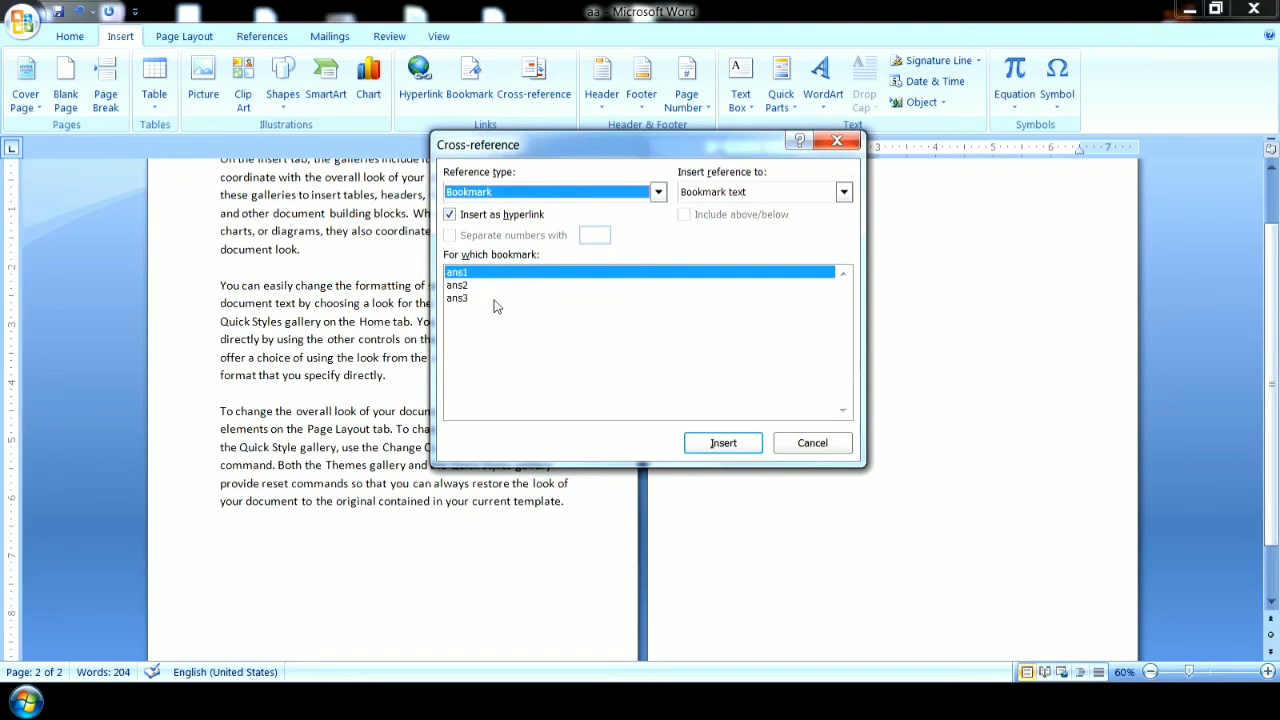
click(821, 445)
scroll(744, 250, up, 2)
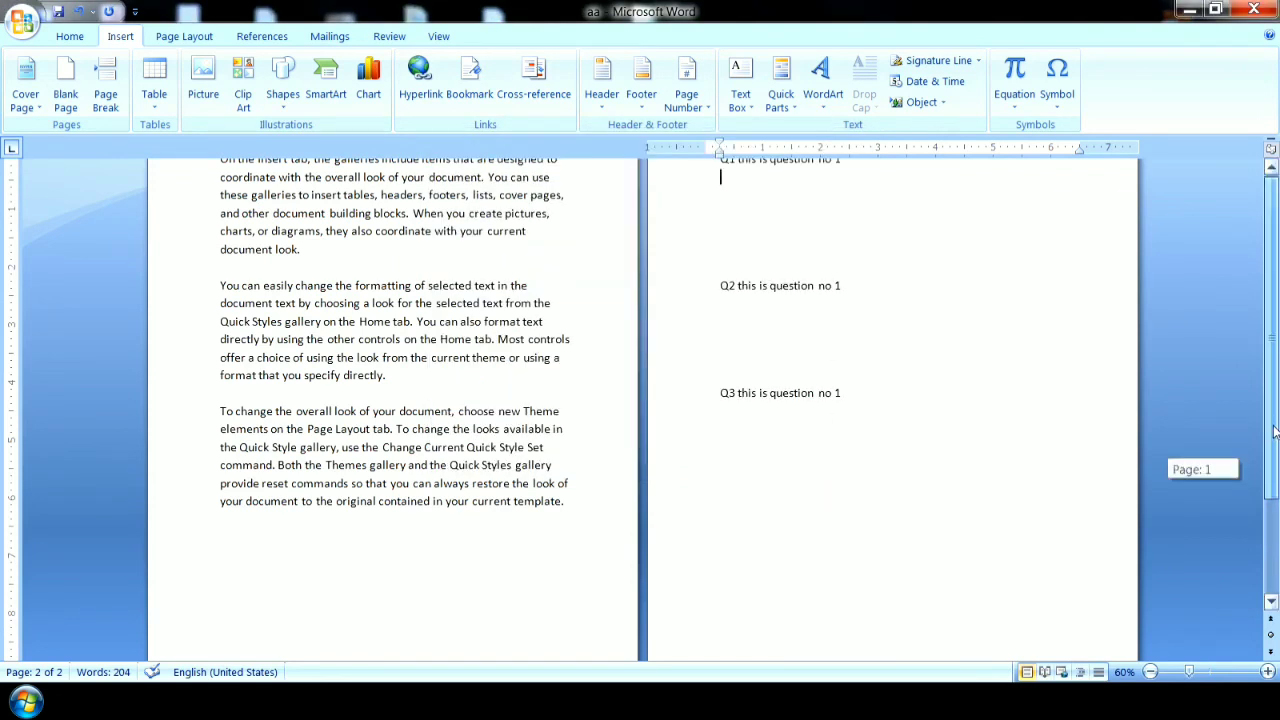
Insert a hyperlinked cross-reference to the bookmark text of ans1 below Q1.
click(534, 80)
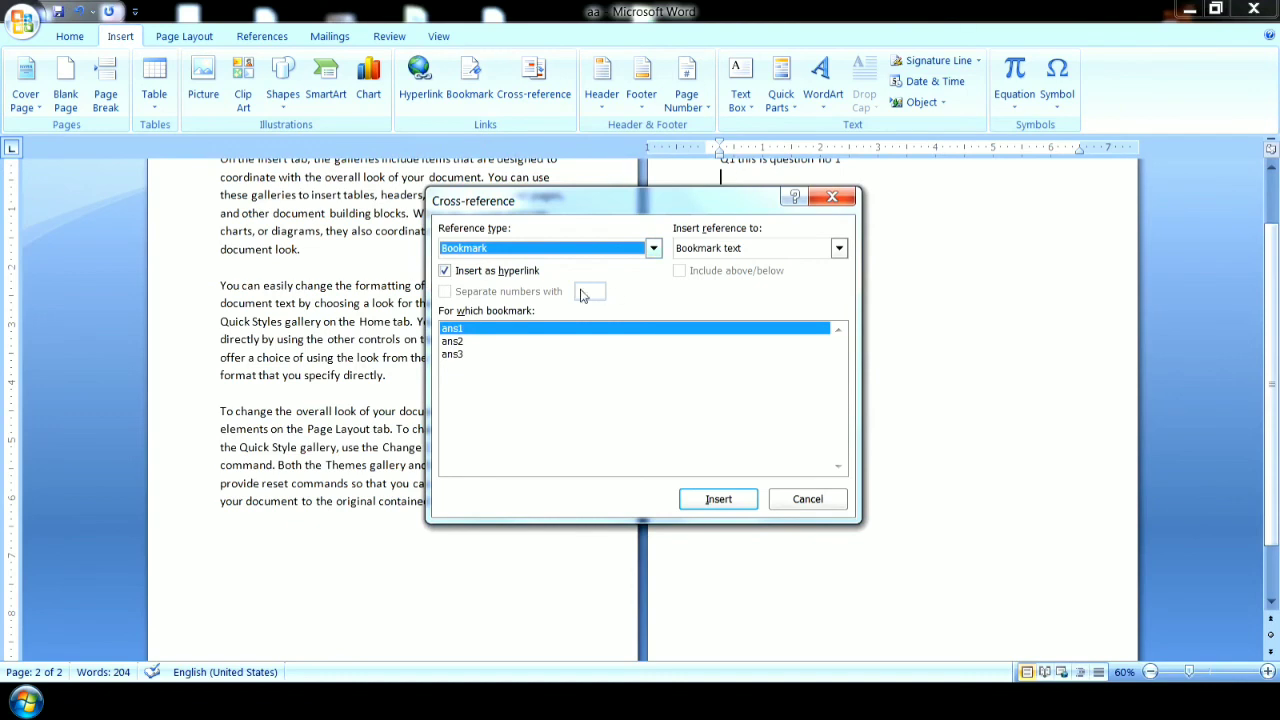
click(486, 331)
click(716, 497)
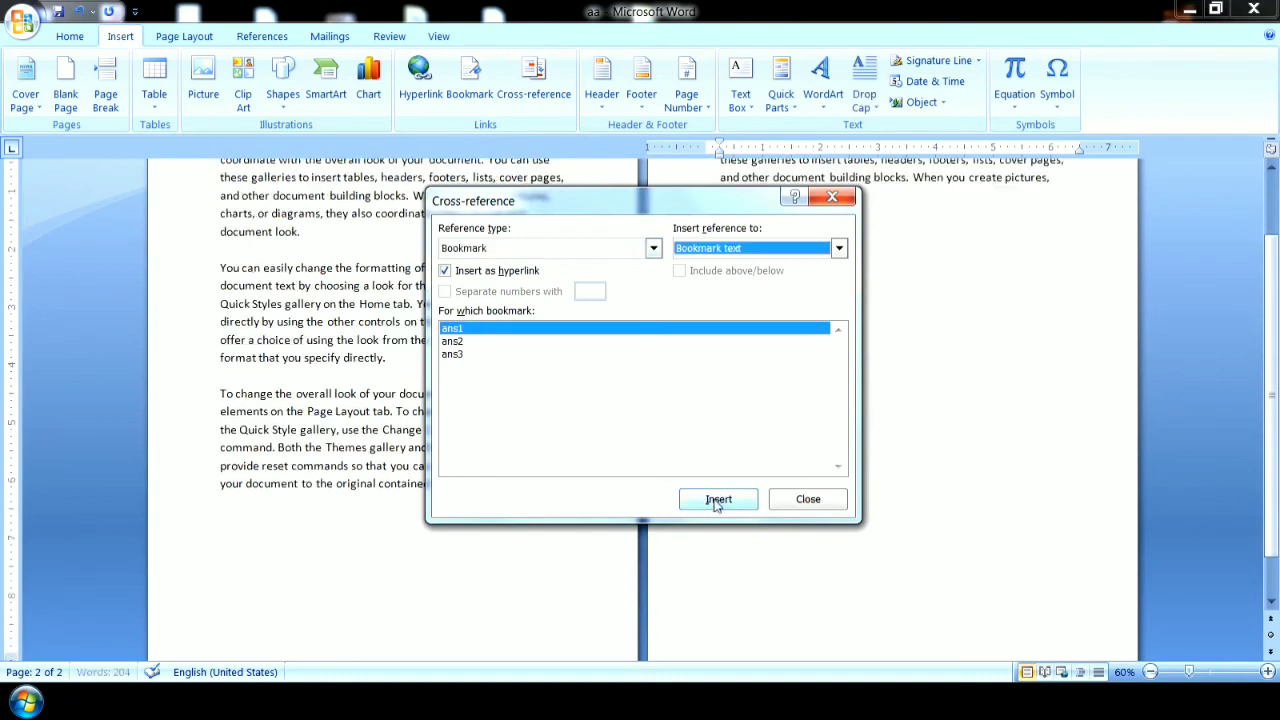
click(806, 498)
drag(1271, 384, 1271, 316)
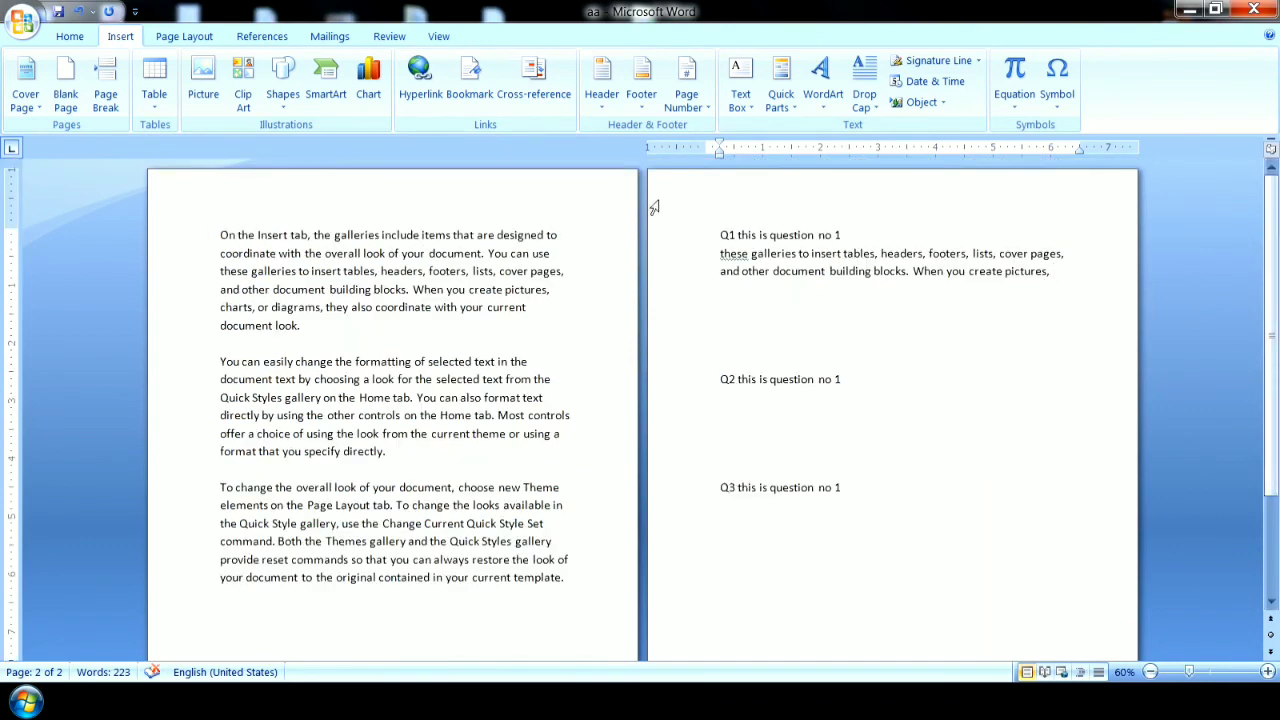
shift+click(720, 254)
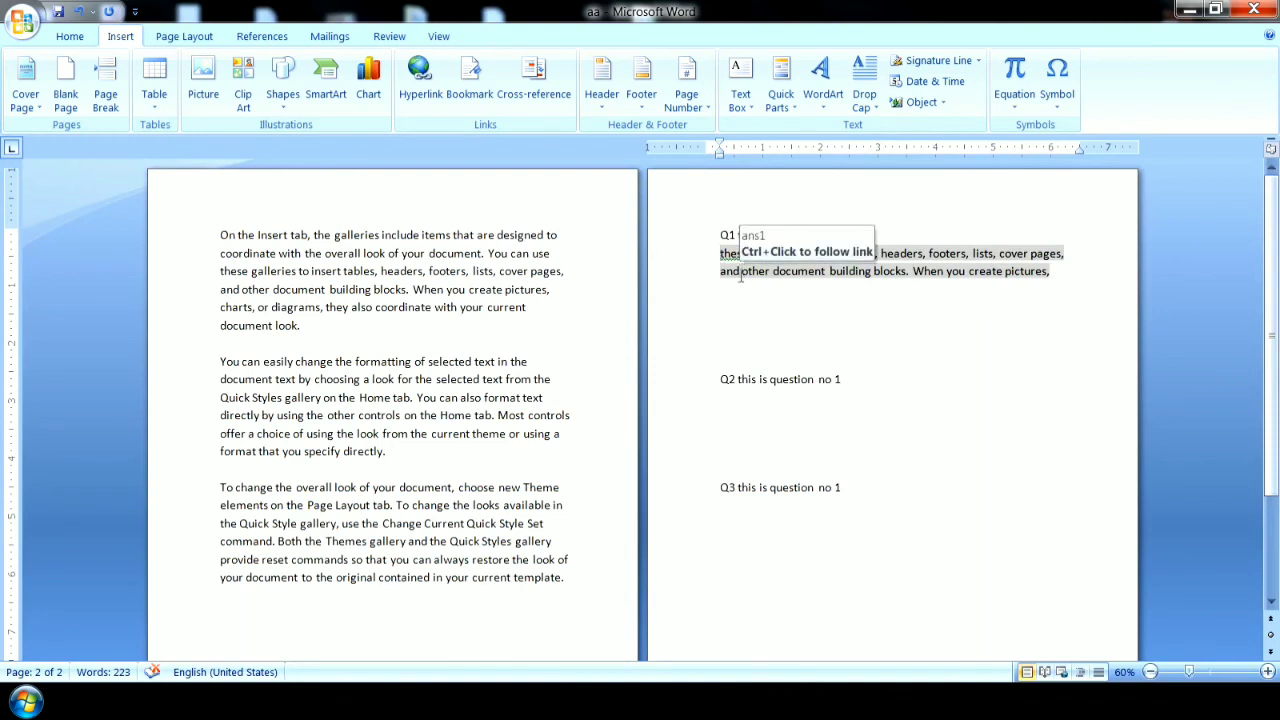
Insert a hyperlinked cross-reference to the bookmark text of ans2 on the line below Q2.
click(731, 402)
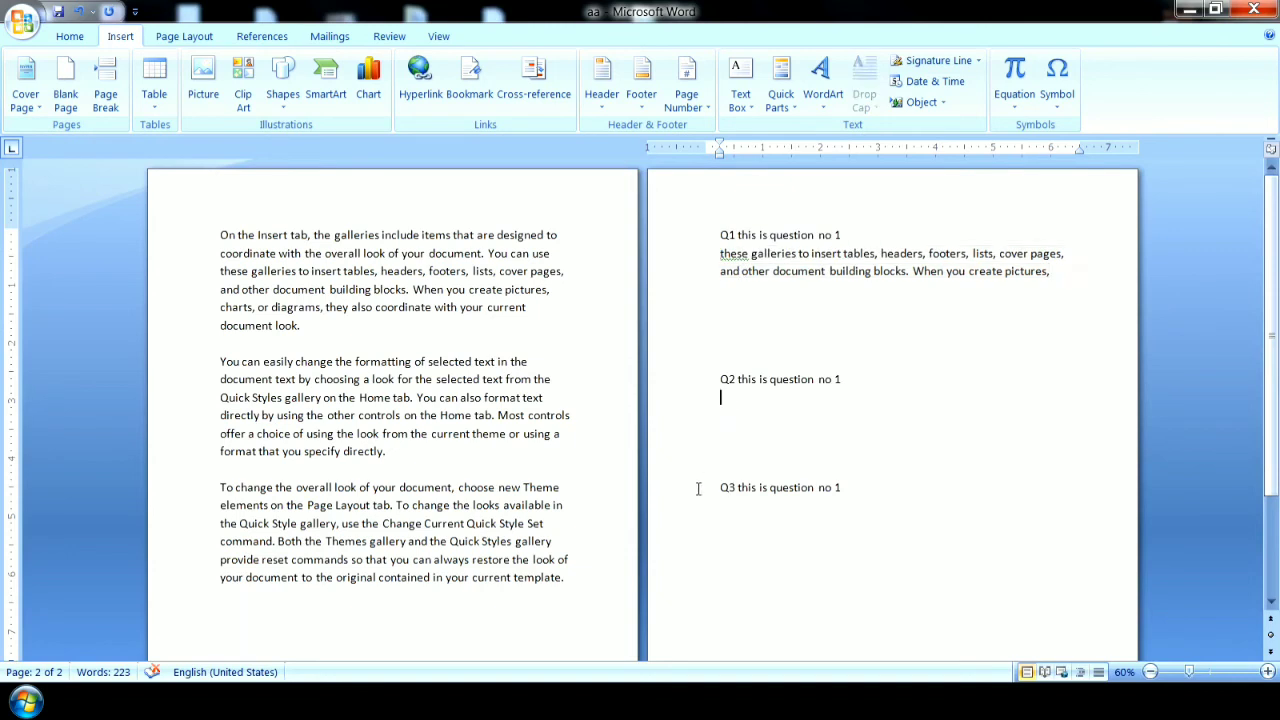
click(531, 82)
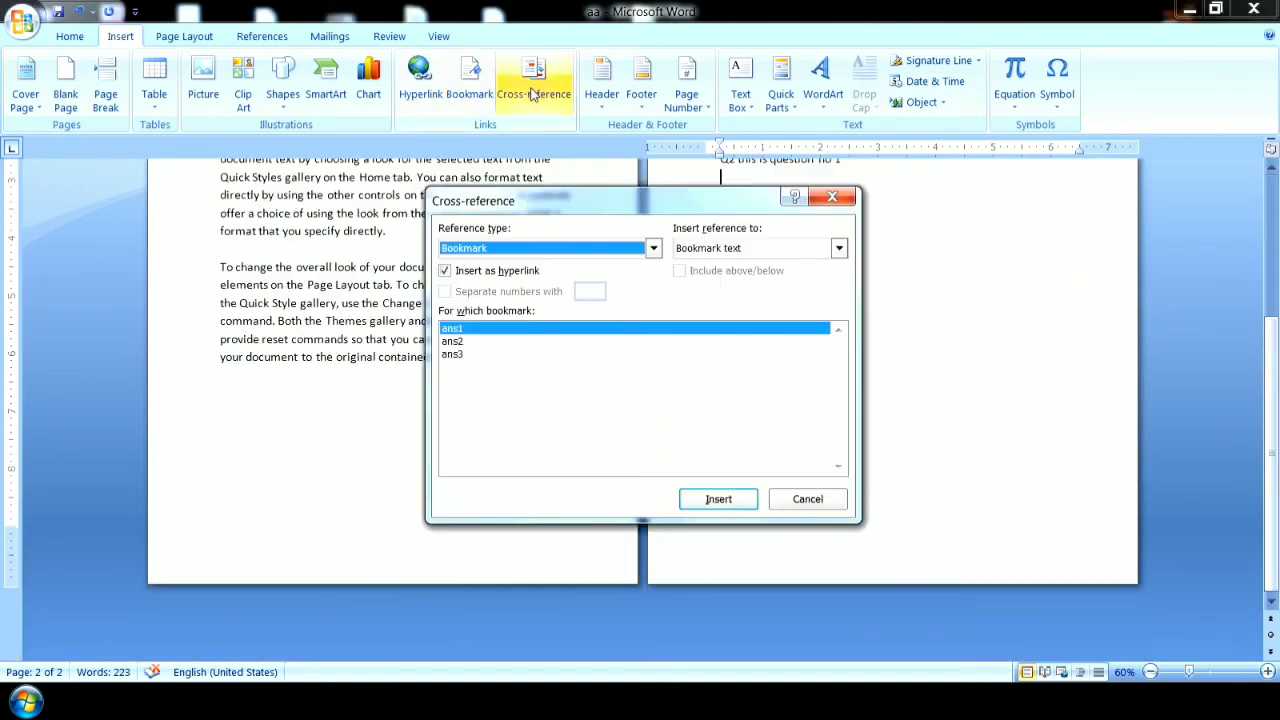
click(474, 343)
click(722, 500)
click(808, 500)
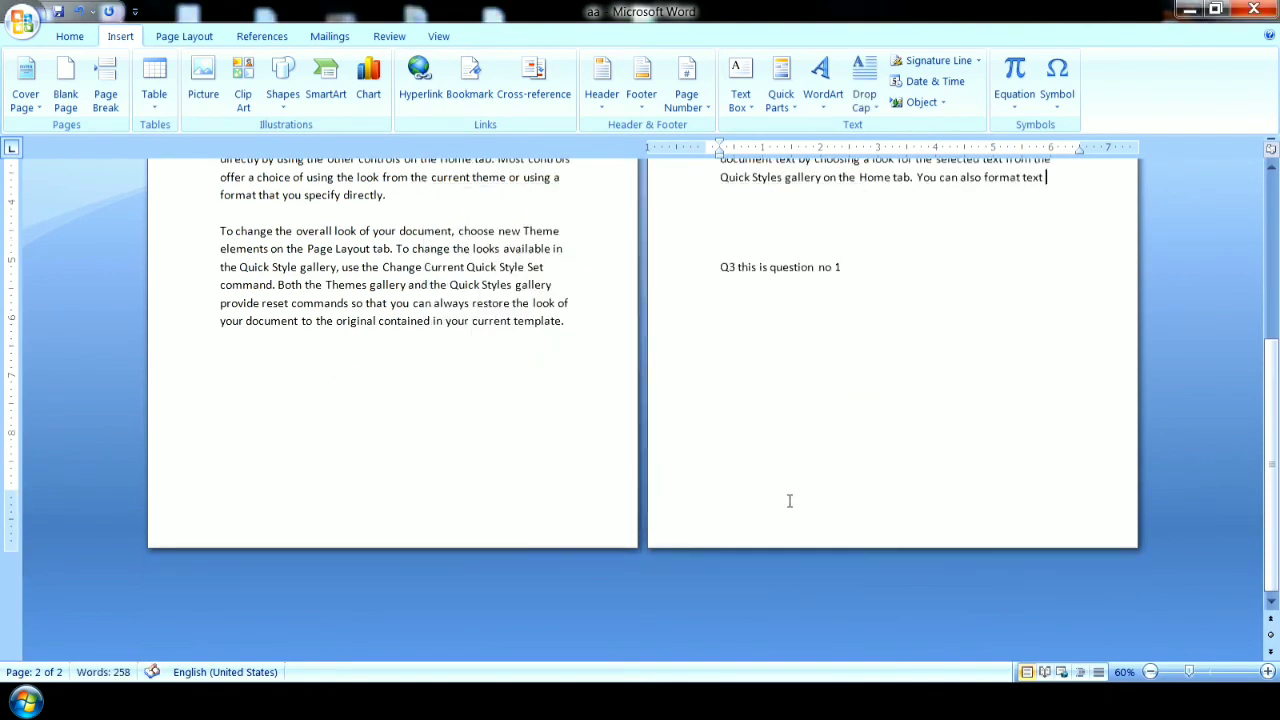
drag(1272, 470, 1275, 297)
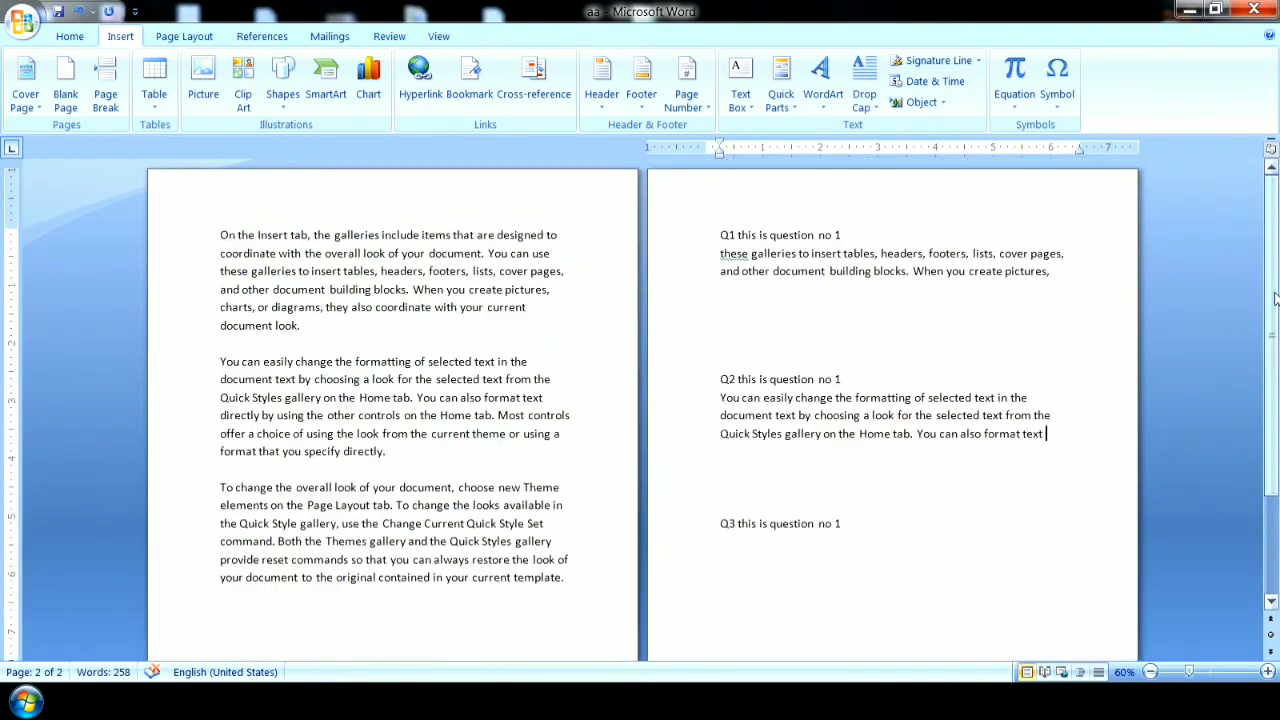
Insert a hyperlinked cross-reference to the bookmark text of ans3 on the line below Q3.
click(732, 540)
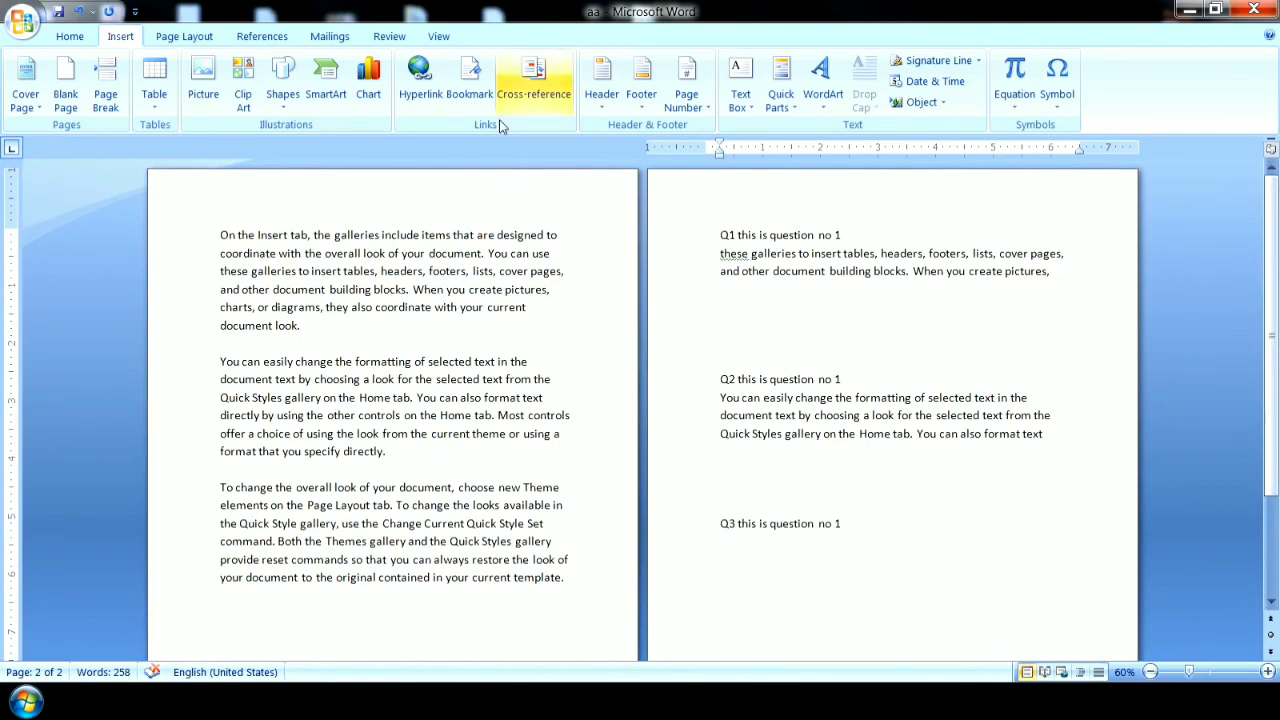
click(525, 84)
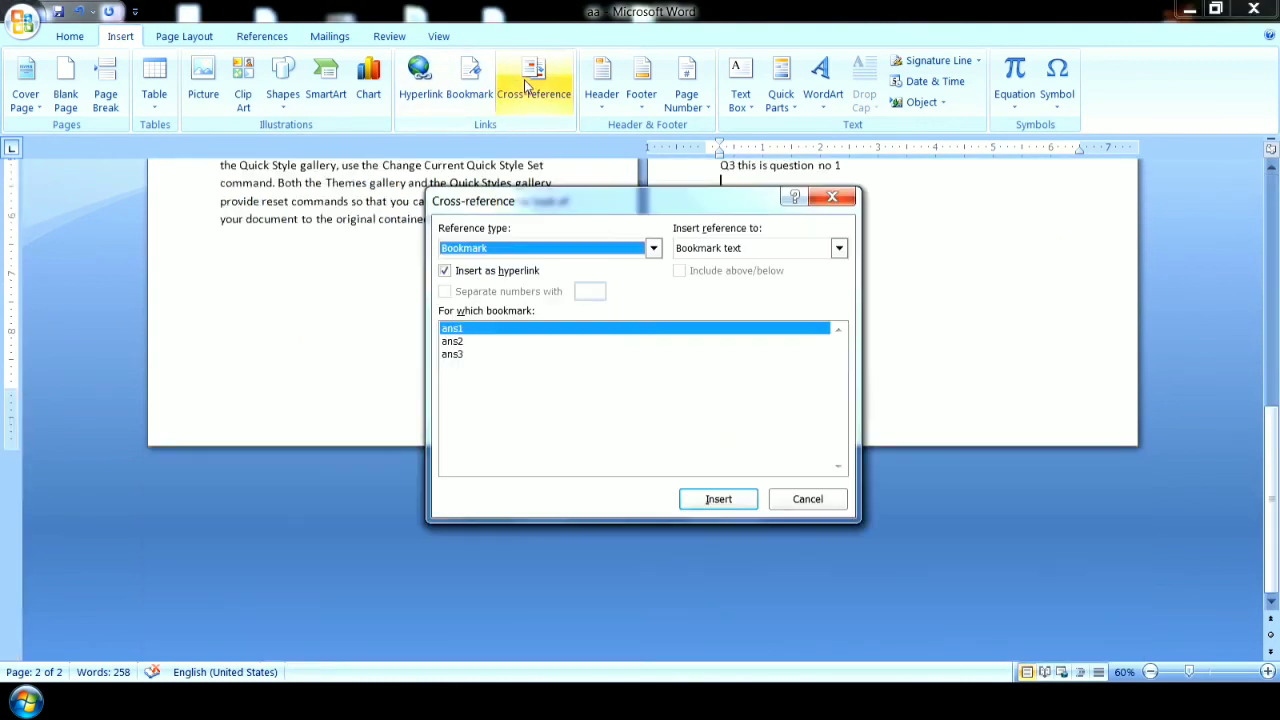
click(455, 354)
click(712, 499)
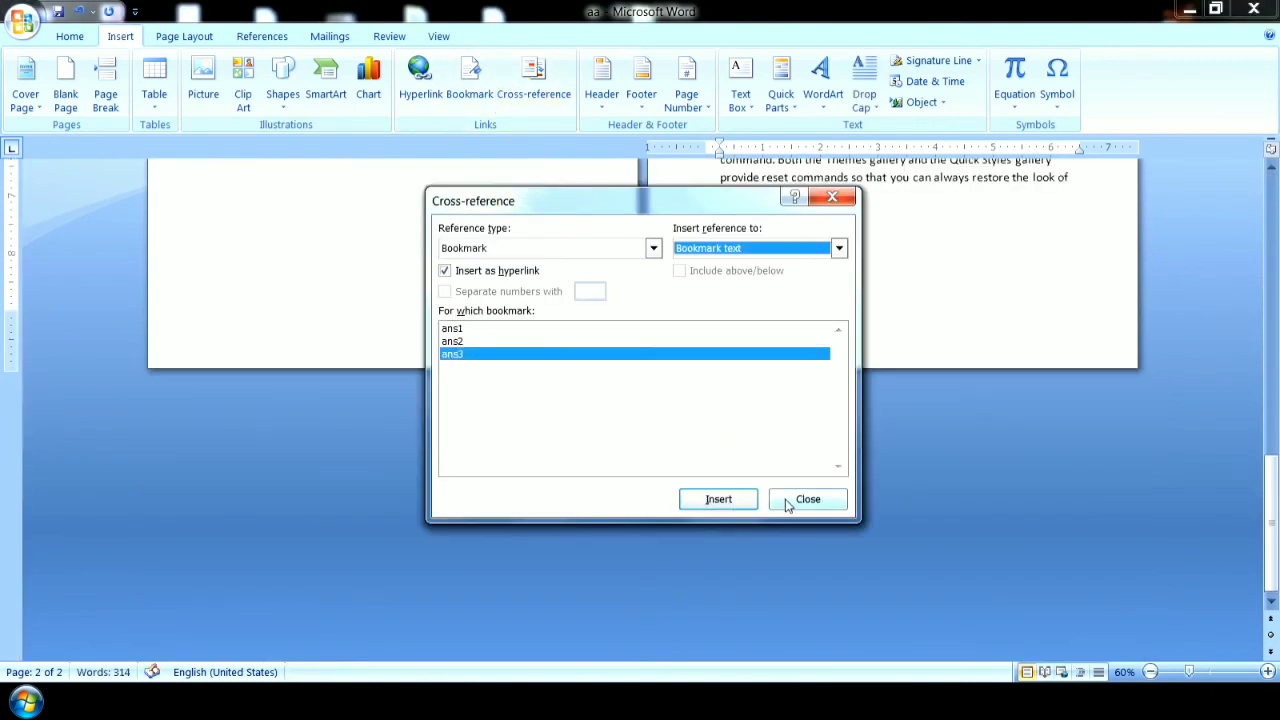
click(785, 505)
drag(1272, 490, 1275, 180)
Remove the extra blank lines between the Q2 answer and the Q3 line, leaving a single one.
click(725, 484)
key(Delete)
key(Delete)
key(BackSpace)
key(BackSpace)
drag(725, 451, 723, 398)
Remove the extra blank lines between the Q1 answer and the Q2 line, leaving a single one.
click(725, 380)
key(Up)
key(Delete)
key(Delete)
key(Up)
key(Up)
key(Delete)
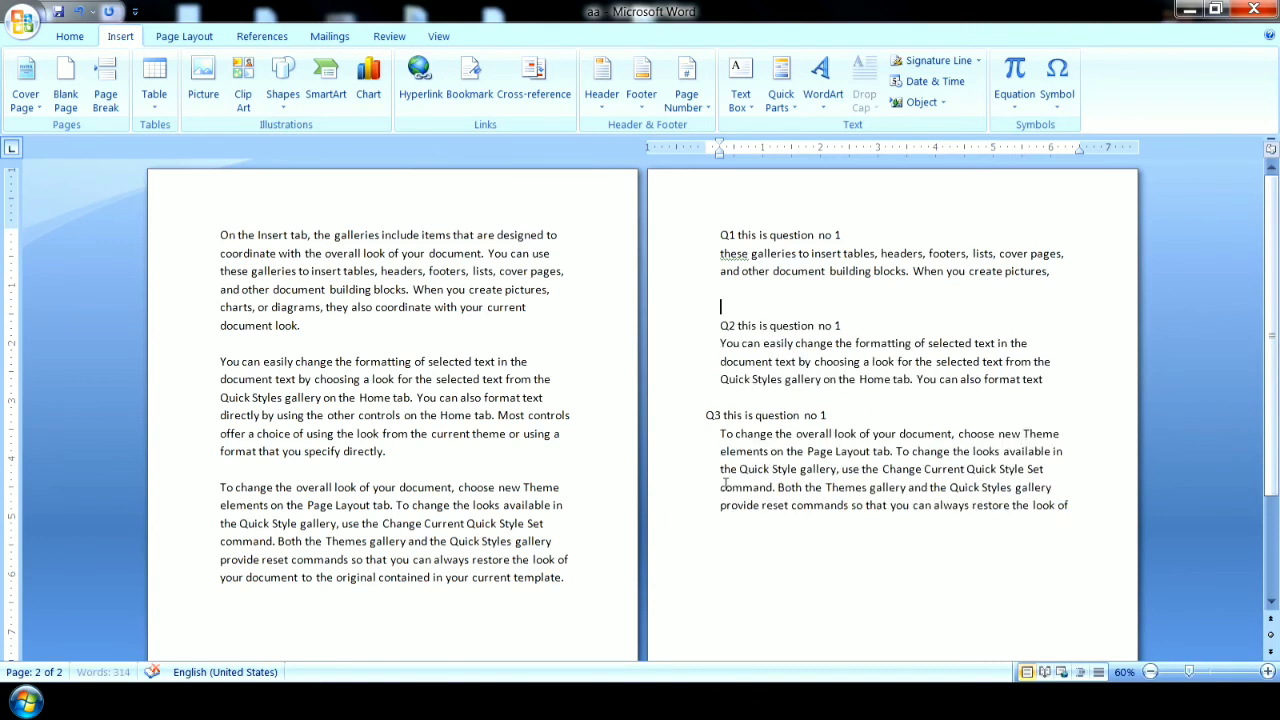
key(Delete)
key(shift+Up)
key(shift+Up)
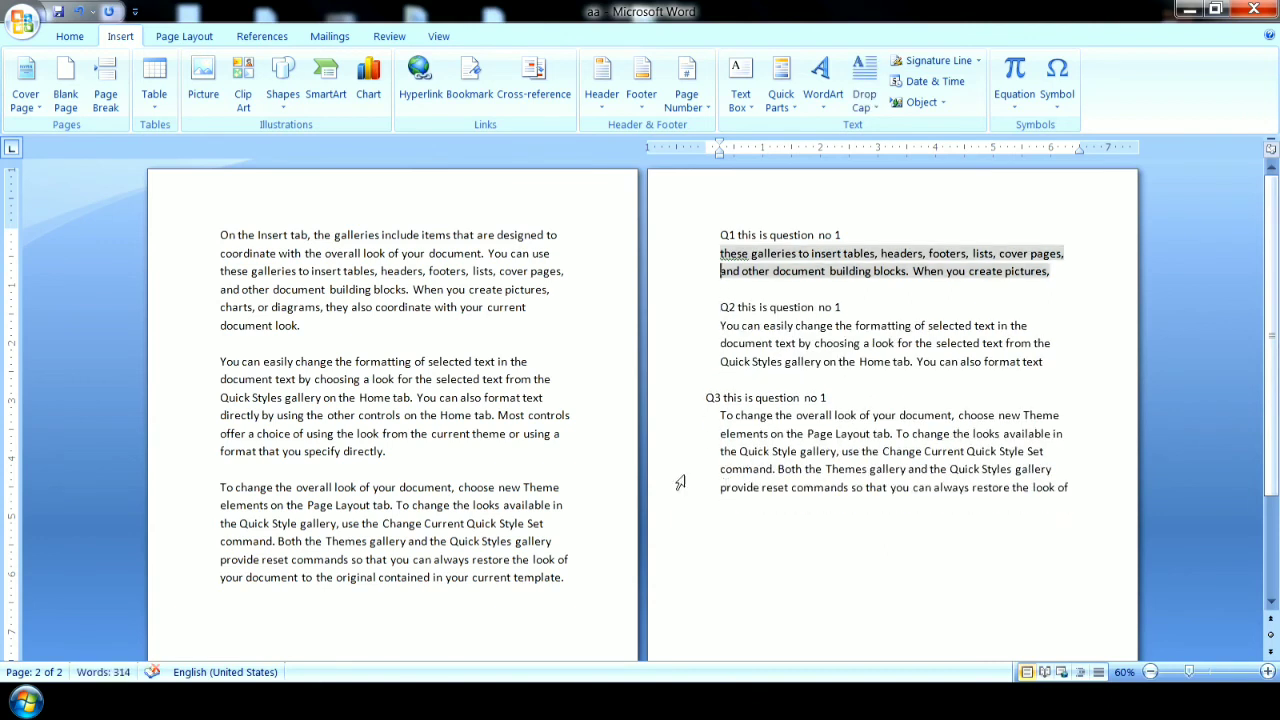
Follow the ans3 cross-reference link under Q3 to its source passage on the first page.
click(749, 559)
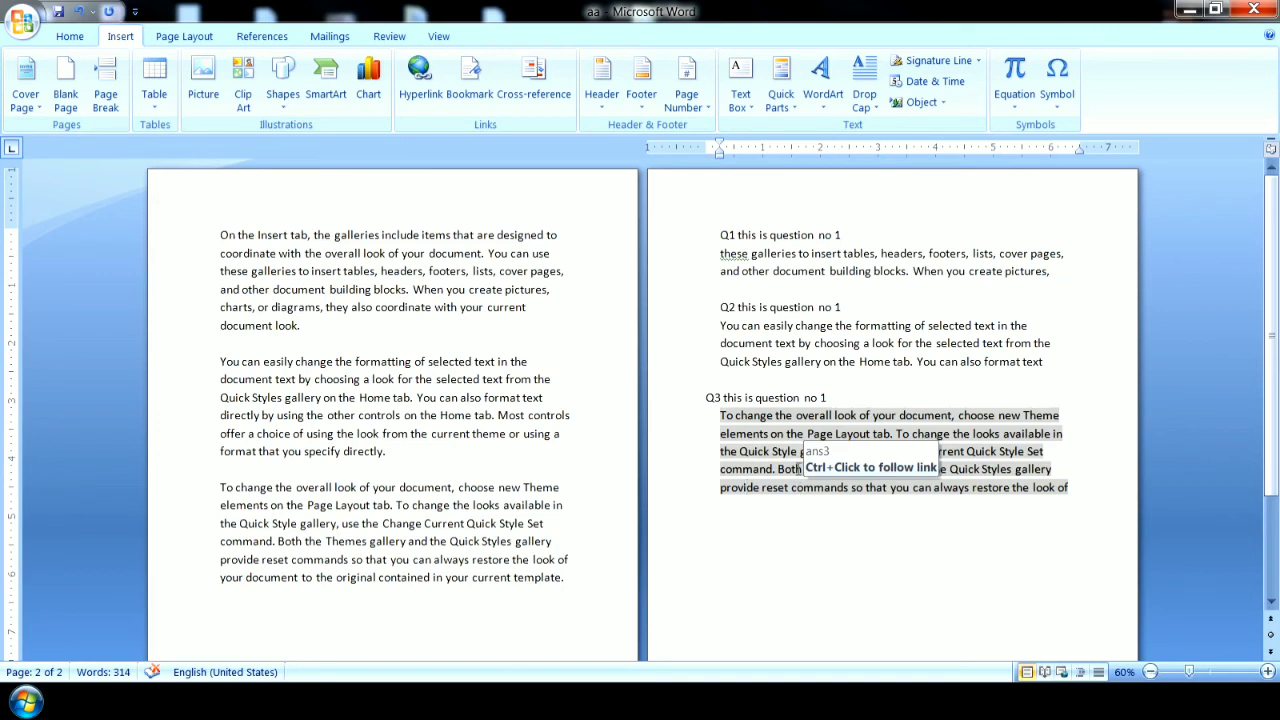
ctrl+click(799, 468)
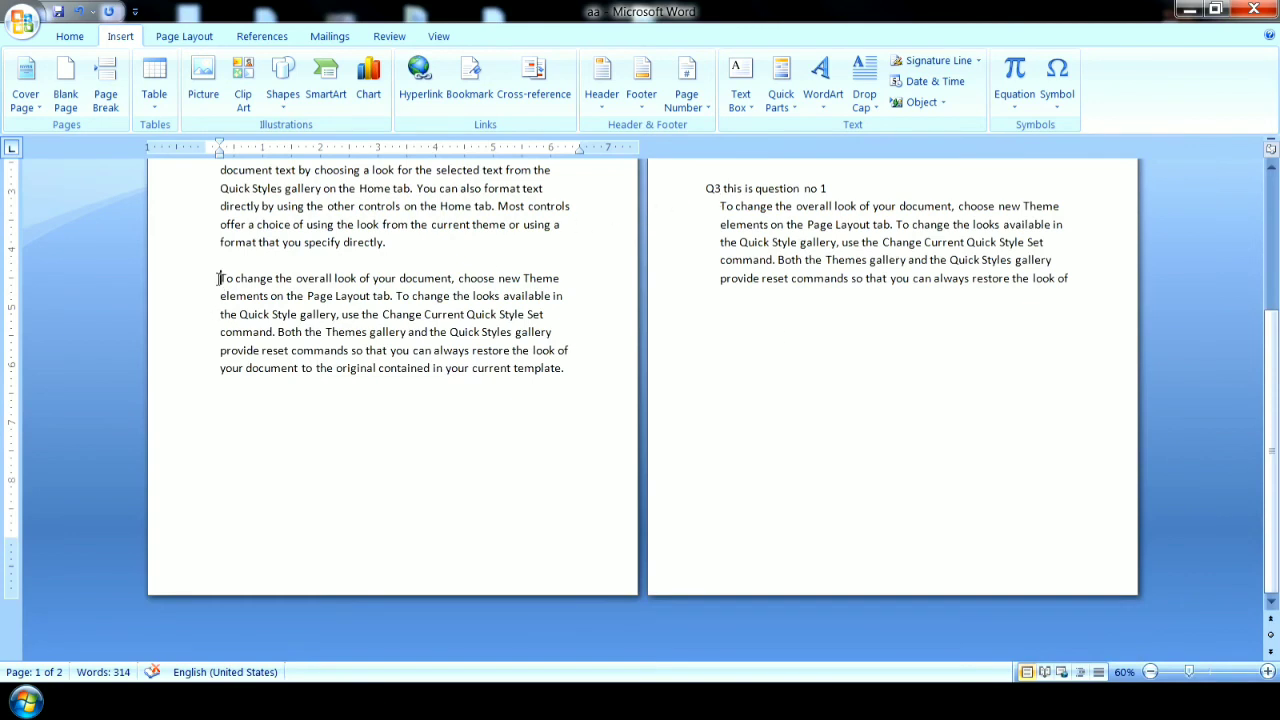
drag(1271, 450, 1271, 315)
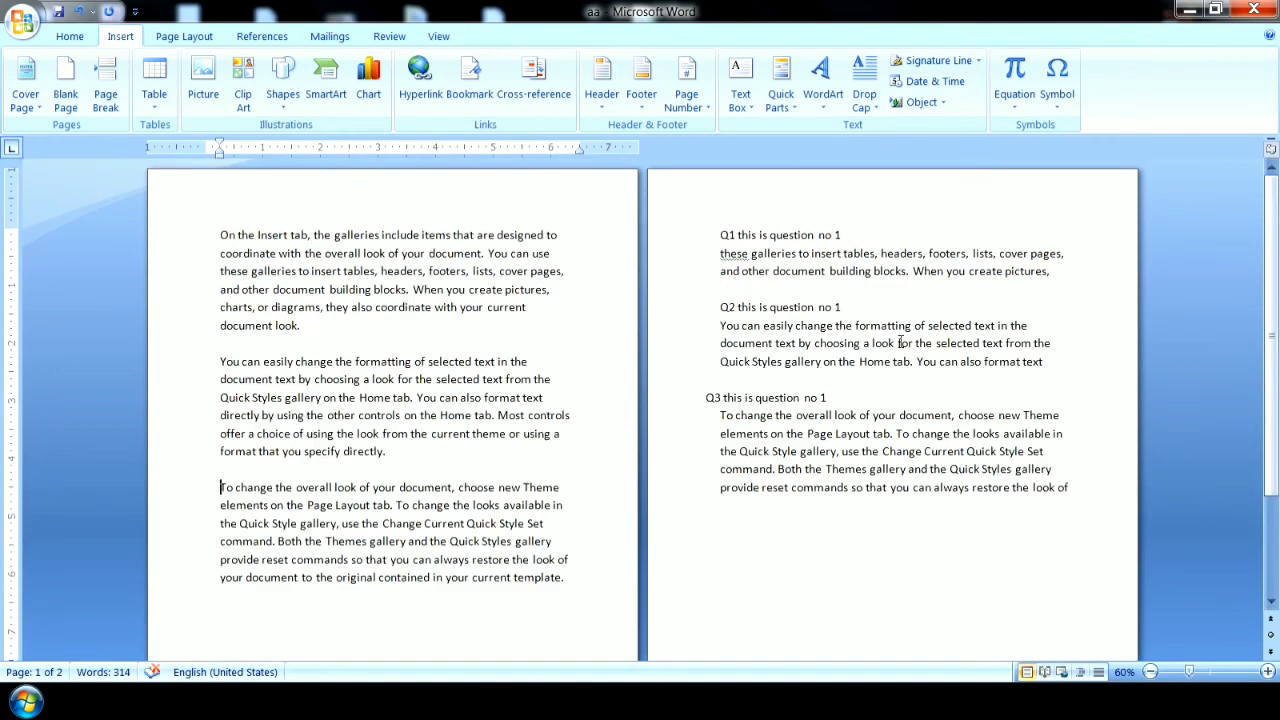
Follow the ans2 cross-reference link under Q2 to its source passage on the first page.
click(848, 355)
double_click(847, 361)
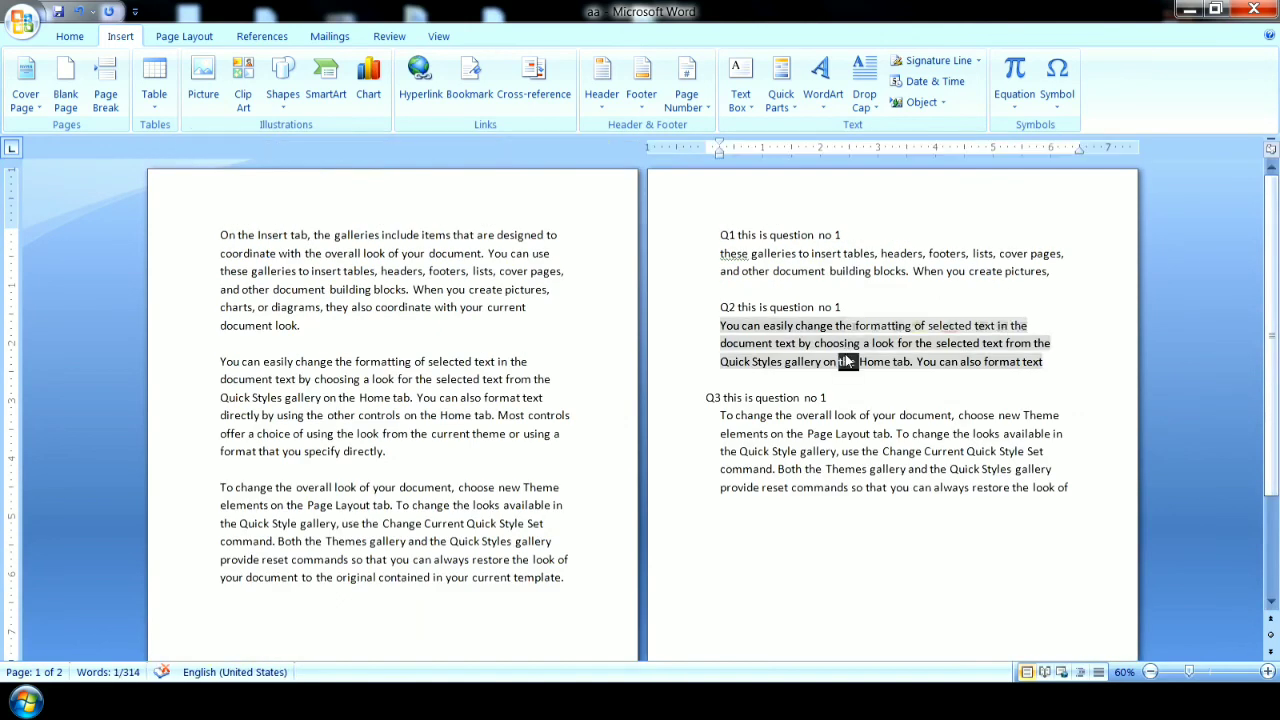
drag(733, 361, 720, 325)
click(720, 325)
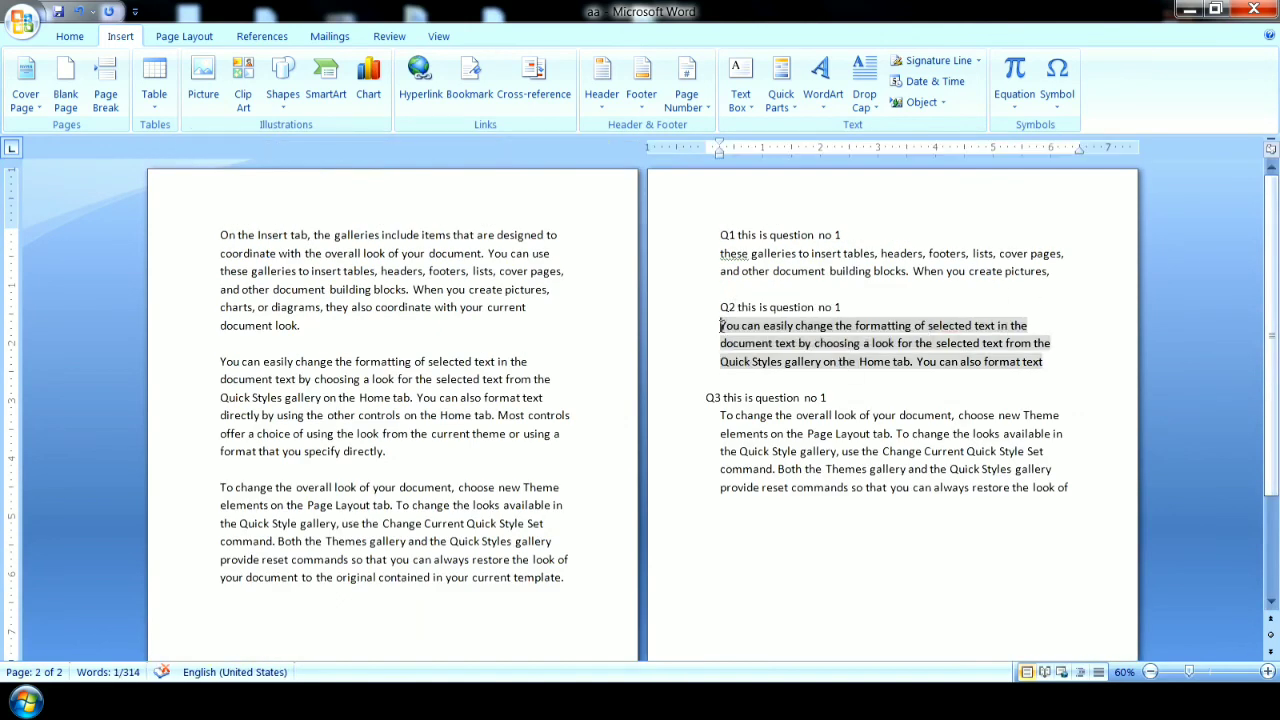
double_click(771, 326)
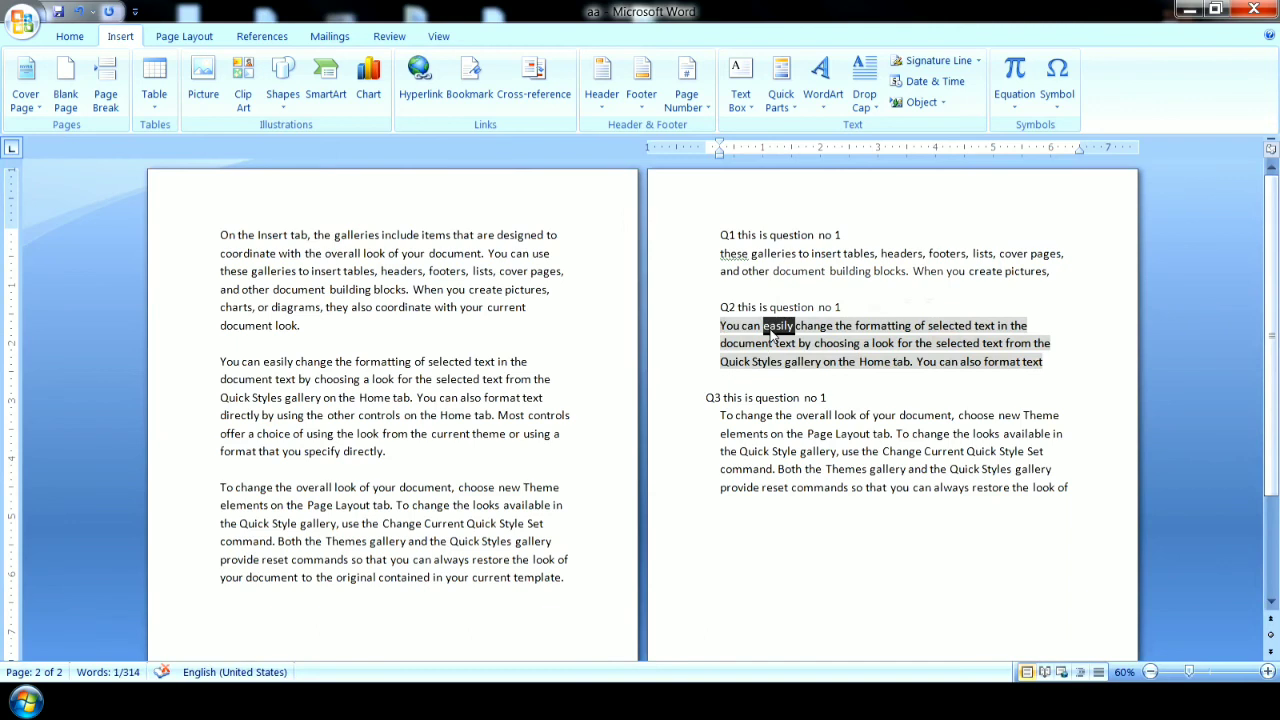
ctrl+click(770, 330)
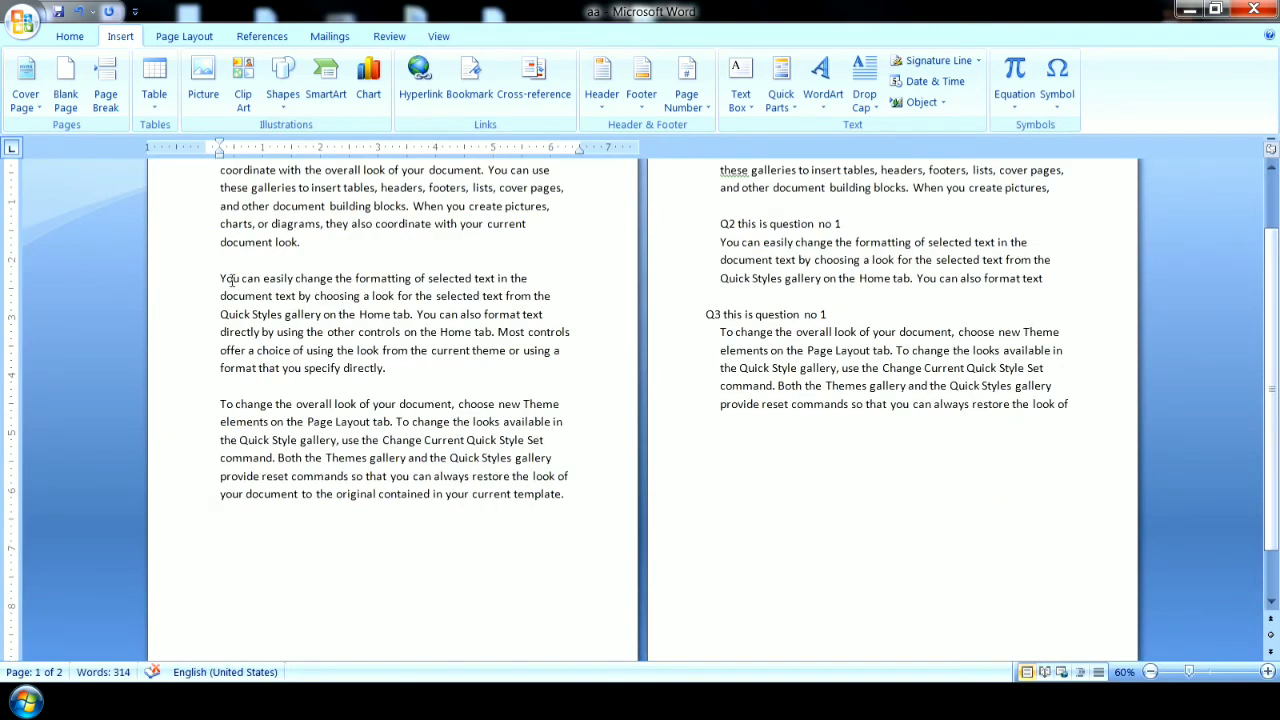
drag(1272, 441, 1272, 384)
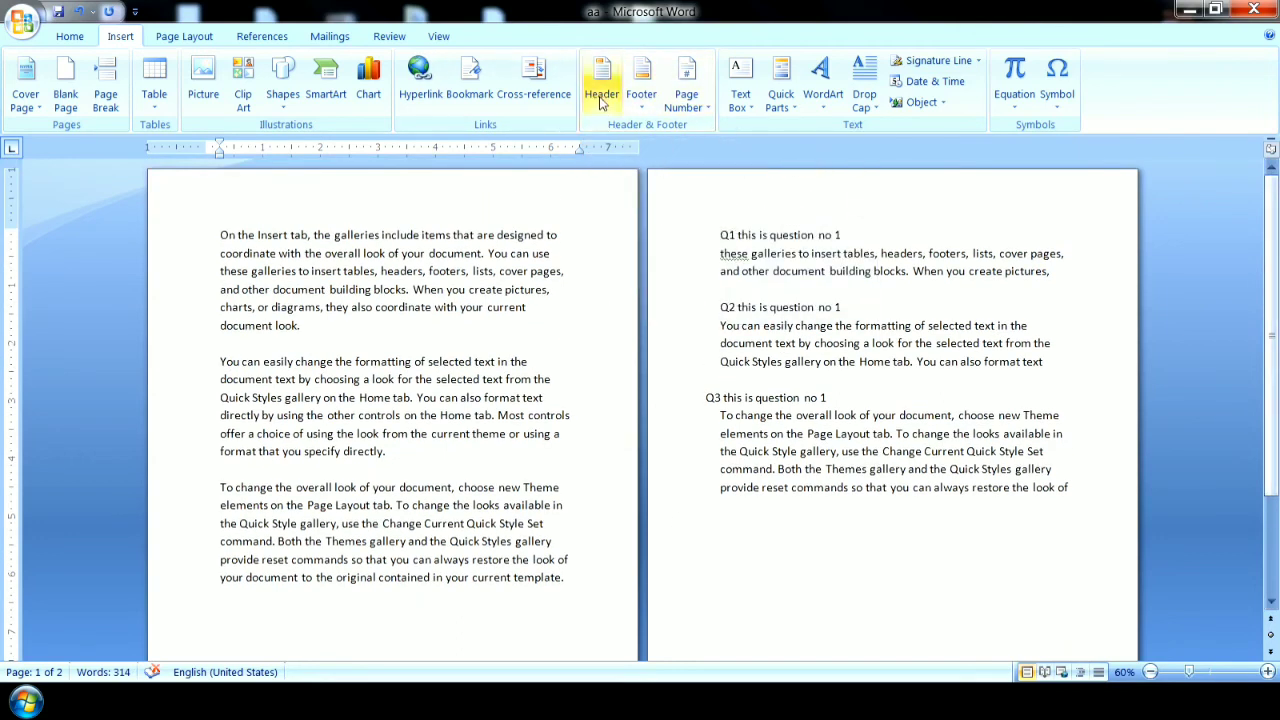
Copy the third paragraph on the first page and paste two extra copies below it, extending the text onto a new page.
click(1150, 672)
click(1150, 672)
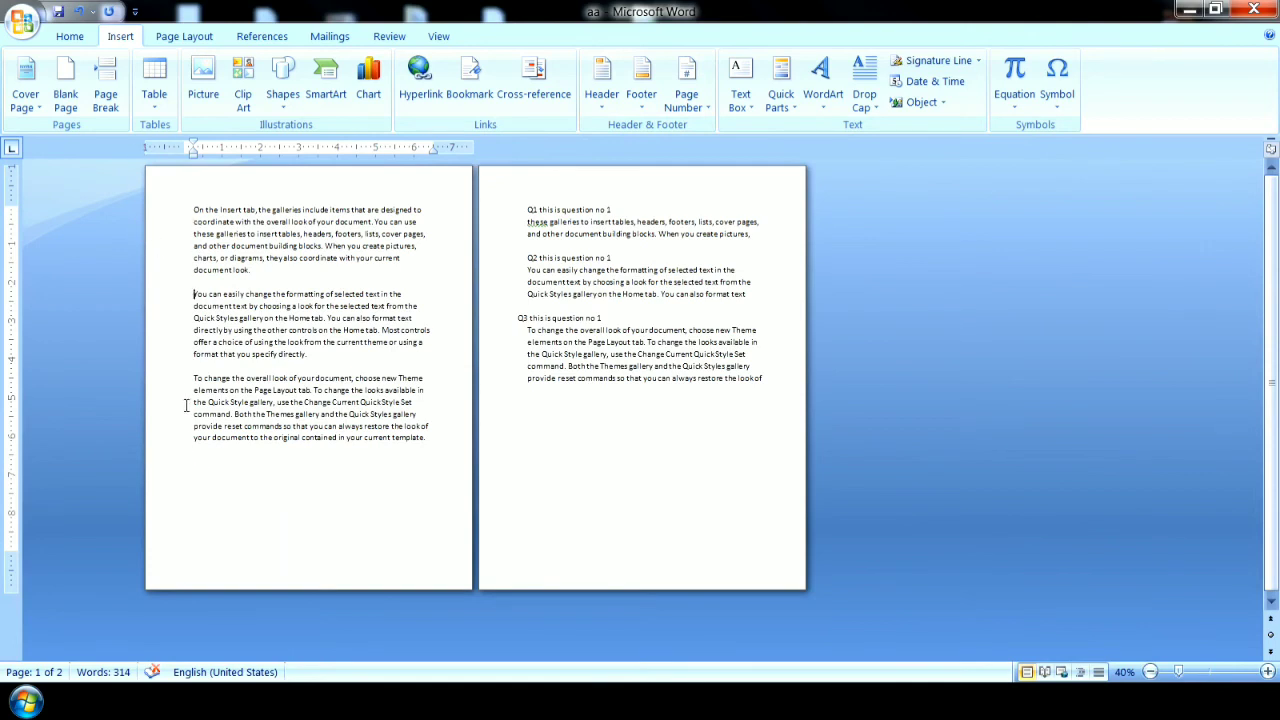
drag(193, 380, 322, 451)
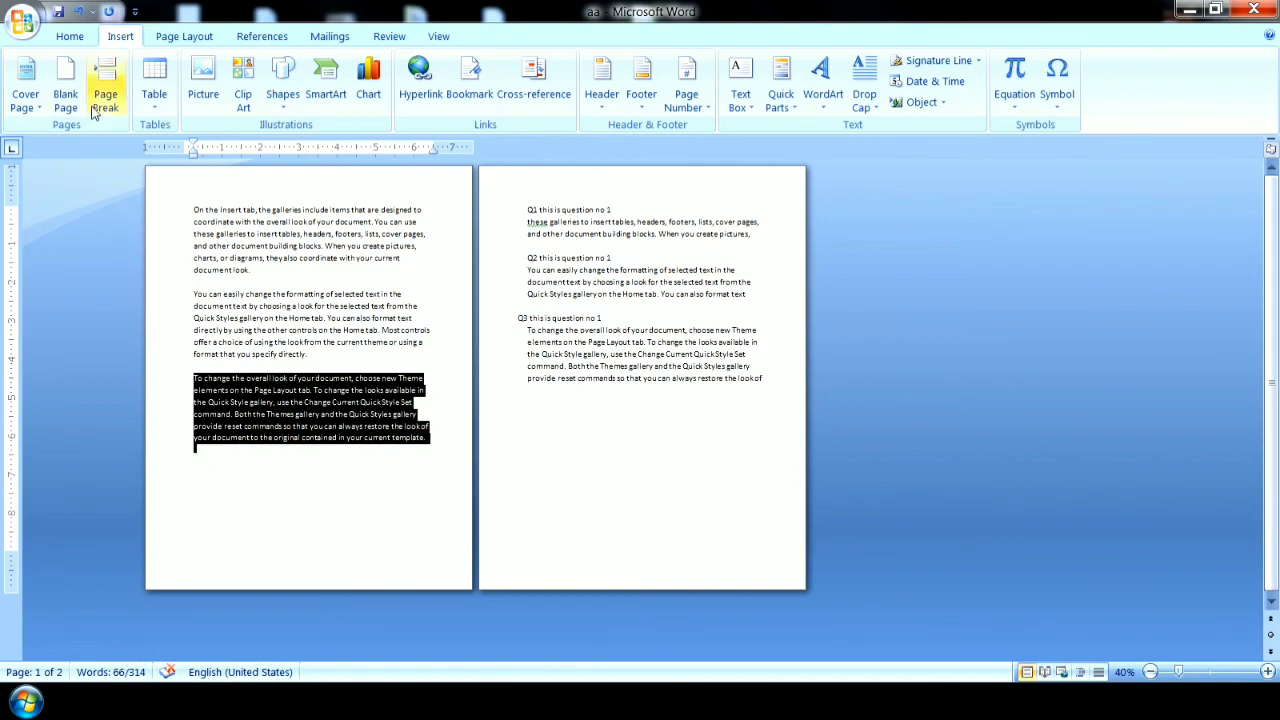
click(70, 36)
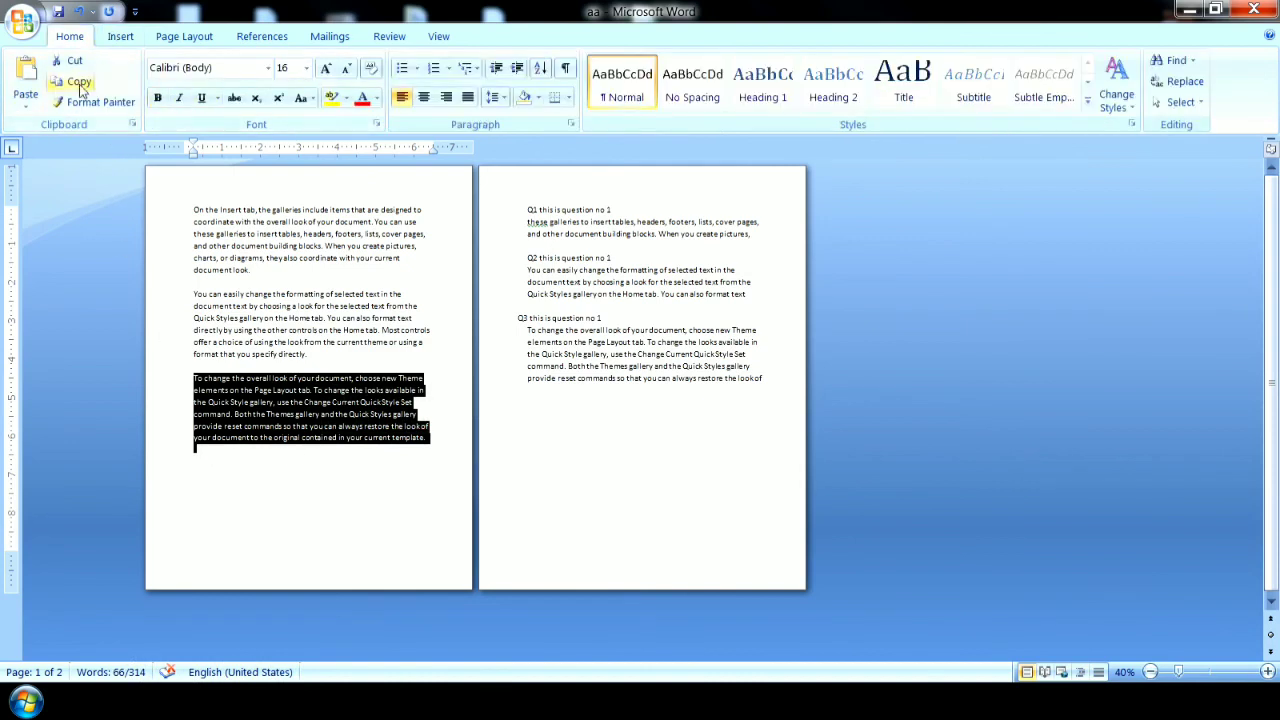
click(27, 78)
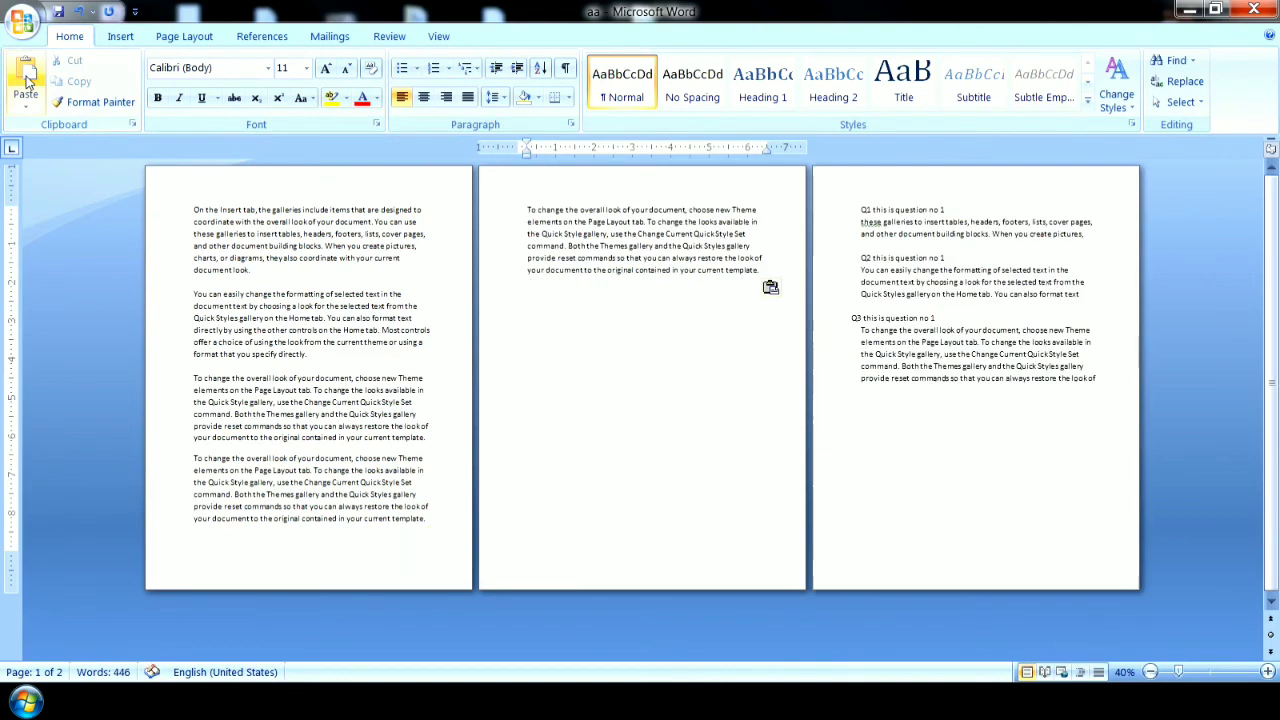
drag(196, 527, 268, 528)
drag(363, 532, 430, 524)
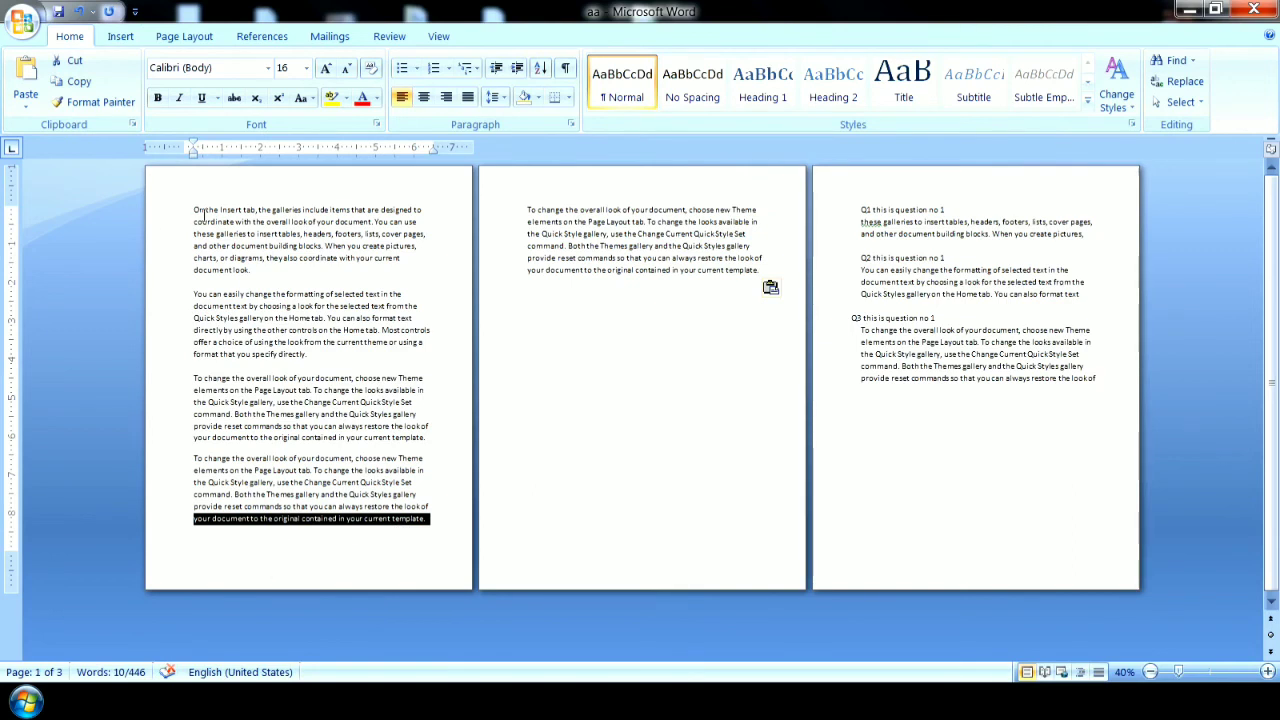
click(190, 209)
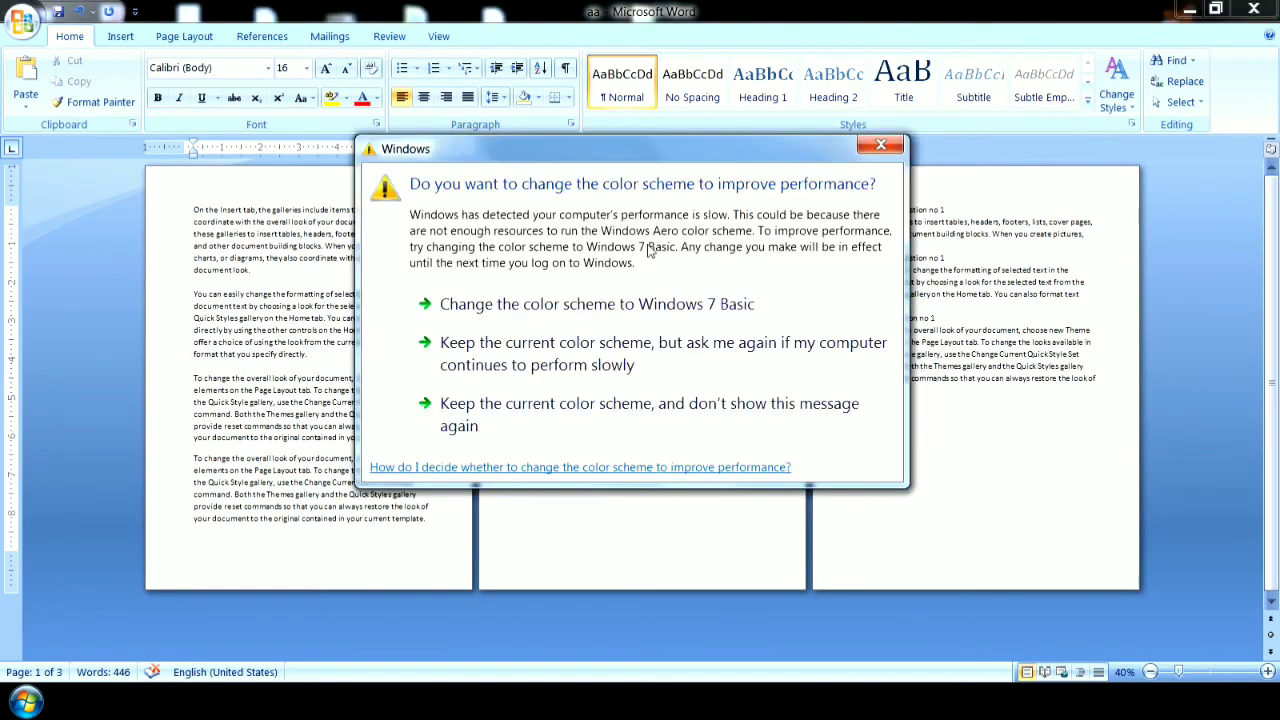
Dismiss the Windows color scheme prompt, then open the first page's header area and return to the body text.
click(872, 150)
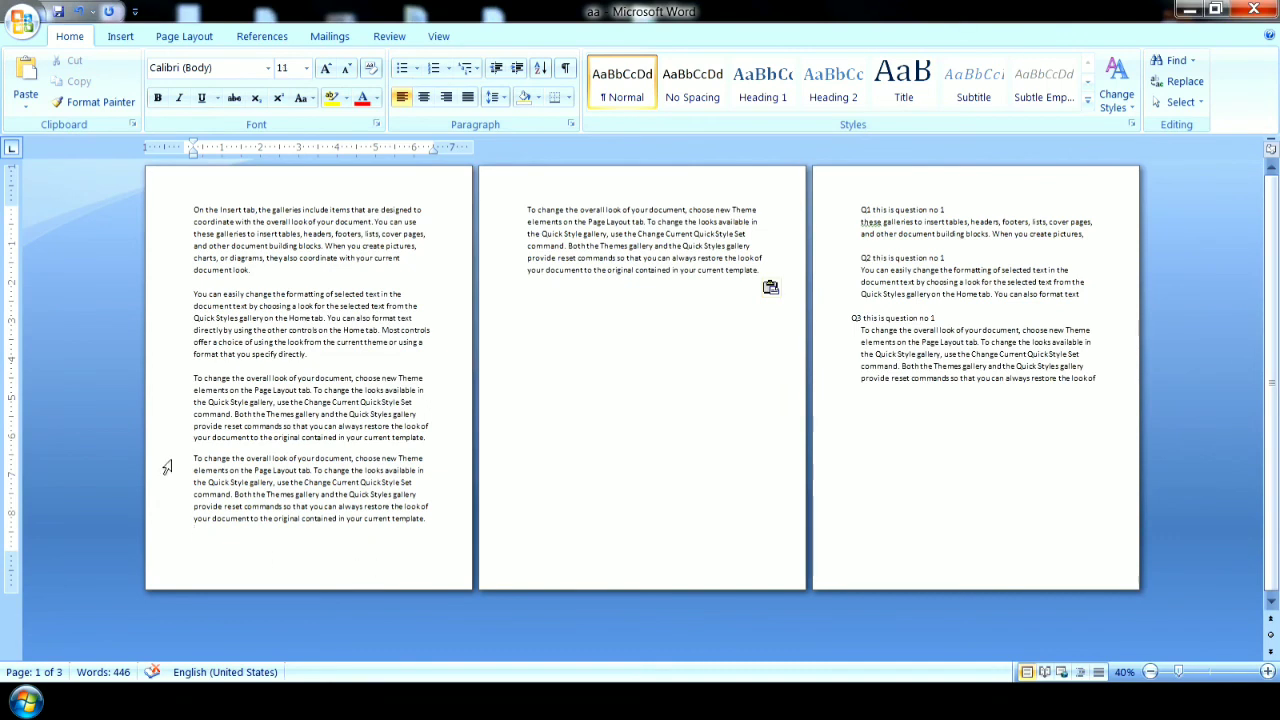
double_click(270, 188)
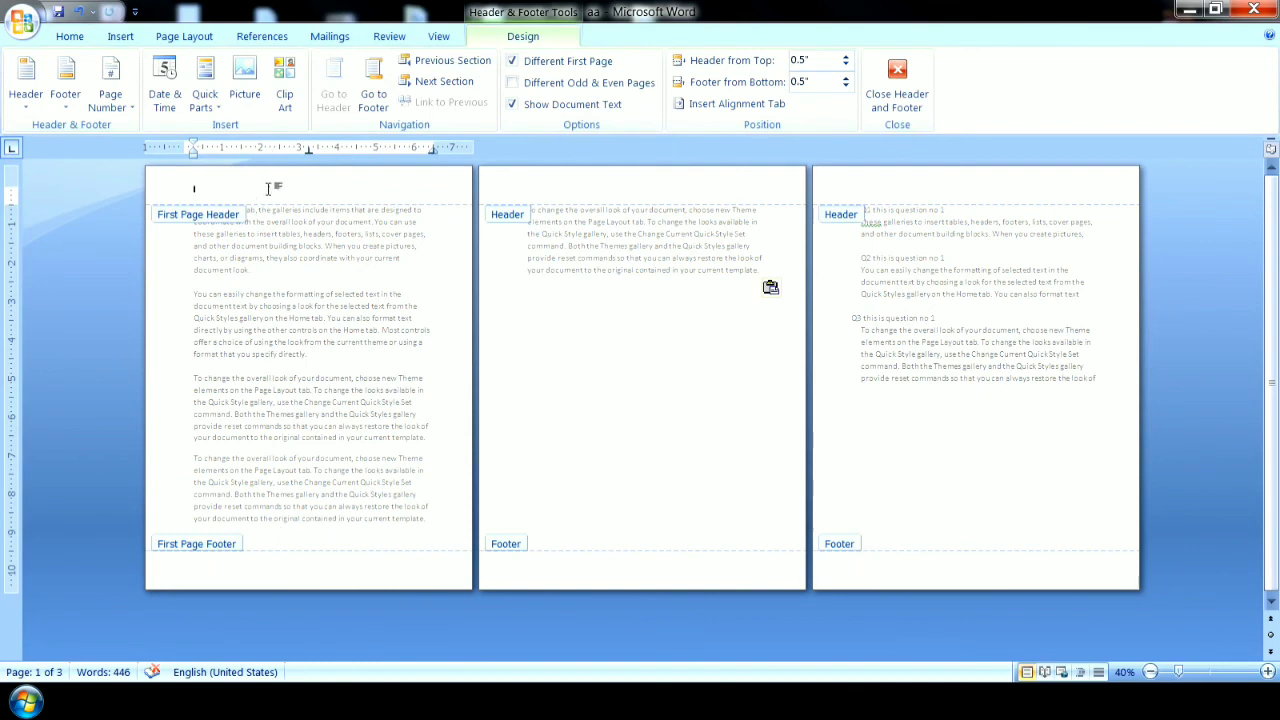
double_click(320, 360)
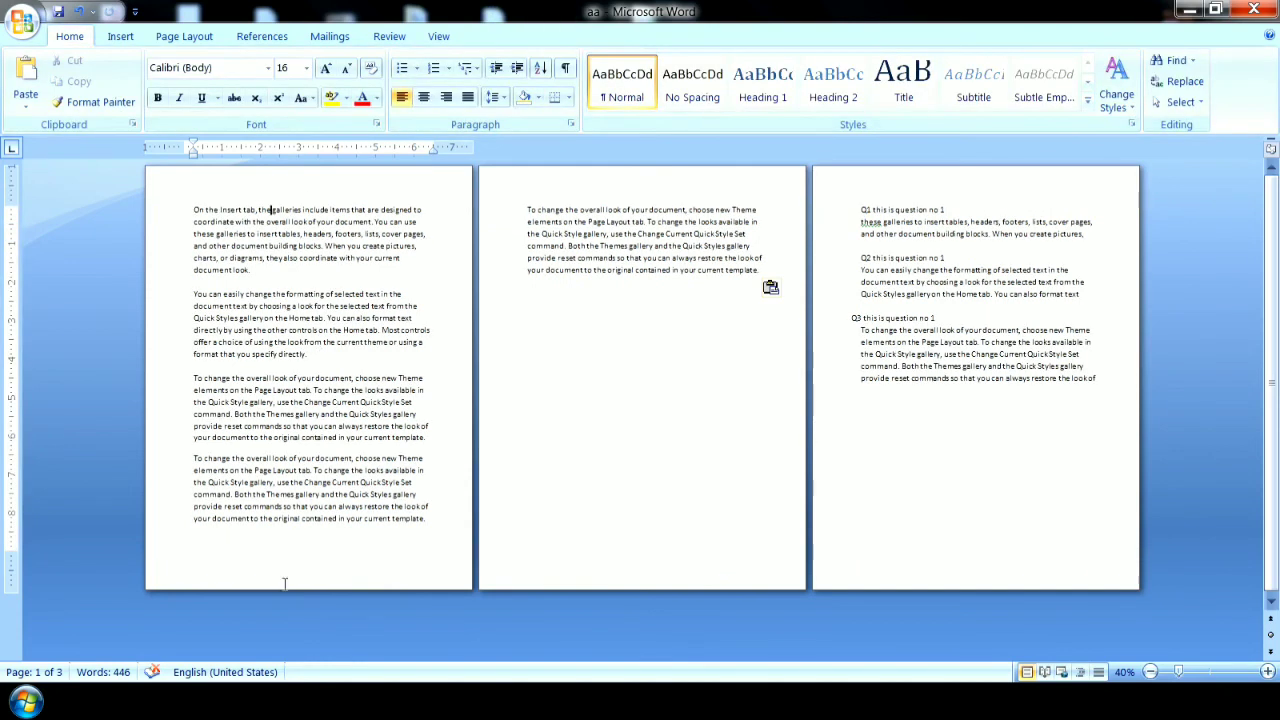
double_click(252, 187)
double_click(282, 300)
drag(195, 213, 428, 520)
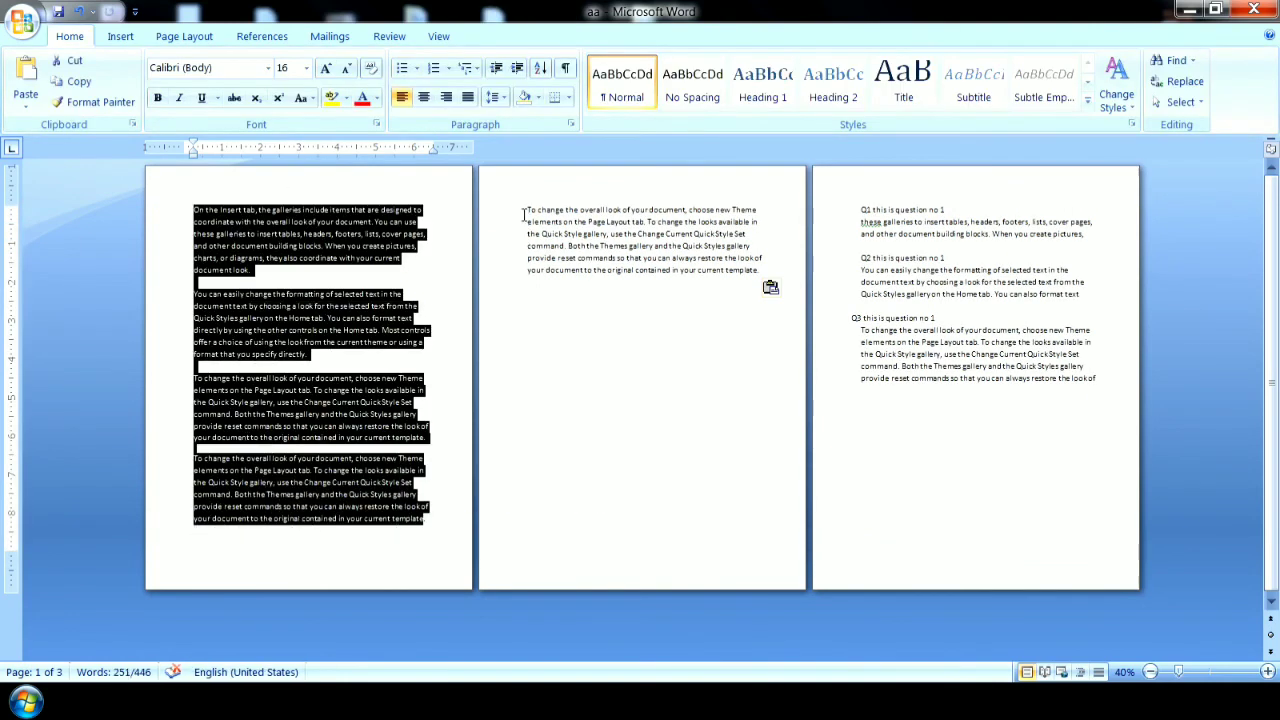
drag(523, 215, 681, 286)
drag(860, 210, 871, 380)
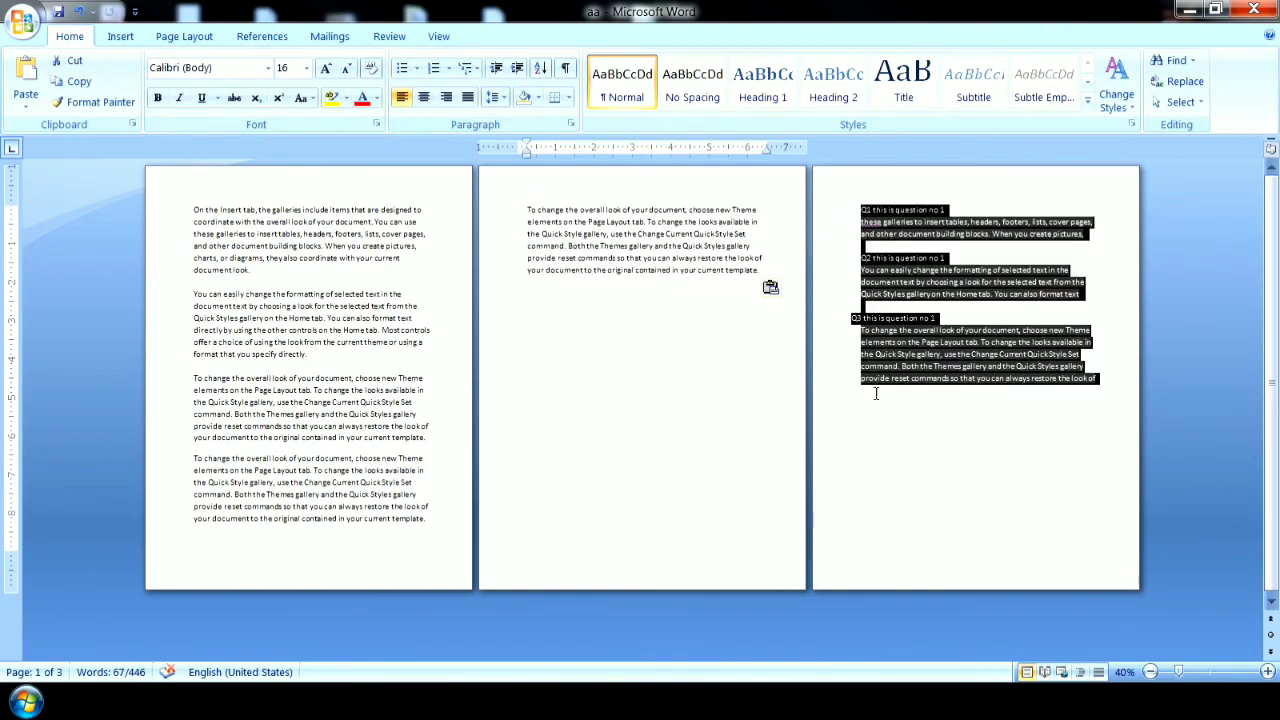
click(306, 470)
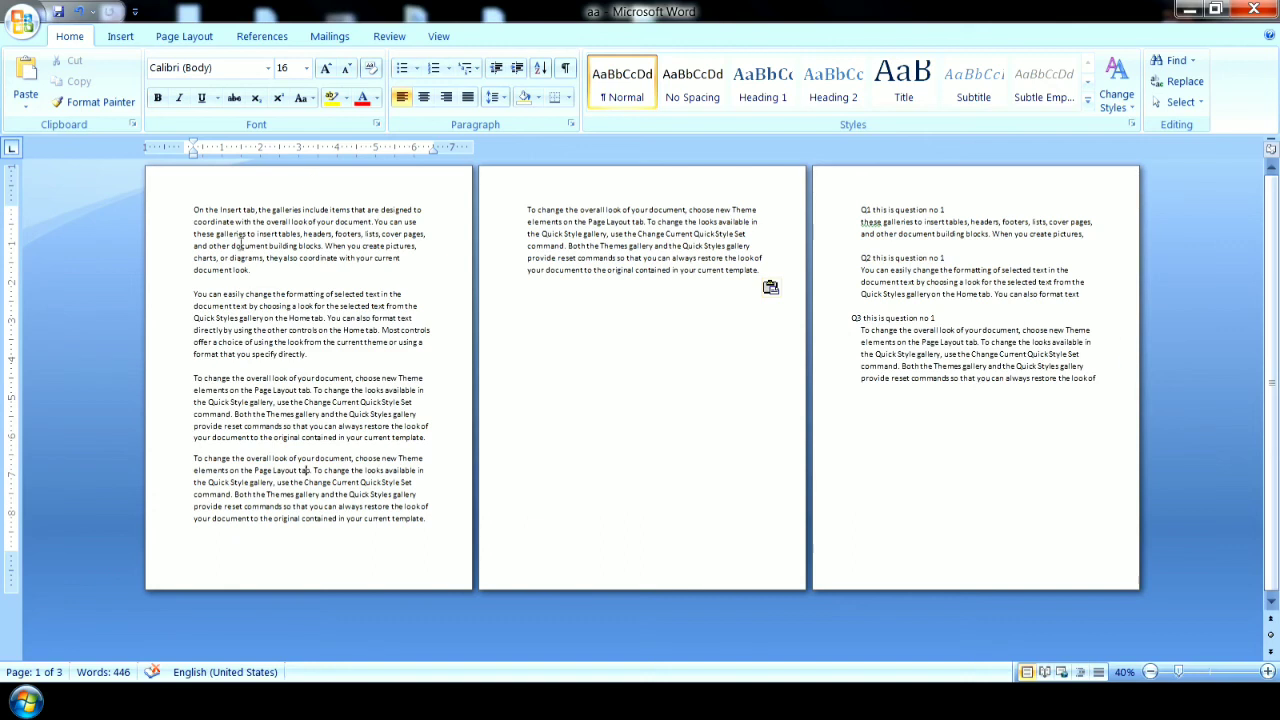
drag(264, 183, 330, 184)
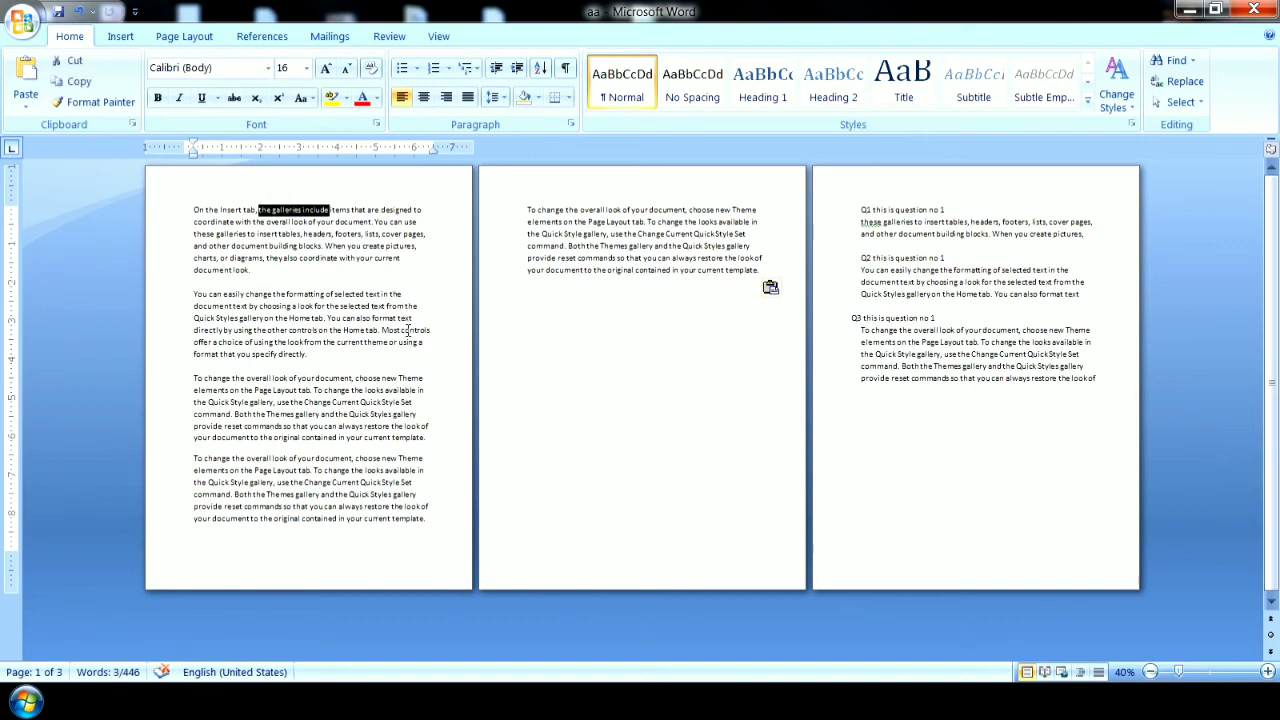
click(605, 180)
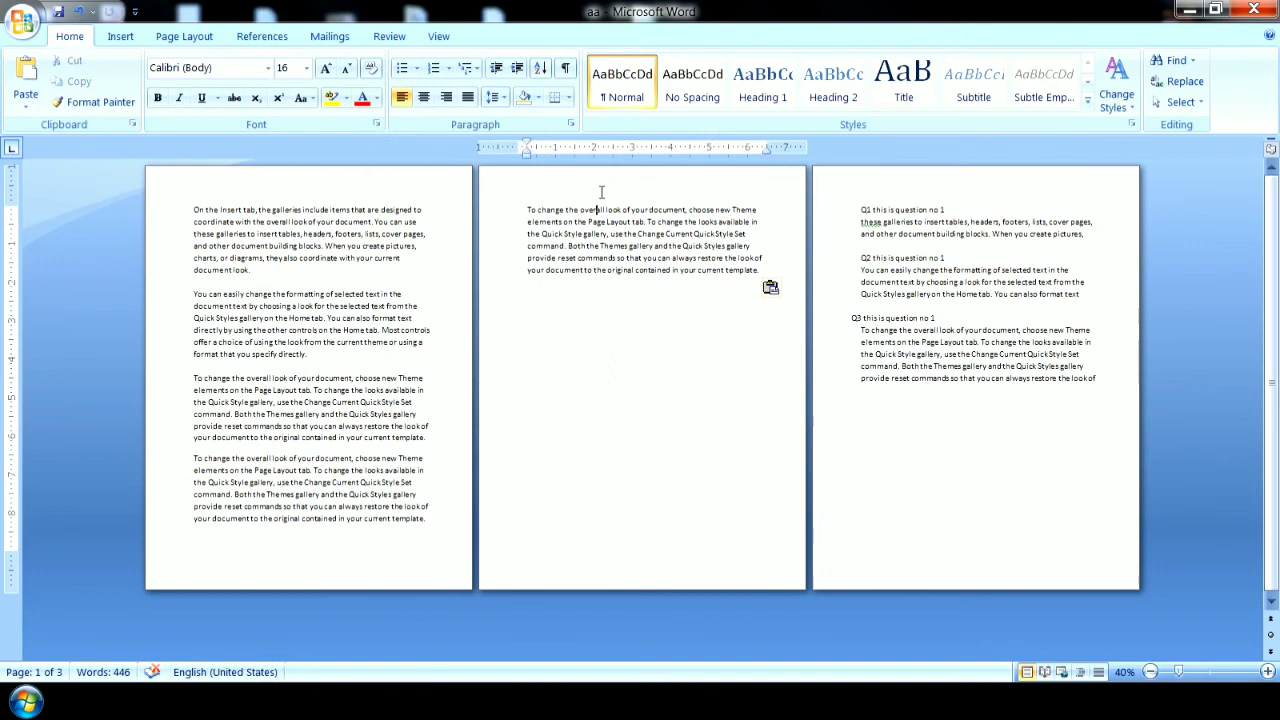
click(934, 181)
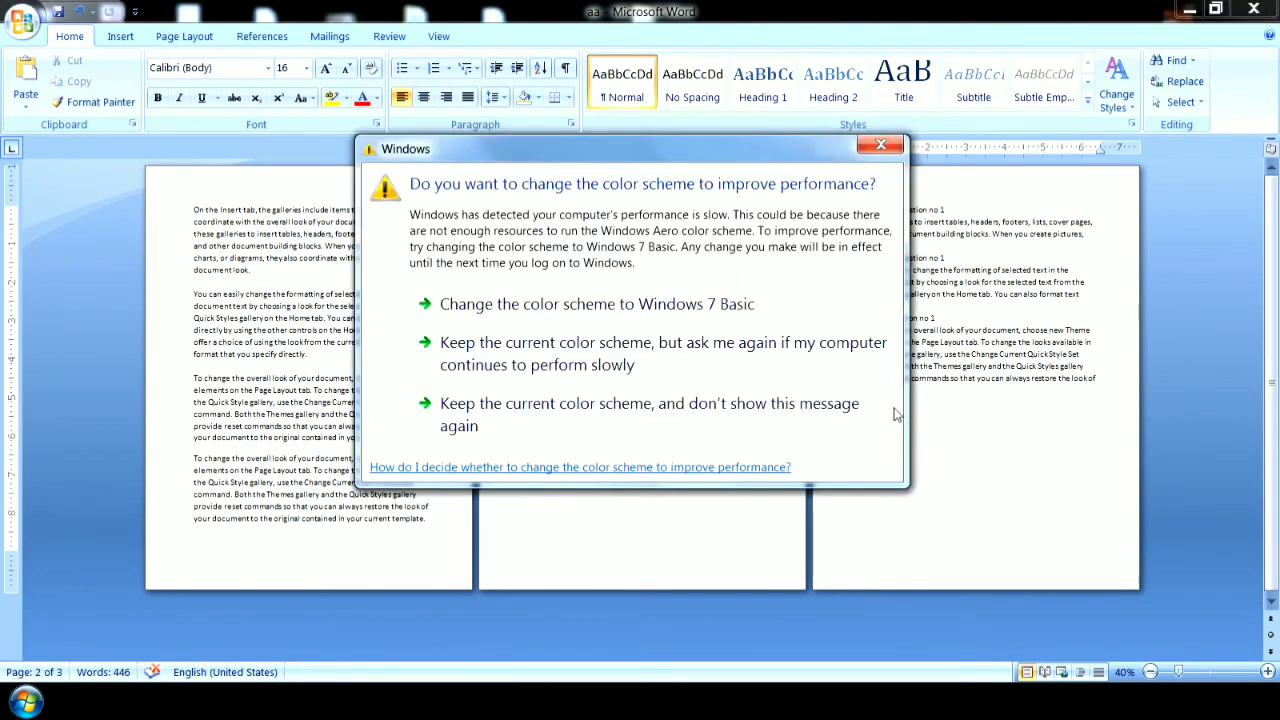
Turn off Different First Page, then give all pages a shared header reading "computer" and placeholder footer text.
click(881, 146)
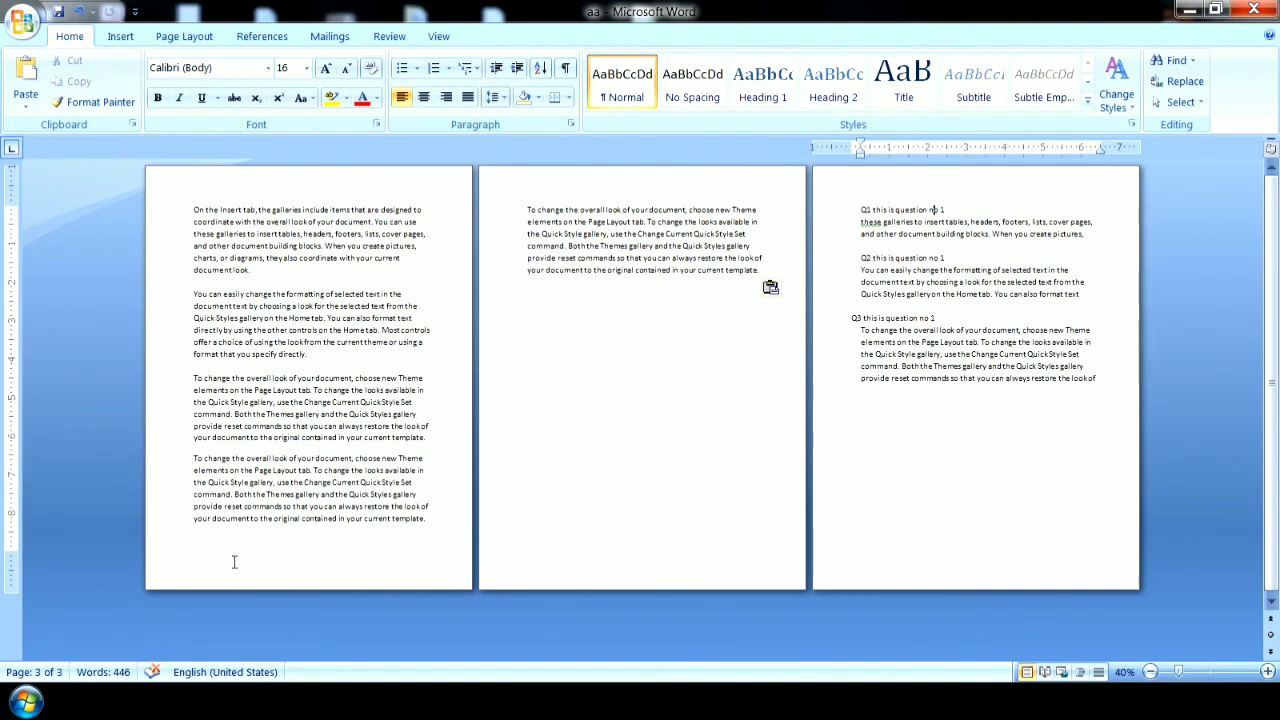
double_click(285, 168)
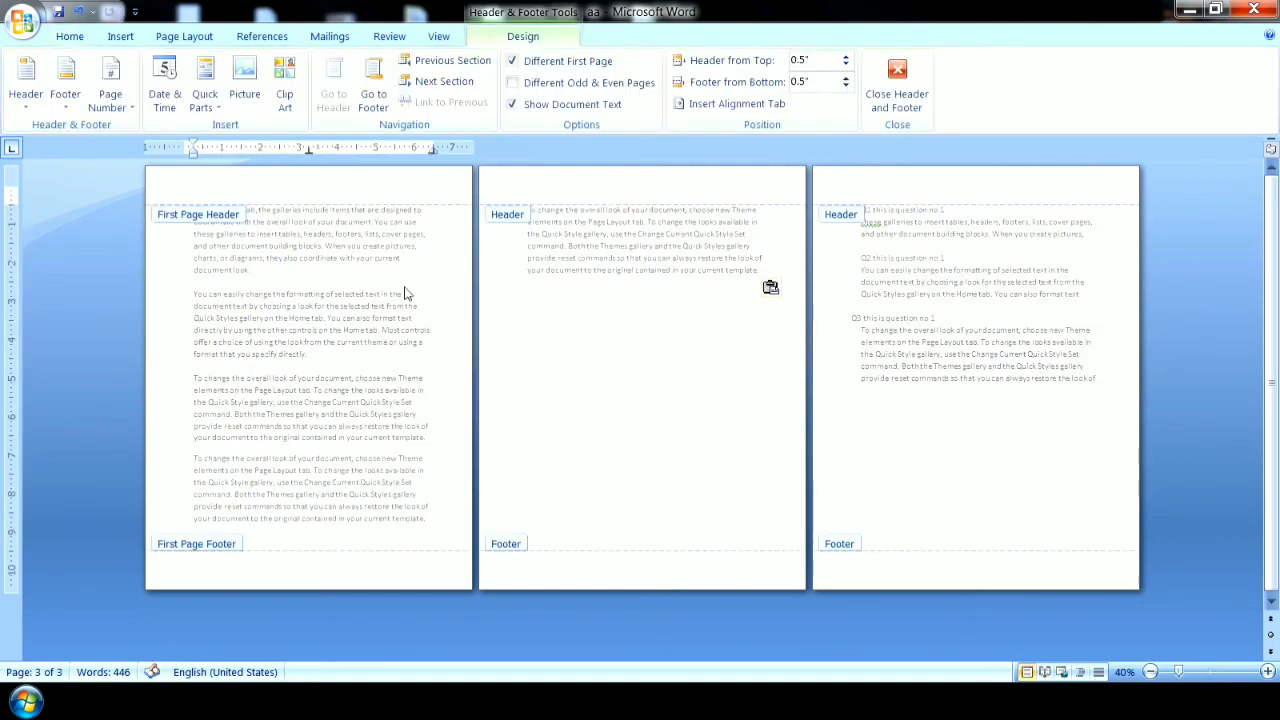
click(512, 61)
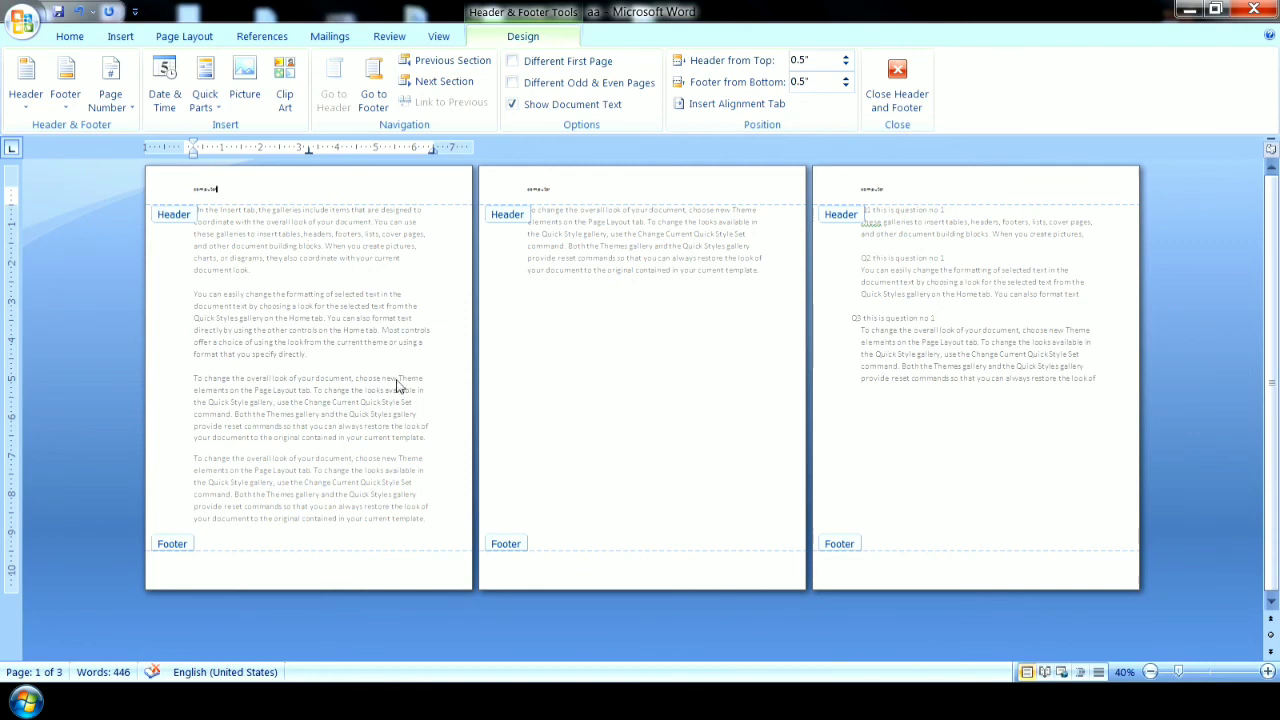
click(239, 571)
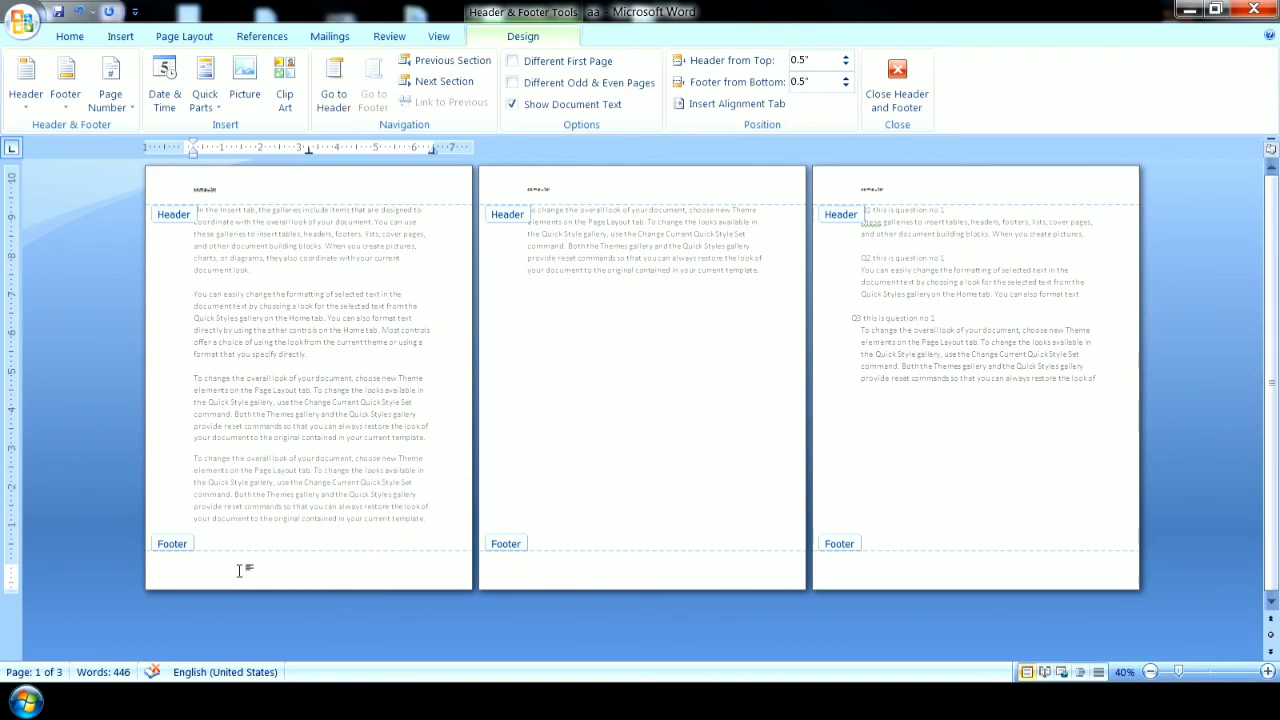
text(fgdfgdfgdfgdfgdf)
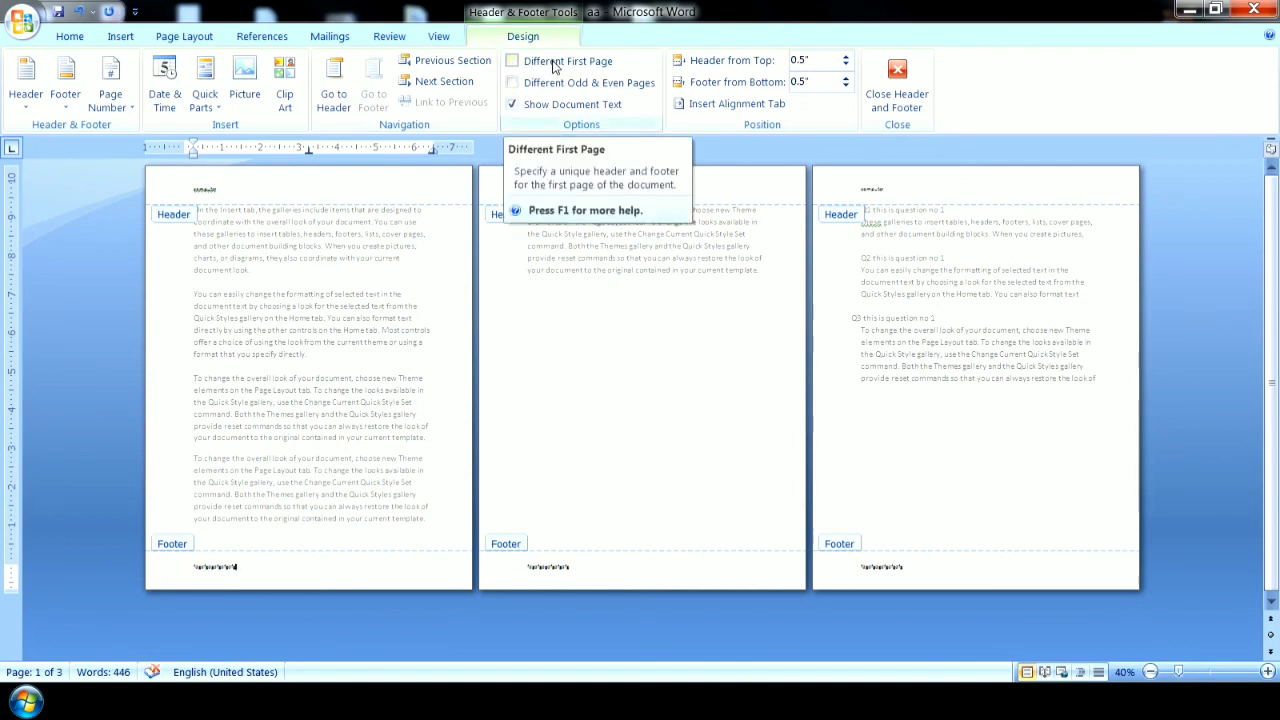
Turn on Different First Page and enter separate placeholder text in the first page's header and footer.
click(513, 62)
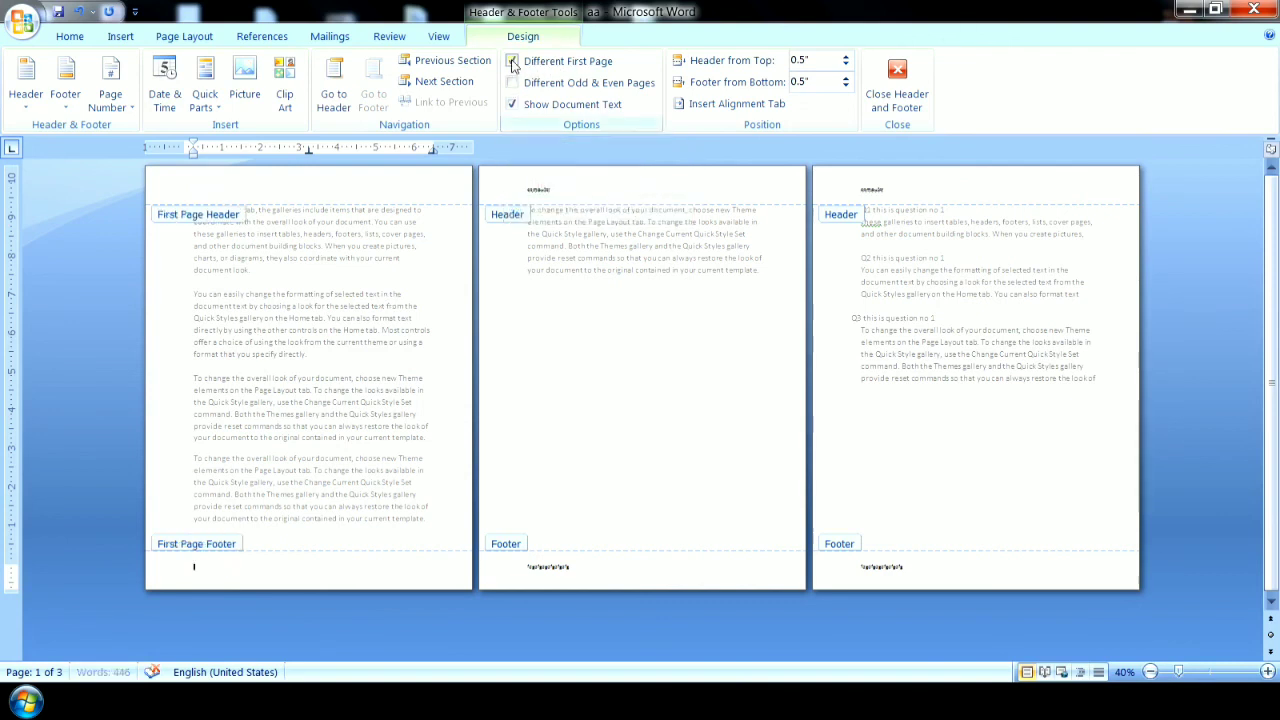
click(256, 185)
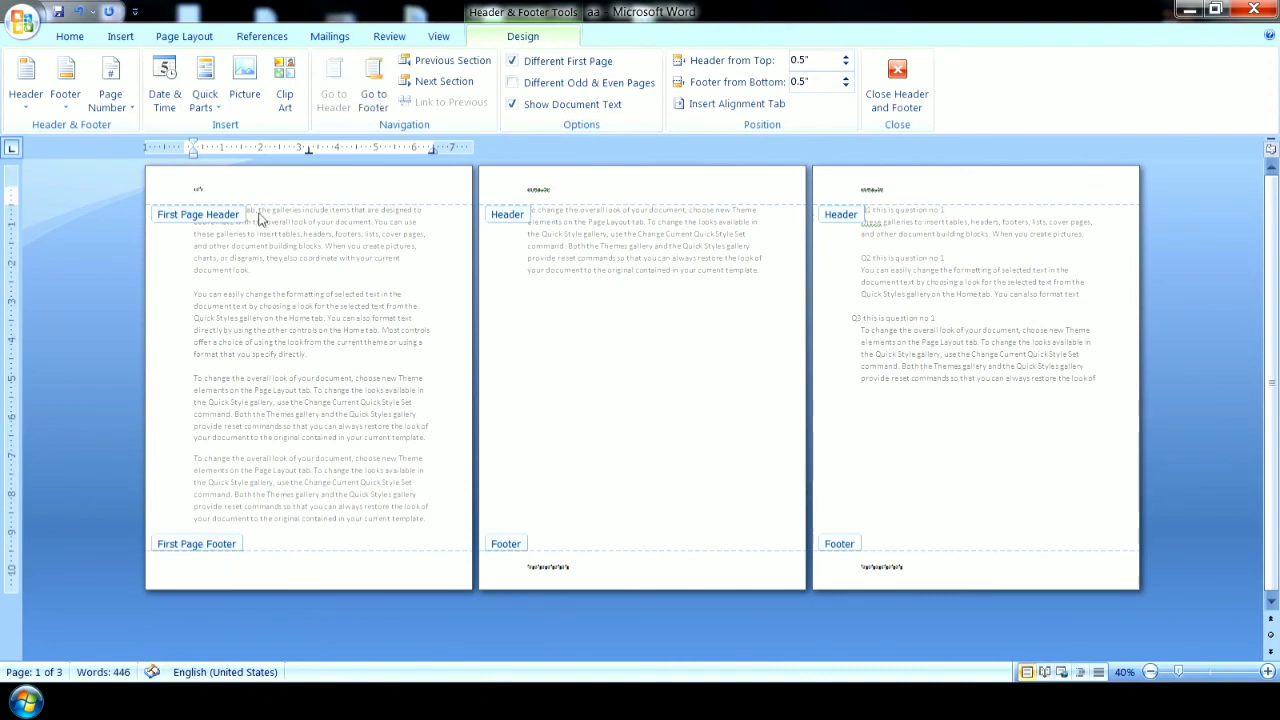
click(228, 572)
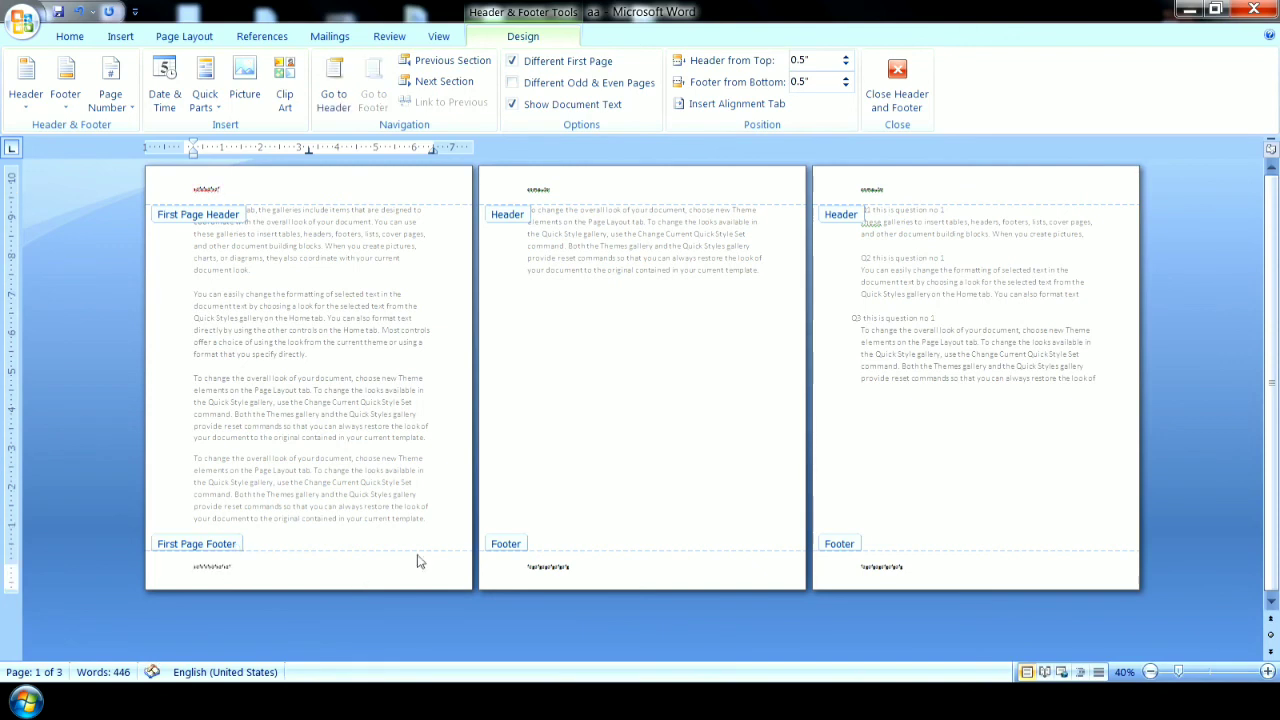
Extend the second page's header and footer with repeated "sdf" placeholder text, and return to the document body.
click(598, 191)
text(sdfsdfsdfsdf)
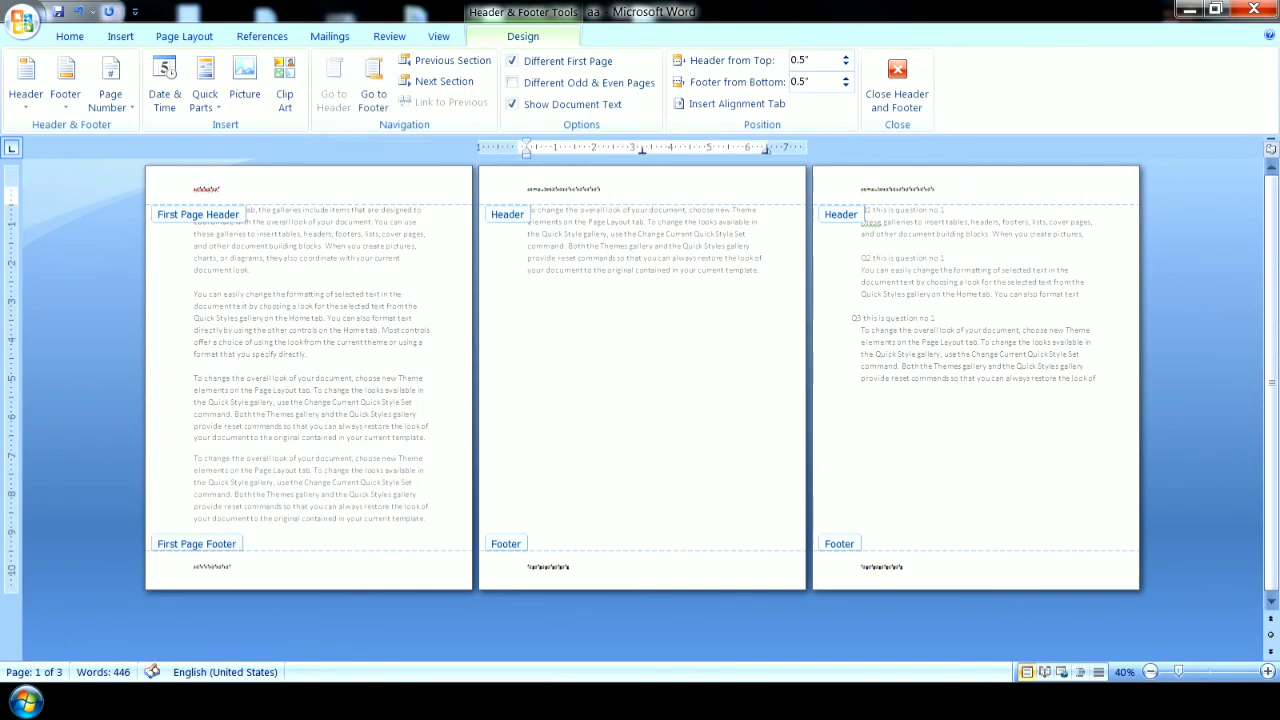
text(sdf)
click(591, 566)
text(sdf)
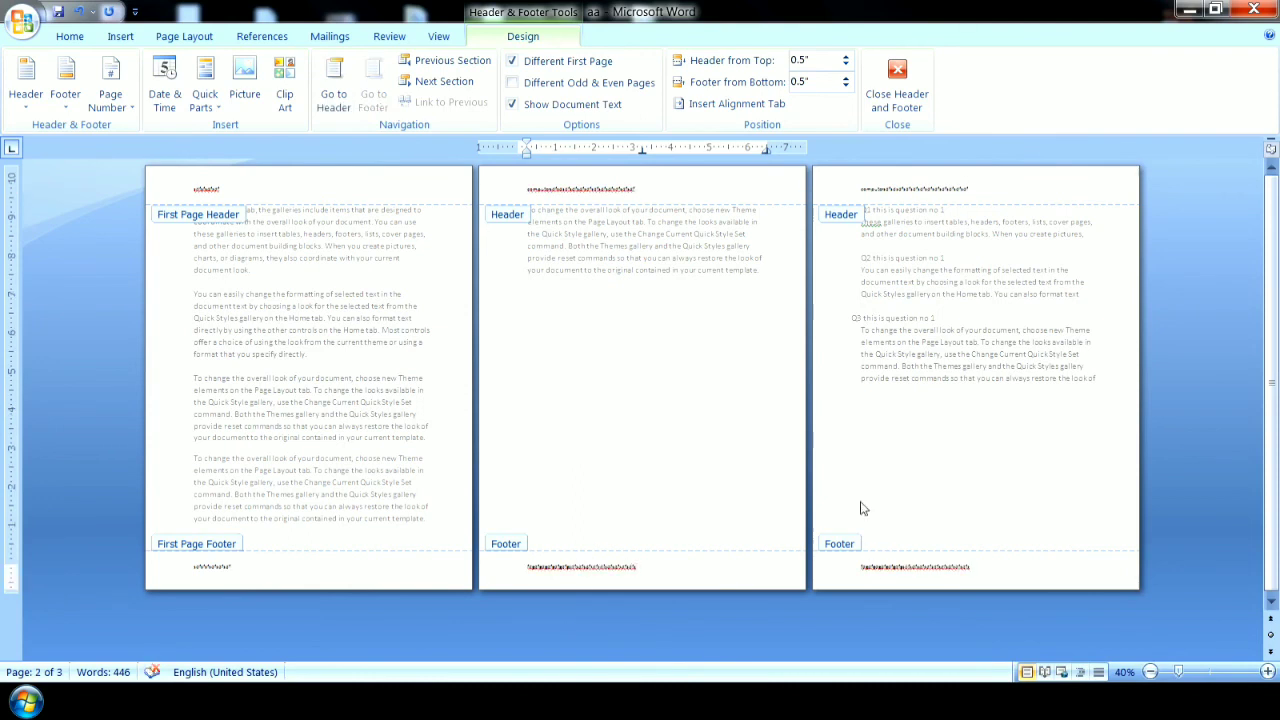
double_click(869, 432)
triple_click(878, 420)
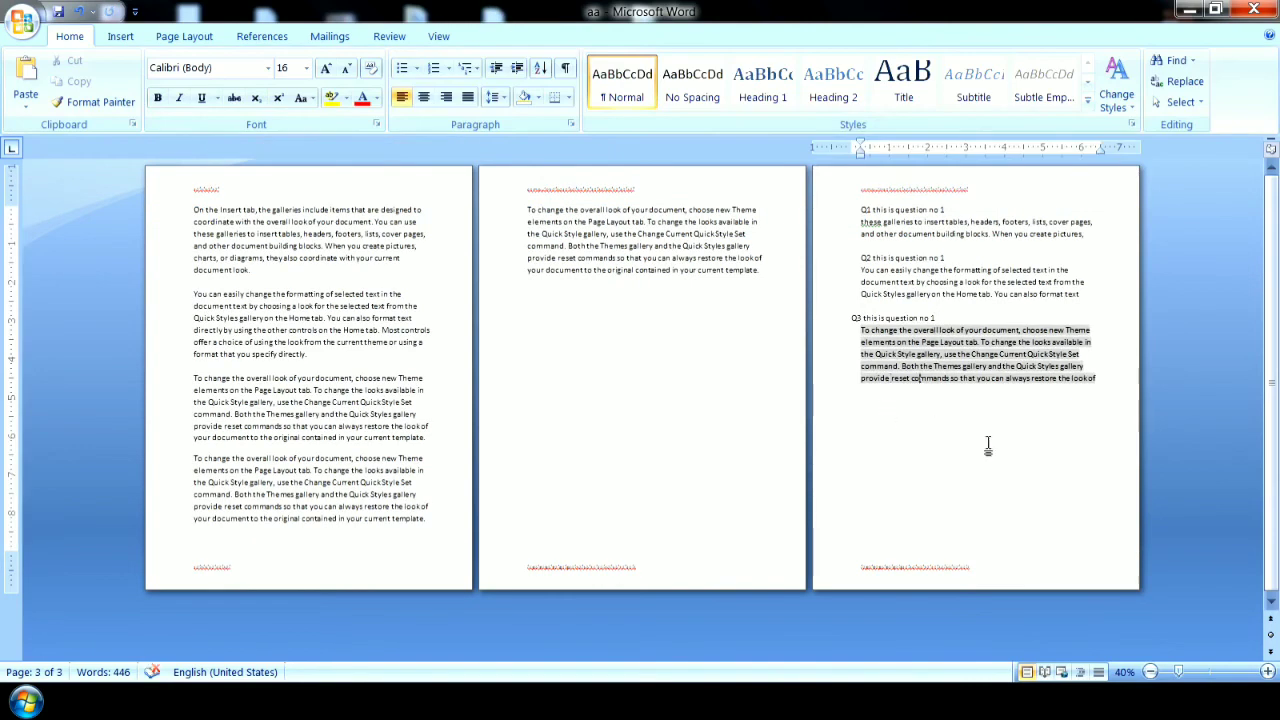
Insert a blank page after the Q3 passage at the end of the document.
click(1100, 384)
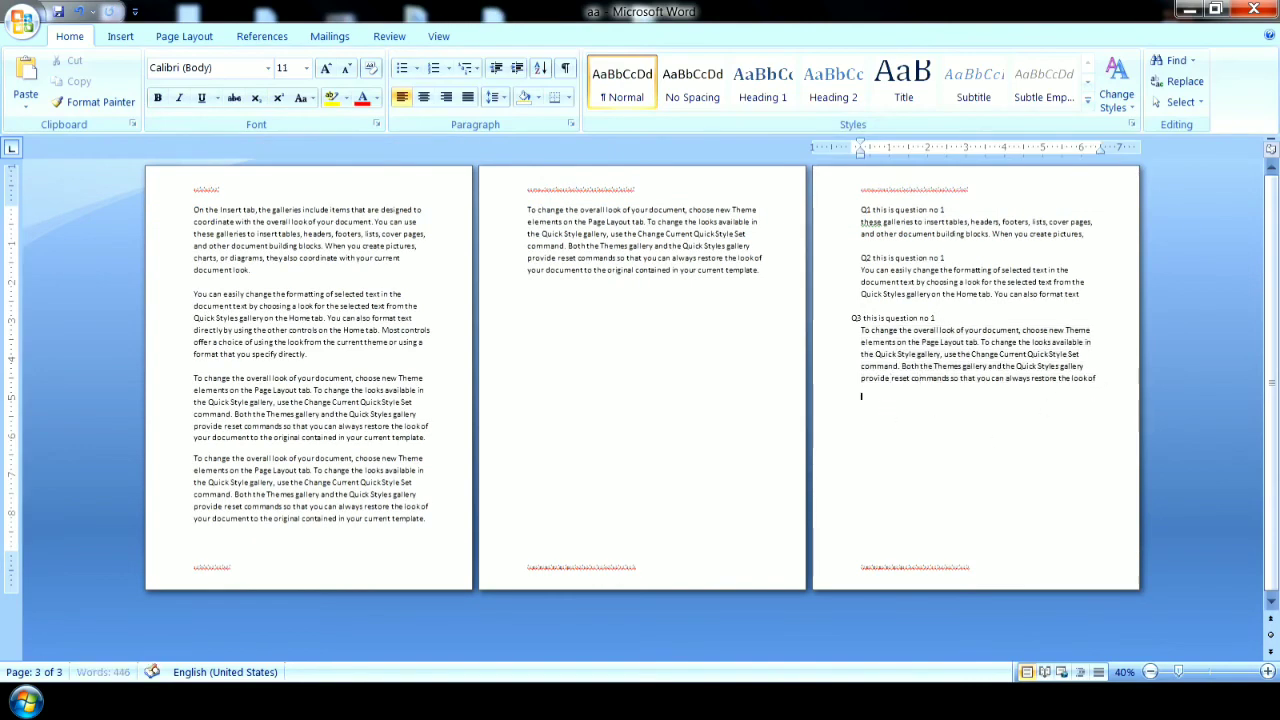
click(118, 35)
click(65, 85)
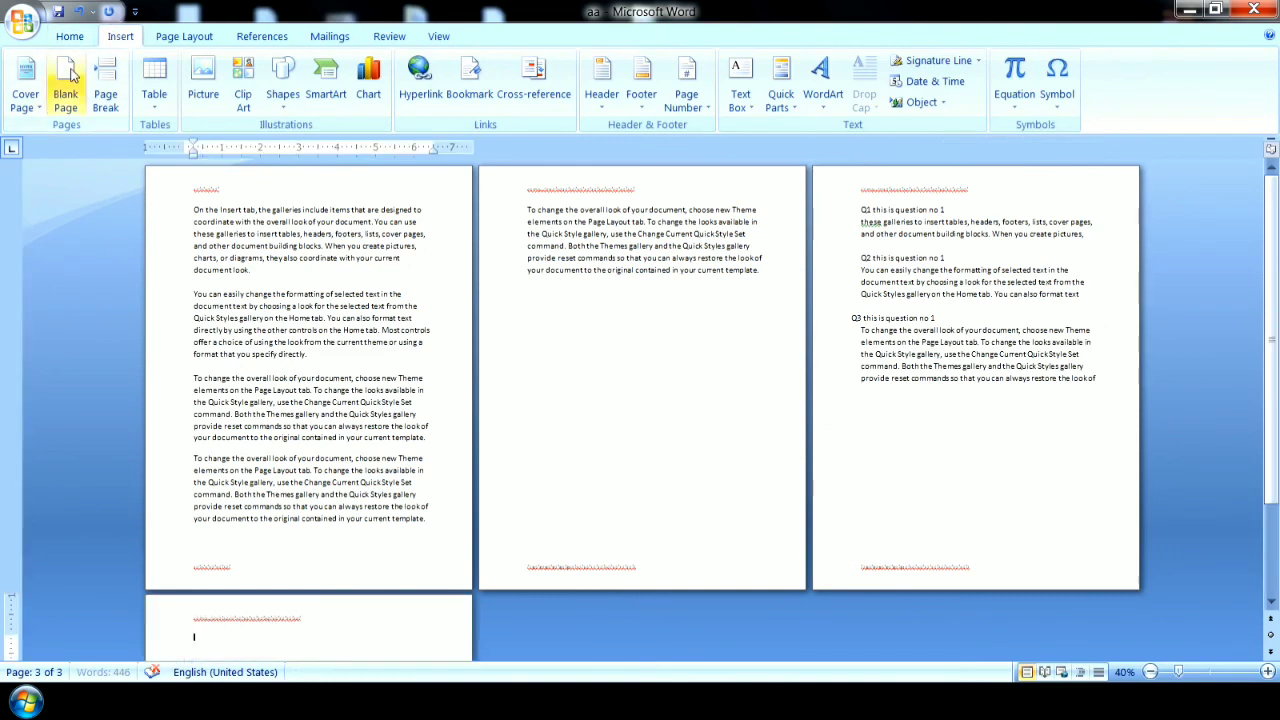
click(1150, 672)
click(1150, 672)
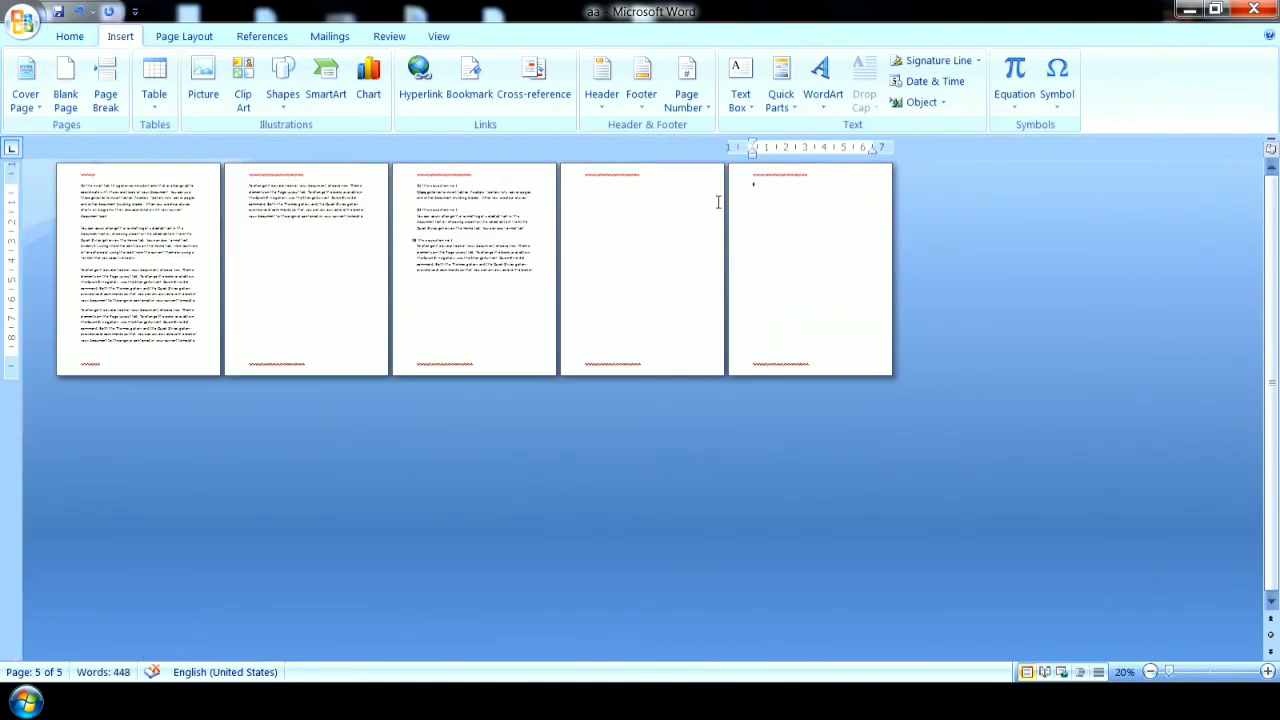
Turn on Different Odd & Even Pages for headers and footers, and enter placeholder text in the second page's even header.
double_click(650, 177)
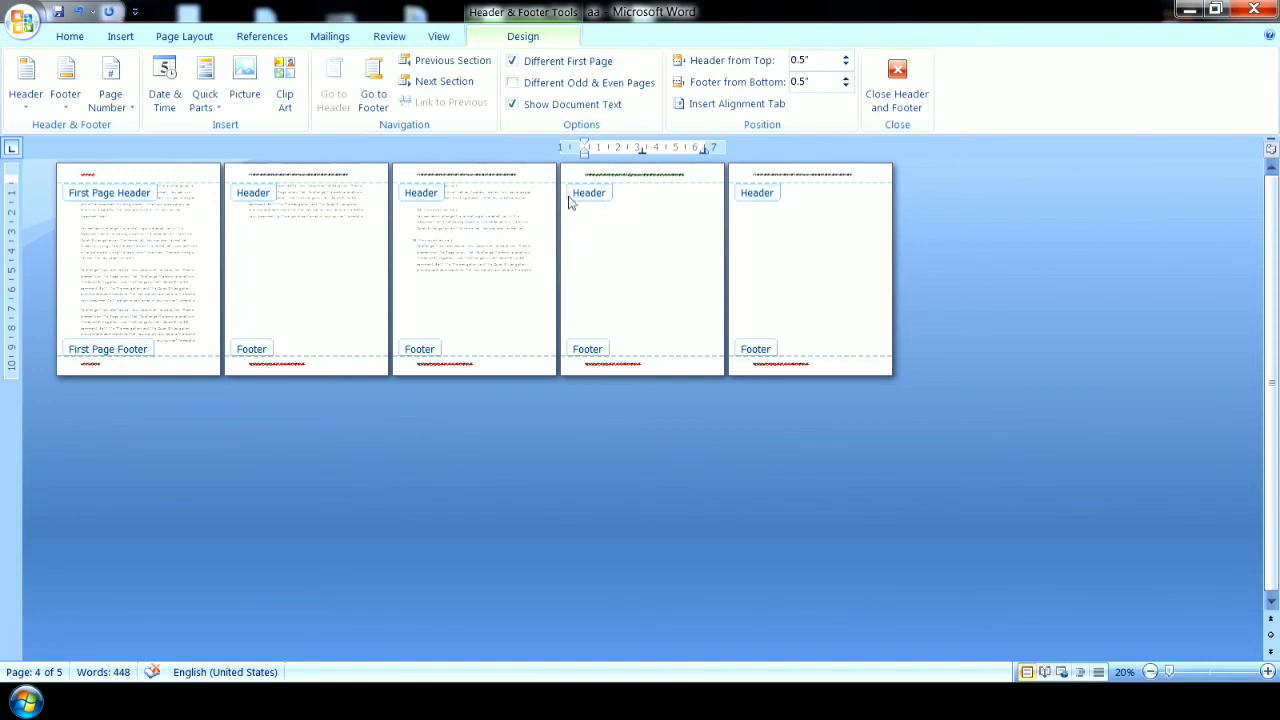
click(513, 83)
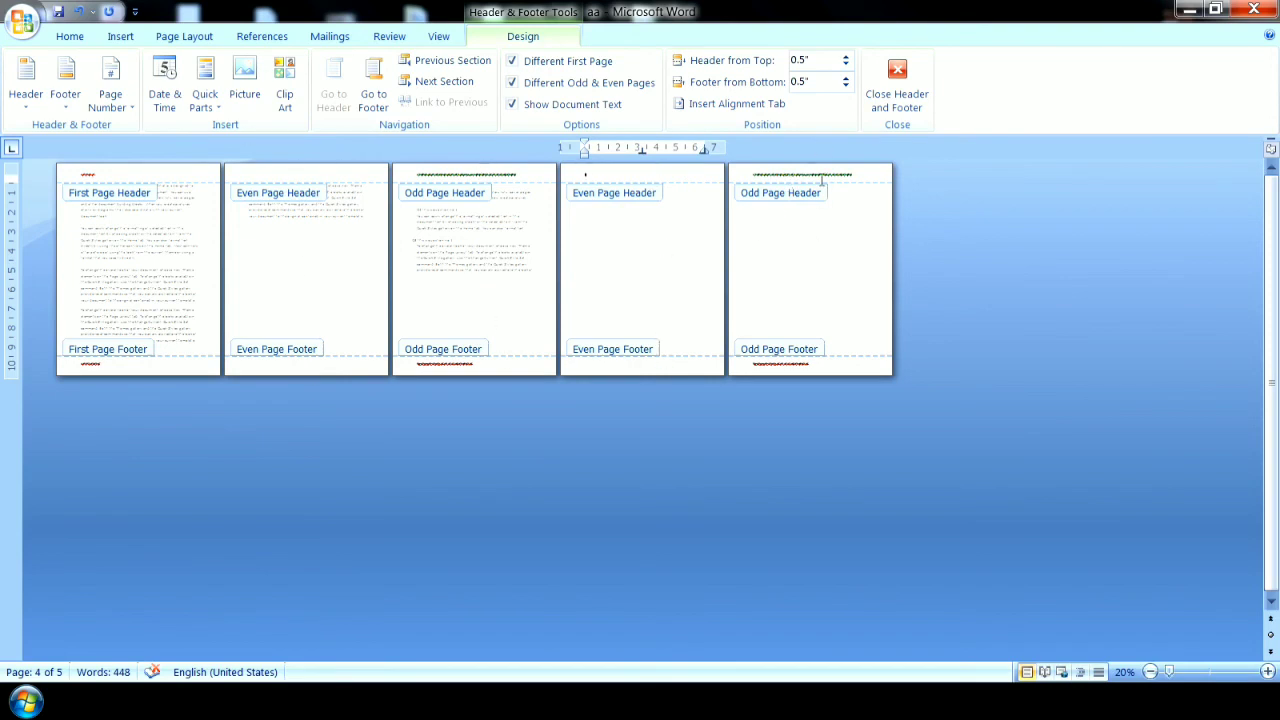
click(316, 172)
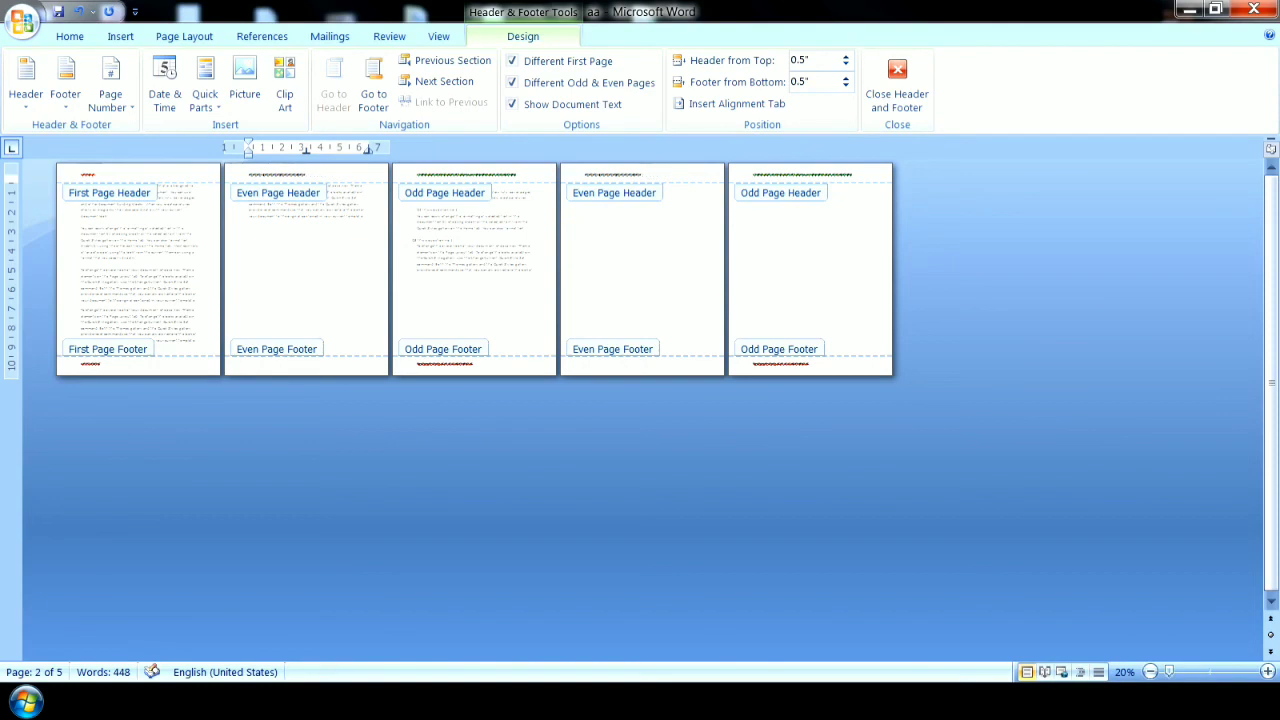
Delete the placeholder text from the even page header and return to the document body.
key(BackSpace)
key(BackSpace)
key(BackSpace)
key(BackSpace)
key(BackSpace)
key(BackSpace)
key(BackSpace)
key(BackSpace)
key(BackSpace)
key(BackSpace)
key(BackSpace)
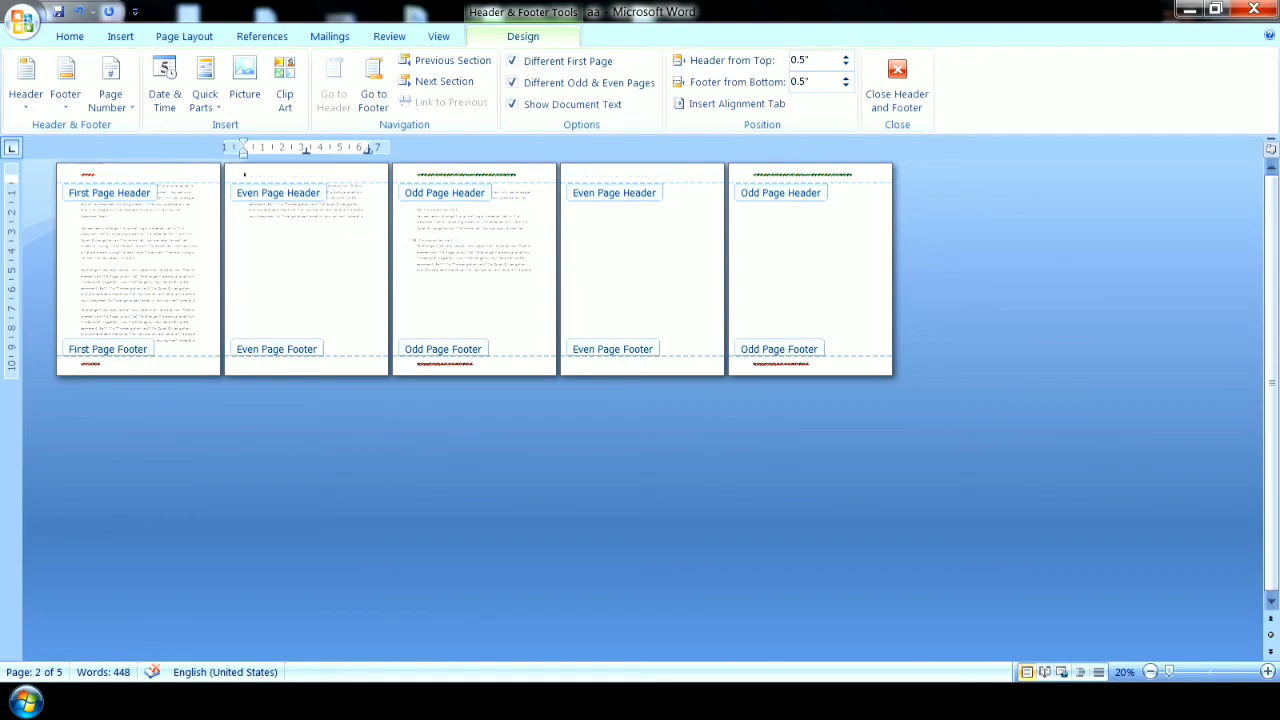
double_click(508, 278)
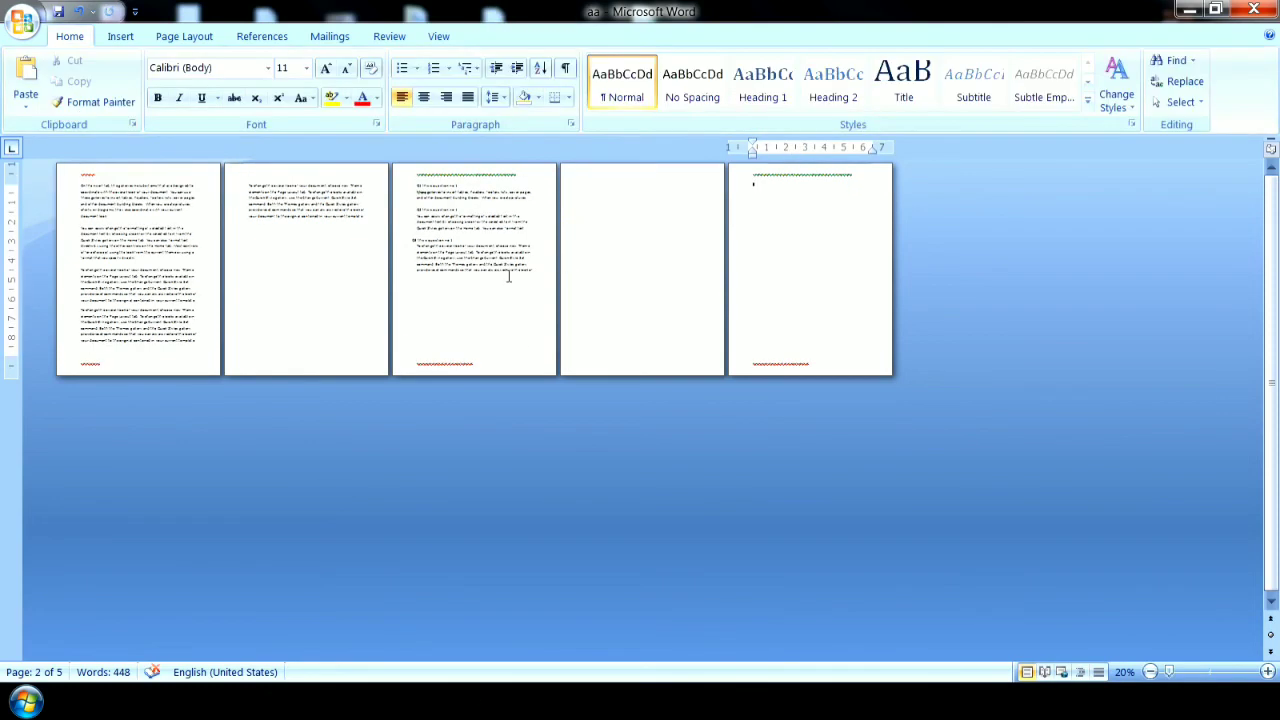
Select the entire body content of the document and delete it.
click(120, 36)
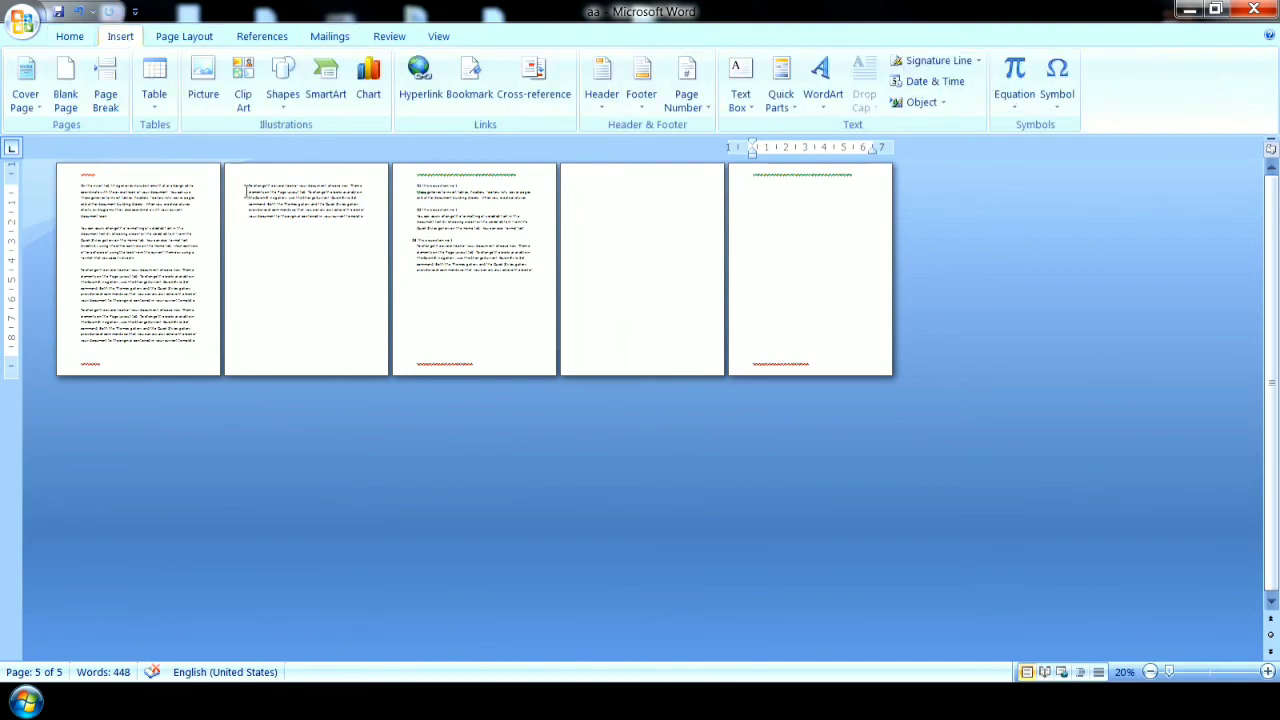
click(1267, 672)
click(1267, 672)
click(1267, 672)
click(1267, 672)
click(1267, 672)
click(1267, 672)
click(1267, 672)
click(1267, 672)
click(1267, 672)
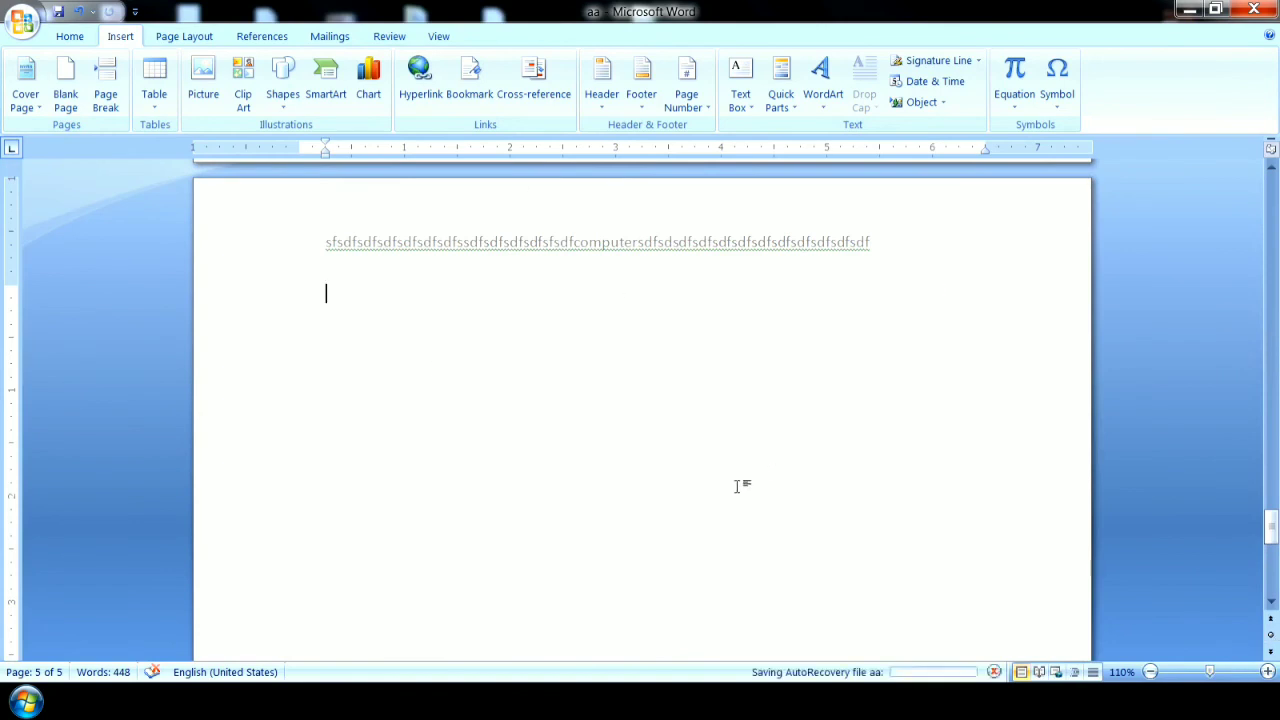
key(ctrl+a)
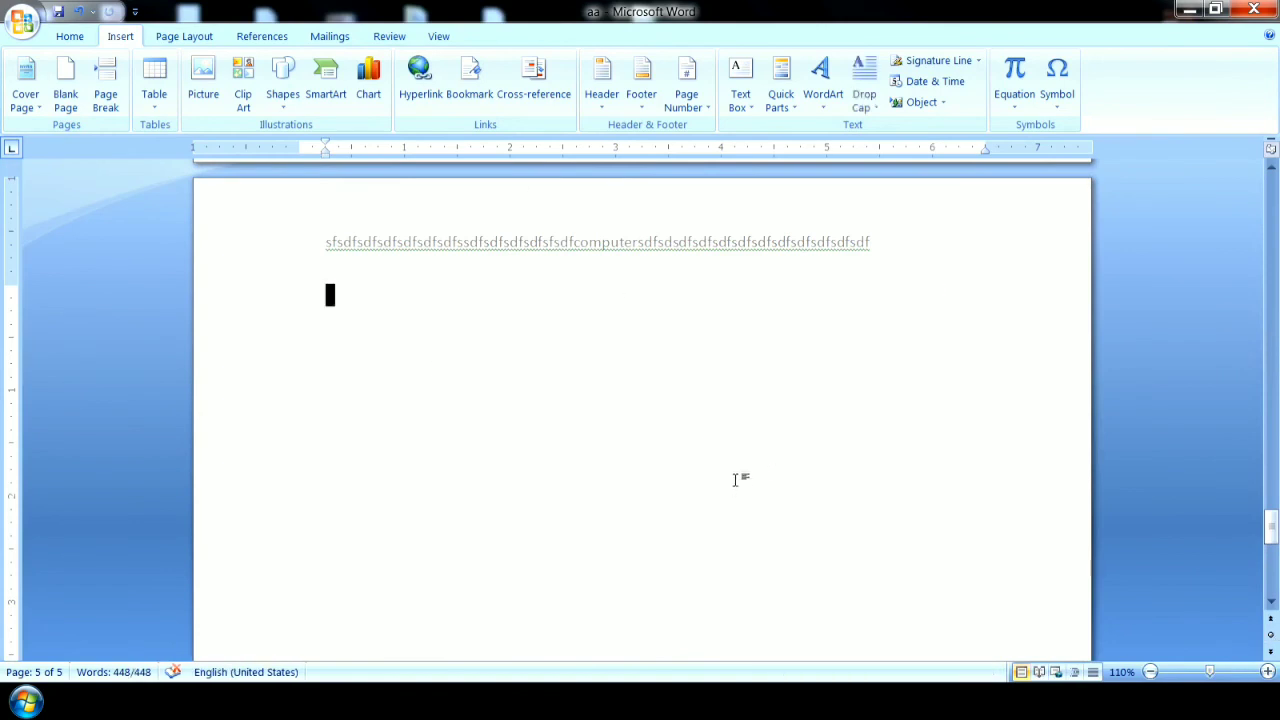
key(Delete)
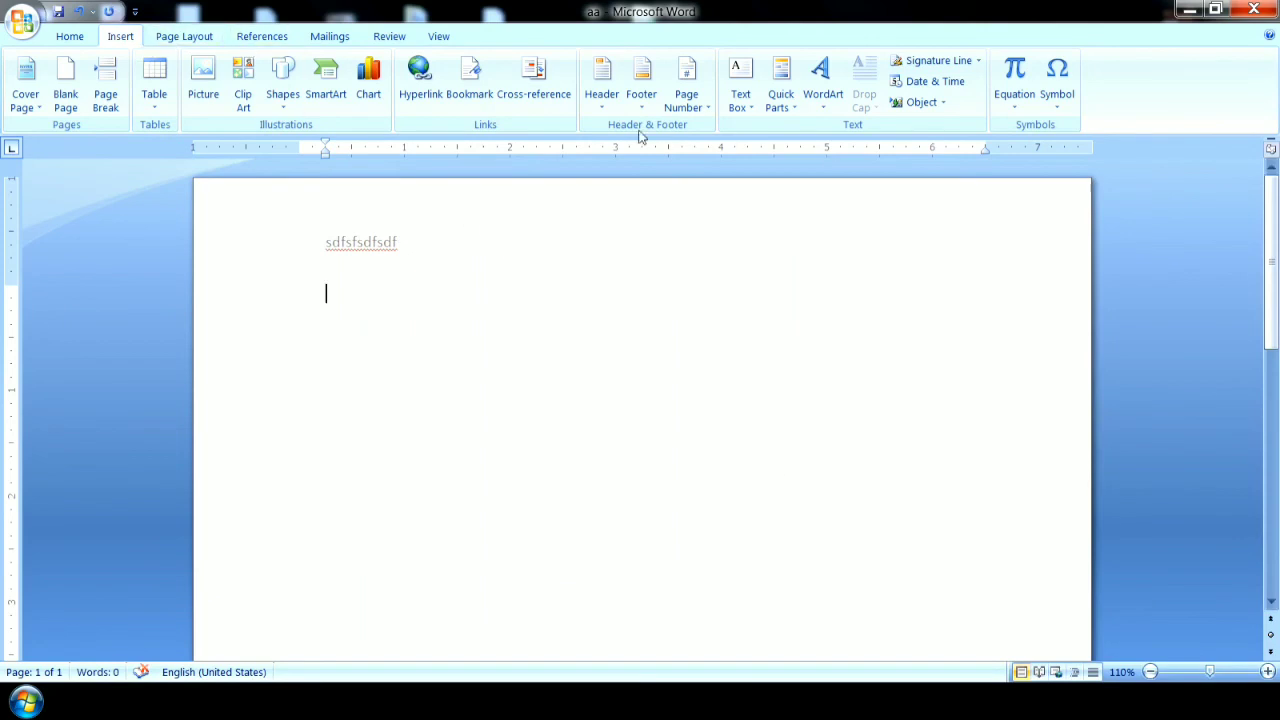
Replace the first page header with the built-in design containing a single "[Type text]" placeholder, and return to the document body.
click(604, 108)
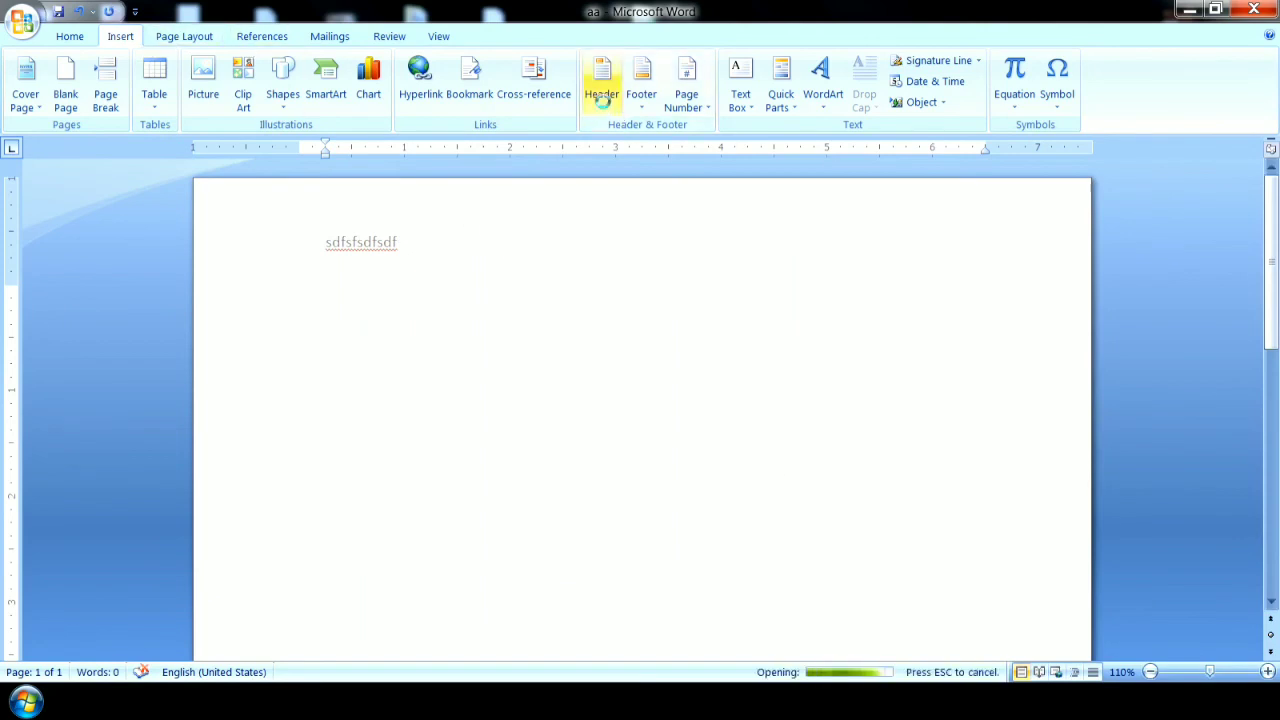
click(651, 198)
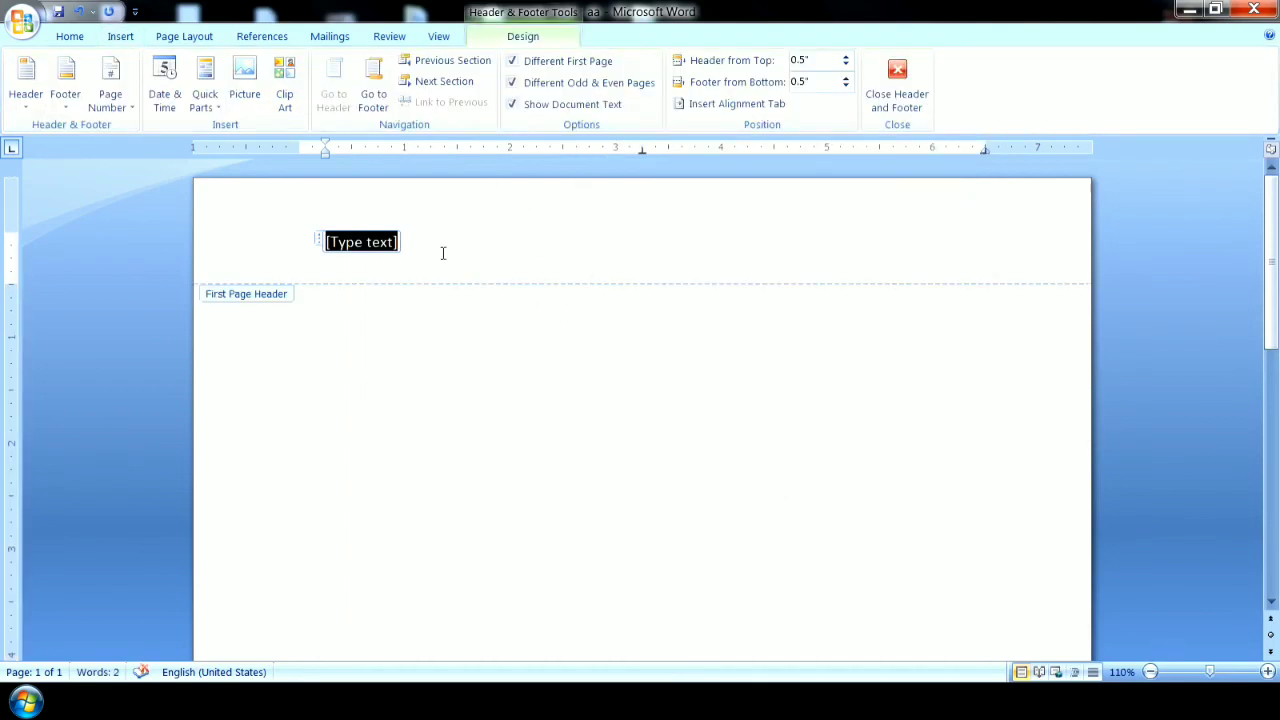
click(120, 37)
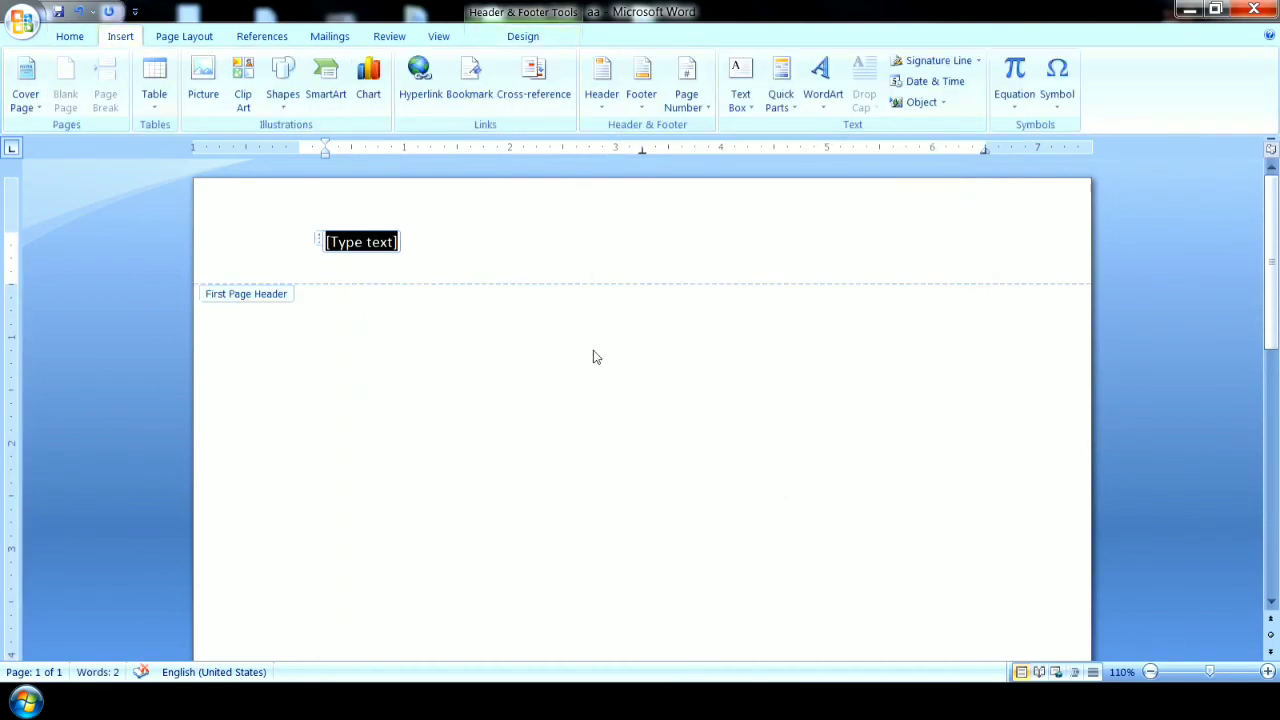
drag(1277, 289, 1277, 535)
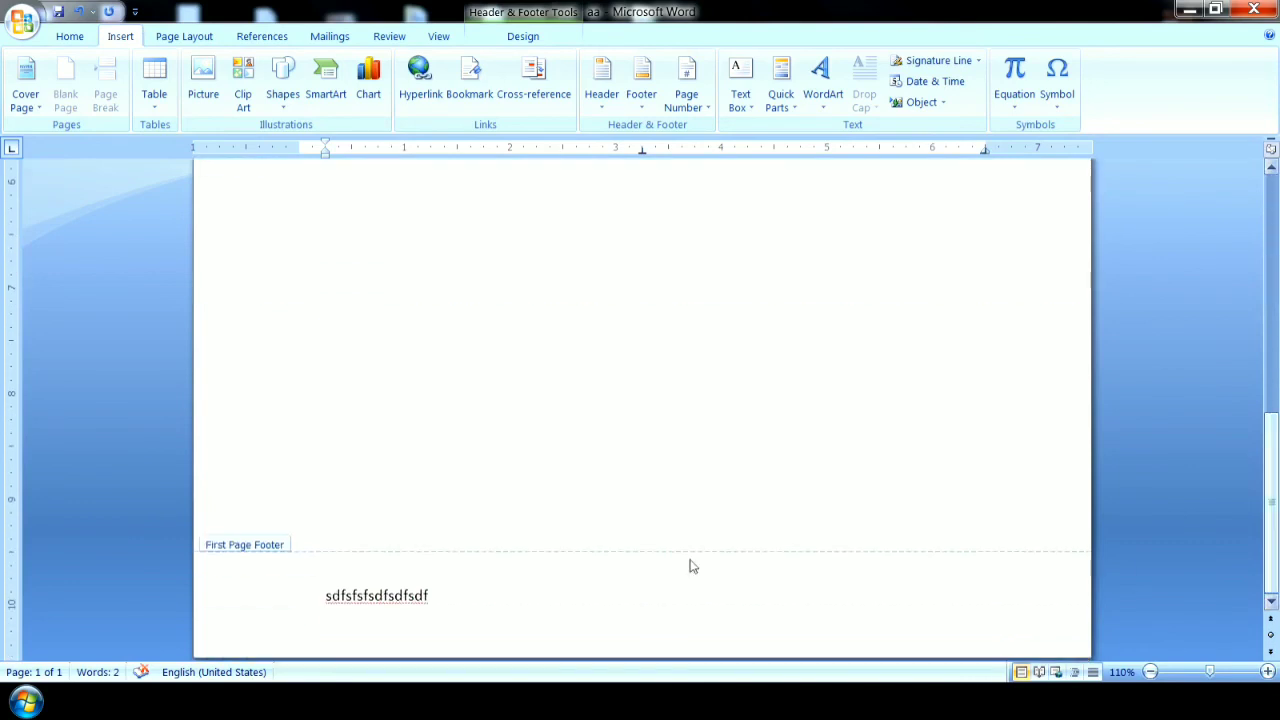
double_click(612, 233)
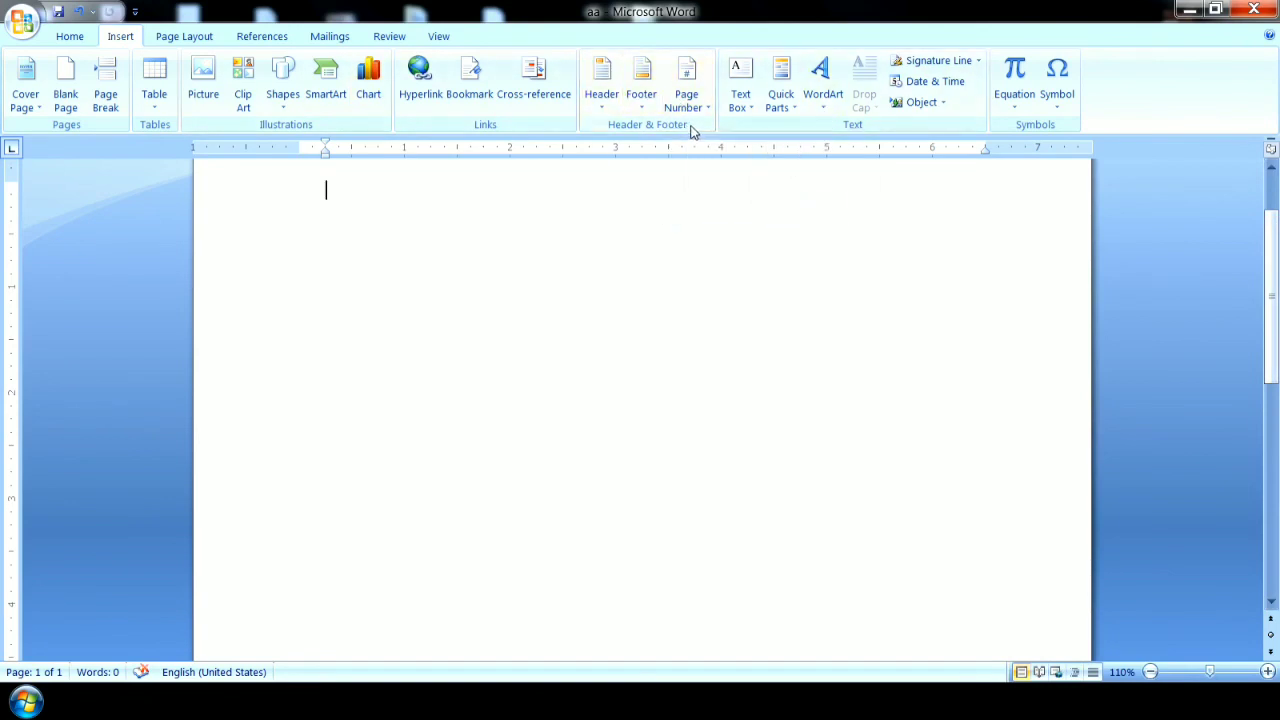
click(1150, 672)
click(1150, 672)
click(1150, 672)
click(1150, 672)
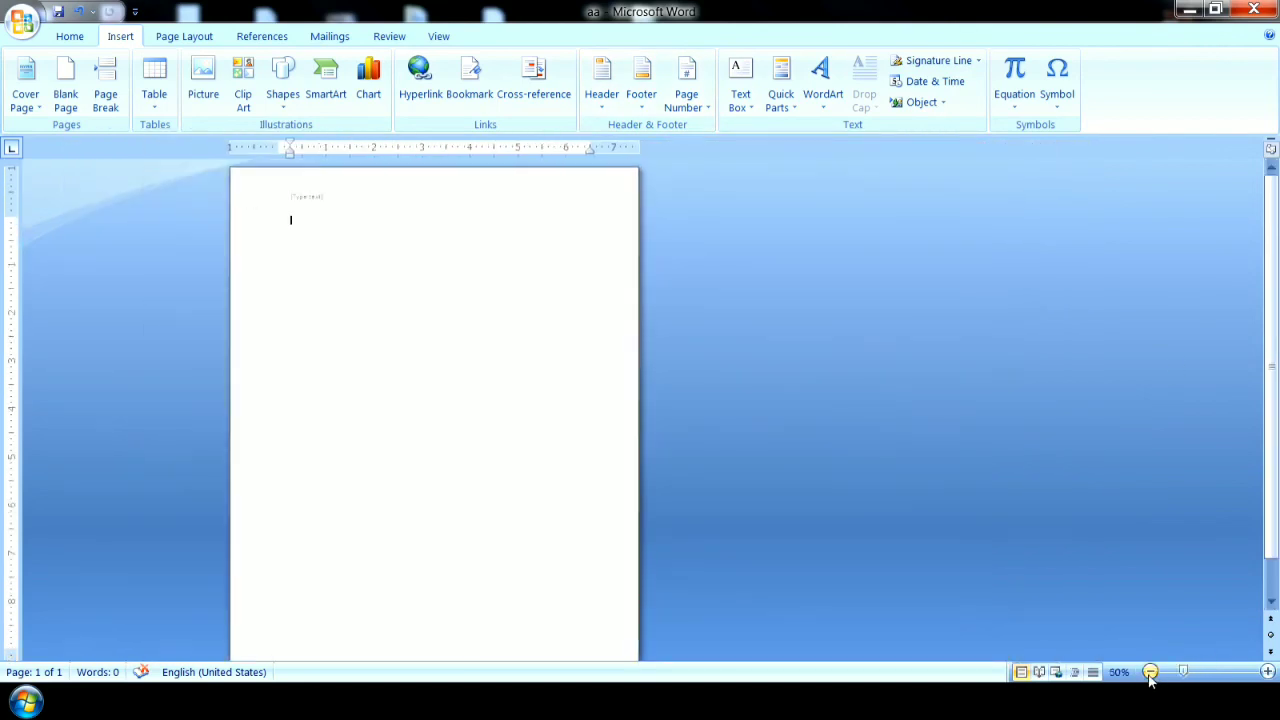
Try to remove the existing header and footer from the first page, and return to the document body.
click(1150, 672)
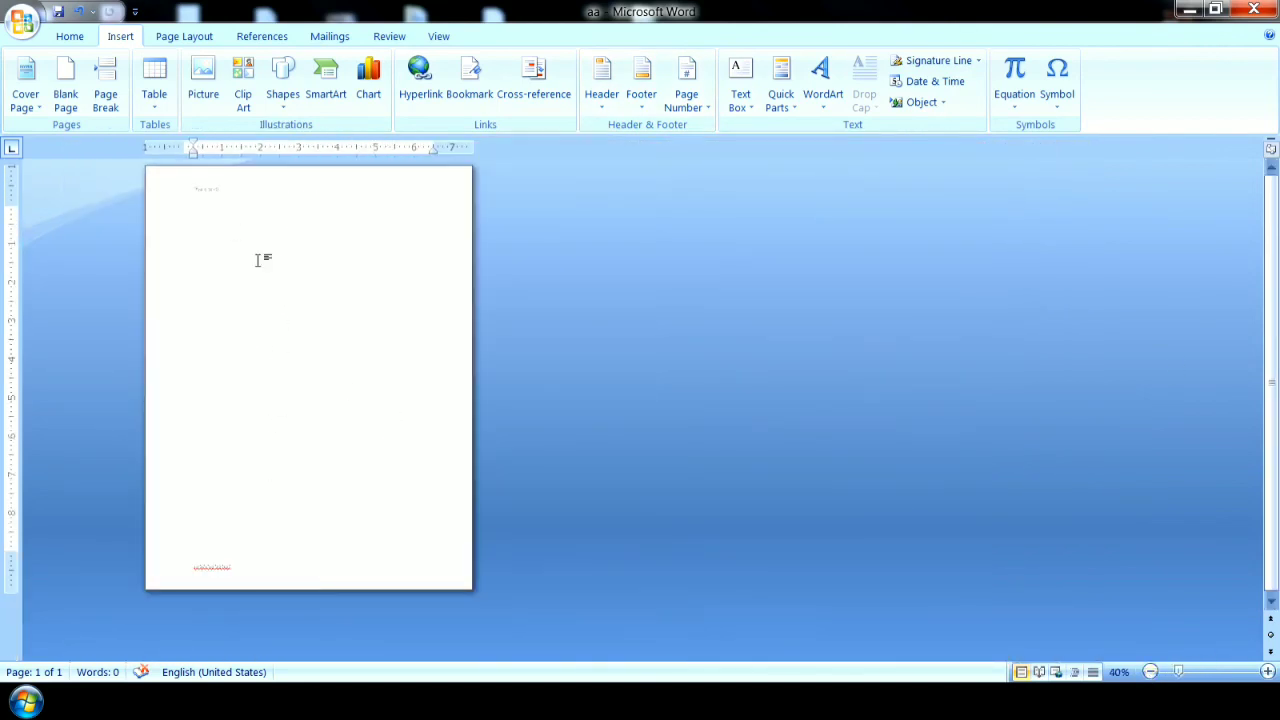
double_click(230, 193)
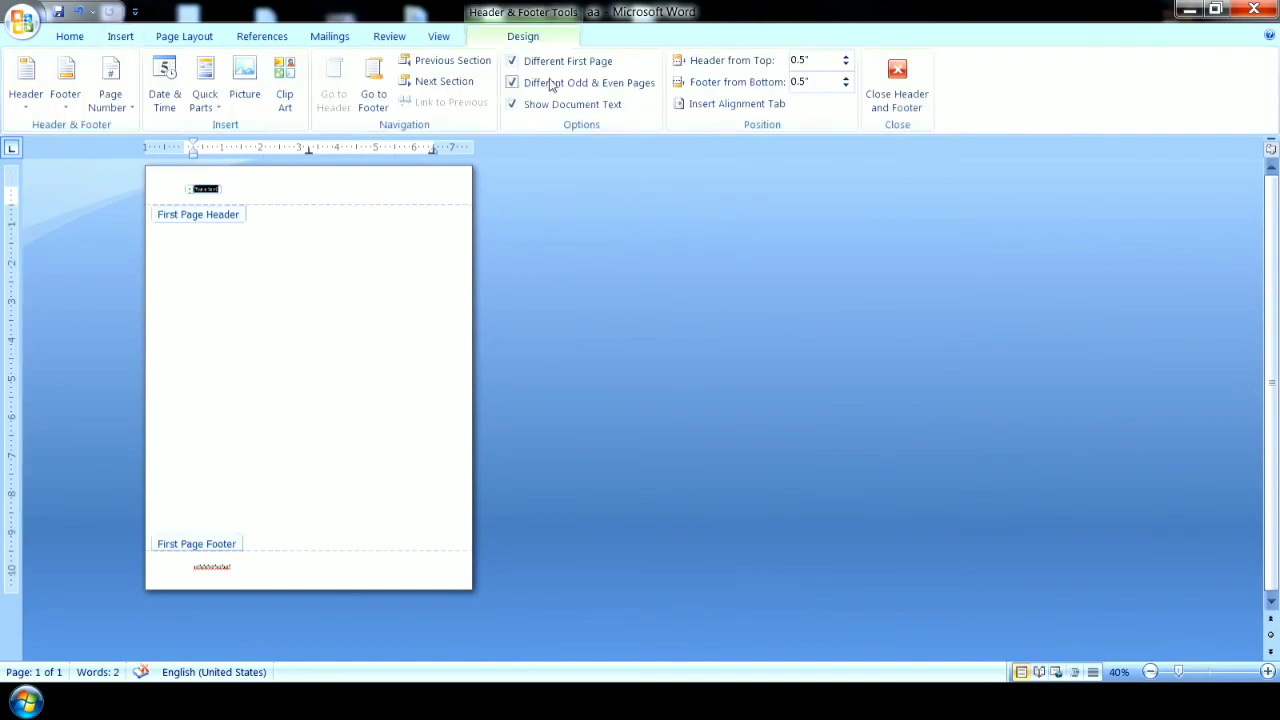
click(120, 36)
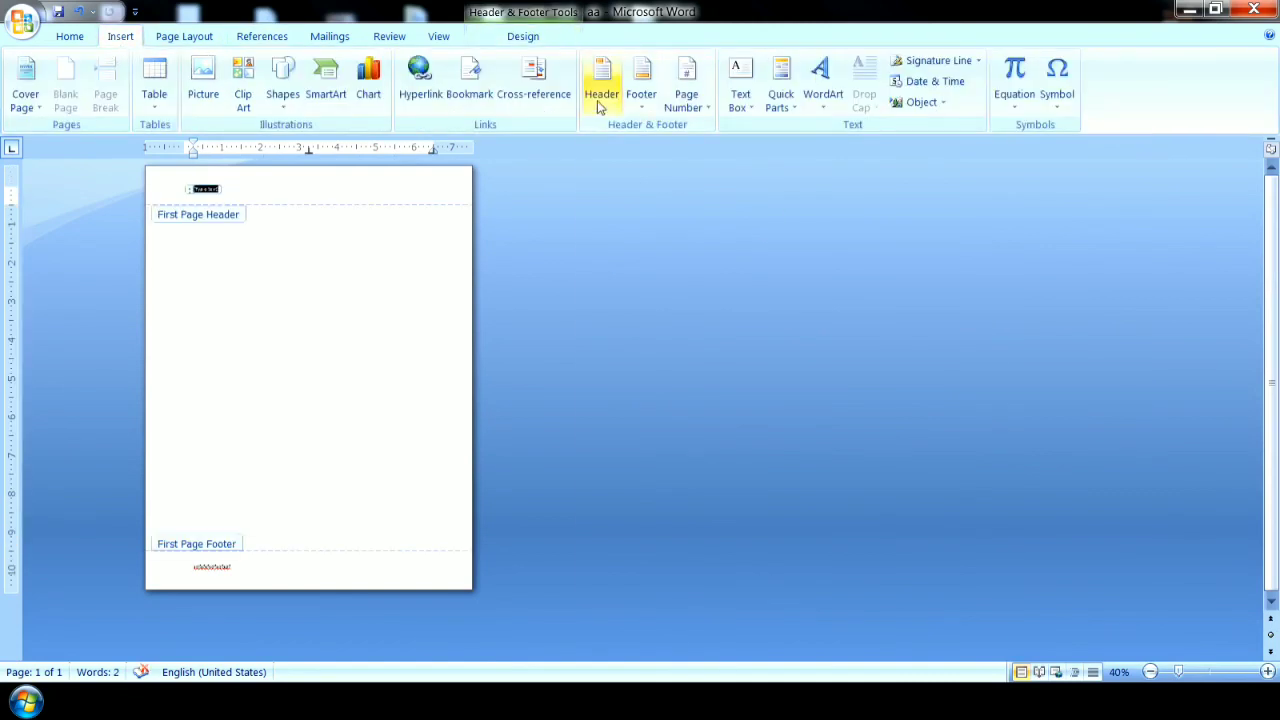
click(597, 100)
click(640, 569)
click(646, 97)
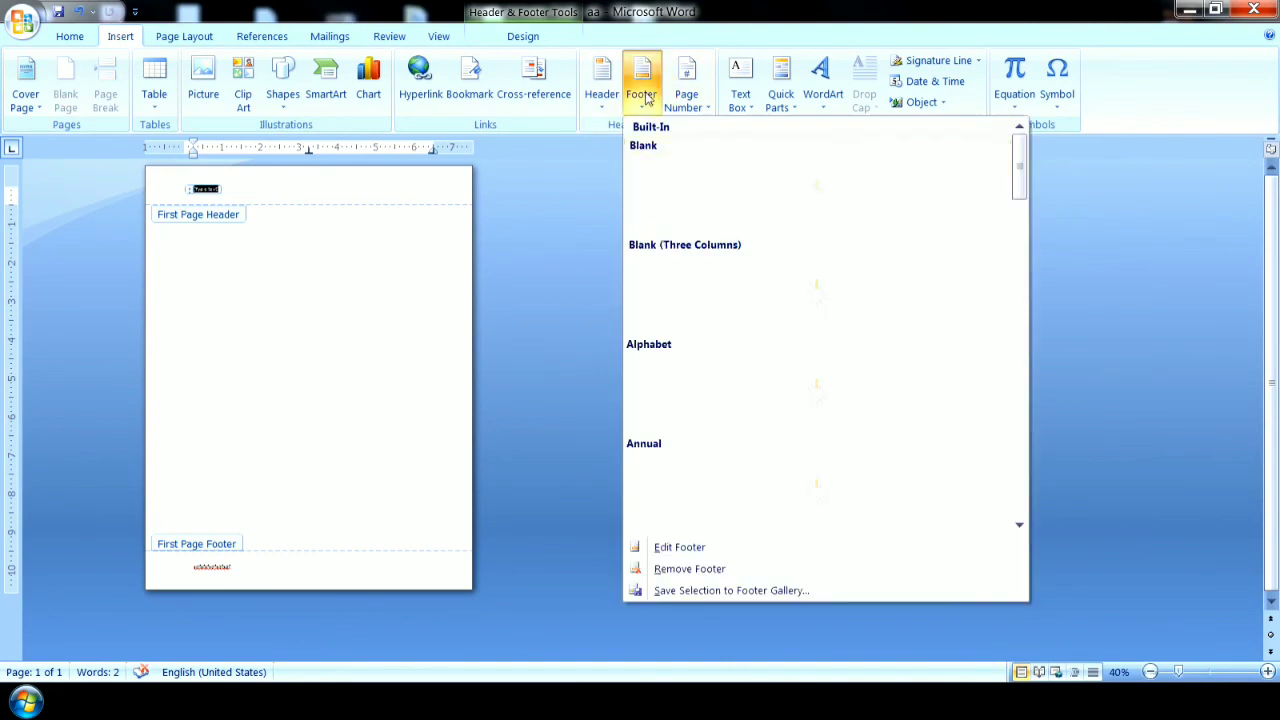
click(688, 568)
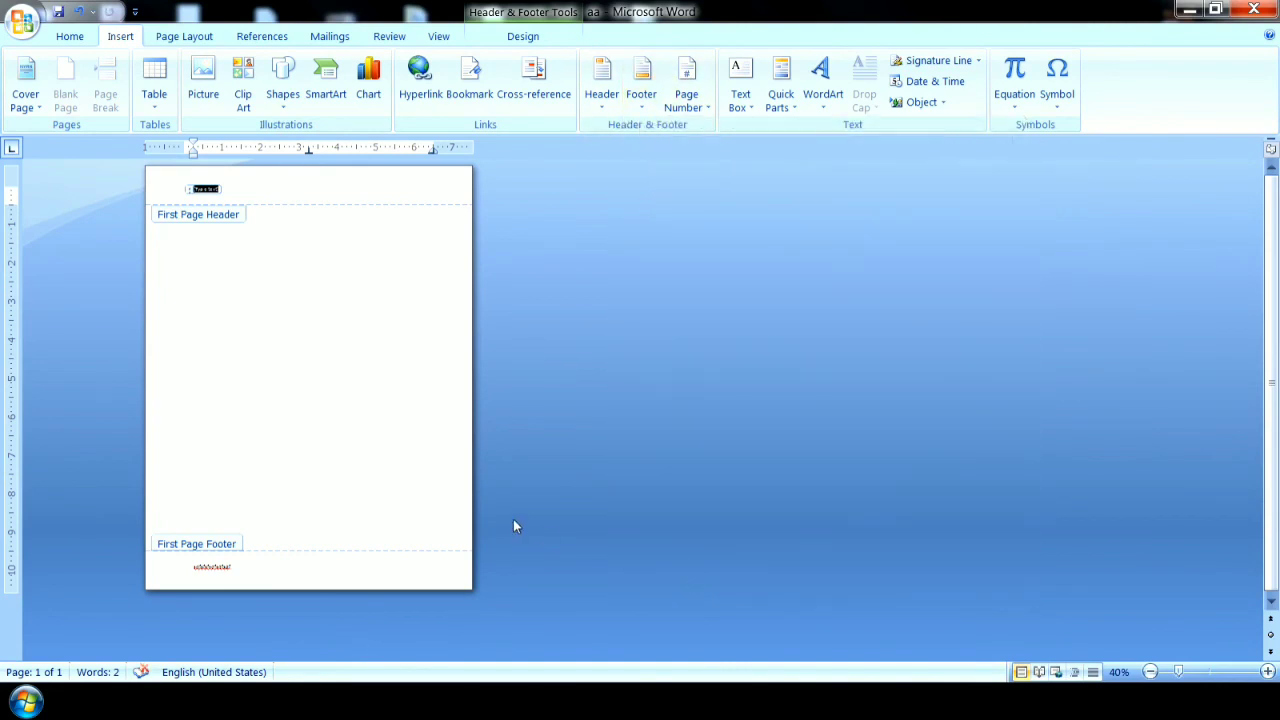
double_click(392, 430)
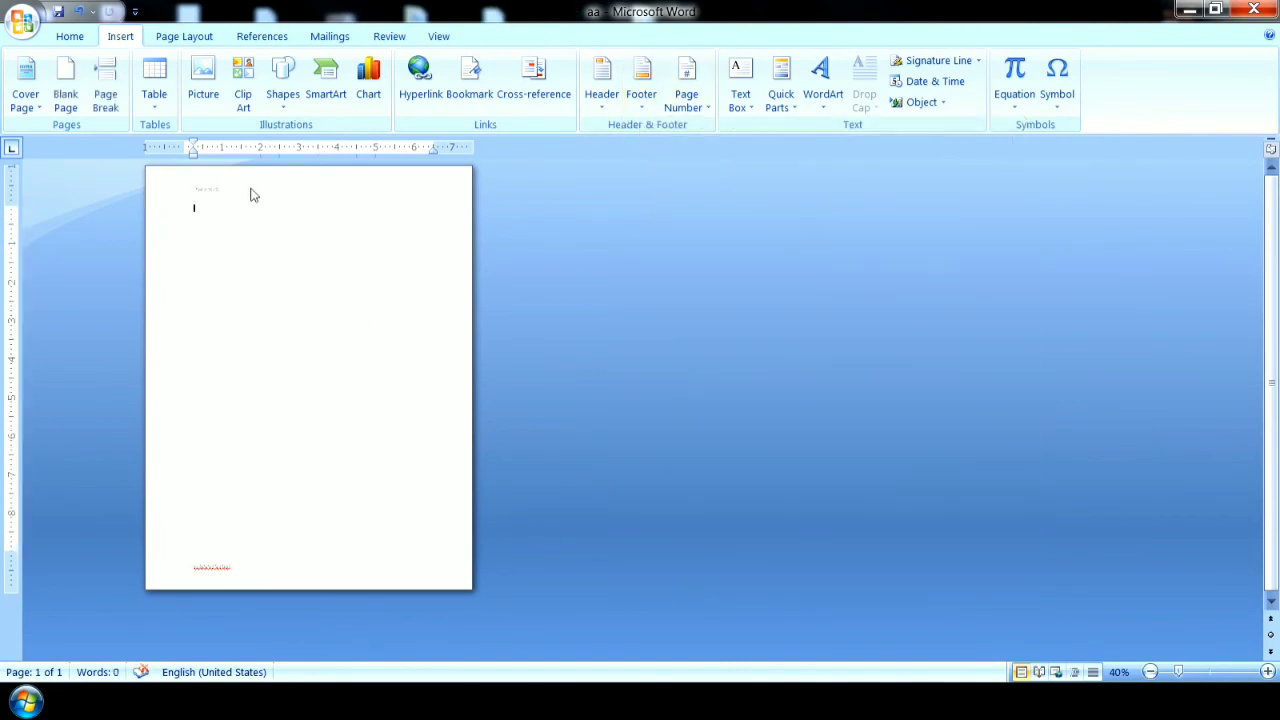
Turn off Different First Page and Different Odd & Even Pages for the header and footer, and return to the document body.
double_click(250, 188)
click(563, 62)
click(563, 83)
click(563, 83)
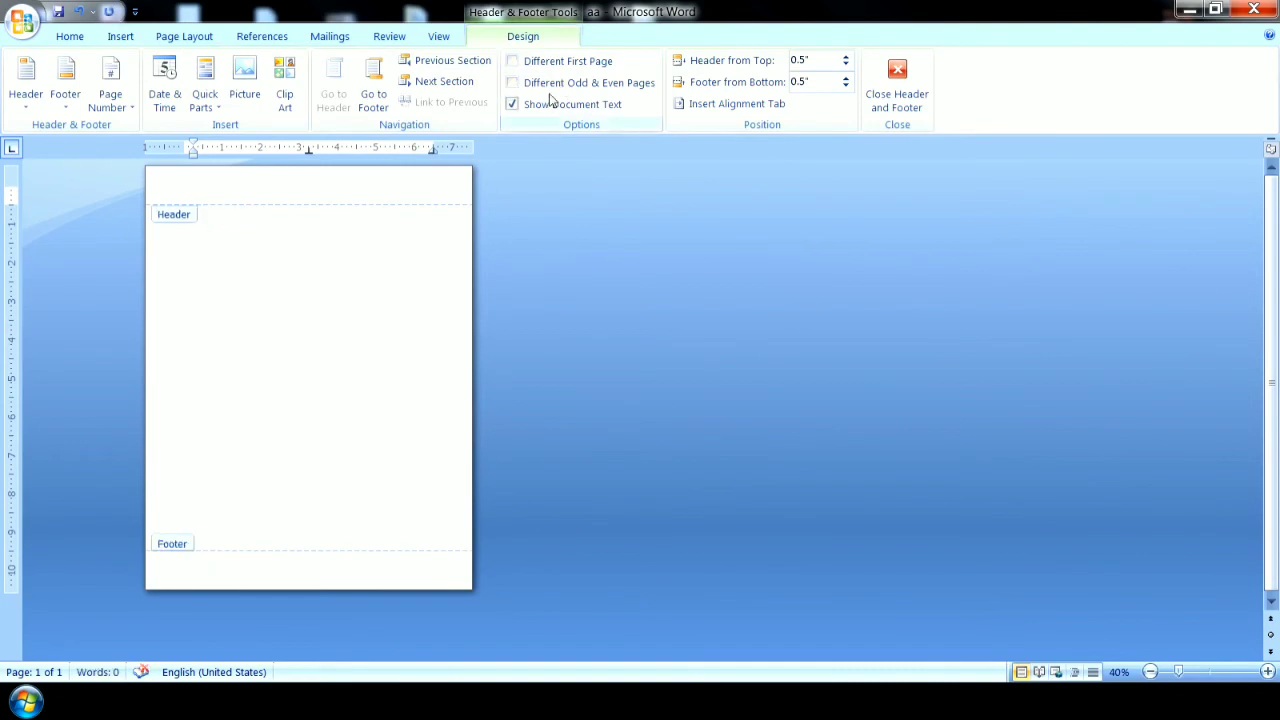
double_click(249, 318)
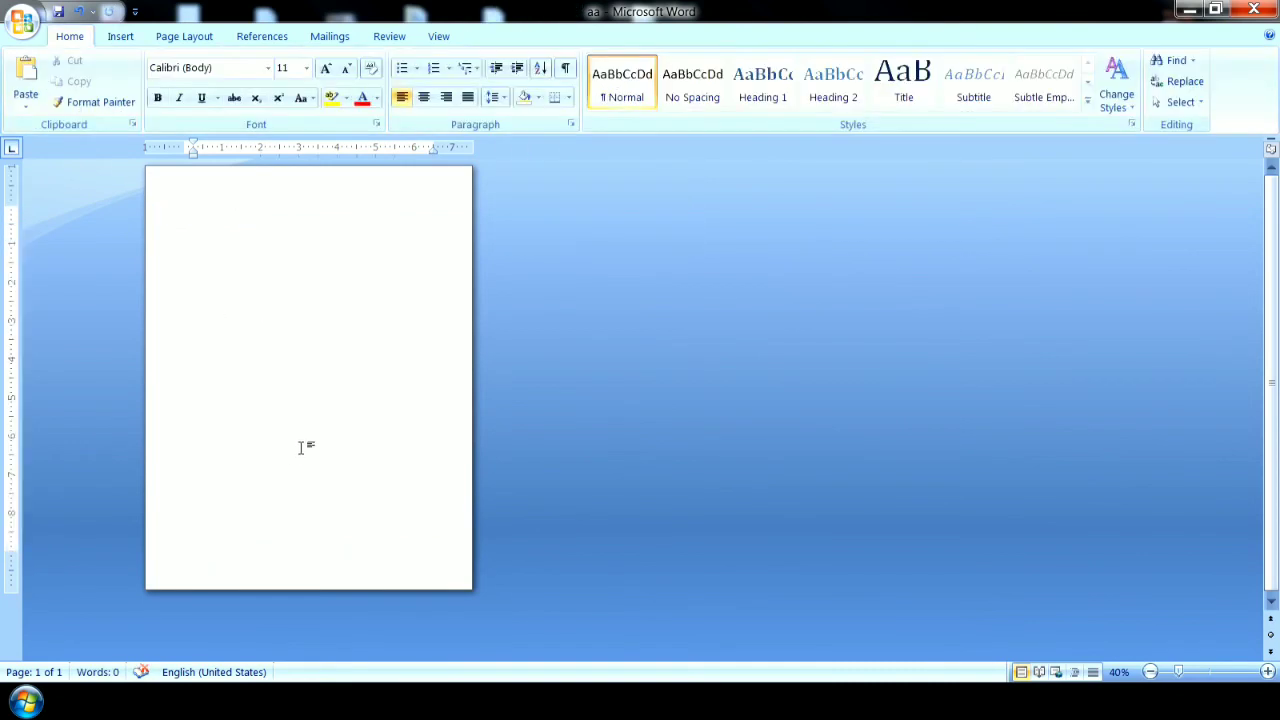
Insert a page number at the top of the page using the Plain Number 1 design.
click(133, 37)
click(703, 97)
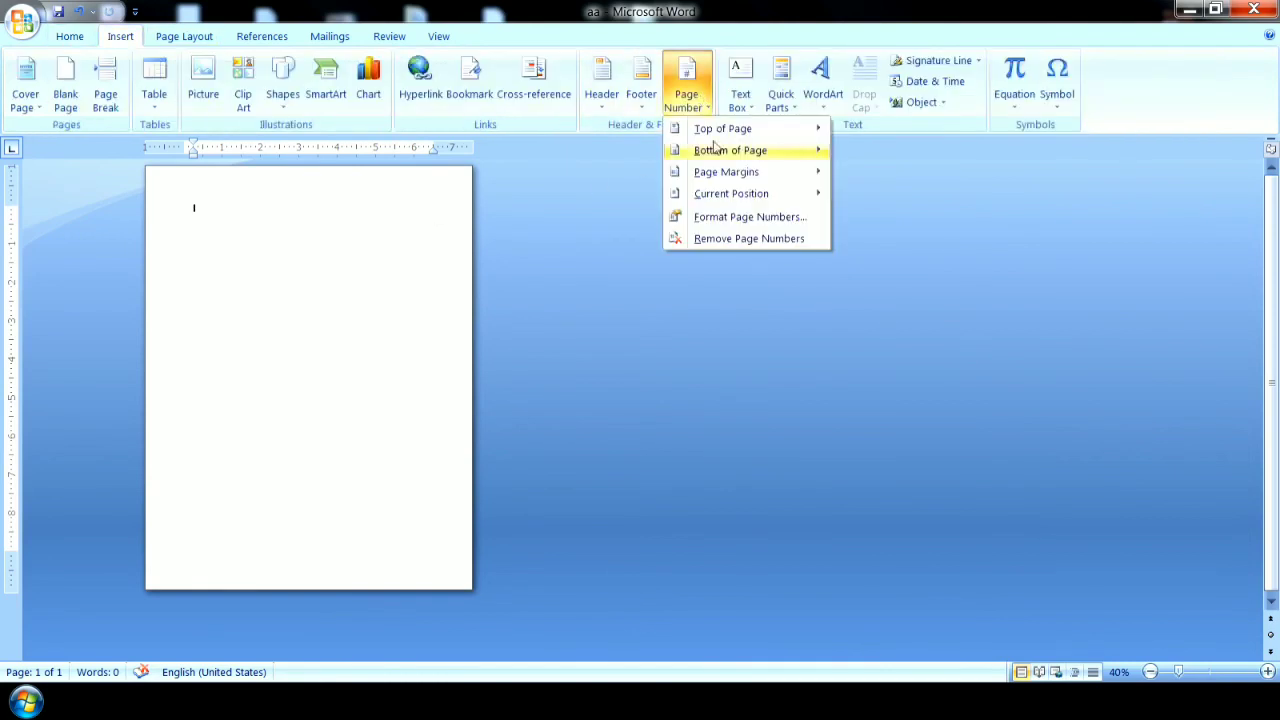
mouse_move(724, 136)
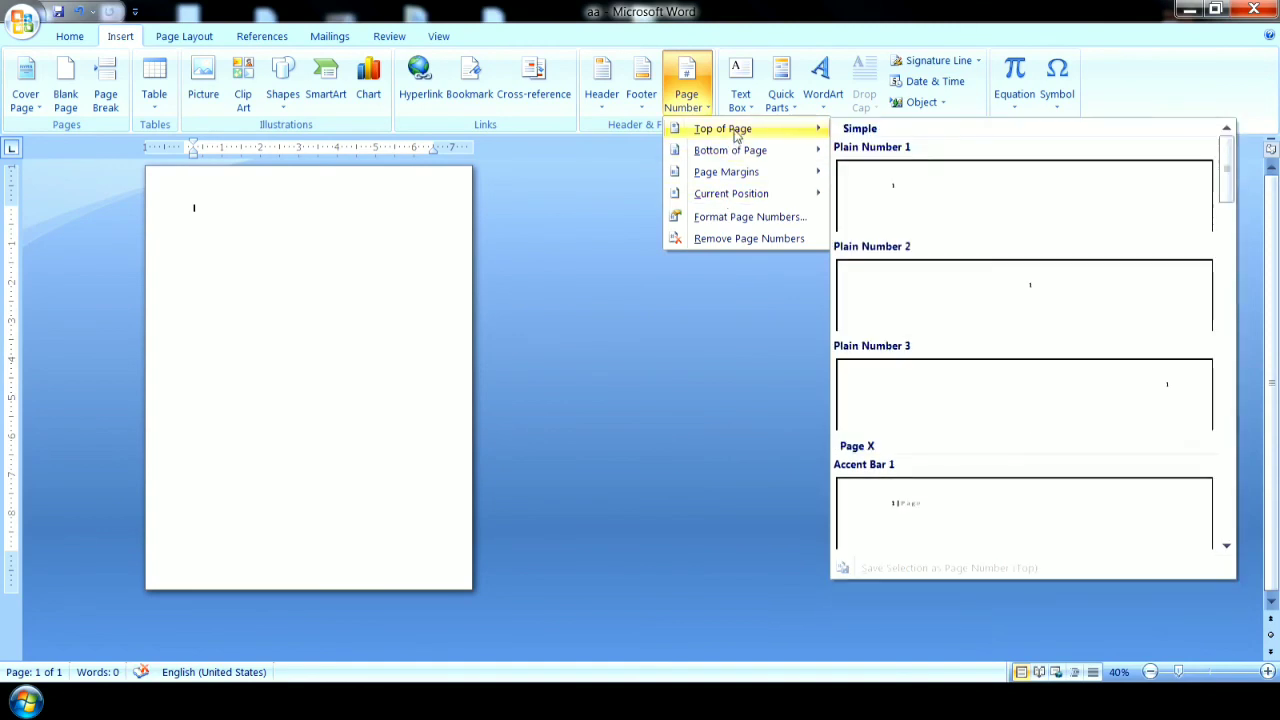
click(878, 206)
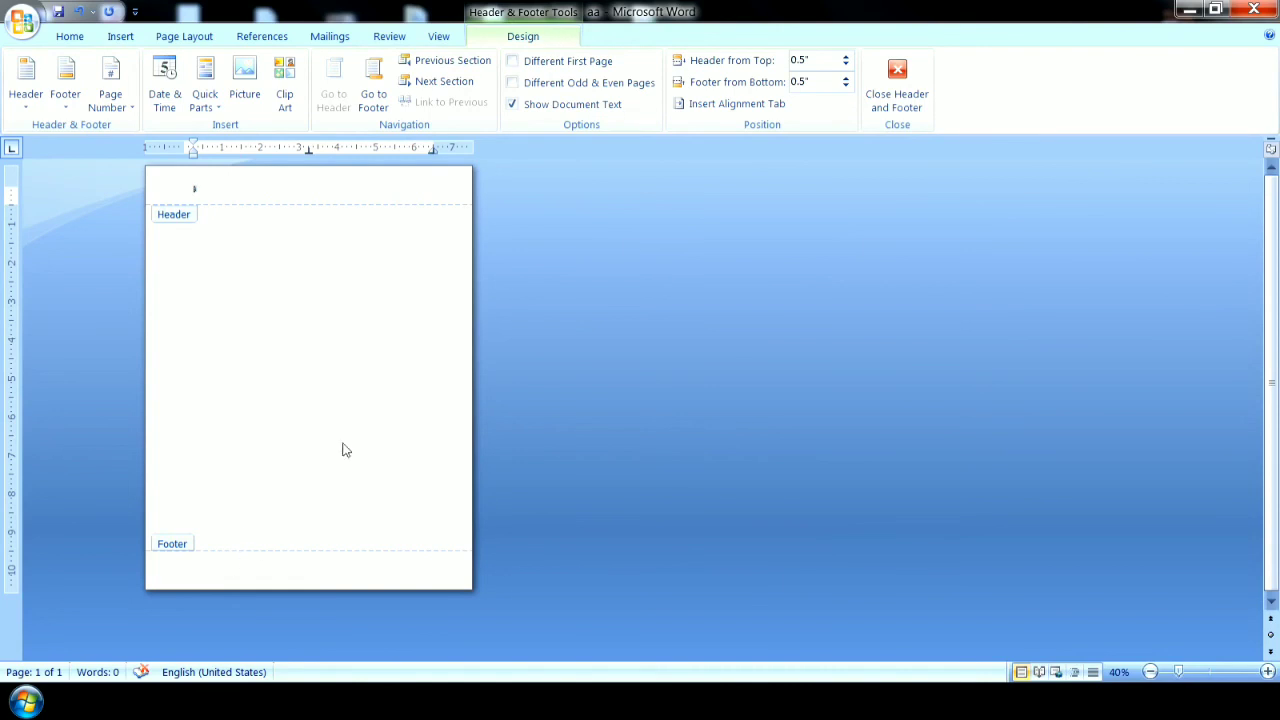
Add a page number at the bottom of the page using the Plain Number 1 design, and return to the document body.
click(124, 38)
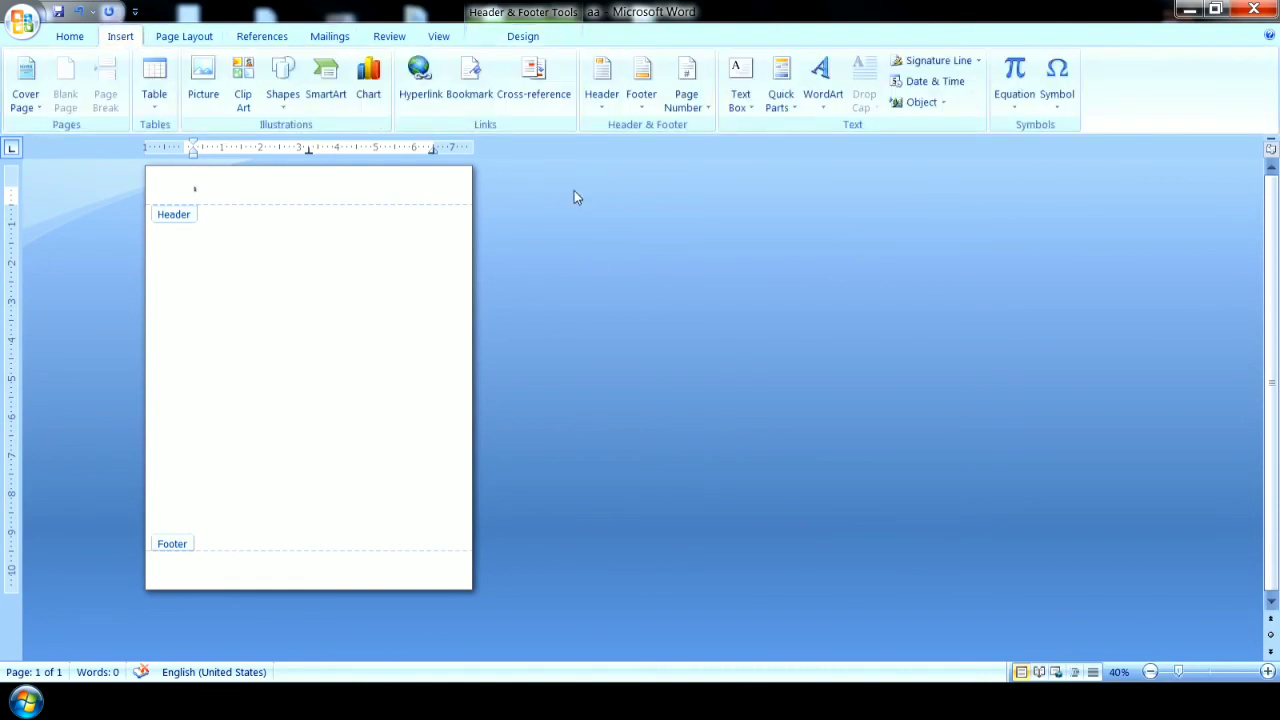
click(686, 85)
mouse_move(750, 131)
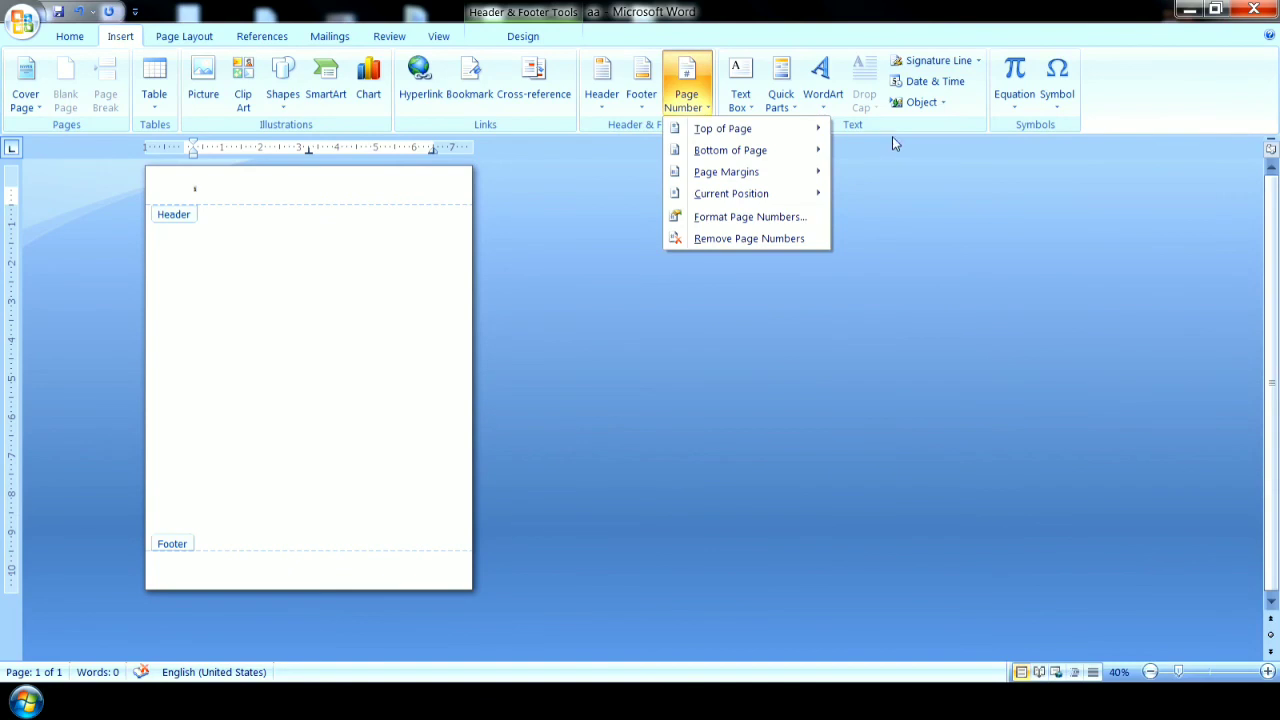
mouse_move(790, 150)
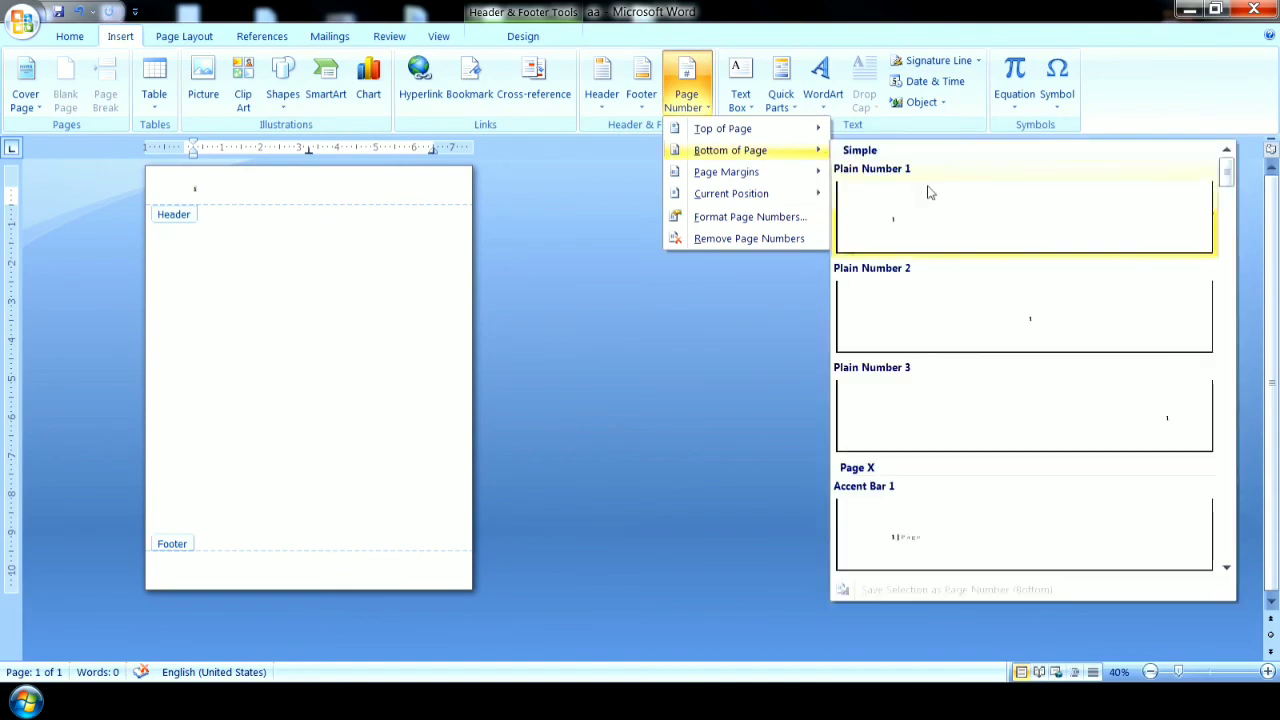
click(937, 215)
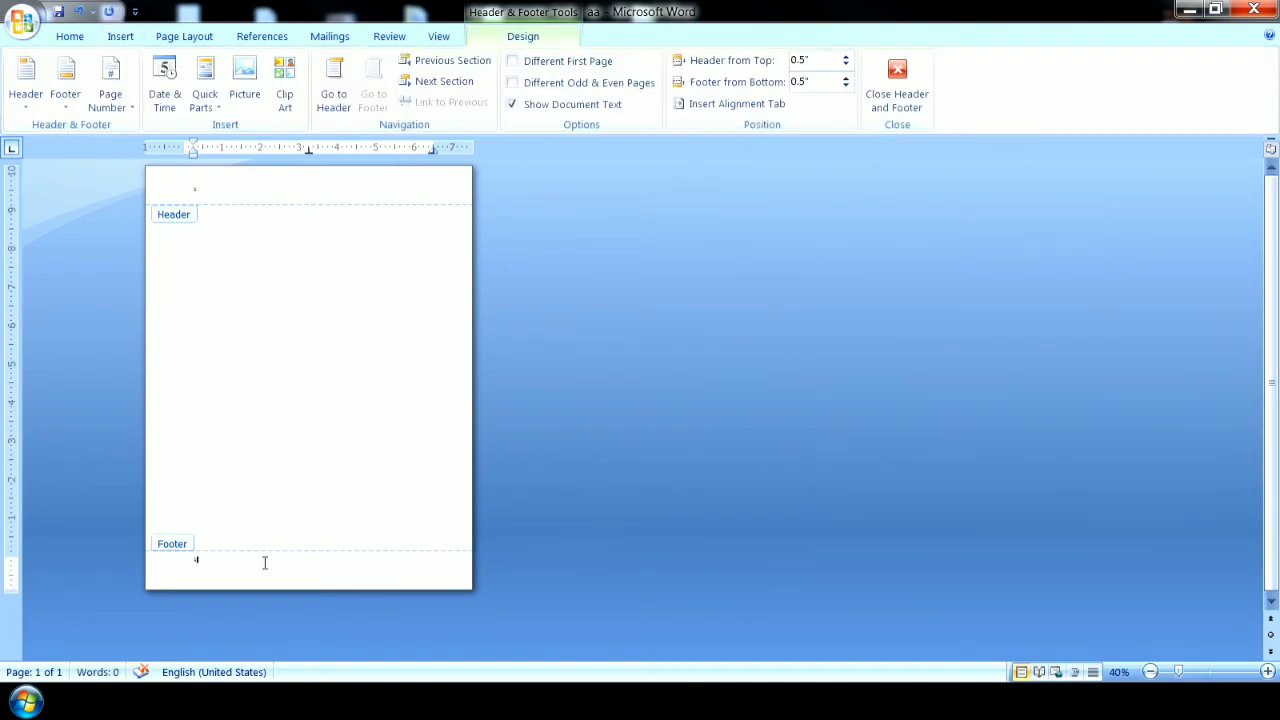
click(166, 188)
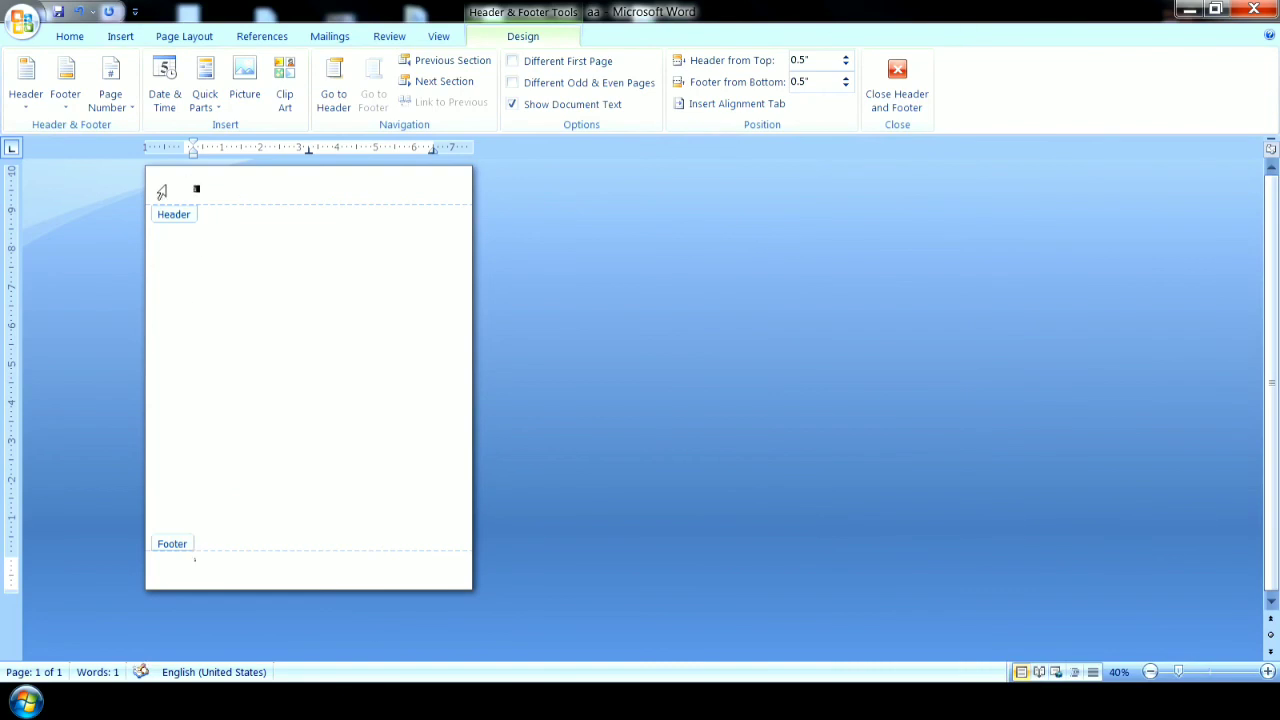
double_click(220, 278)
Insert five blank pages into the document.
click(120, 36)
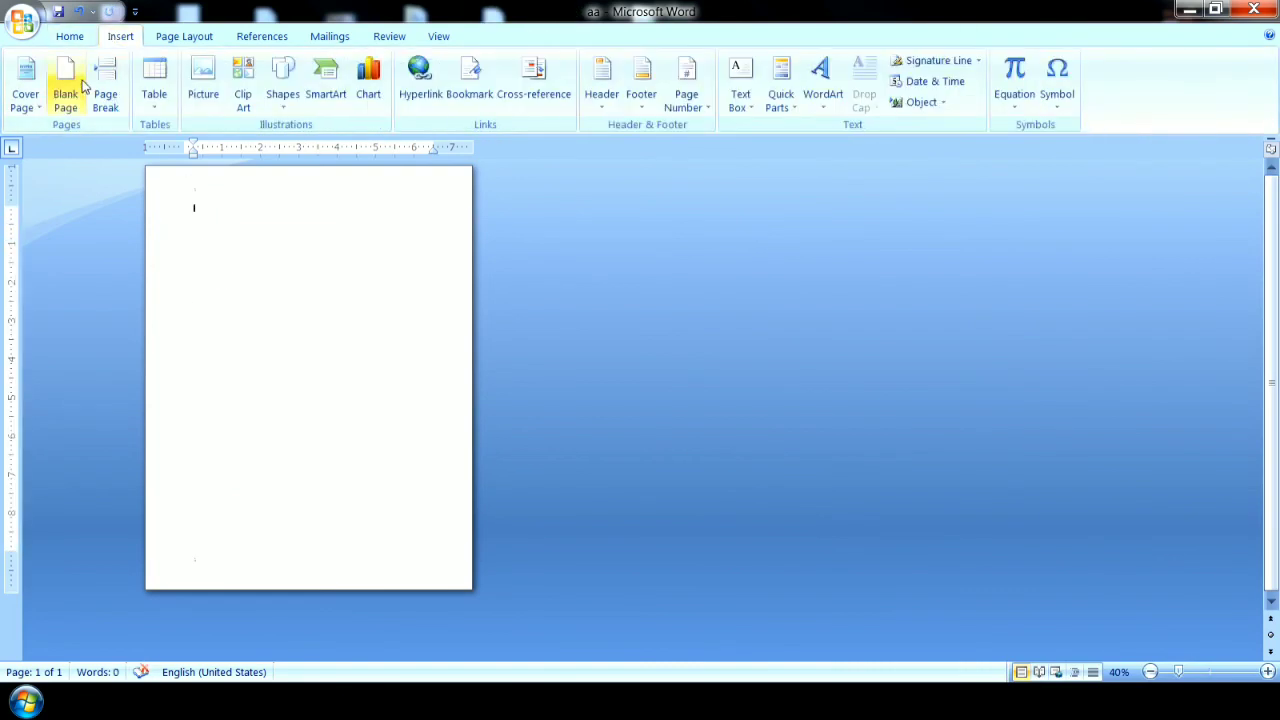
click(65, 93)
click(70, 93)
click(70, 93)
click(70, 93)
click(70, 93)
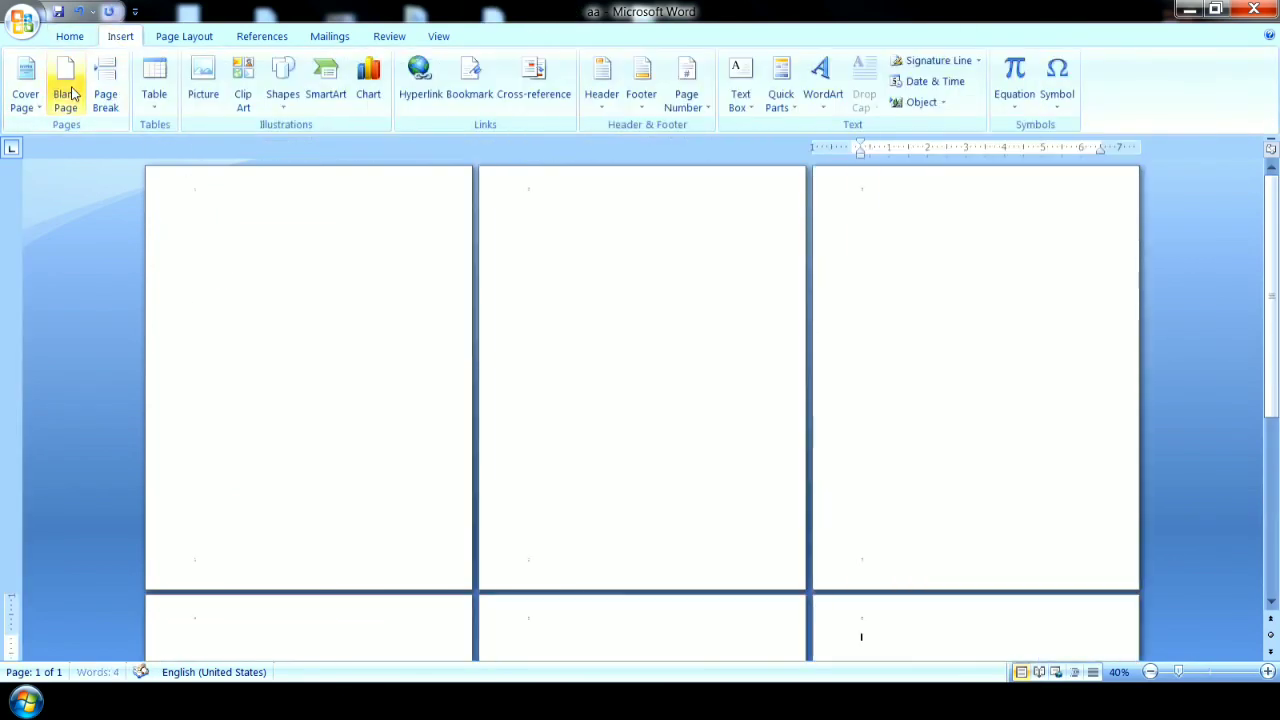
Examine the page numbering in the headers of the last and first pages, and return to the document body.
click(1150, 672)
click(1150, 672)
click(1150, 672)
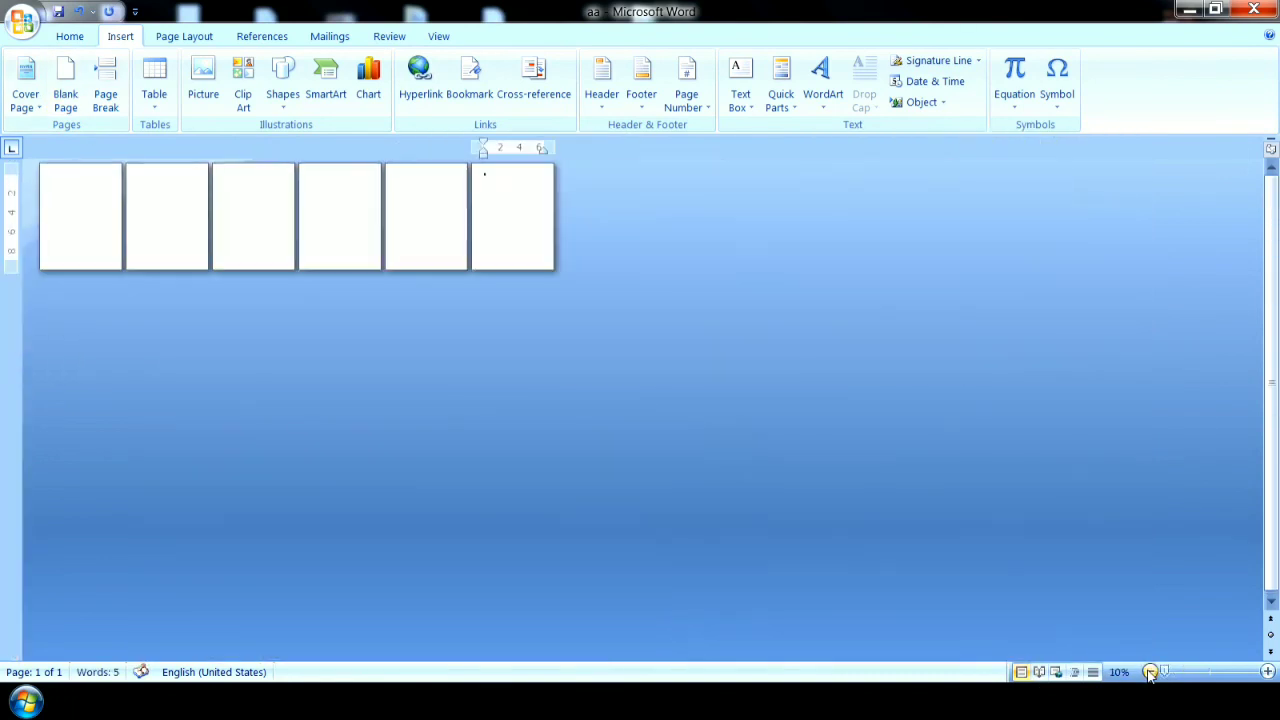
click(74, 208)
click(1268, 672)
click(1268, 672)
click(1268, 672)
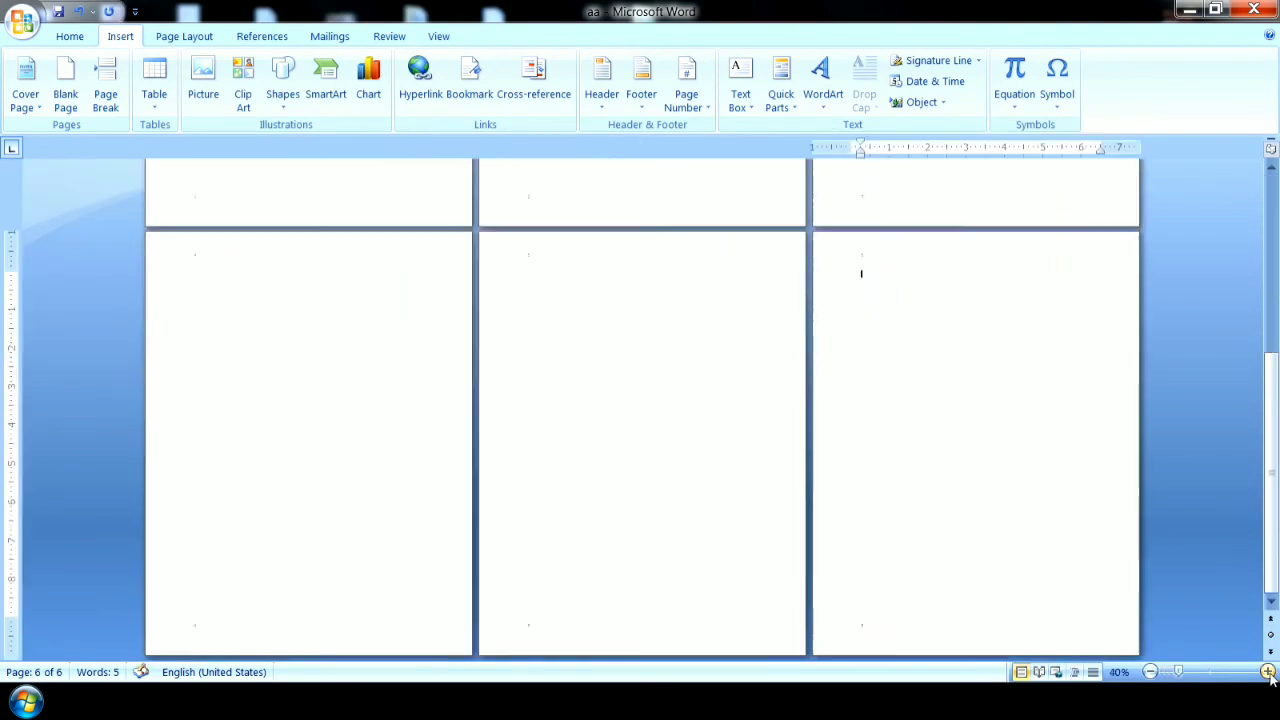
click(1268, 672)
click(1268, 672)
click(1268, 672)
click(1268, 672)
click(1269, 673)
click(1269, 673)
click(1269, 673)
click(1269, 673)
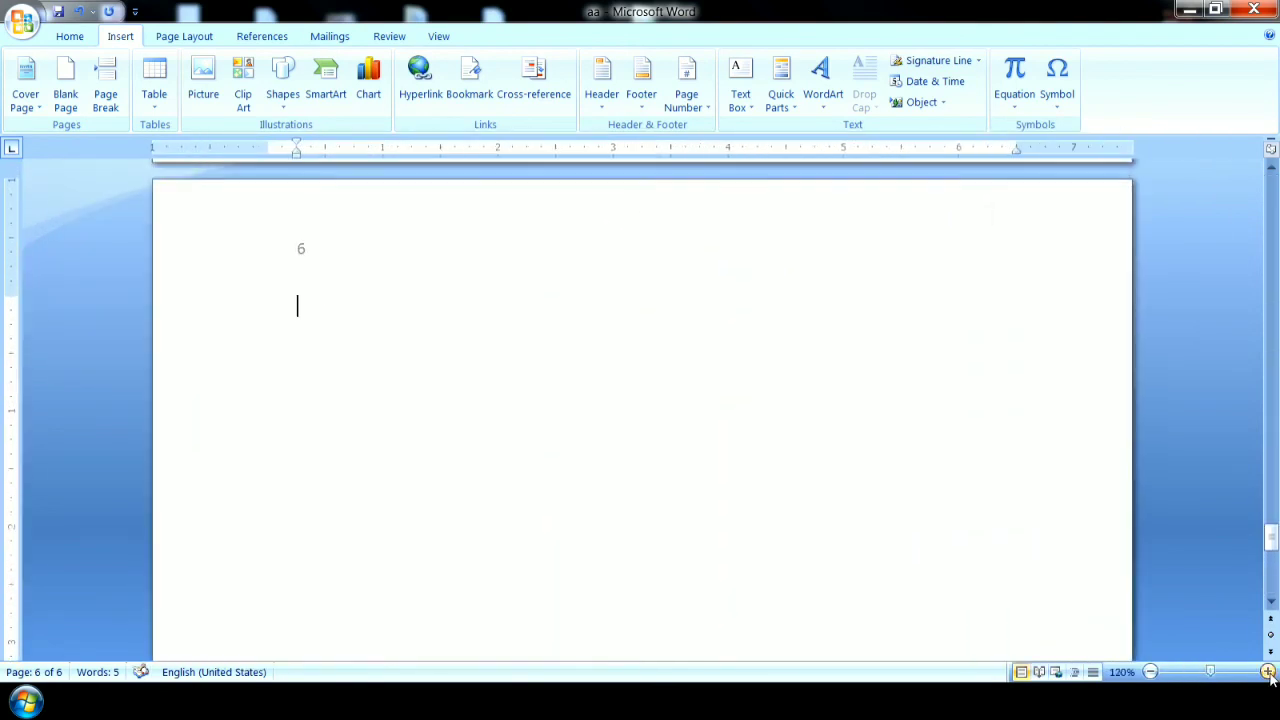
click(1269, 673)
click(1269, 673)
click(1269, 673)
click(1269, 673)
double_click(152, 281)
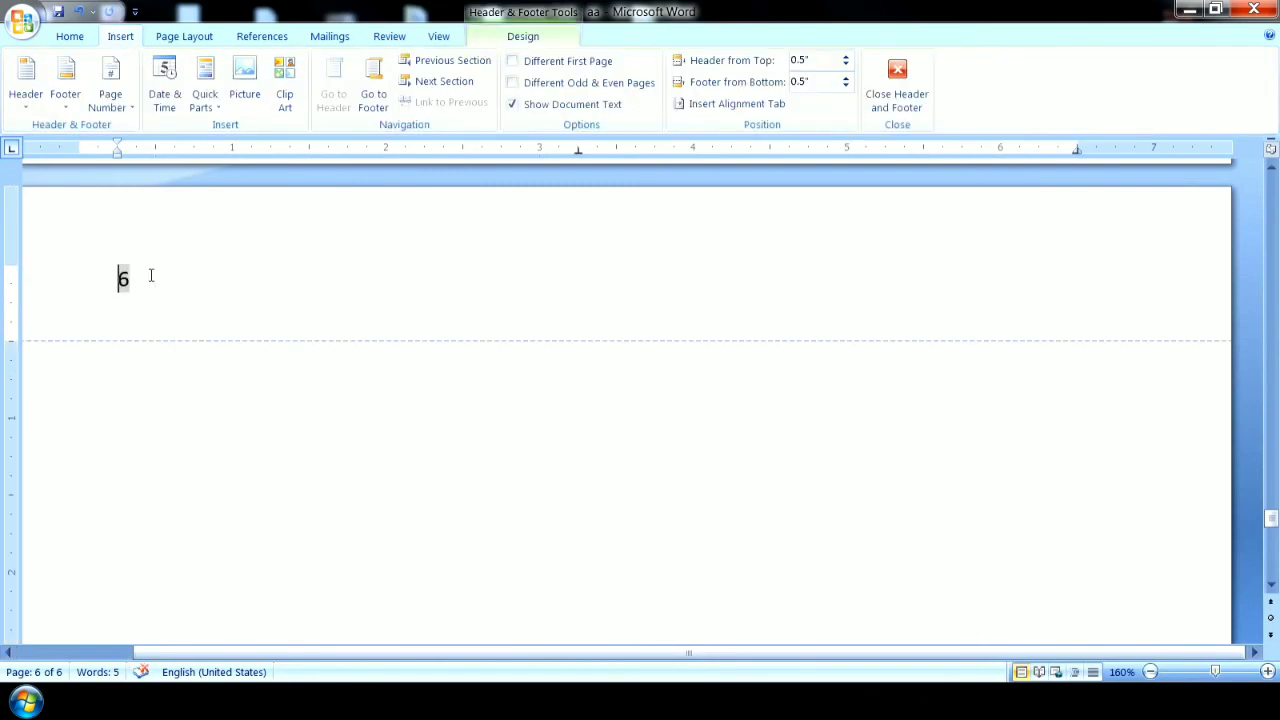
drag(147, 290, 117, 286)
drag(1271, 518, 1273, 184)
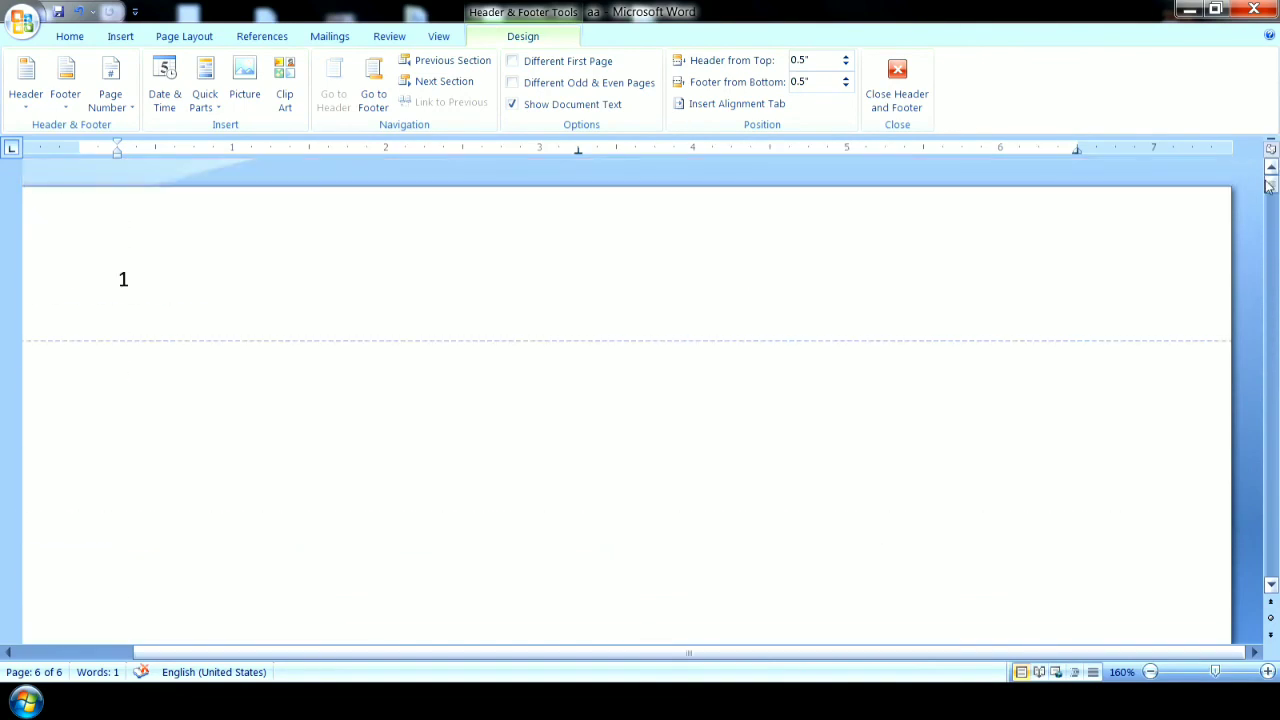
click(1150, 672)
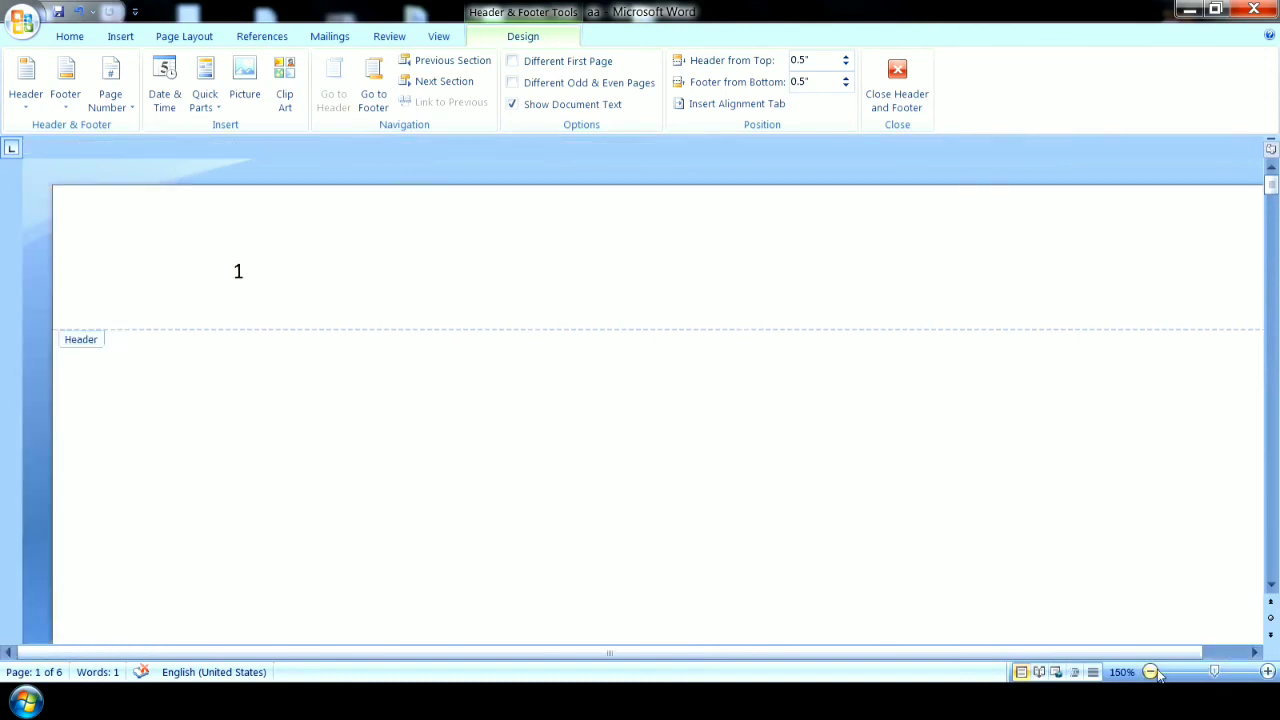
click(1150, 672)
click(1150, 672)
click(1150, 672)
click(1150, 672)
click(1150, 672)
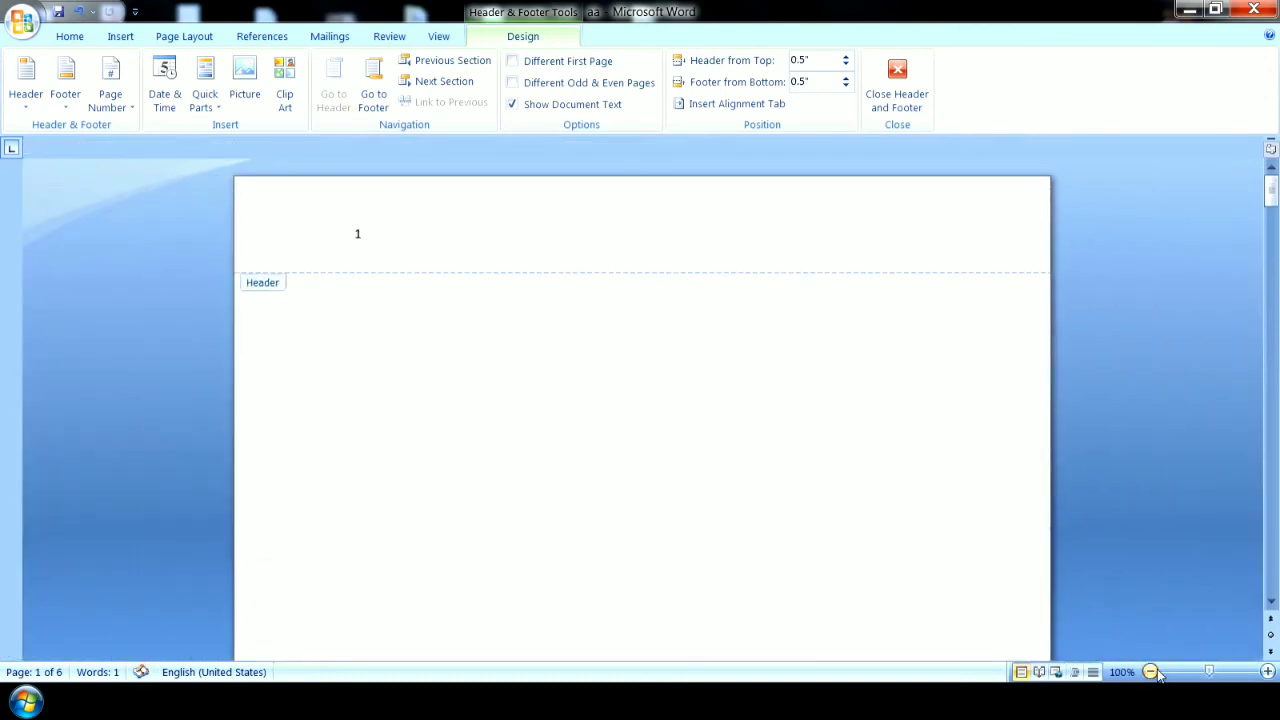
double_click(771, 522)
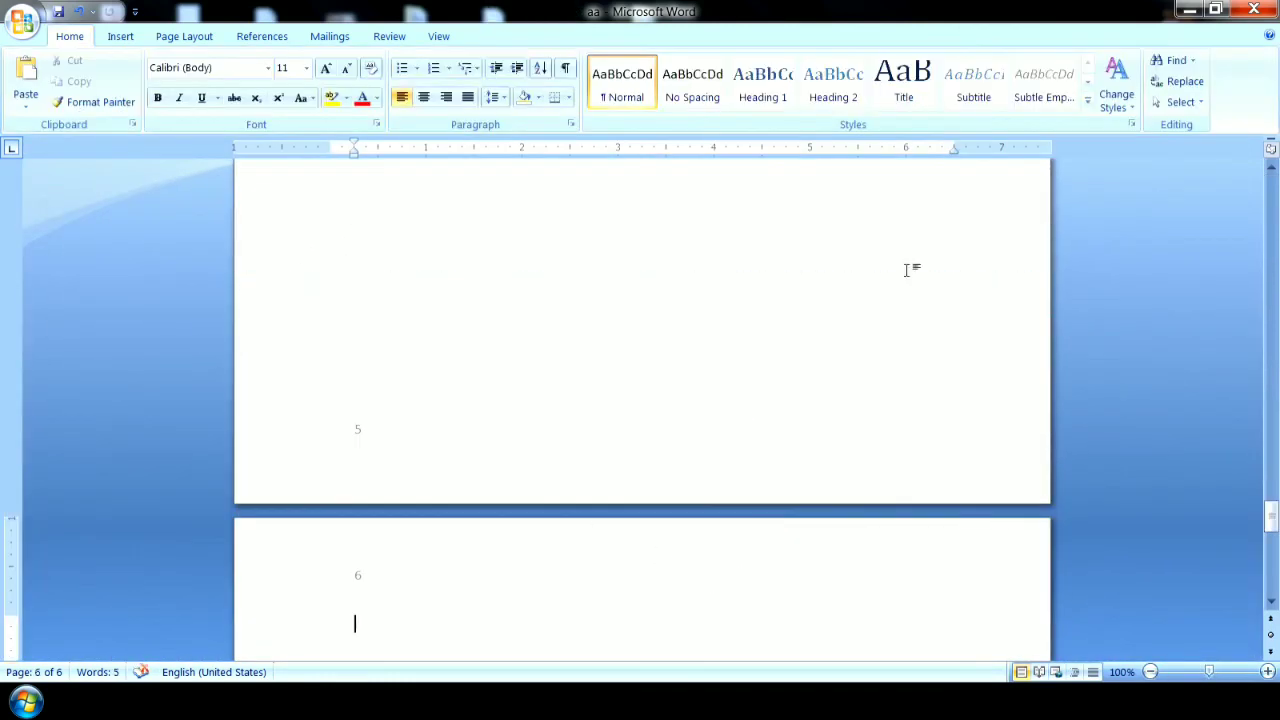
Remove the page numbers from the headers and footers of the whole document.
click(120, 36)
click(686, 100)
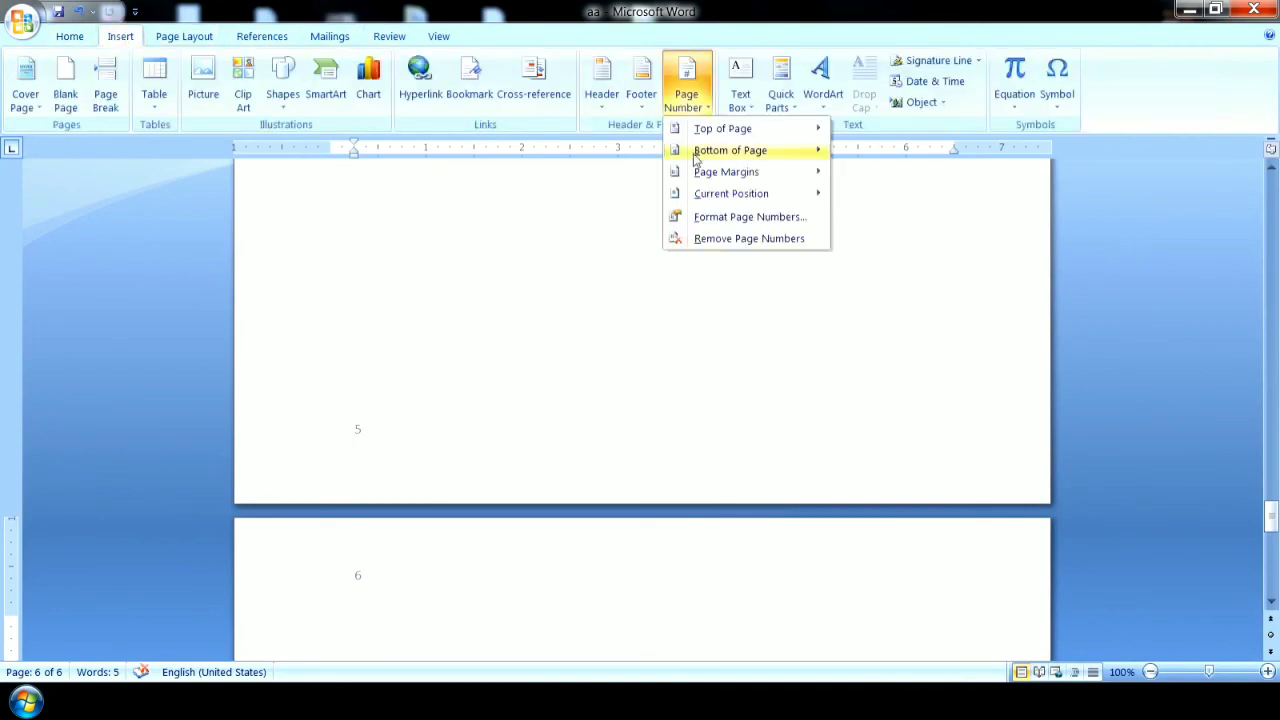
click(714, 239)
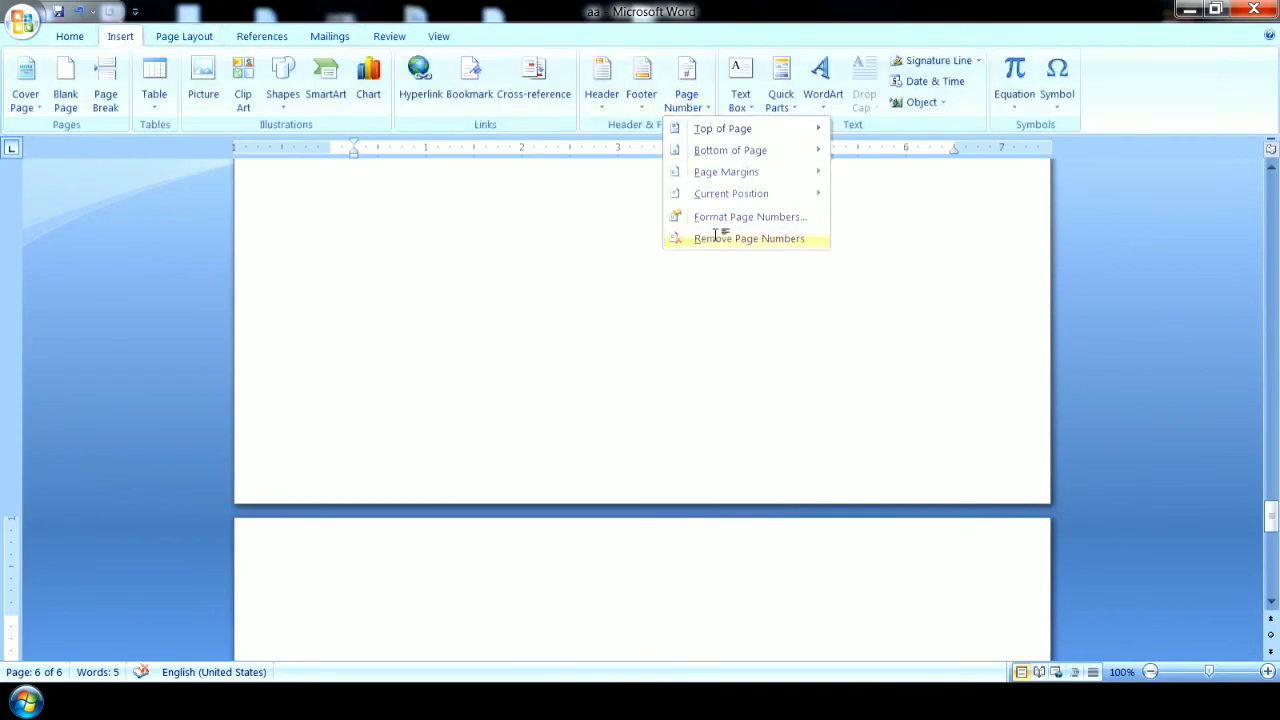
click(709, 102)
click(712, 242)
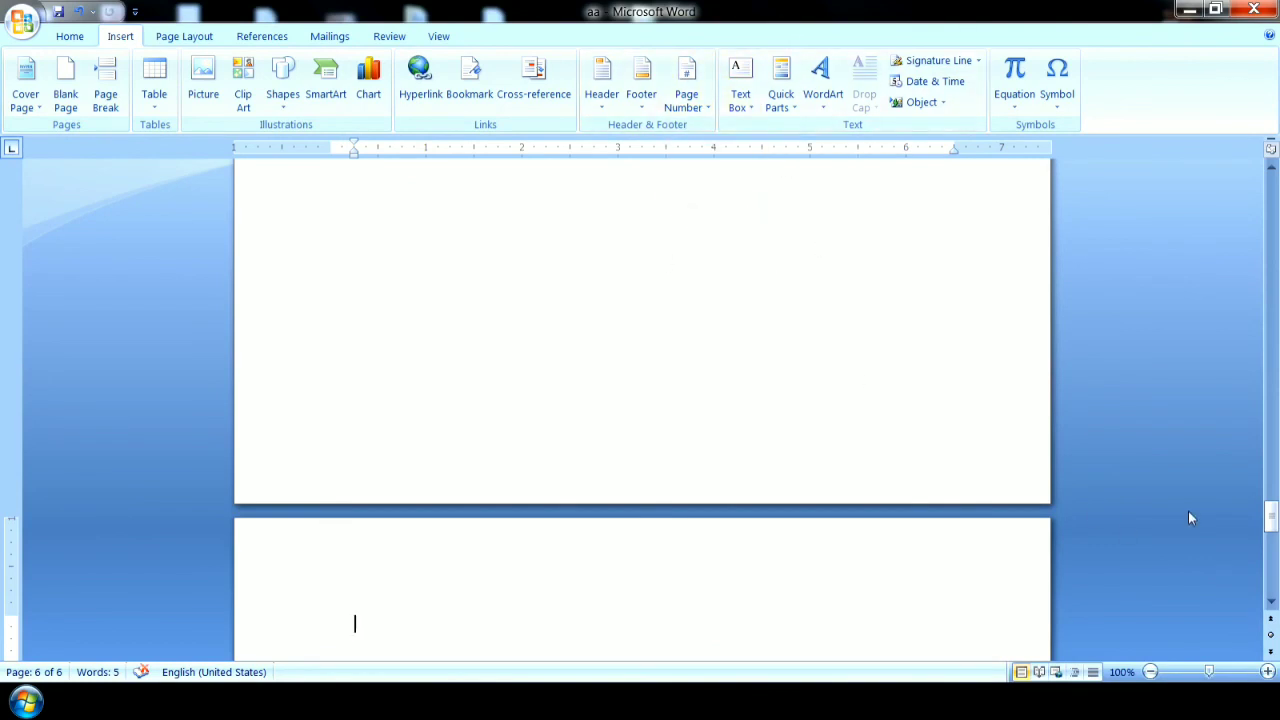
Delete the extra blank pages from the end of the document so that only one page is left.
drag(1271, 520, 1271, 585)
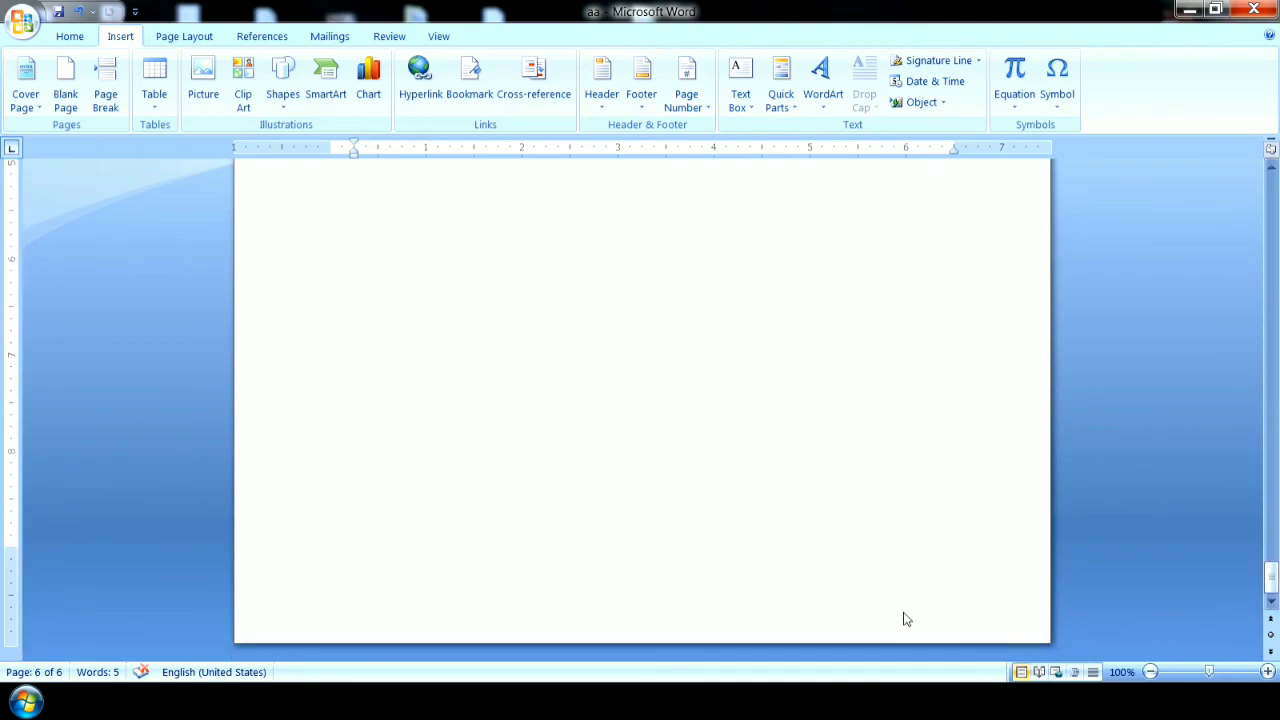
key(BackSpace)
key(BackSpace)
key(BackSpace)
key(BackSpace)
key(BackSpace)
key(BackSpace)
key(BackSpace)
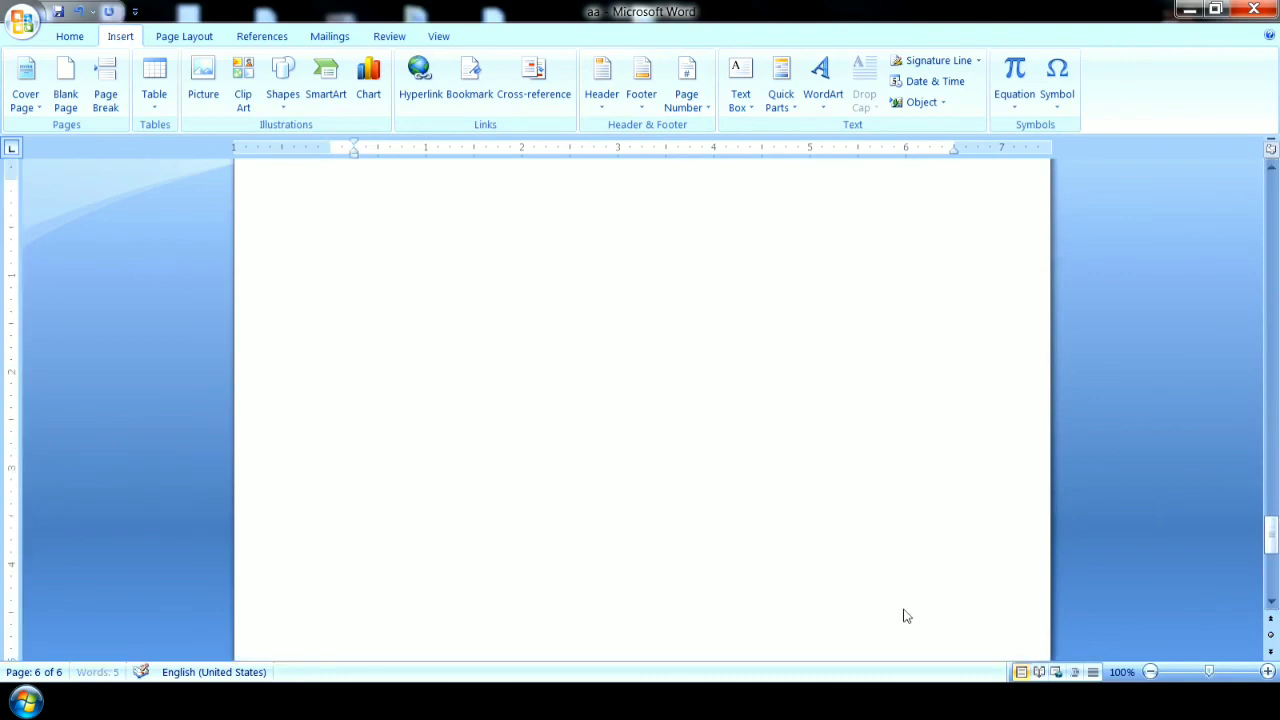
key(BackSpace)
key(BackSpace)
key(BackSpace)
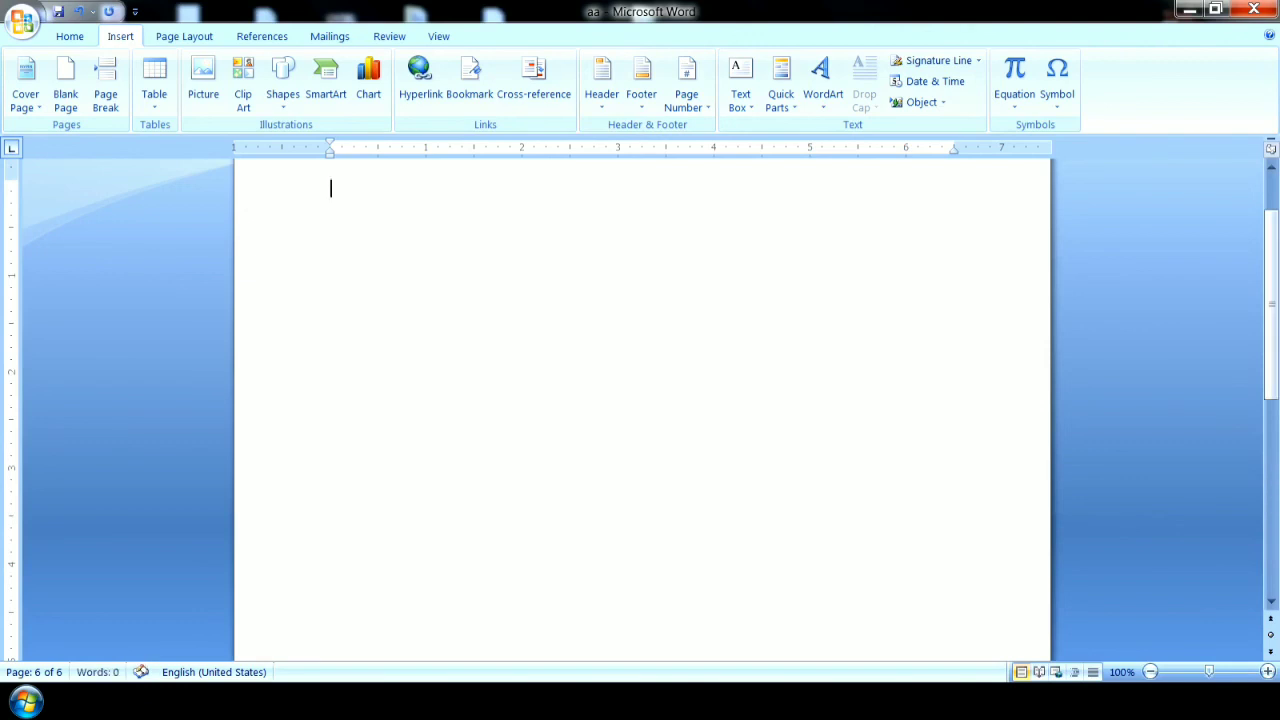
click(1151, 673)
click(1151, 673)
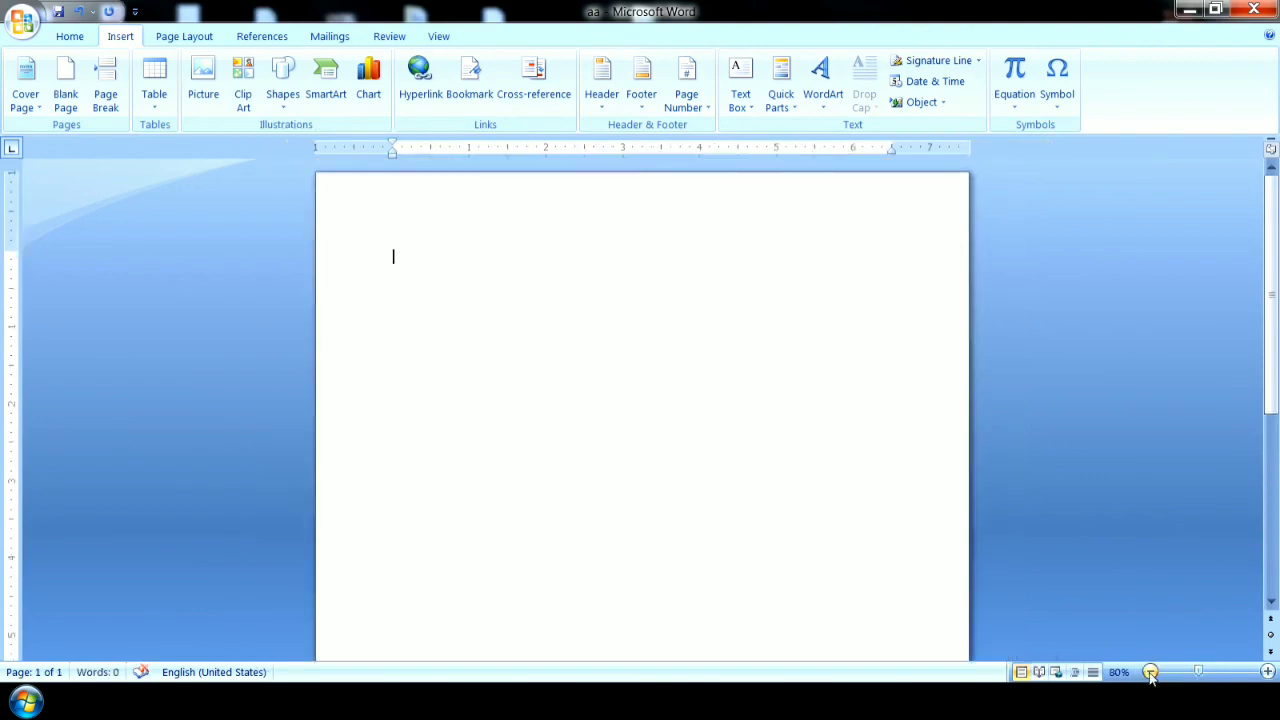
click(1151, 673)
click(1151, 673)
click(1151, 673)
click(1151, 673)
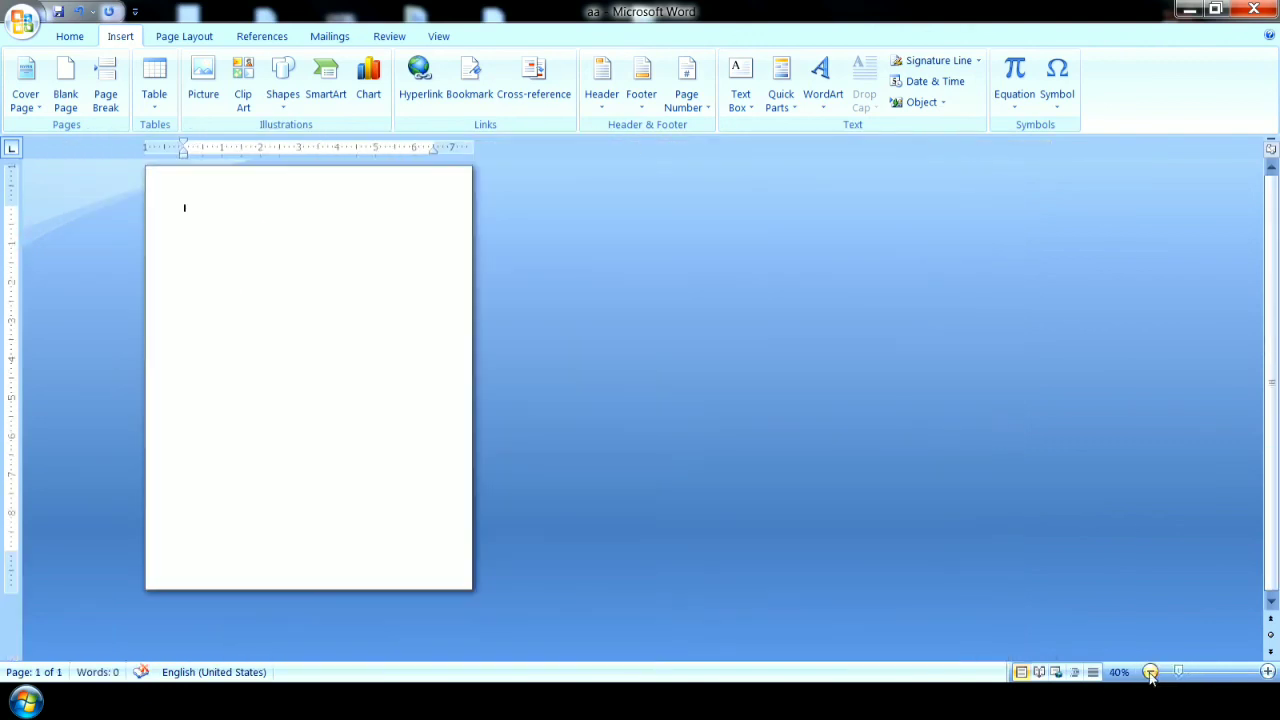
click(1267, 672)
click(1267, 672)
click(1267, 672)
click(1267, 672)
click(1267, 672)
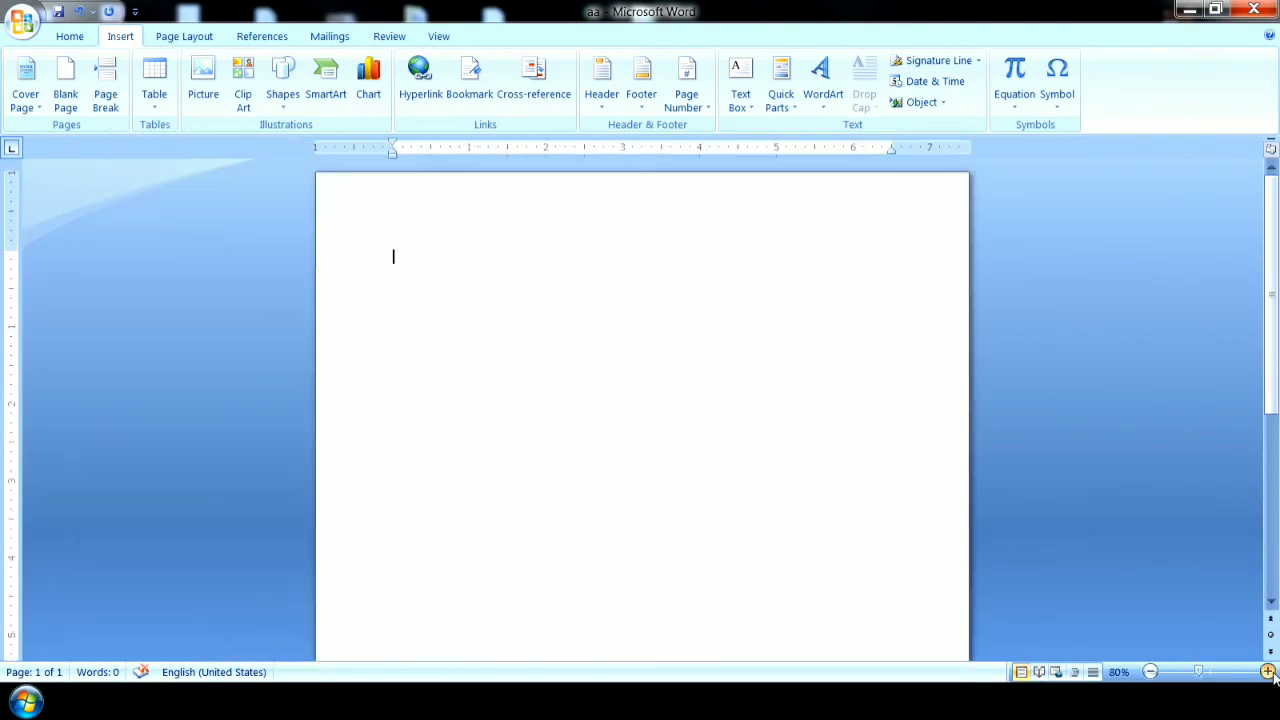
click(740, 88)
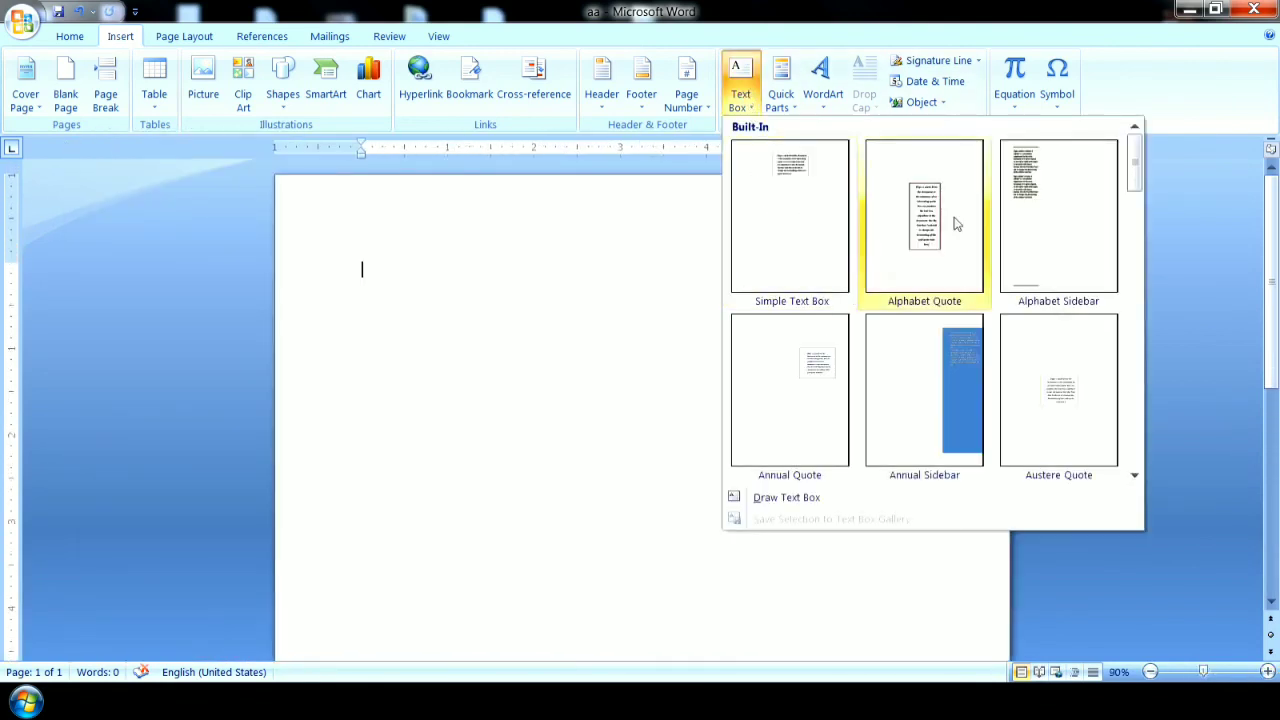
mouse_move(1134, 170)
mouse_down()
mouse_move(1138, 463)
mouse_move(1134, 167)
mouse_up()
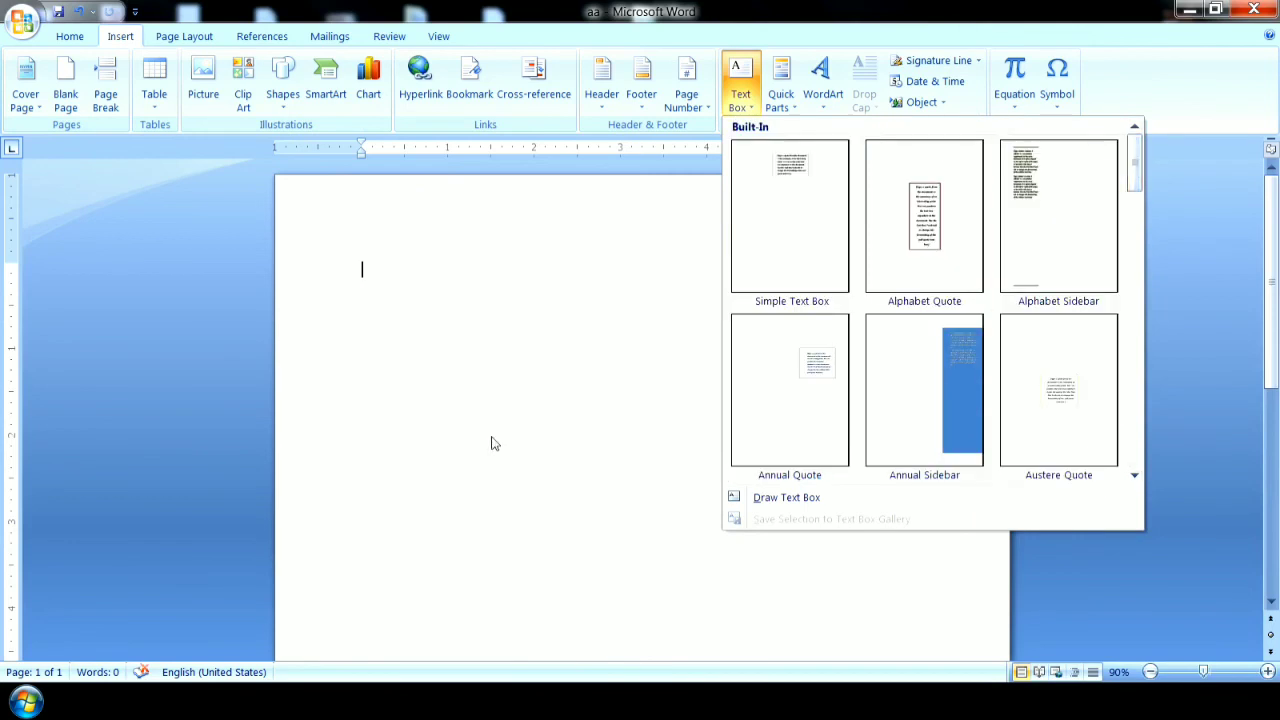
click(463, 449)
Draw a rectangle about 3.24" wide and 1.69" high in the middle of the page and make it hold text.
click(282, 85)
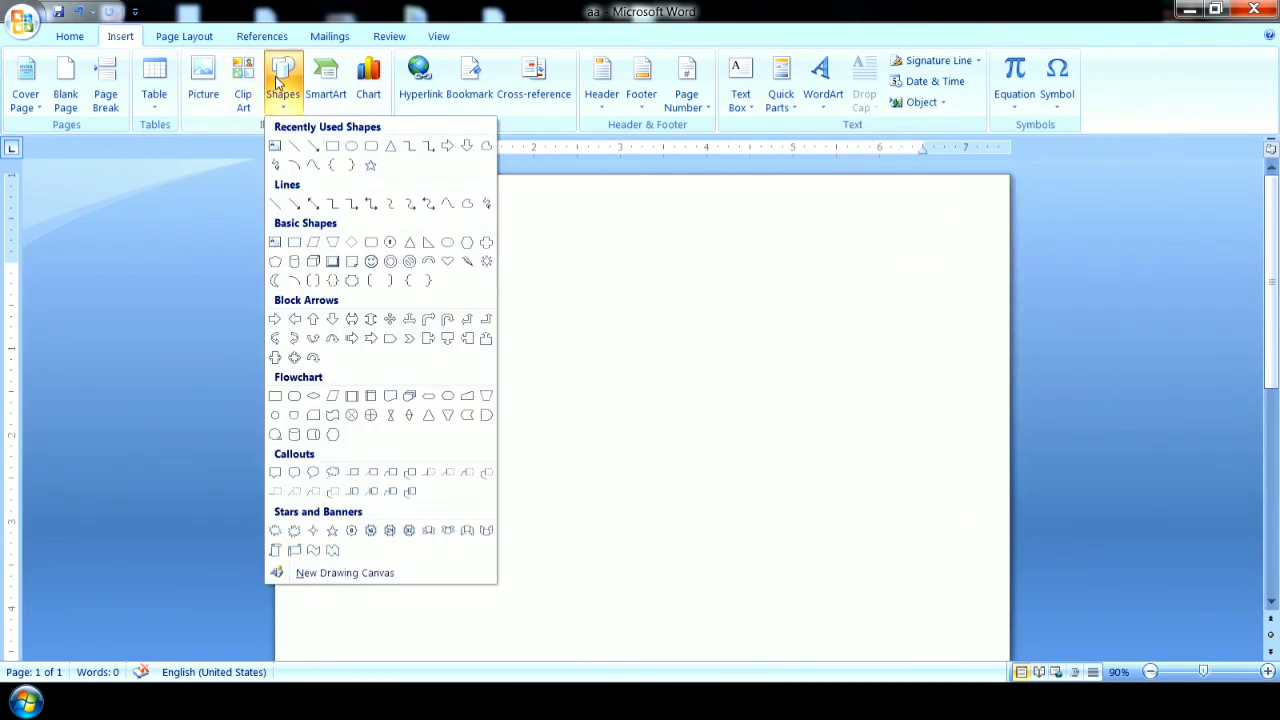
click(332, 146)
mouse_move(445, 349)
mouse_down()
mouse_move(671, 523)
mouse_move(725, 495)
mouse_up()
click(149, 103)
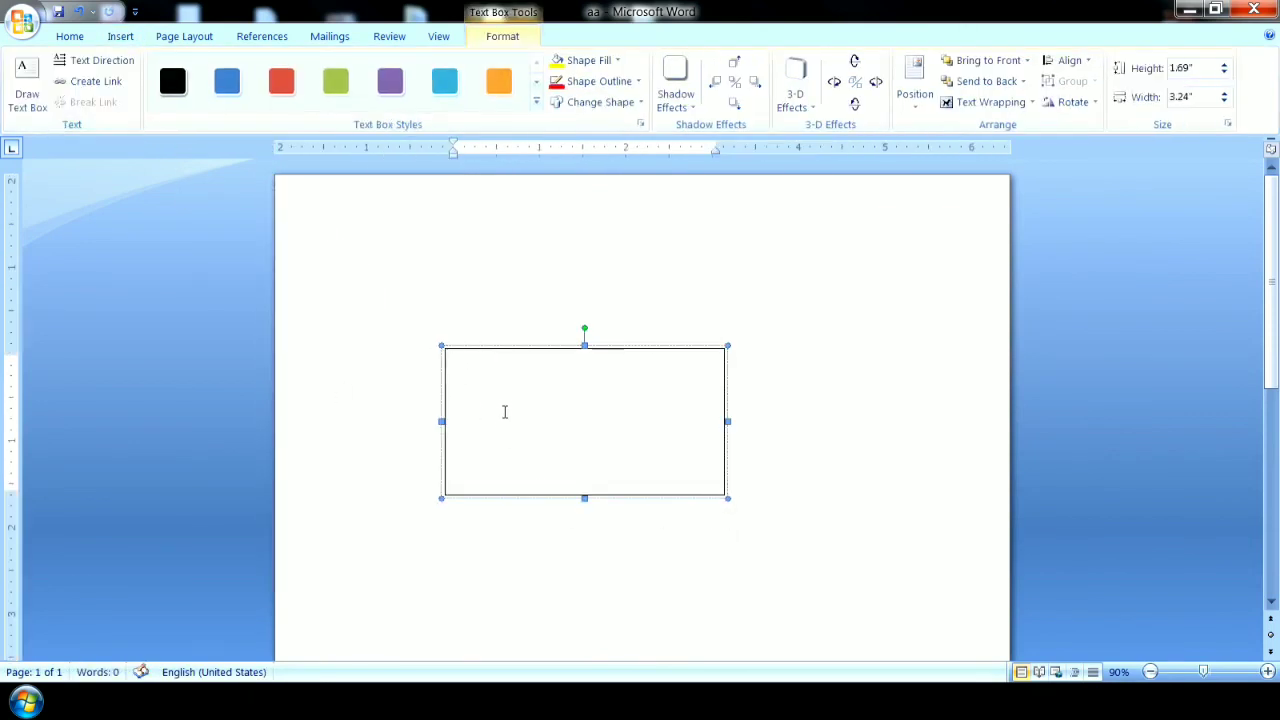
Format the text box with the orange double-outline style and a light blue fill, and delete it from the page.
click(536, 101)
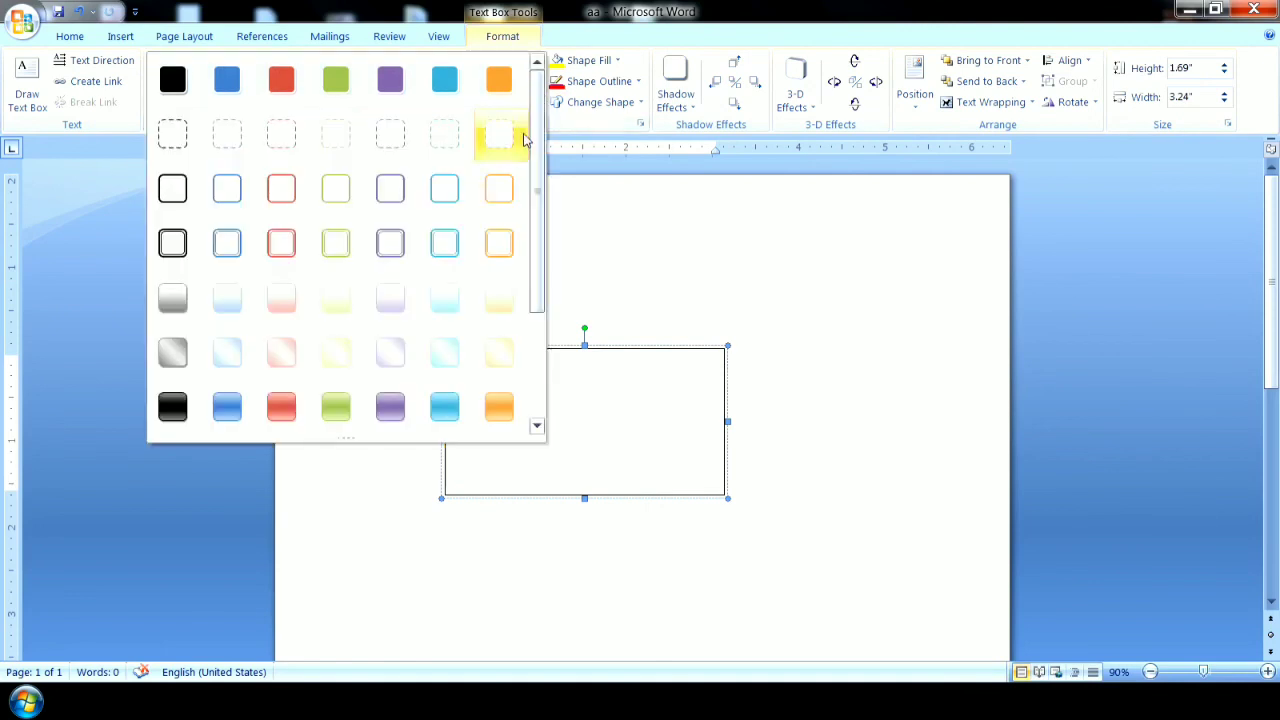
click(492, 245)
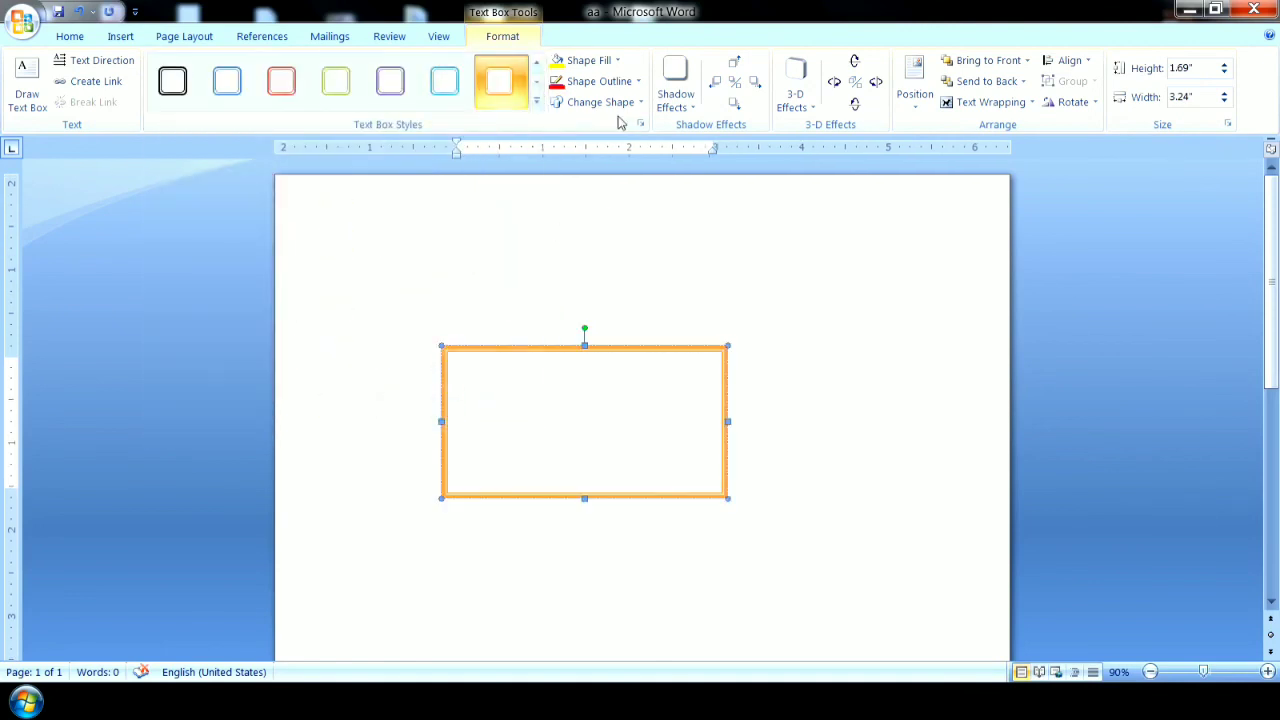
click(613, 62)
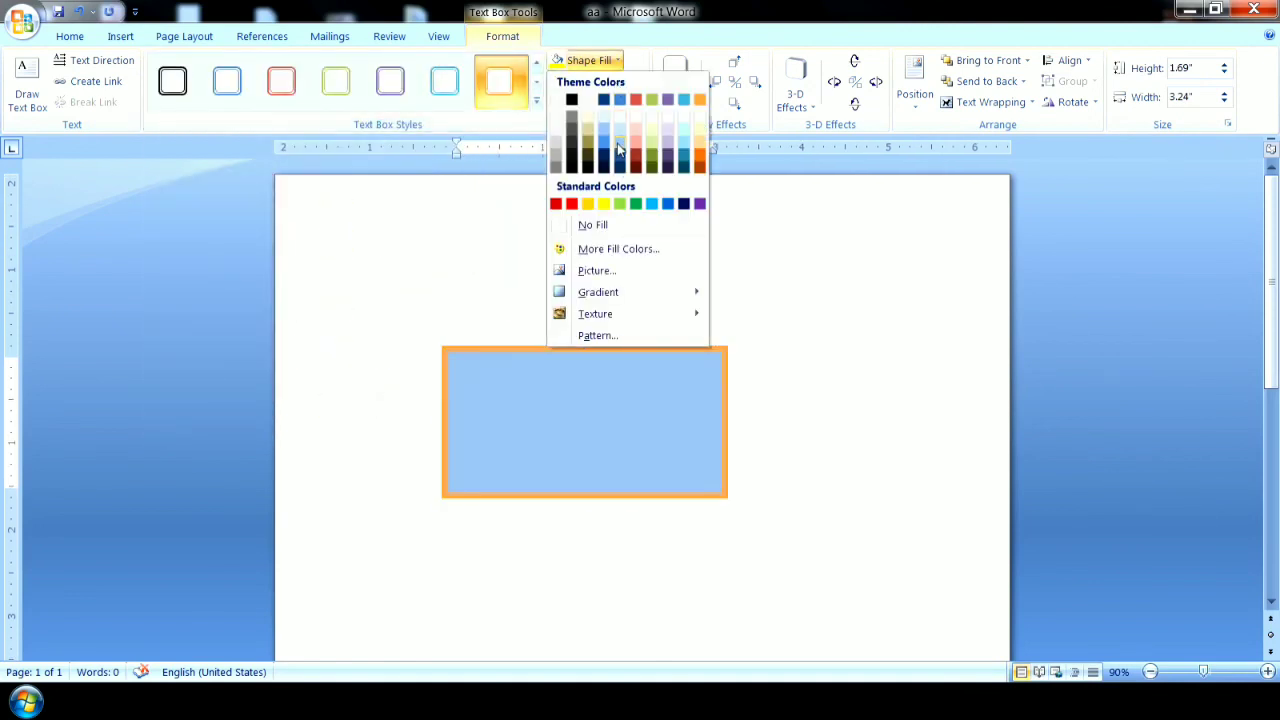
click(618, 149)
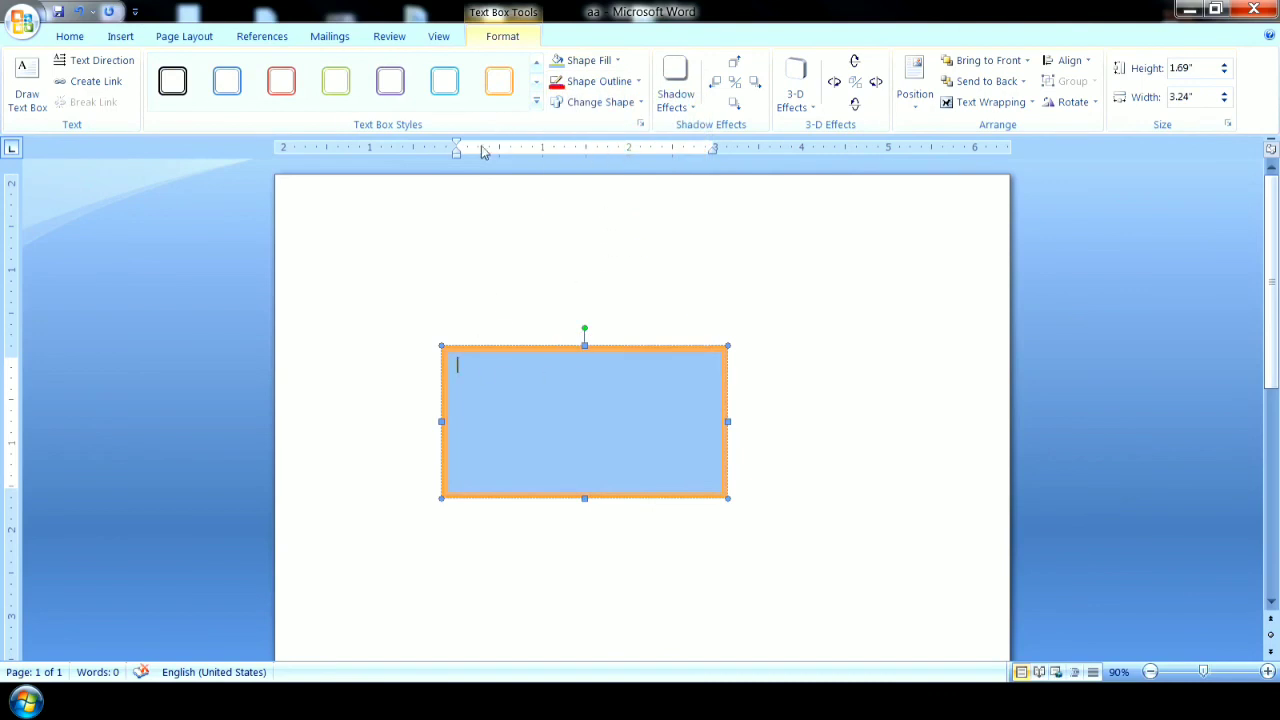
key(Delete)
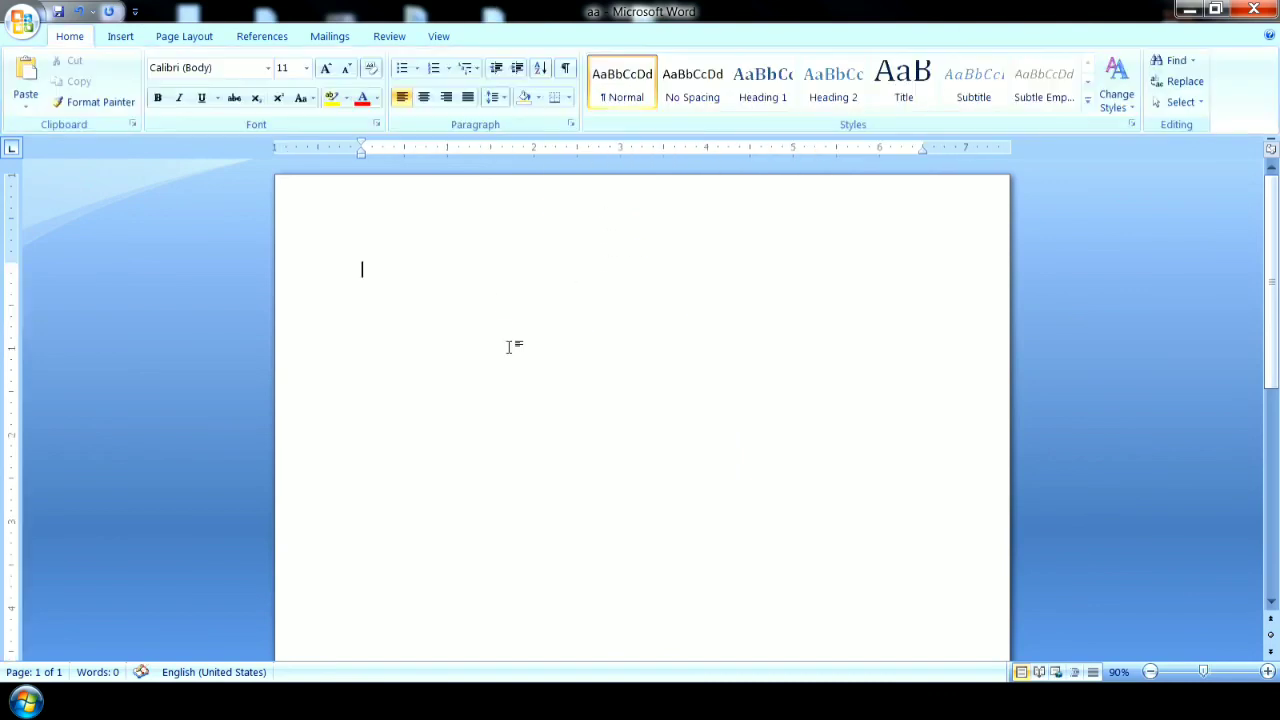
Insert a built-in pull quote text box with a blue background and a thin outer frame from the text box gallery.
click(122, 36)
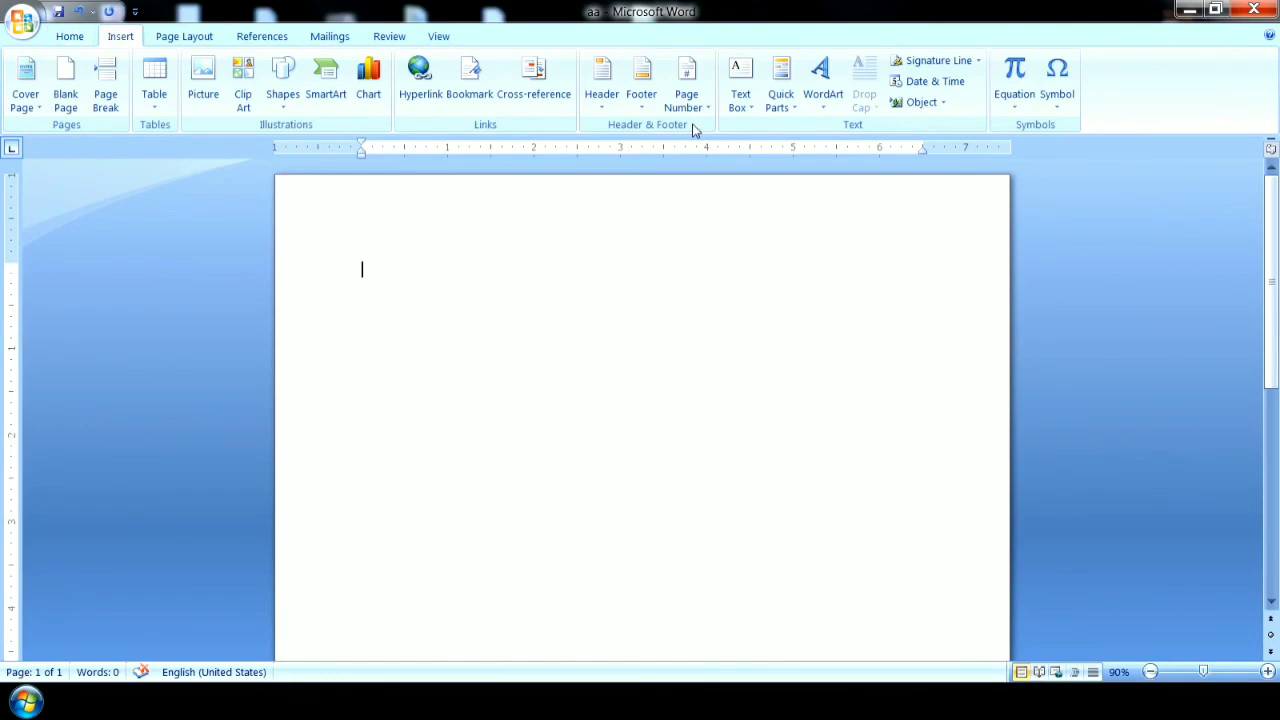
click(738, 100)
drag(1137, 174, 1134, 336)
click(946, 340)
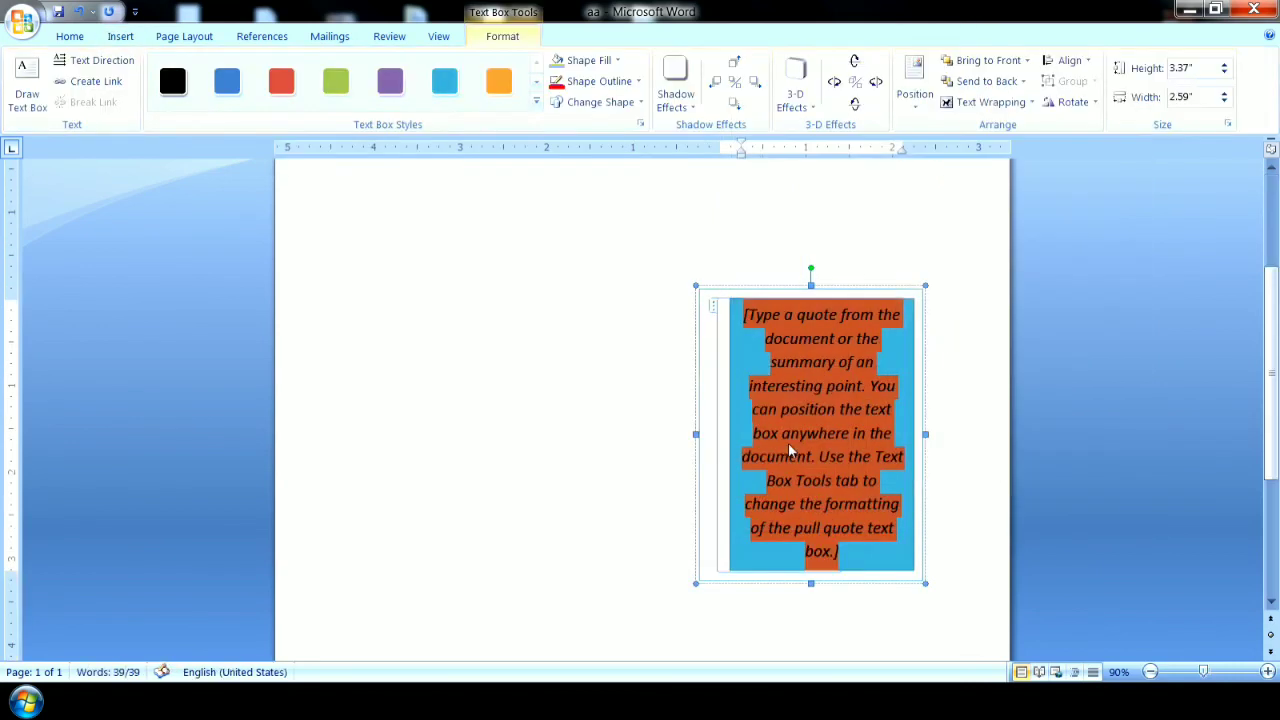
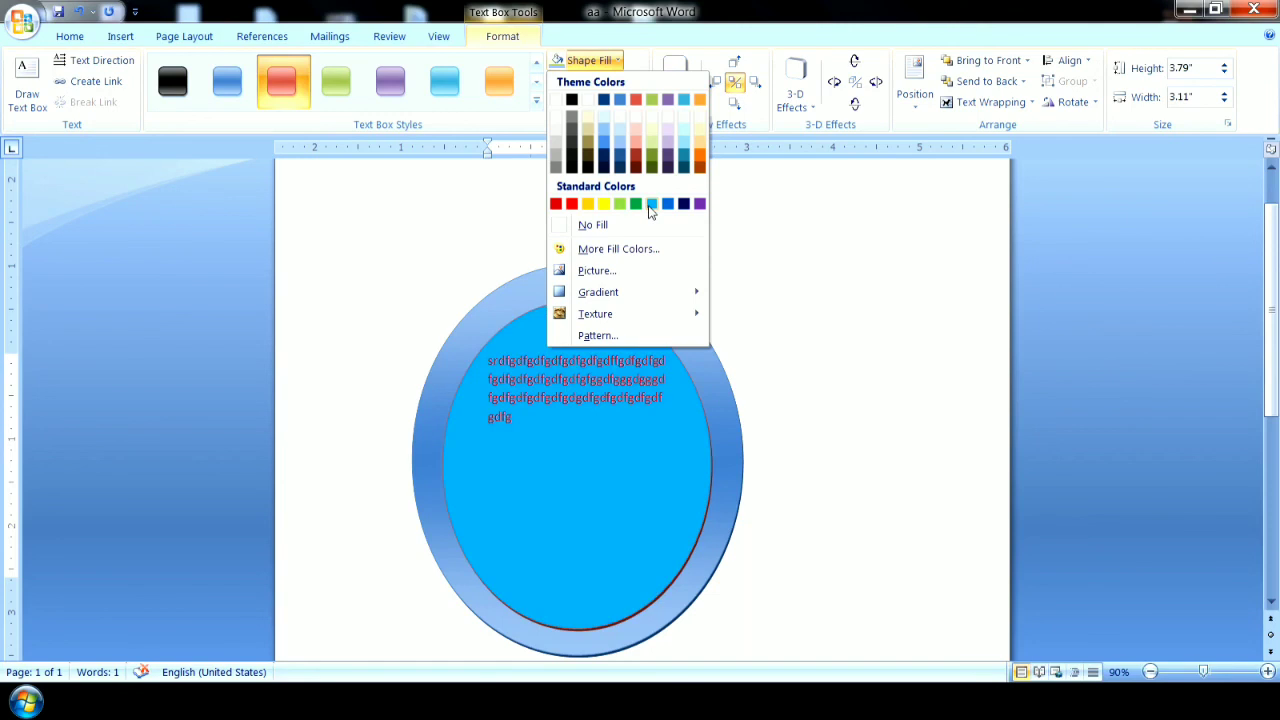
Delete the blue outer oval and the red oval text box from the page.
click(511, 211)
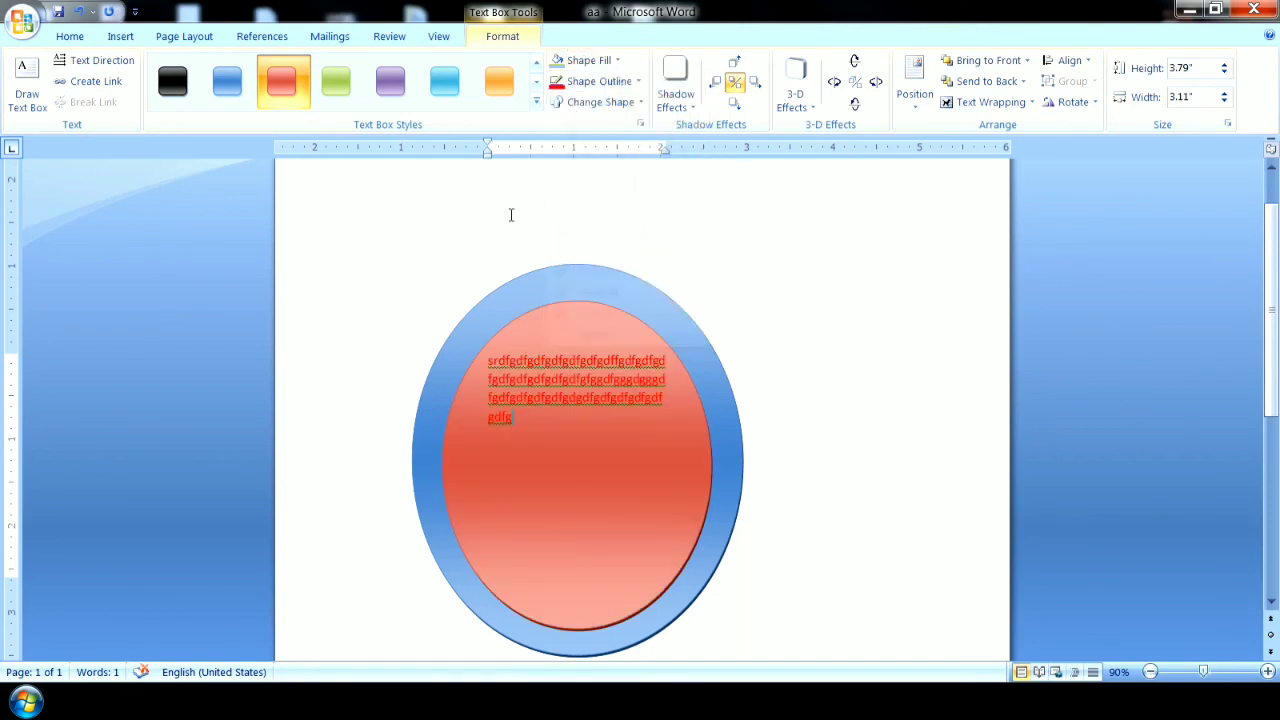
key(Delete)
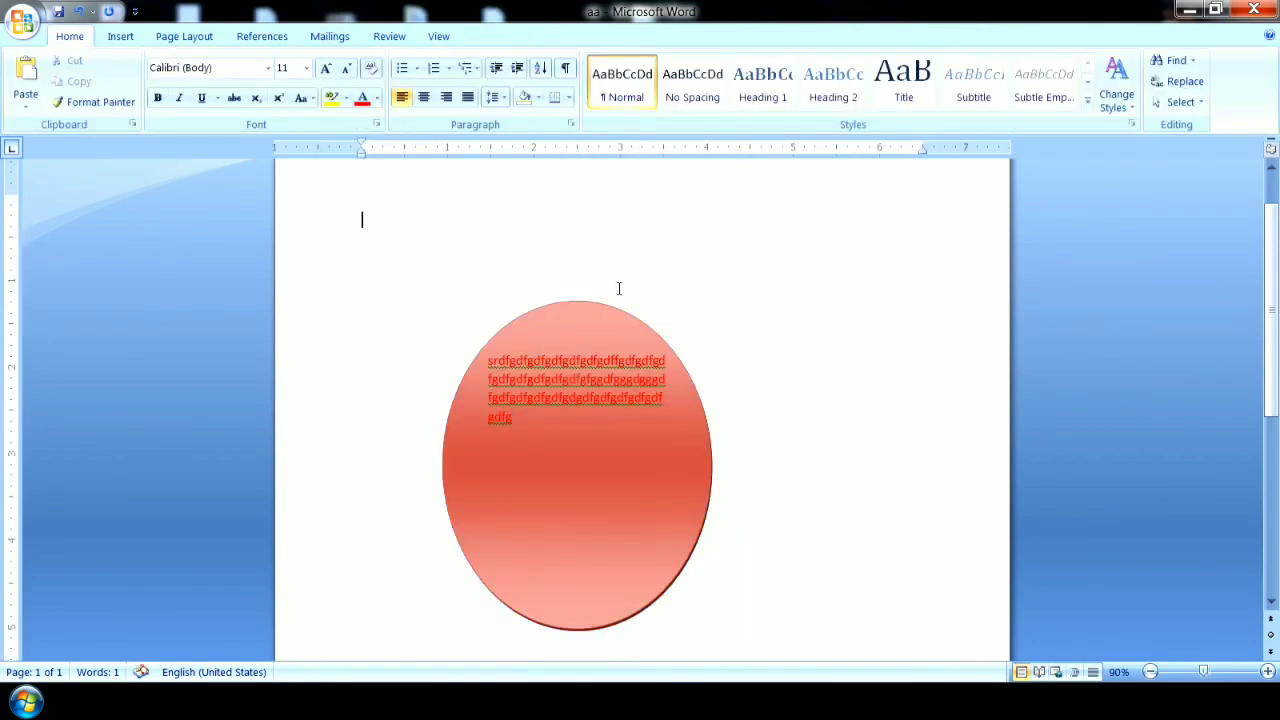
click(608, 311)
key(Delete)
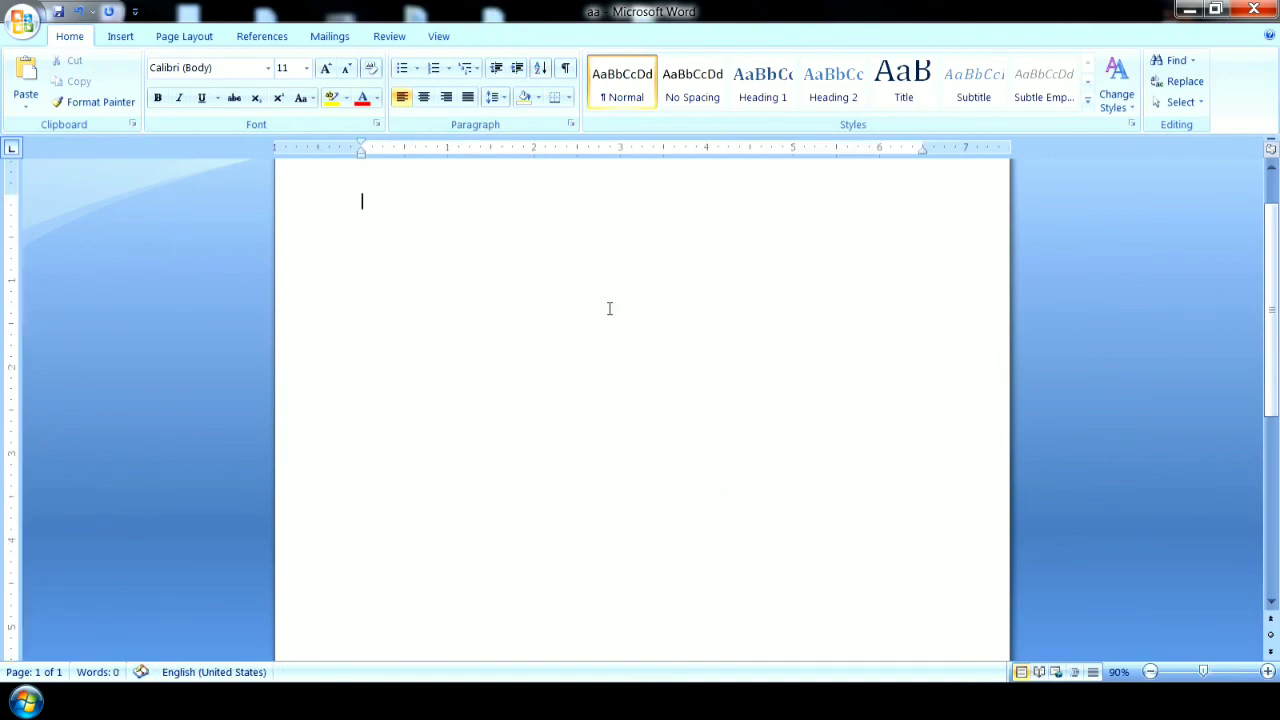
Fill the blank page with sample paragraphs generated by =rand().
click(120, 36)
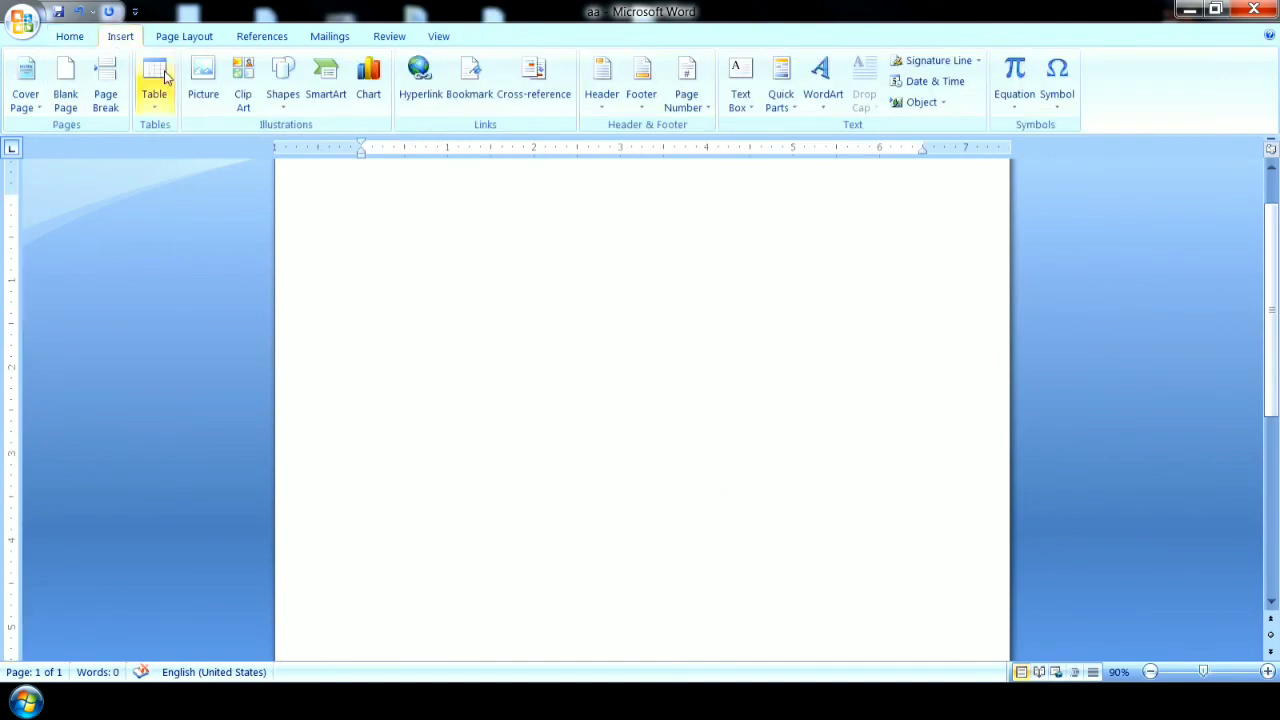
click(740, 90)
mouse_move(1136, 172)
mouse_down()
mouse_move(1134, 410)
mouse_move(1134, 165)
mouse_up()
click(410, 360)
text(=rand())
key(Return)
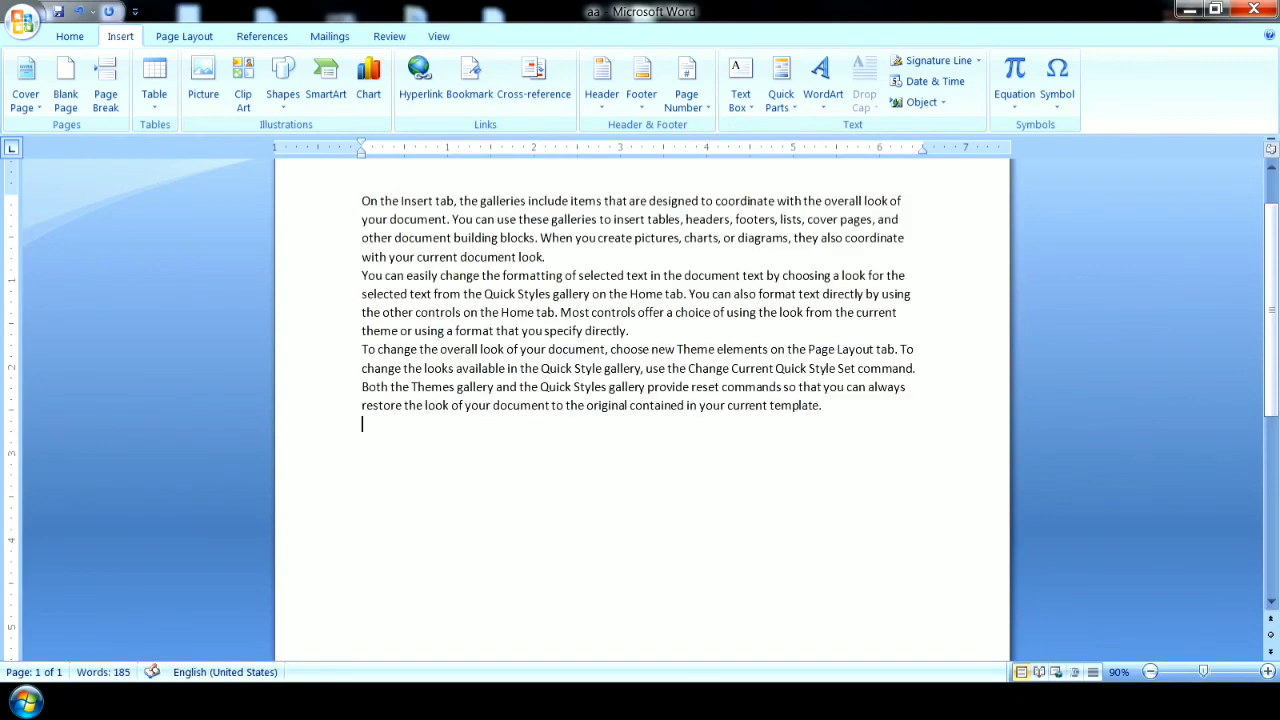
Select all the sample paragraphs and set their font colour to the darkest olive green theme shade.
drag(365, 430, 371, 177)
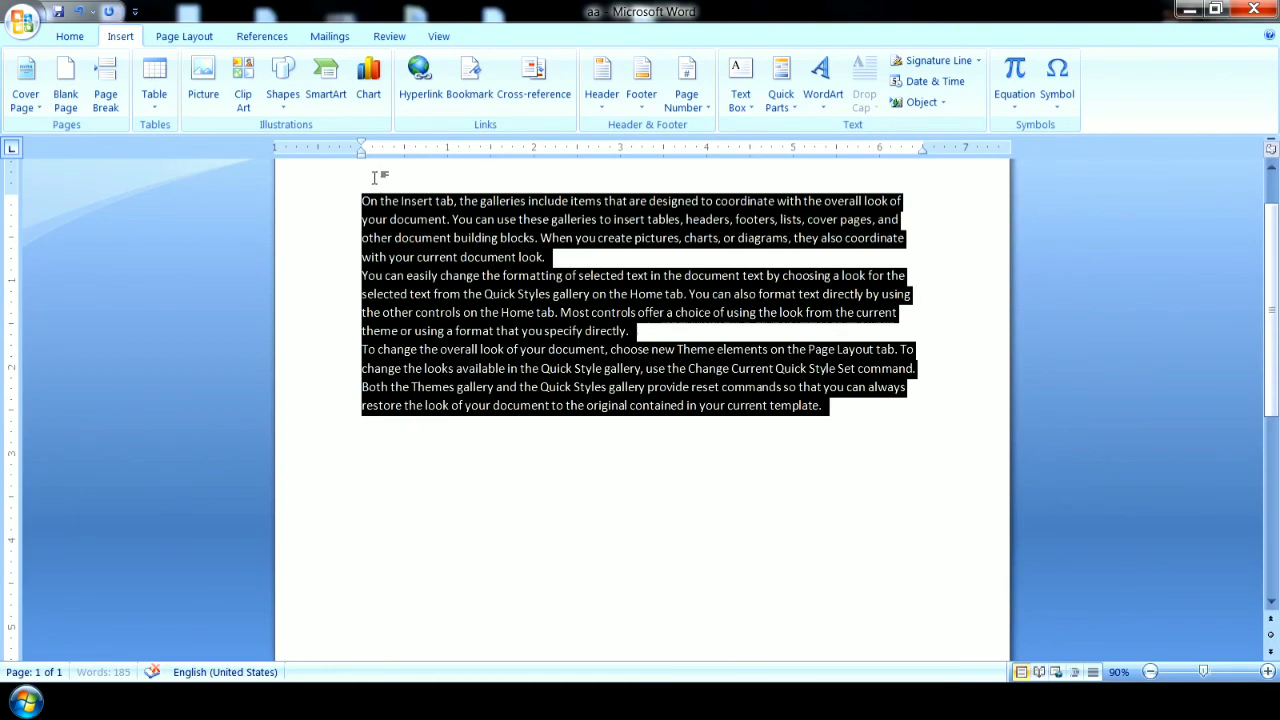
click(577, 510)
drag(846, 428, 289, 203)
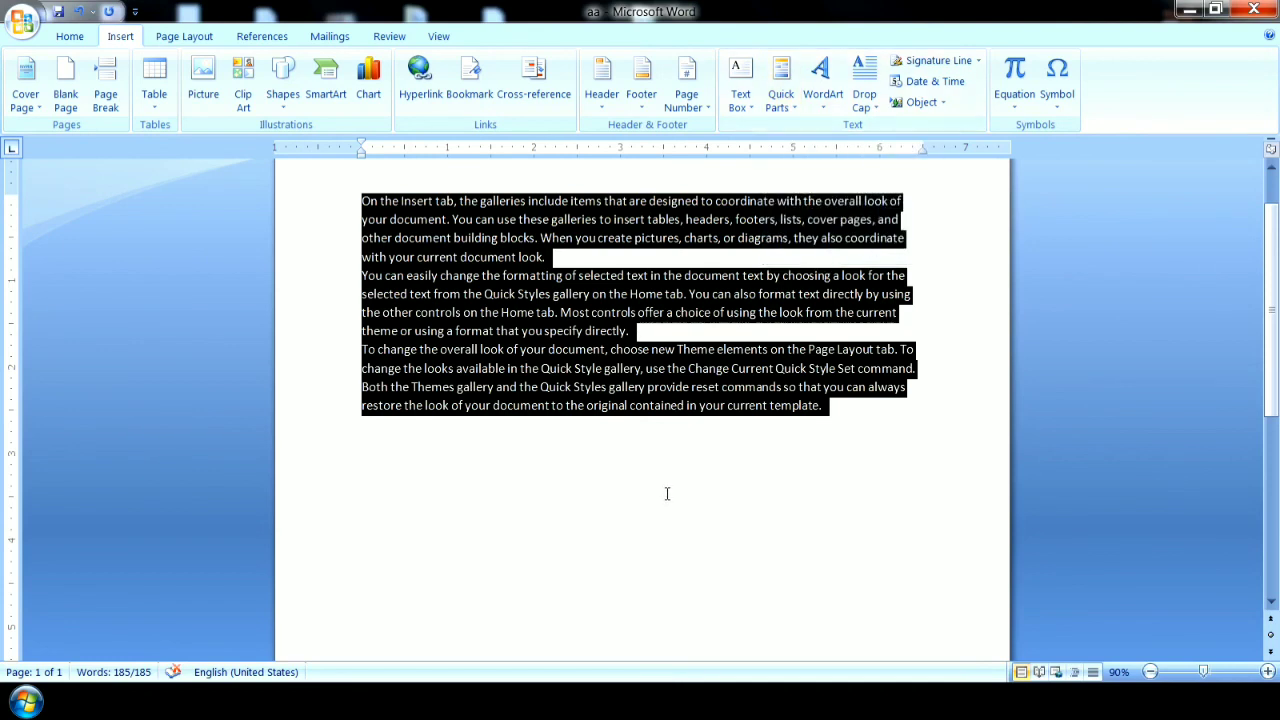
click(766, 460)
drag(842, 435, 337, 180)
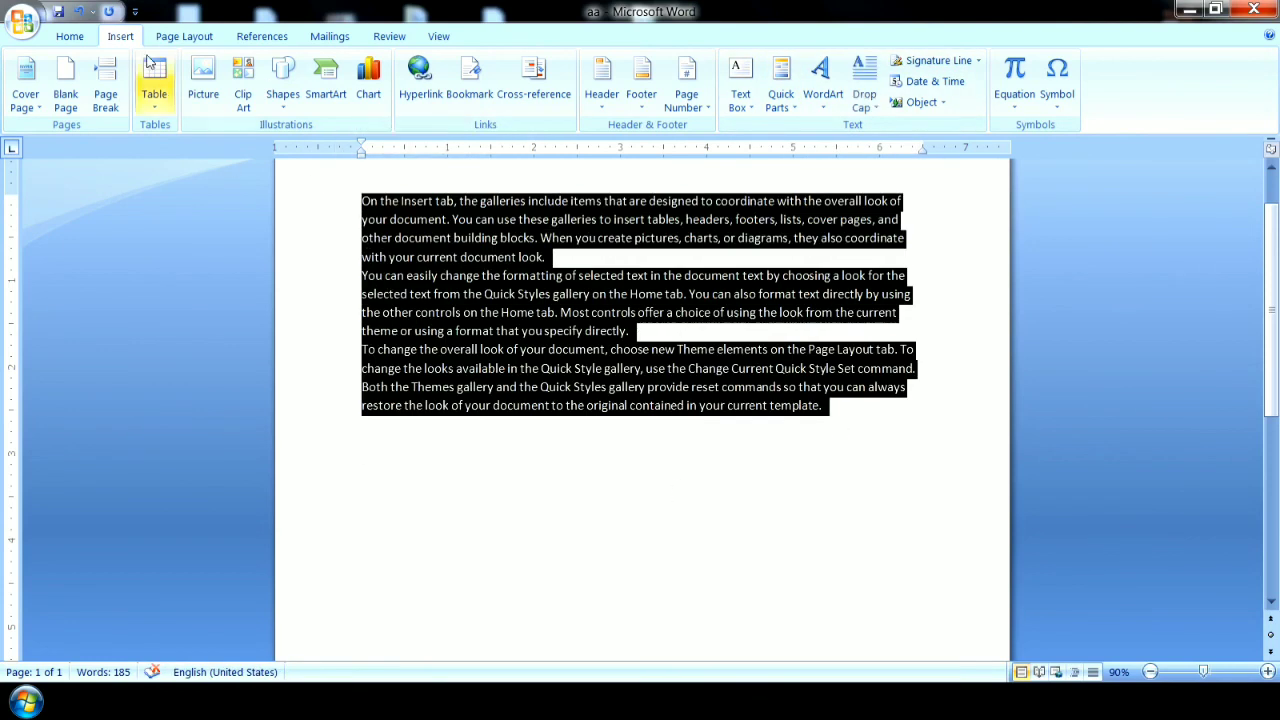
click(69, 36)
click(377, 100)
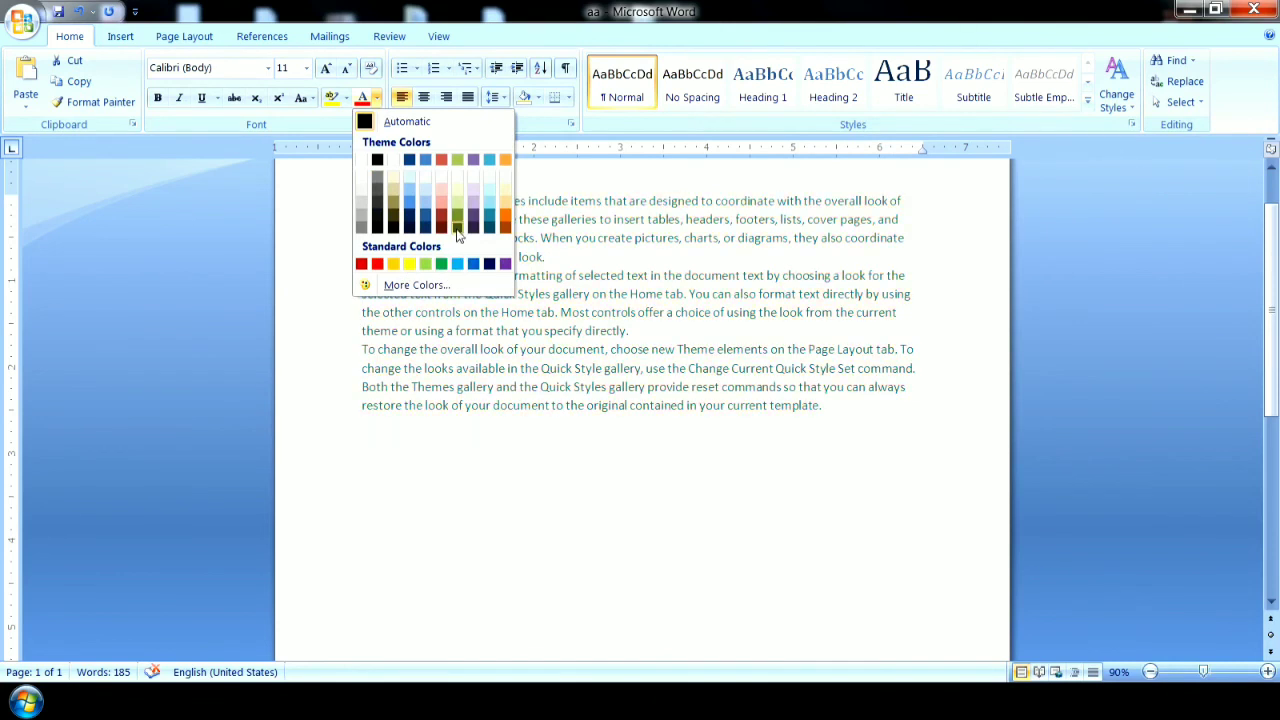
click(458, 230)
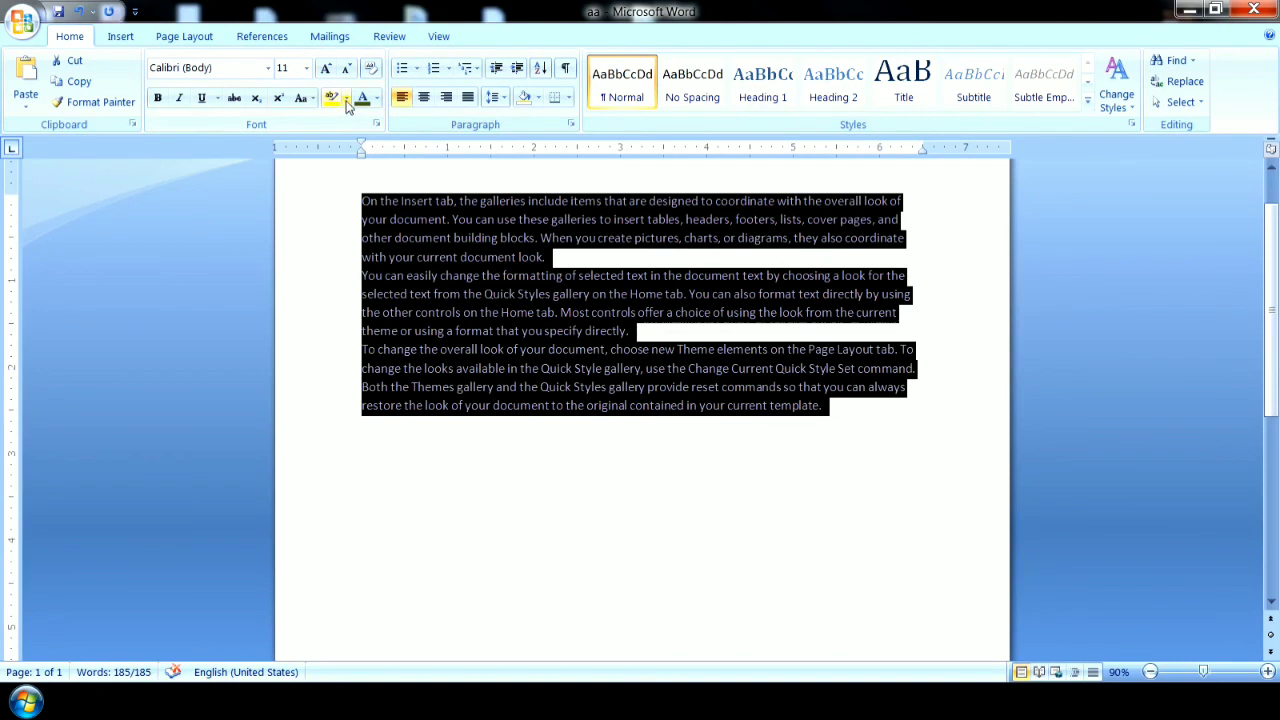
Make the sample paragraphs bold and underlined, and enlarge their font size to 16.
click(158, 99)
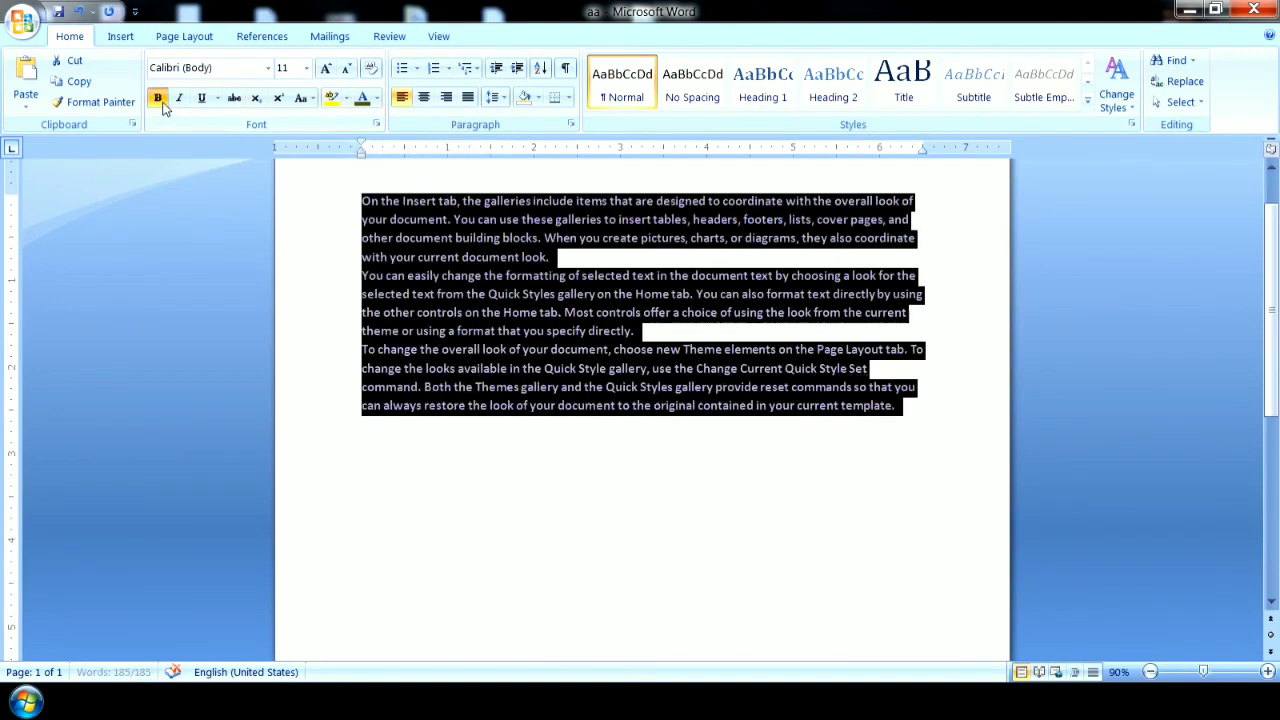
click(202, 99)
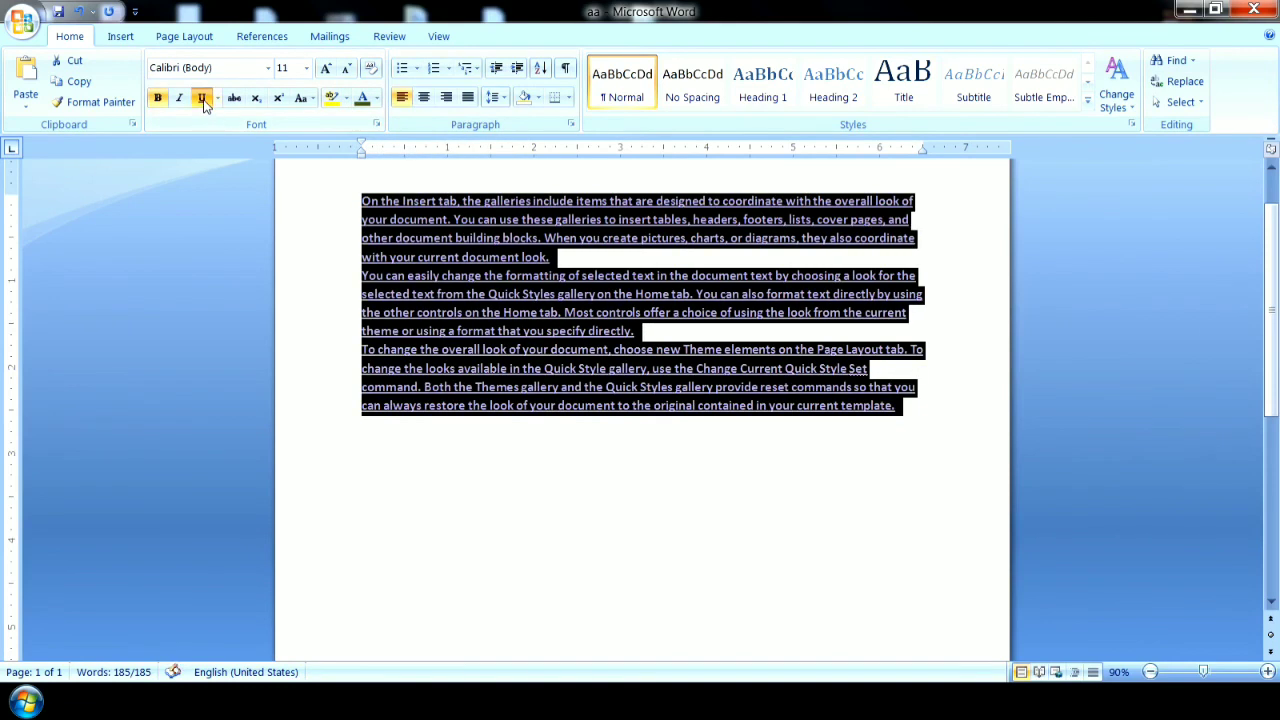
click(326, 69)
click(326, 69)
click(326, 69)
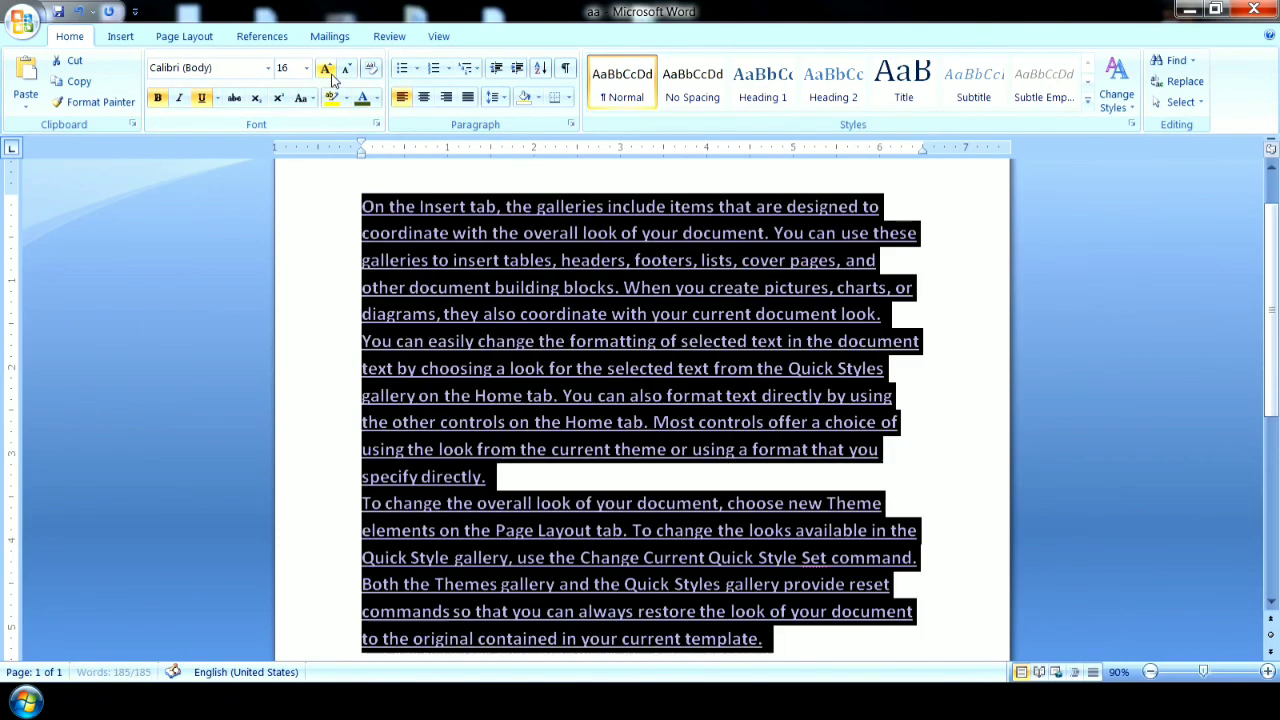
click(915, 446)
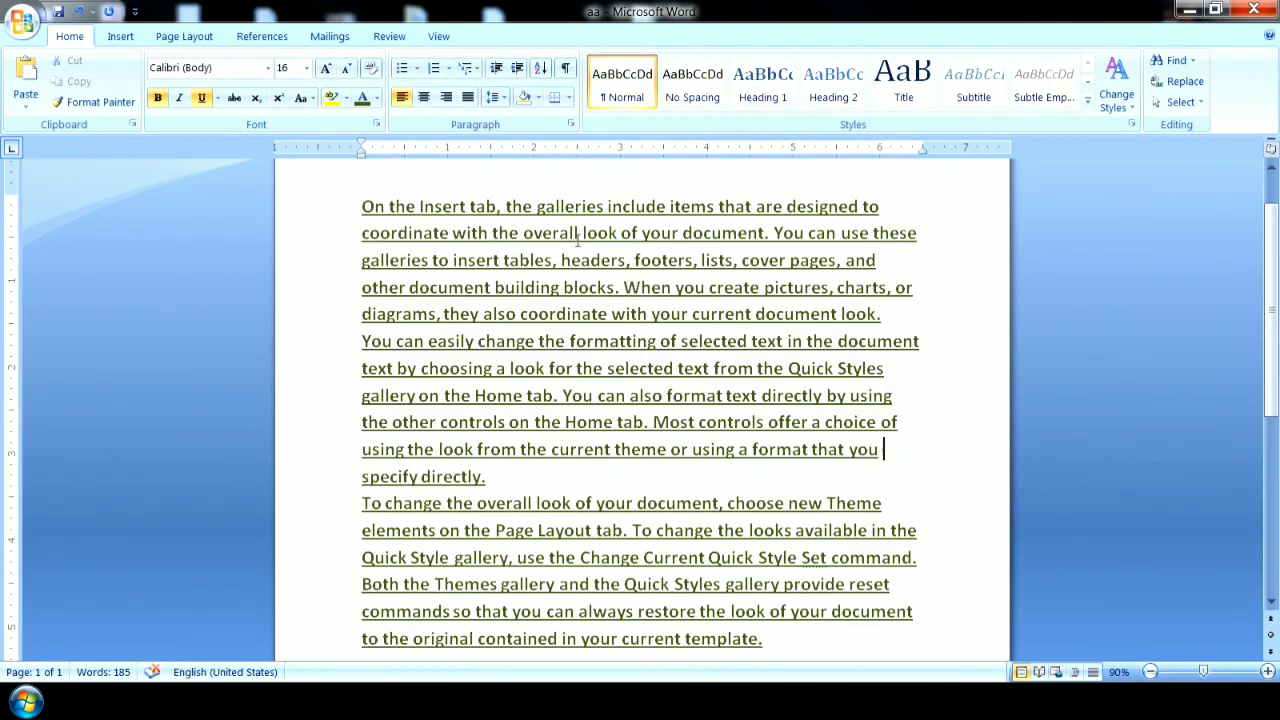
Save all the formatted paragraphs to the Quick Part gallery as a building block named qq.
drag(370, 205, 800, 400)
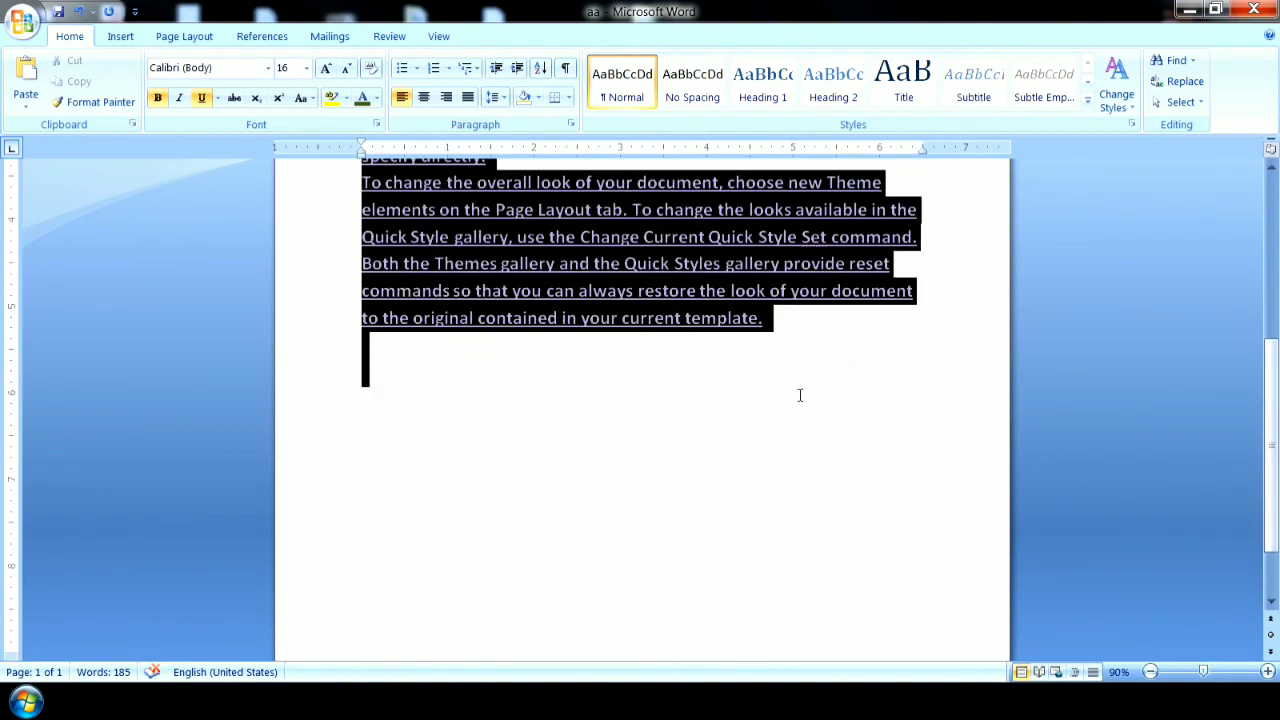
click(58, 12)
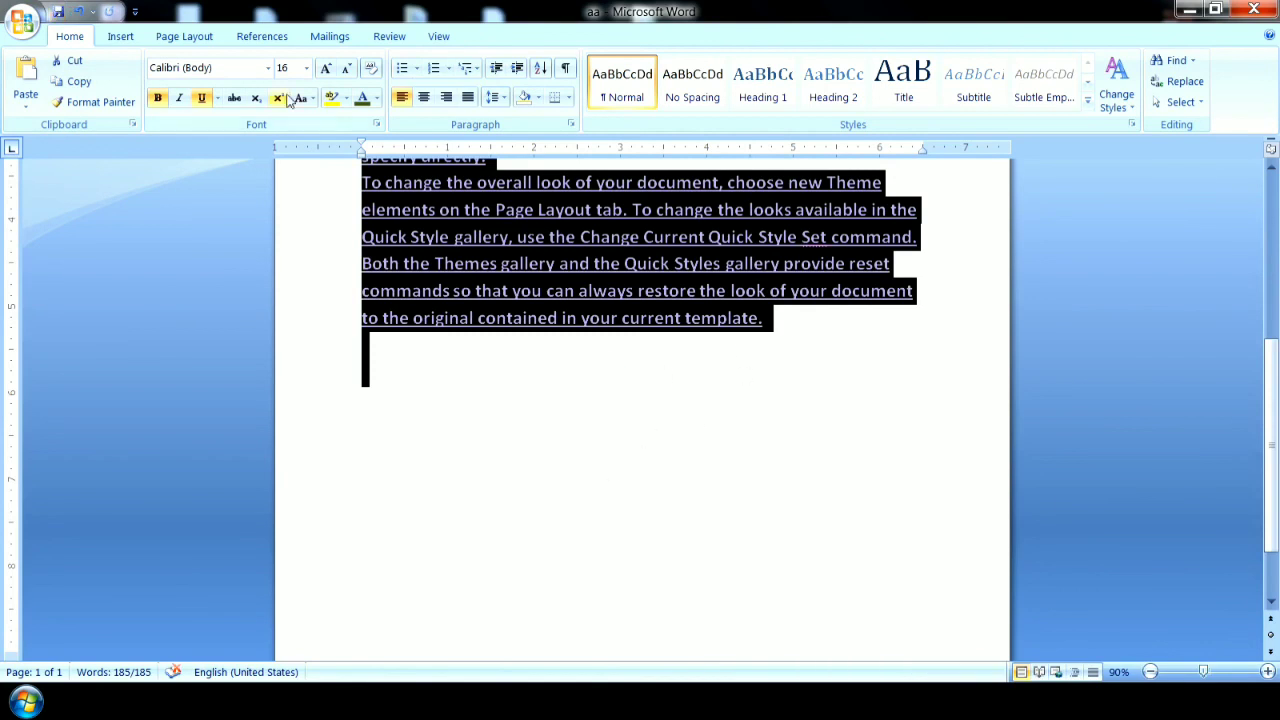
click(129, 37)
click(782, 97)
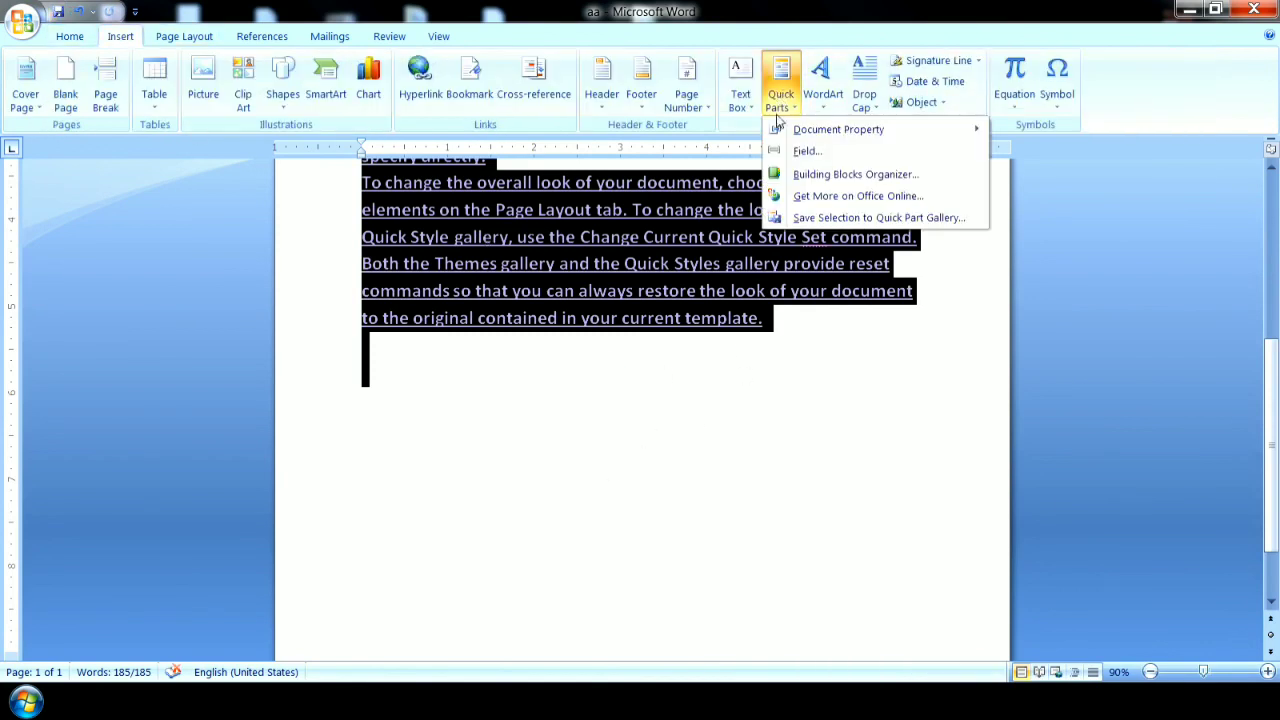
click(866, 218)
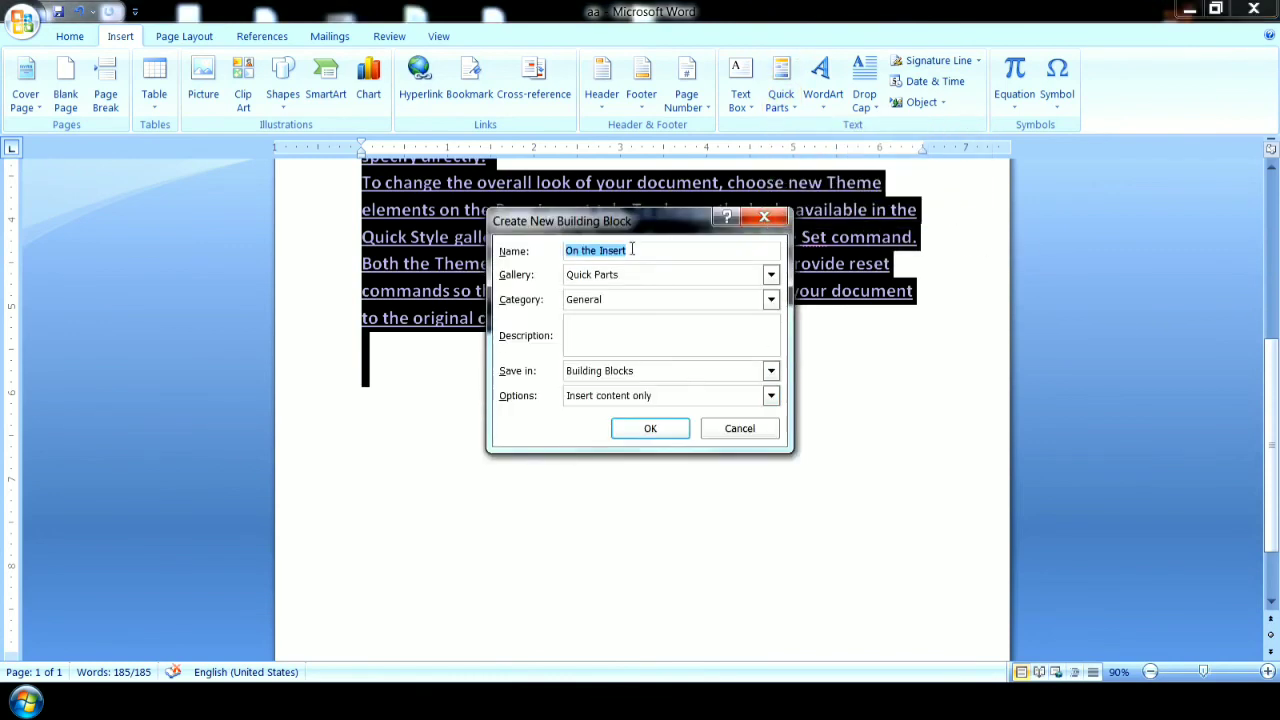
text(qq)
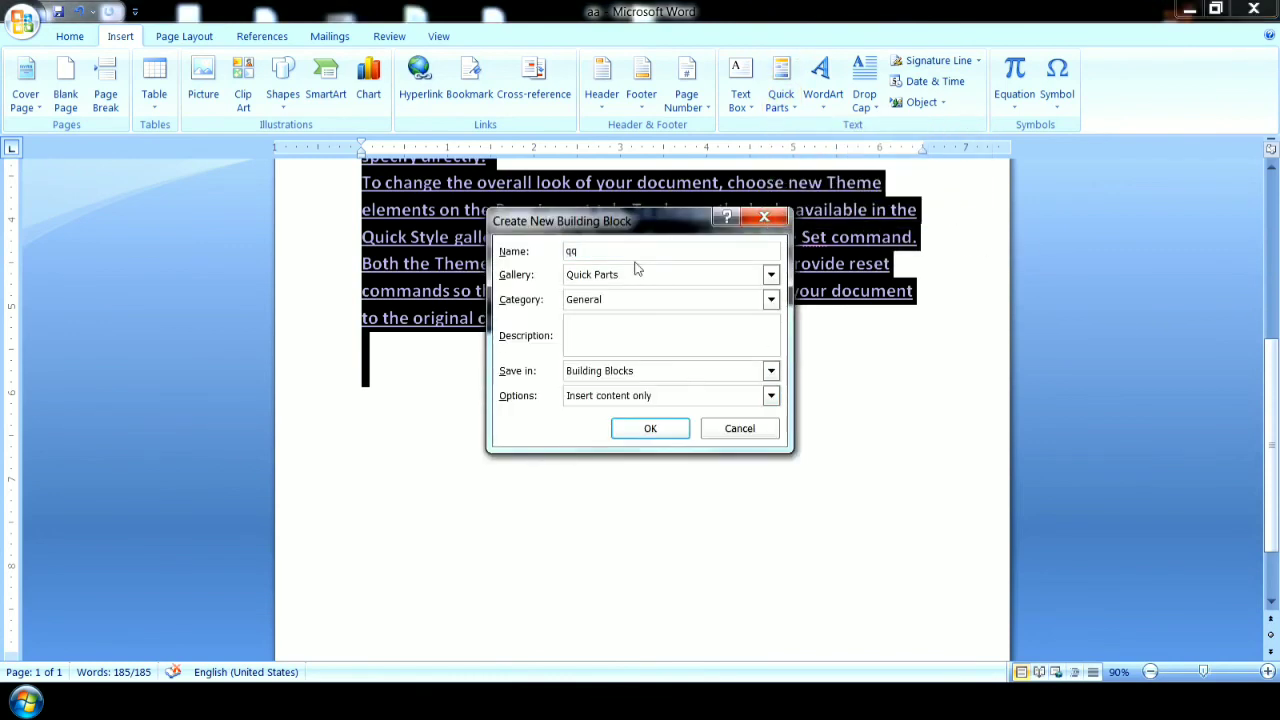
click(652, 425)
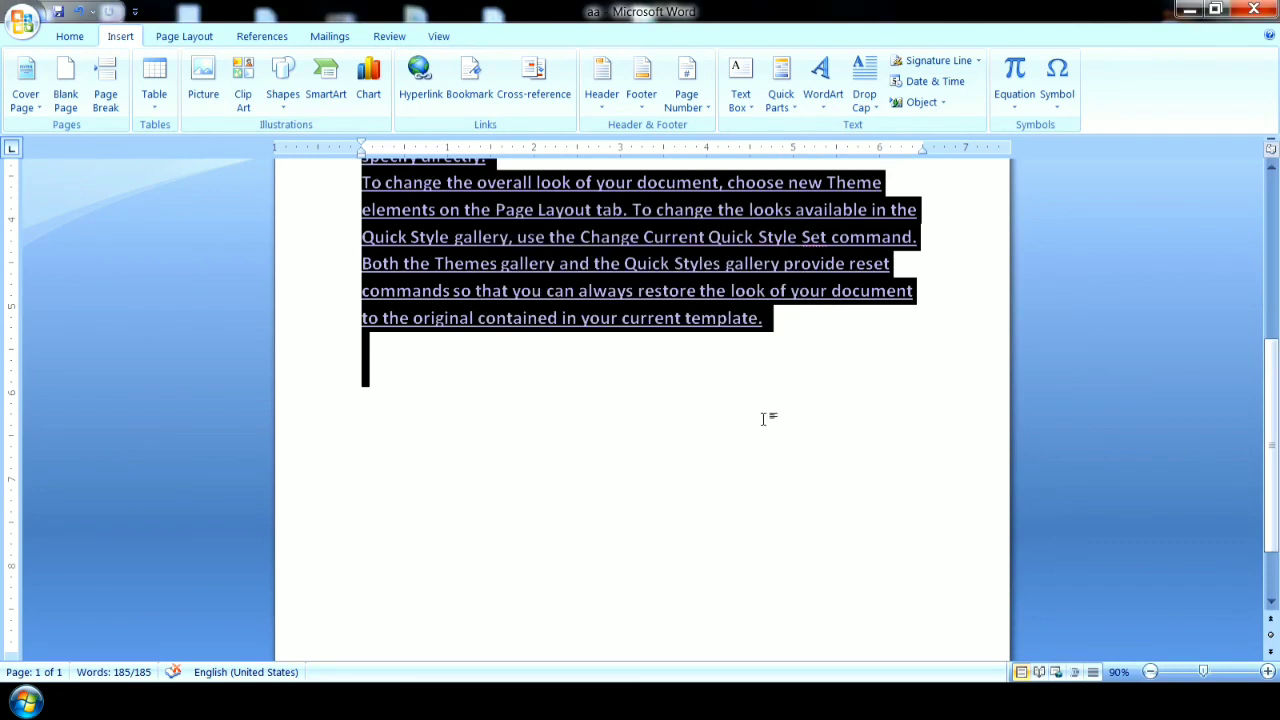
Delete the text from the page and insert the saved qq quick part in its place.
key(Delete)
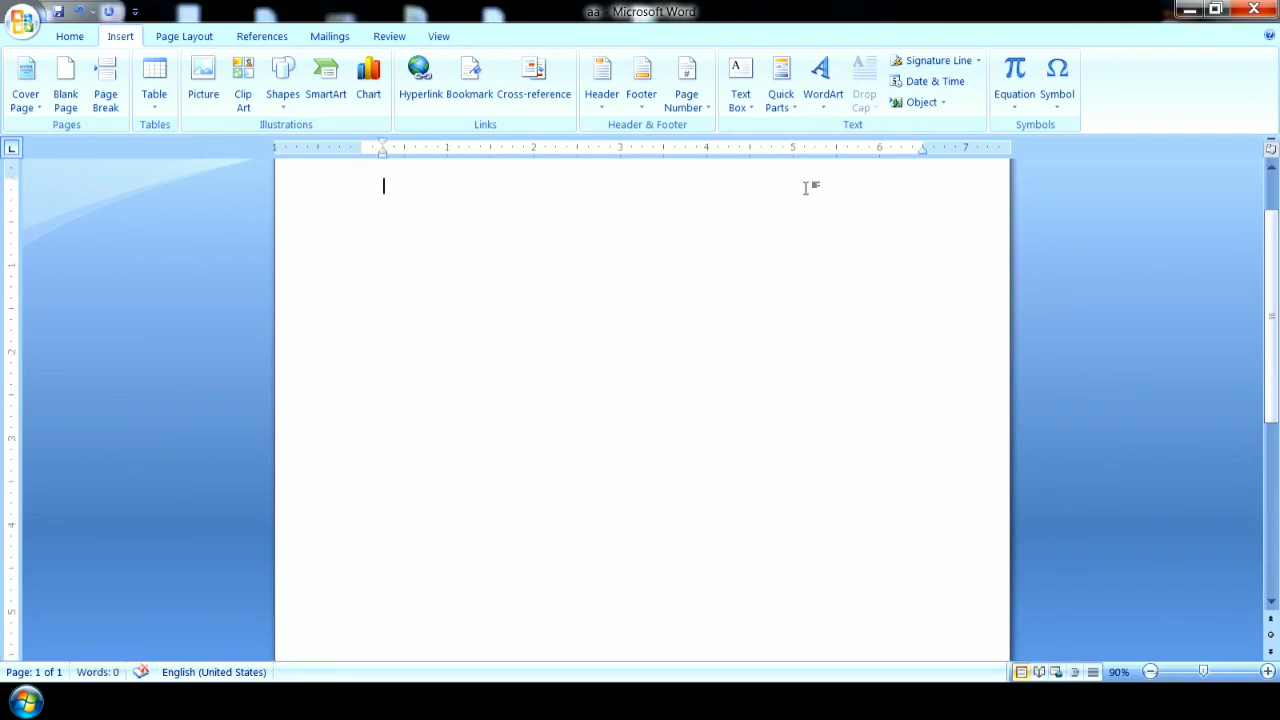
click(780, 85)
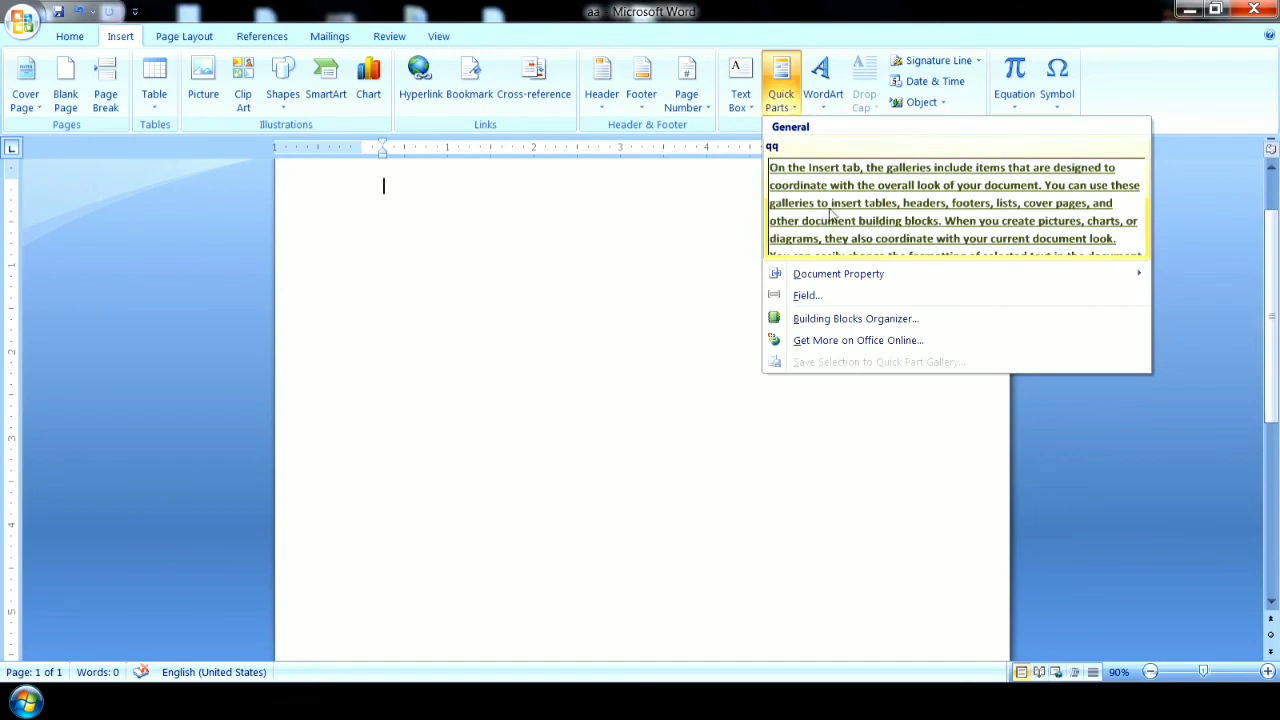
click(1115, 443)
mouse_move(1266, 357)
mouse_down()
mouse_move(1275, 550)
mouse_move(1278, 320)
mouse_move(1278, 488)
mouse_move(1275, 363)
mouse_up()
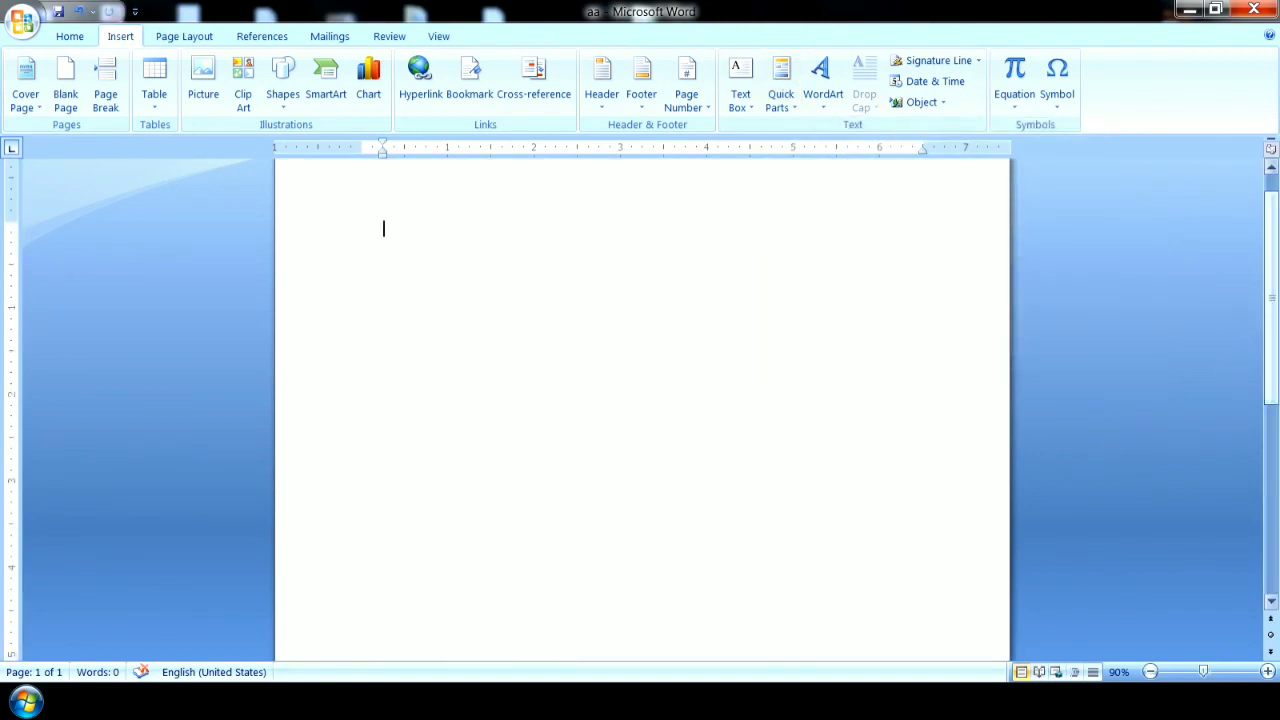
click(1150, 672)
click(1150, 672)
click(1150, 672)
click(1150, 672)
click(1150, 672)
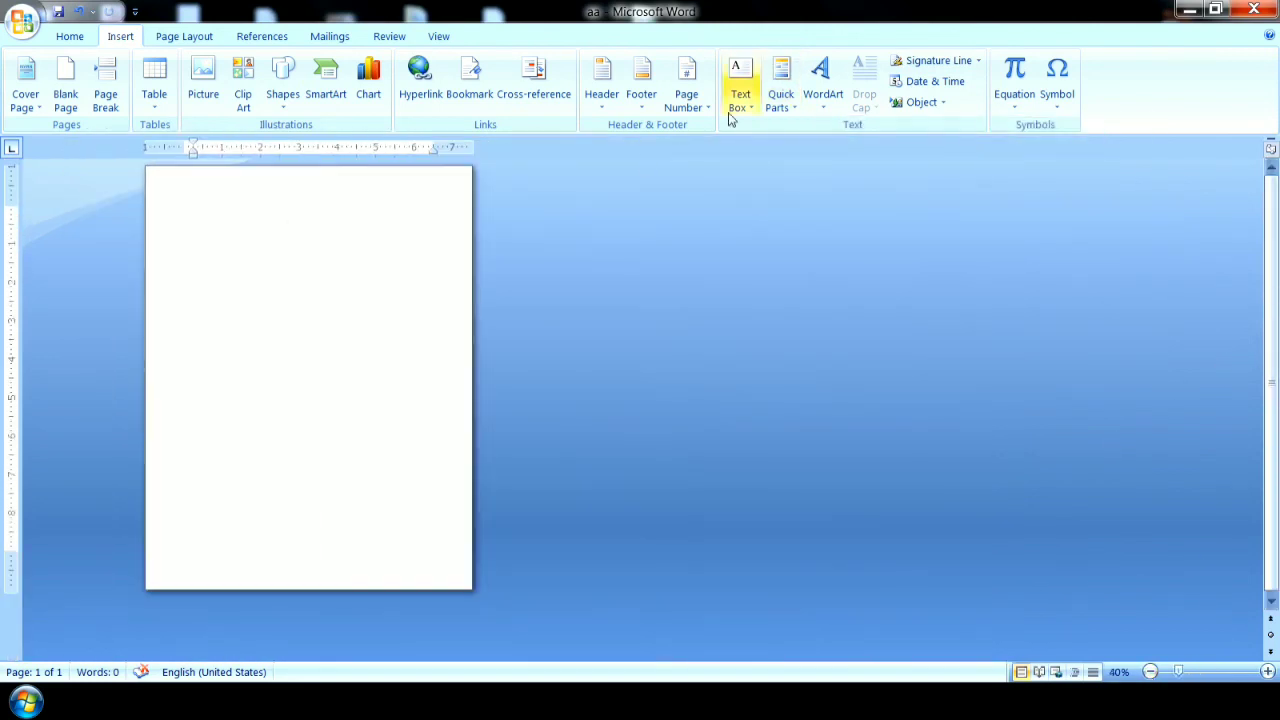
click(780, 95)
click(895, 222)
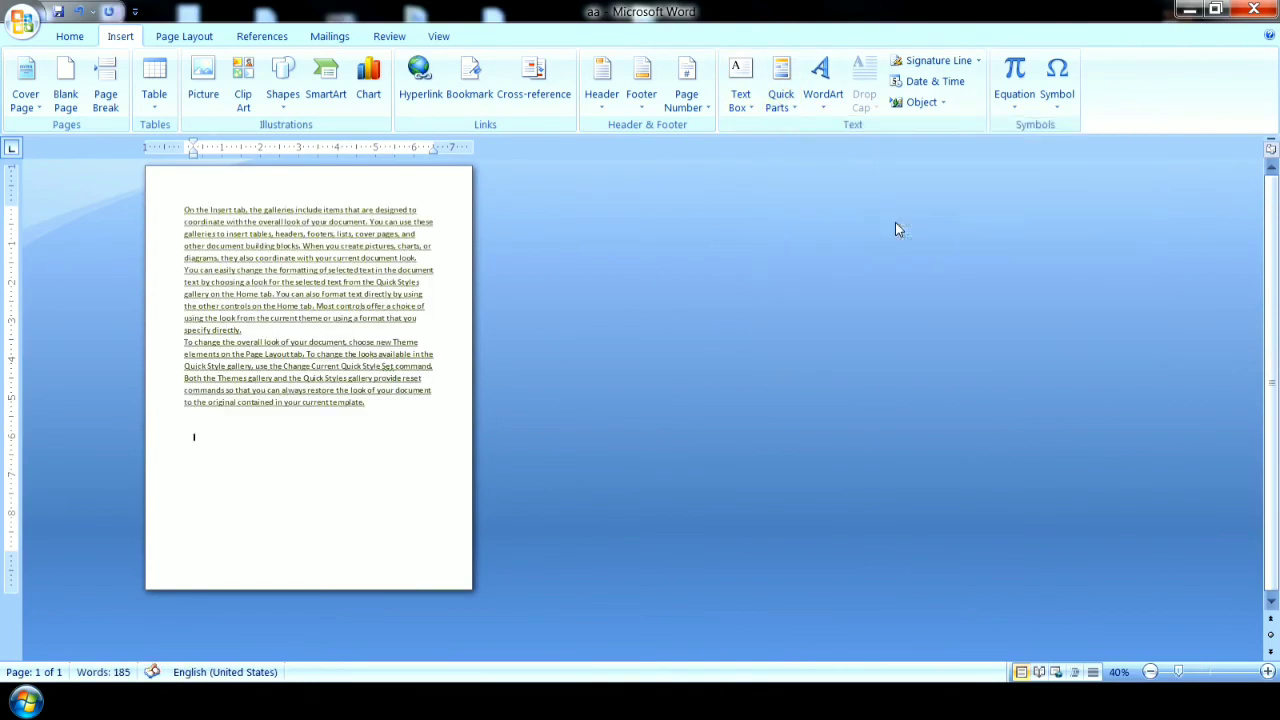
Select all the text inserted from the quick part and delete it from the page.
drag(360, 415, 184, 206)
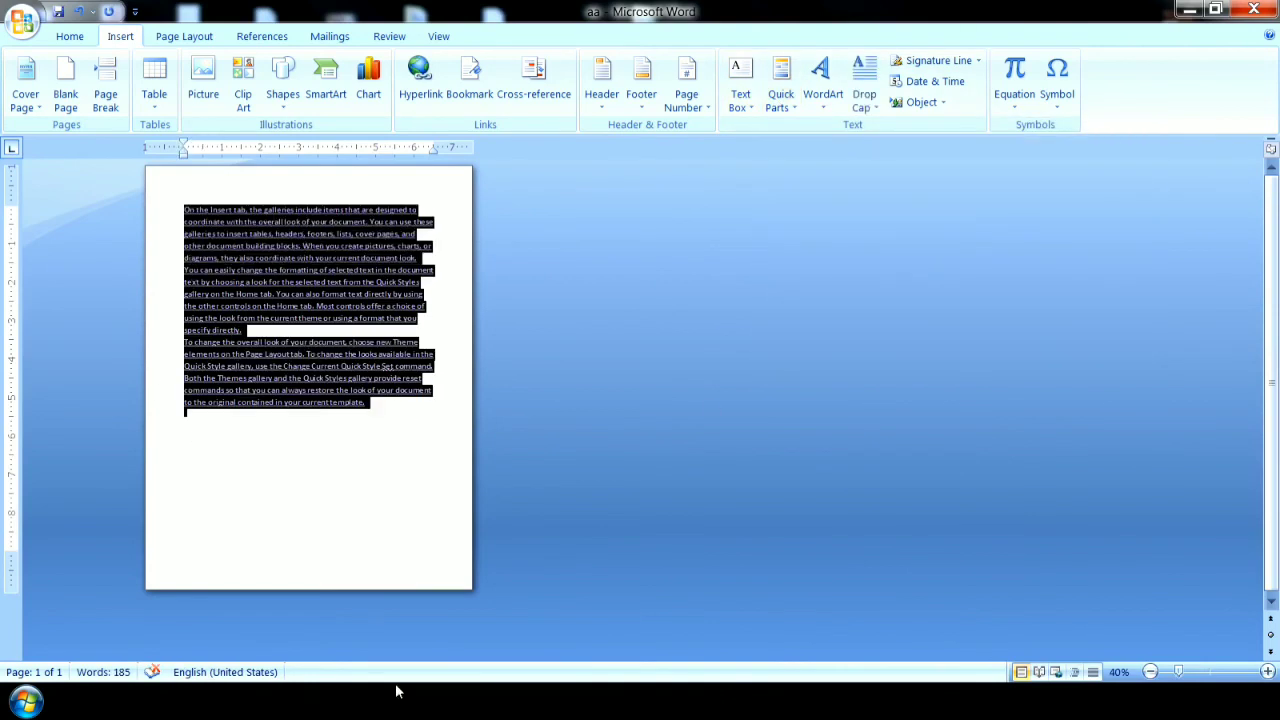
click(383, 486)
drag(314, 417, 183, 191)
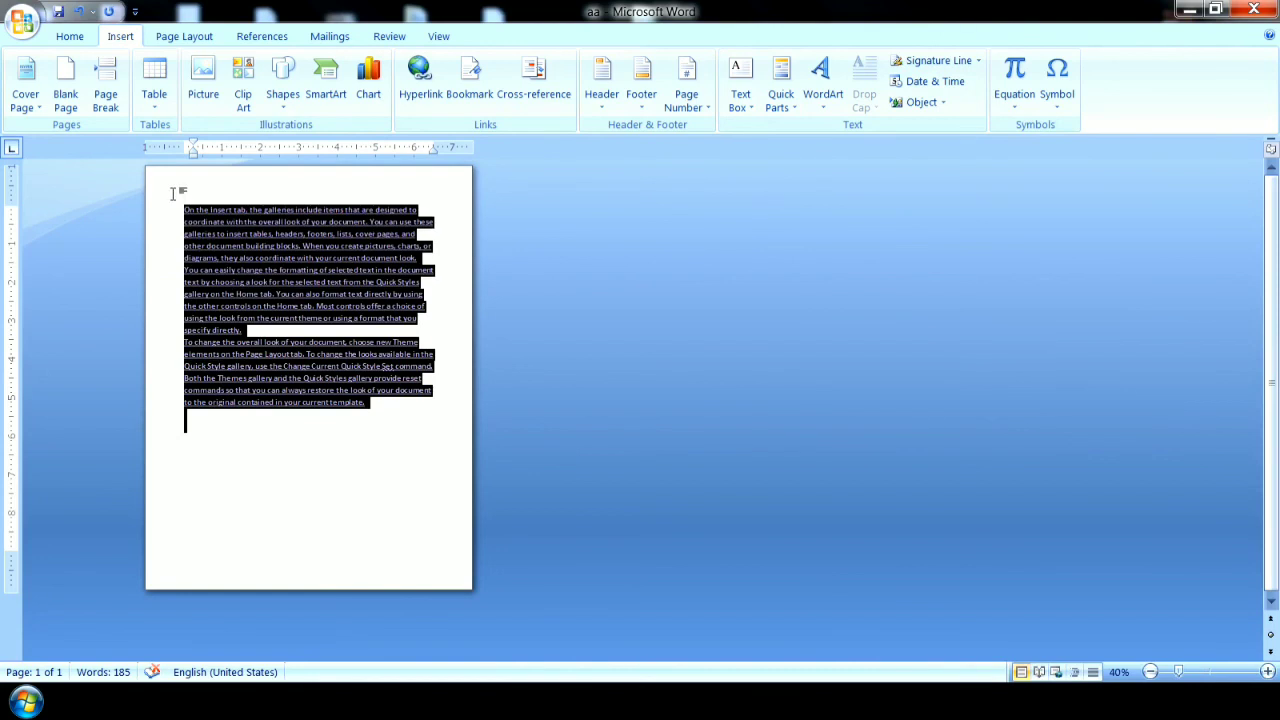
click(70, 37)
click(355, 466)
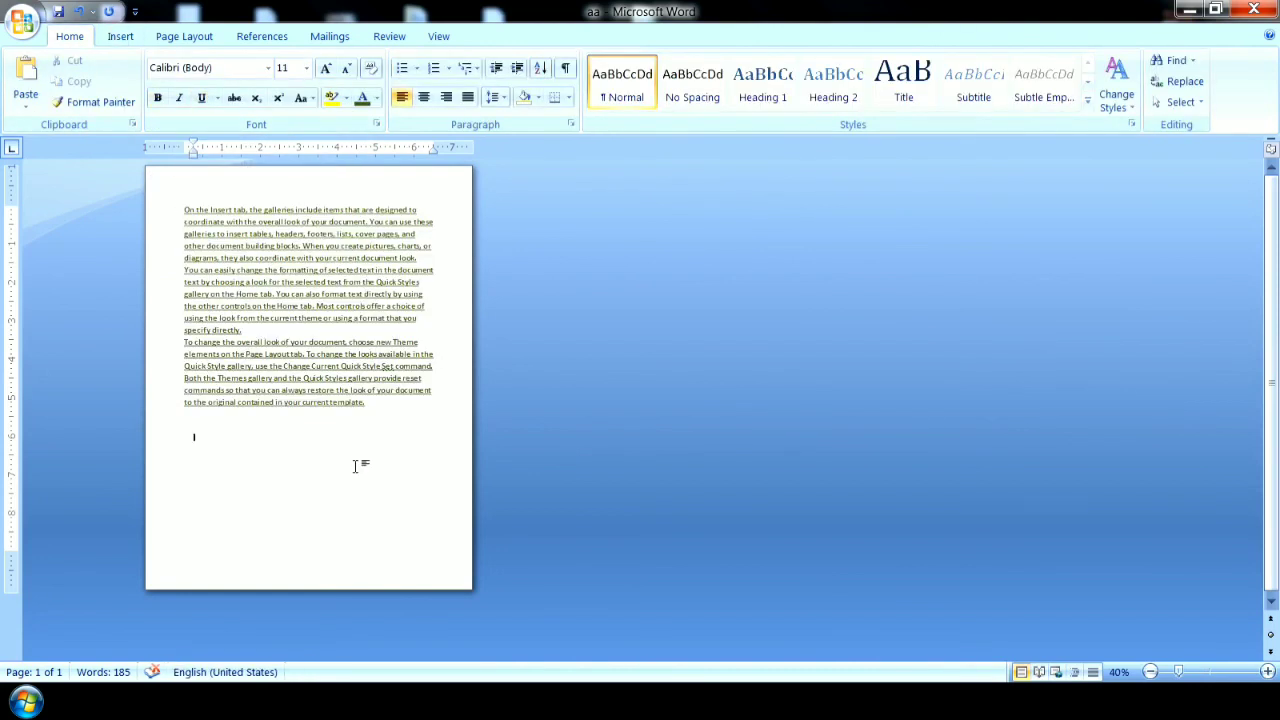
click(122, 37)
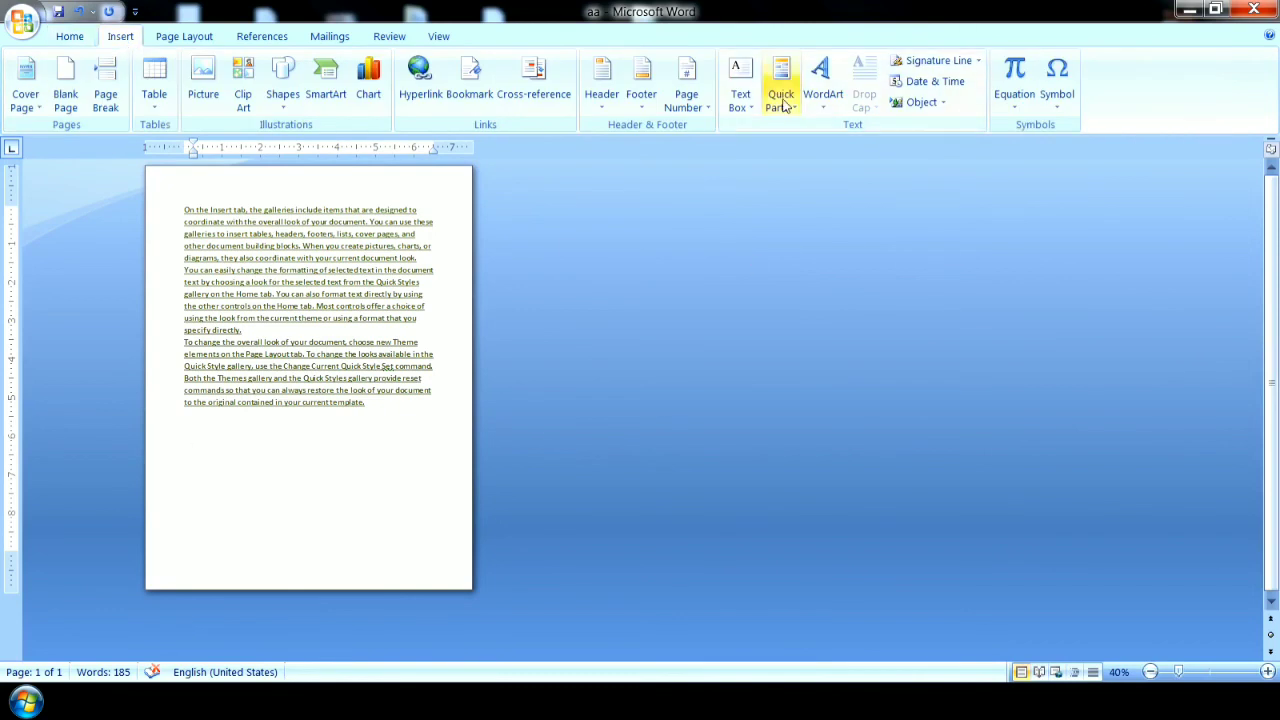
drag(415, 444, 196, 172)
key(Delete)
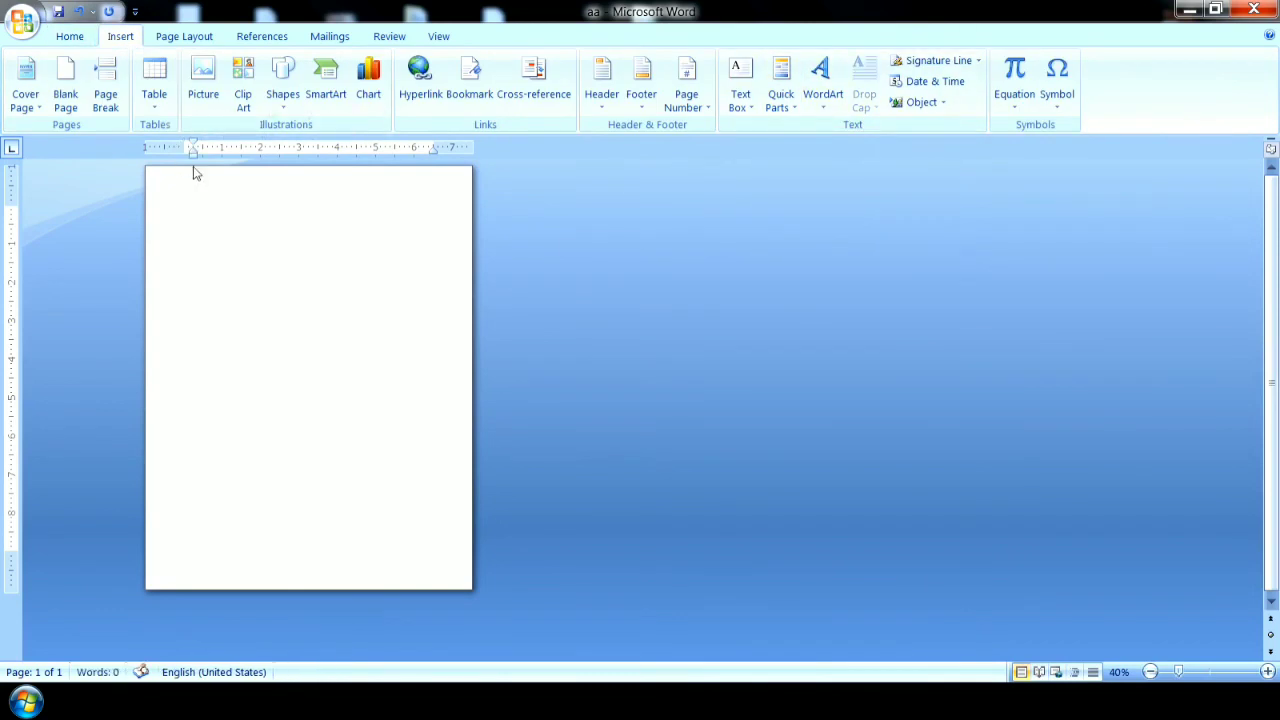
Insert WordArt reading "D2L" on the empty page in the dark green marbled 3-D style.
click(823, 85)
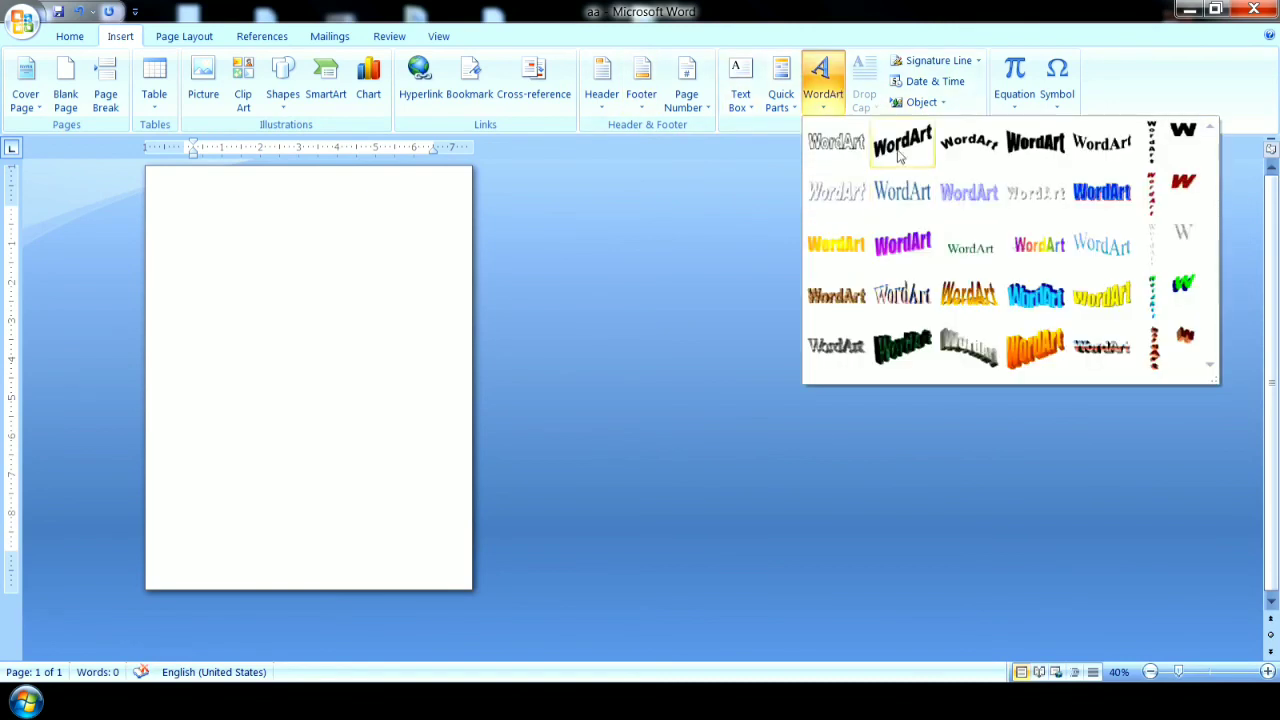
click(897, 349)
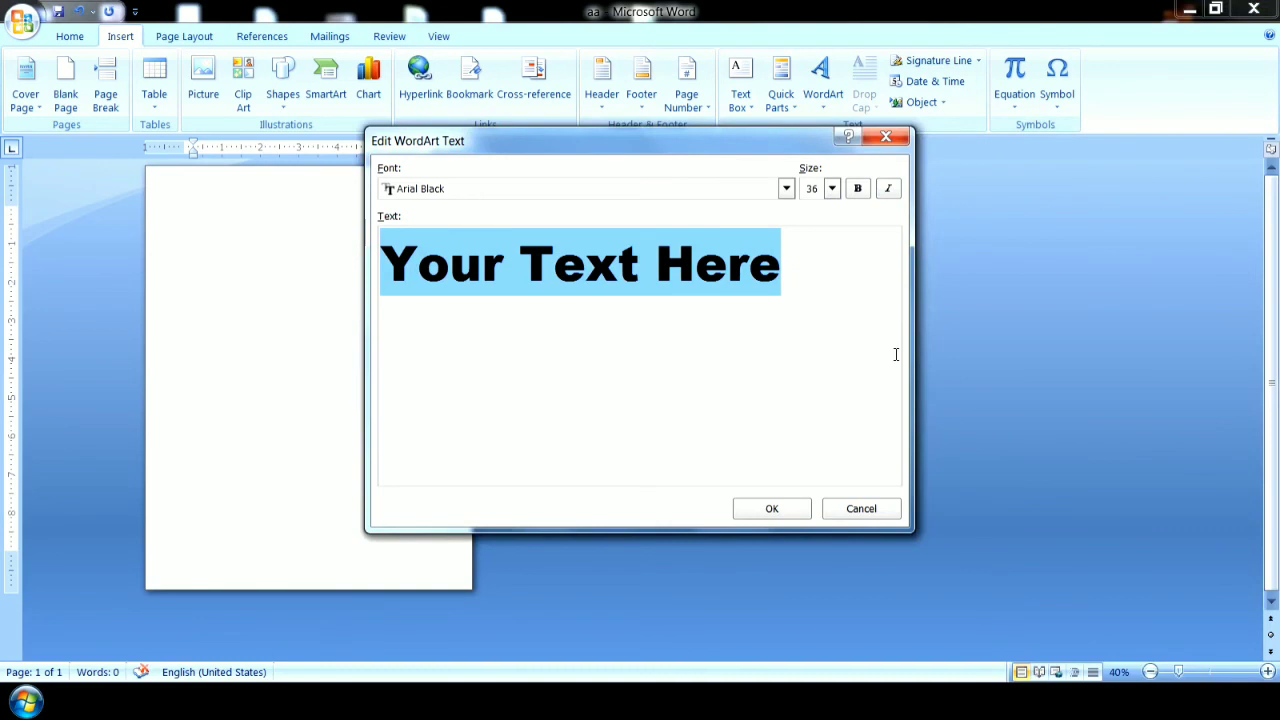
text(D2I)
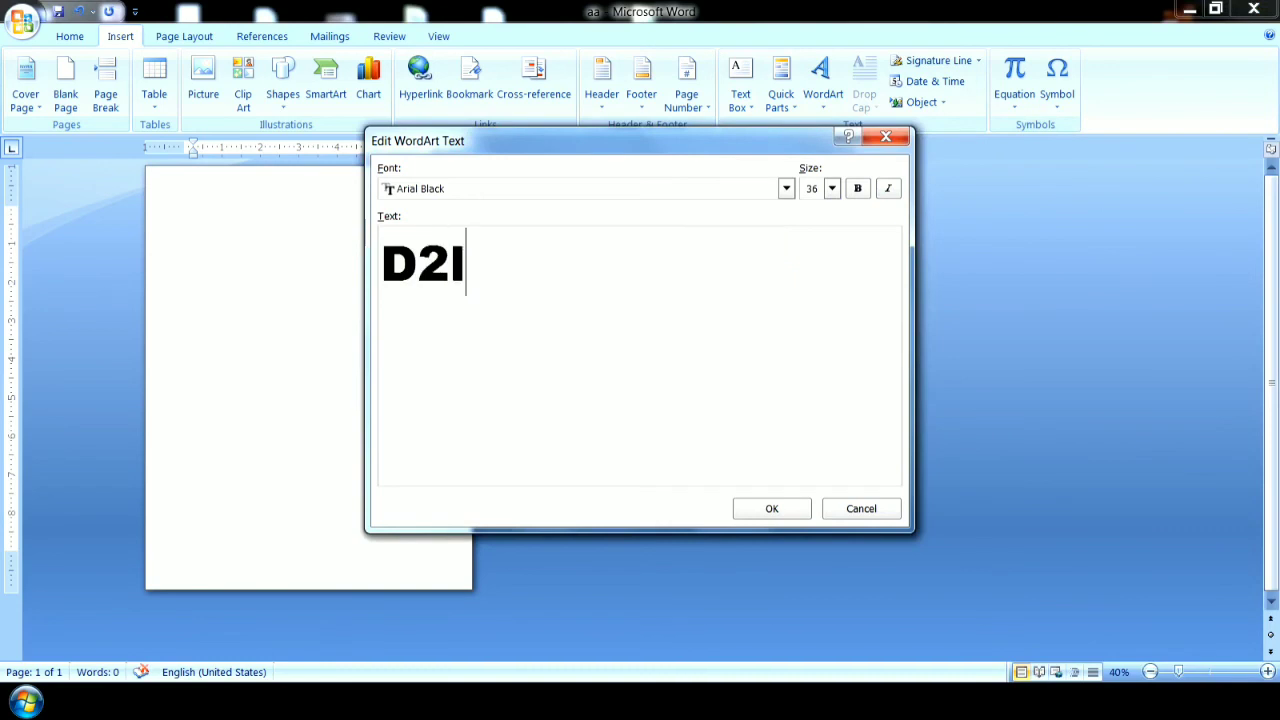
key(BackSpace)
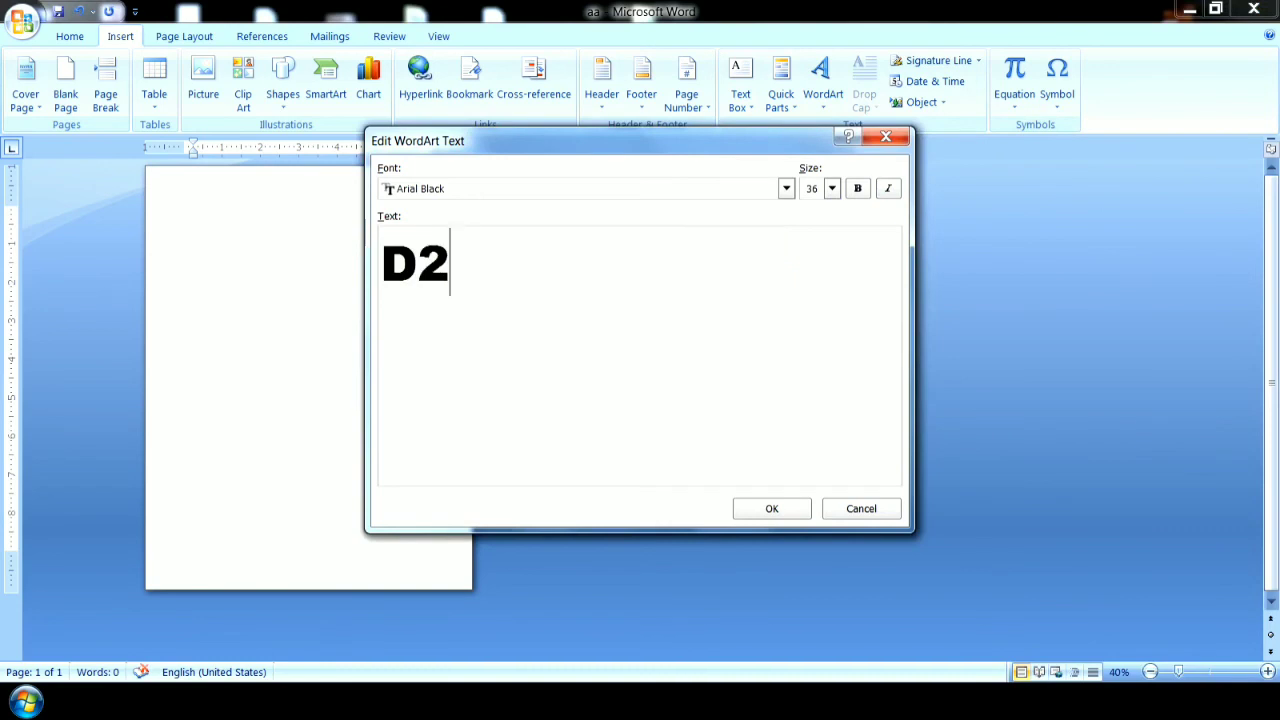
text(L)
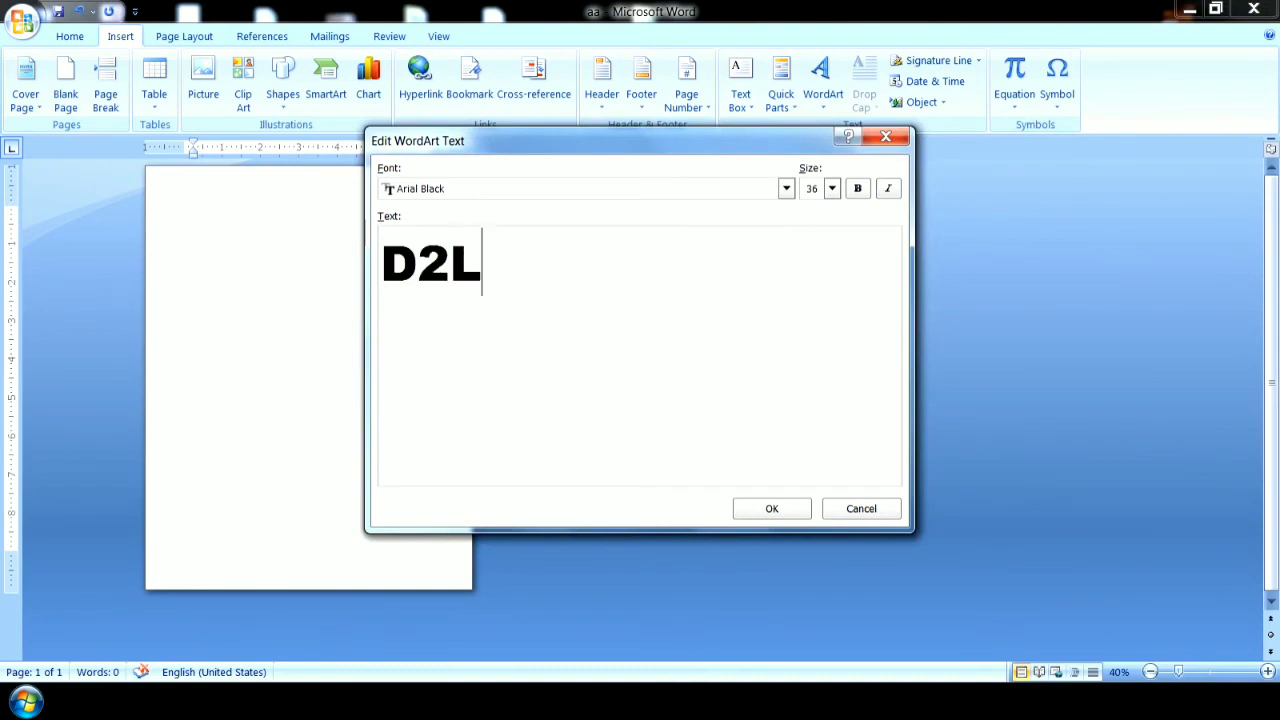
click(785, 512)
Enlarge the D2L WordArt to about 5.04" wide and 3.25" high.
click(237, 257)
click(241, 237)
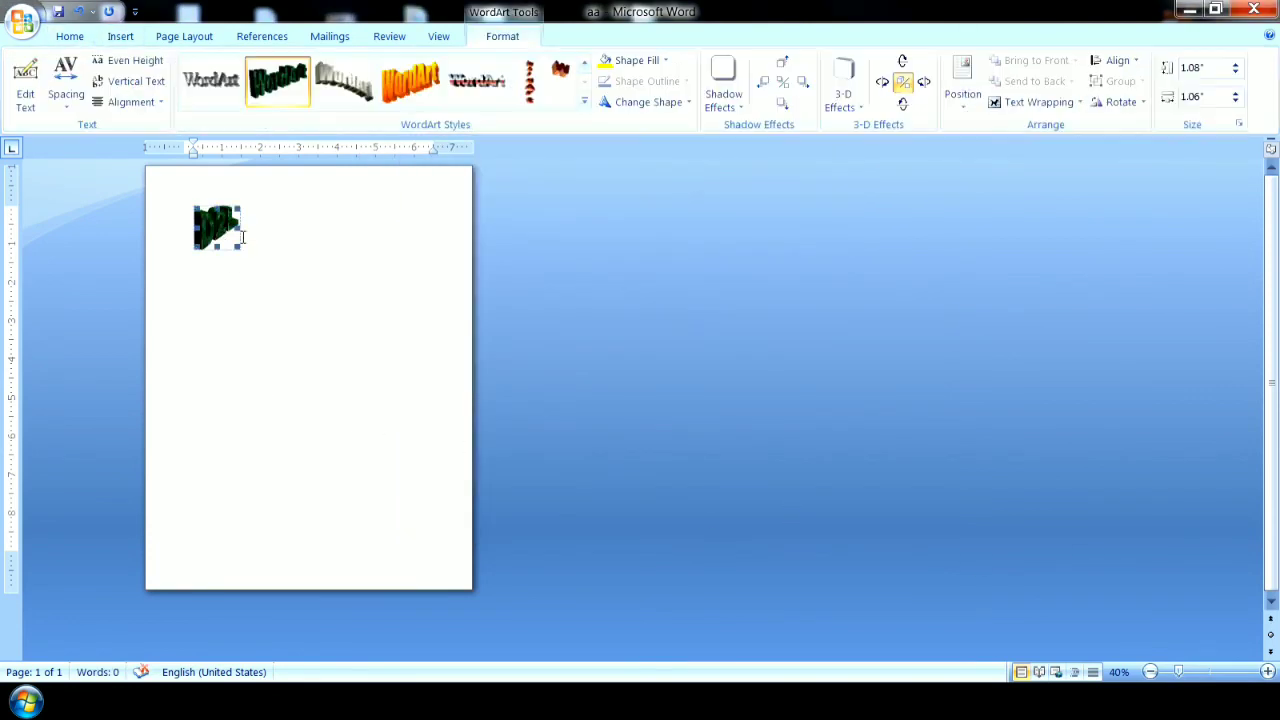
drag(346, 234, 385, 233)
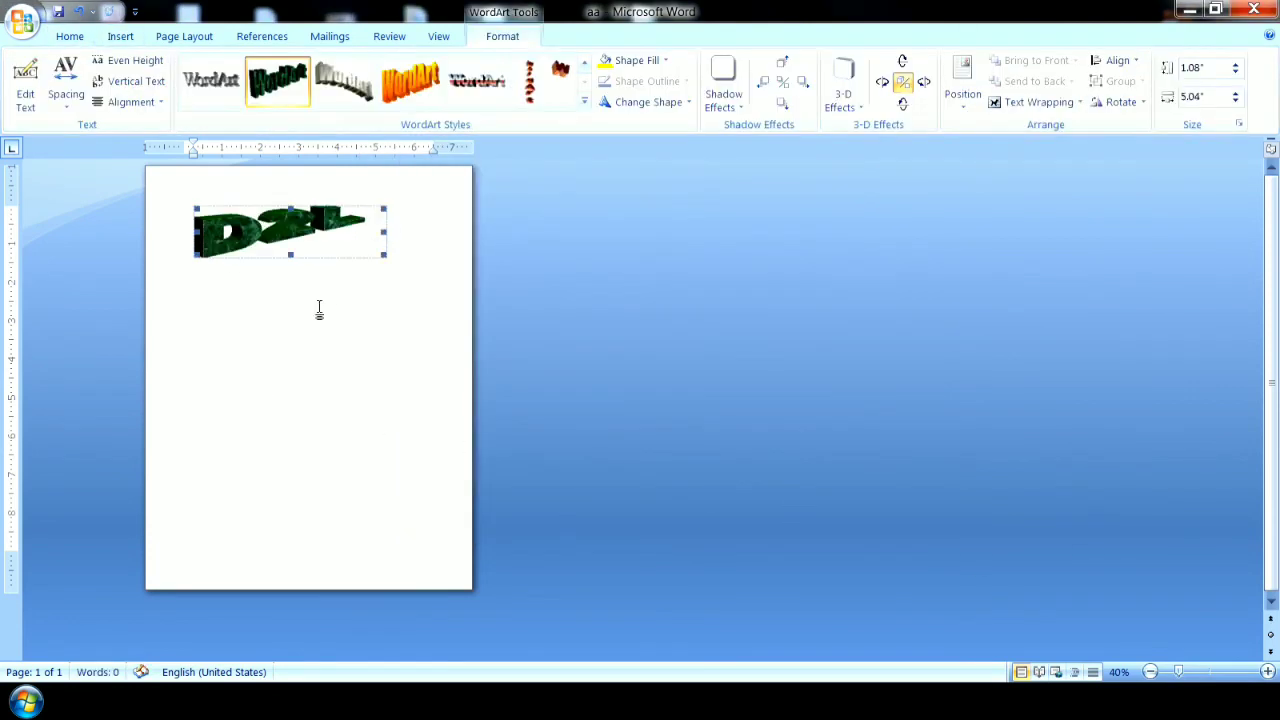
drag(290, 266, 290, 342)
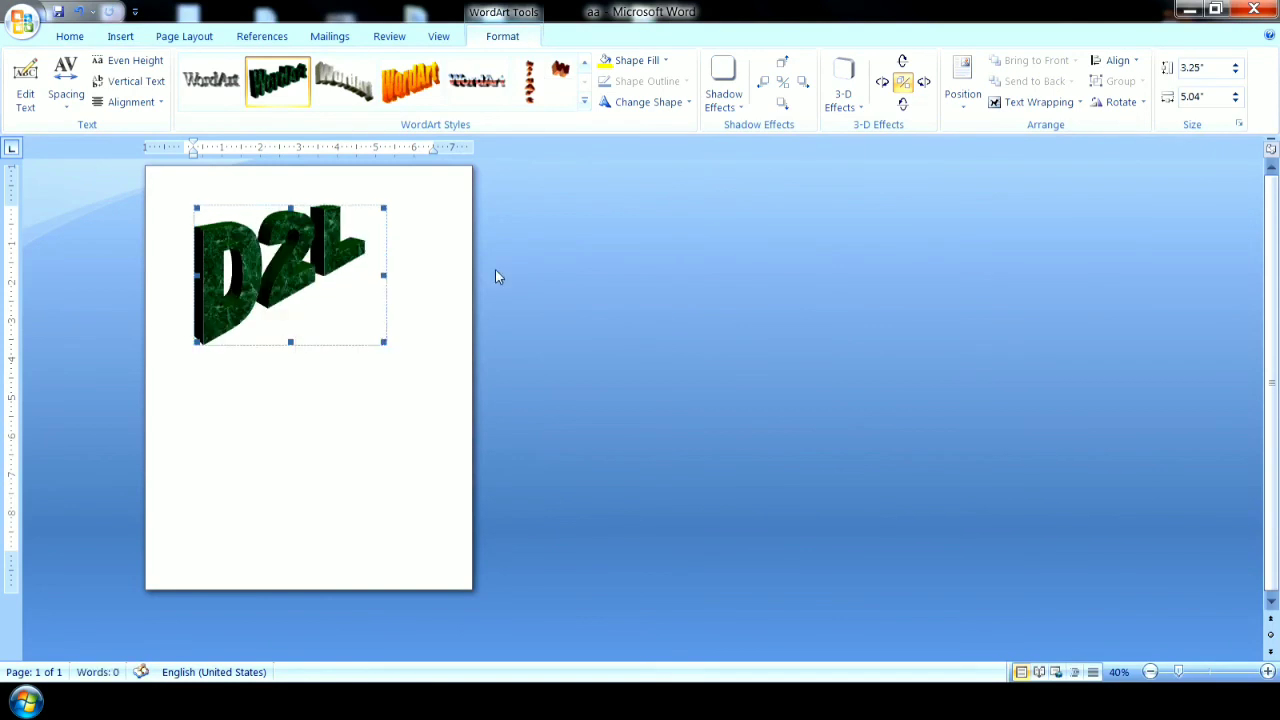
Restyle the D2L WordArt with the orange-yellow slanted 3-D style and delete it from the page.
click(584, 105)
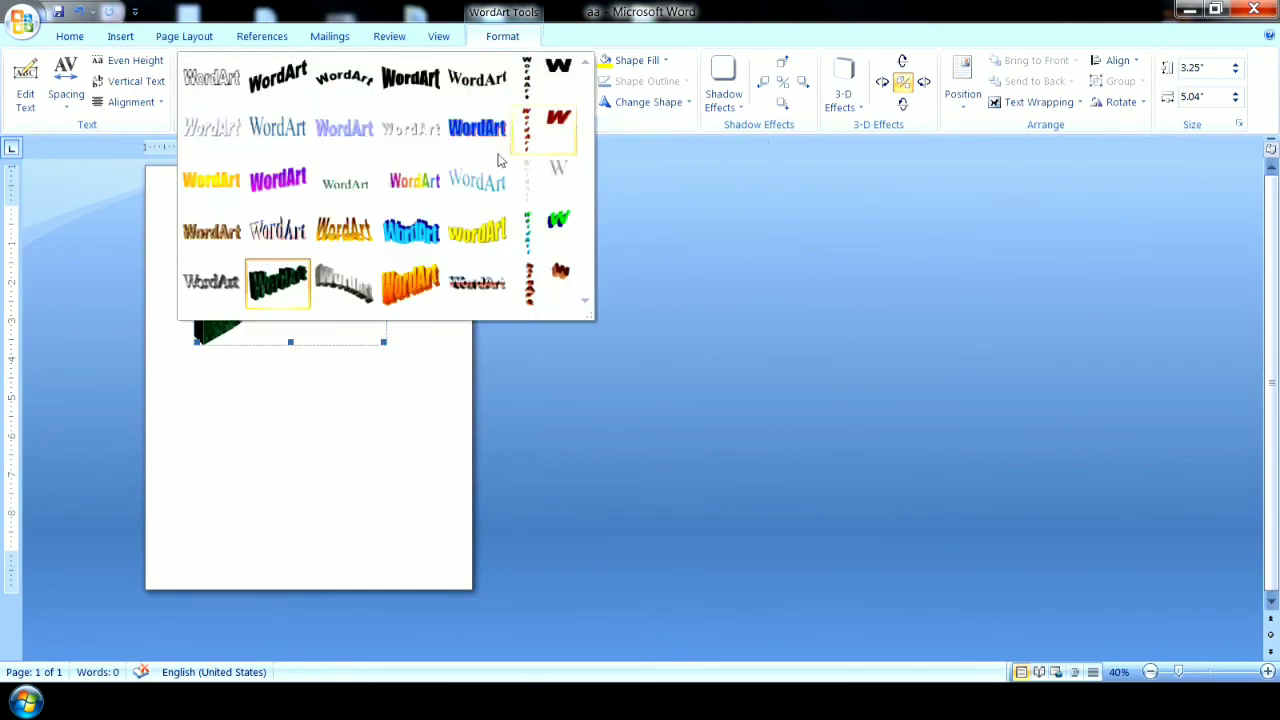
click(408, 280)
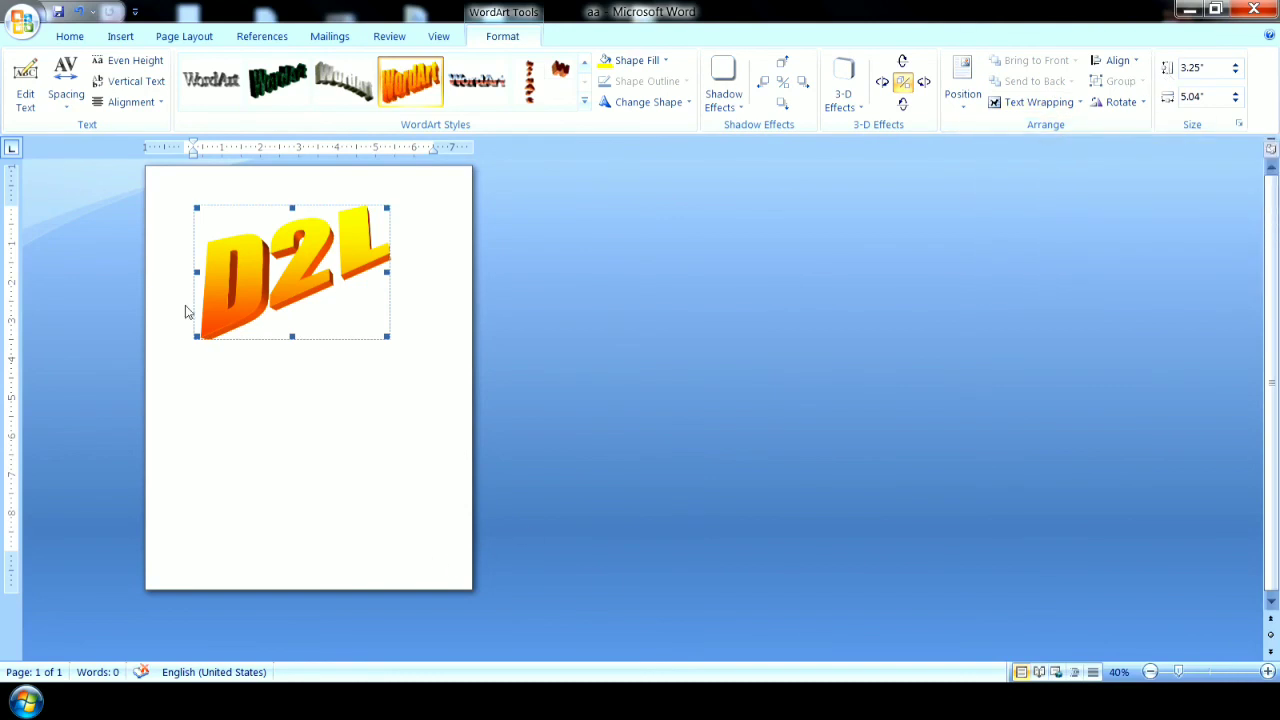
key(Delete)
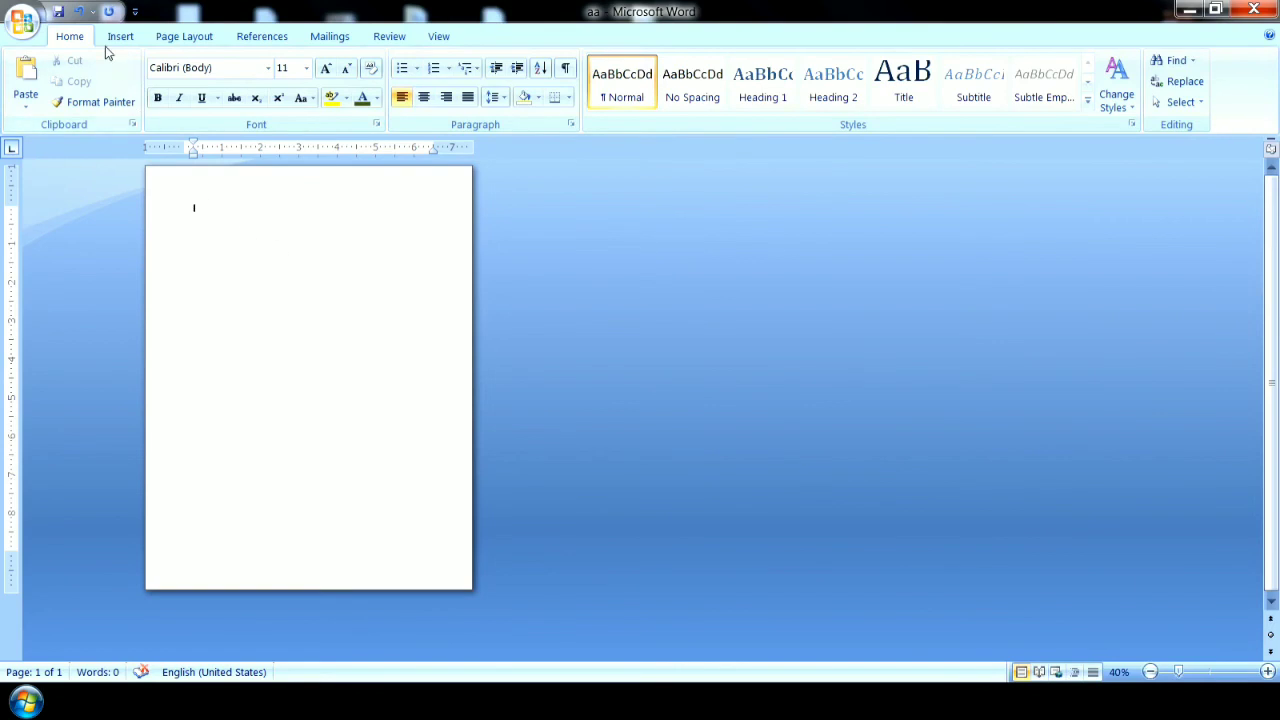
Generate sample paragraphs on the empty page with the =rand() function.
click(120, 36)
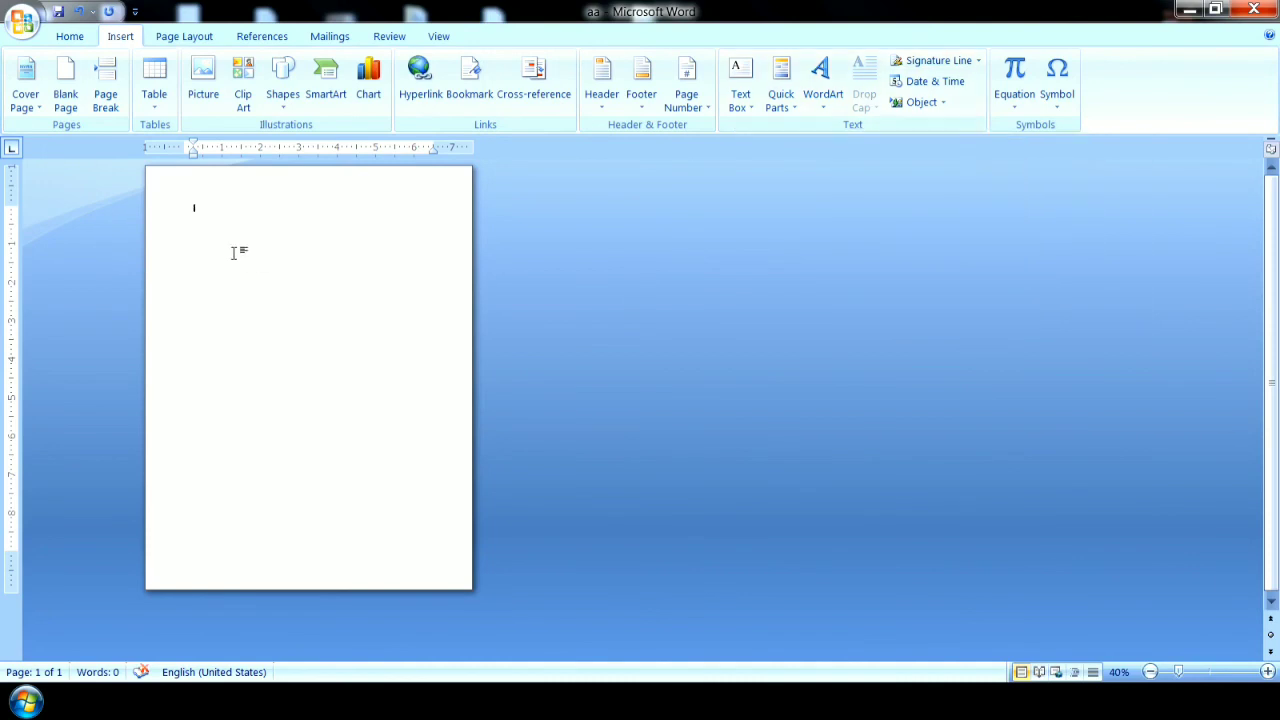
text(=ra)
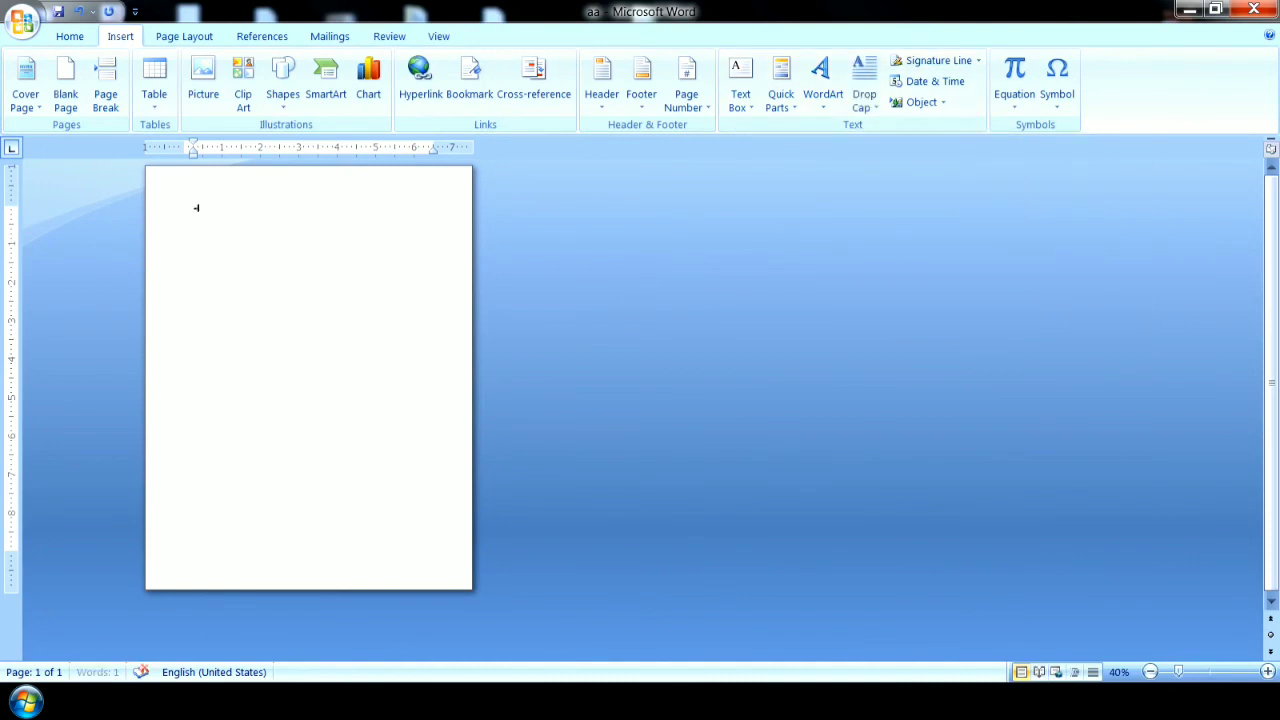
text(nd())
key(Return)
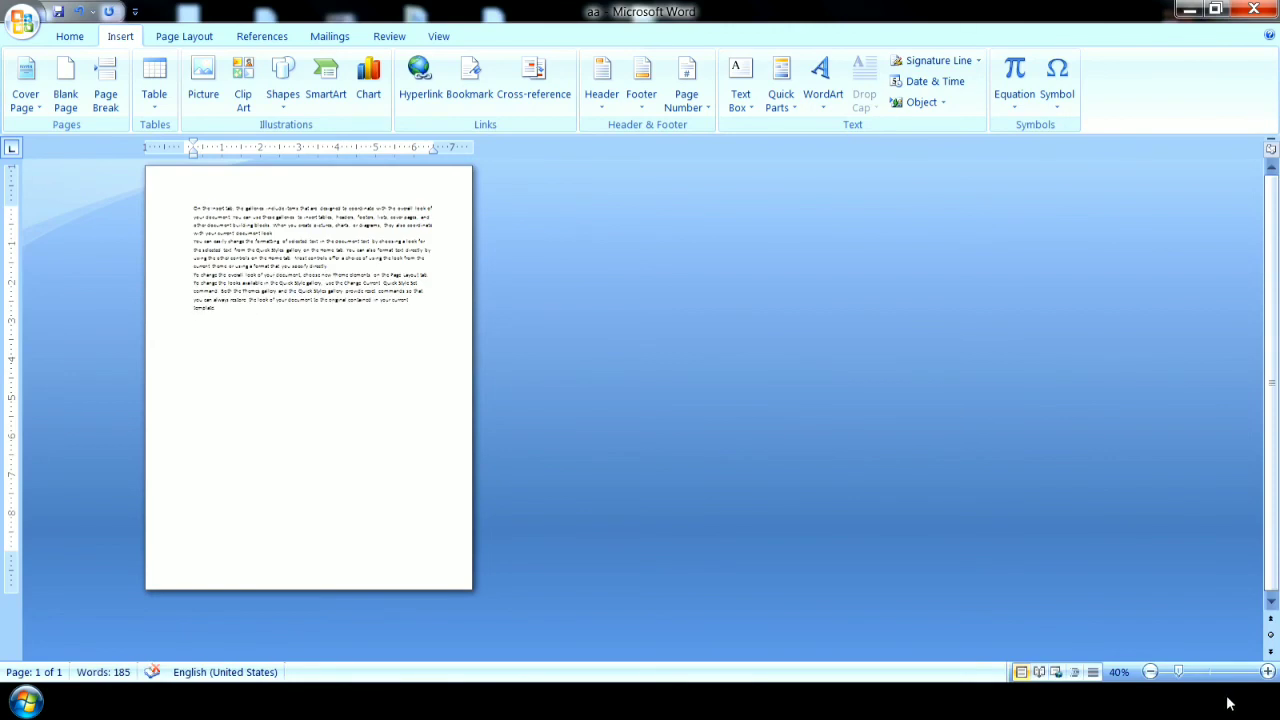
Enlarge the font size of all the sample paragraphs to 18.
click(1267, 672)
drag(413, 503, 110, 160)
click(70, 36)
click(326, 68)
click(326, 68)
click(326, 68)
click(326, 68)
Add a blank line after the first paragraph and another after the second paragraph.
click(289, 365)
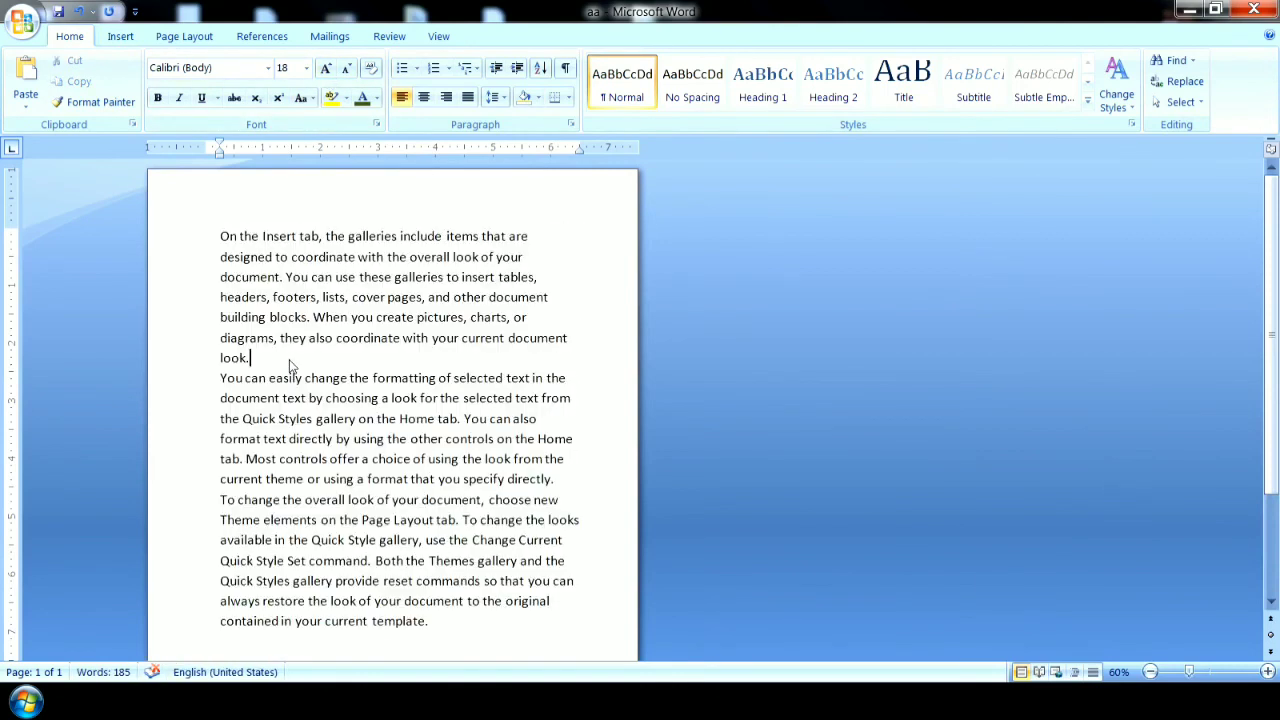
key(Return)
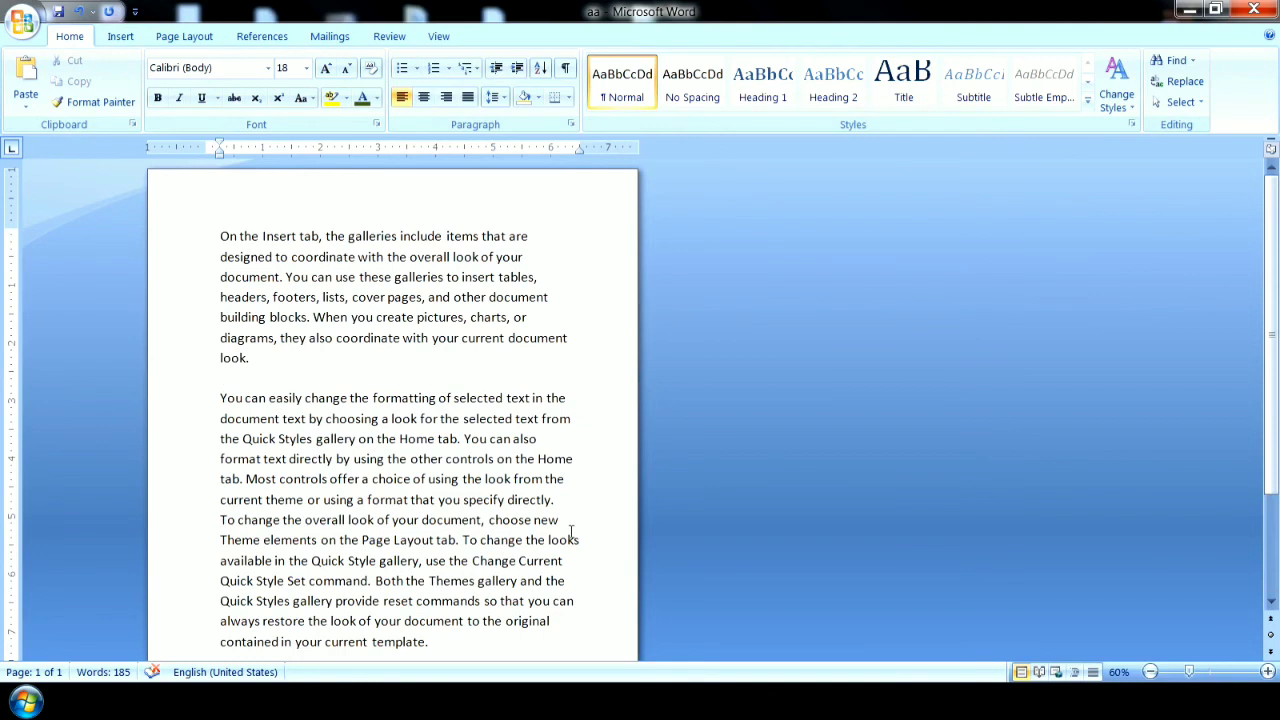
click(565, 500)
key(Return)
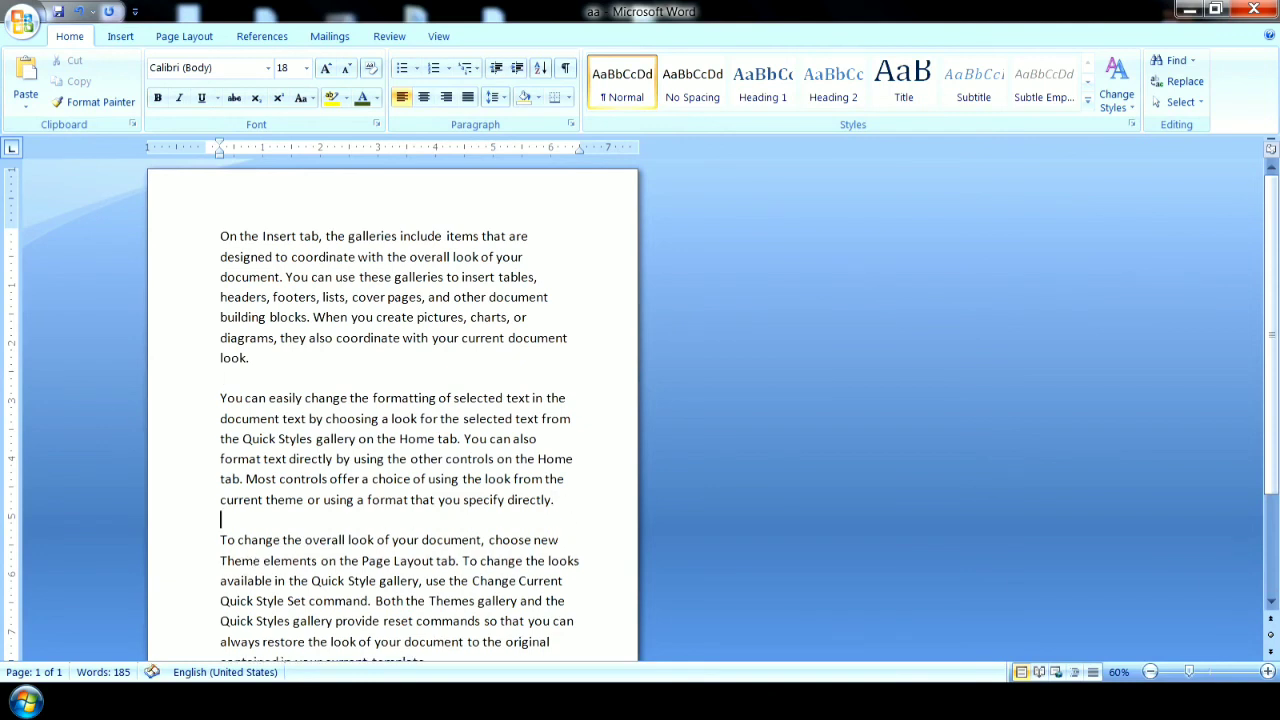
drag(1271, 443, 1275, 477)
click(1151, 673)
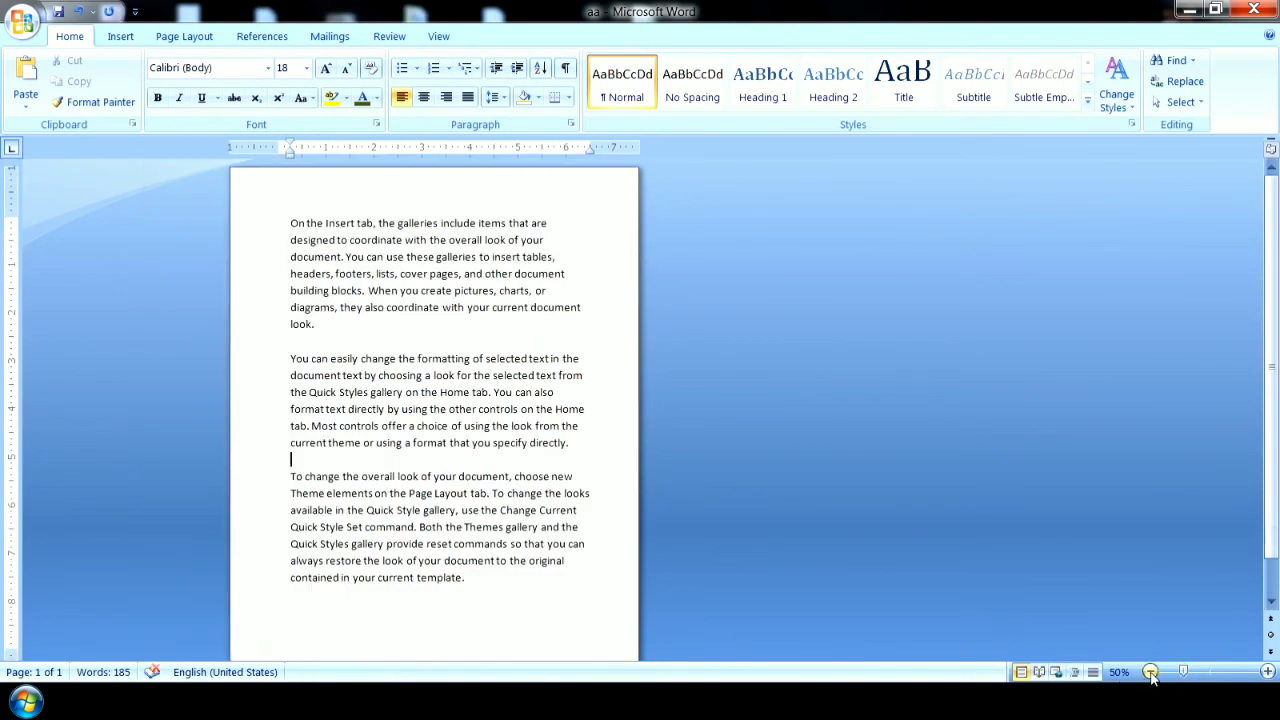
Apply a Dropped drop cap to the first paragraph.
click(349, 634)
click(118, 38)
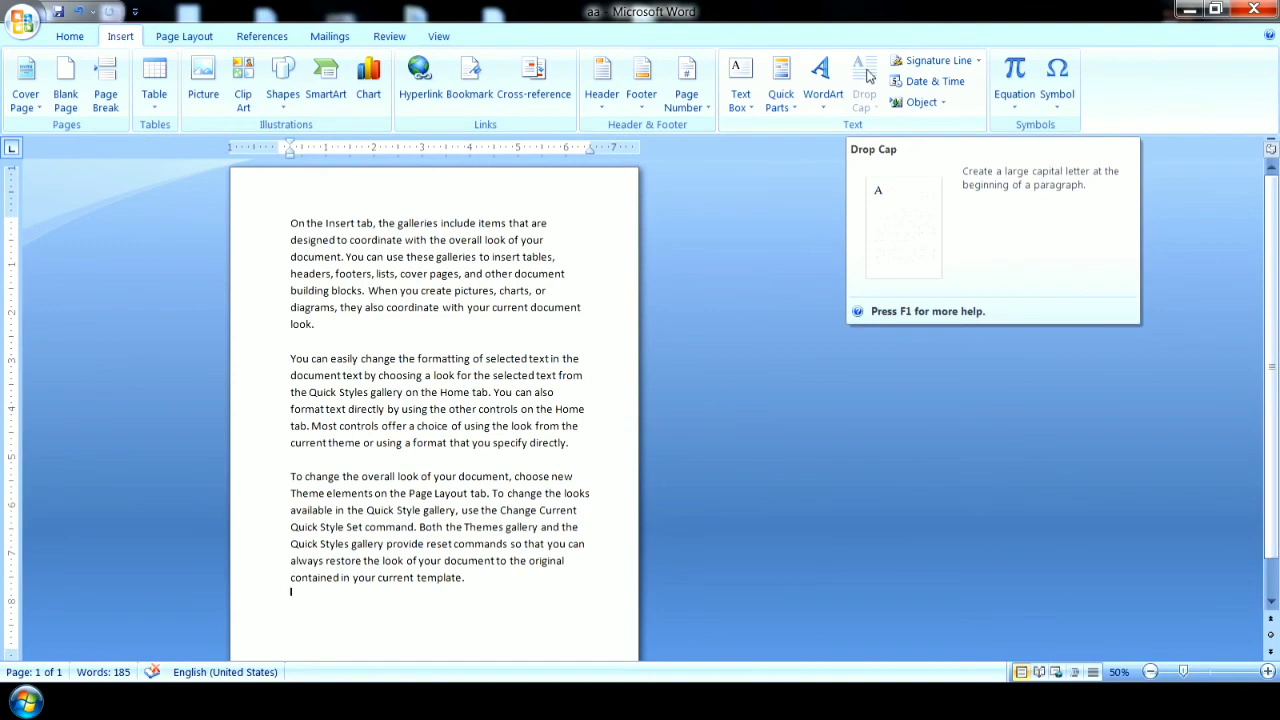
click(422, 257)
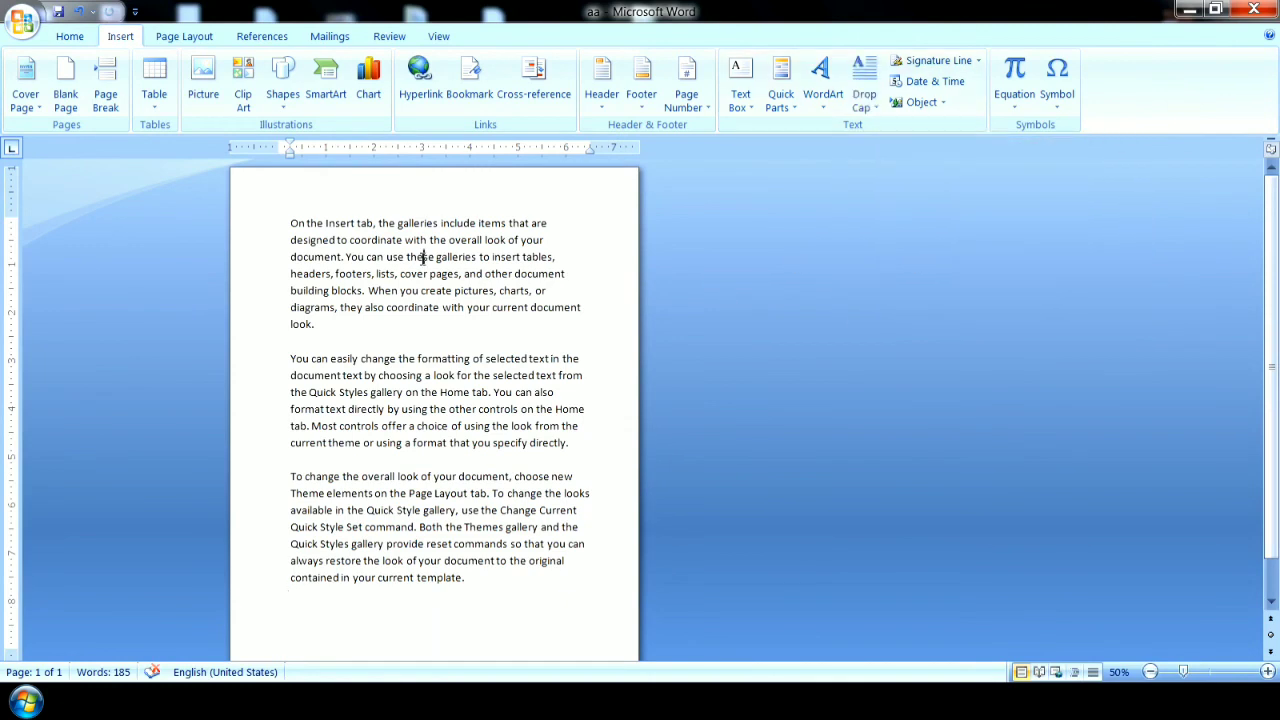
click(866, 103)
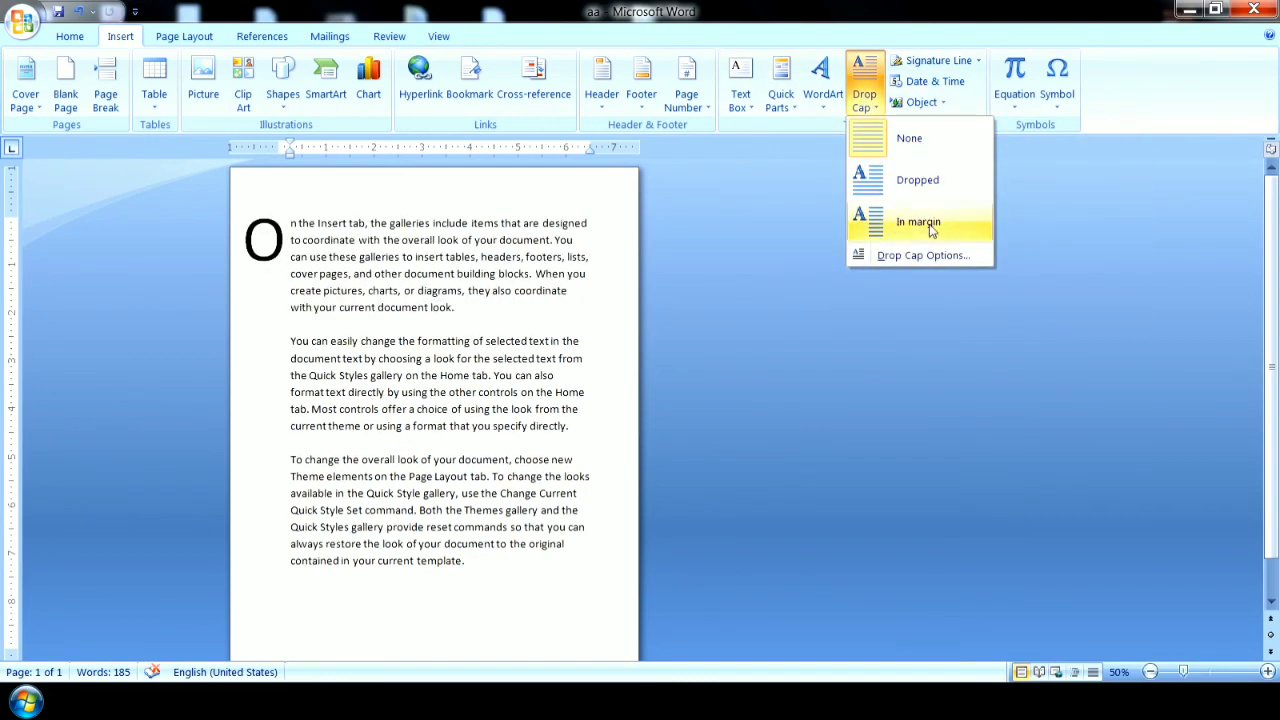
click(911, 186)
Apply an In margin drop cap to the second paragraph.
click(436, 440)
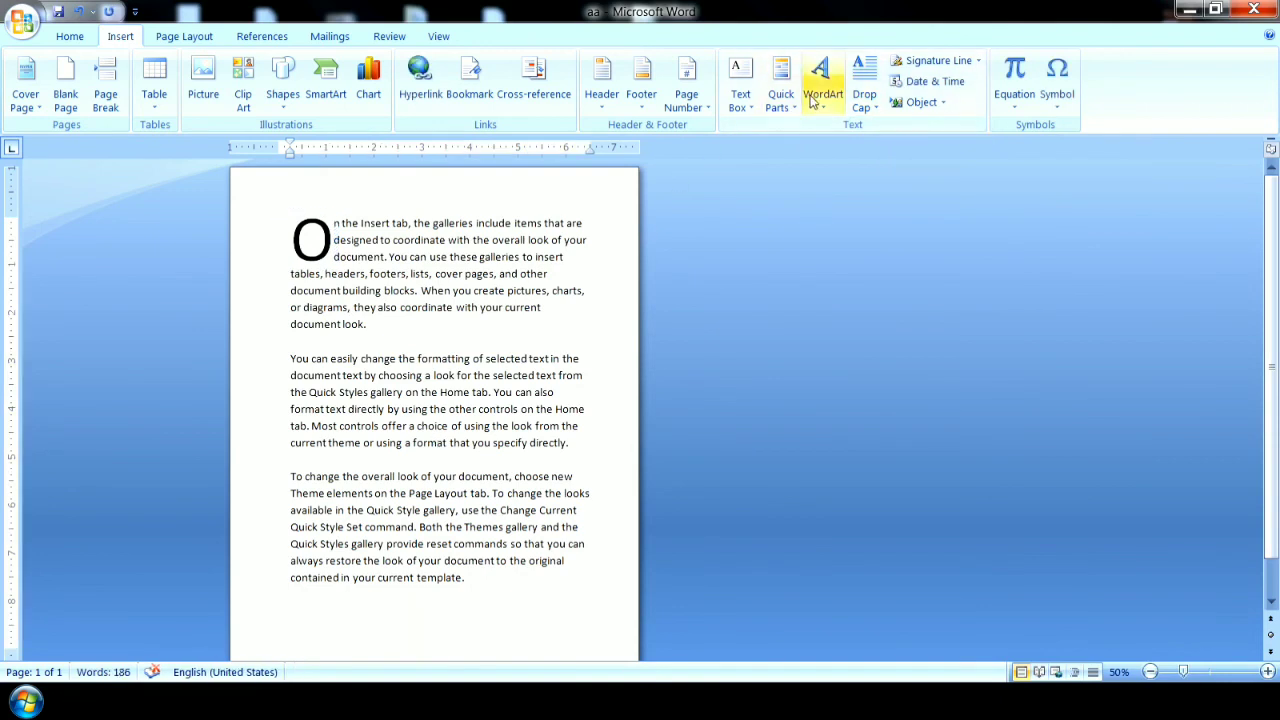
click(864, 95)
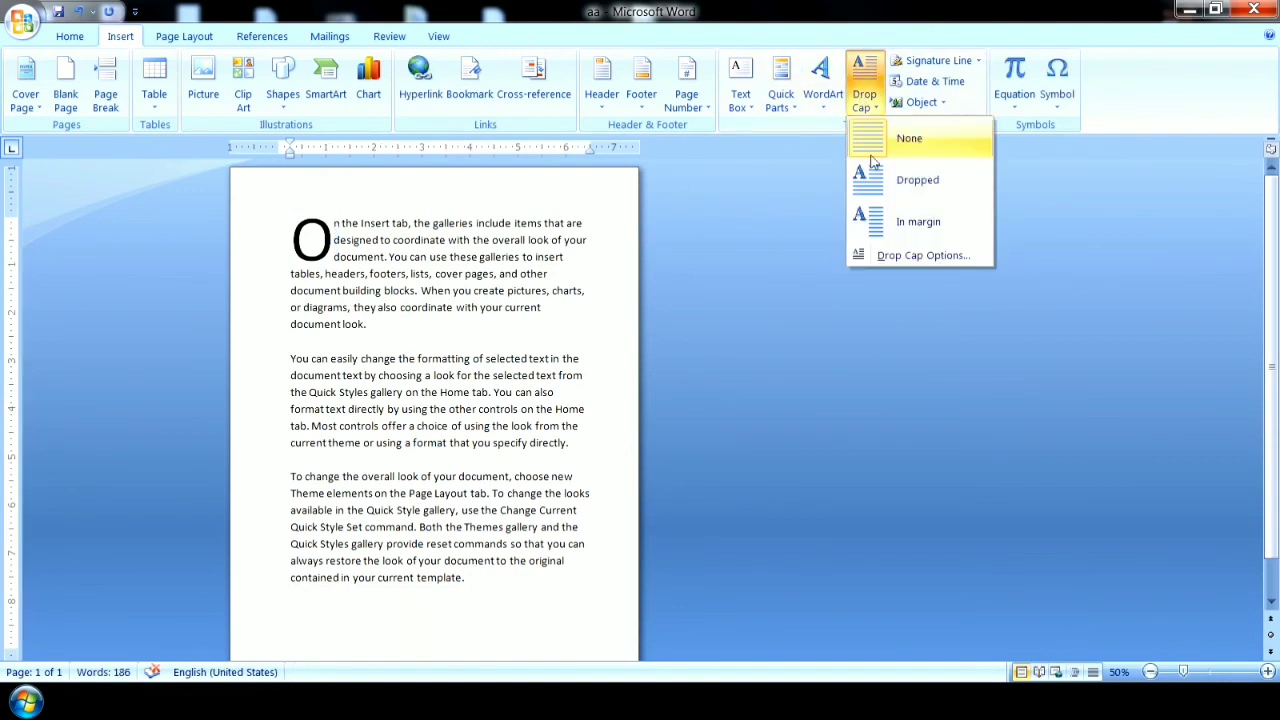
click(893, 228)
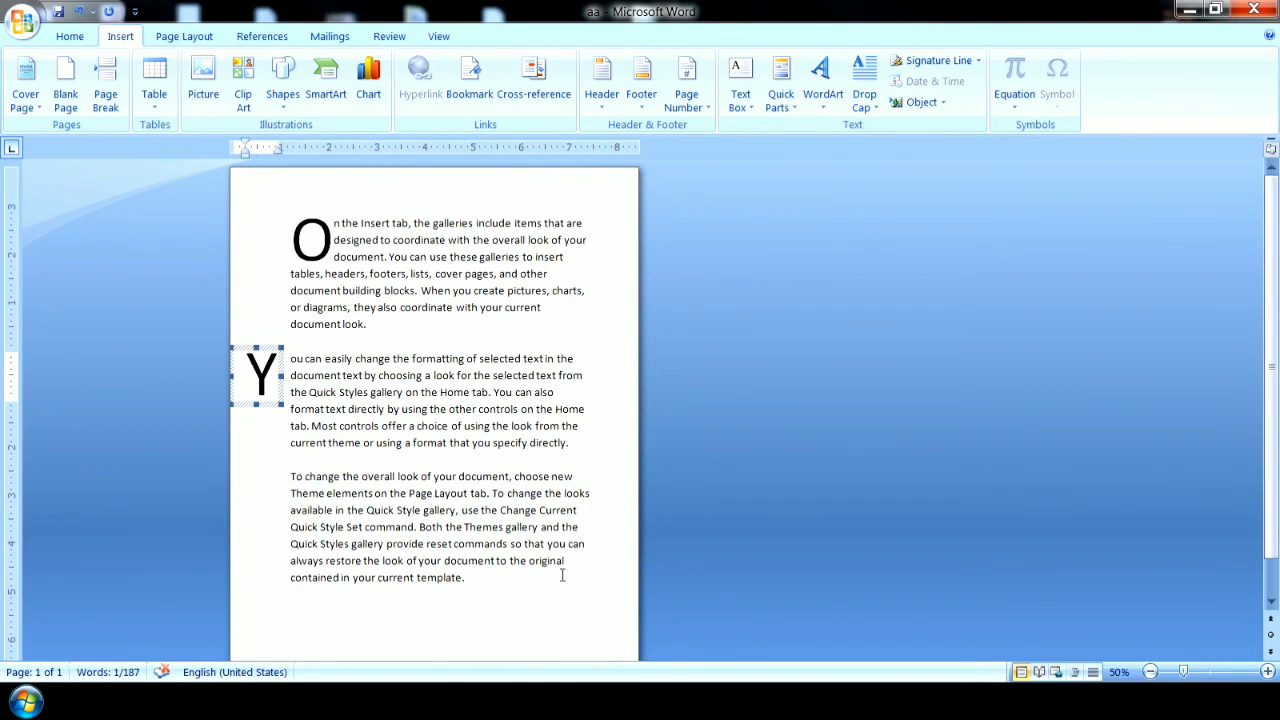
Set the first paragraph's drop cap to span 10 lines in the drop cap options.
click(434, 273)
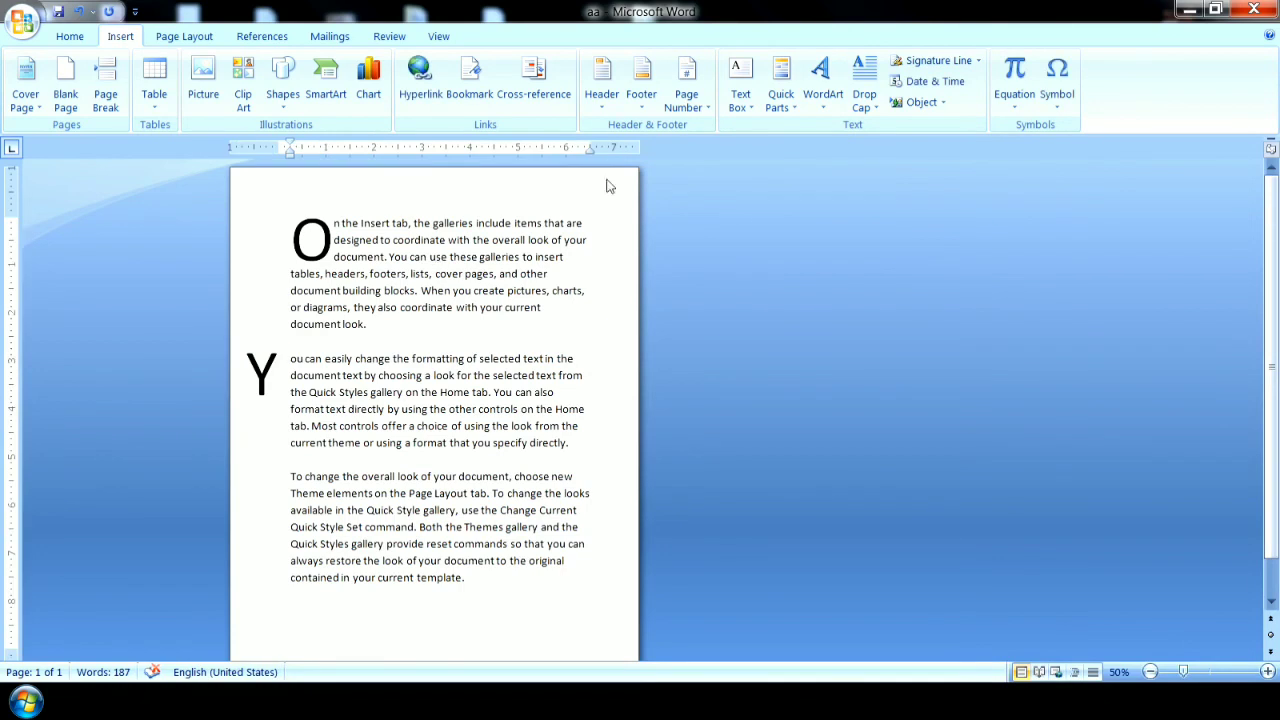
click(865, 105)
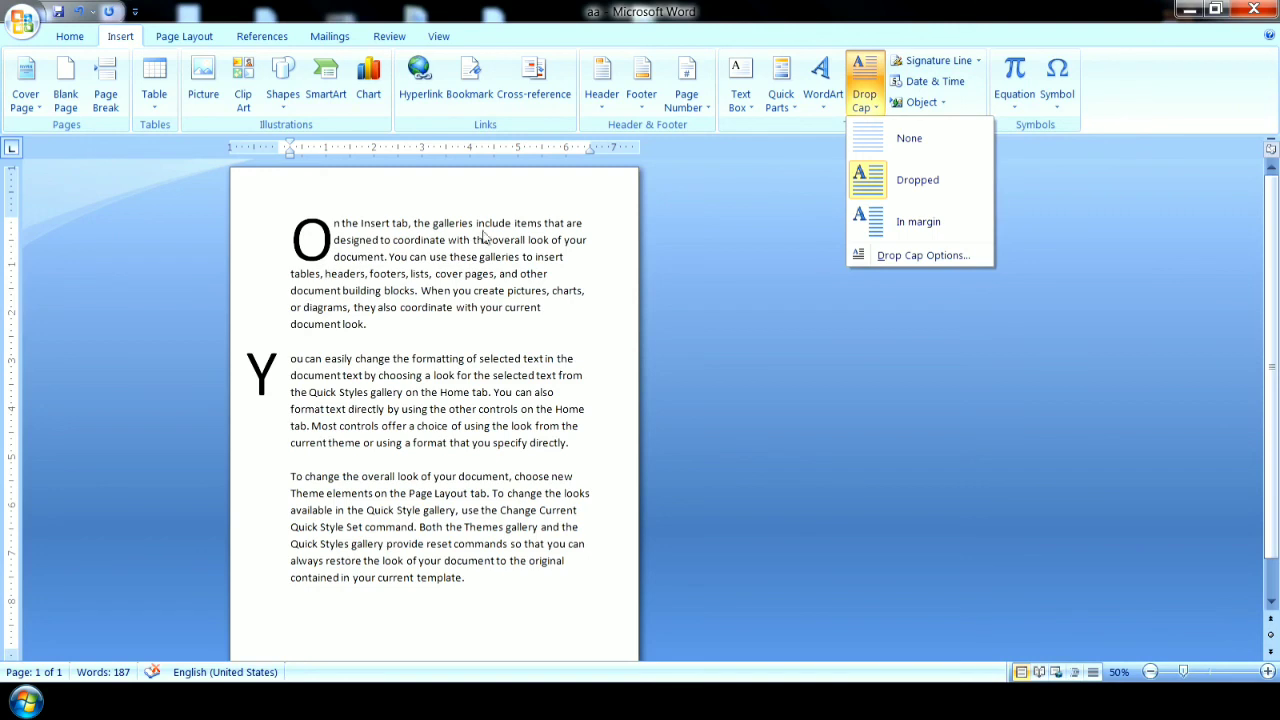
click(922, 256)
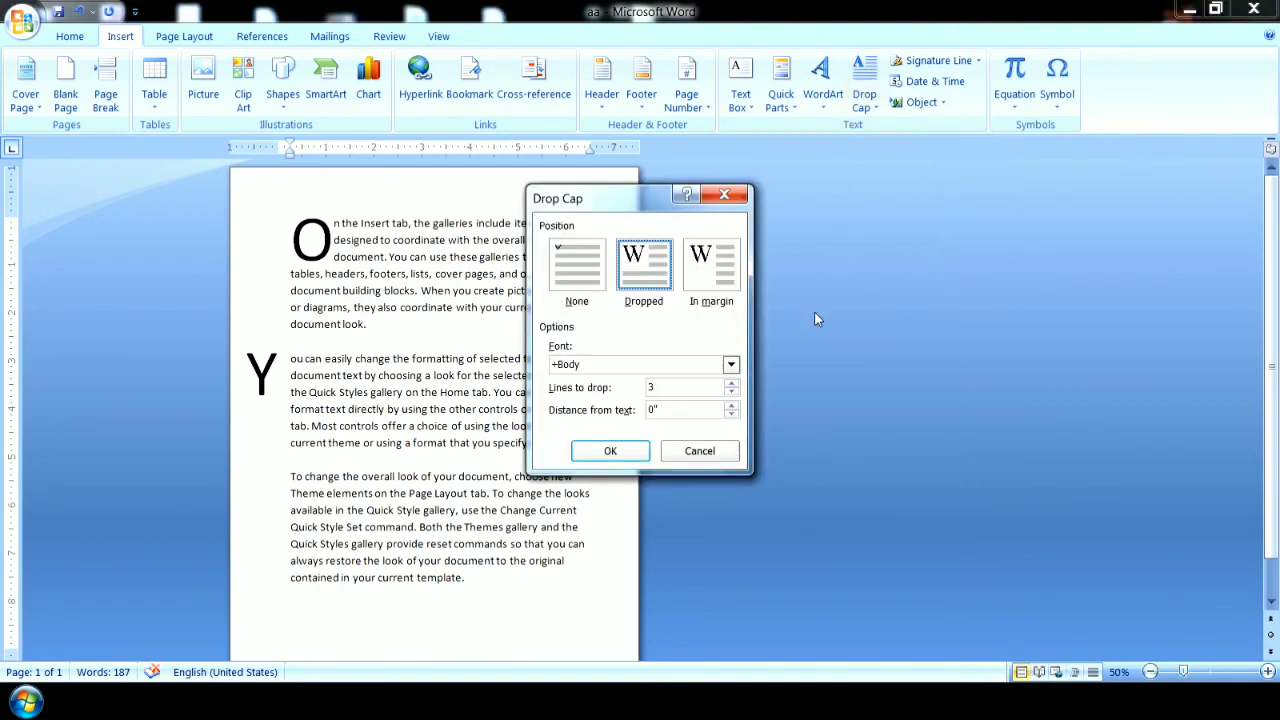
click(731, 385)
click(731, 385)
click(731, 385)
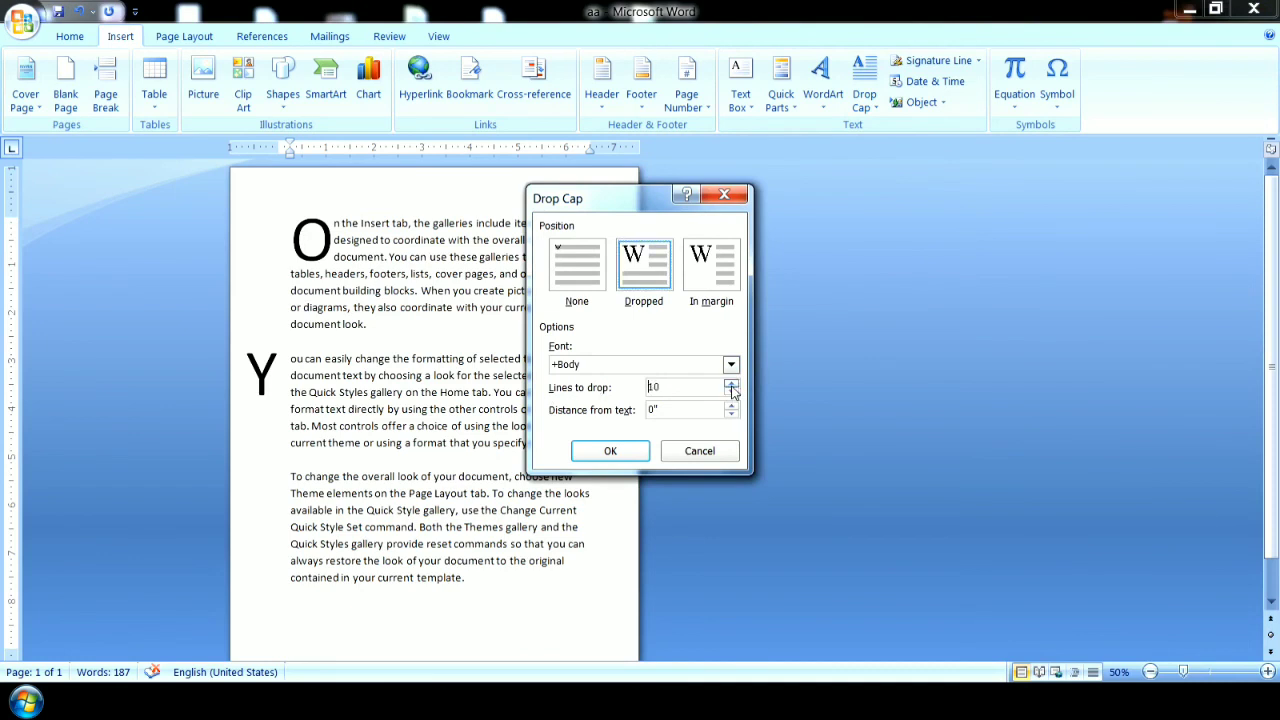
click(610, 451)
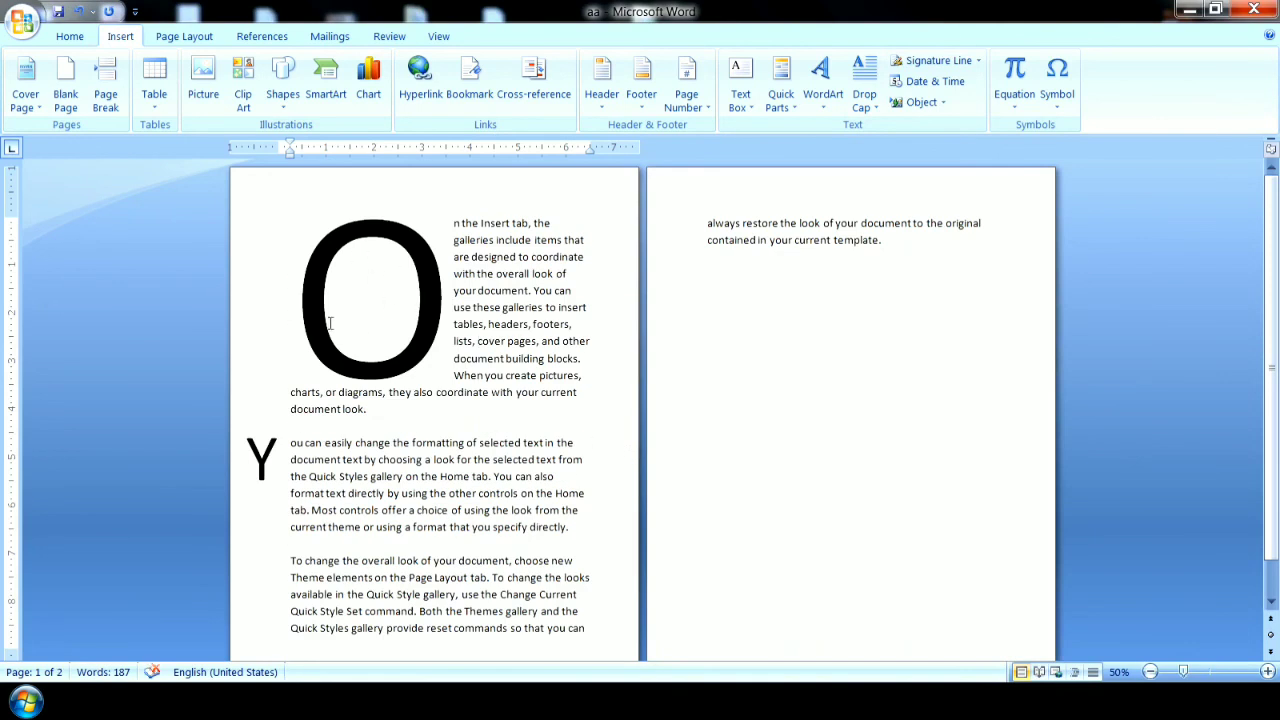
Remove the drop caps from the first and second paragraphs by setting both to None.
click(451, 215)
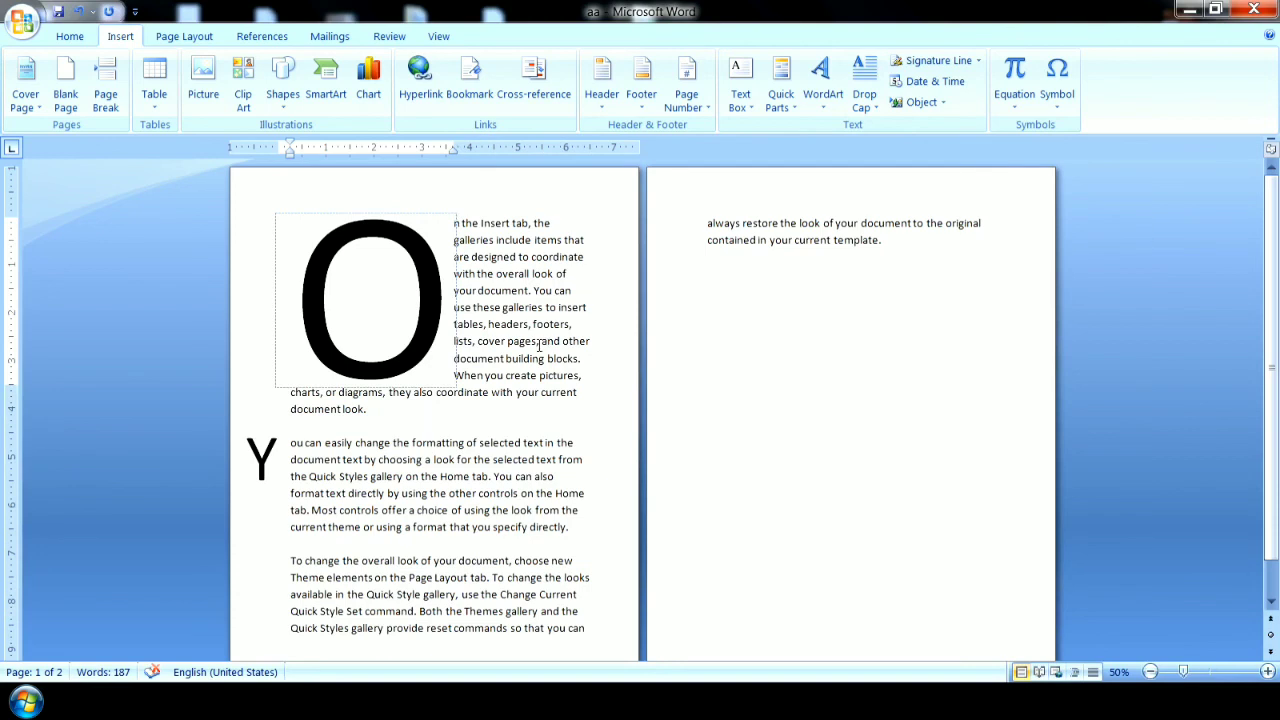
click(864, 100)
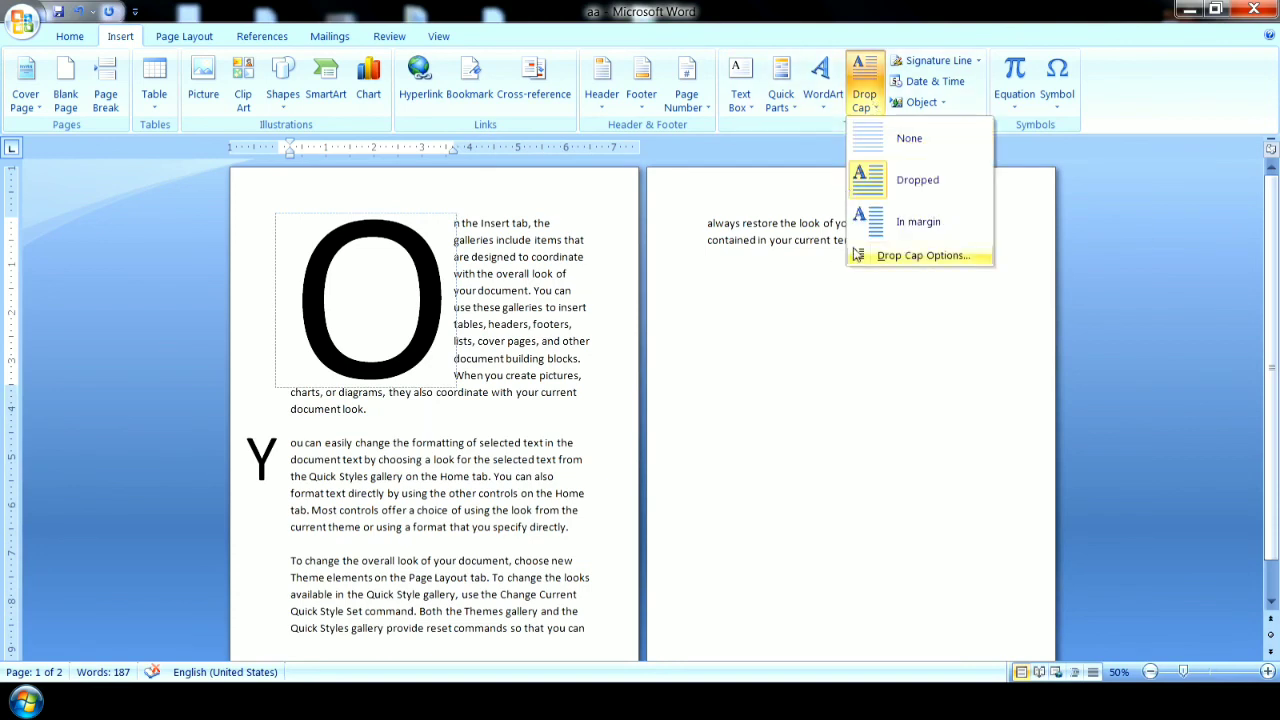
click(896, 140)
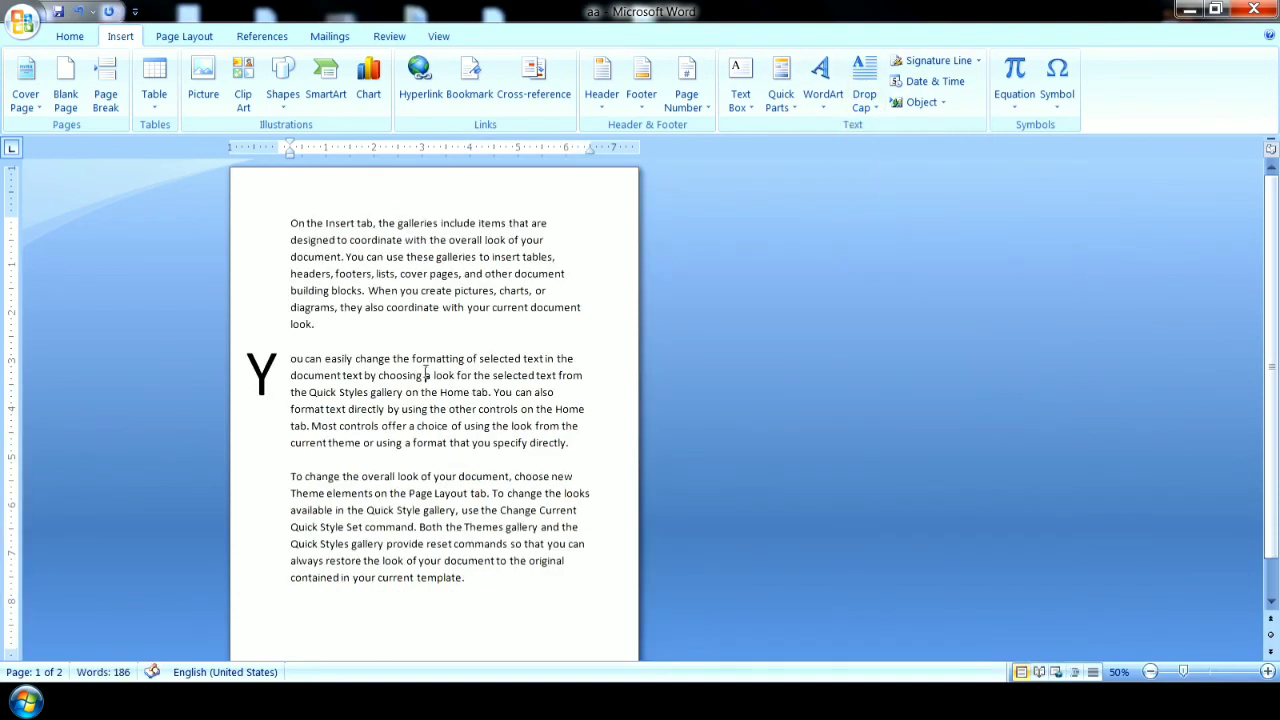
click(823, 82)
click(862, 100)
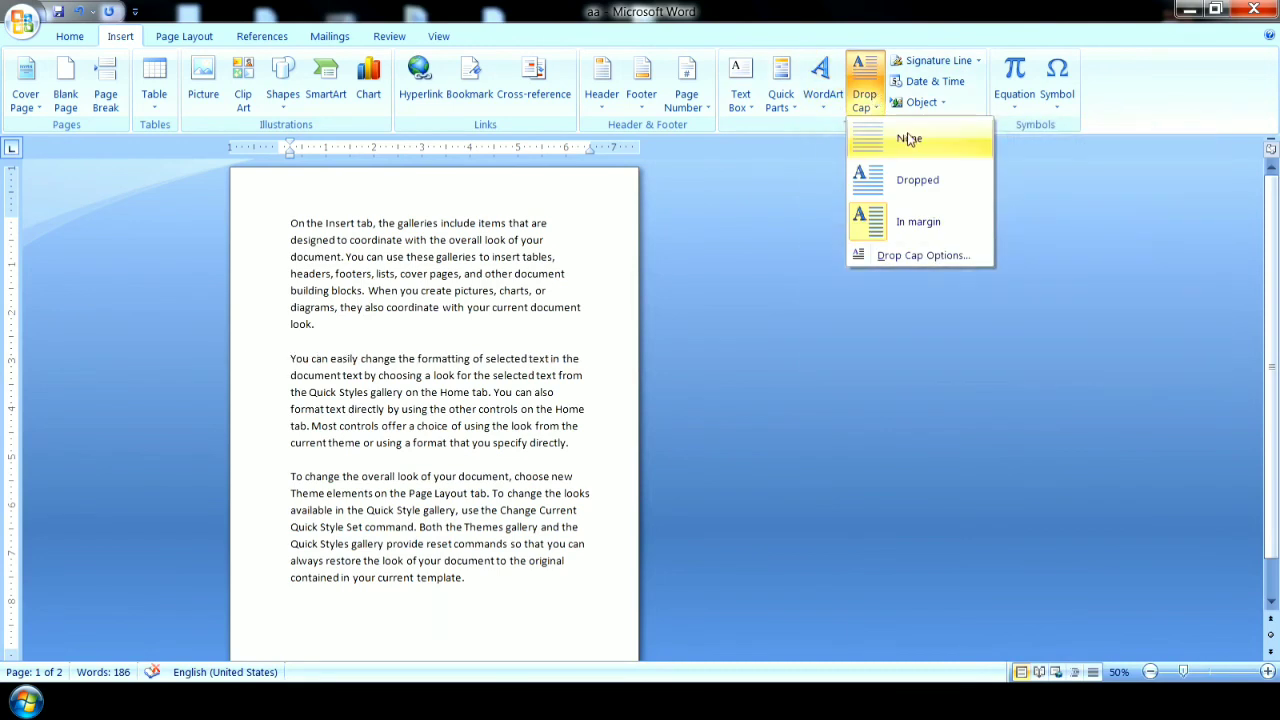
click(905, 136)
Insert a signature line below the last paragraph with the suggested signer's name, the title manager and the signer's e-mail address.
click(498, 594)
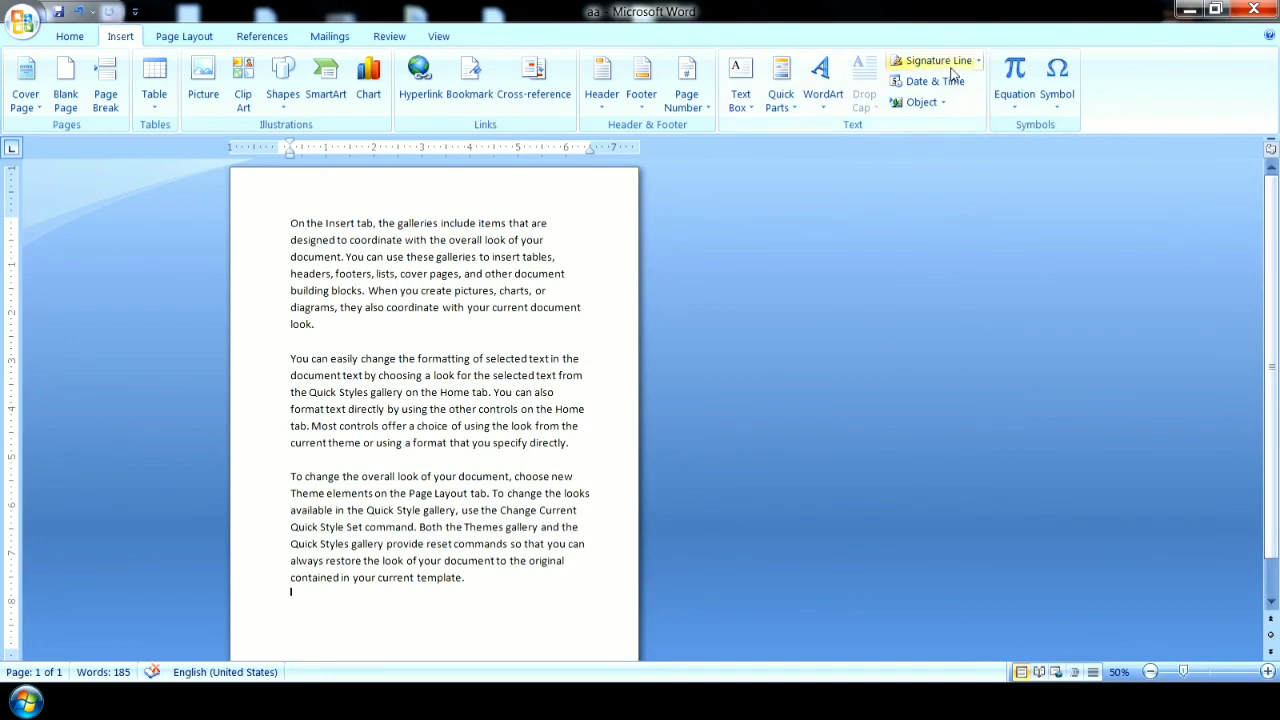
scroll(1271, 300, down, 1)
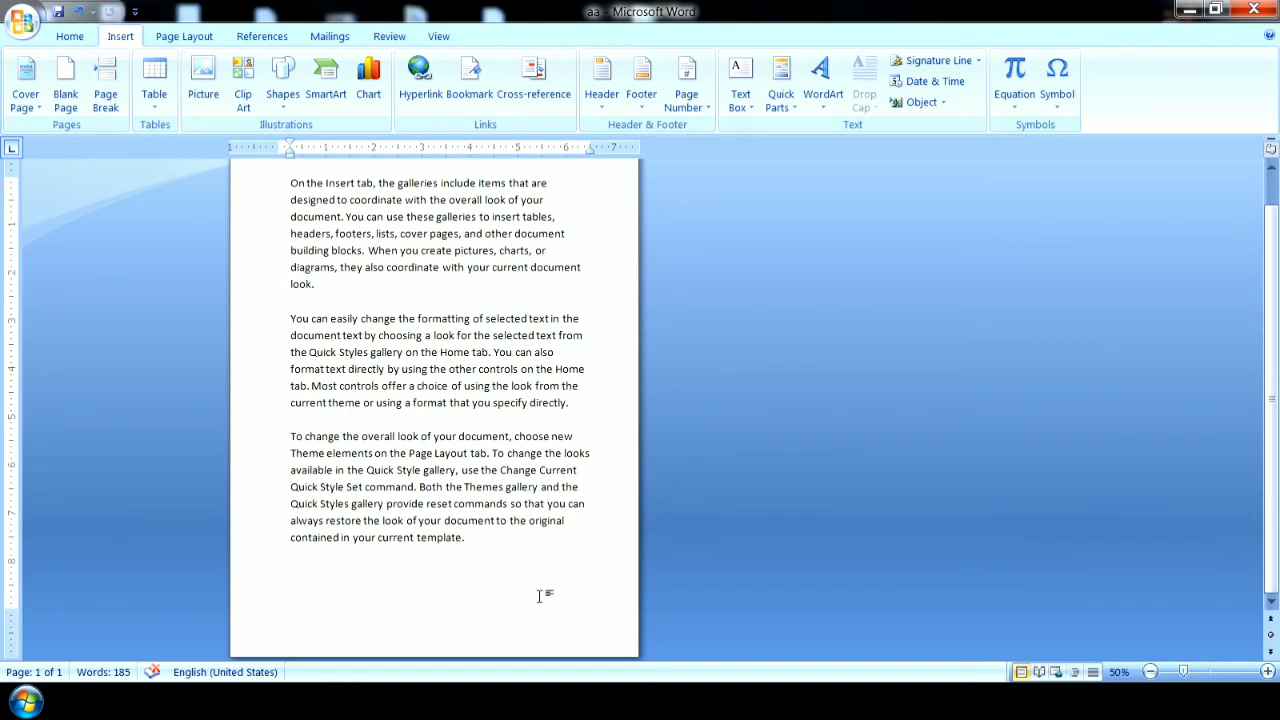
click(930, 80)
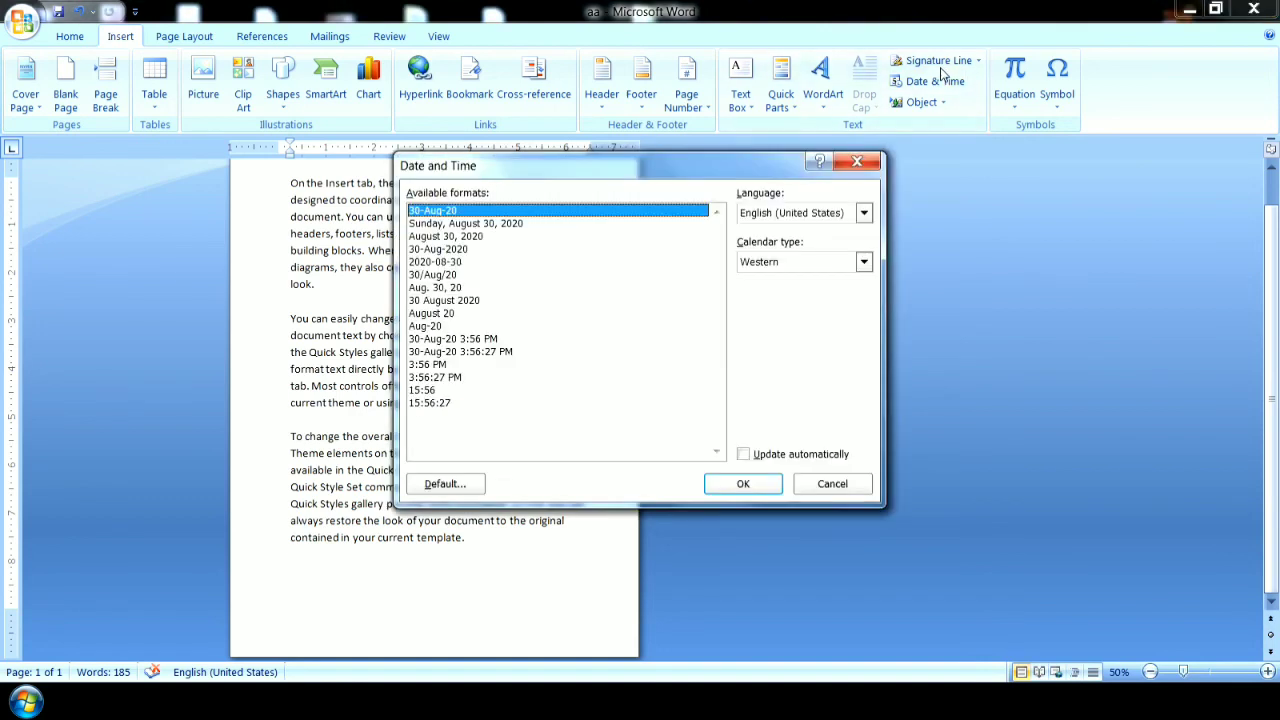
click(857, 161)
click(930, 61)
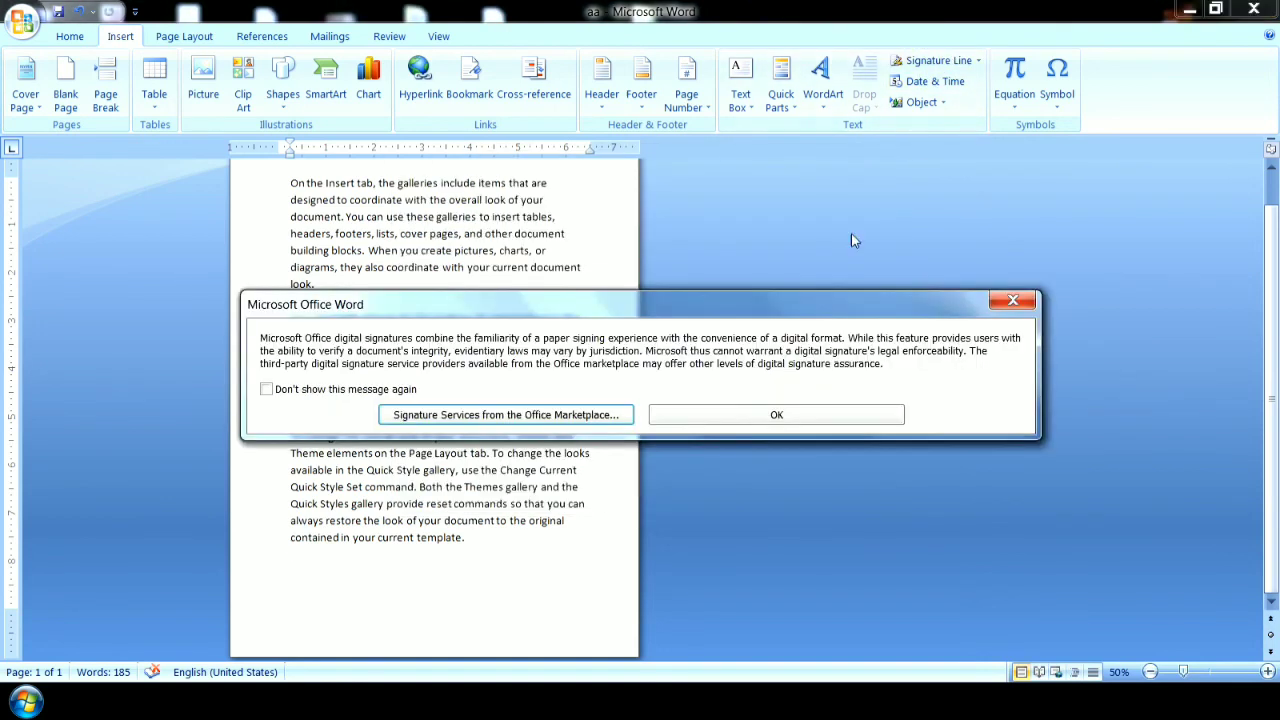
click(697, 418)
drag(613, 201, 861, 259)
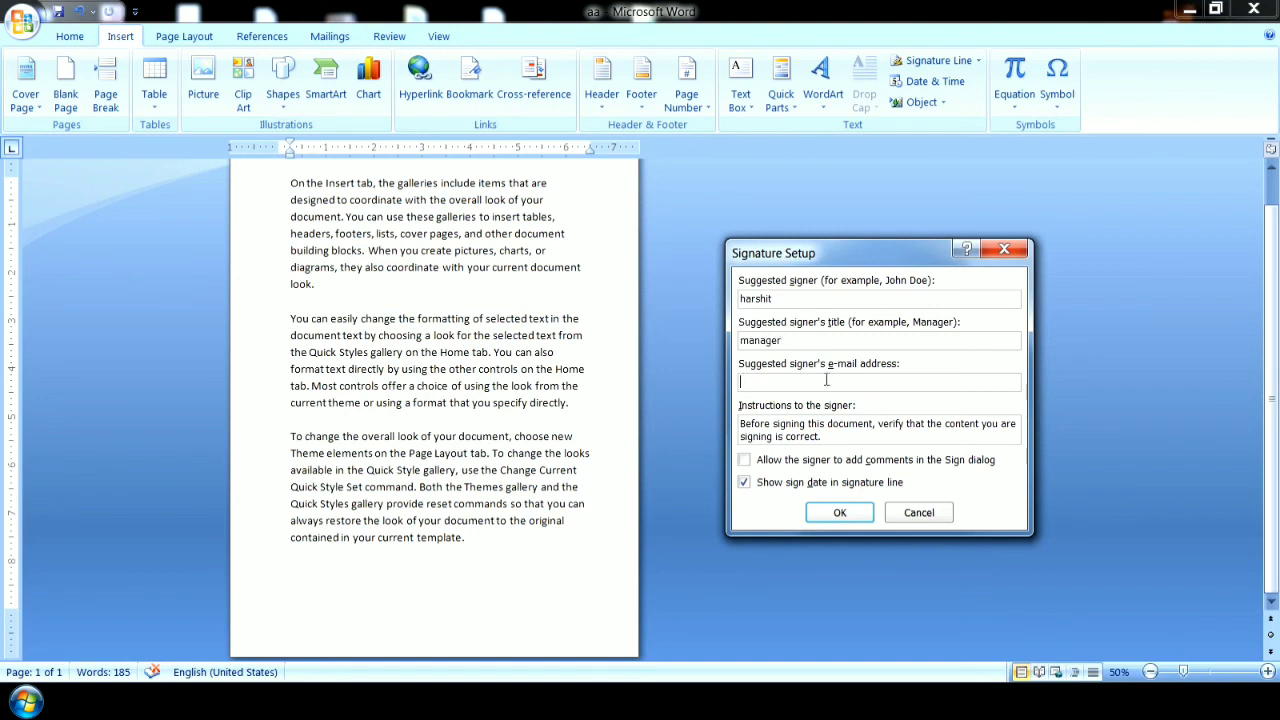
click(842, 514)
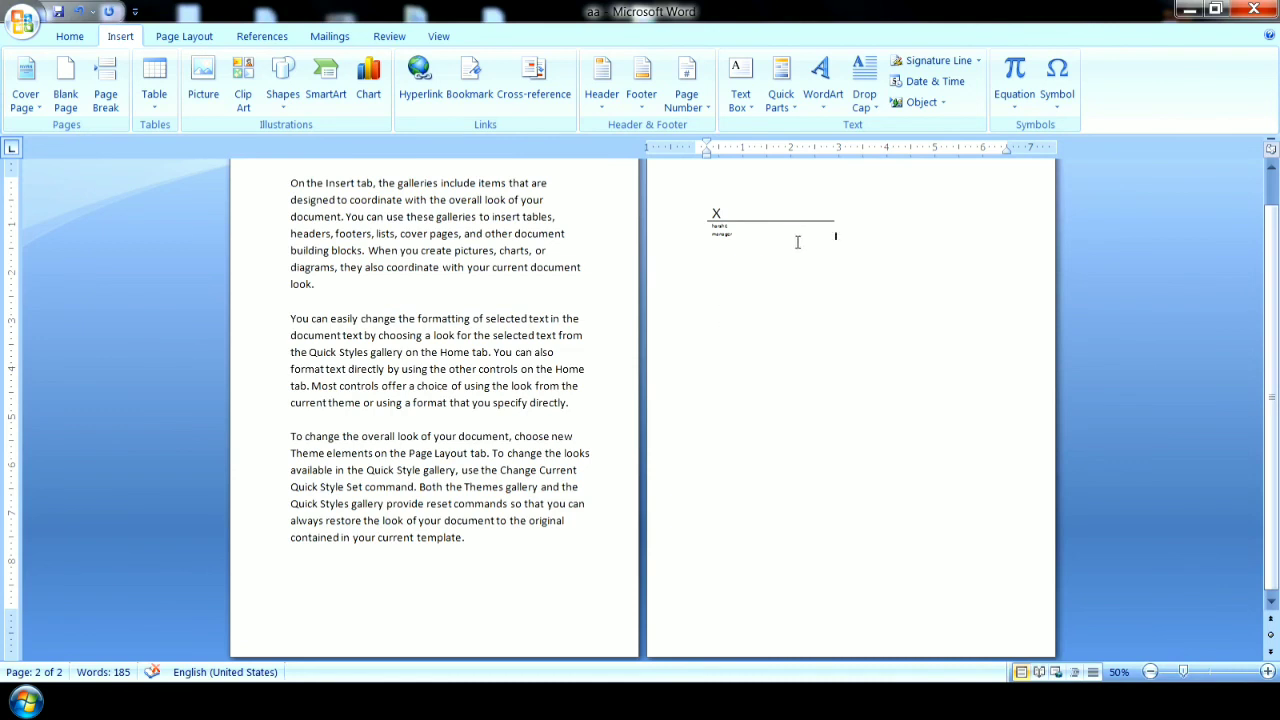
Reduce the font size of all three paragraphs to 16.
drag(466, 545, 322, 186)
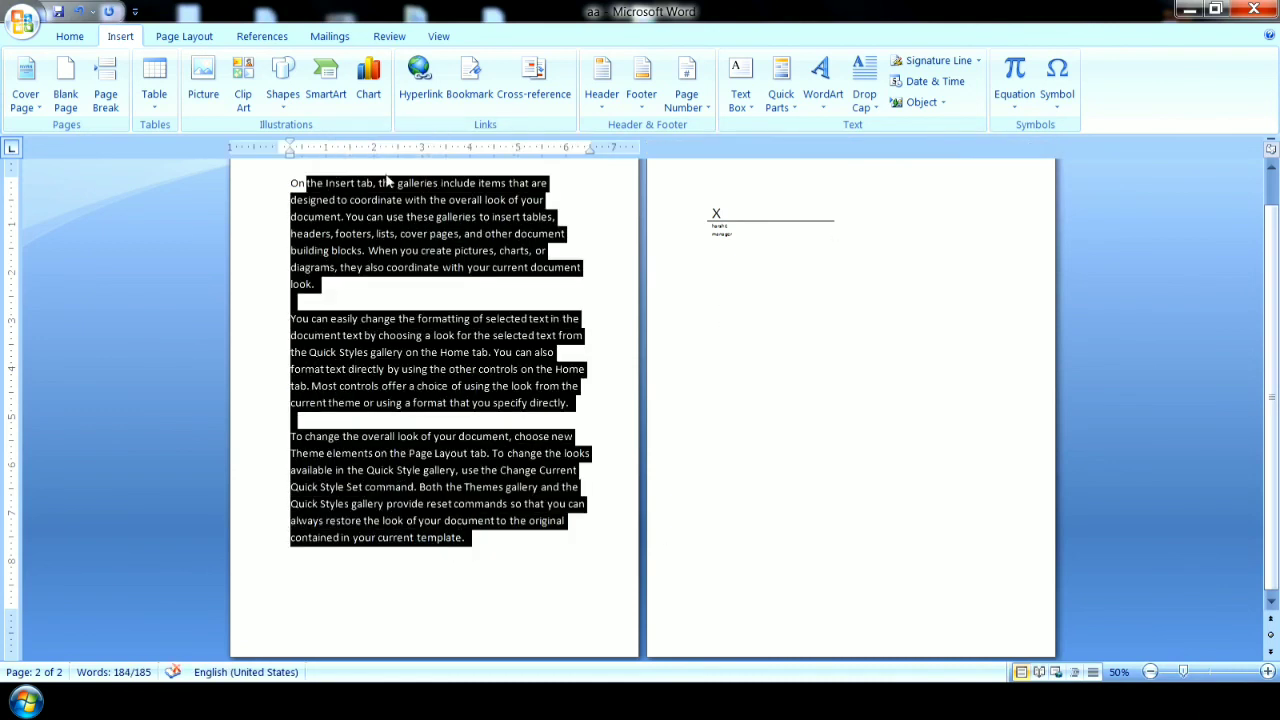
drag(543, 548, 284, 176)
click(88, 36)
click(346, 68)
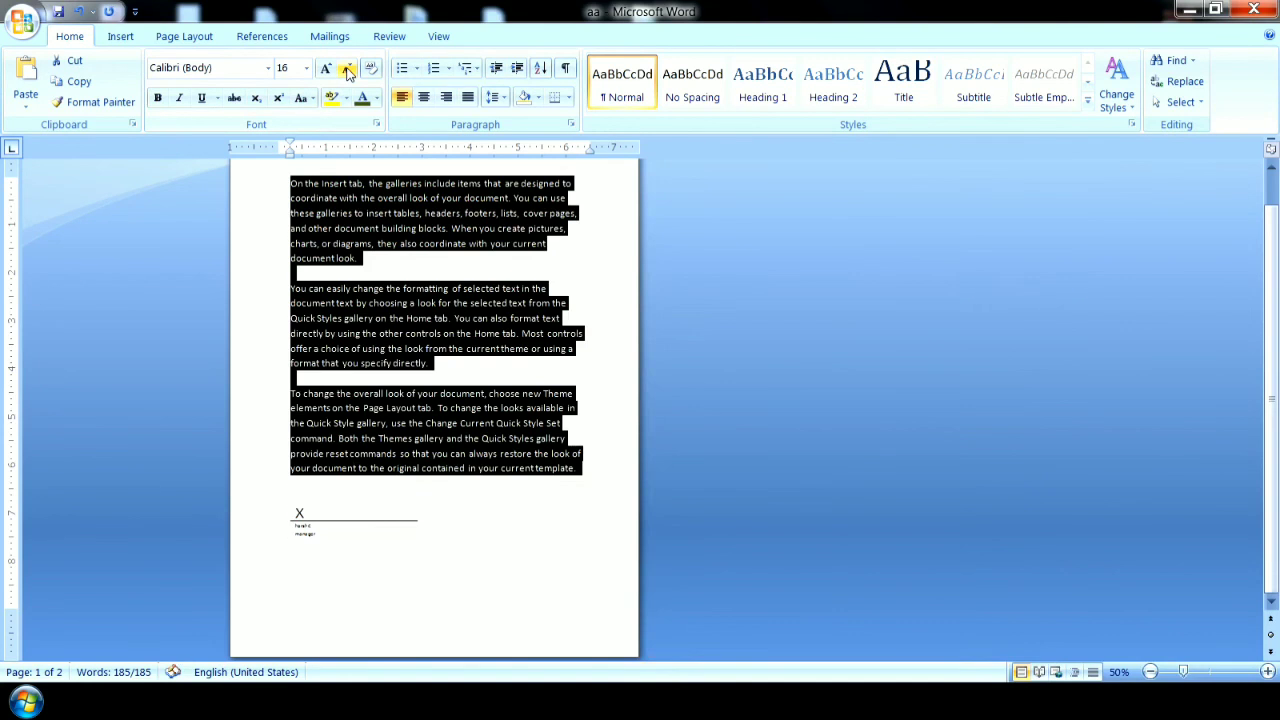
Enlarge the signature line to about 4.83" wide and 2.42" high, keeping it below the text on the first page.
click(349, 518)
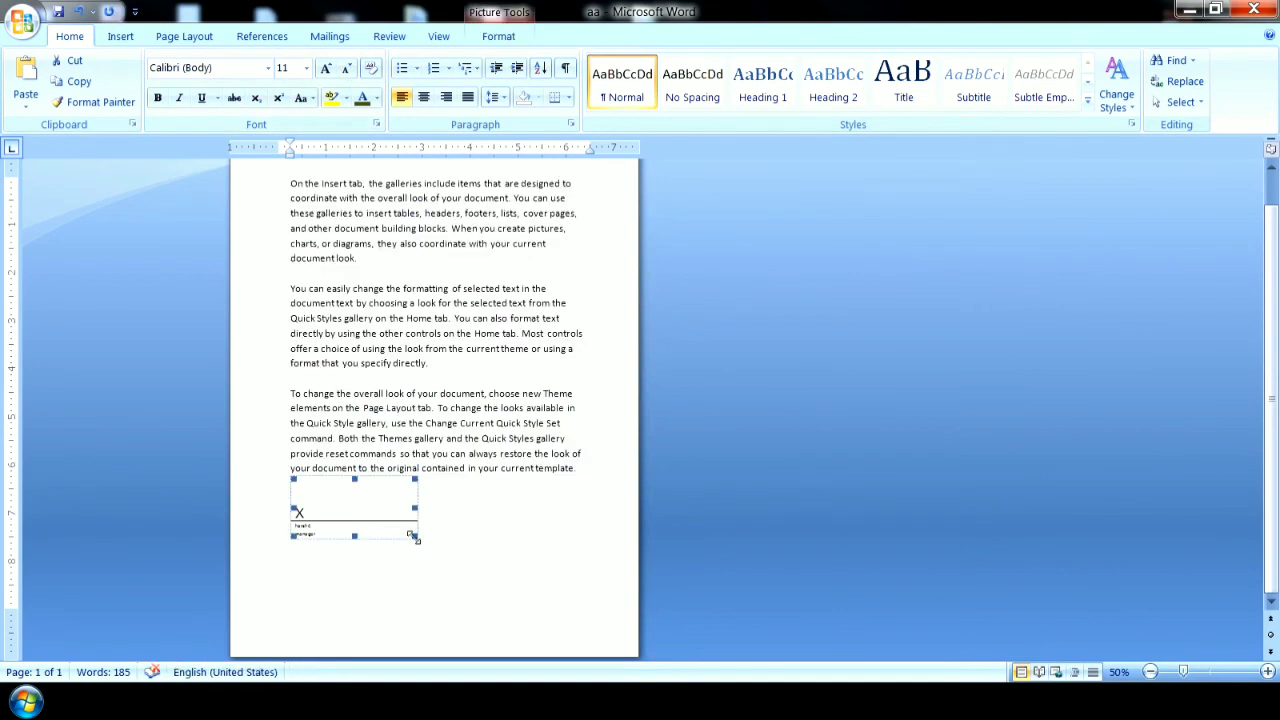
drag(440, 579, 454, 603)
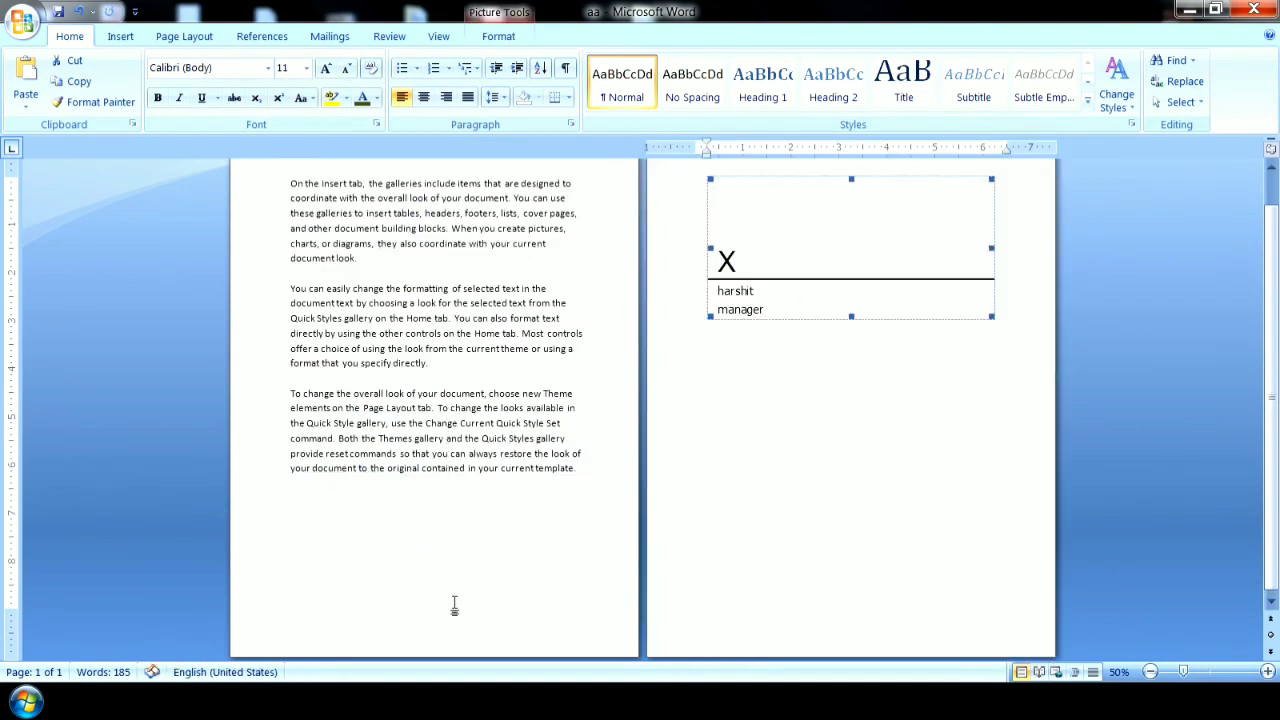
mouse_move(991, 316)
mouse_down()
mouse_move(1024, 346)
mouse_move(1023, 331)
mouse_move(926, 295)
mouse_up()
click(558, 557)
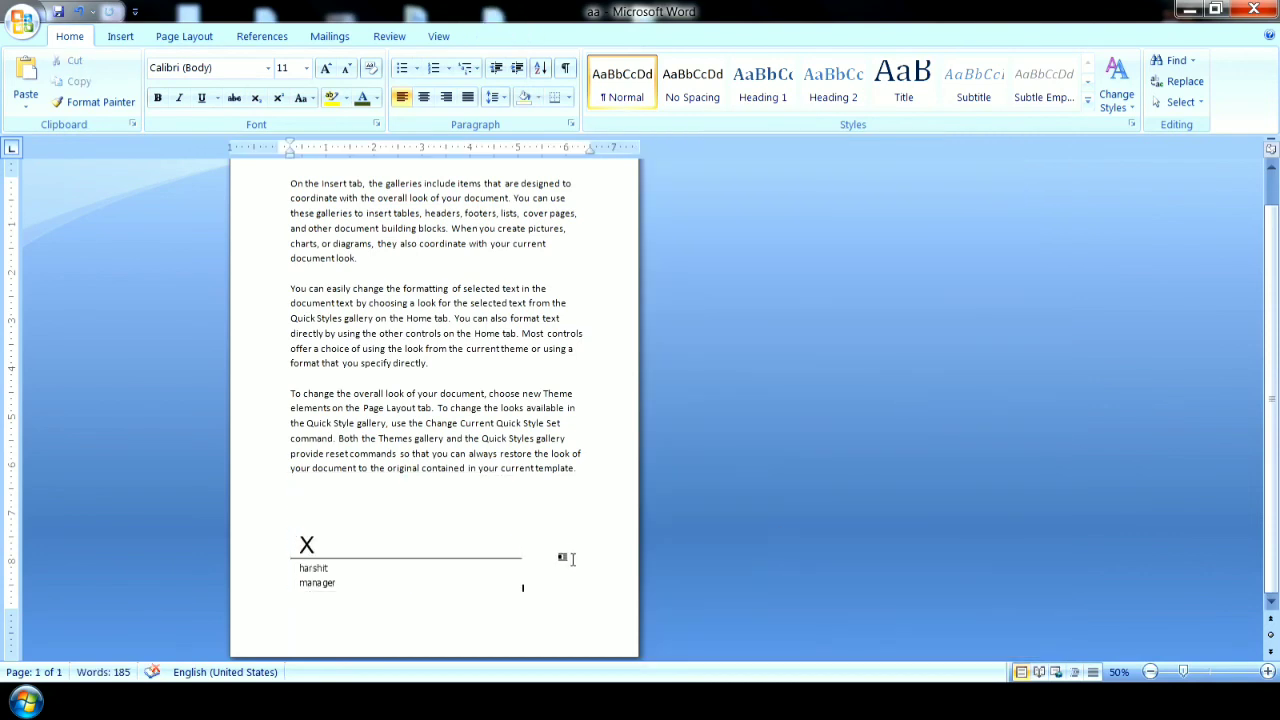
click(496, 540)
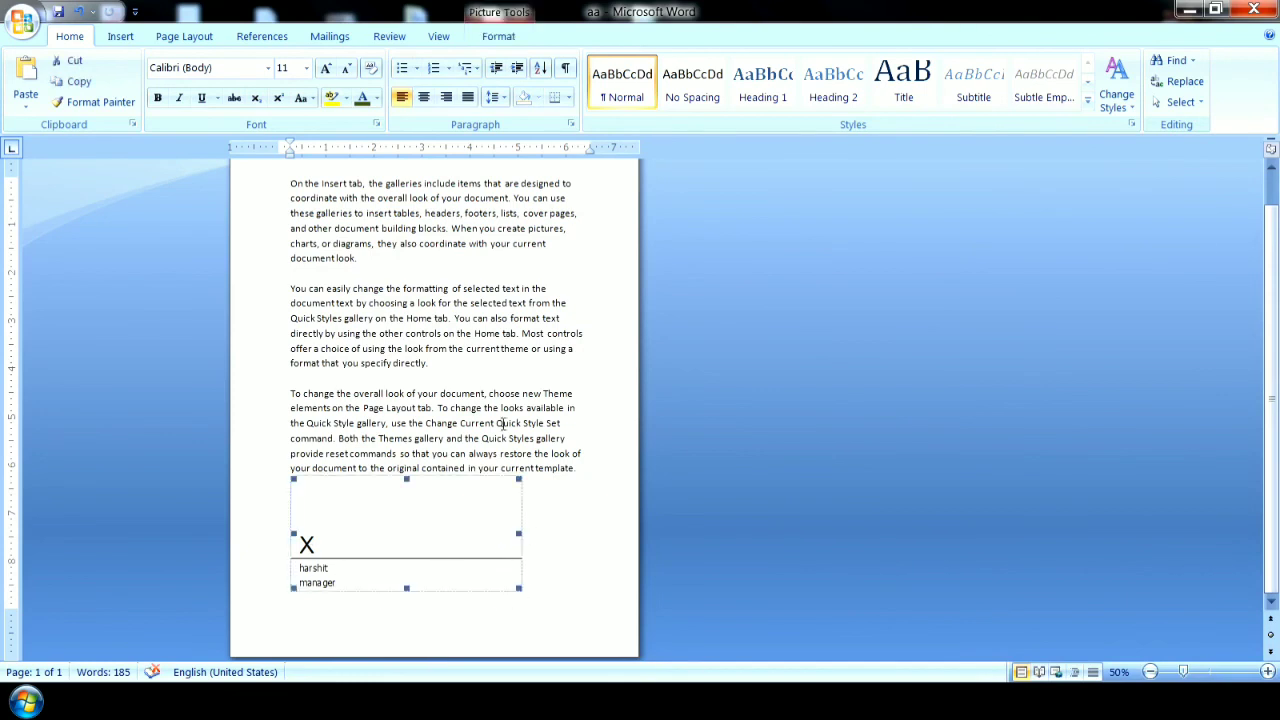
click(499, 37)
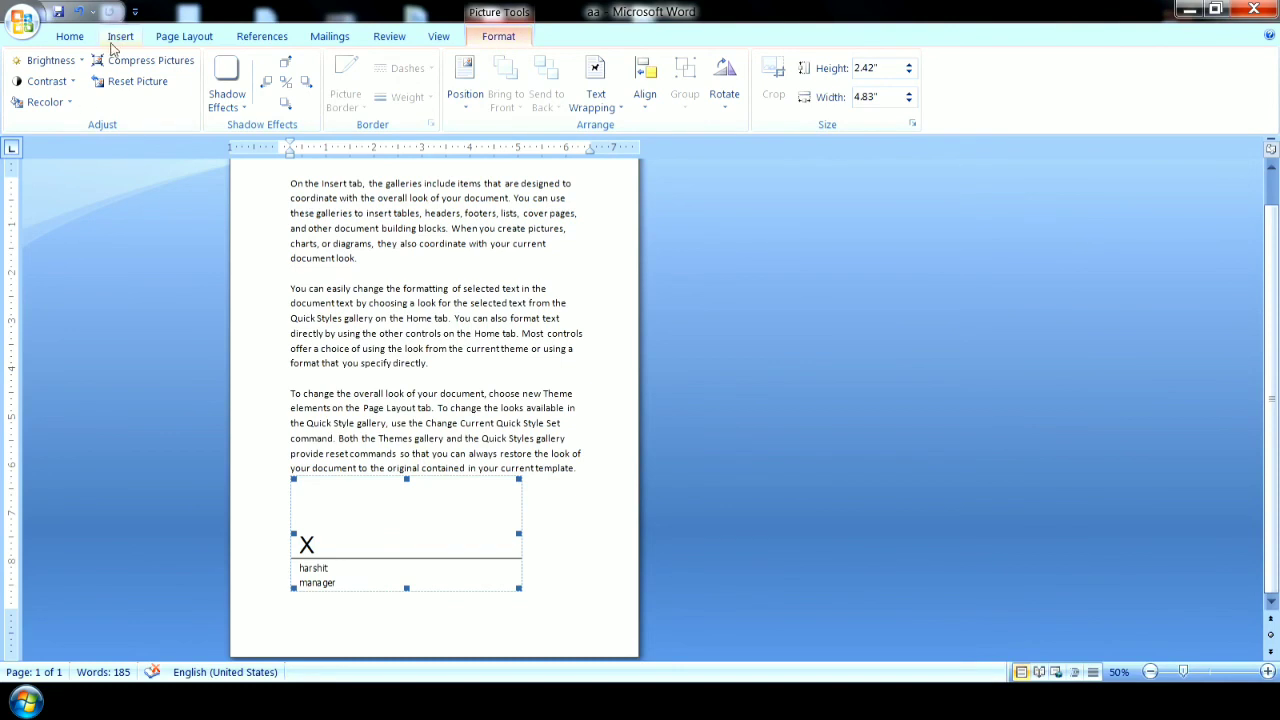
click(72, 38)
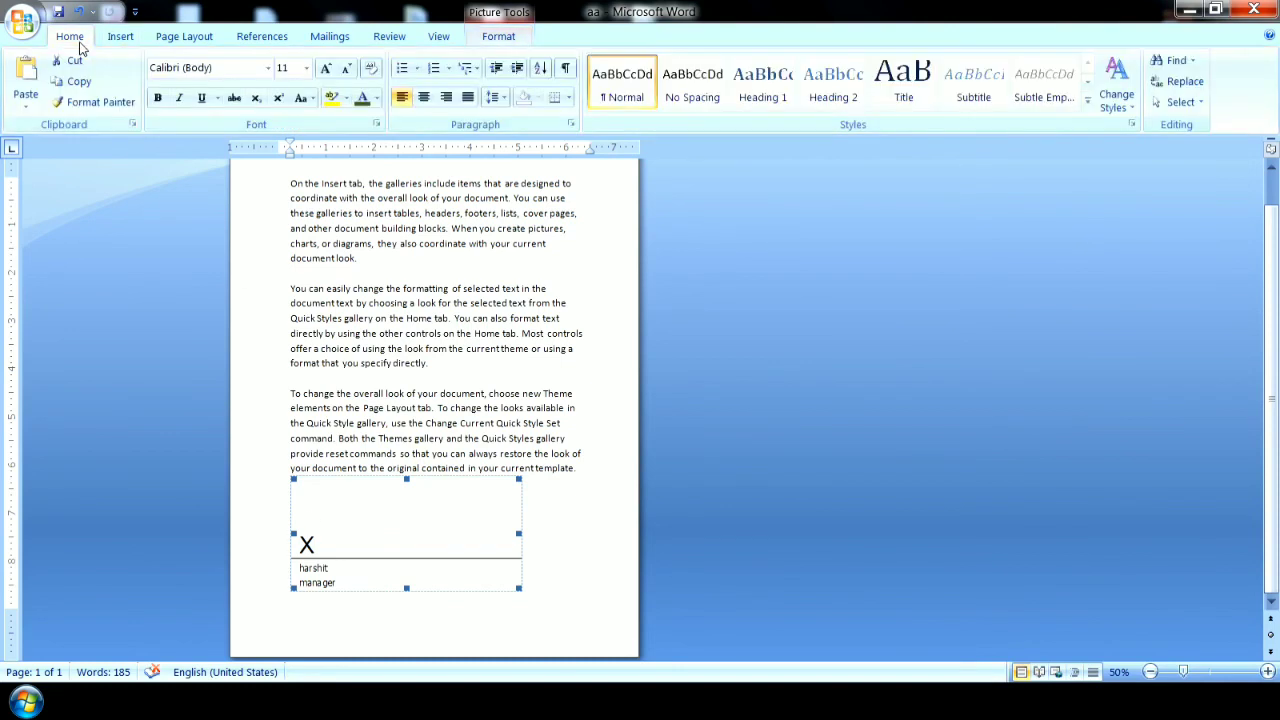
click(121, 38)
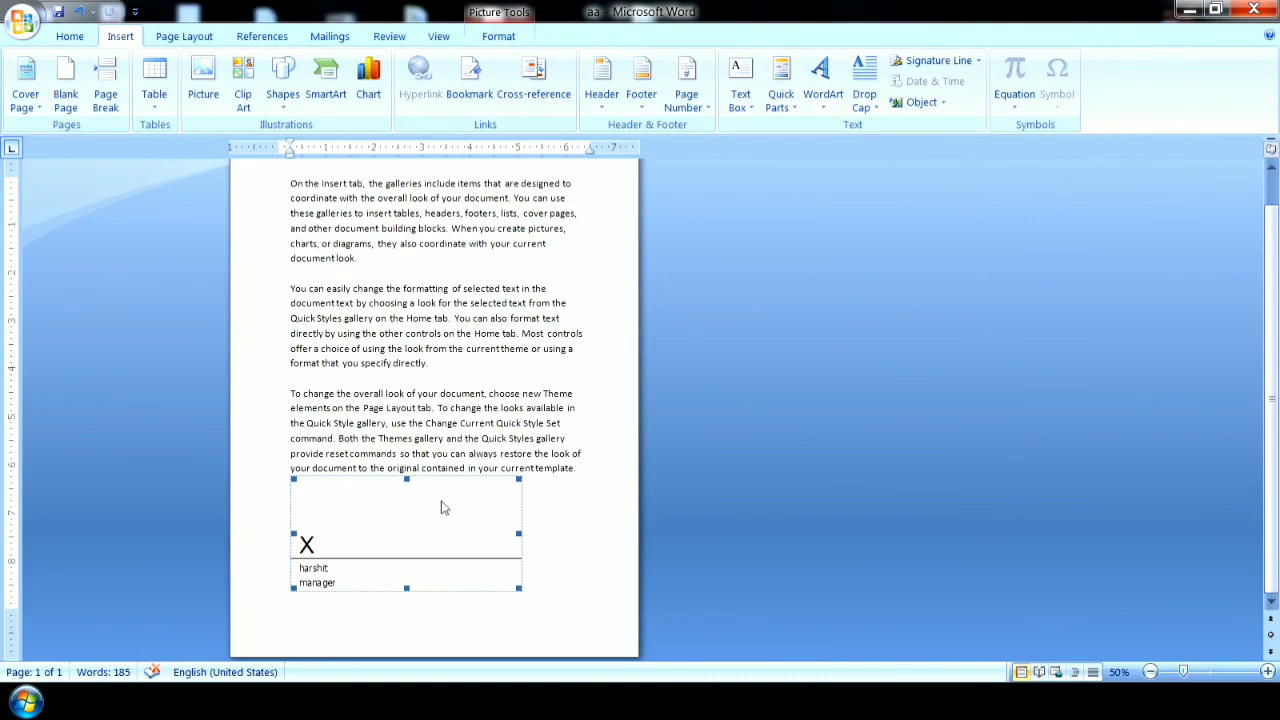
double_click(398, 525)
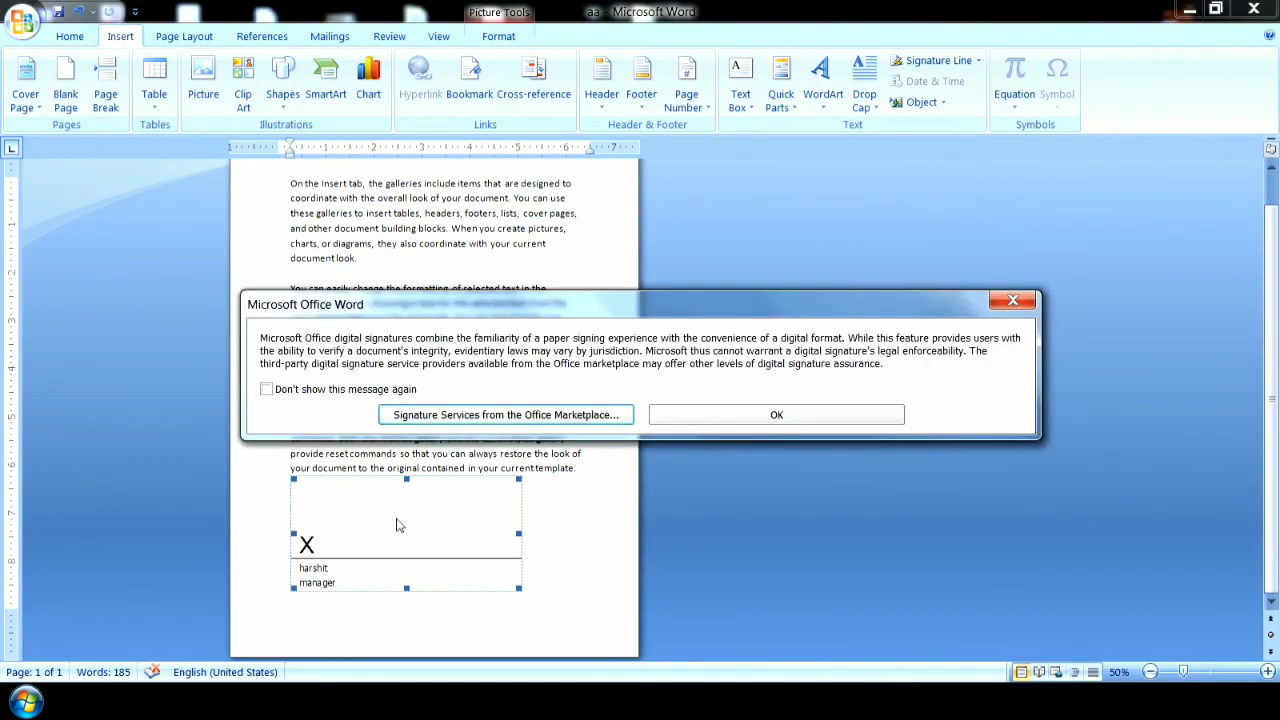
click(806, 415)
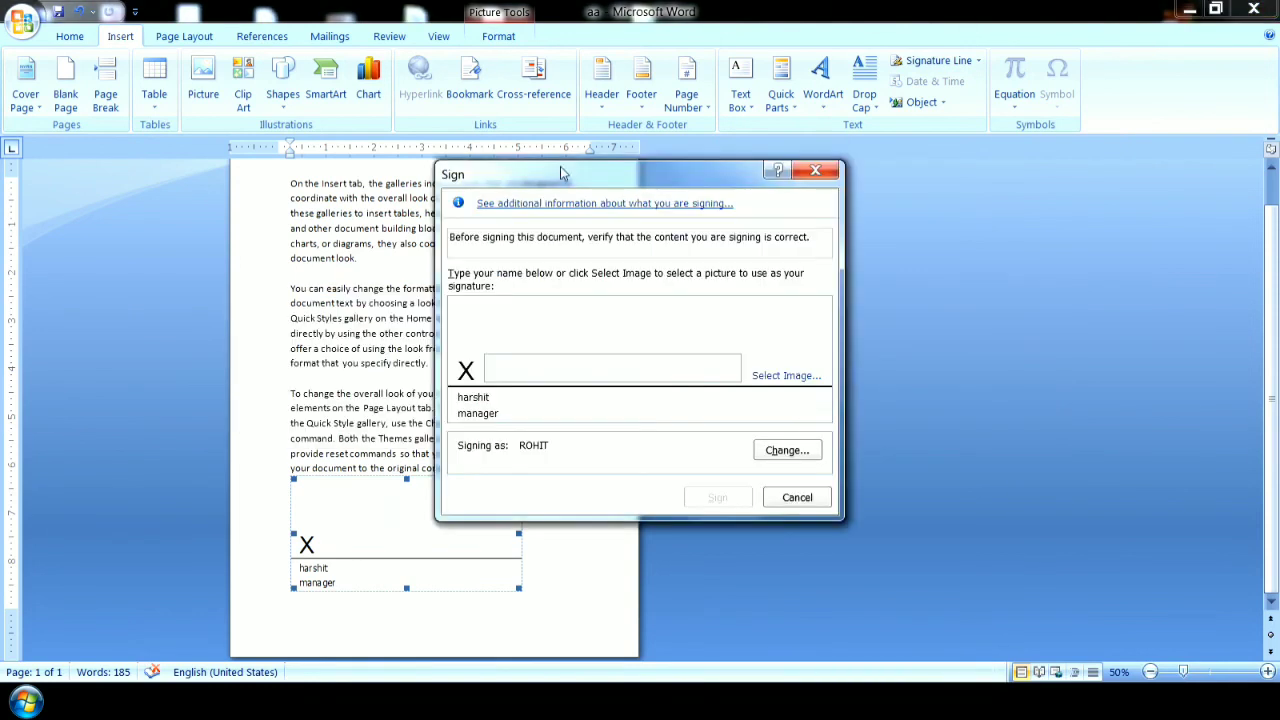
drag(560, 174, 612, 184)
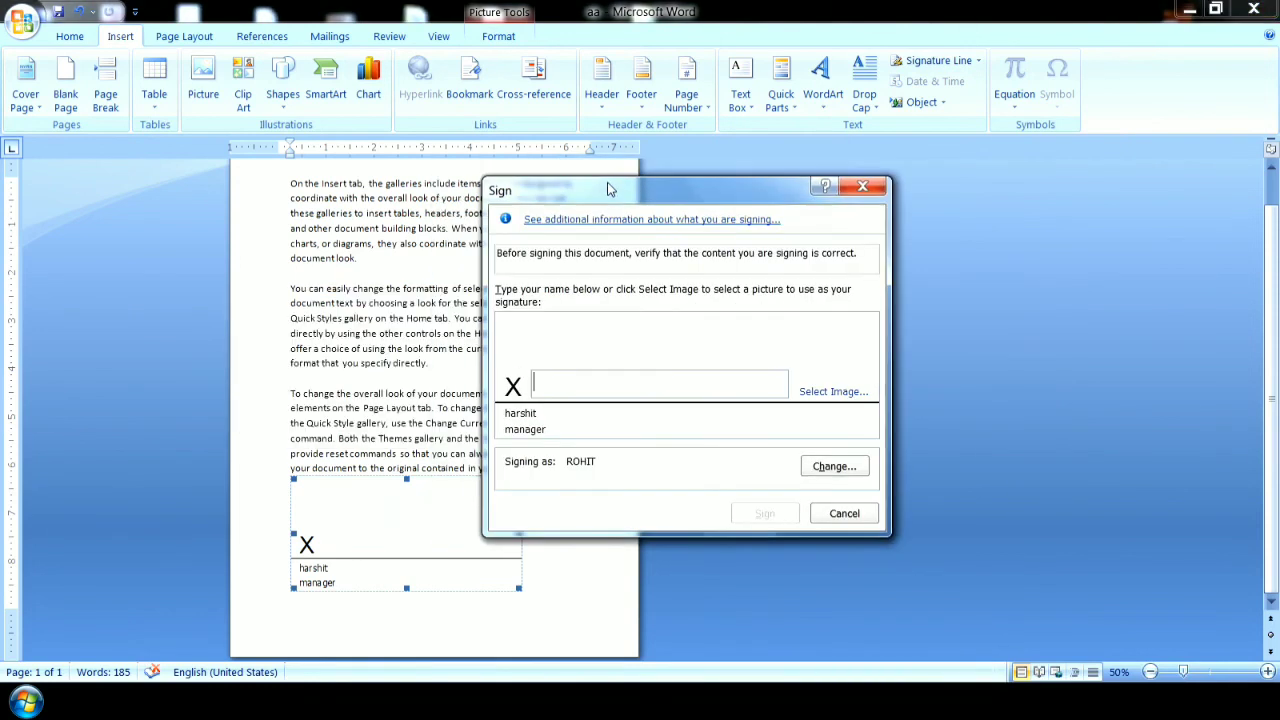
click(827, 389)
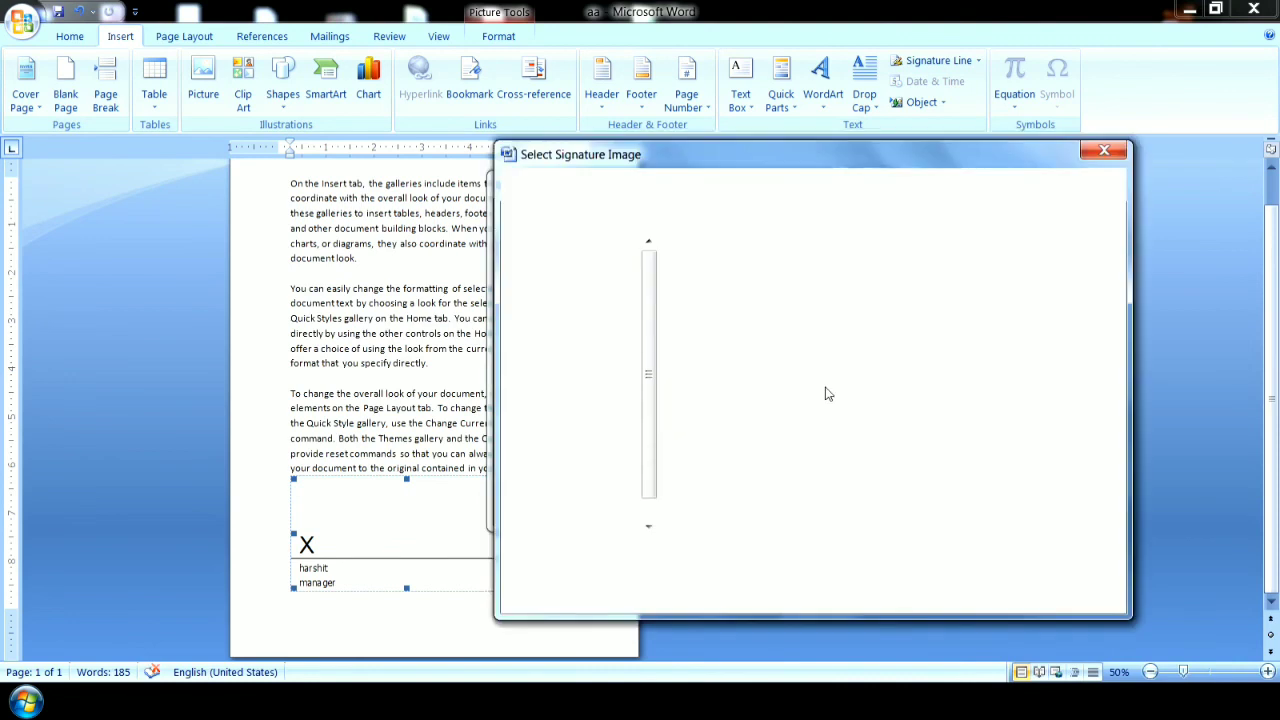
mouse_move(678, 165)
mouse_down()
mouse_move(621, 117)
mouse_move(625, 98)
mouse_up()
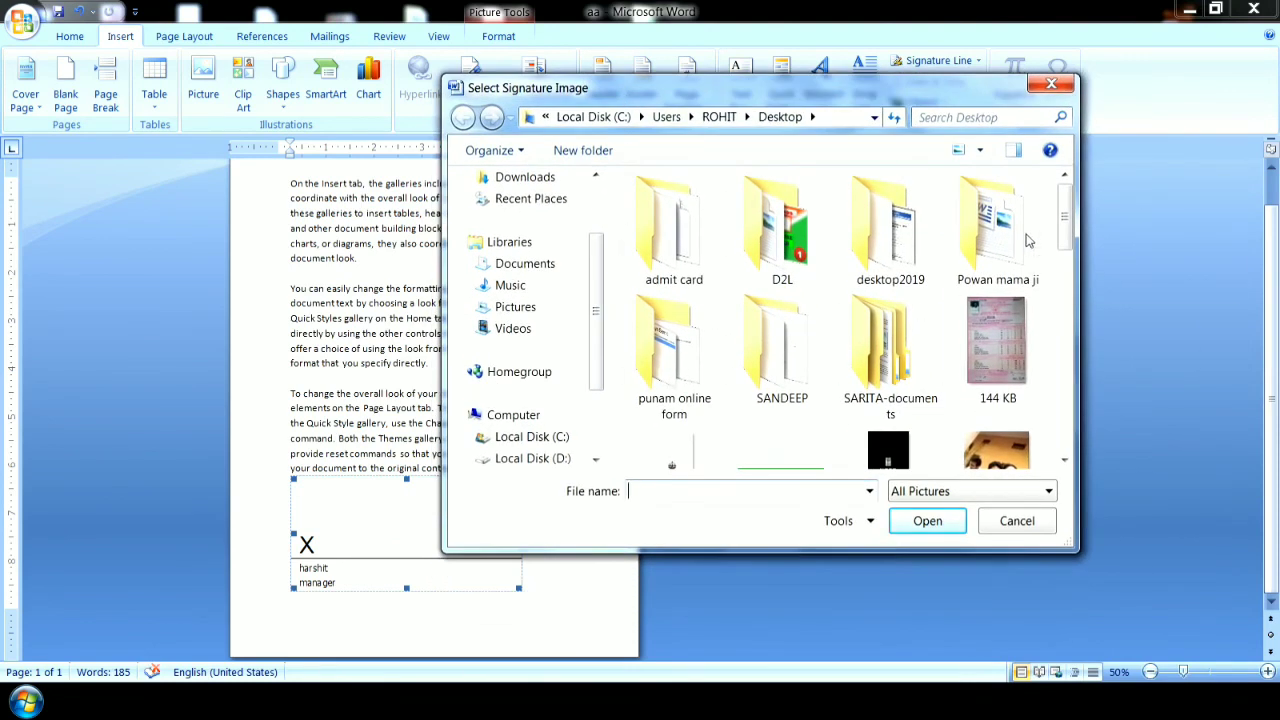
mouse_move(1065, 240)
mouse_down()
mouse_move(1066, 444)
mouse_move(1066, 245)
mouse_up()
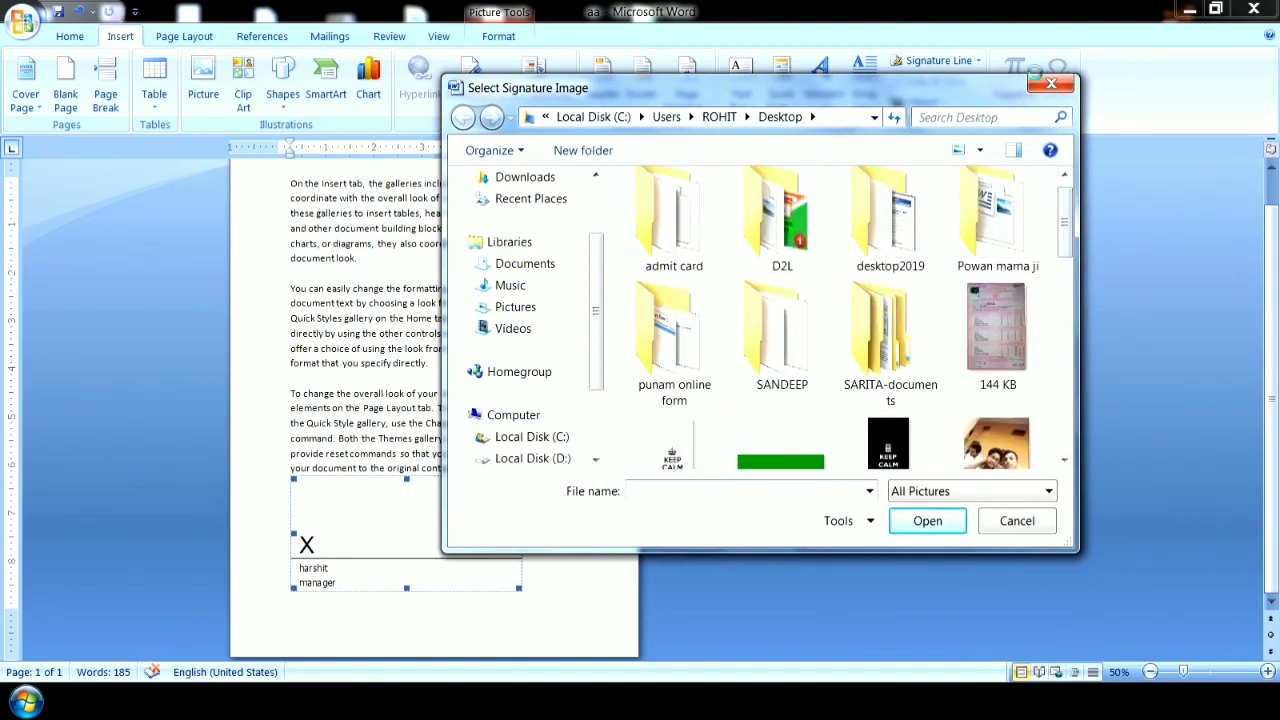
click(1039, 84)
click(841, 508)
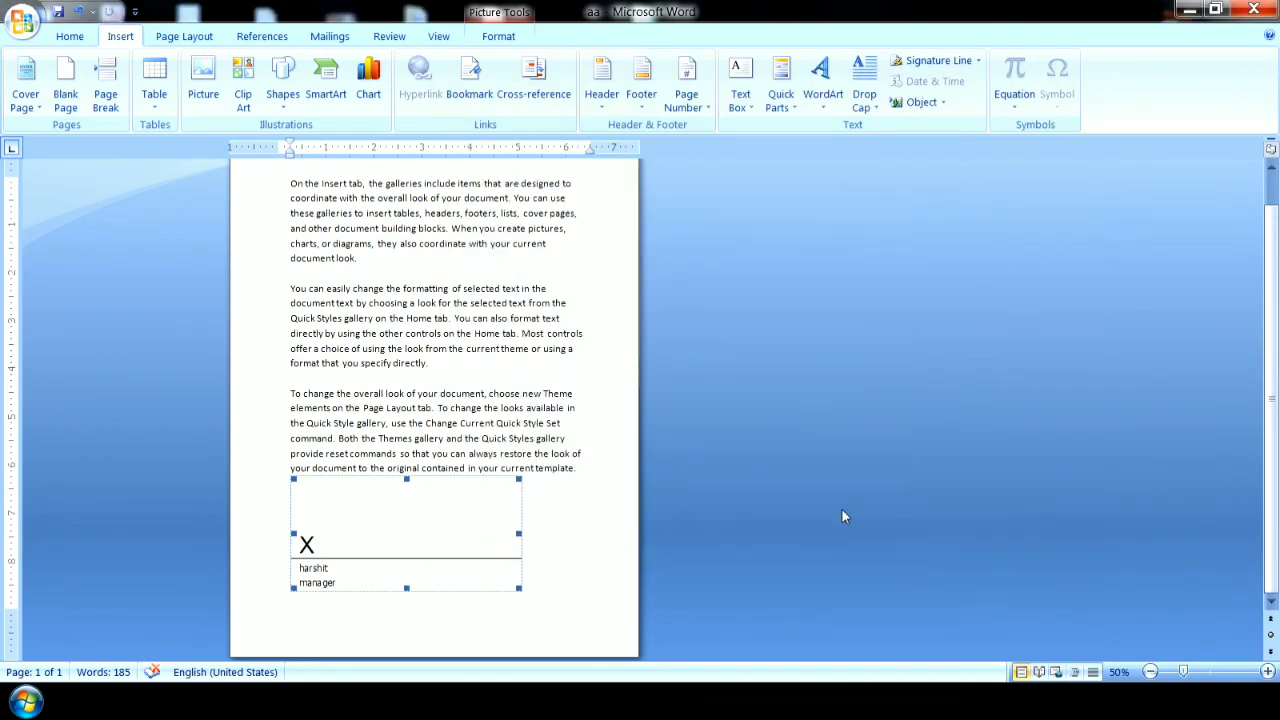
Switch to Paint and draw a handwritten signature in black with the brush on the blank canvas.
click(1189, 9)
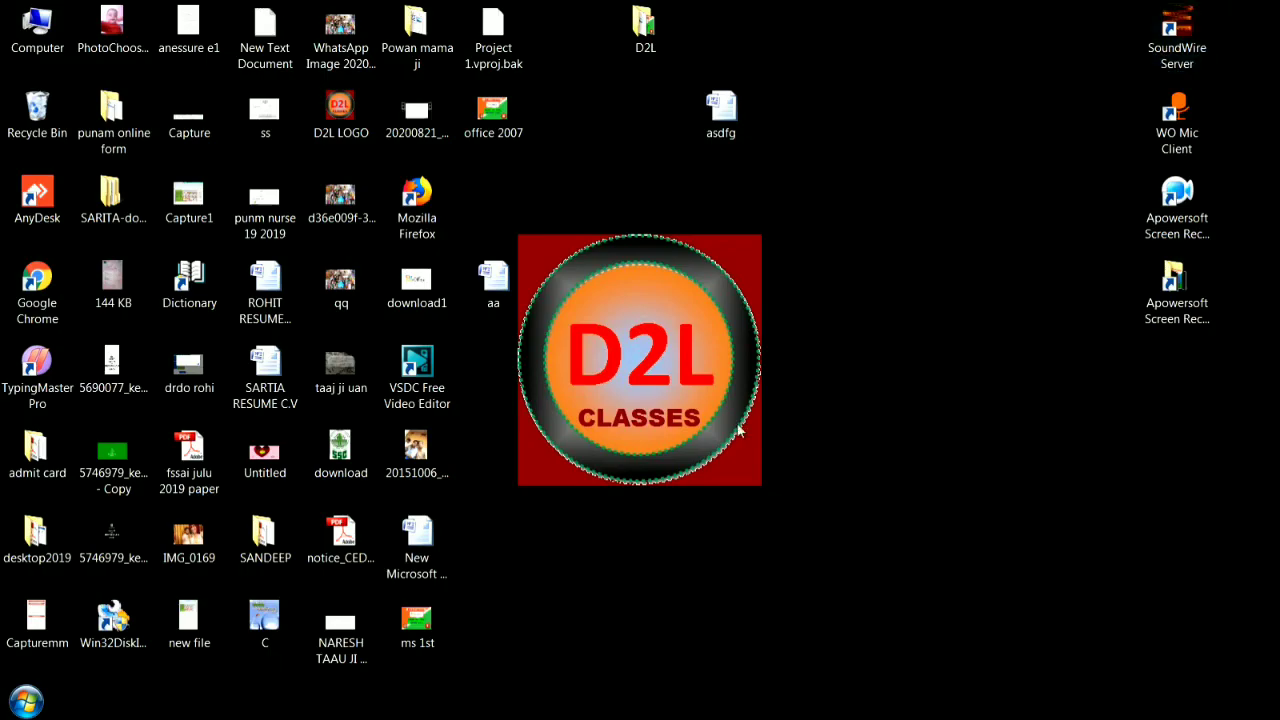
click(24, 709)
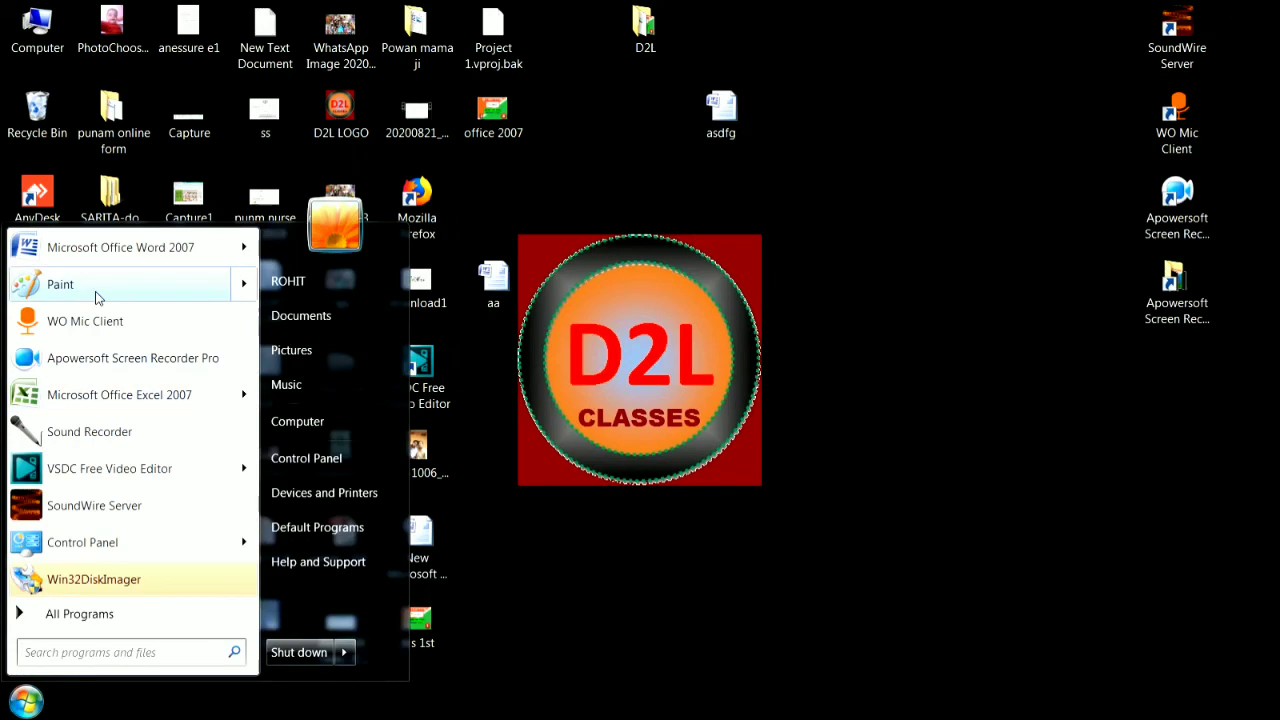
click(97, 296)
mouse_move(201, 375)
mouse_down()
mouse_move(263, 372)
mouse_move(235, 448)
mouse_move(259, 348)
mouse_move(270, 441)
mouse_move(312, 436)
mouse_move(350, 346)
mouse_move(373, 350)
mouse_up()
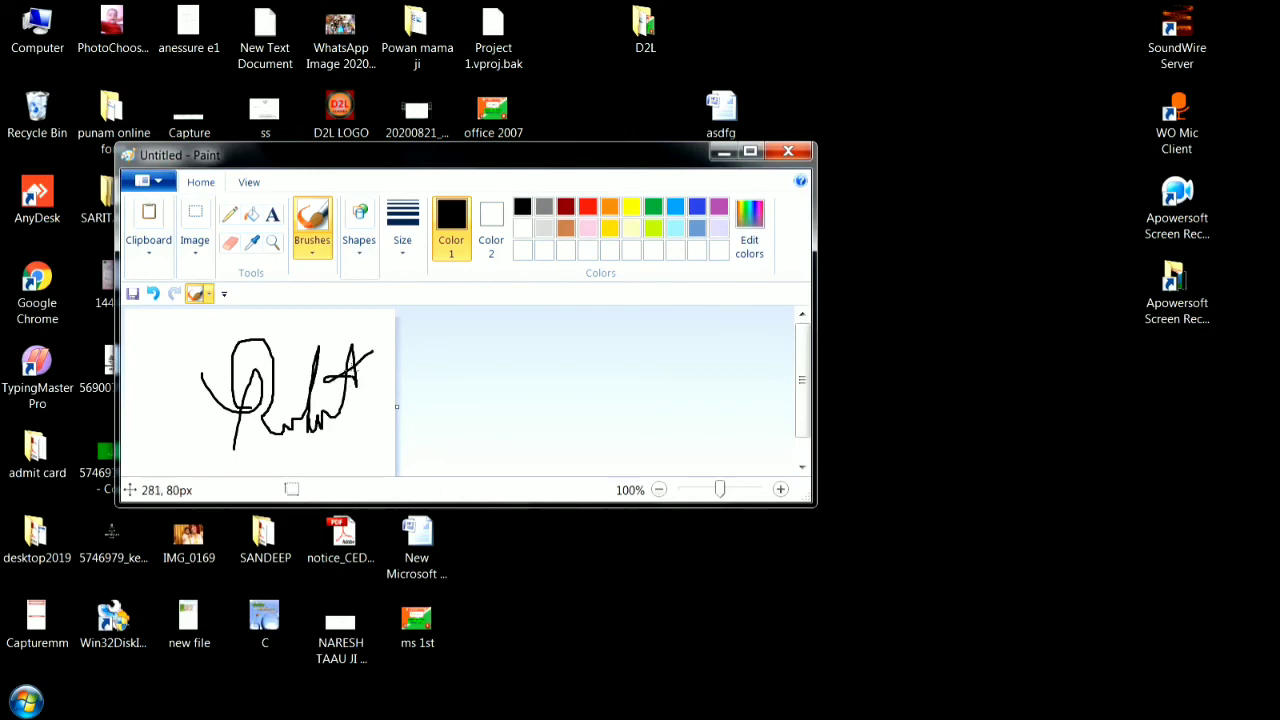
Close the signature drawing and save it to the Desktop as the PNG file Untitled11.
click(788, 152)
click(425, 334)
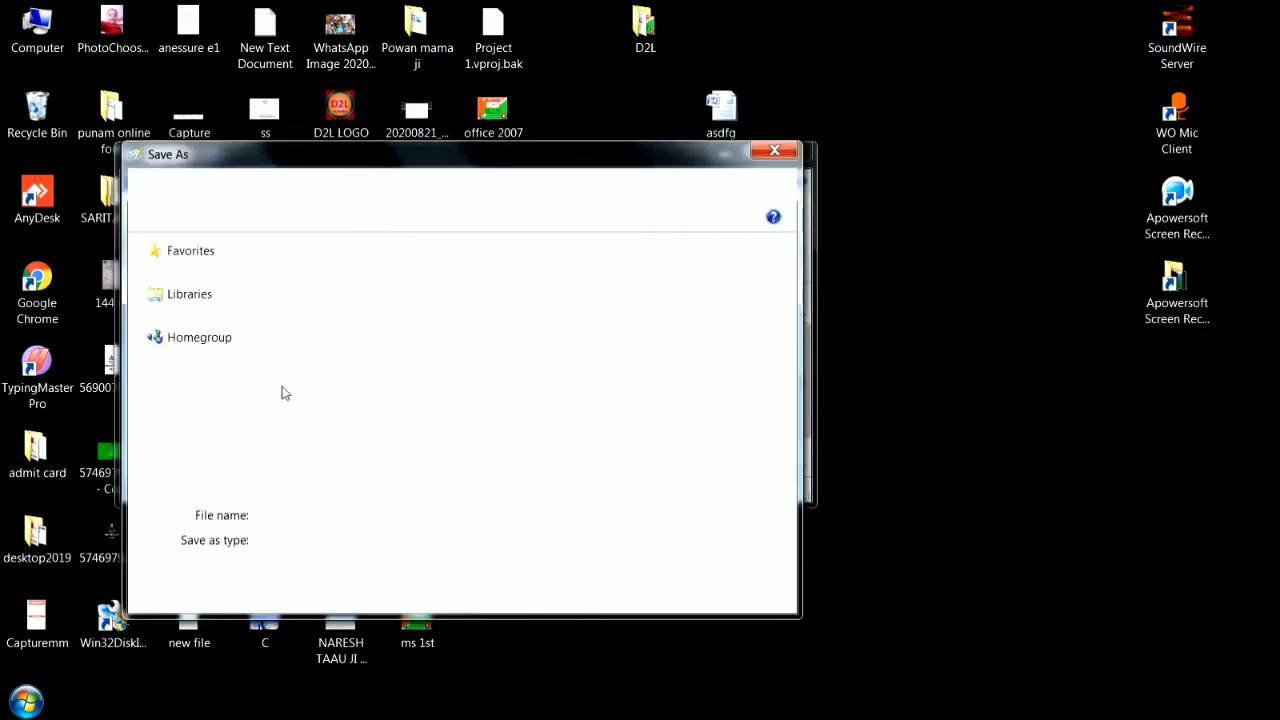
click(195, 276)
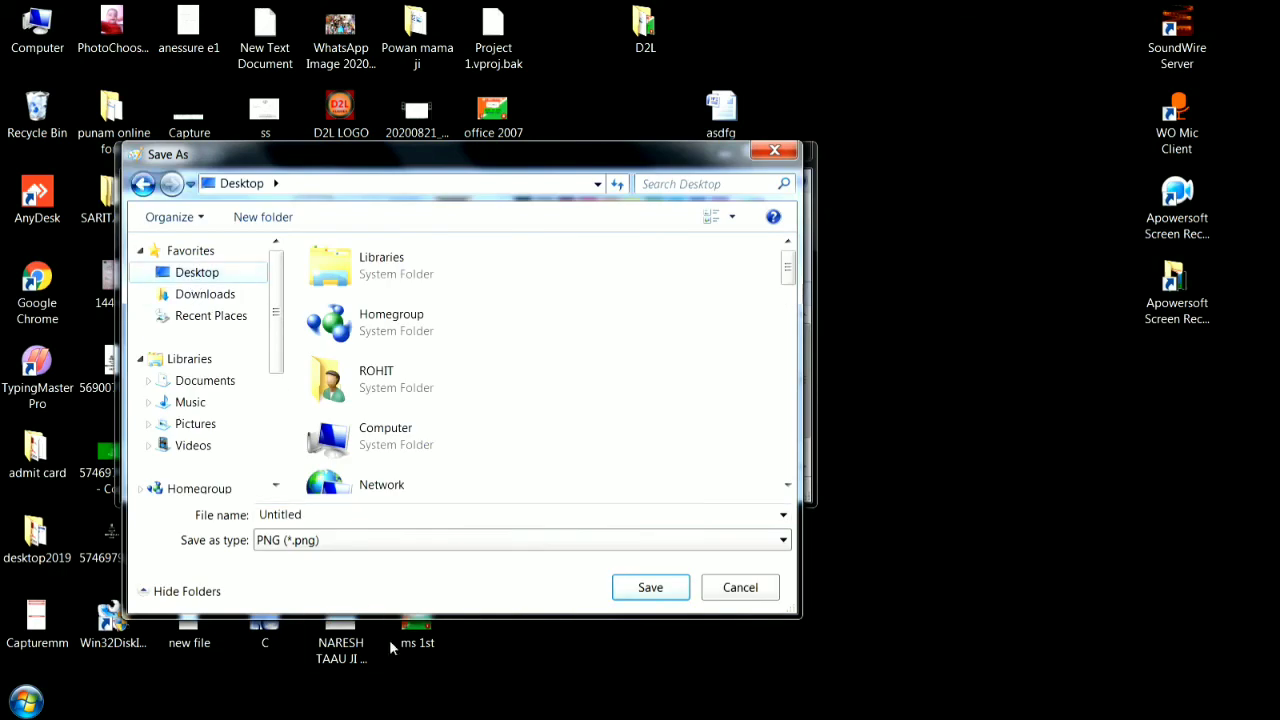
click(648, 590)
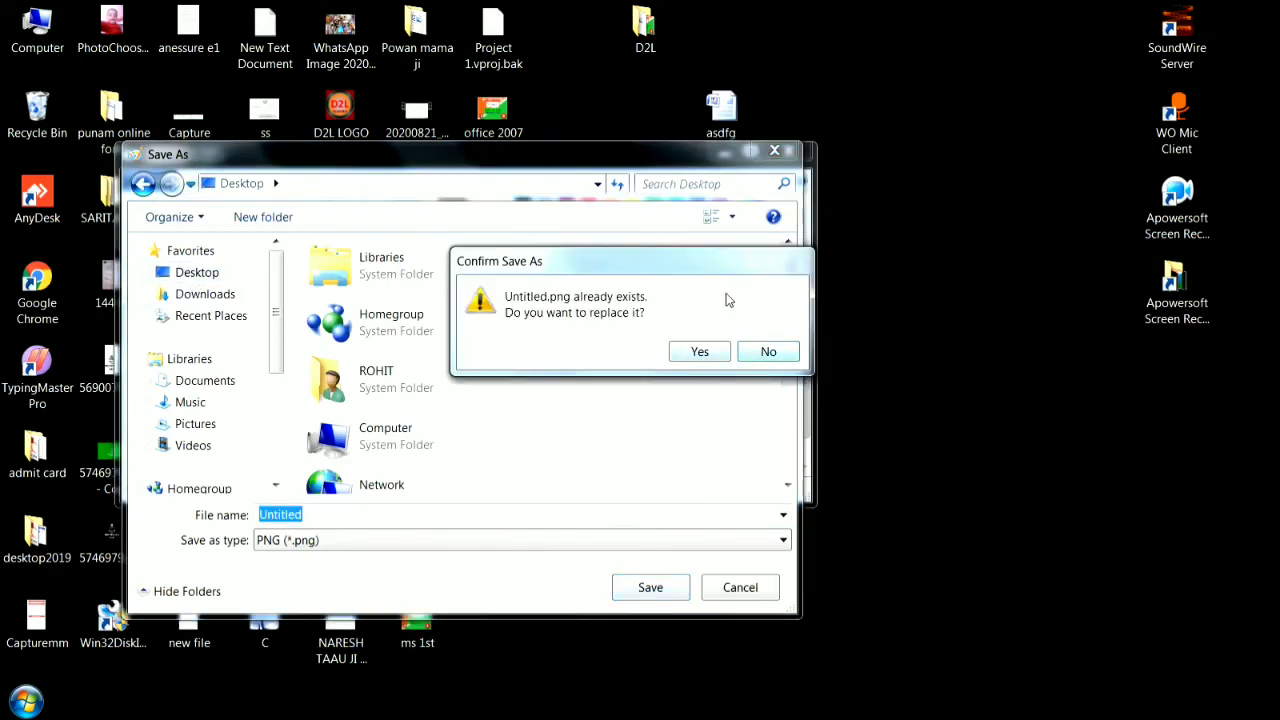
click(764, 352)
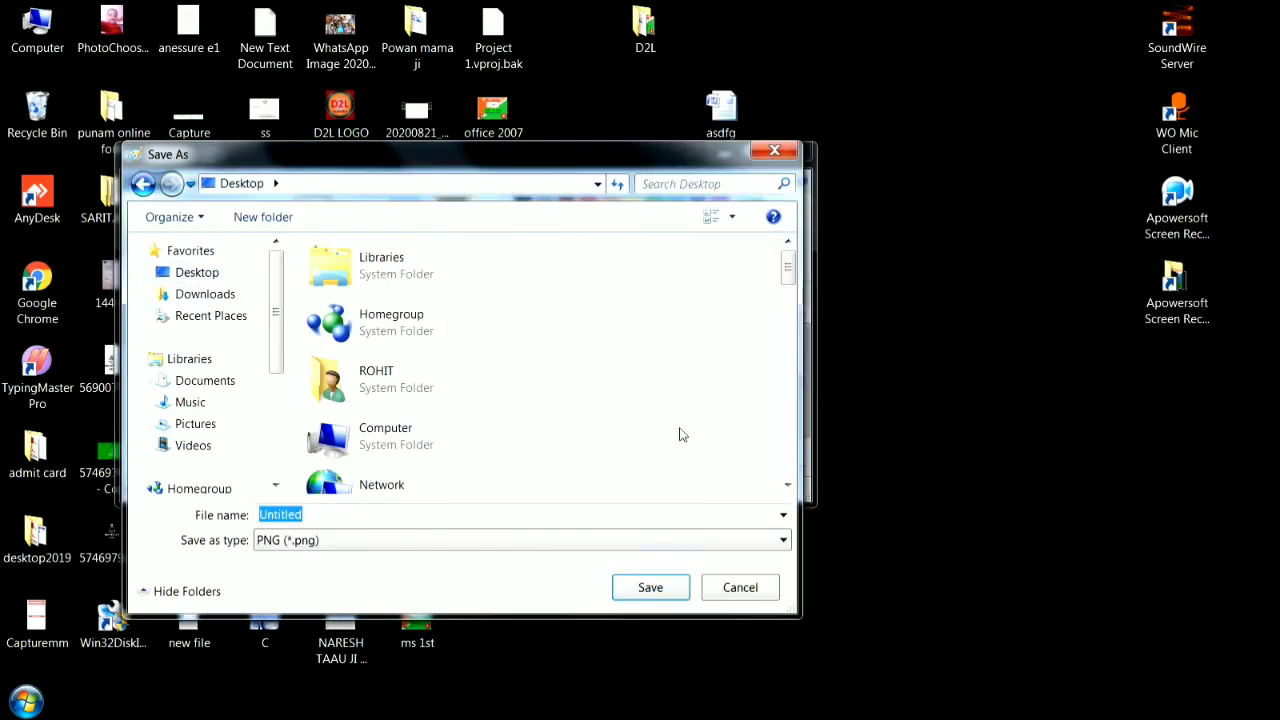
click(395, 517)
text(11)
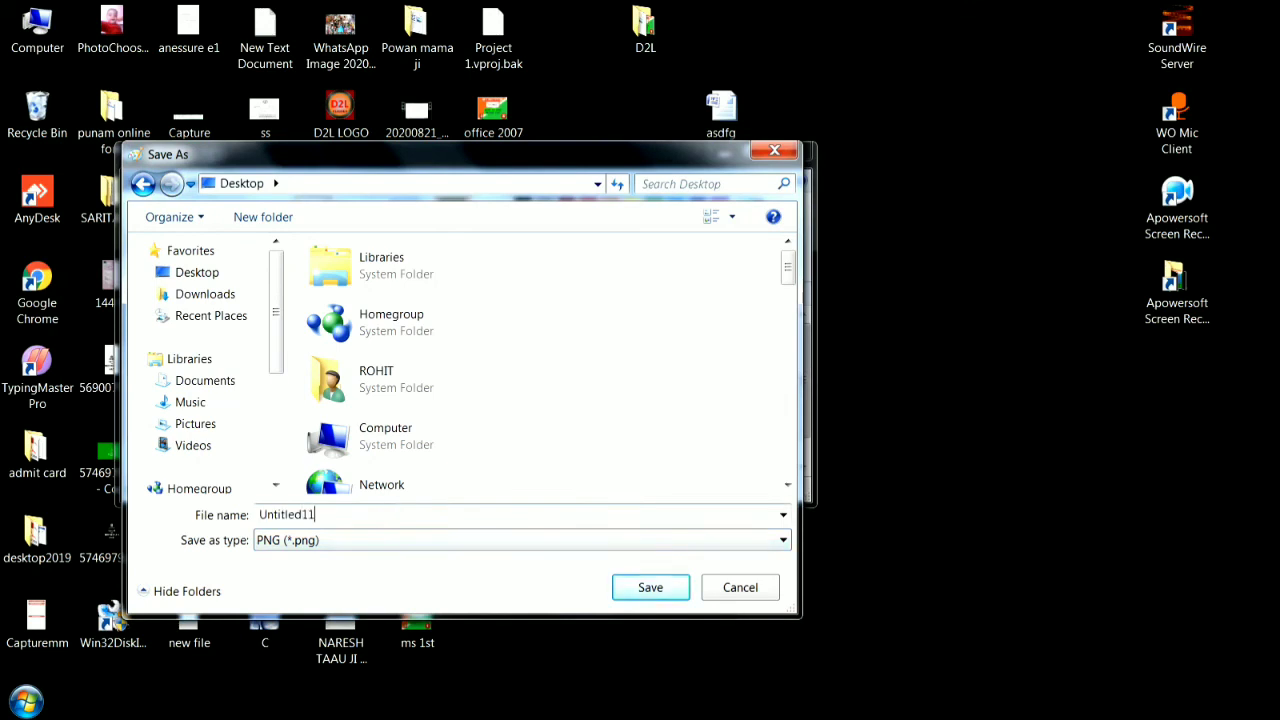